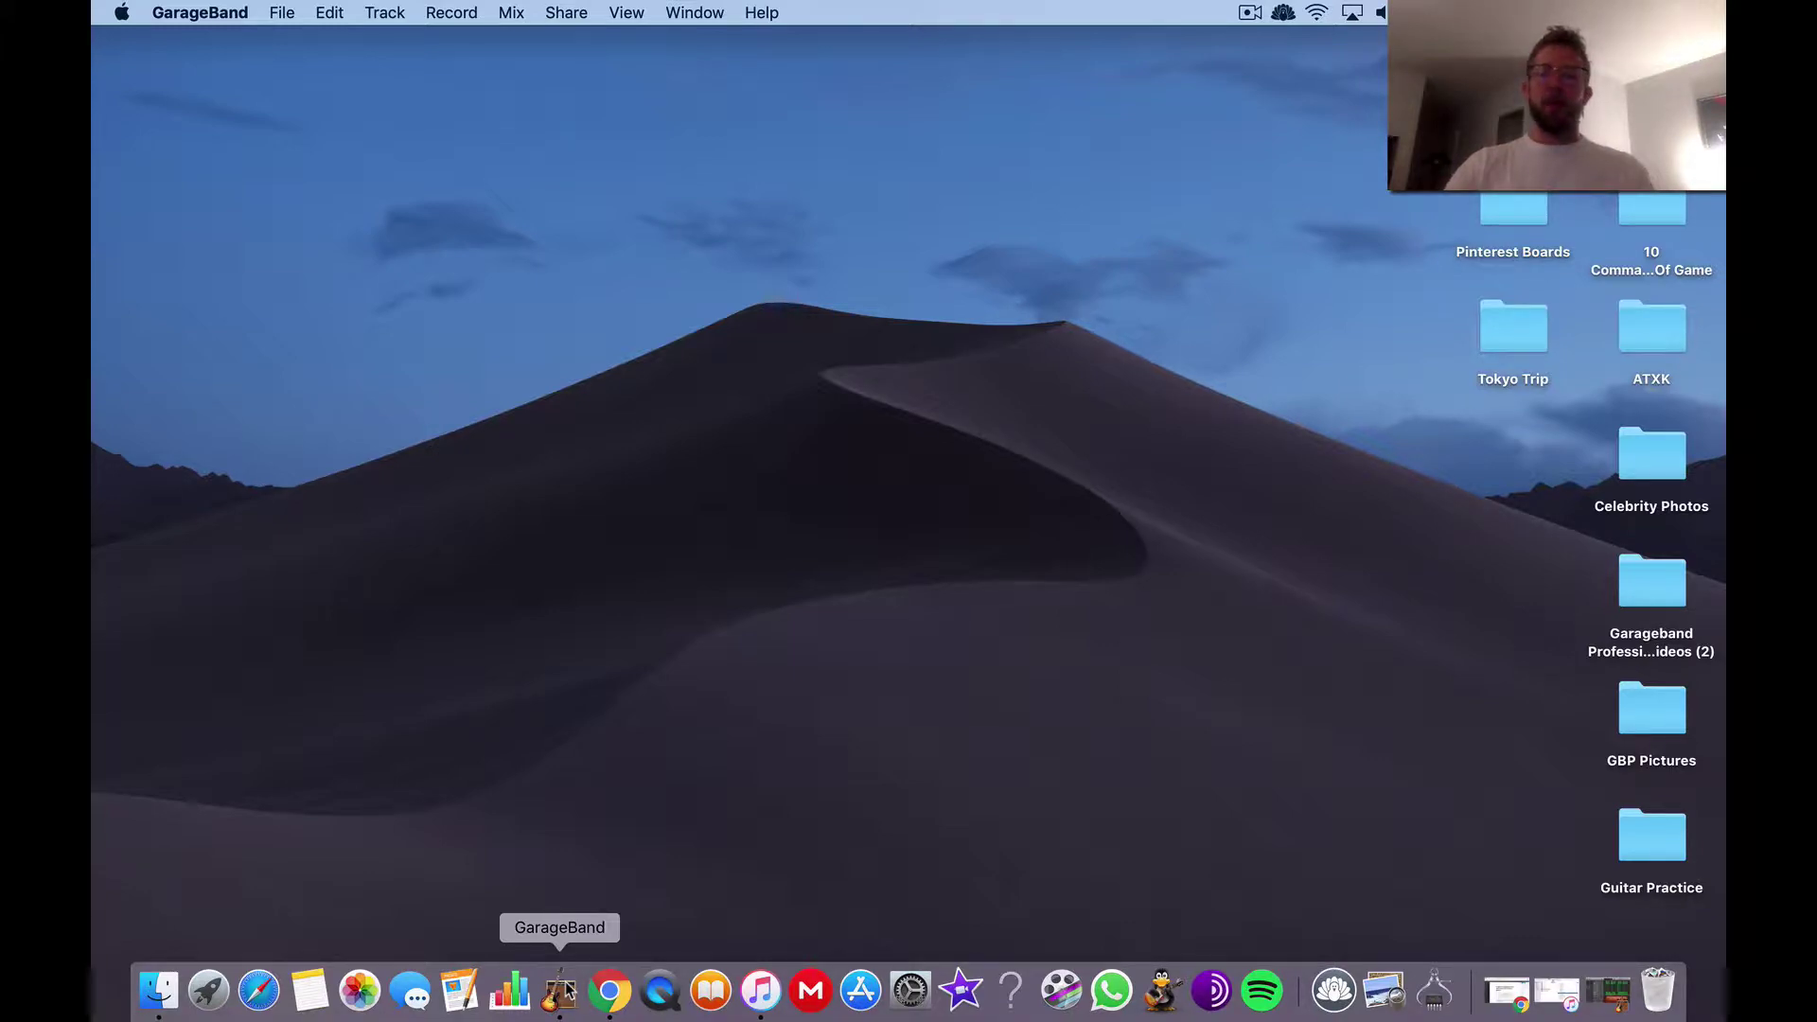
# Switch to Chrome and open the preview of the "8 Tips For Garageband Users" post in a new tab
pyautogui.click(609, 990)
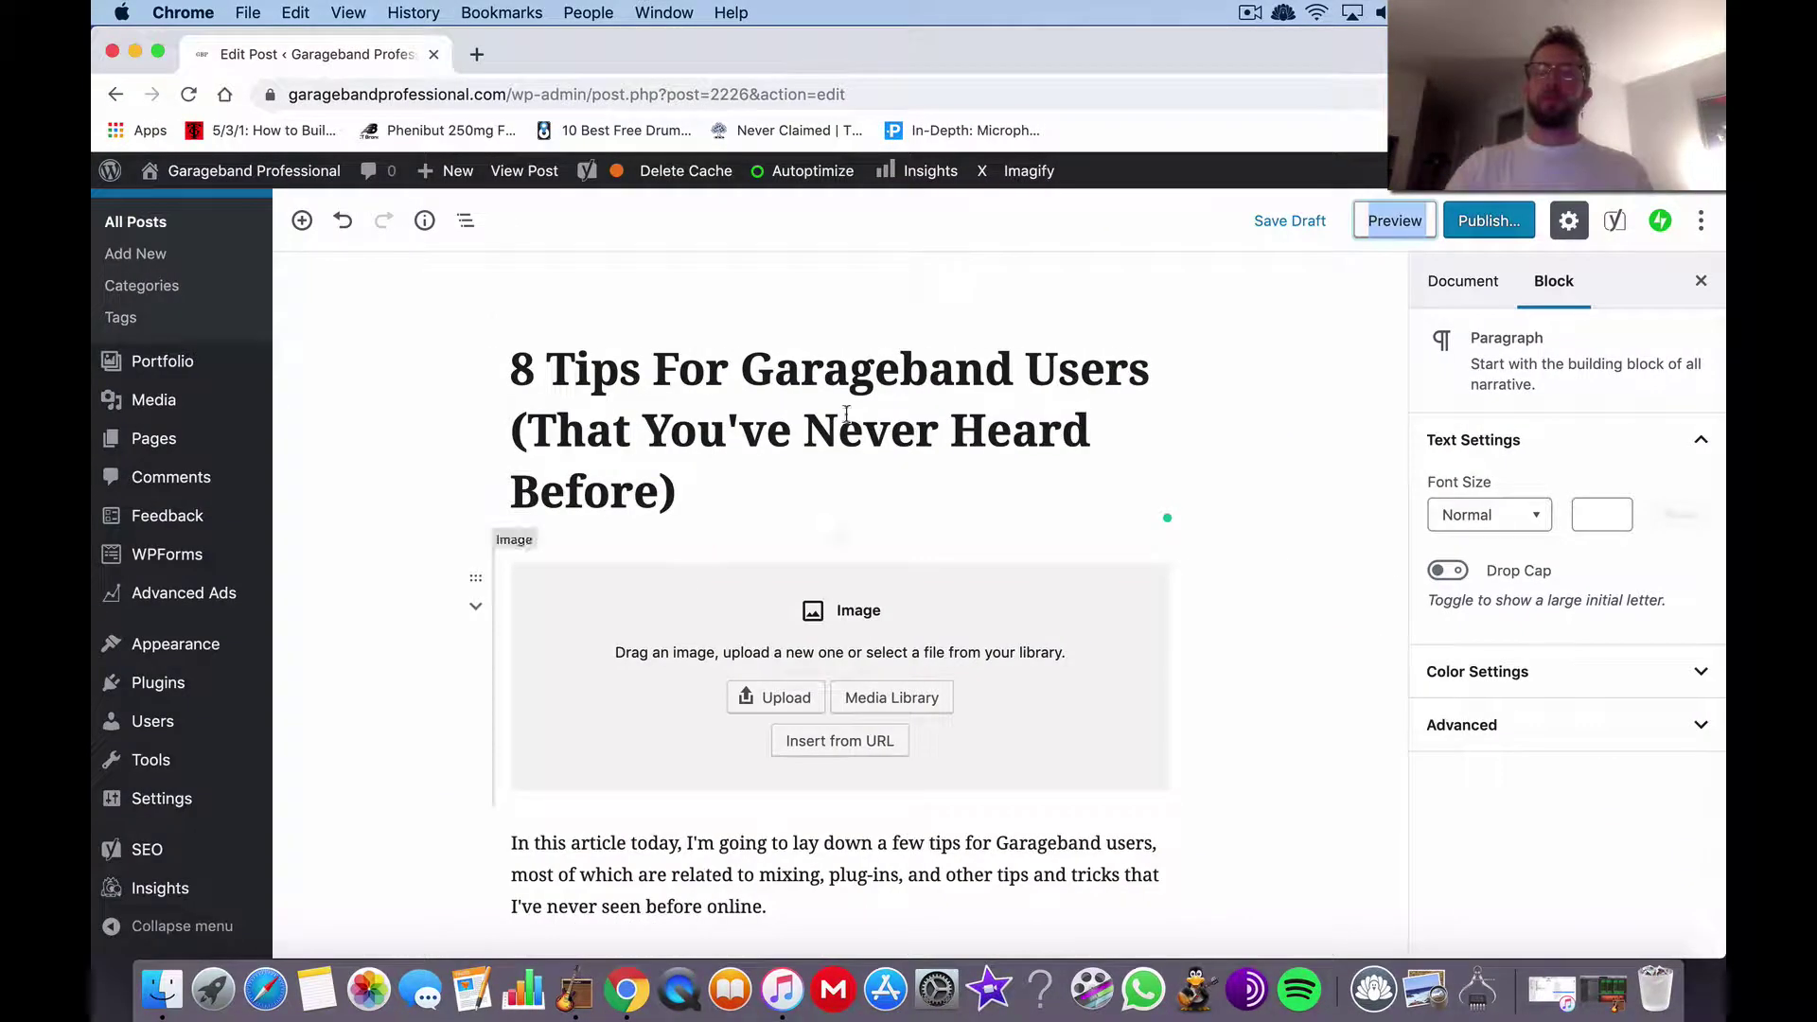
pyautogui.rightClick(1382, 223)
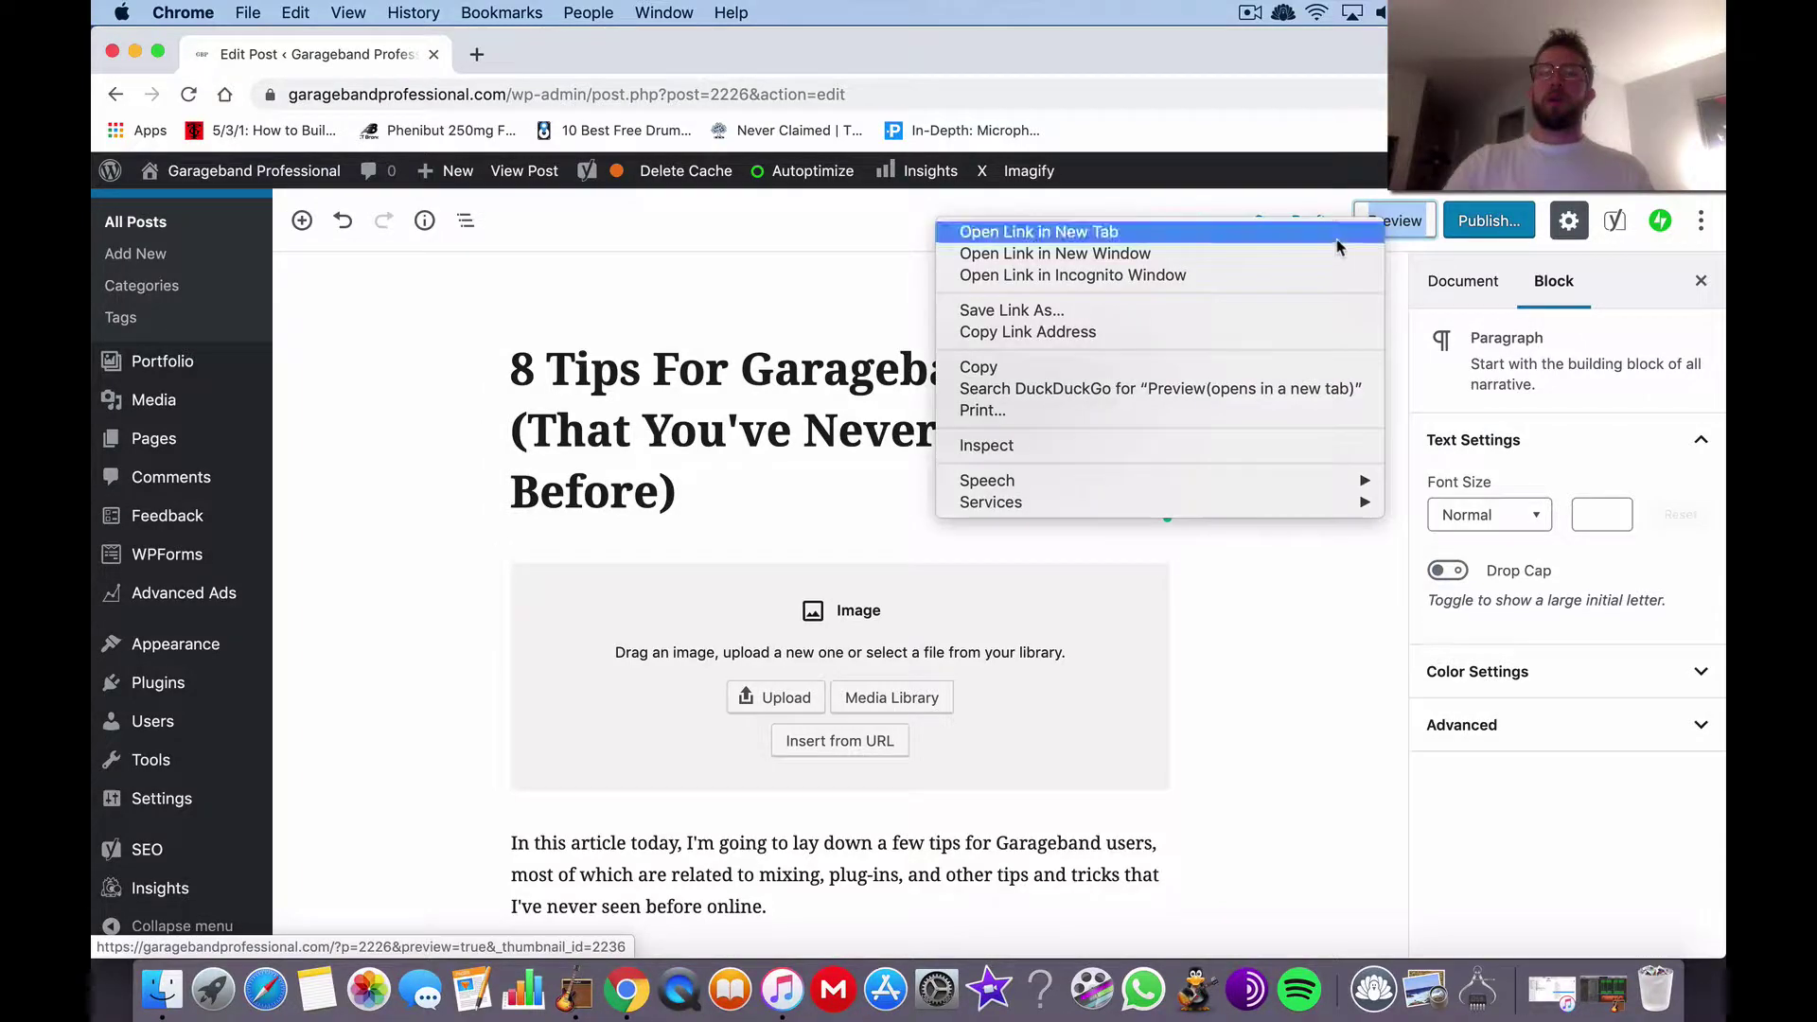
pyautogui.click(1336, 238)
pyautogui.click(580, 55)
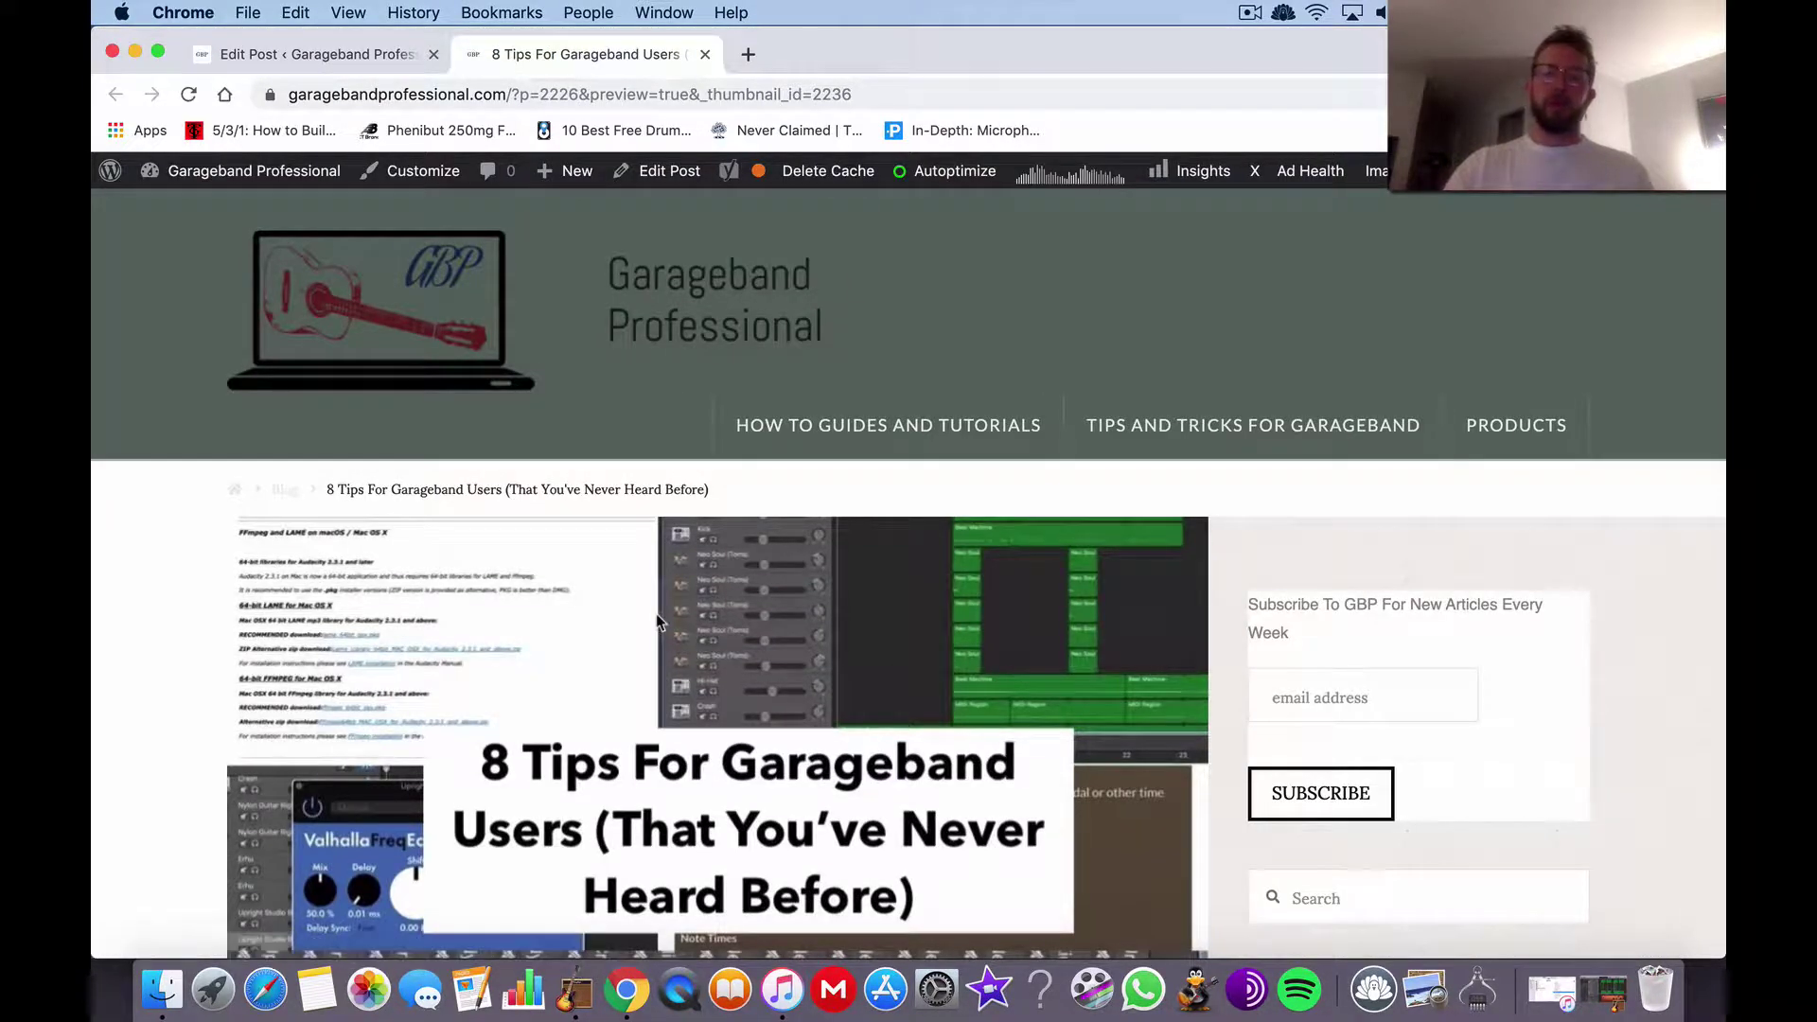
# Read the article's tips on separating the drum kit into different track regions and using the note pattern presets in the Smart Controls
pyautogui.scroll(-15, 659, 622)
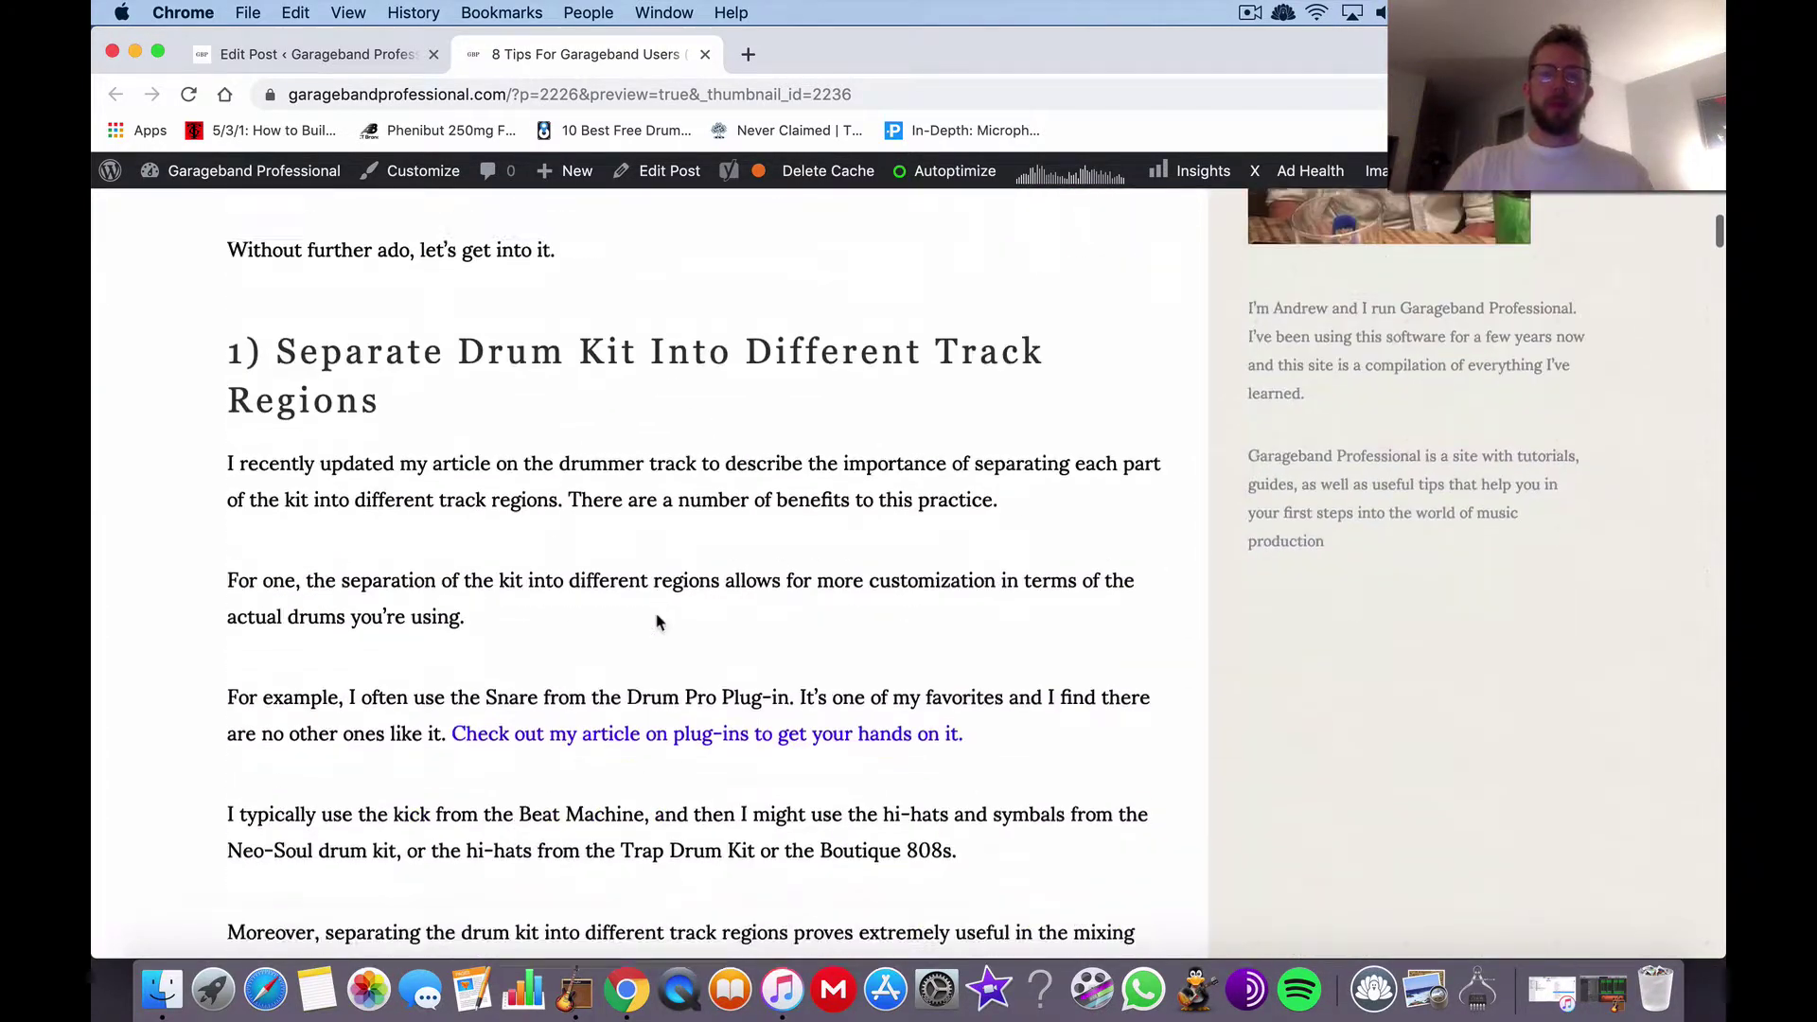
pyautogui.scroll(-3, 660, 620)
pyautogui.scroll(2, 660, 616)
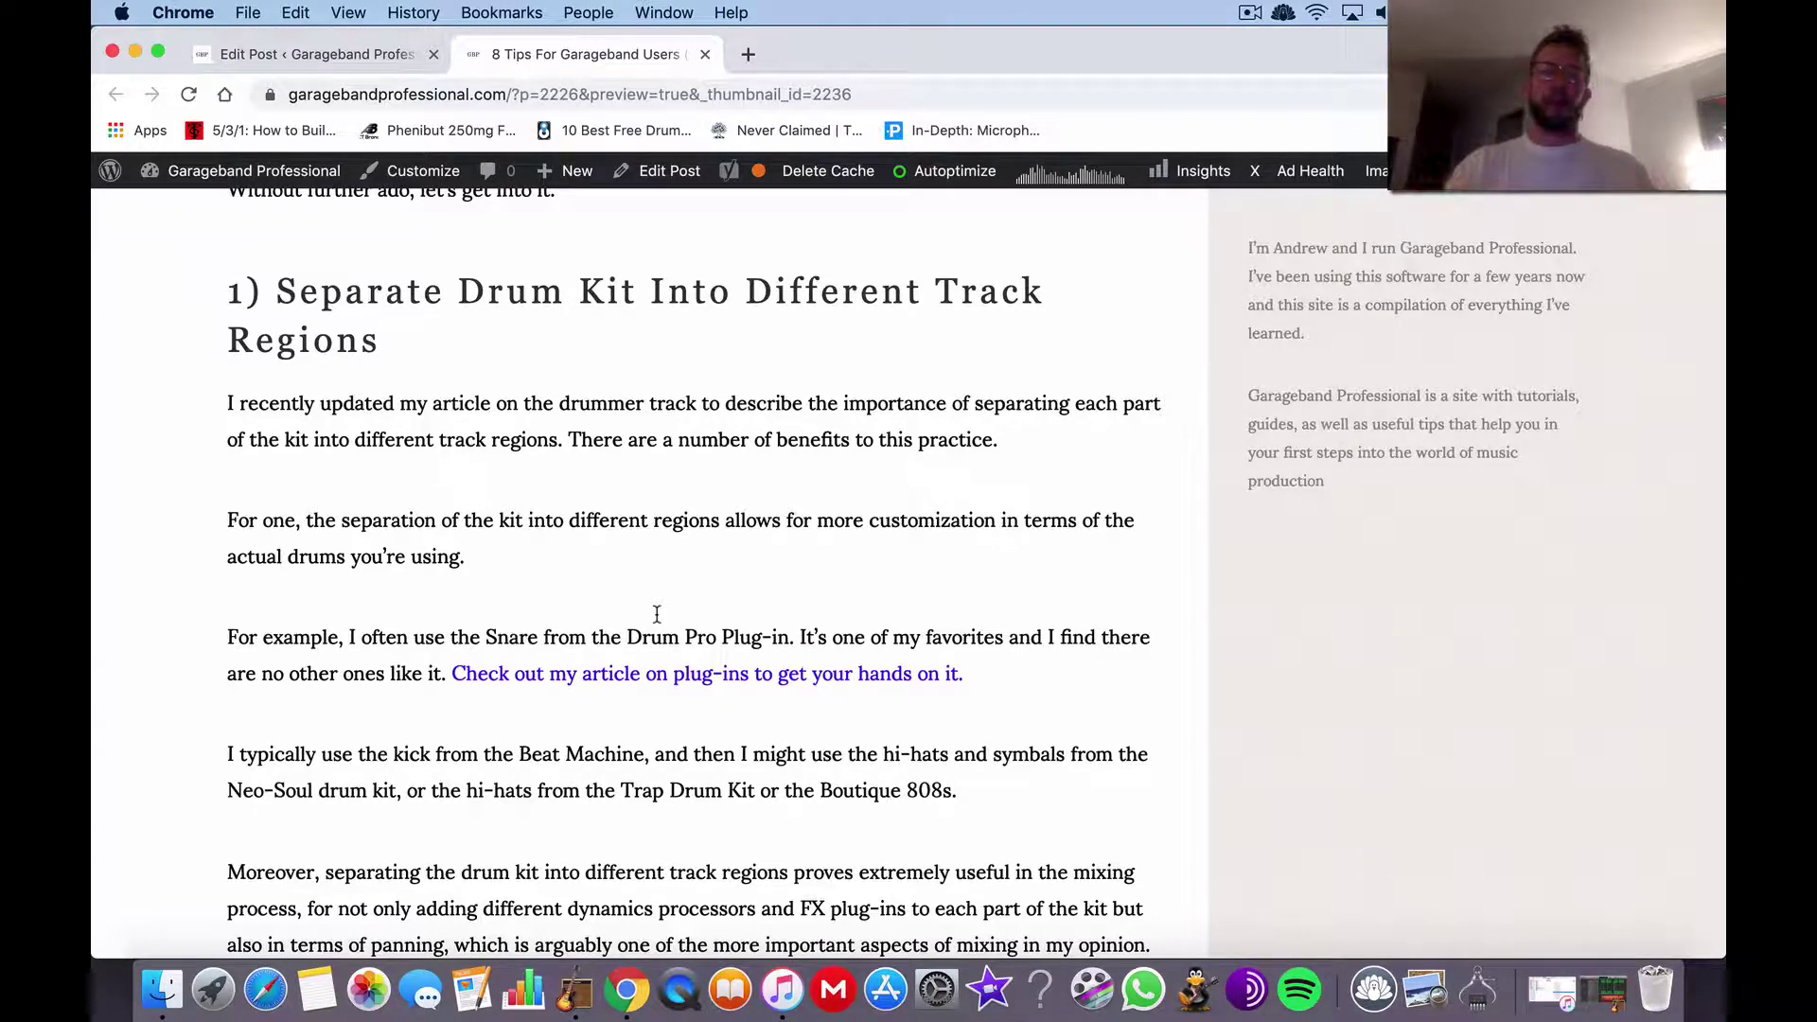
pyautogui.scroll(-10, 656, 613)
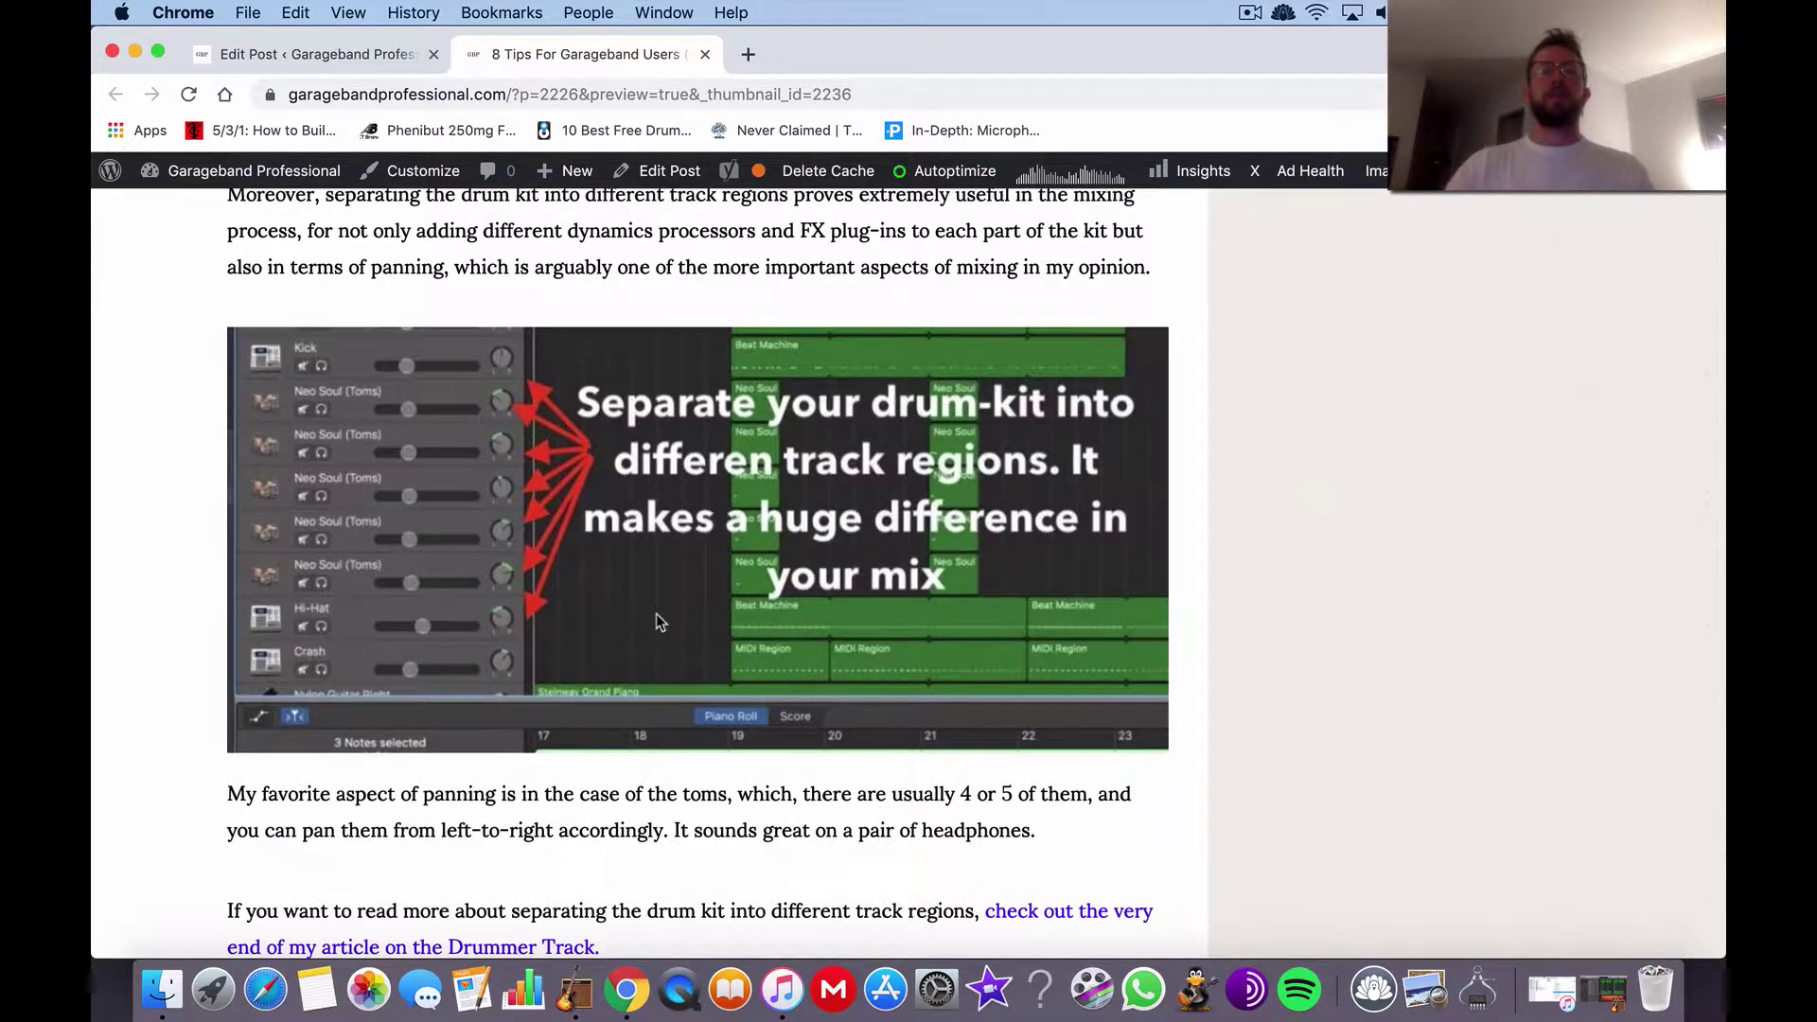
pyautogui.scroll(5, 660, 622)
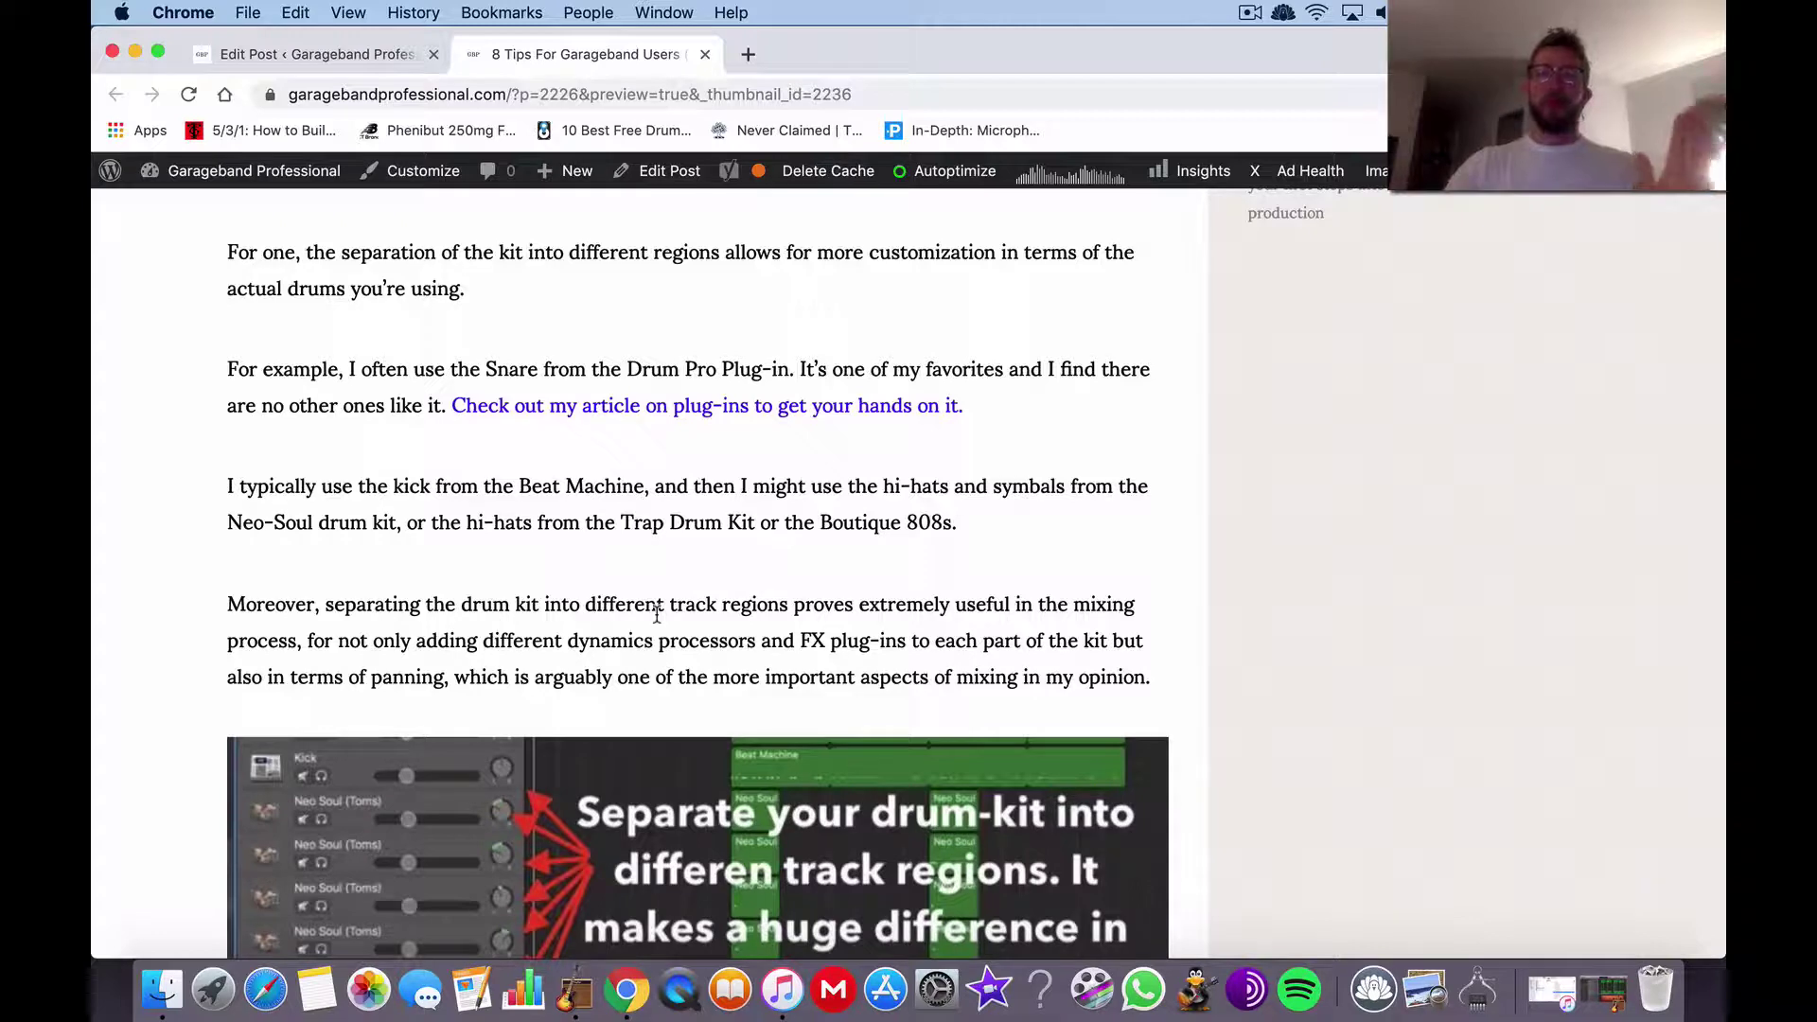
pyautogui.scroll(-4, 657, 613)
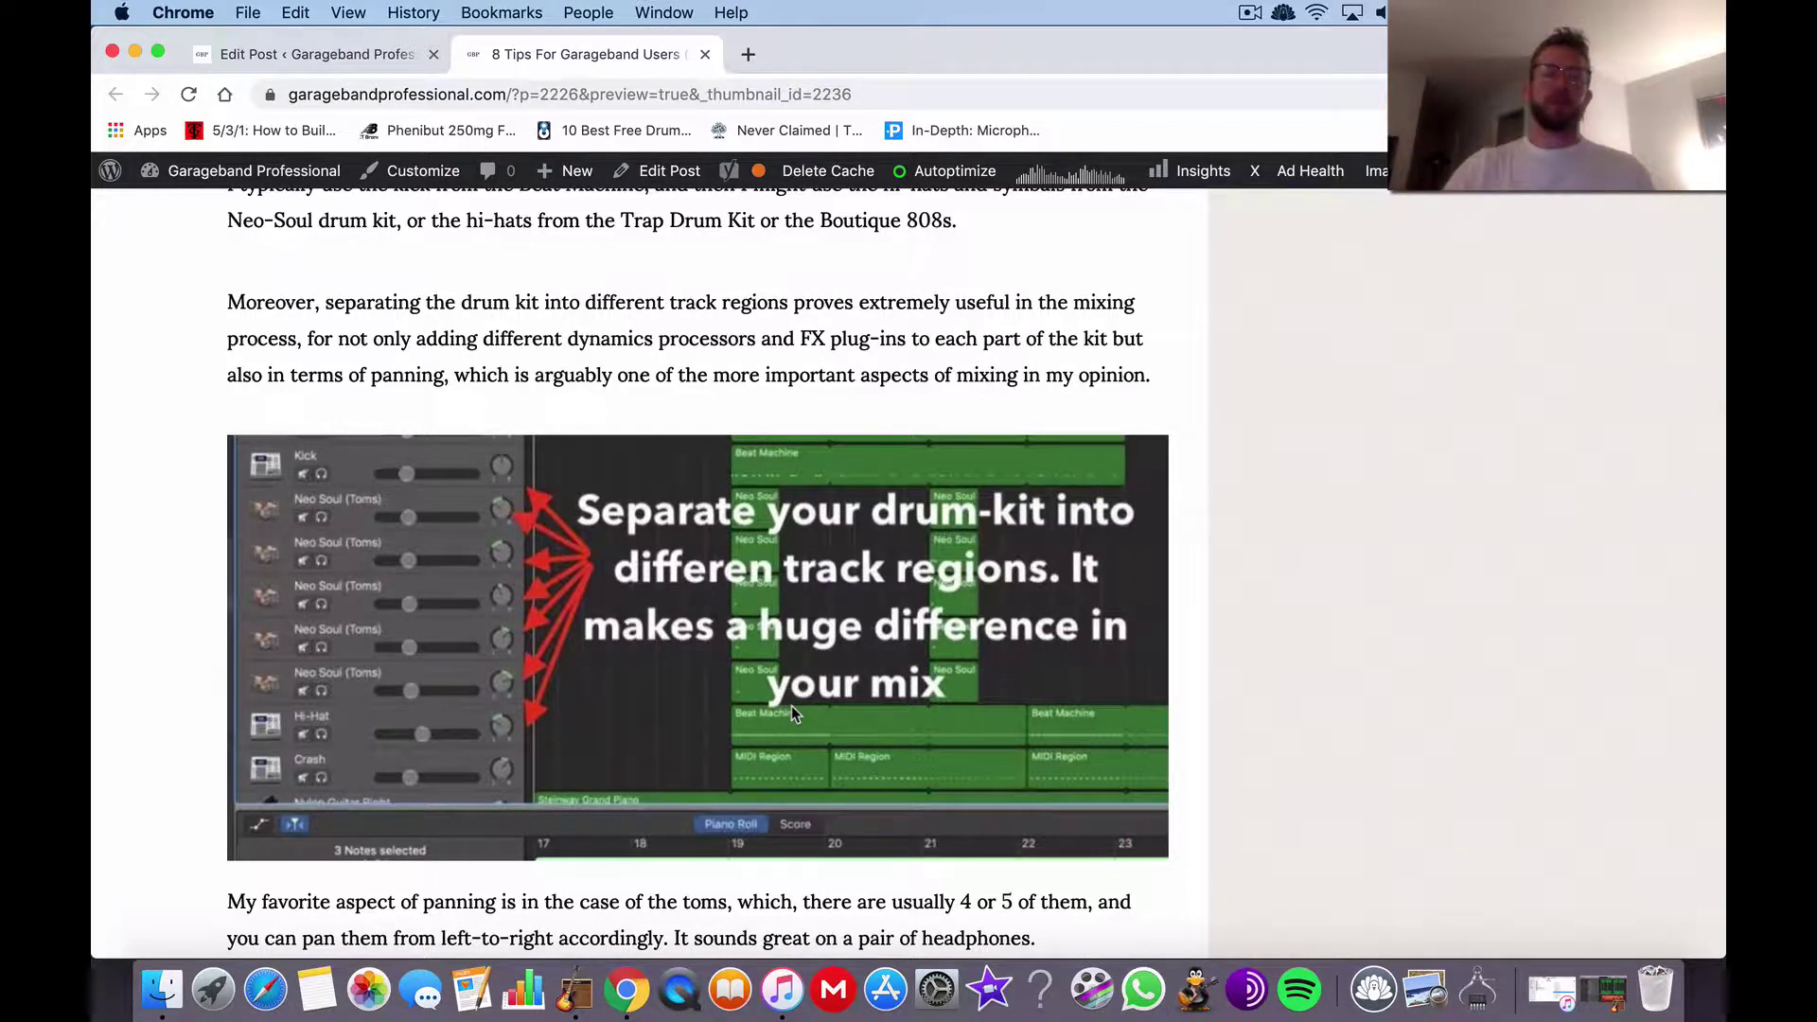
pyautogui.scroll(-5, 791, 706)
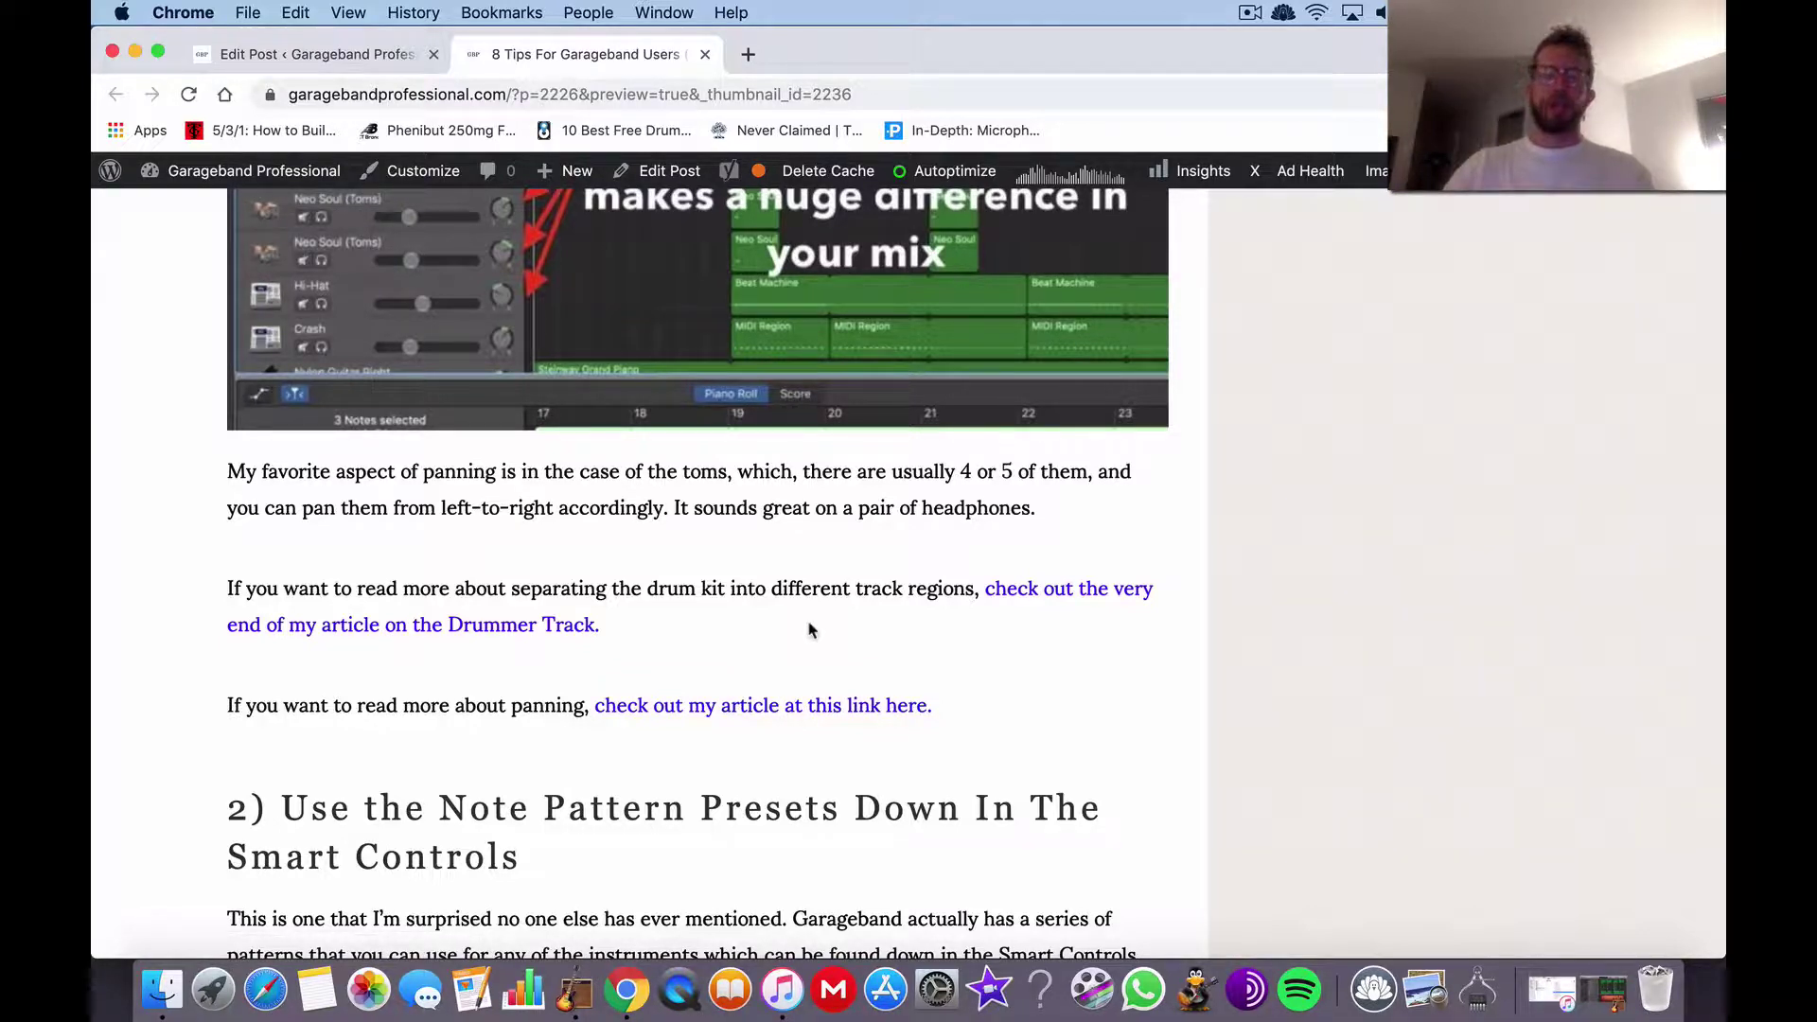
pyautogui.scroll(-6, 808, 629)
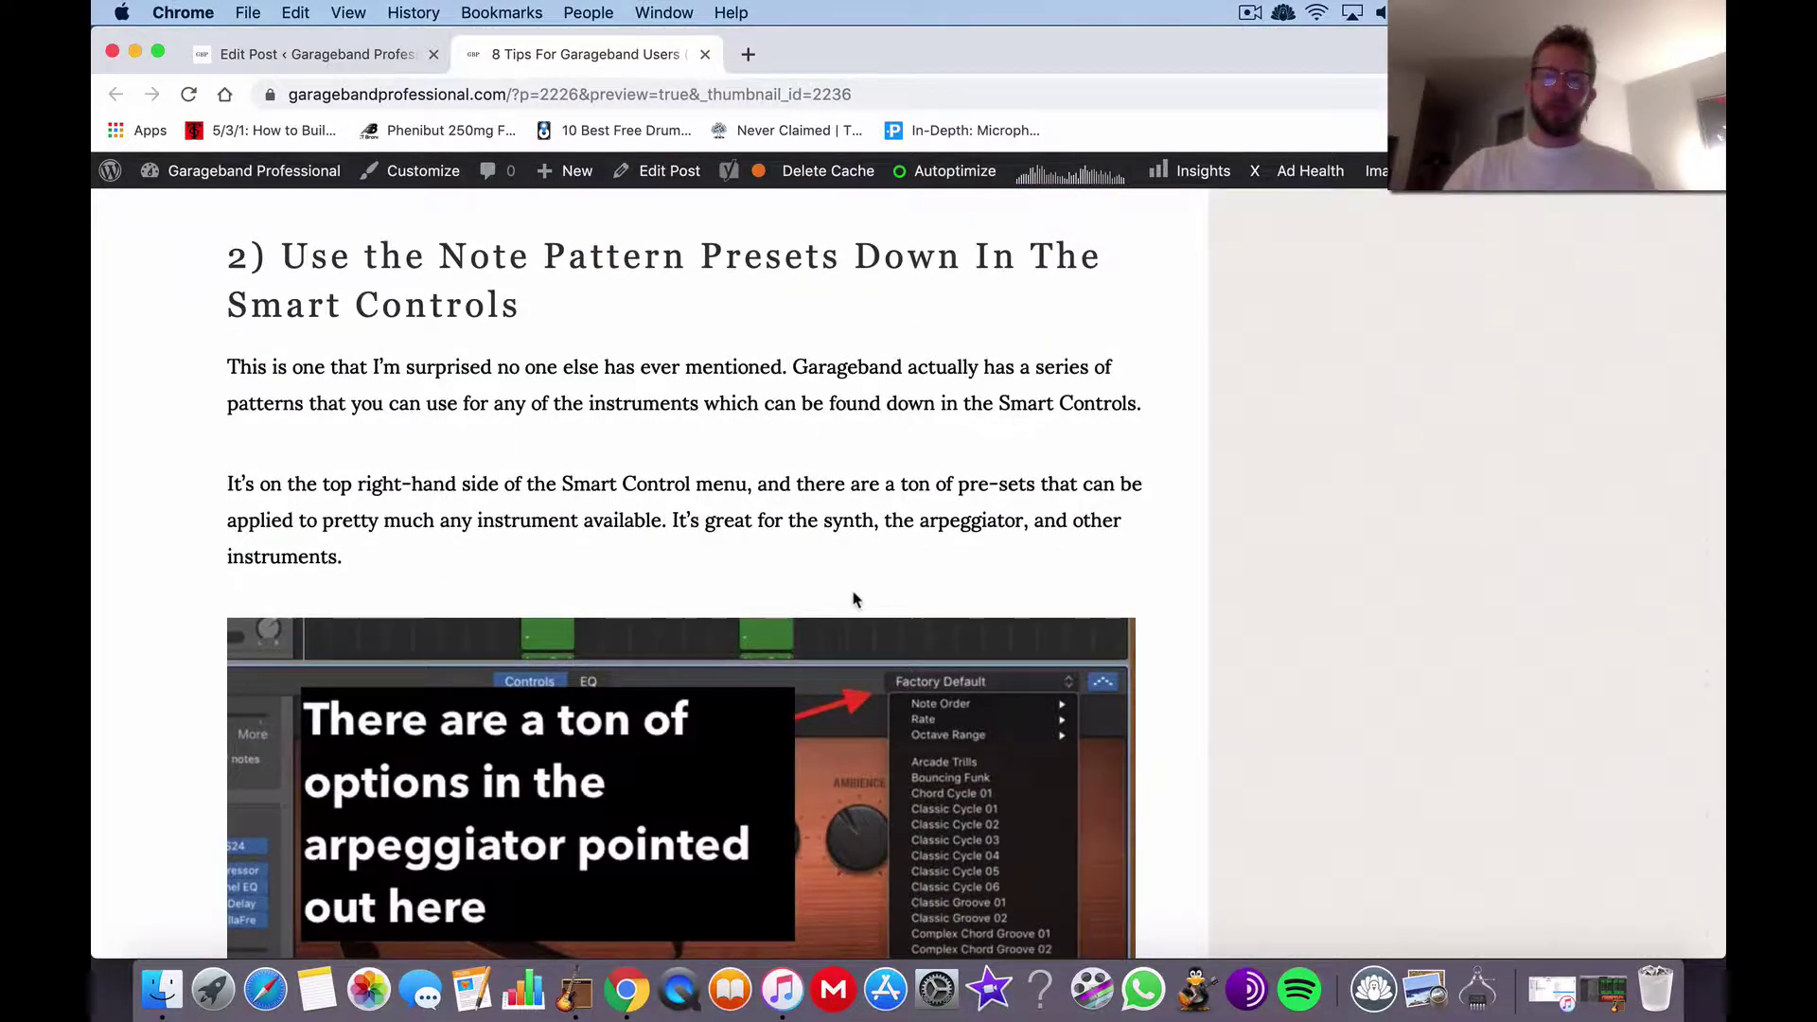
pyautogui.scroll(-3, 853, 598)
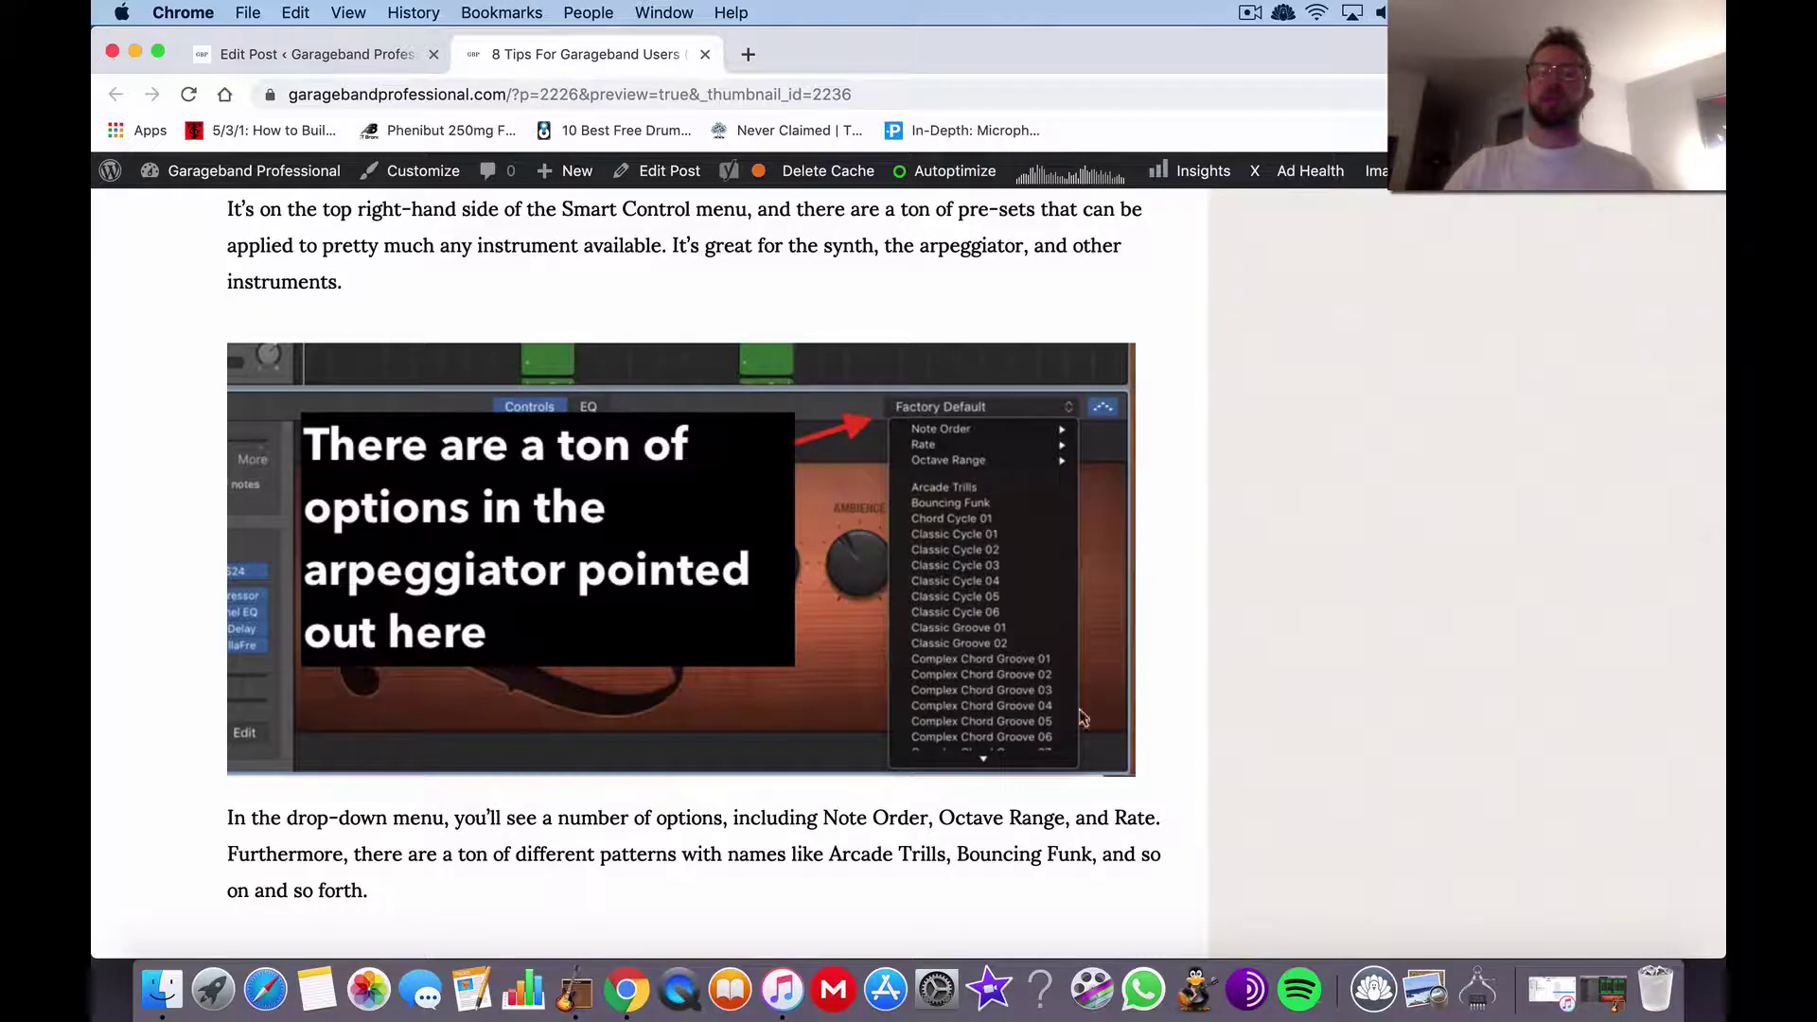
# Switch to GarageBand, turn on the arpeggiator for the upper Nylon Guitar Right track and browse its pattern presets
pyautogui.click(575, 989)
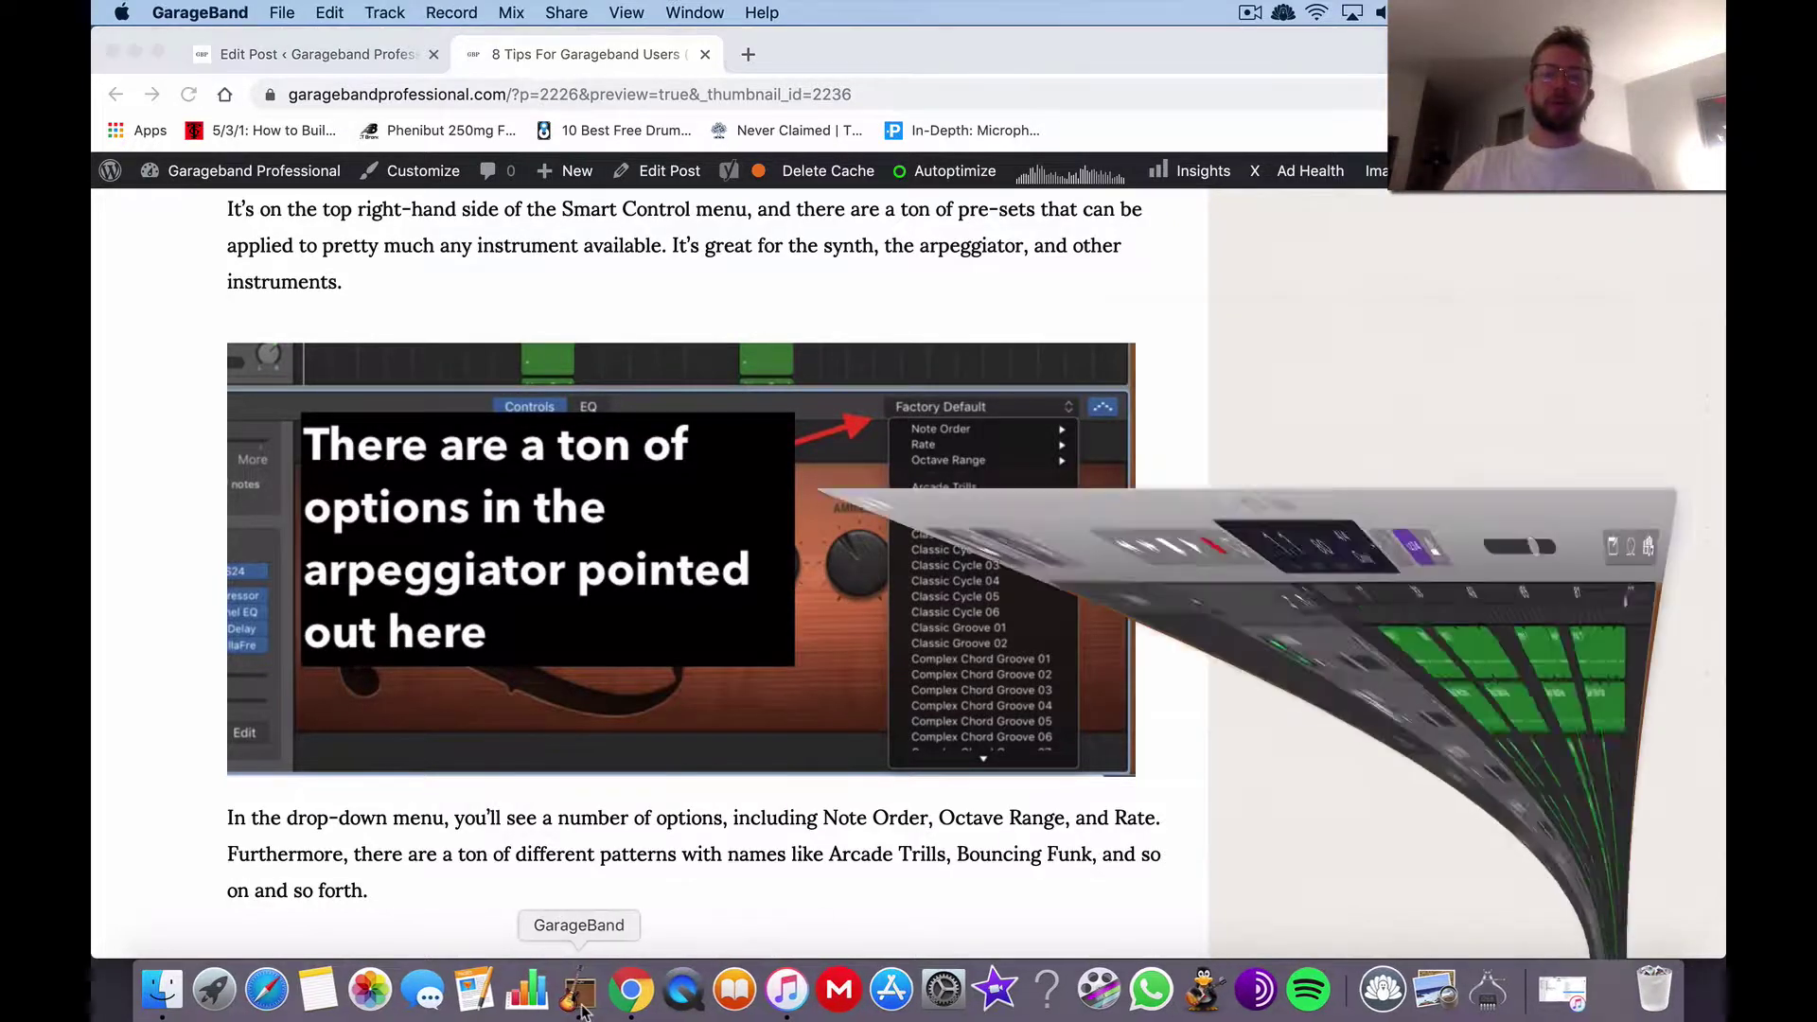
pyautogui.scroll(-5, 774, 426)
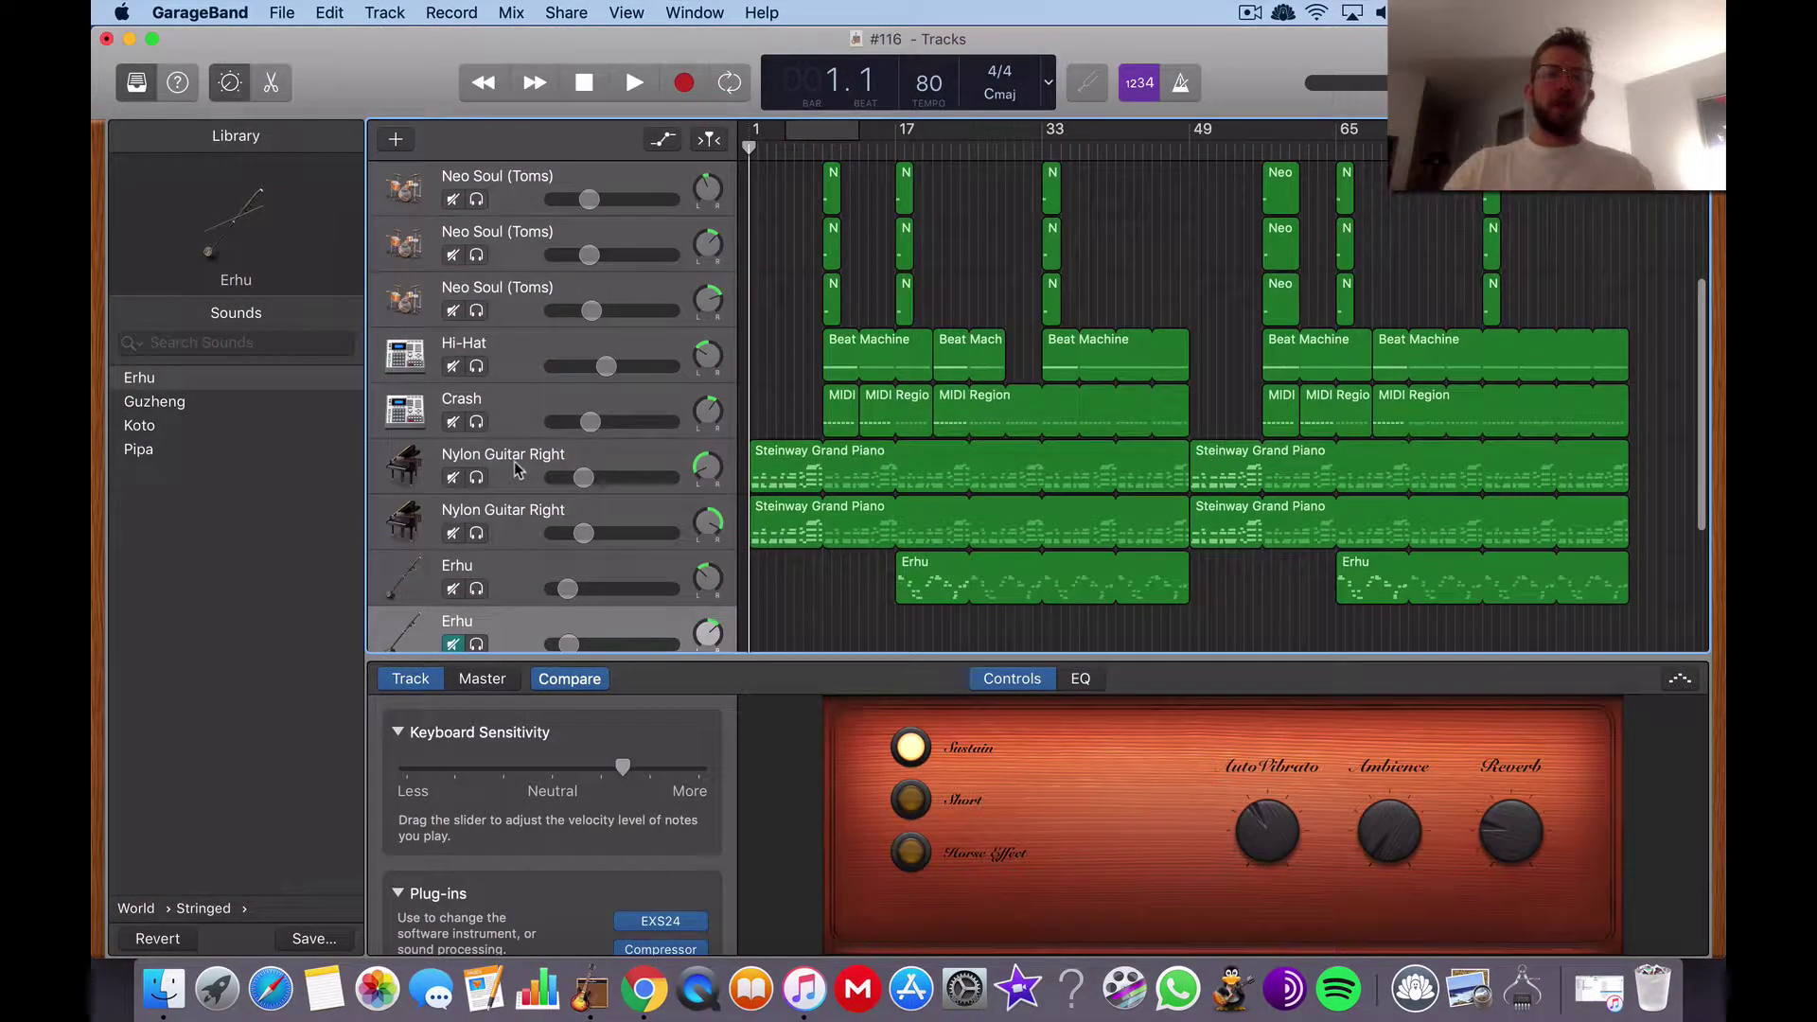
pyautogui.click(520, 470)
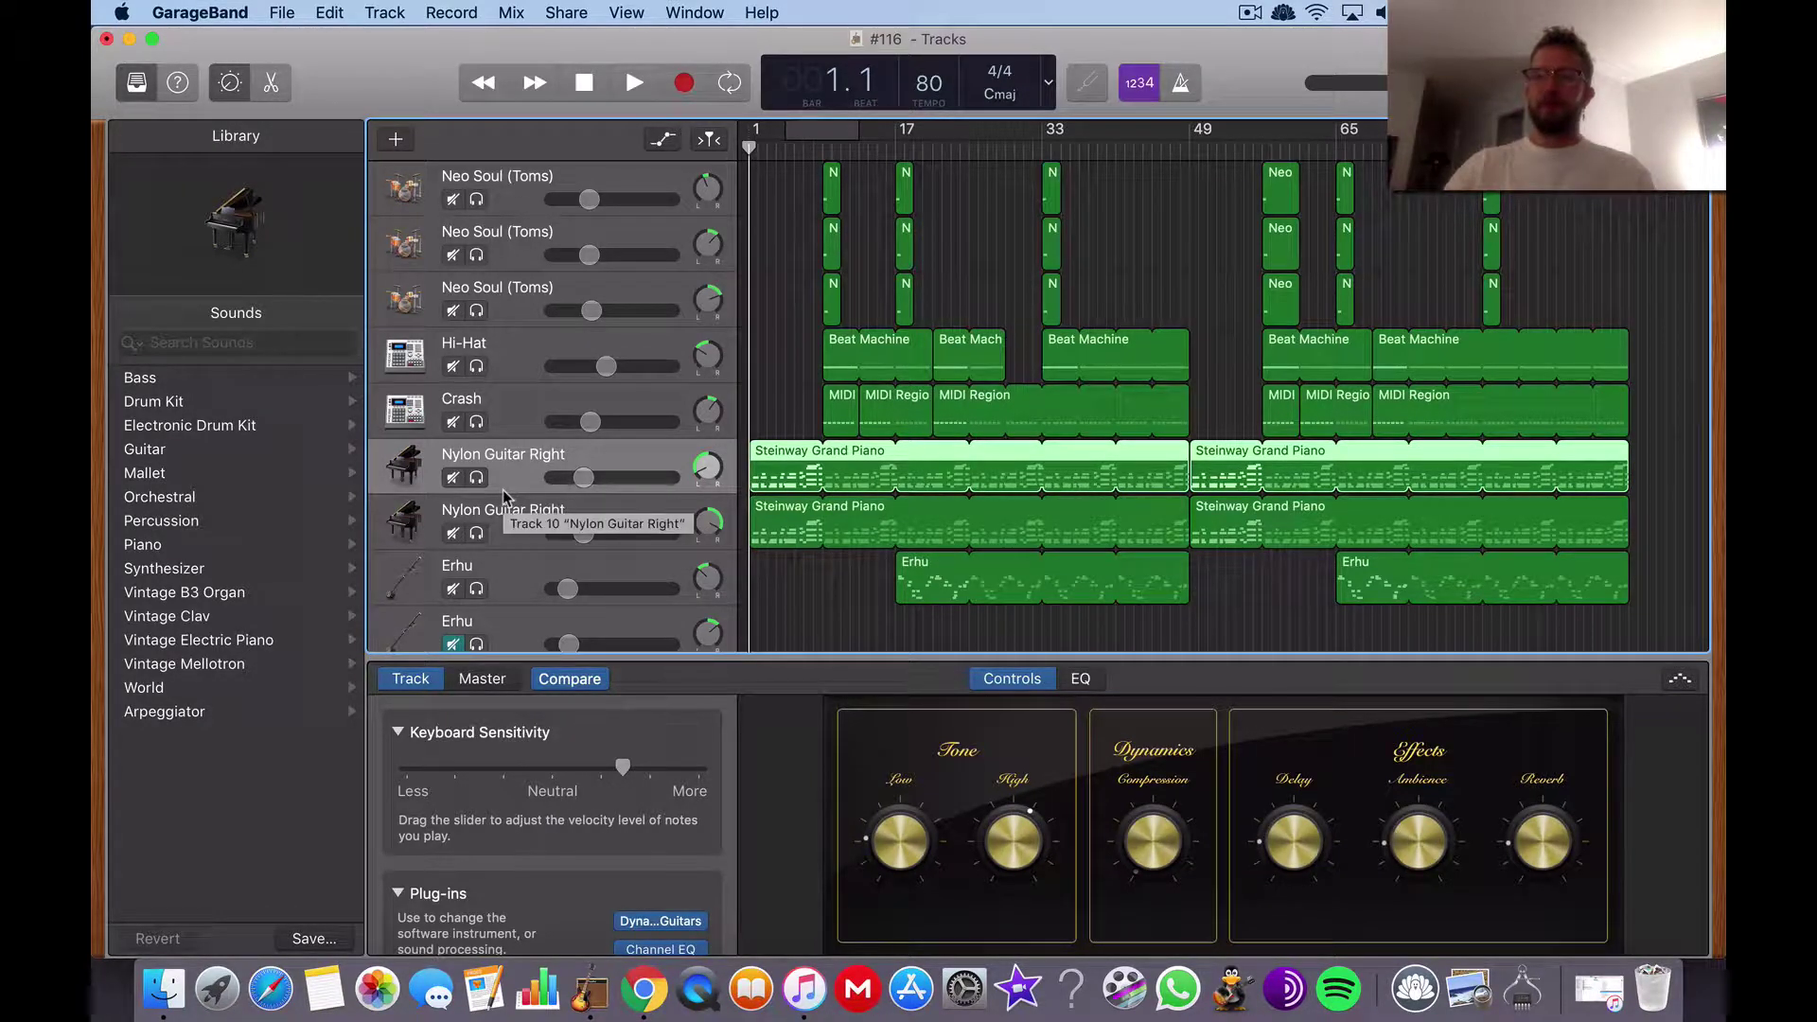
pyautogui.click(1679, 683)
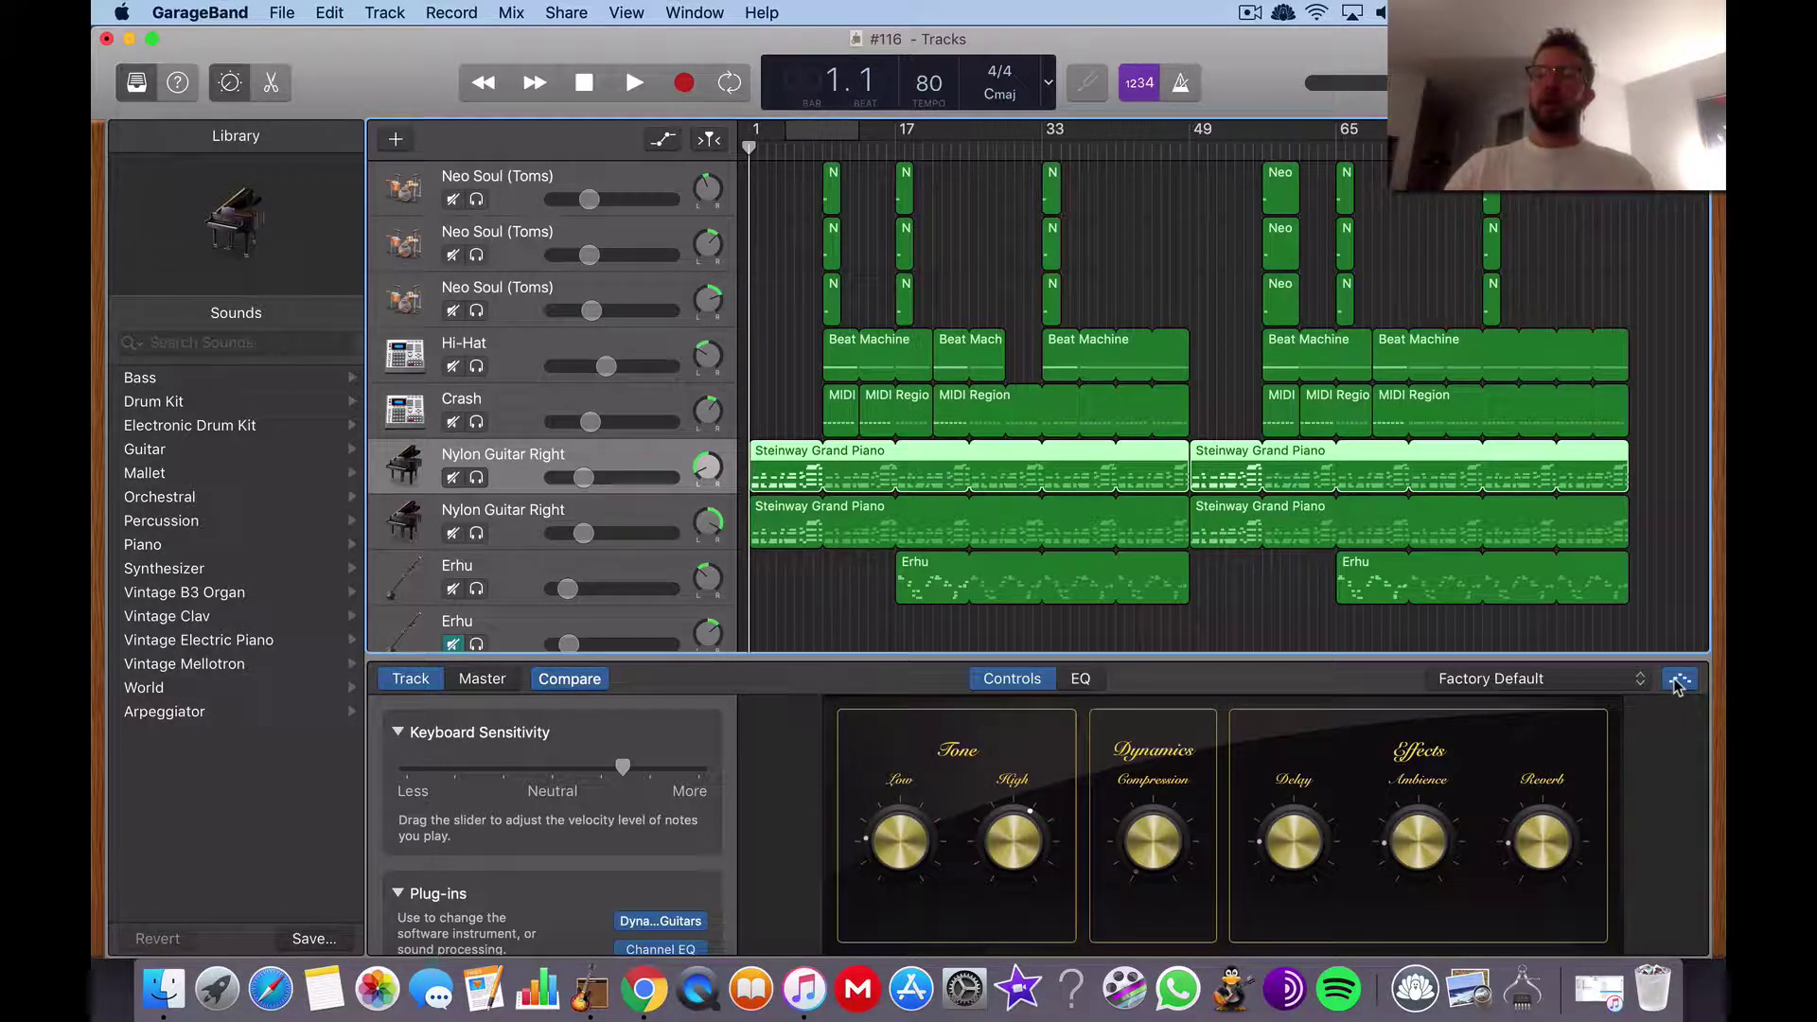
pyautogui.click(1562, 681)
pyautogui.scroll(-15, 1514, 785)
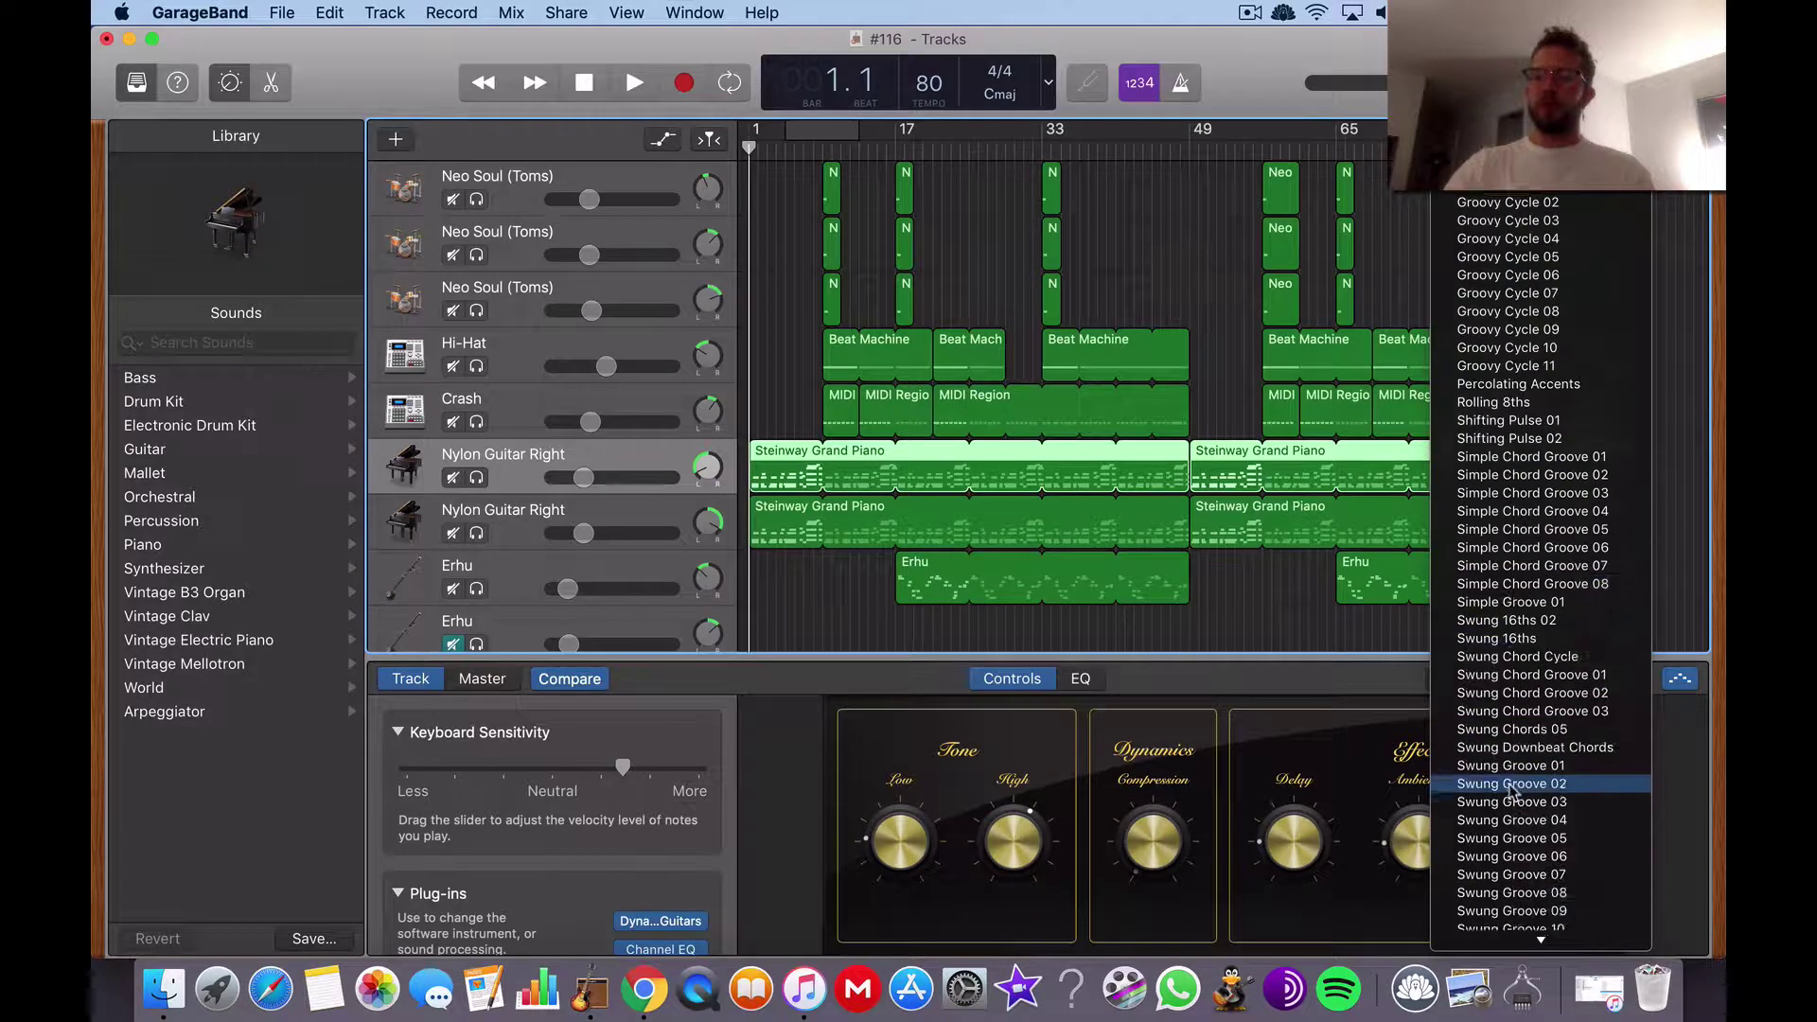
pyautogui.scroll(-5, 1511, 791)
pyautogui.scroll(10, 1512, 793)
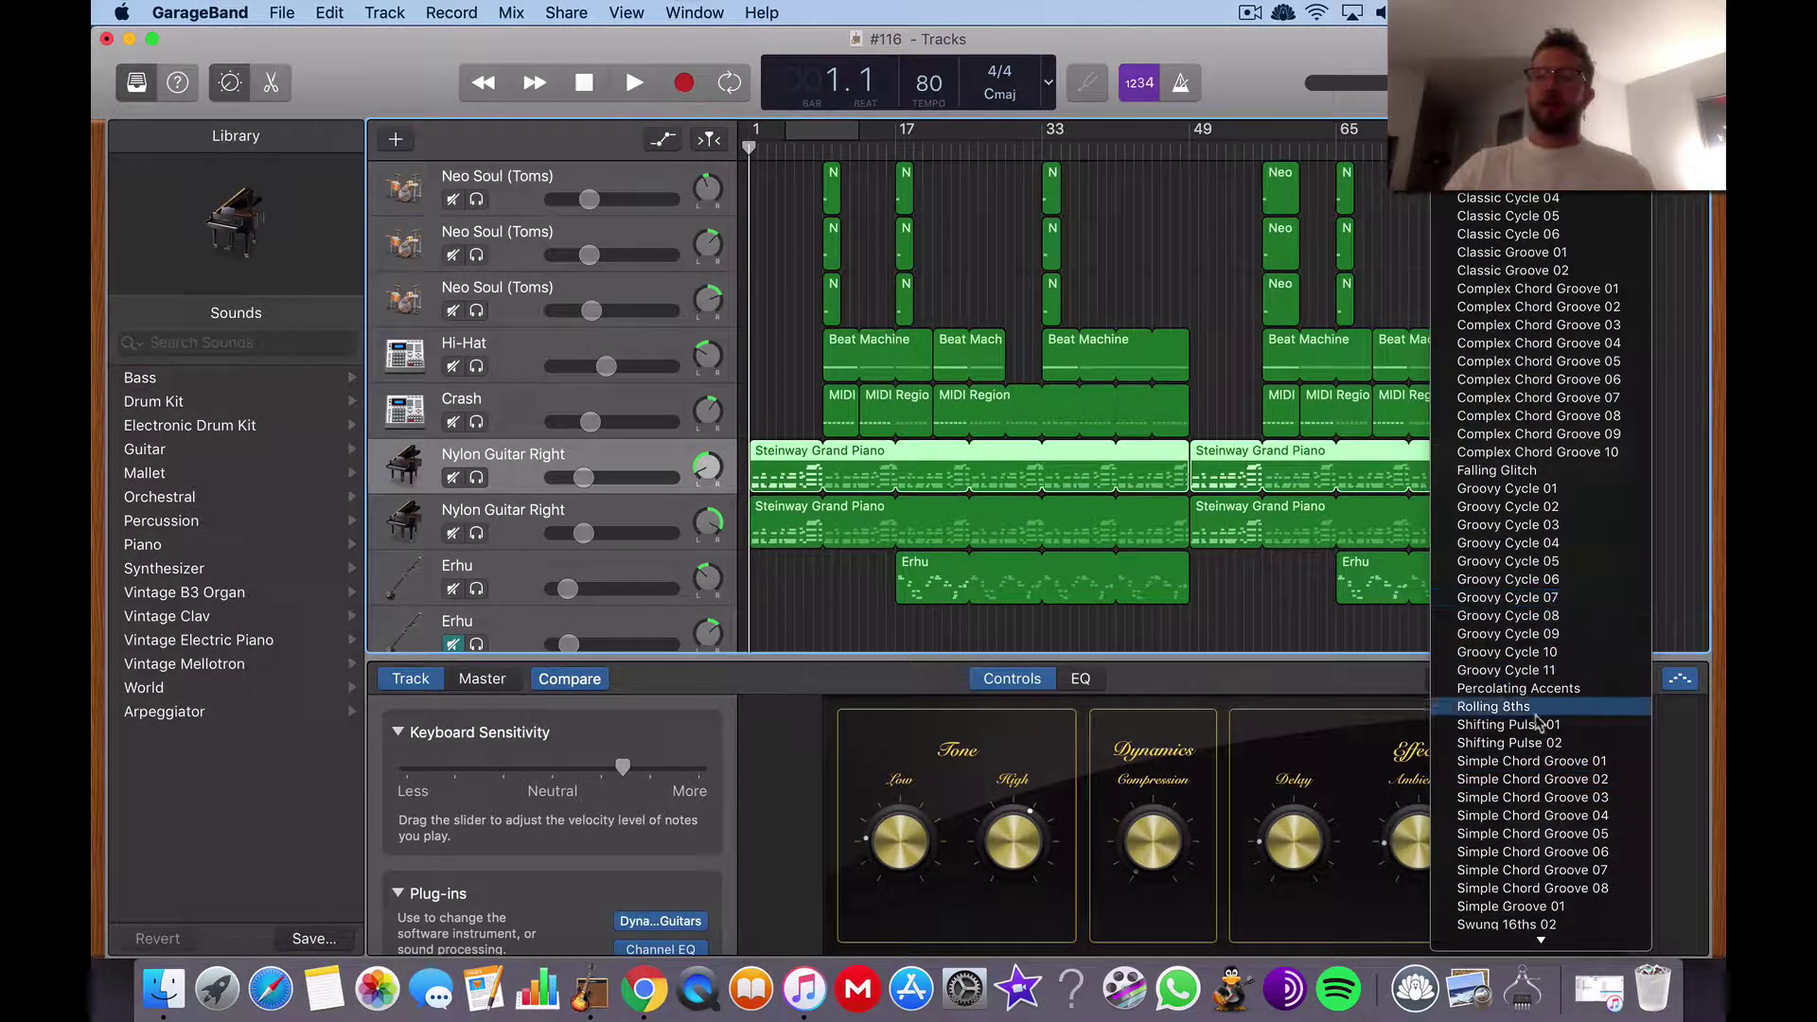
pyautogui.click(518, 526)
# Duplicate the lower Nylon Guitar Right track with its settings and solo the new track
pyautogui.click(518, 525)
pyautogui.press('b')
pyautogui.rightClick(526, 579)
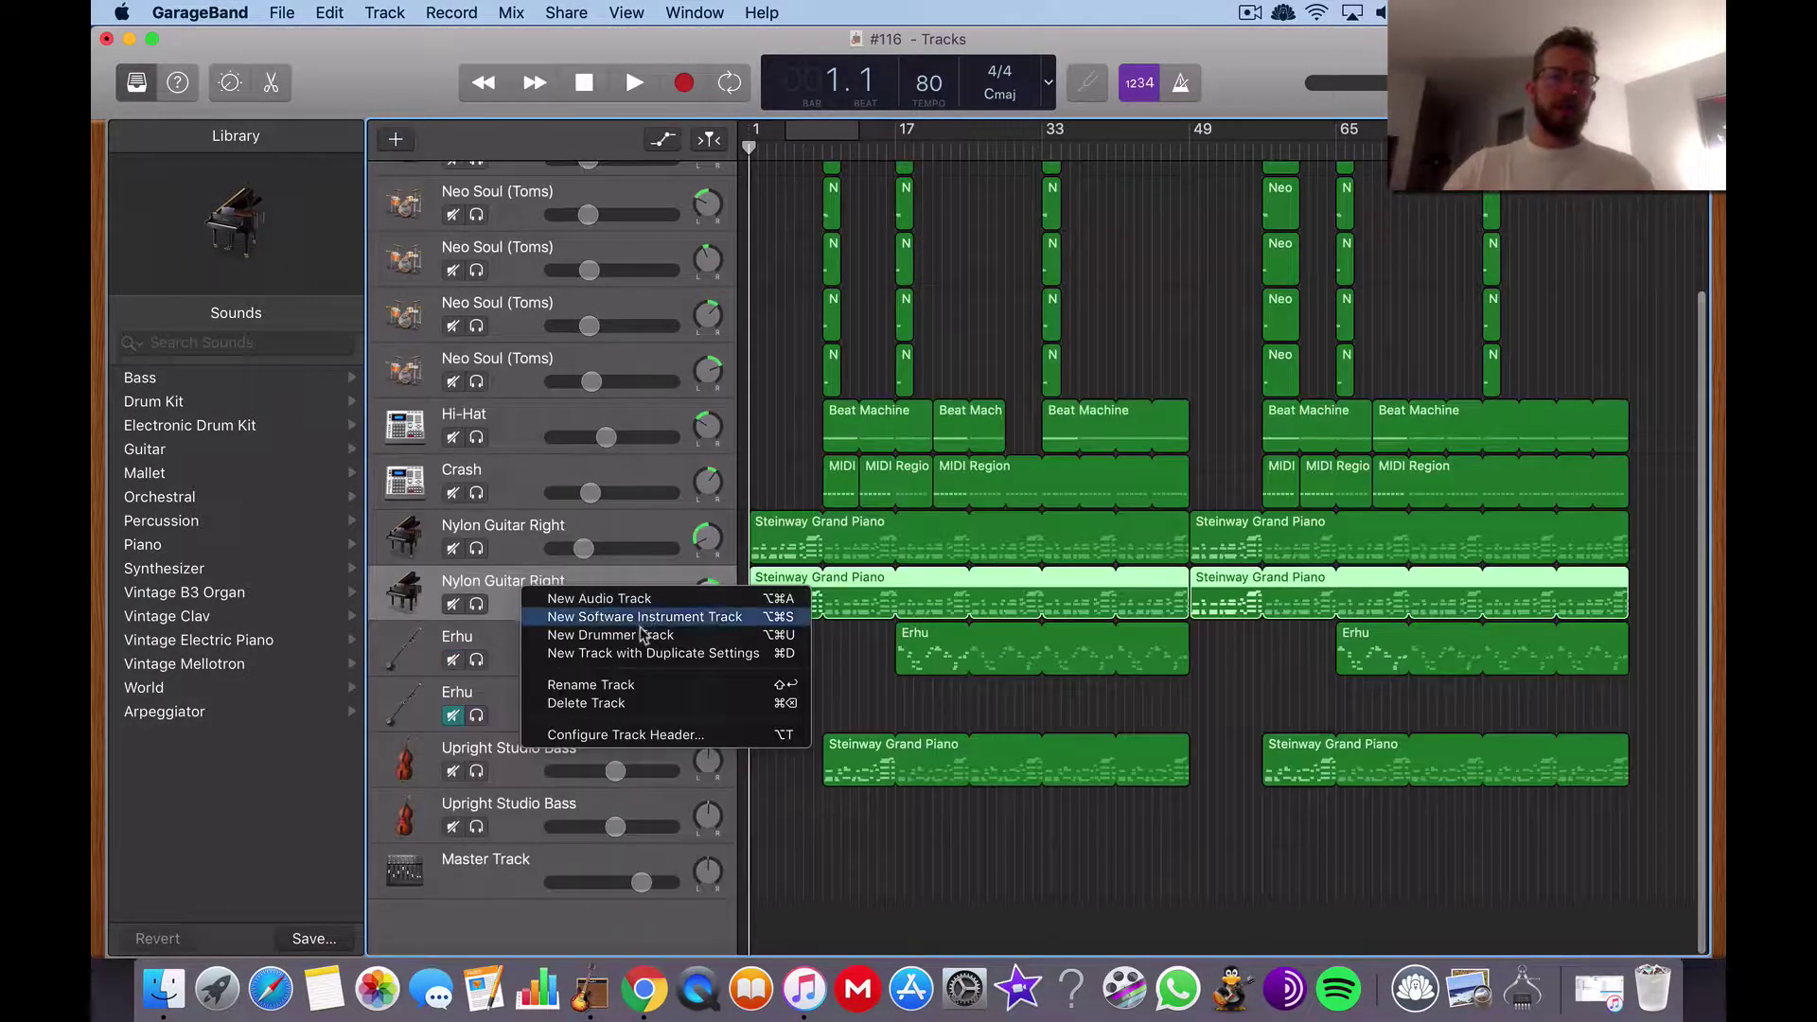
pyautogui.click(640, 653)
pyautogui.click(476, 659)
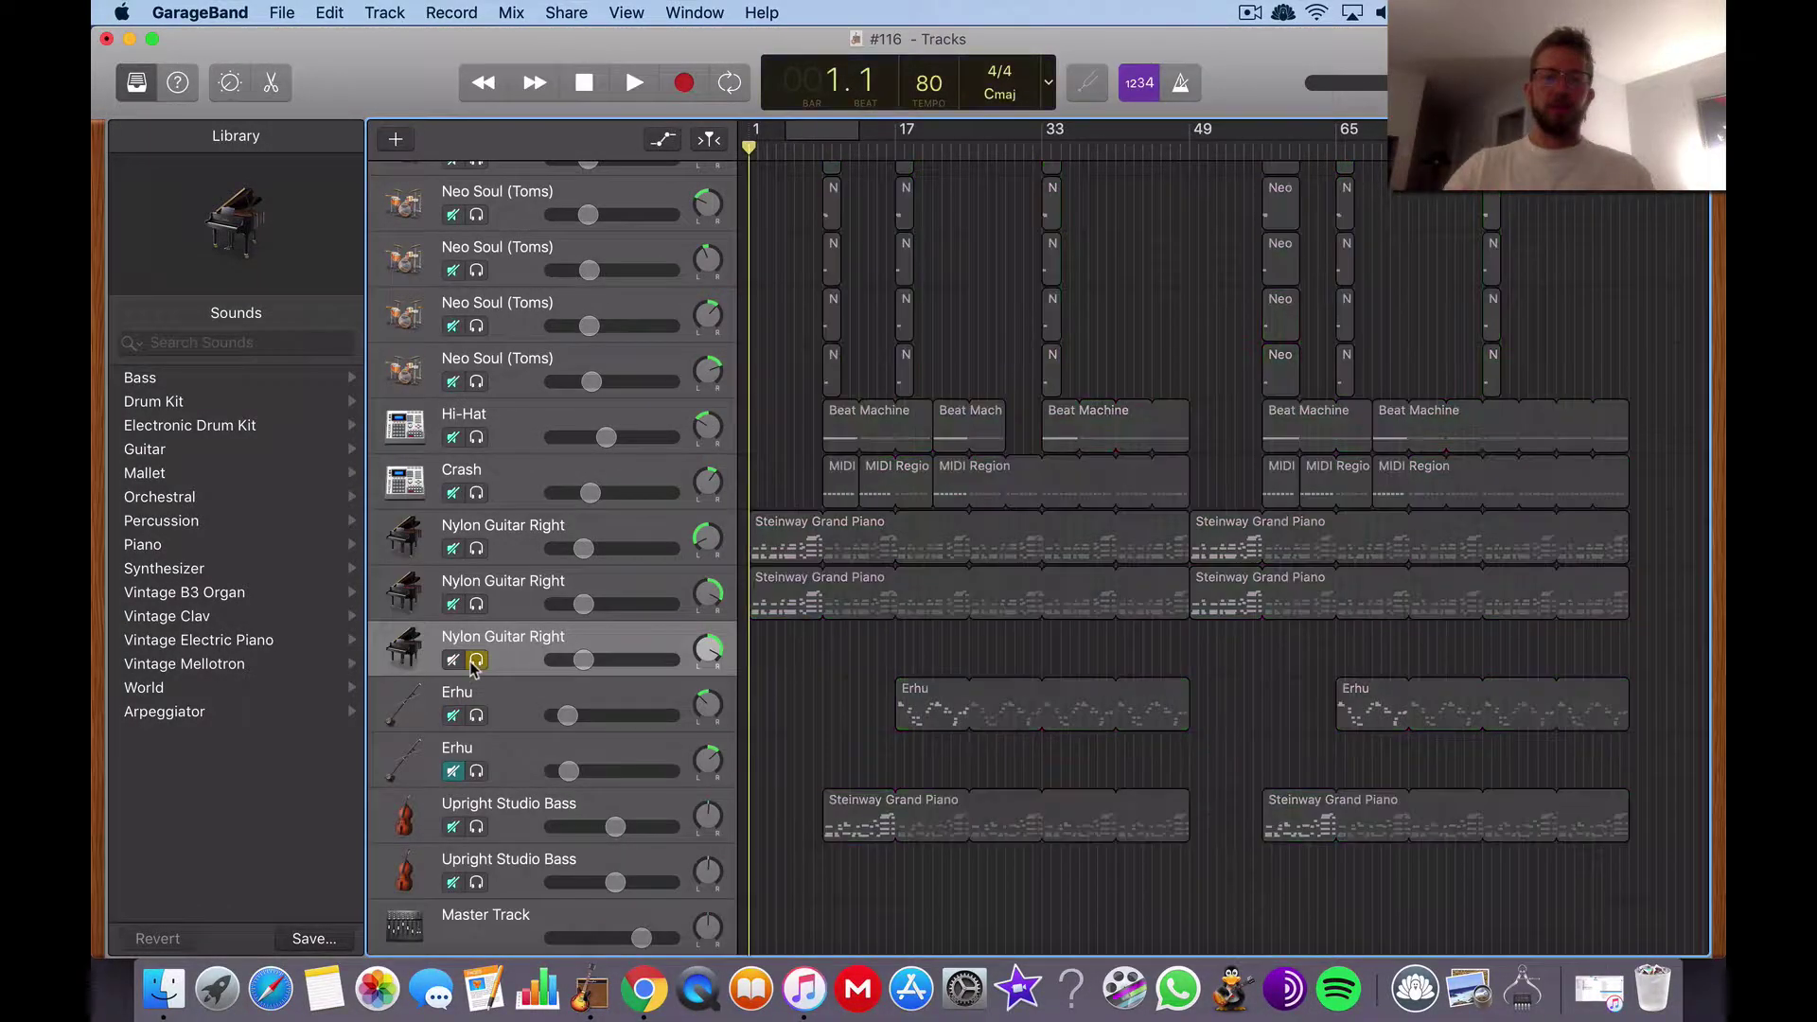
# Create an empty MIDI region on the soloed track, extend it across the first eight bars and open it in the Piano Roll
pyautogui.rightClick(780, 645)
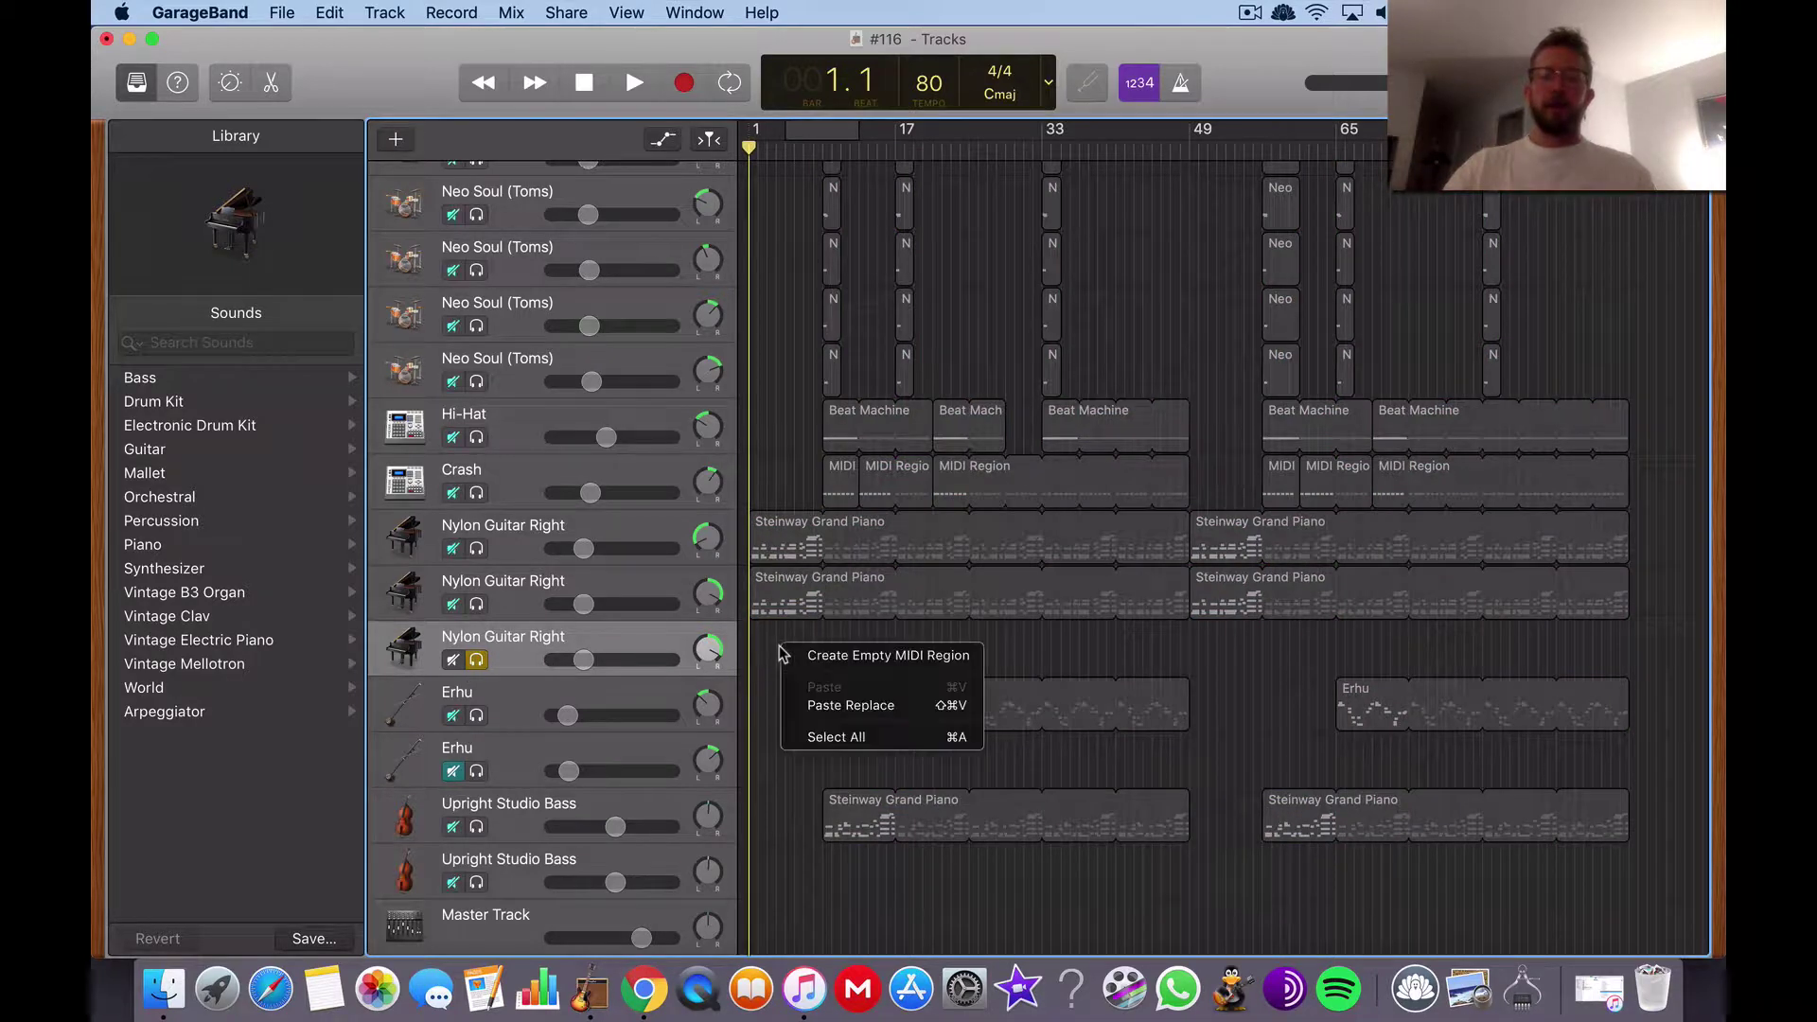
pyautogui.click(811, 653)
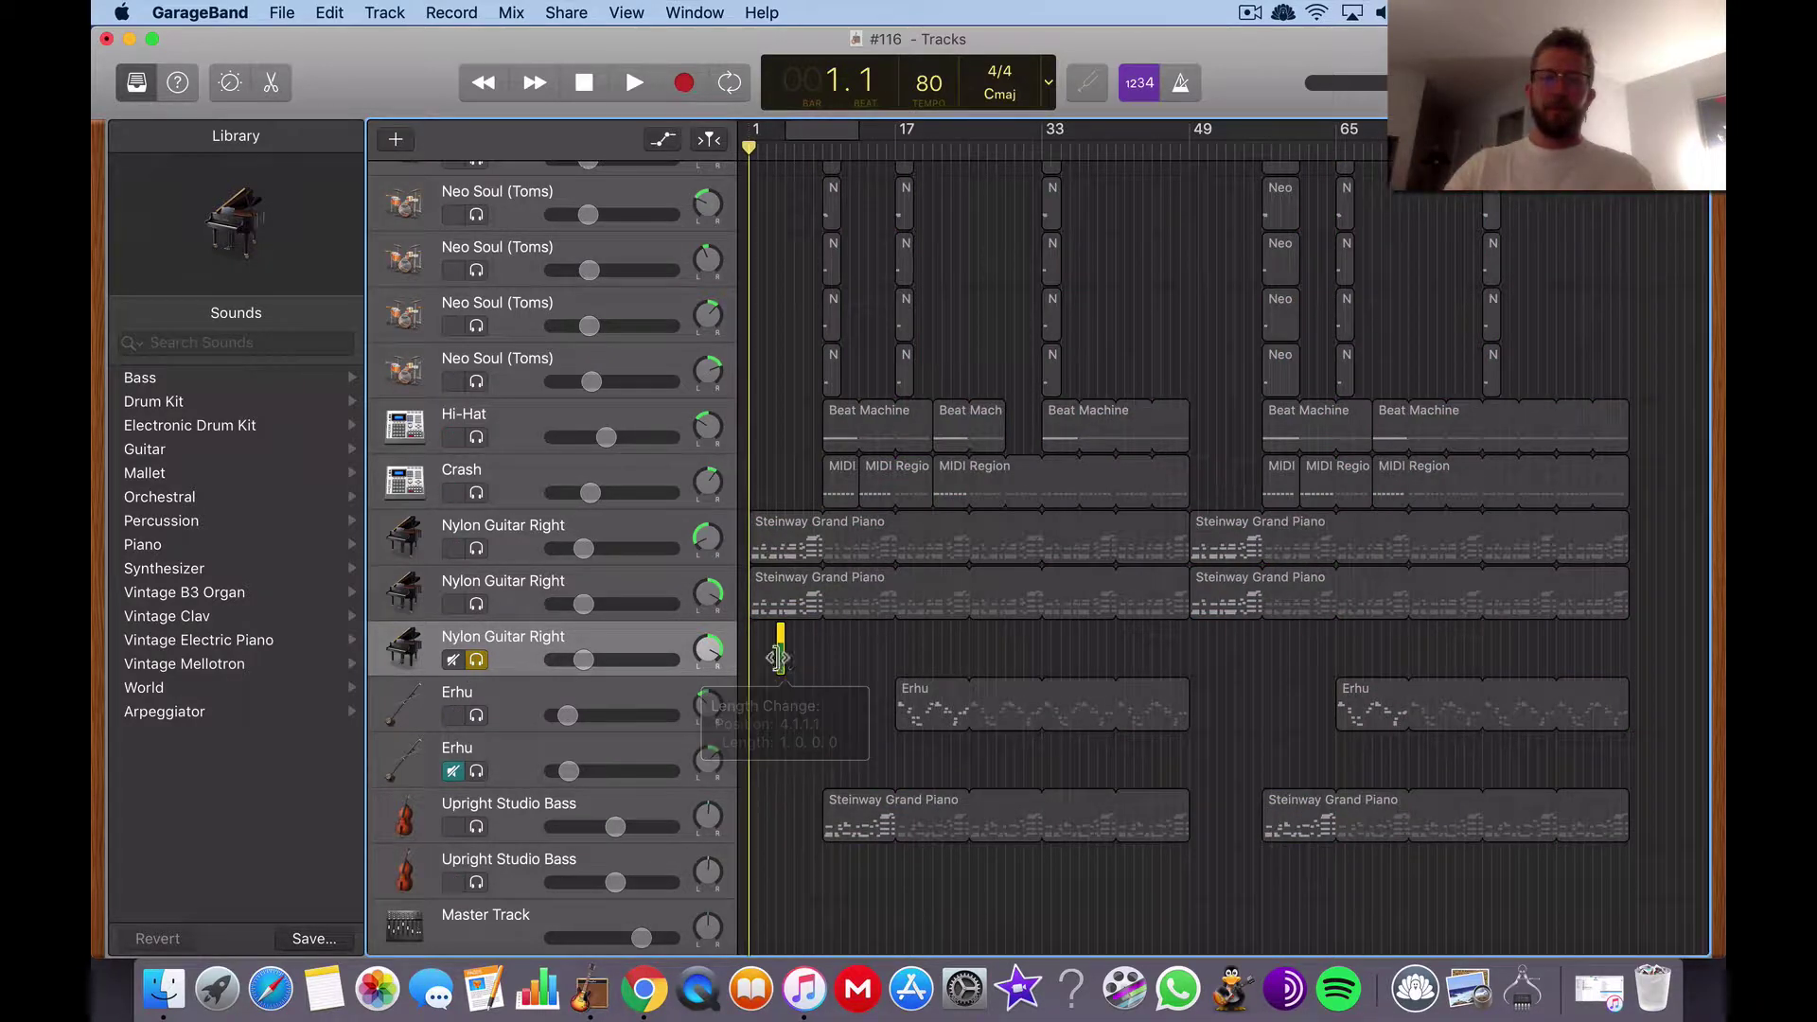
pyautogui.moveTo(780, 651); pyautogui.dragTo(822, 657)
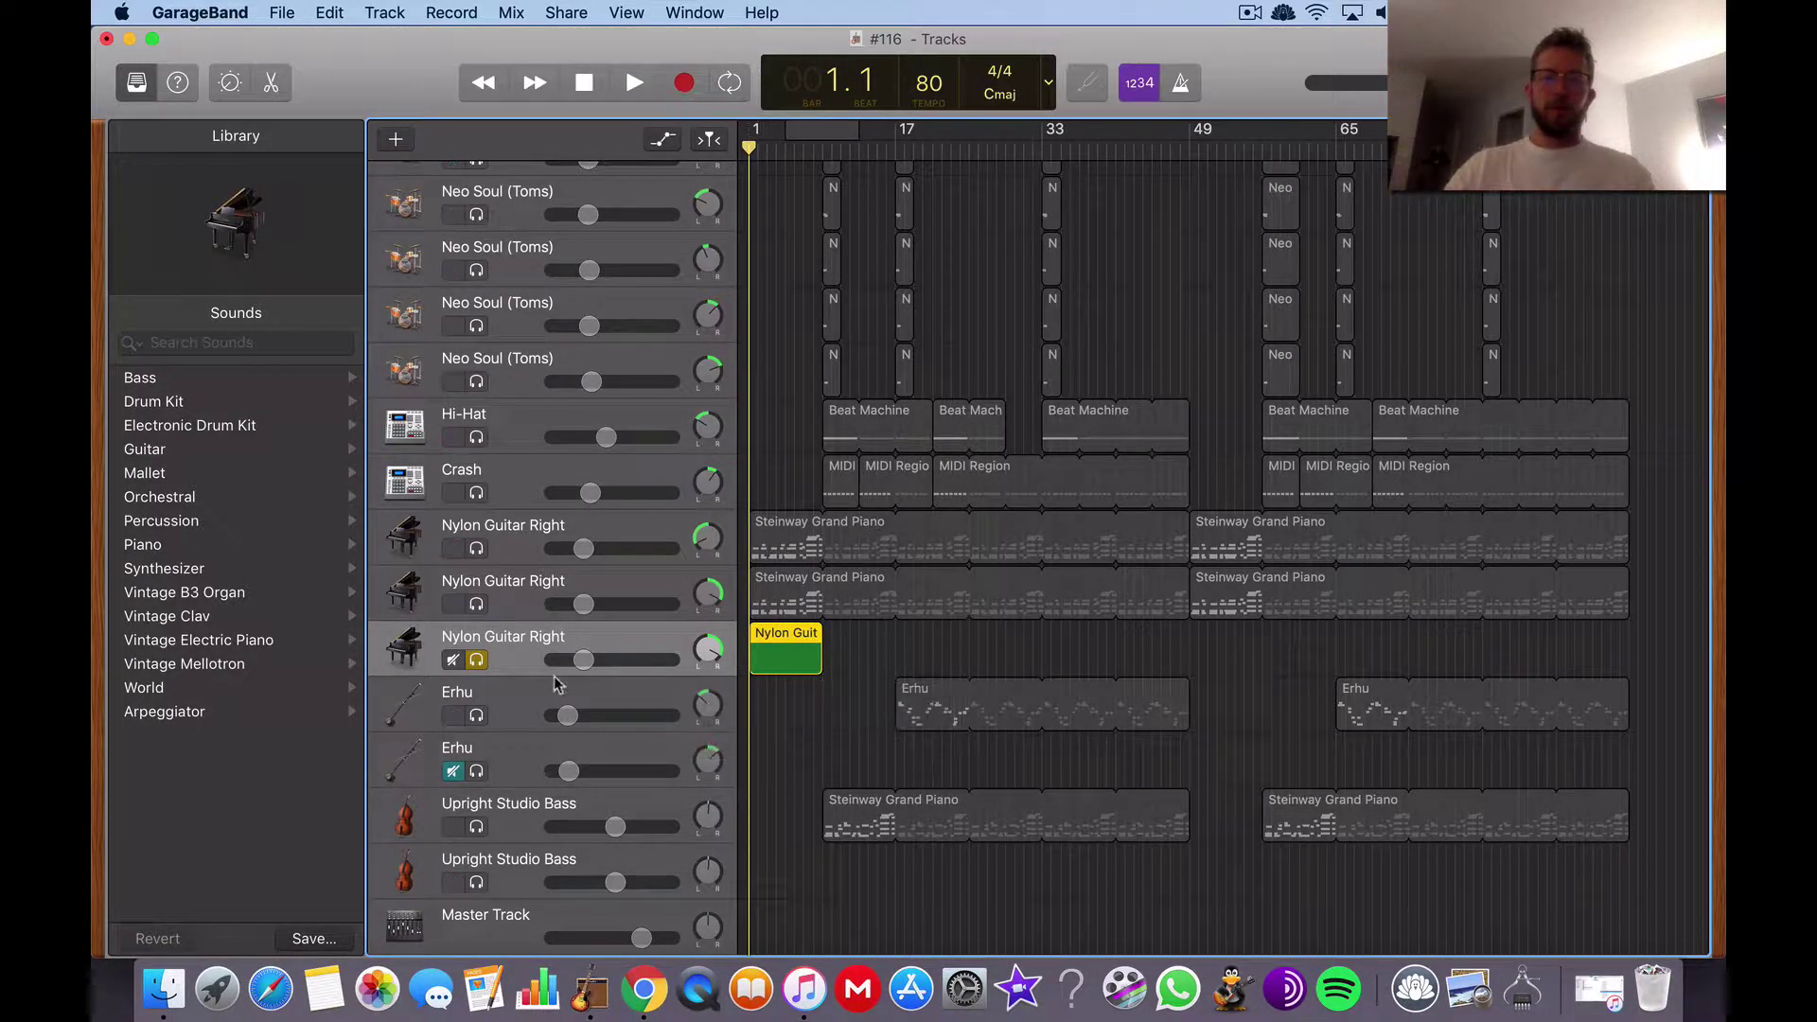
pyautogui.click(774, 670)
pyautogui.doubleClick(774, 670)
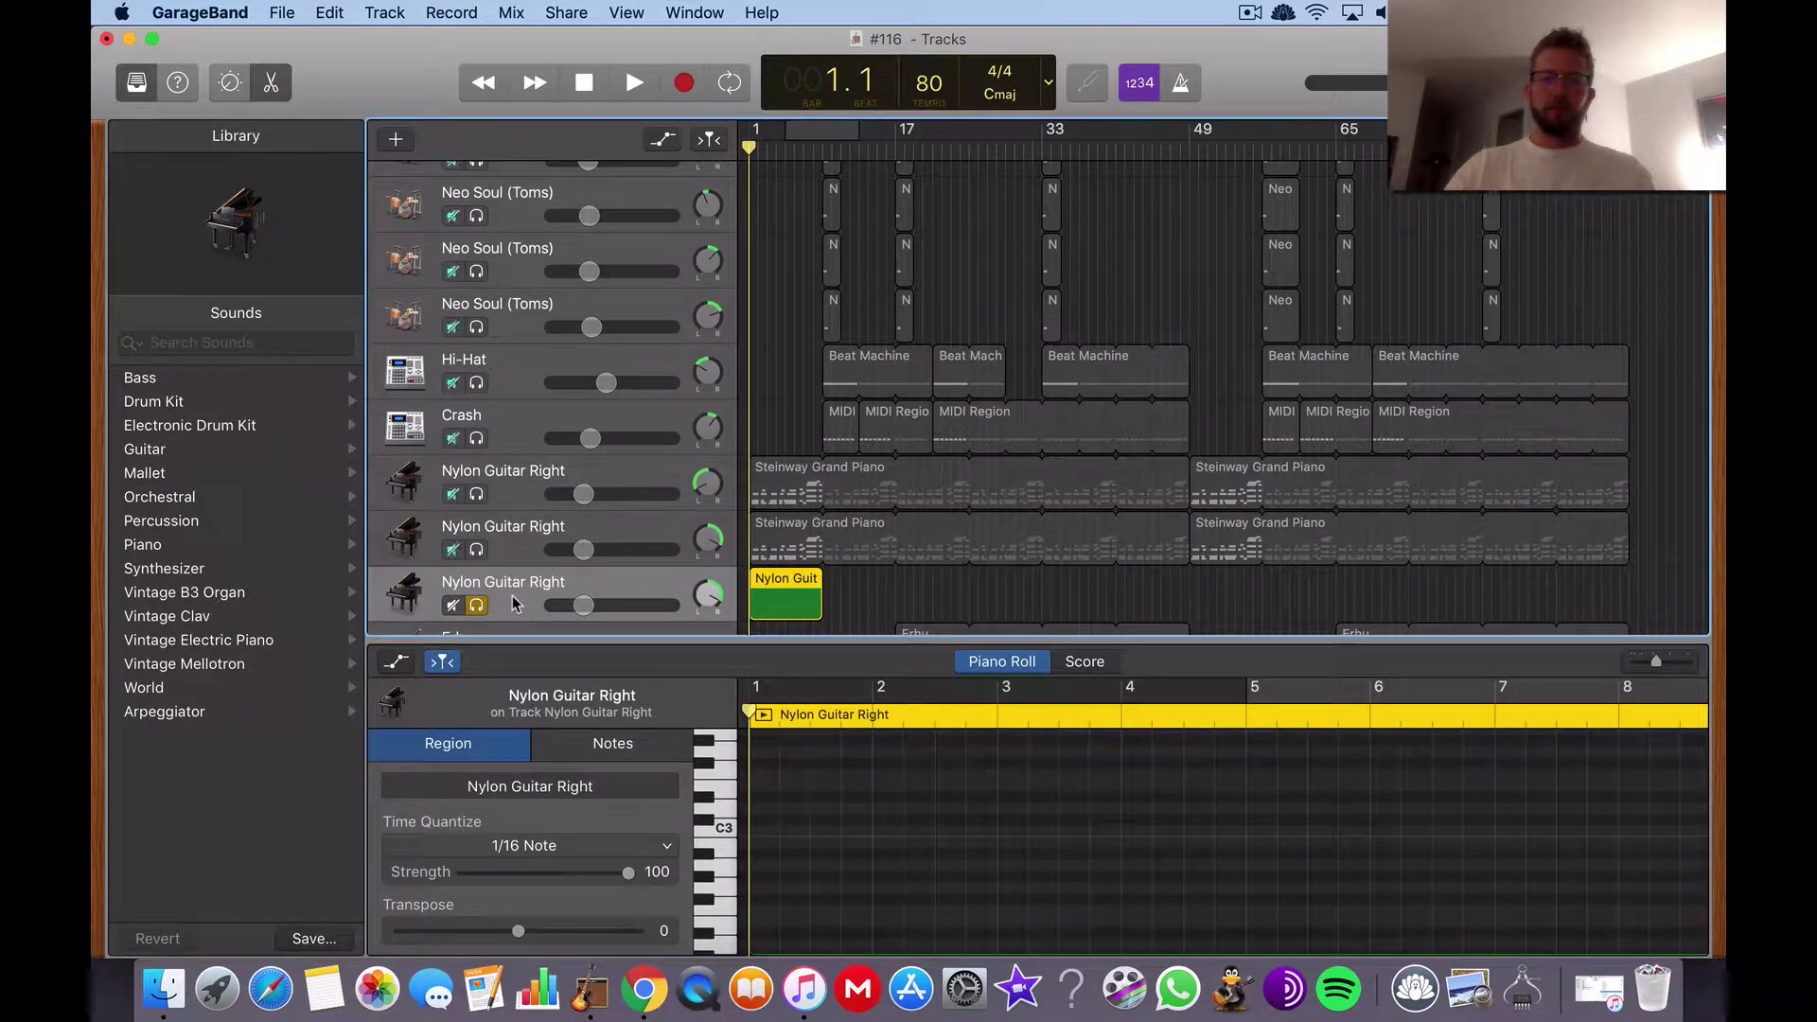
# Turn on the arpeggiator for the soloed Nylon Guitar Right track with the Arcade Trills preset and start playback
pyautogui.press('b')
pyautogui.click(1680, 679)
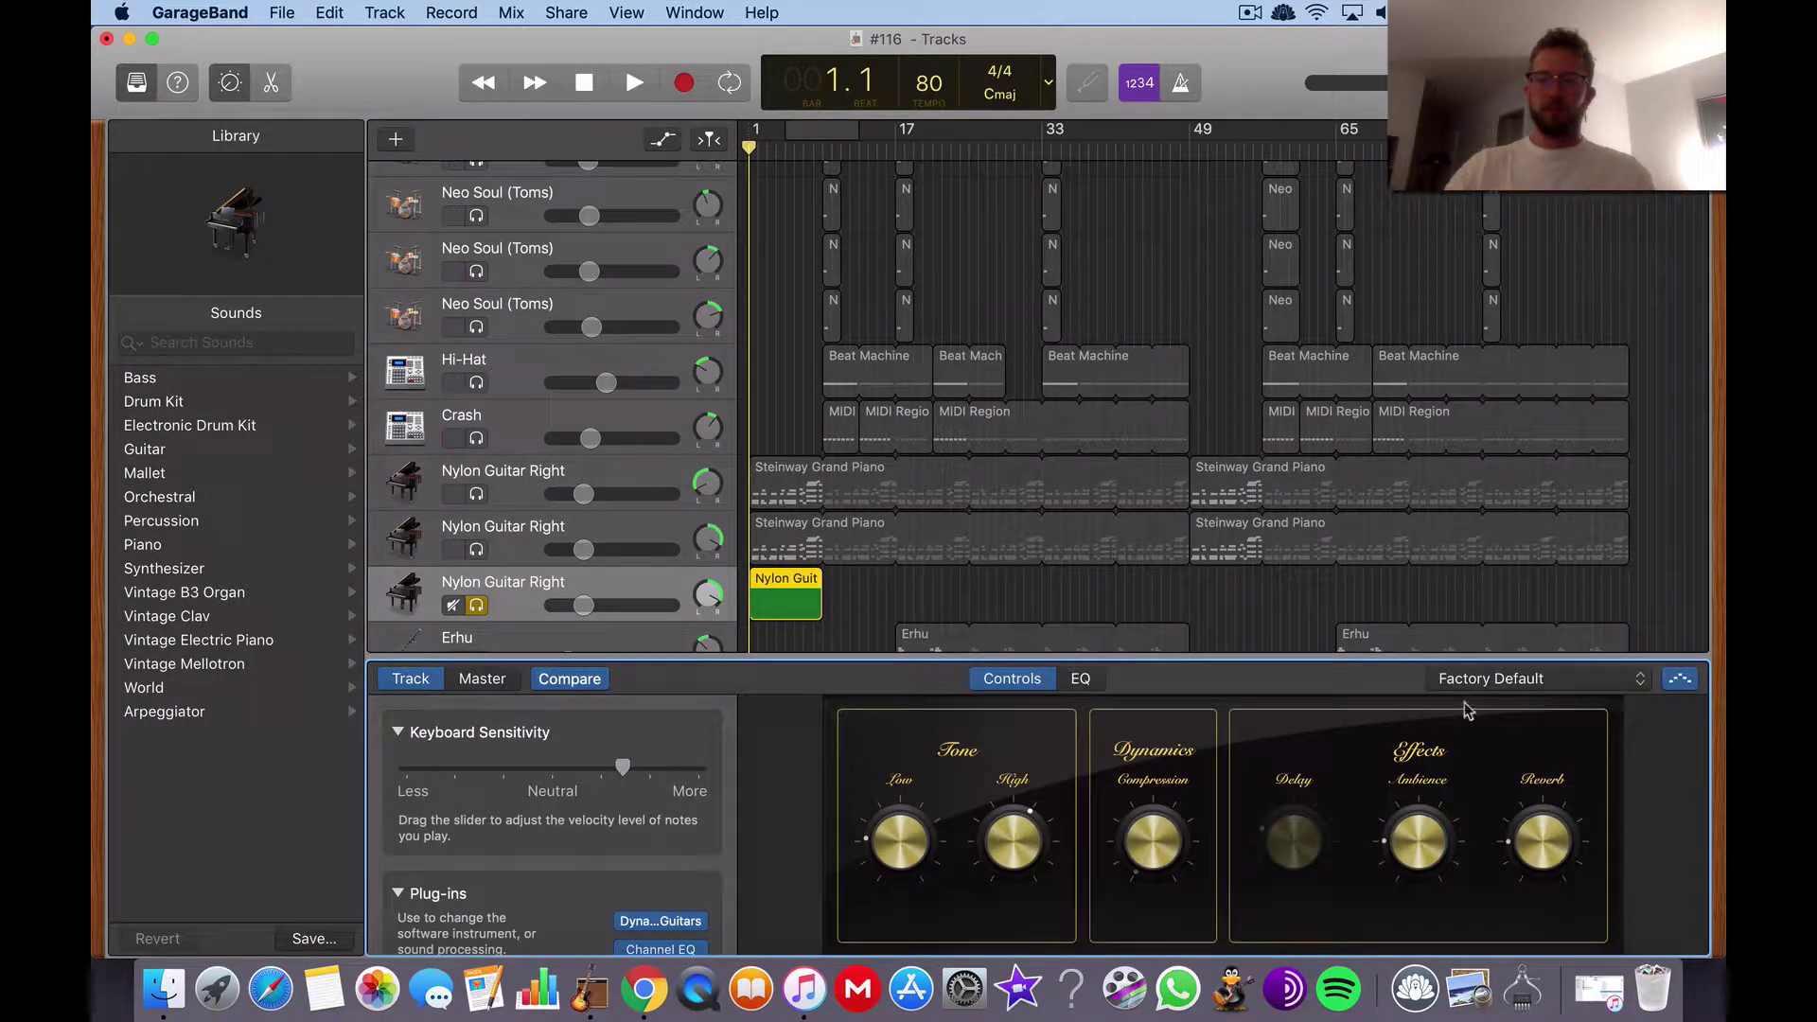
pyautogui.click(1472, 682)
pyautogui.click(1506, 774)
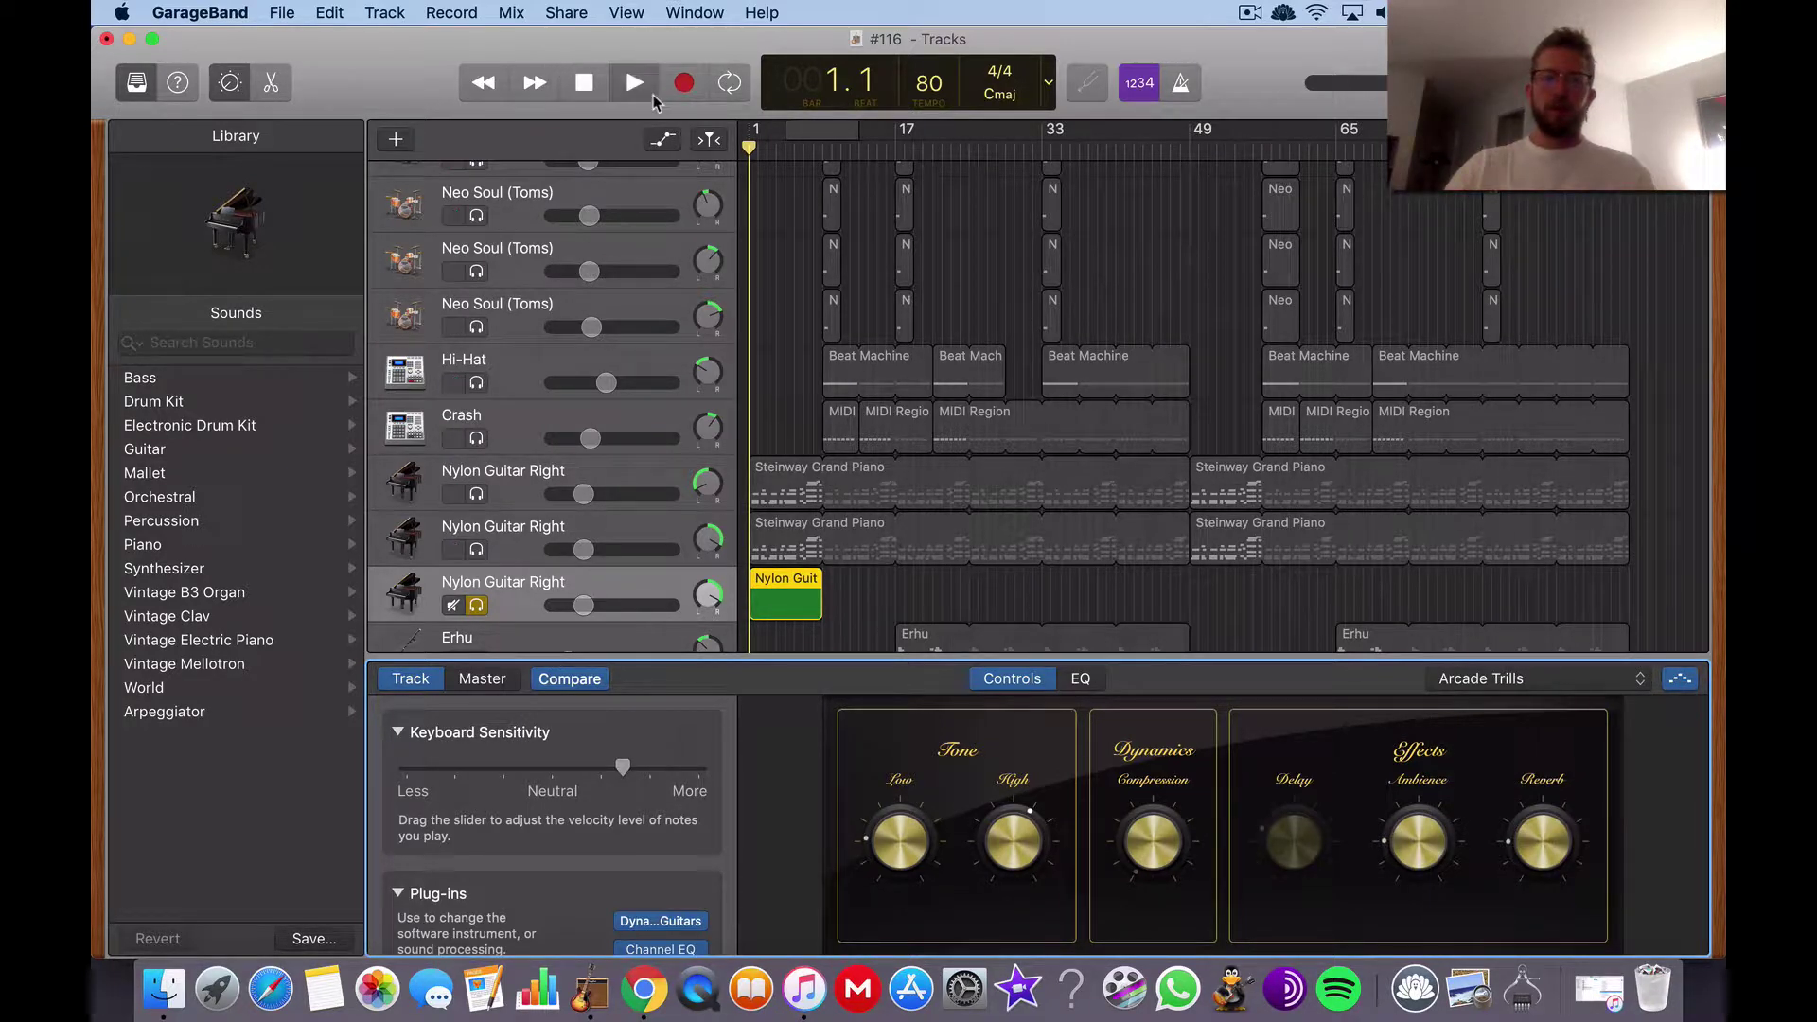
pyautogui.click(634, 83)
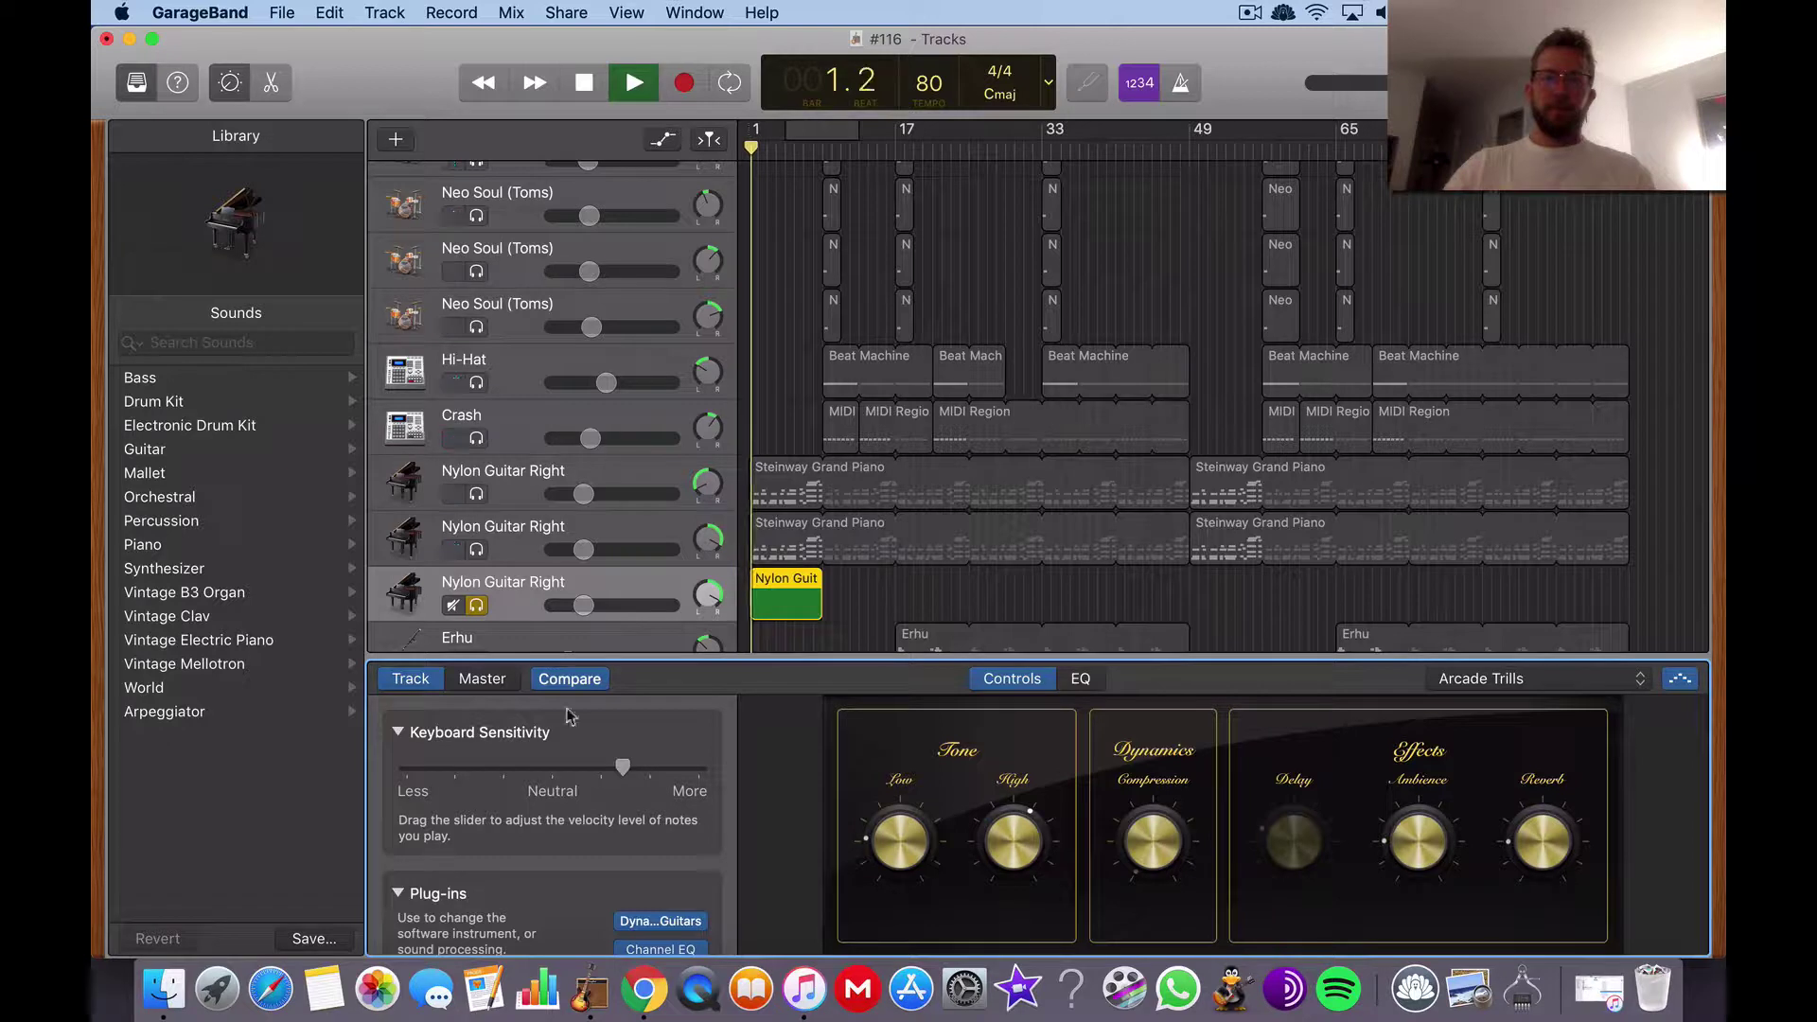
# Replace the empty region with a copy of the first Steinway Grand Piano region from the track above, aligned to bar 1
pyautogui.press('Delete')
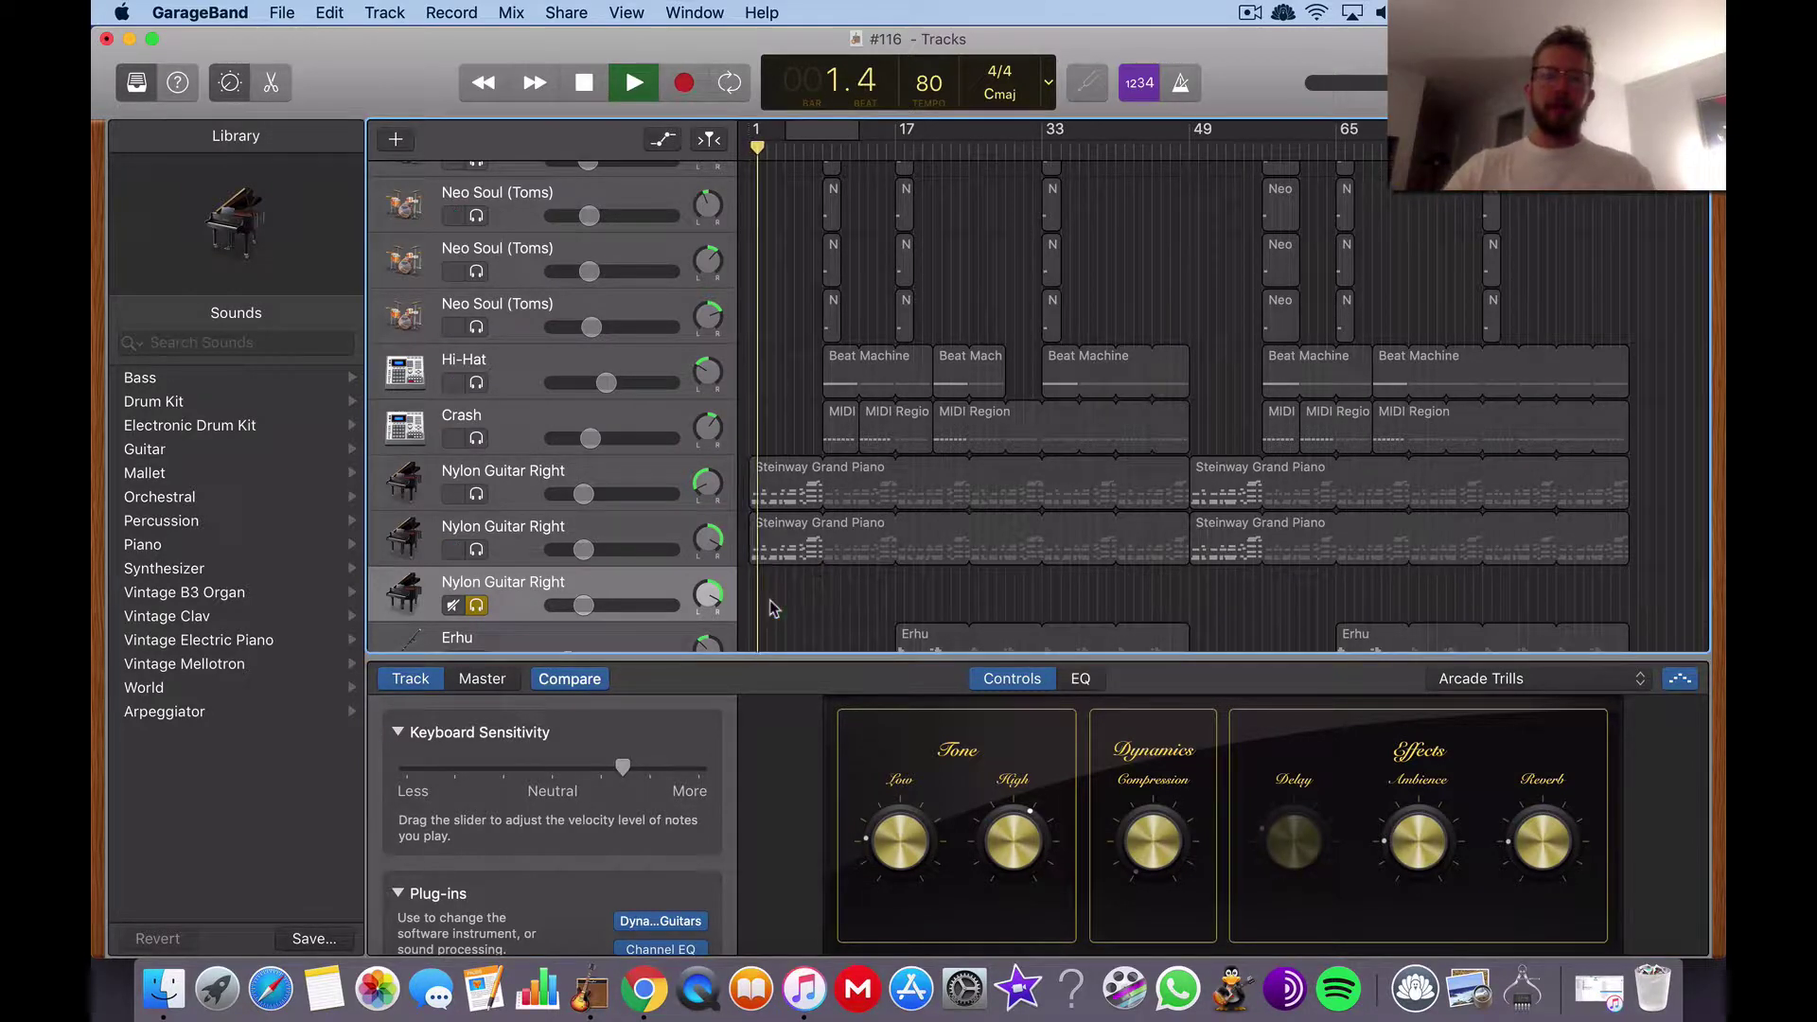
pyautogui.click(615, 541)
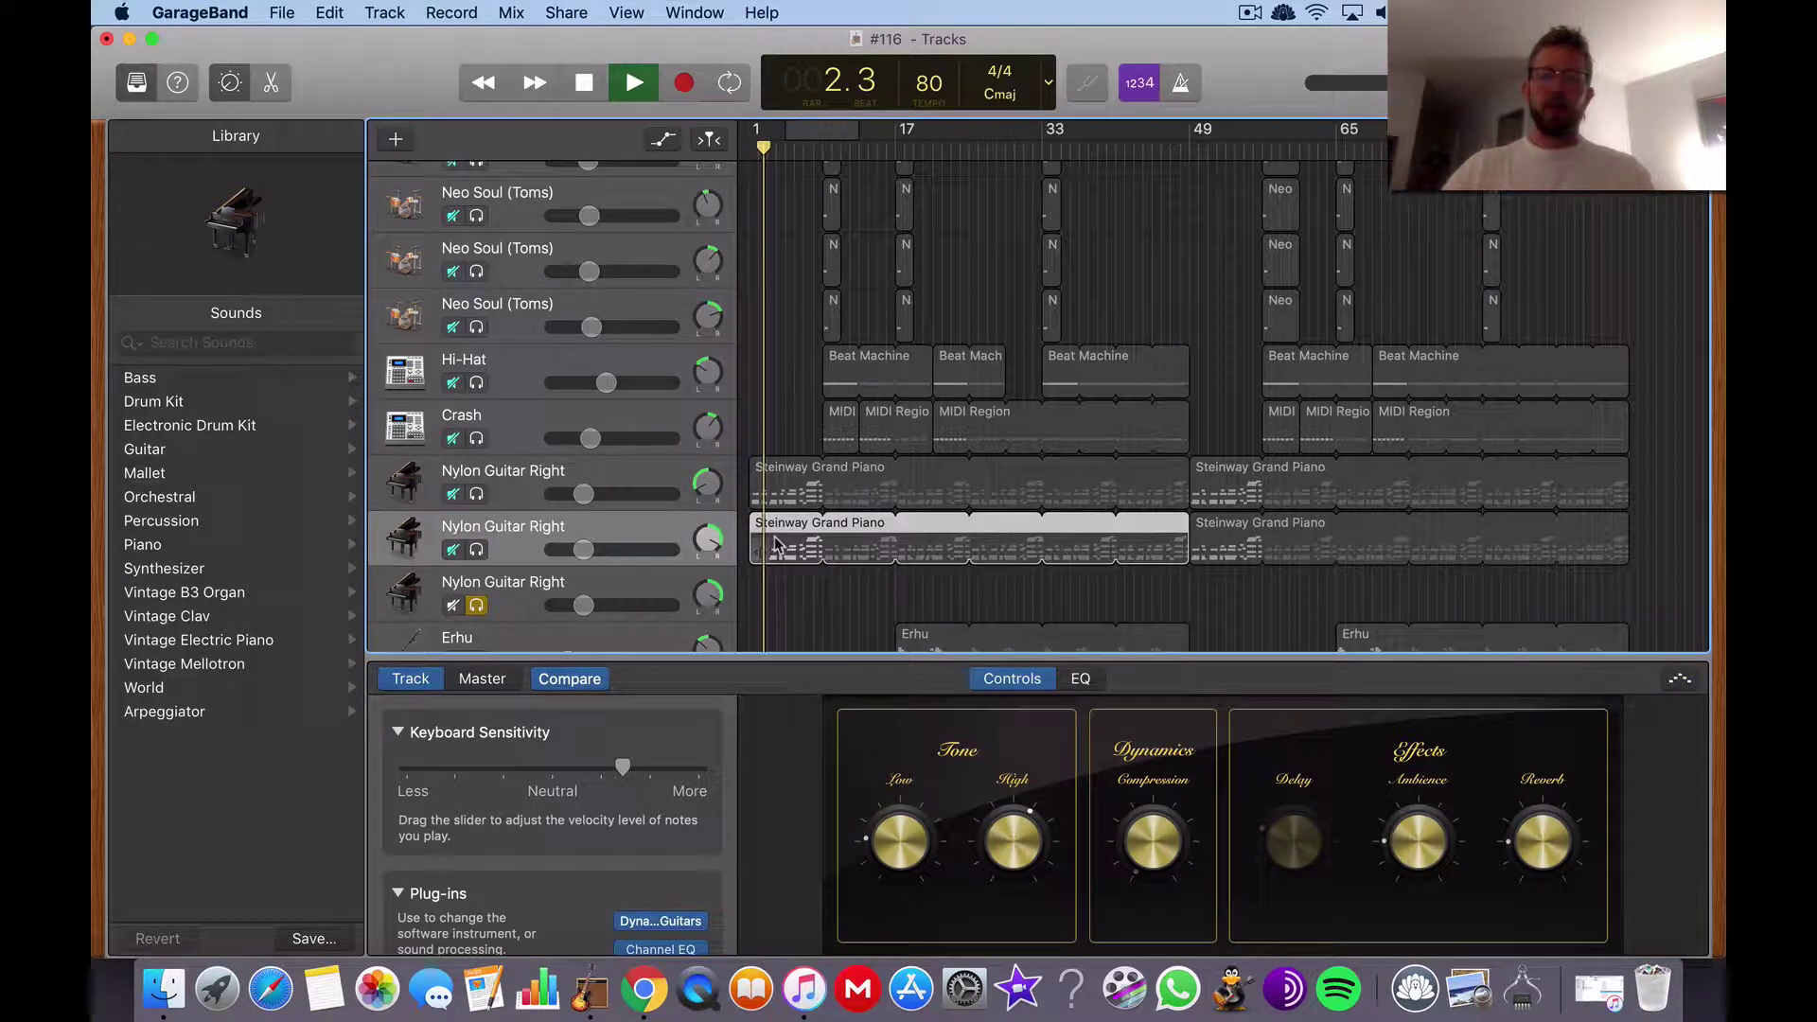
pyautogui.click(512, 593)
pyautogui.press('super+v')
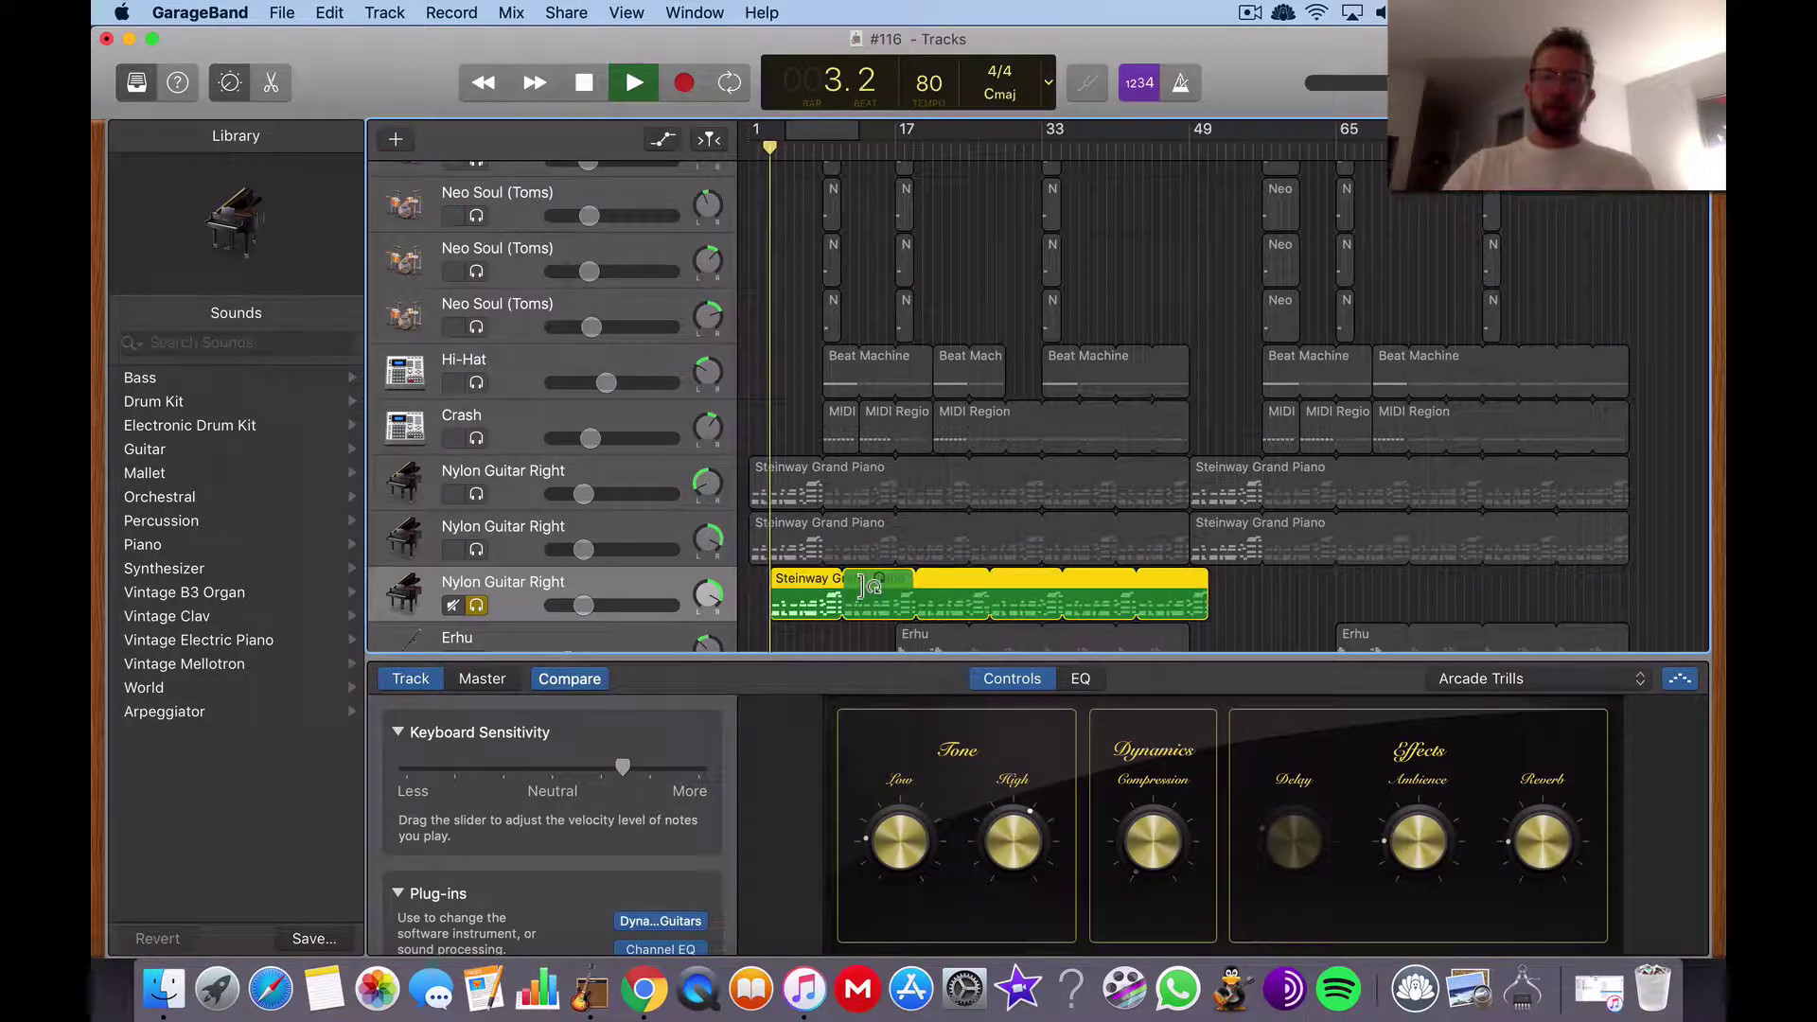
pyautogui.moveTo(812, 596); pyautogui.dragTo(791, 597)
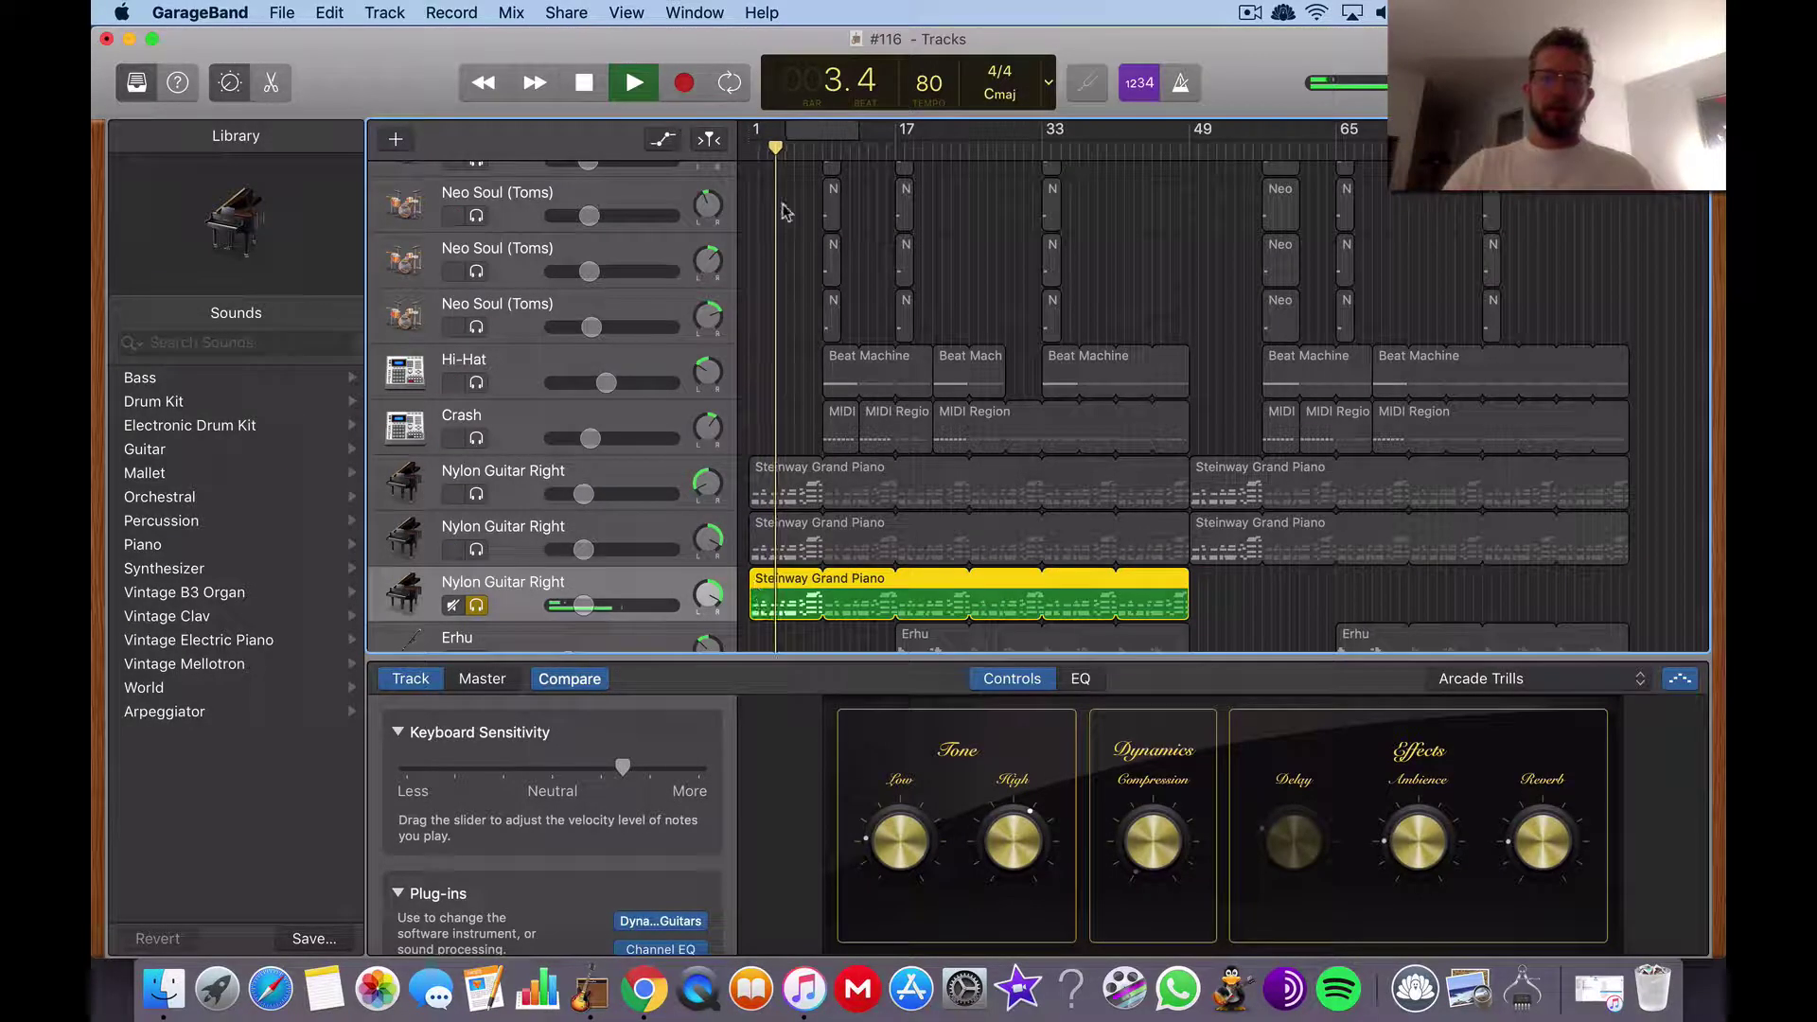
# Replay the soloed track from bar 1 with the system volume raised, and set the arpeggiator preset to Bouncing Funk
pyautogui.click(744, 131)
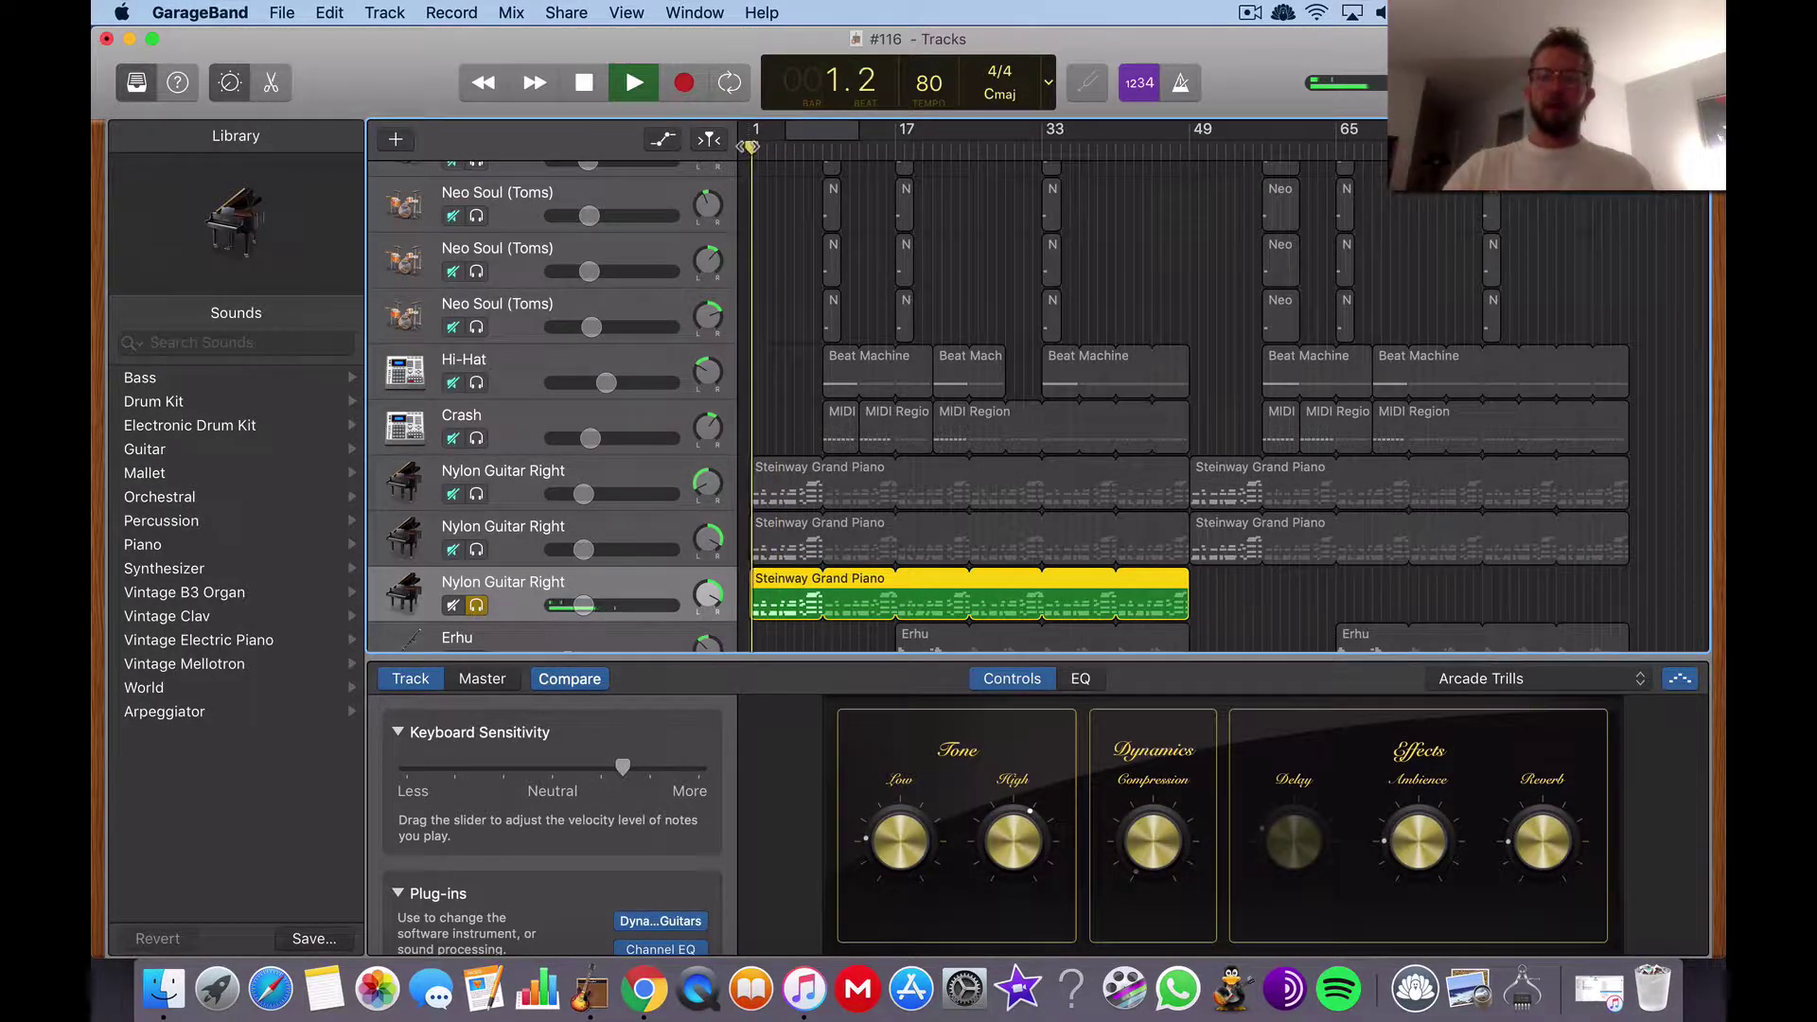
pyautogui.press('XF86AudioRaiseVolume')
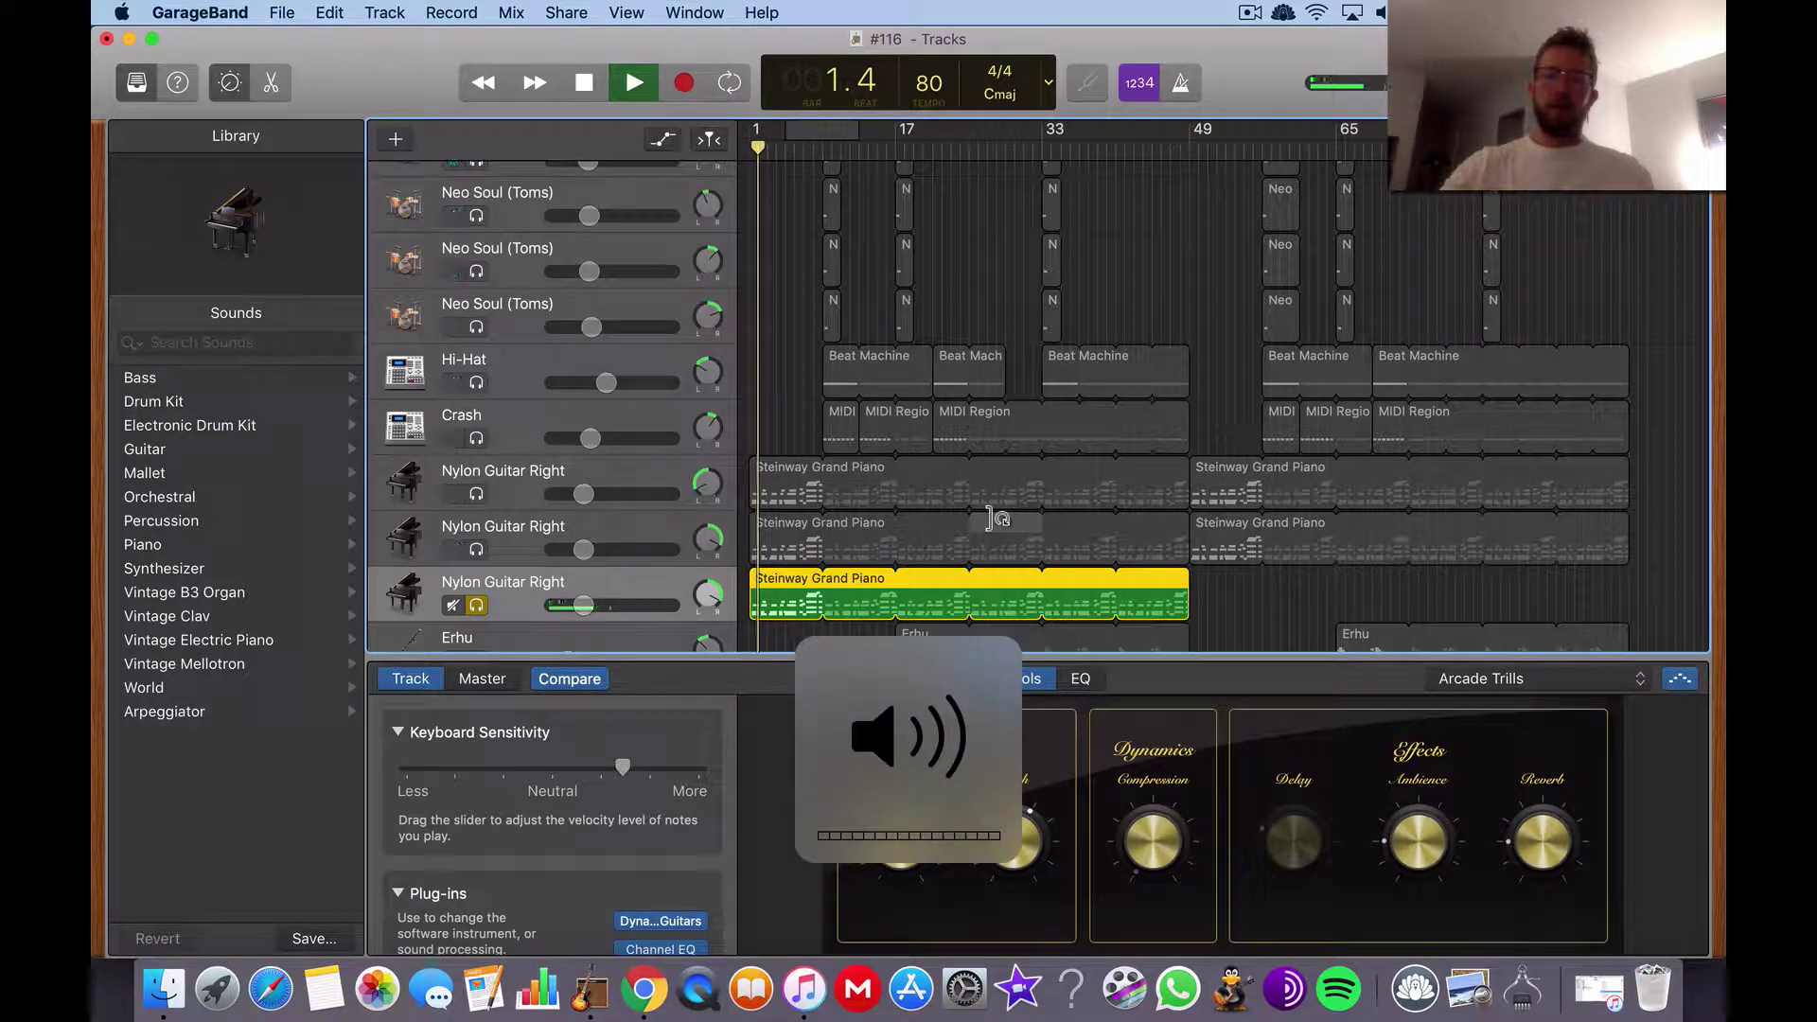
pyautogui.click(1483, 680)
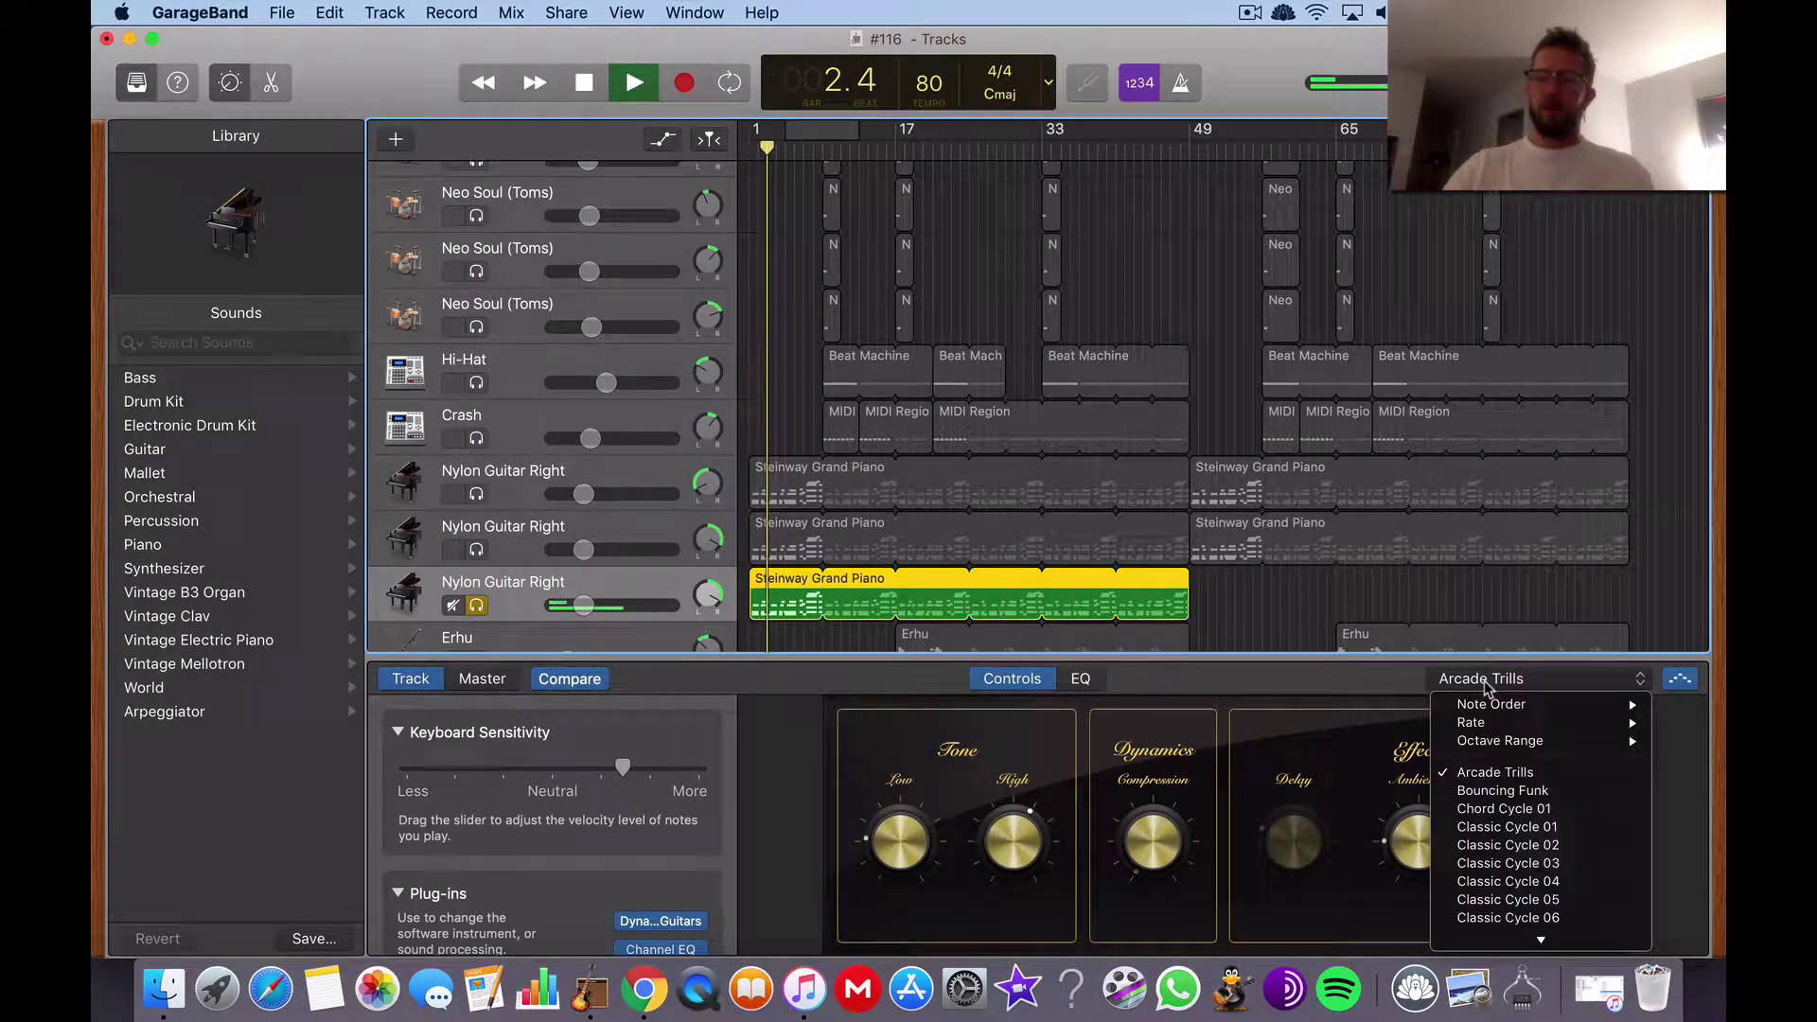
pyautogui.click(1539, 797)
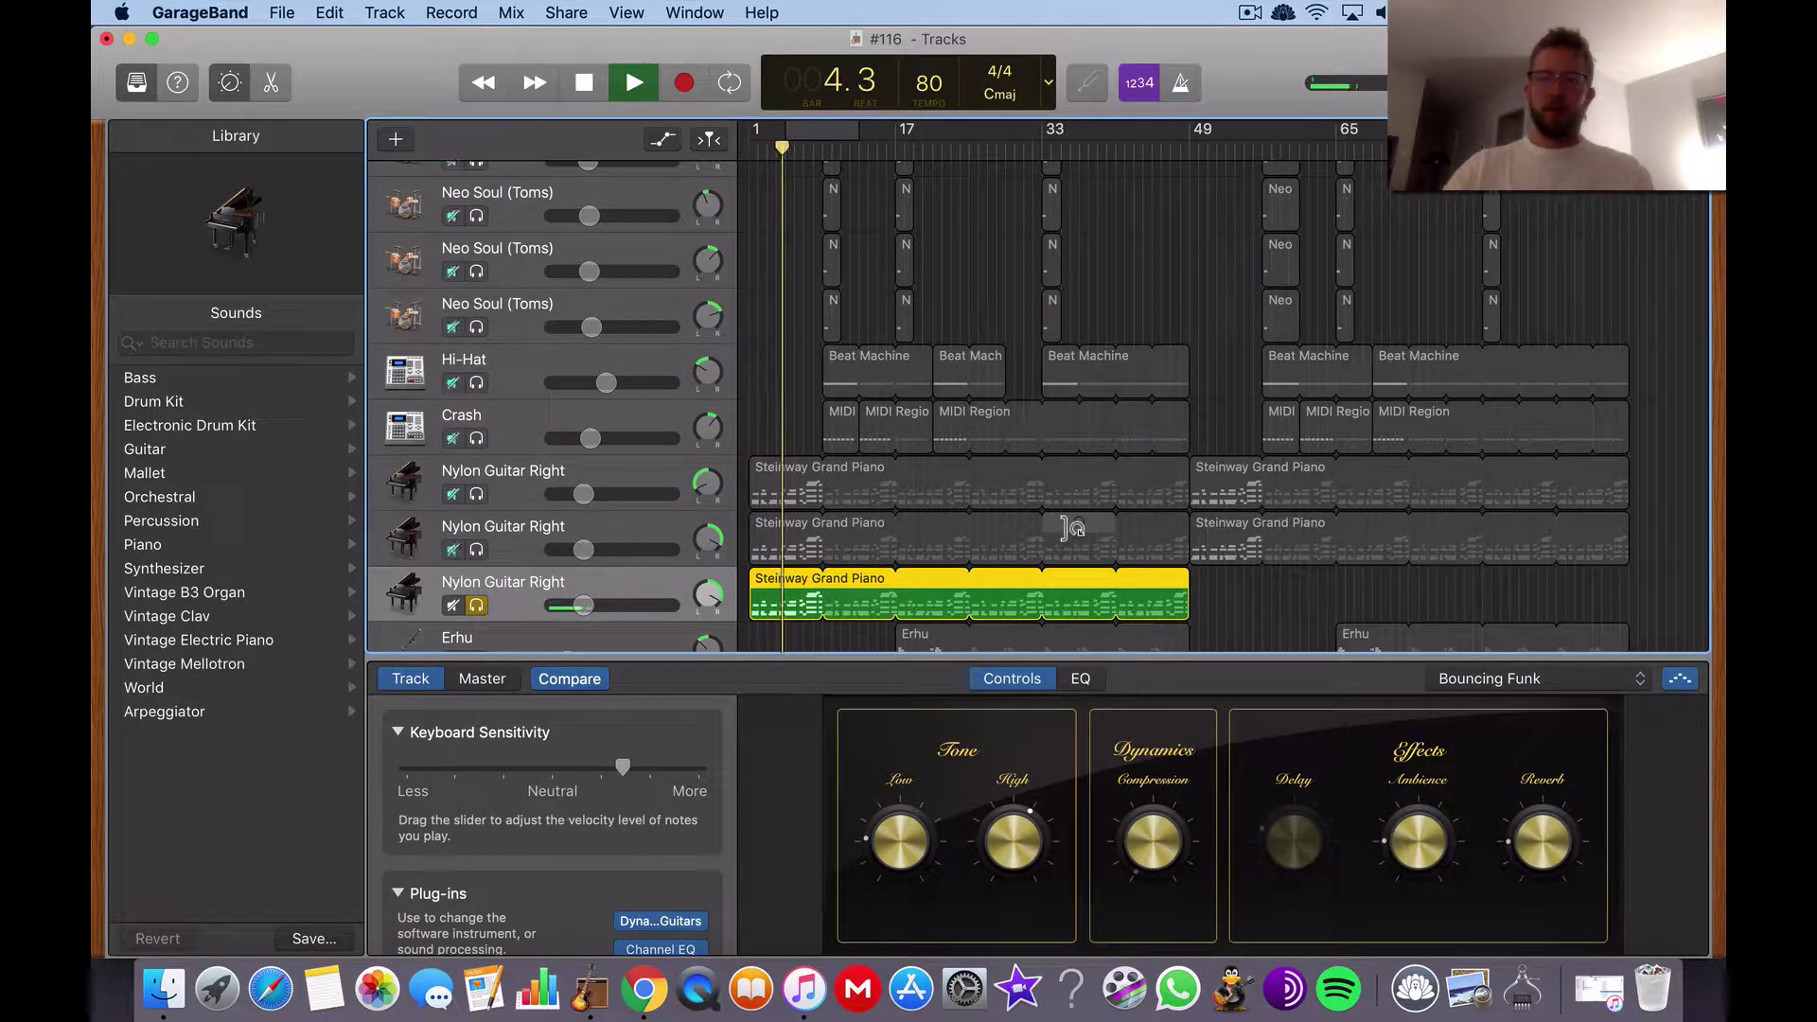
# Audition the Chord Cycle 01 and Classic Groove 01 arpeggiator presets on the soloed track during playback, with the system volume raised
pyautogui.click(1513, 678)
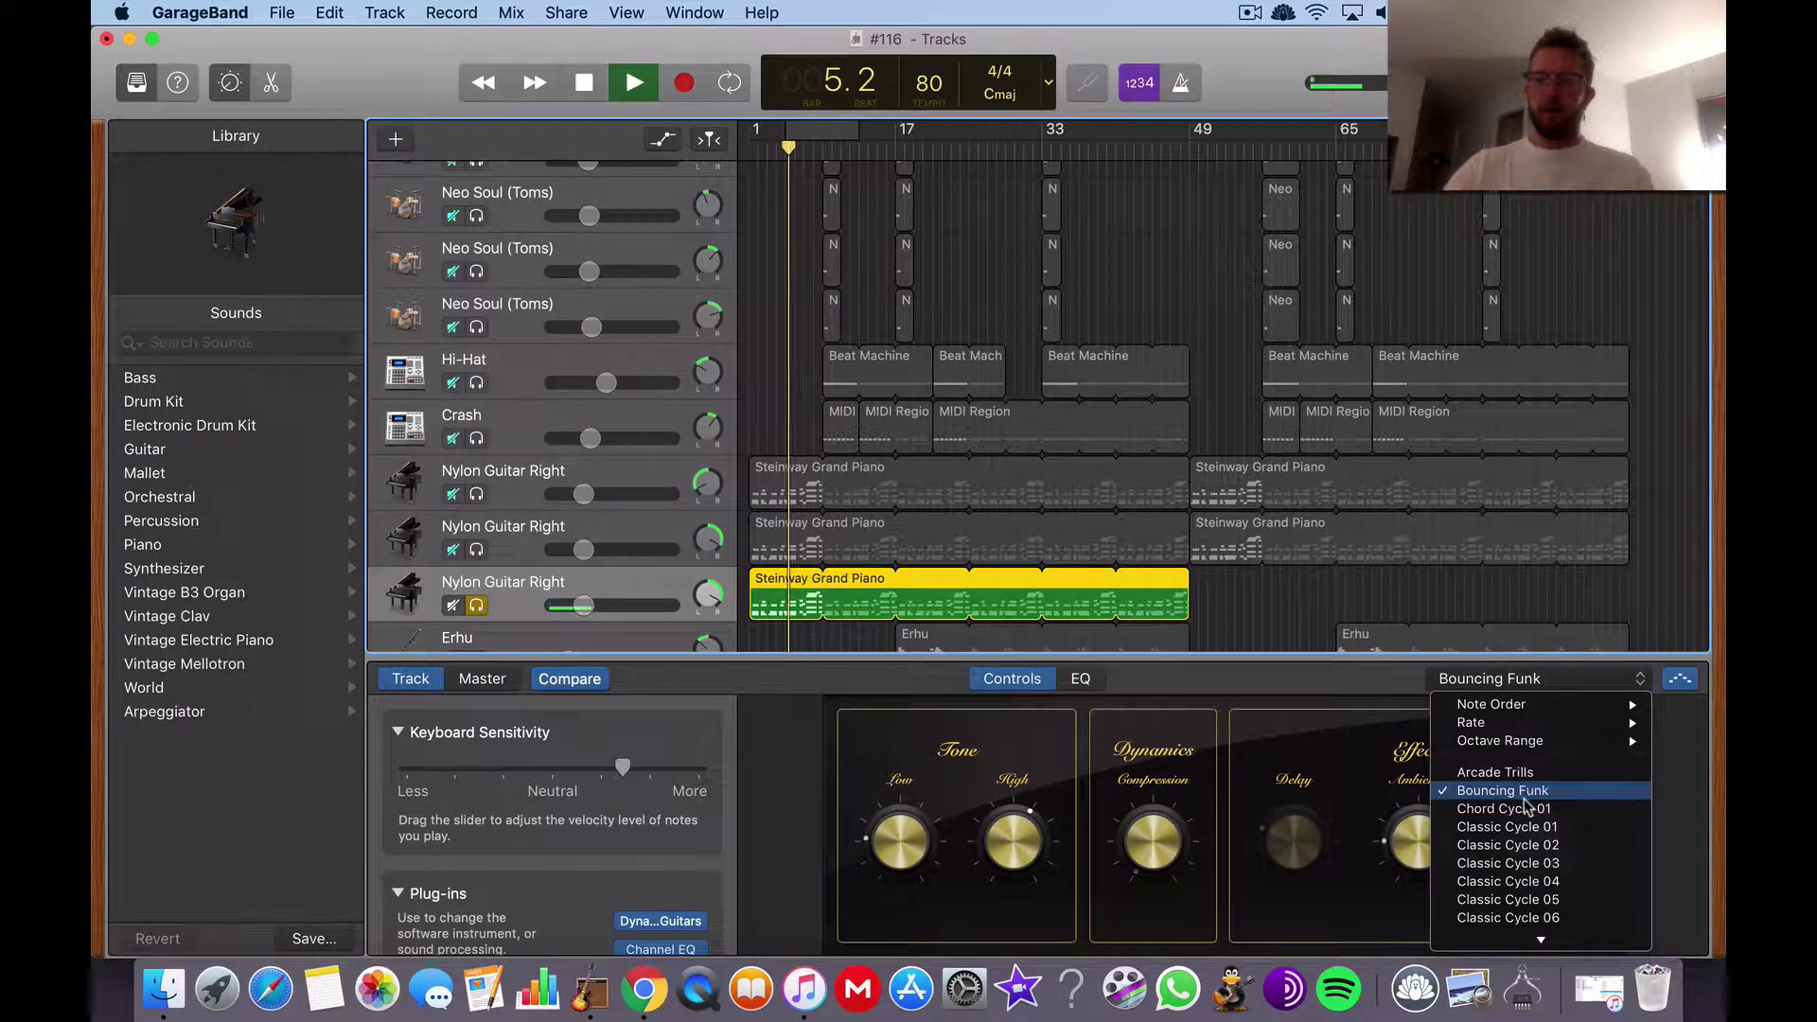
pyautogui.press('XF86AudioRaiseVolume')
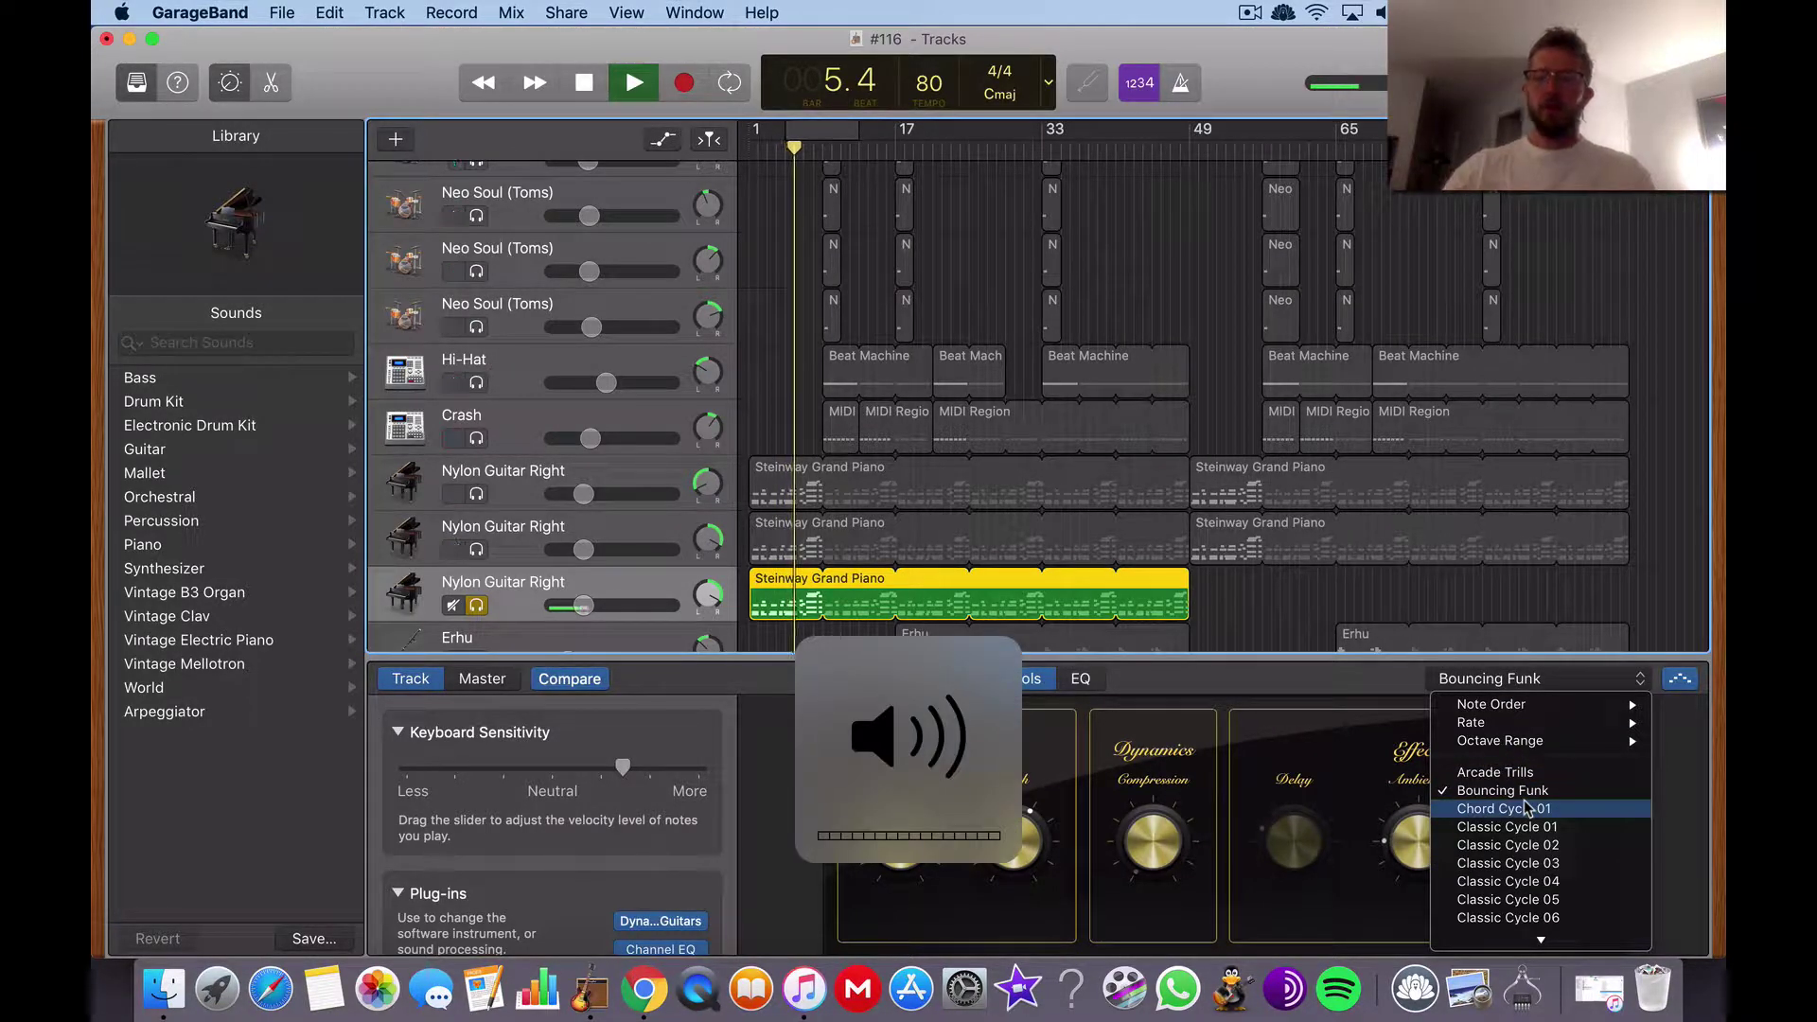
pyautogui.click(1525, 808)
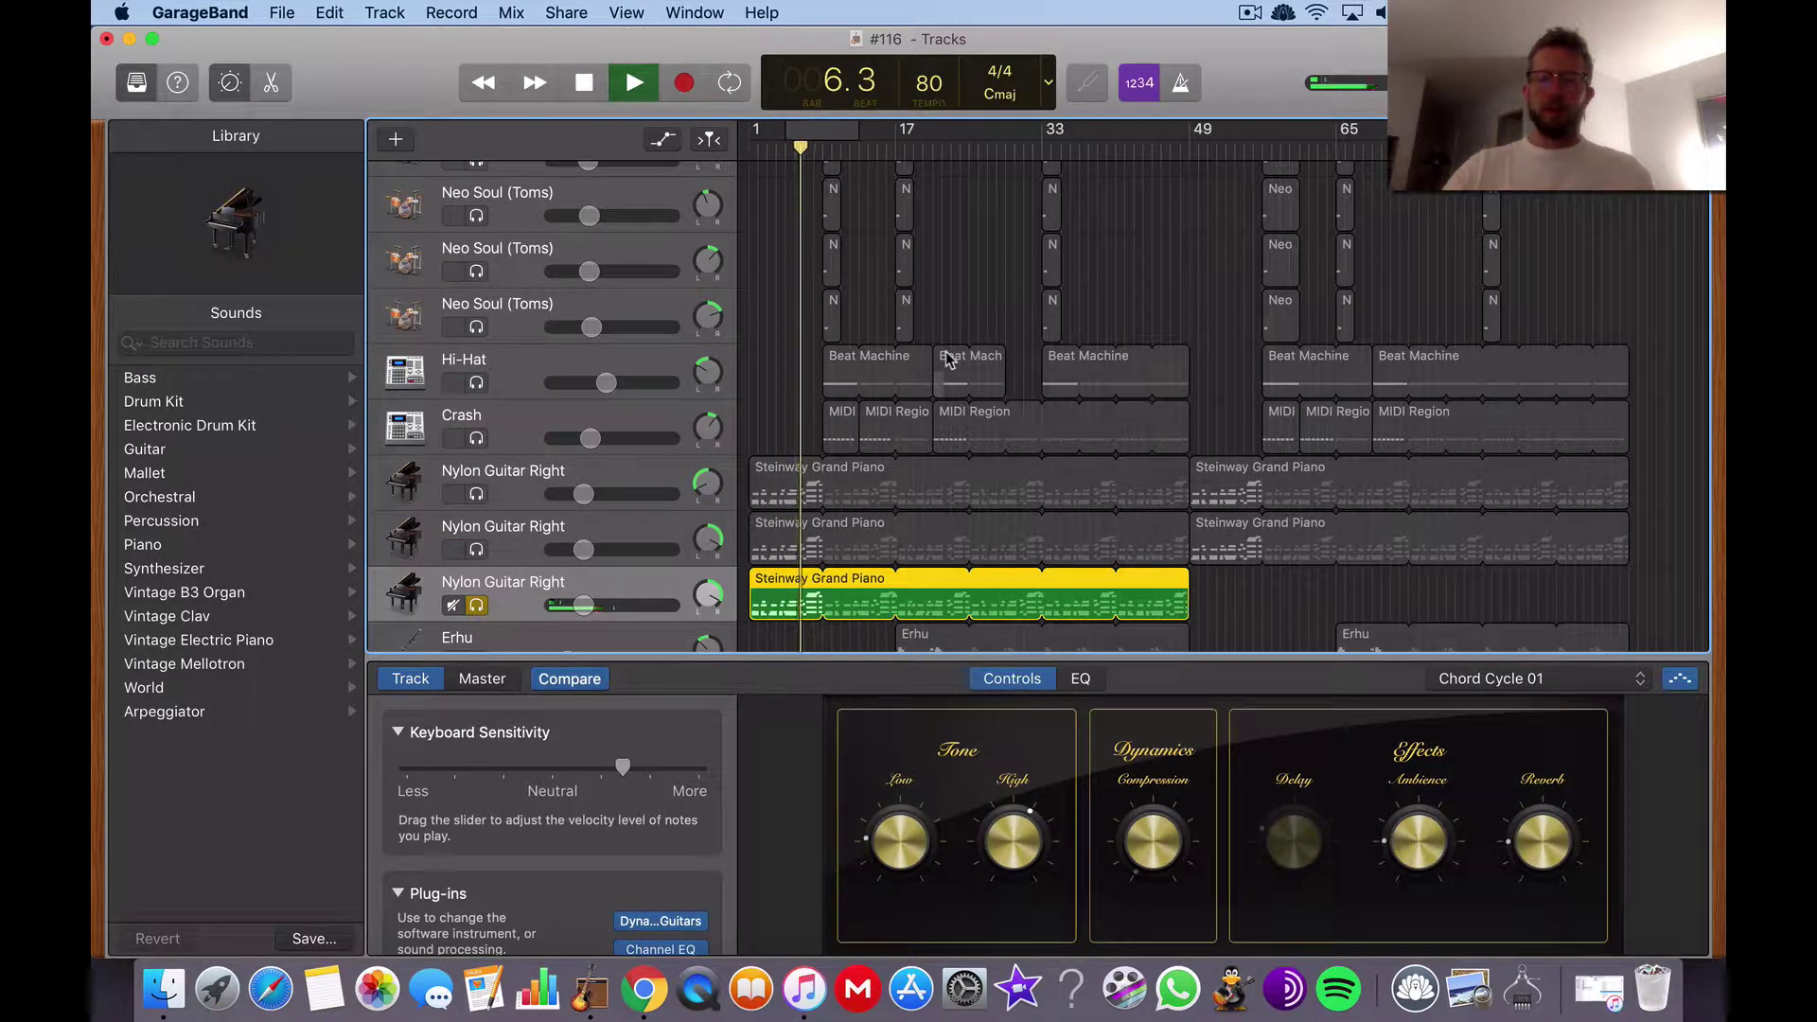
pyautogui.click(1504, 676)
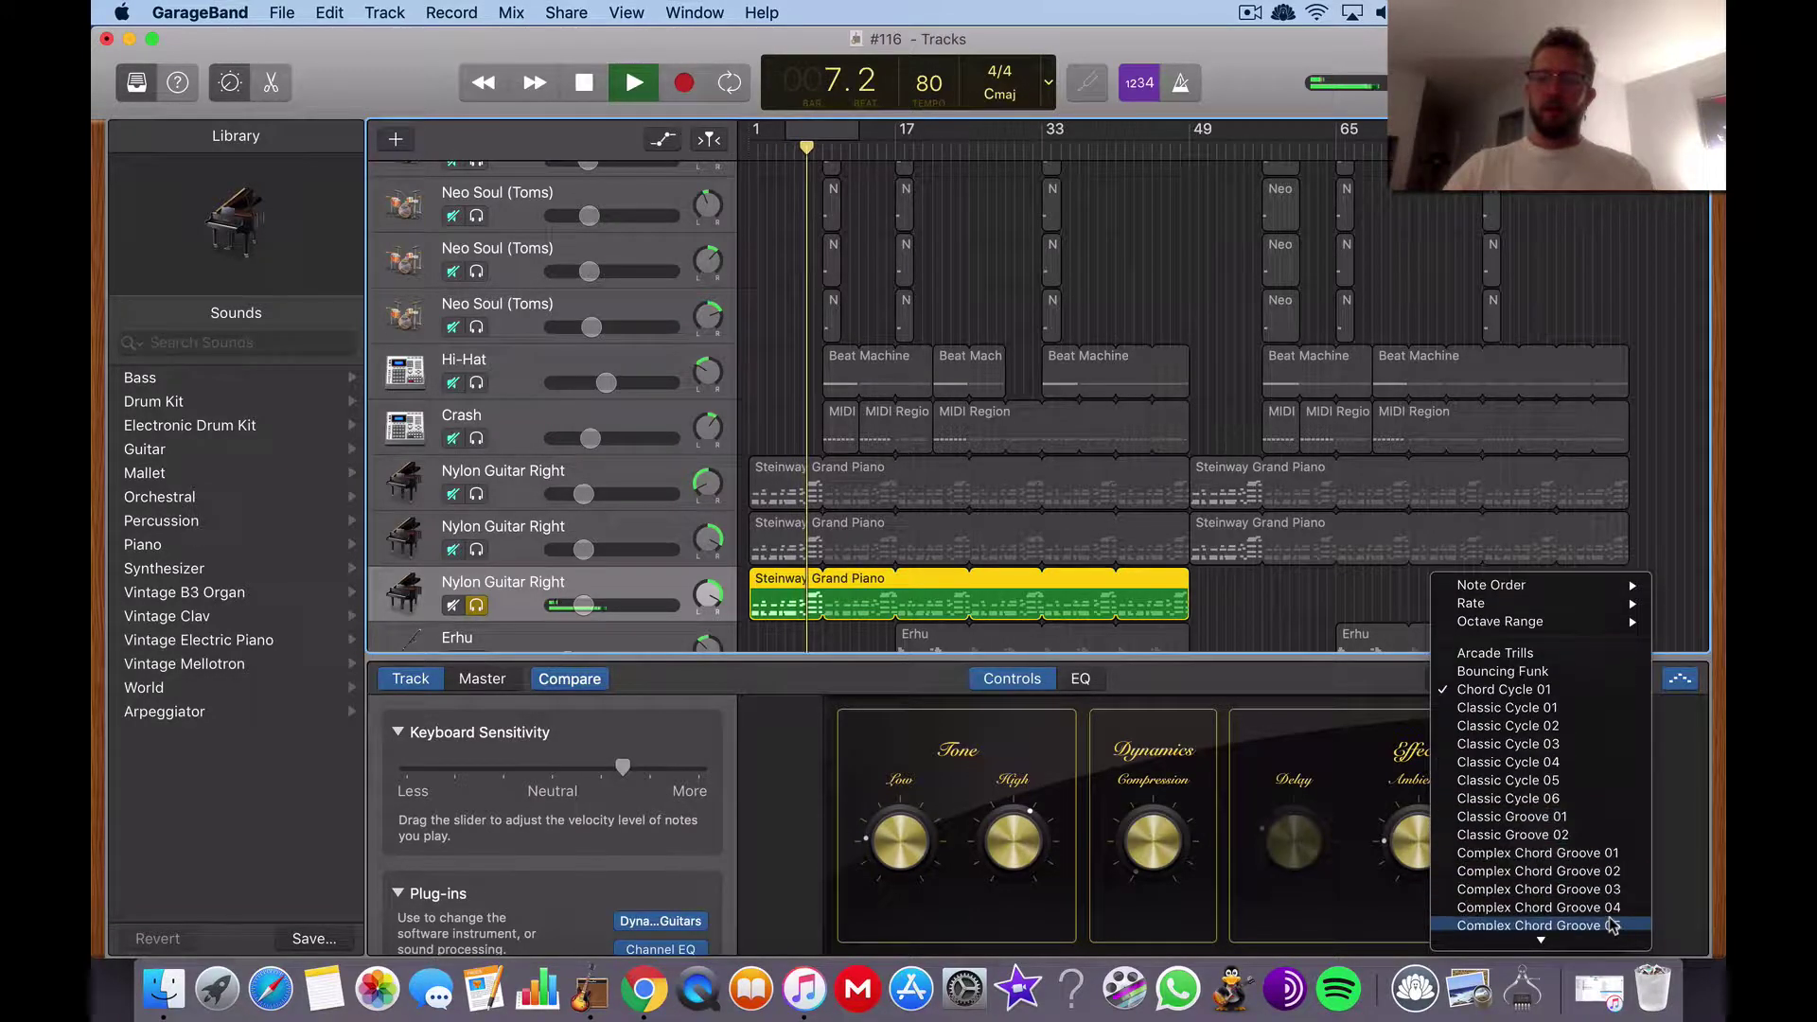
pyautogui.click(1576, 816)
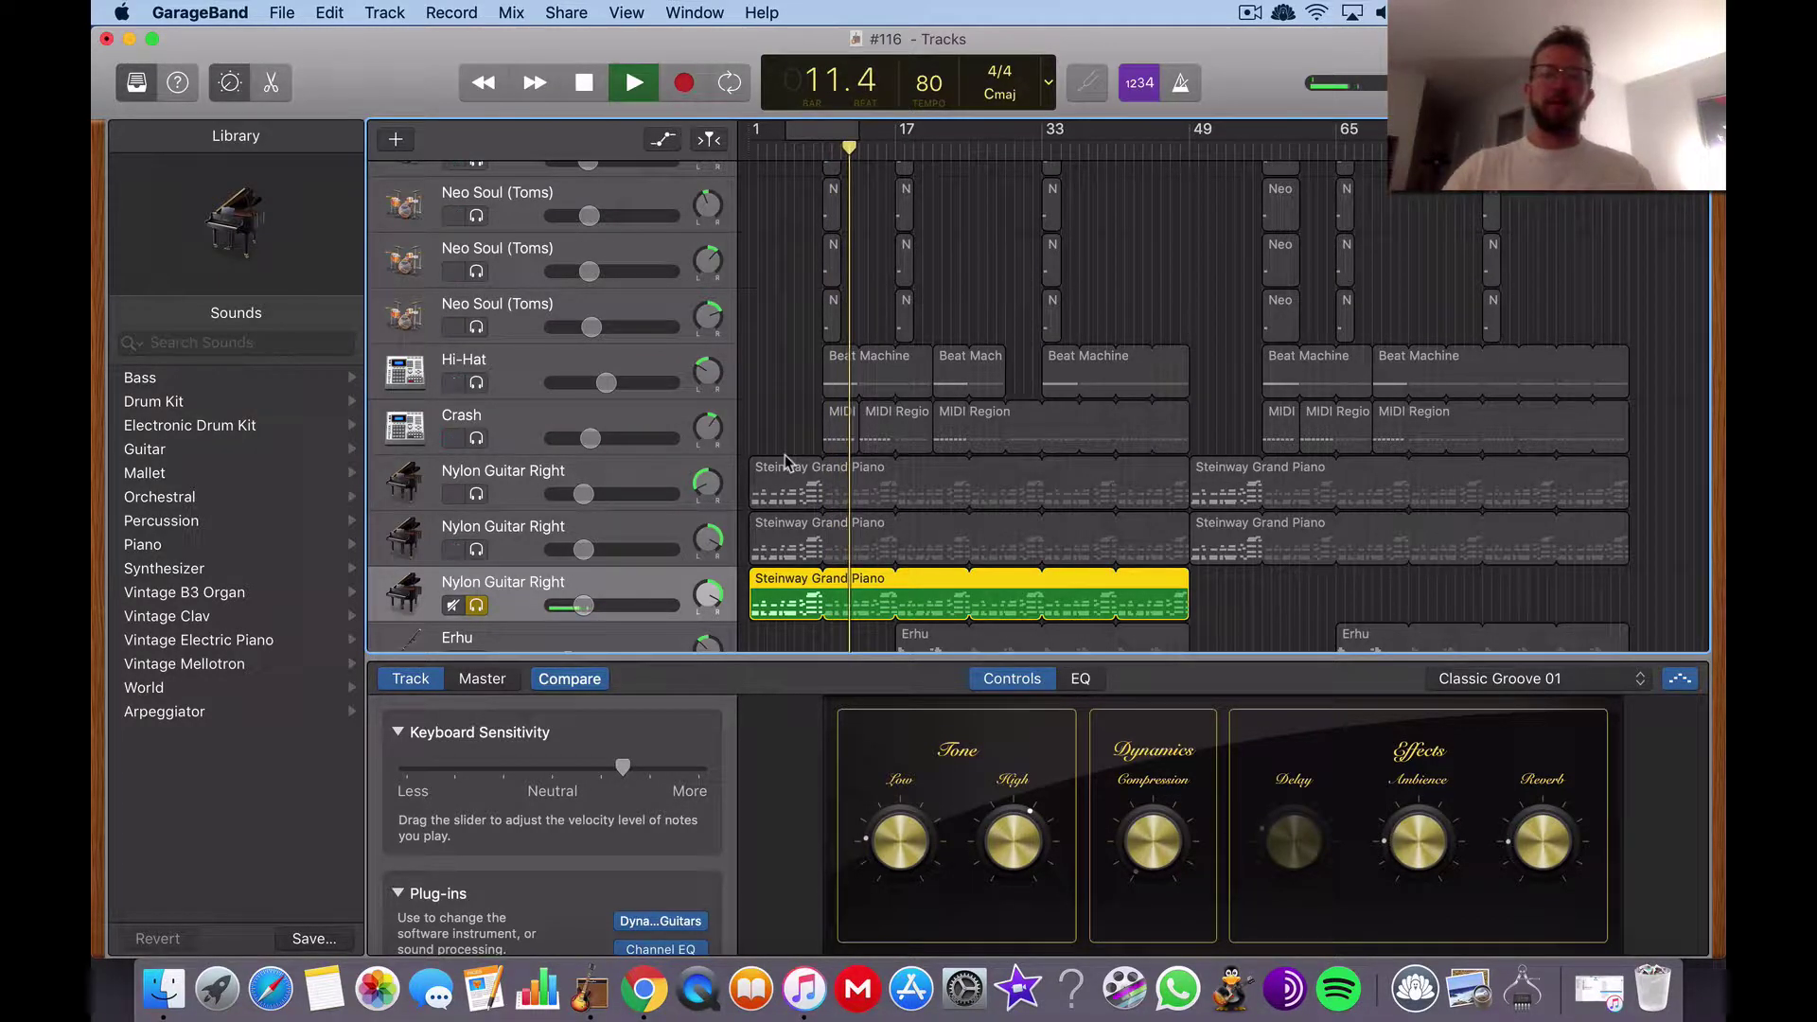
# Stop playback, remove the copied Steinway Grand Piano region and delete the duplicated Nylon Guitar Right track
pyautogui.scroll(-4, 785, 461)
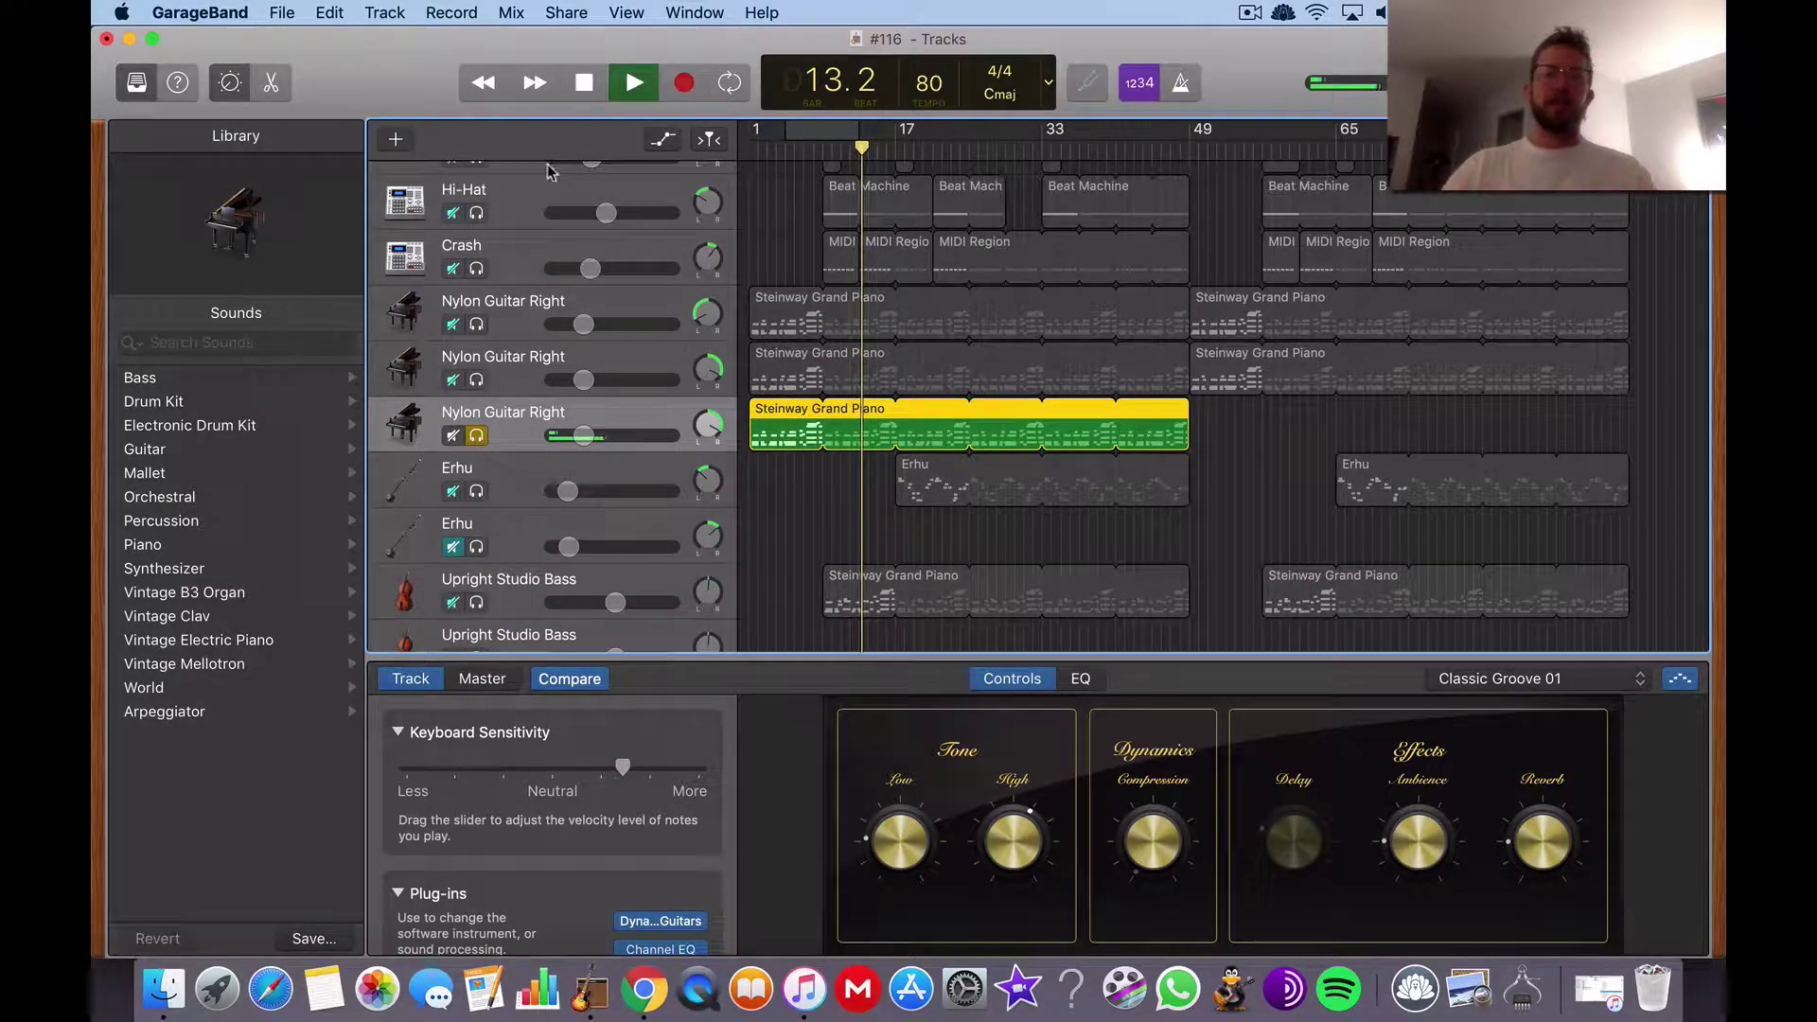
pyautogui.press('space')
pyautogui.press('Delete')
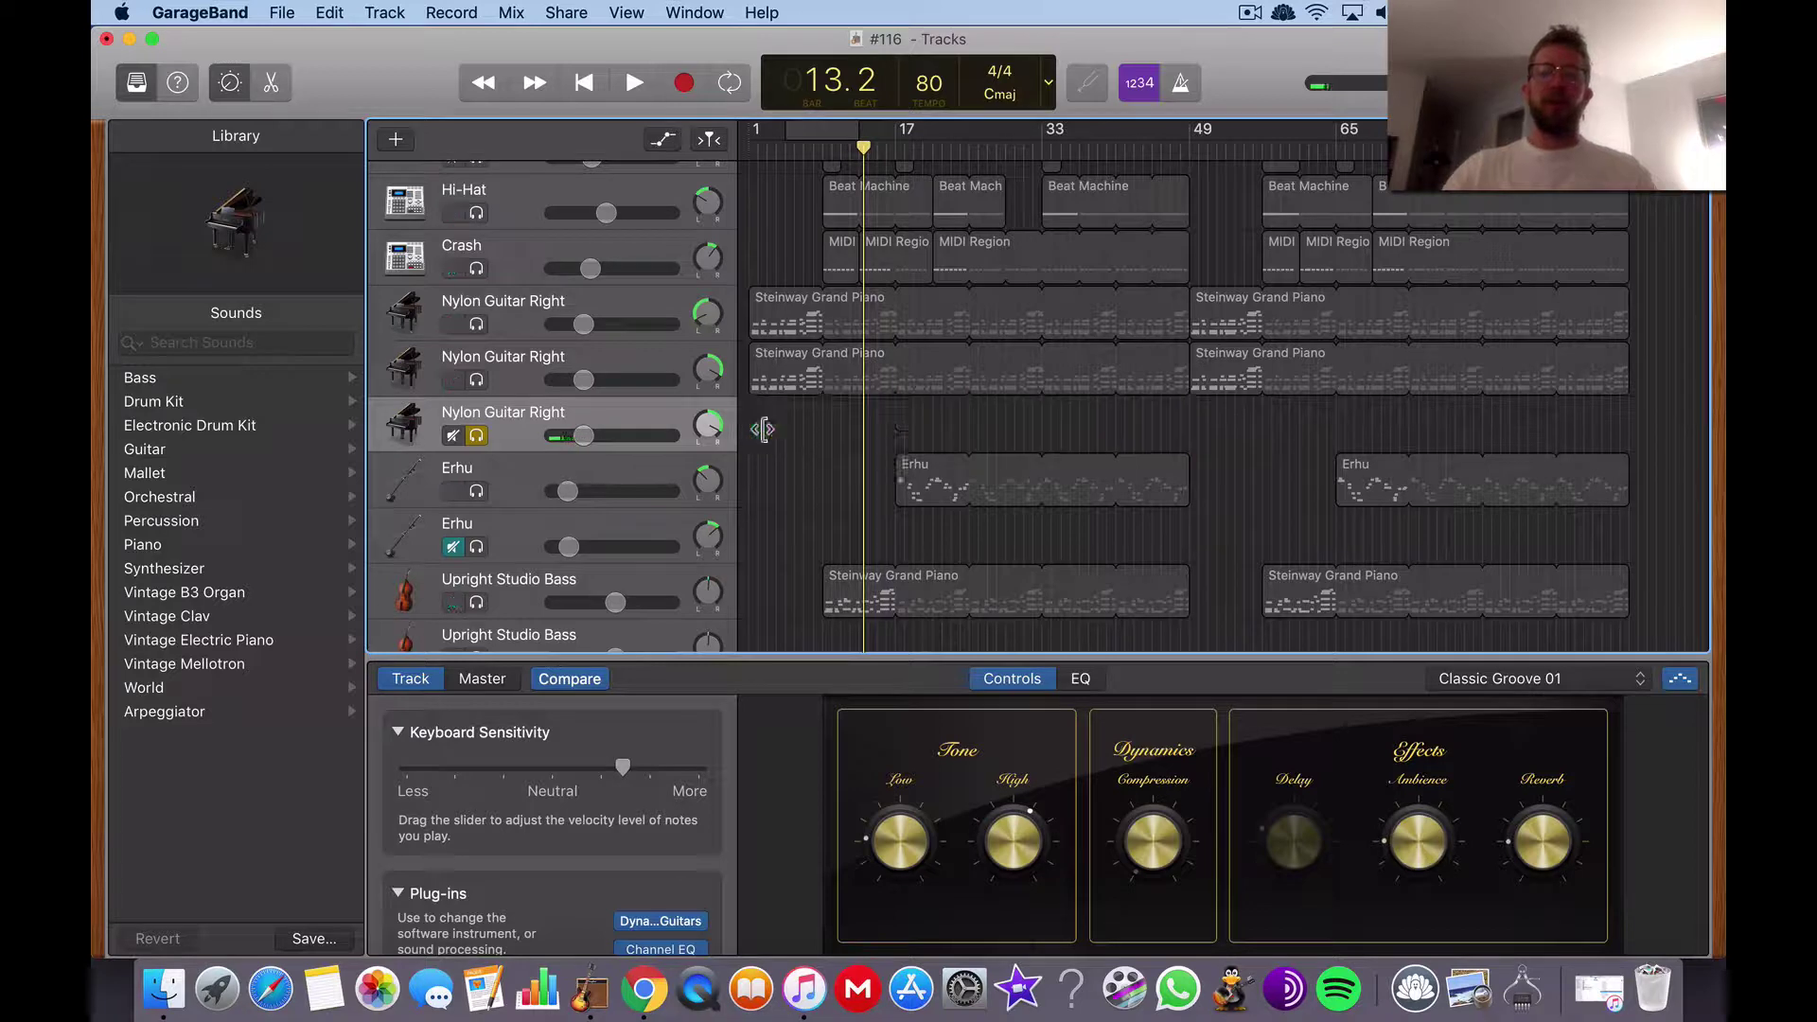
pyautogui.press('super+BackSpace')
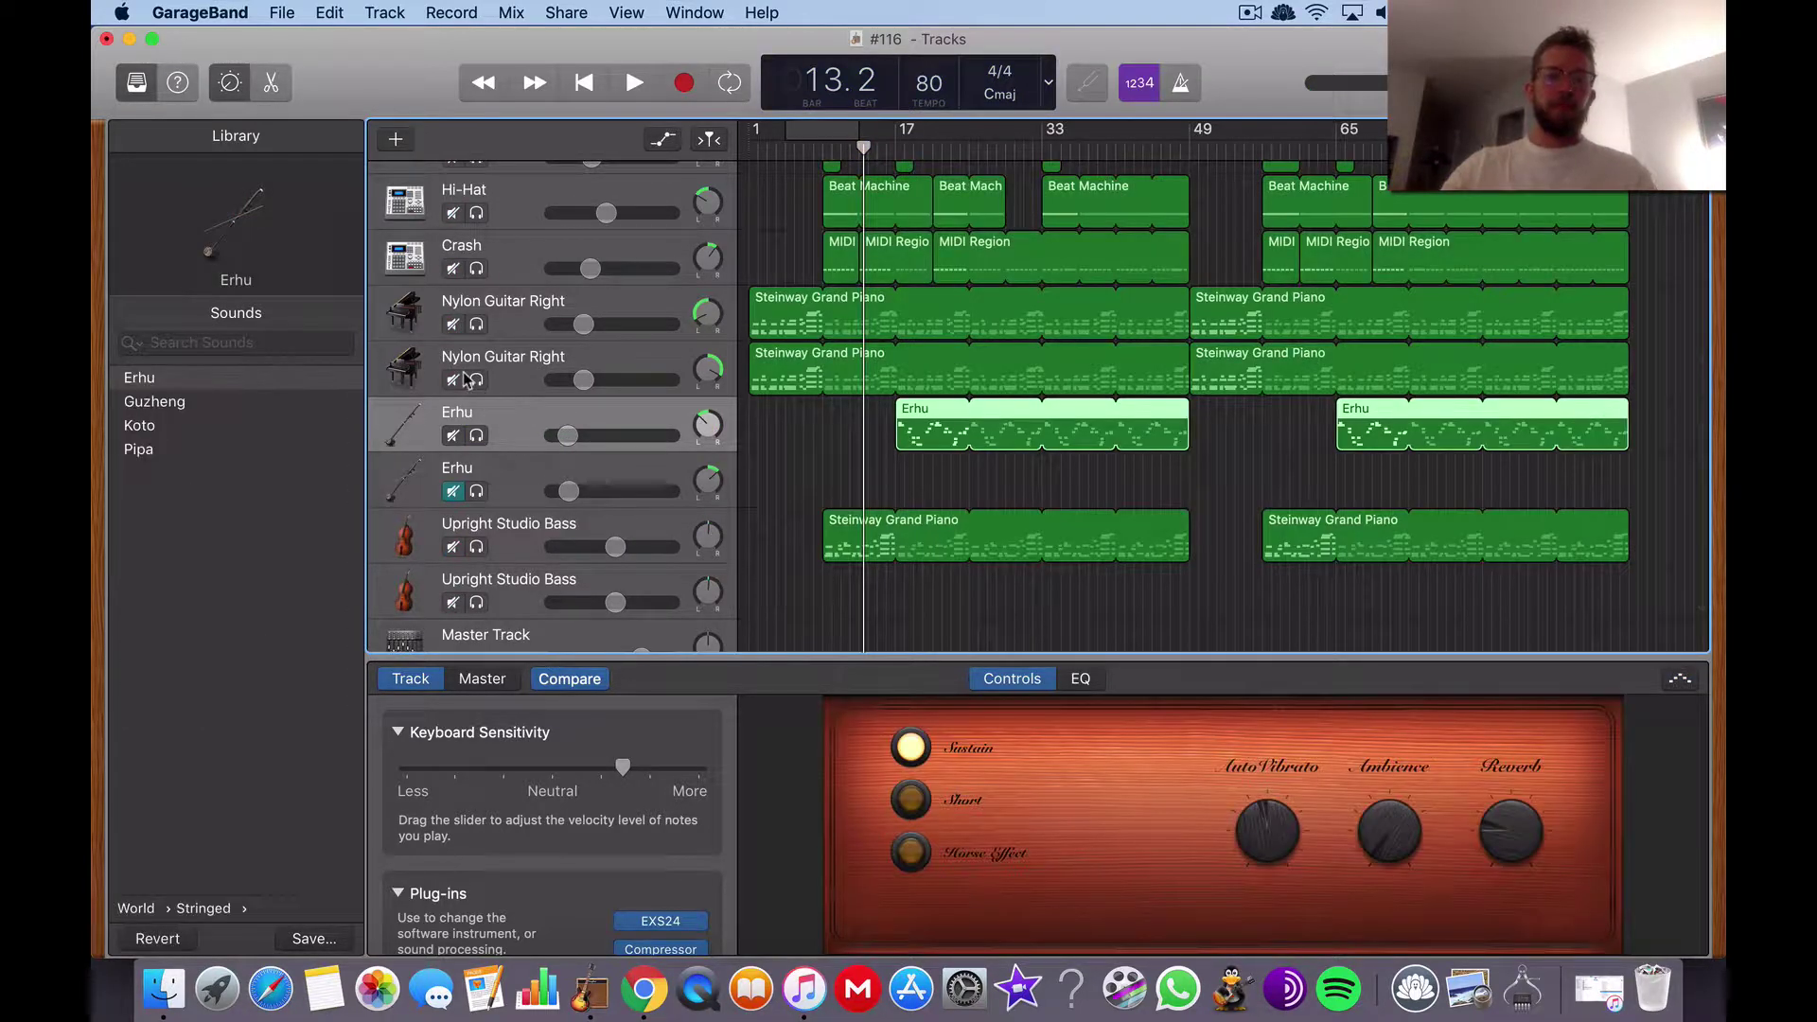
# Solo the lower Nylon Guitar Right track and play it from bar 1 without the arpeggiator, with the volume raised, then stop
pyautogui.click(476, 380)
pyautogui.press('Return')
pyautogui.click(708, 139)
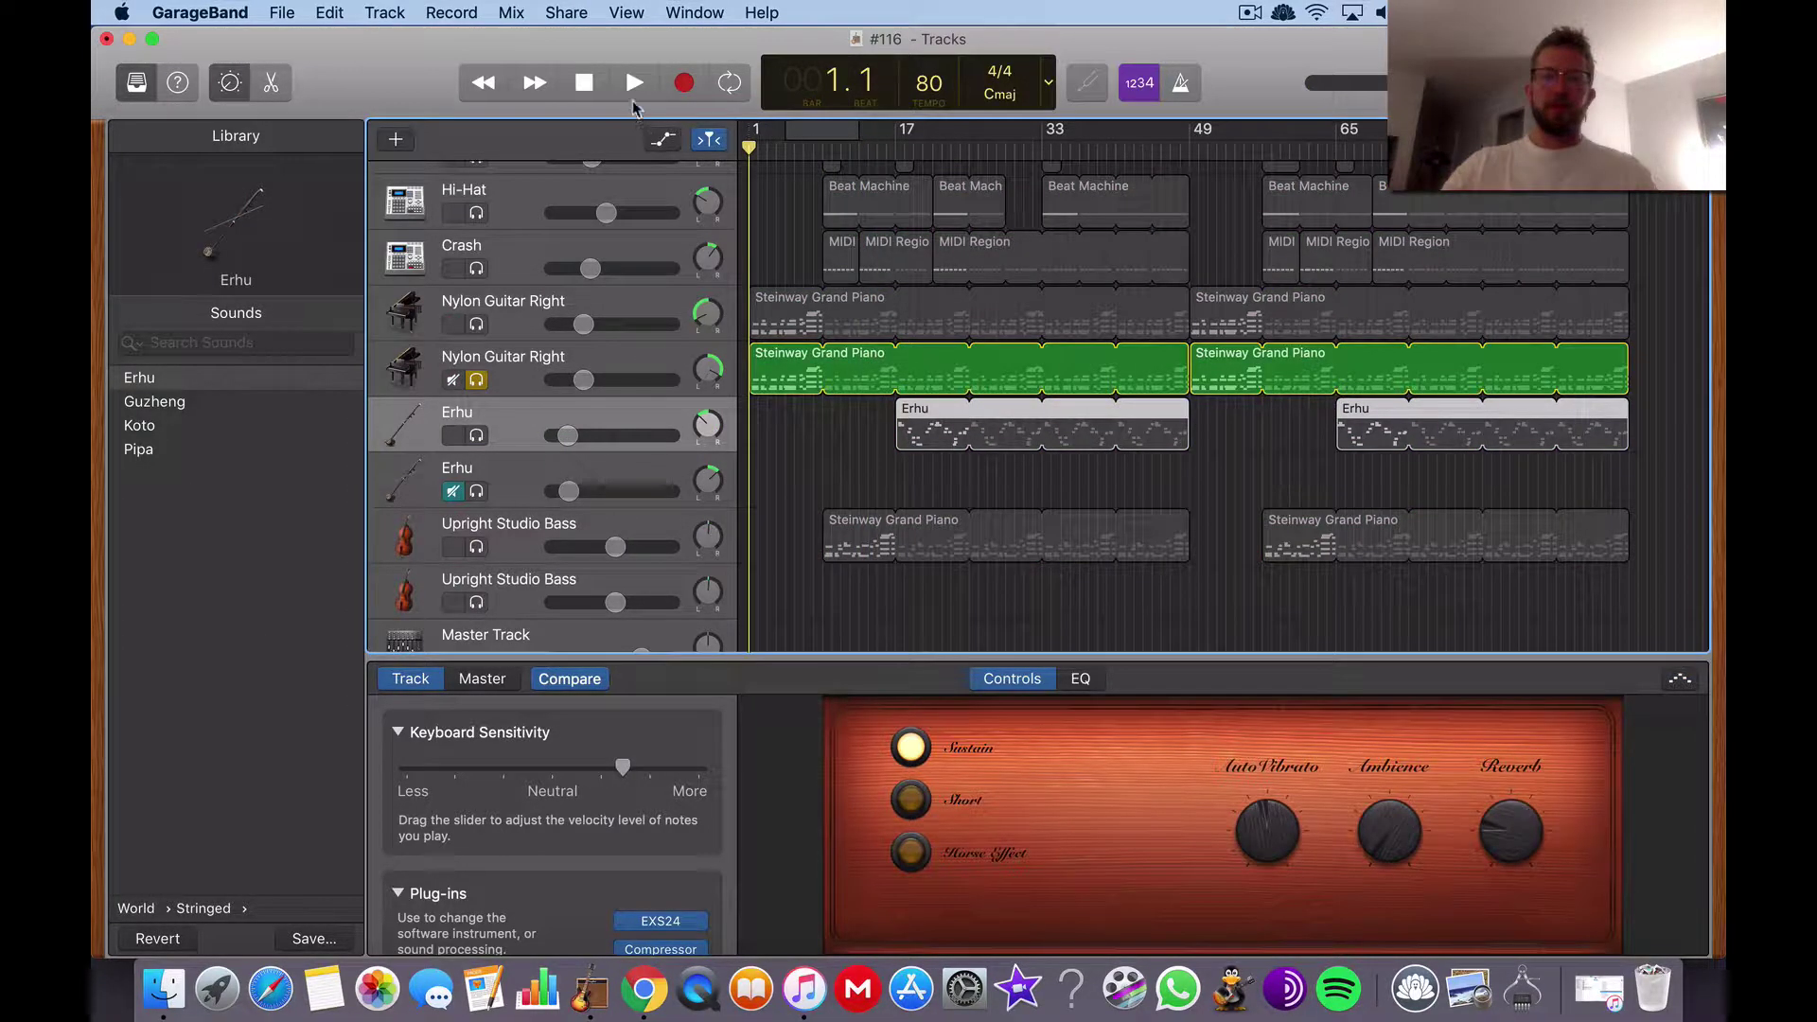
pyautogui.click(634, 93)
pyautogui.press('XF86AudioRaiseVolume')
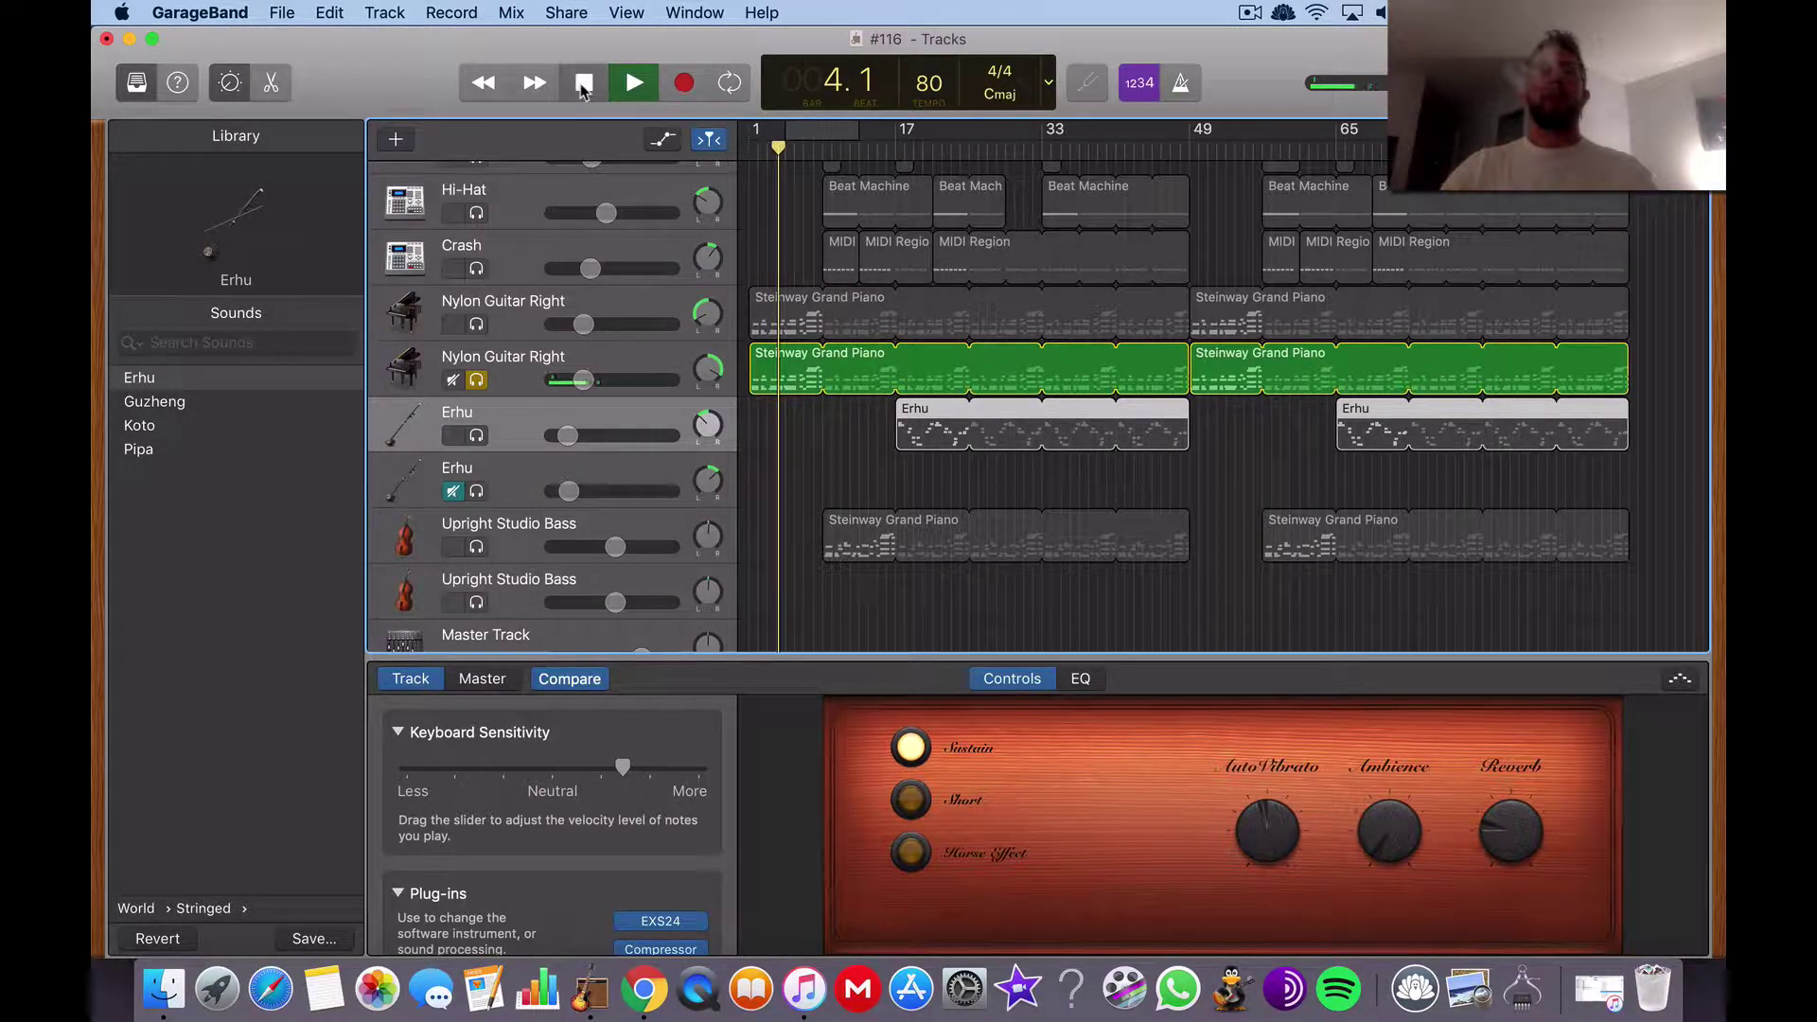
pyautogui.press('space')
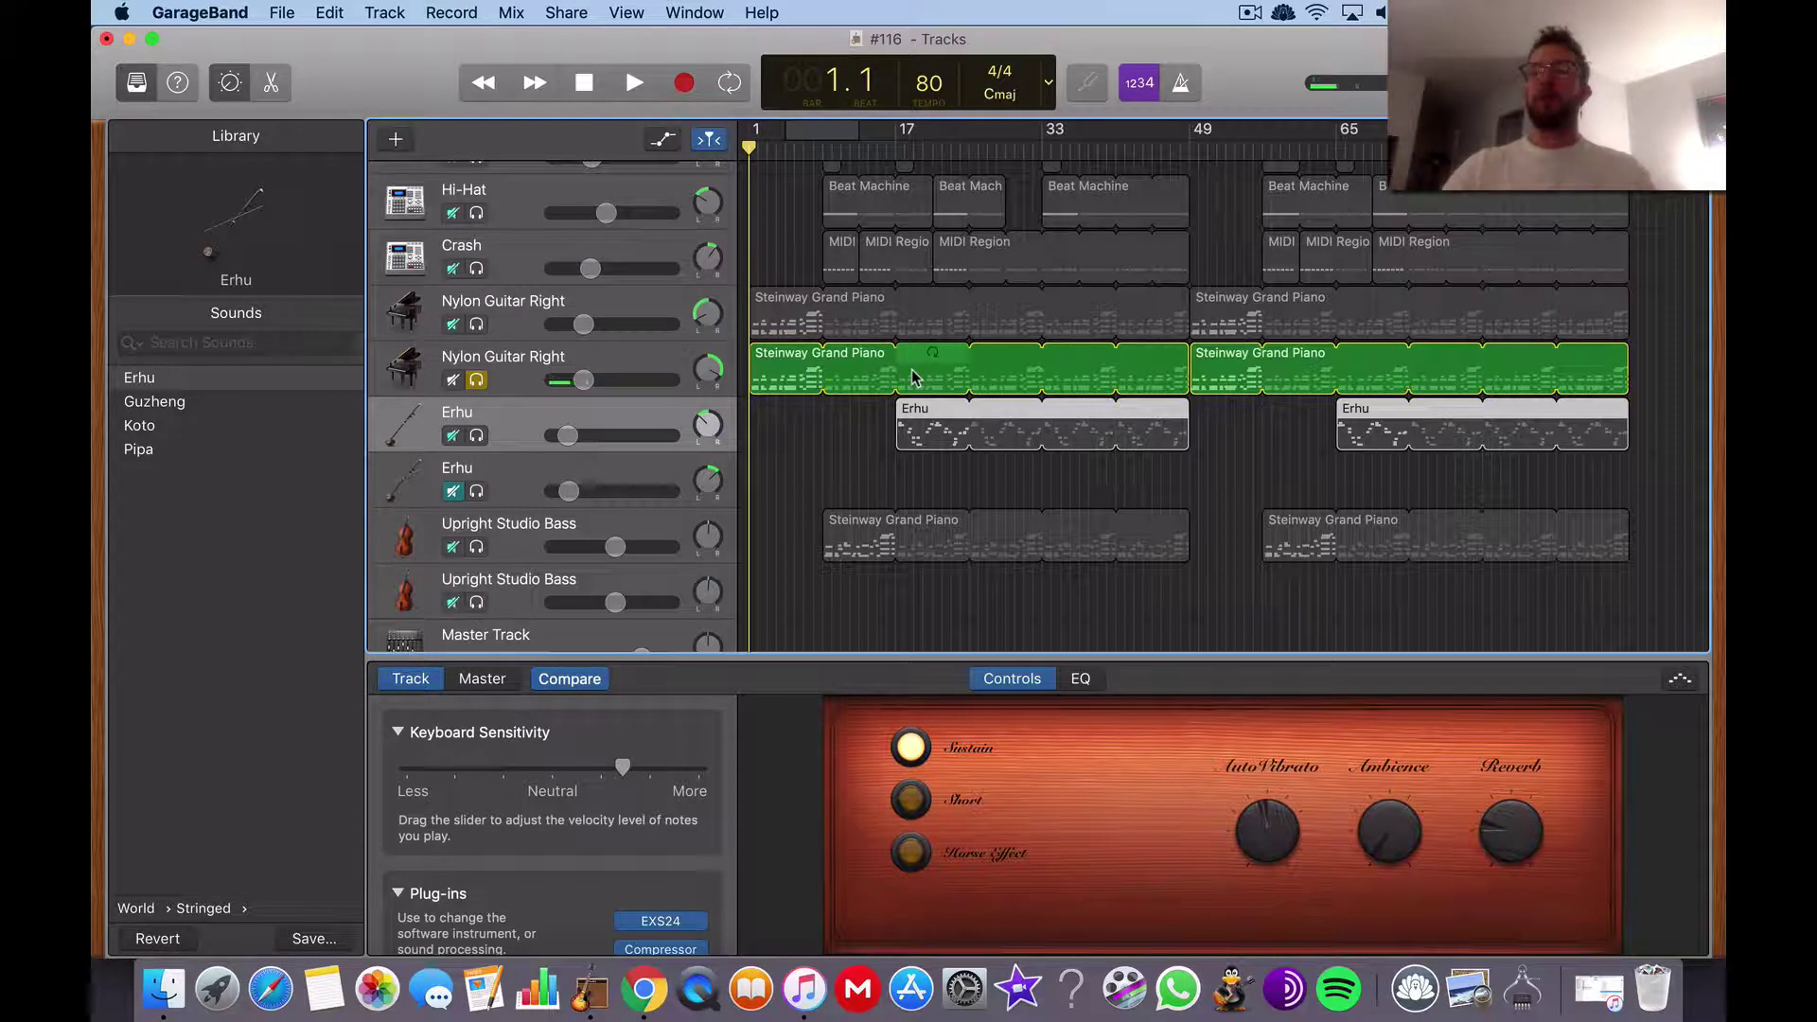
# Turn on the arpeggiator for the selected Erhu track, browse its presets without changing Factory Default, and unsolo the Nylon Guitar Right track
pyautogui.click(1673, 684)
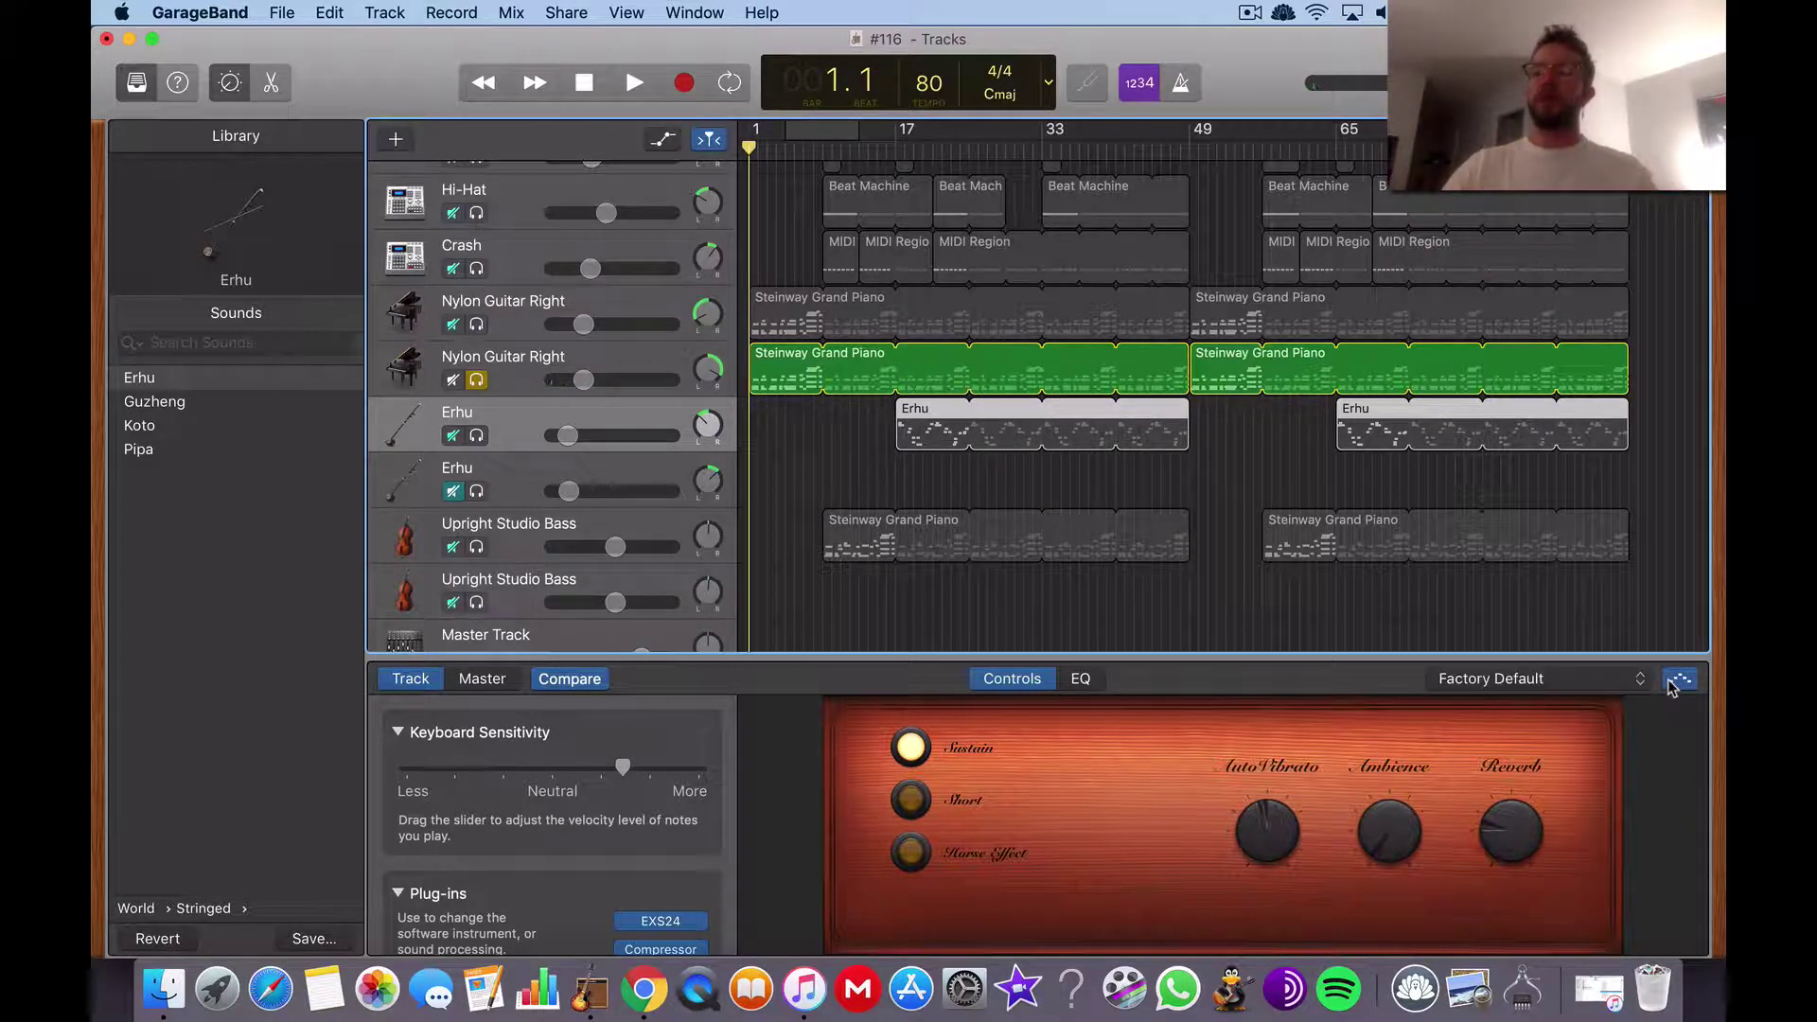
pyautogui.click(1640, 678)
pyautogui.scroll(-3, 1581, 776)
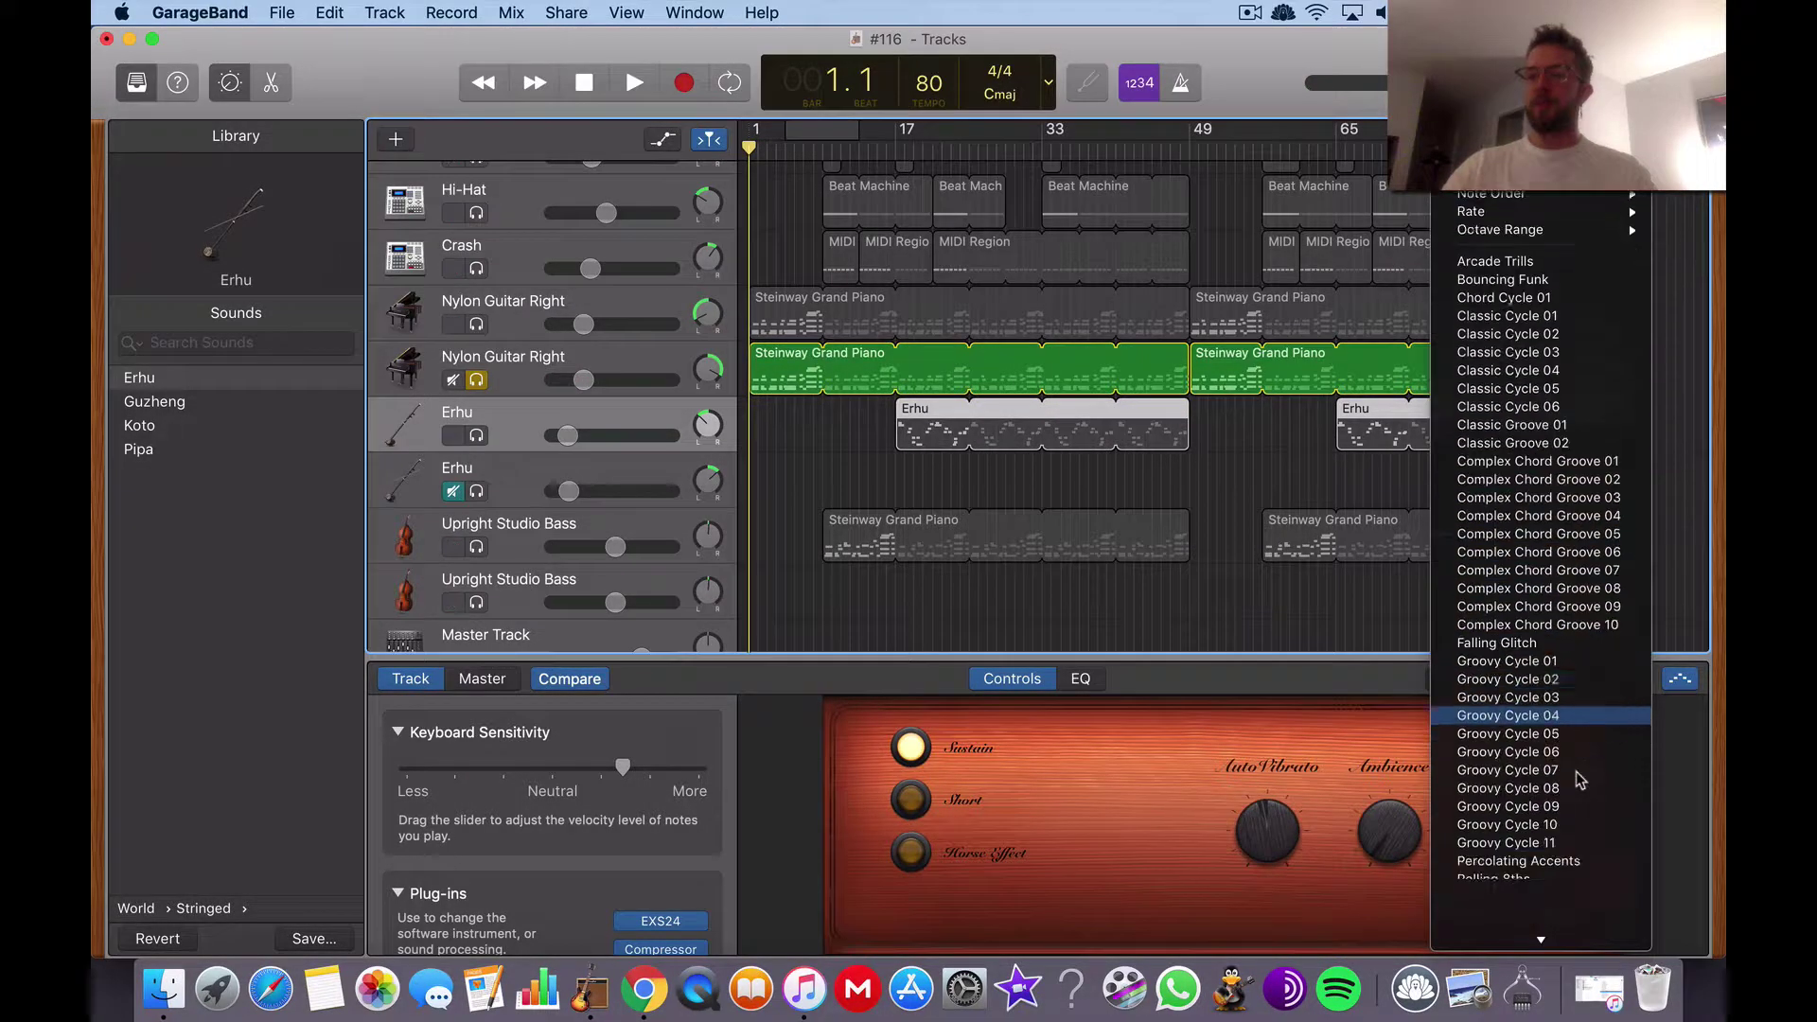
pyautogui.scroll(-5, 1580, 780)
pyautogui.click(1370, 589)
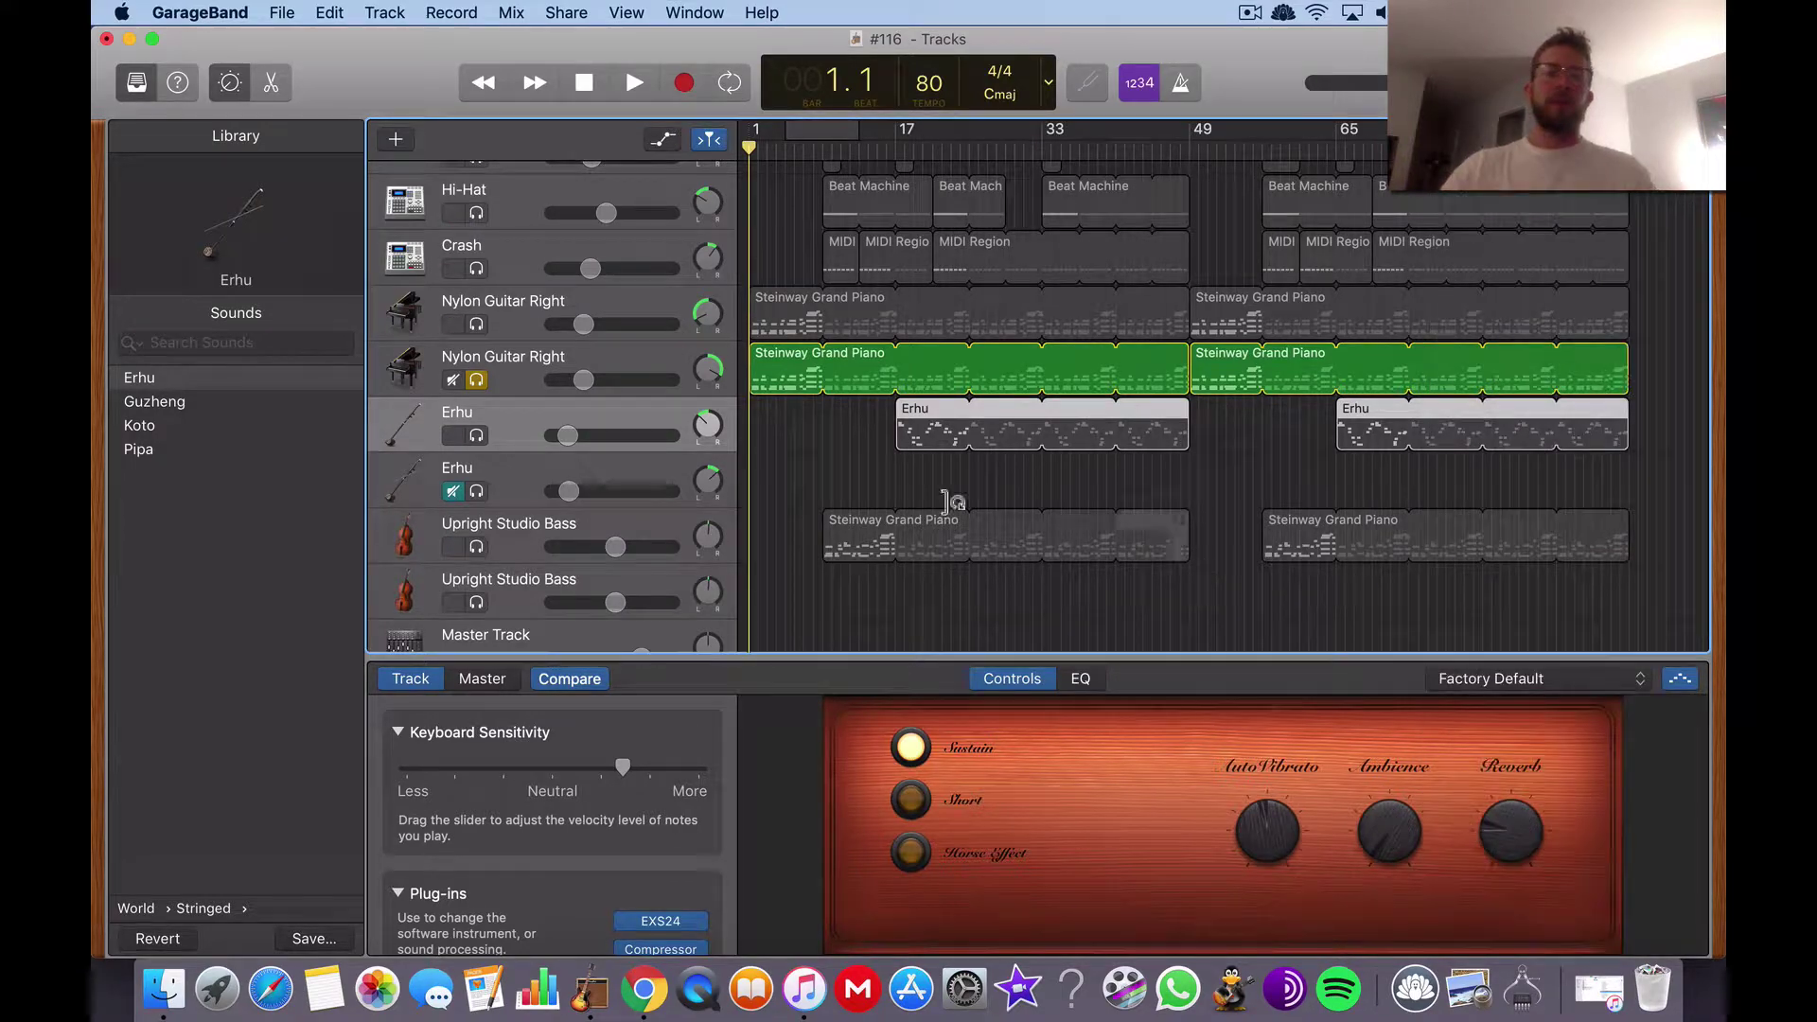
pyautogui.press('super+a')
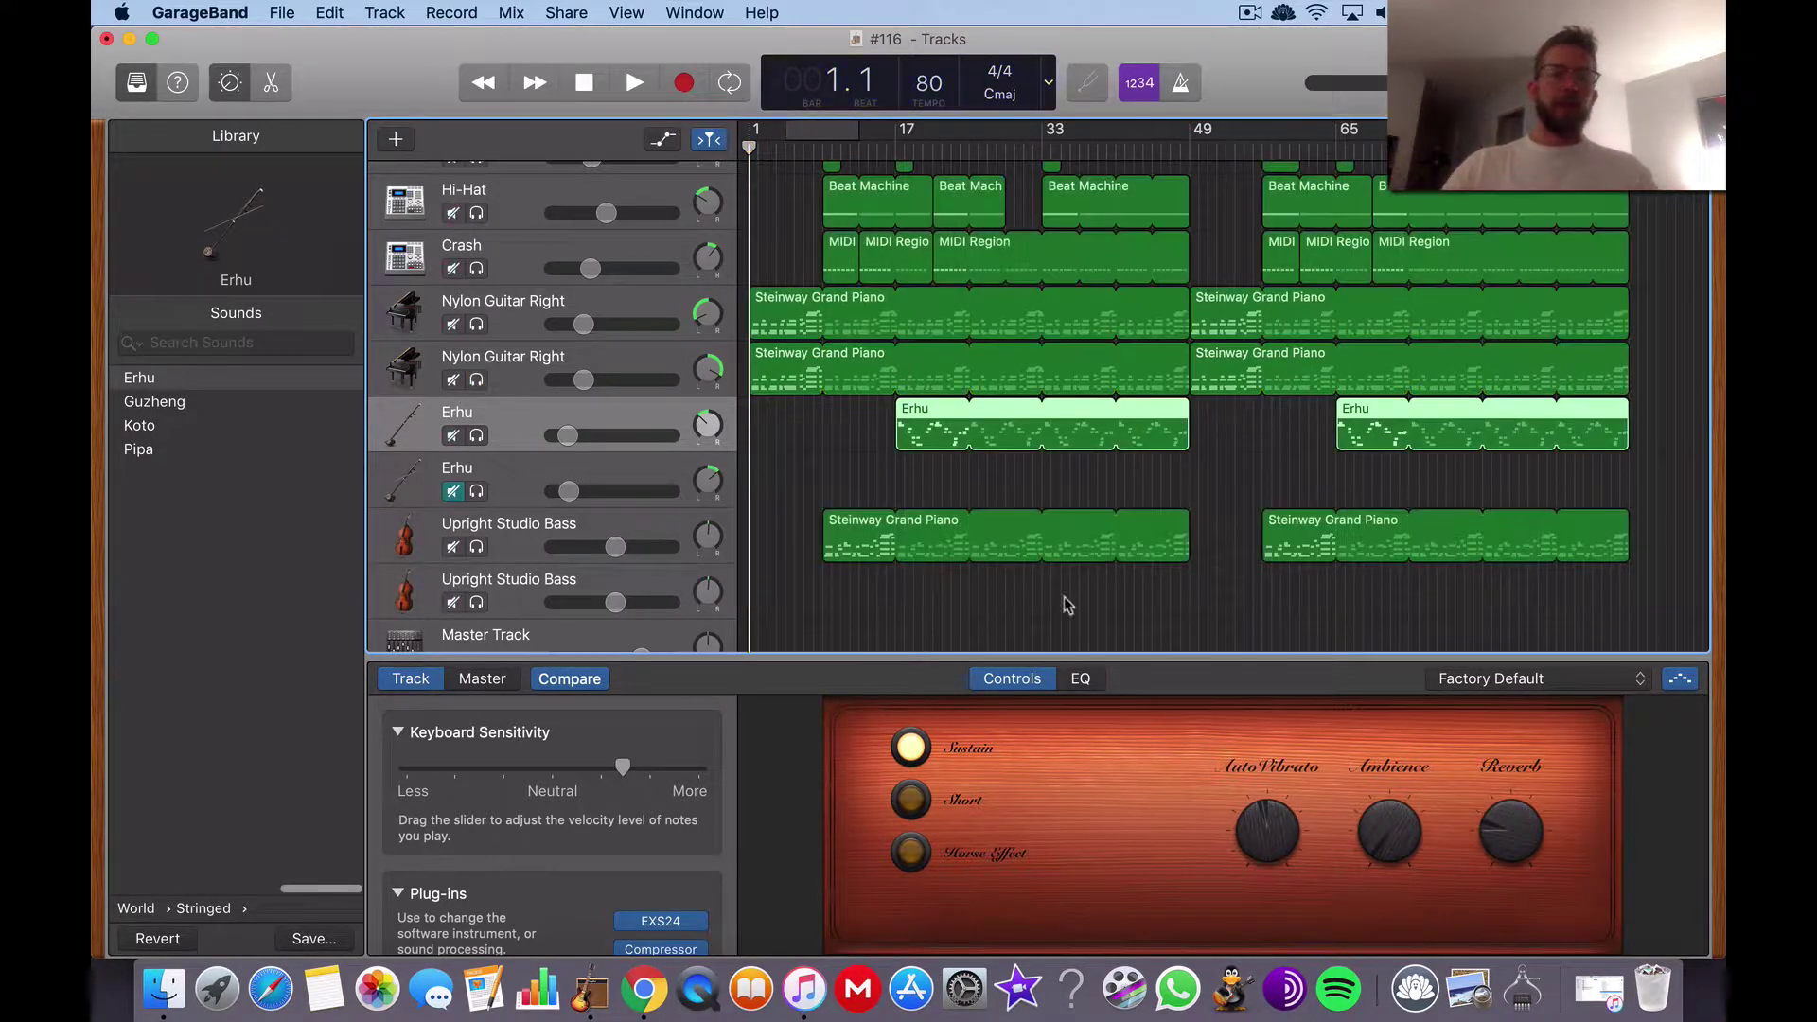
# Switch to the article in Chrome and read tip 3 on parallel compression, including its How To Do It steps
pyautogui.hotkey('ctrl', 'Up')
pyautogui.click(819, 480)
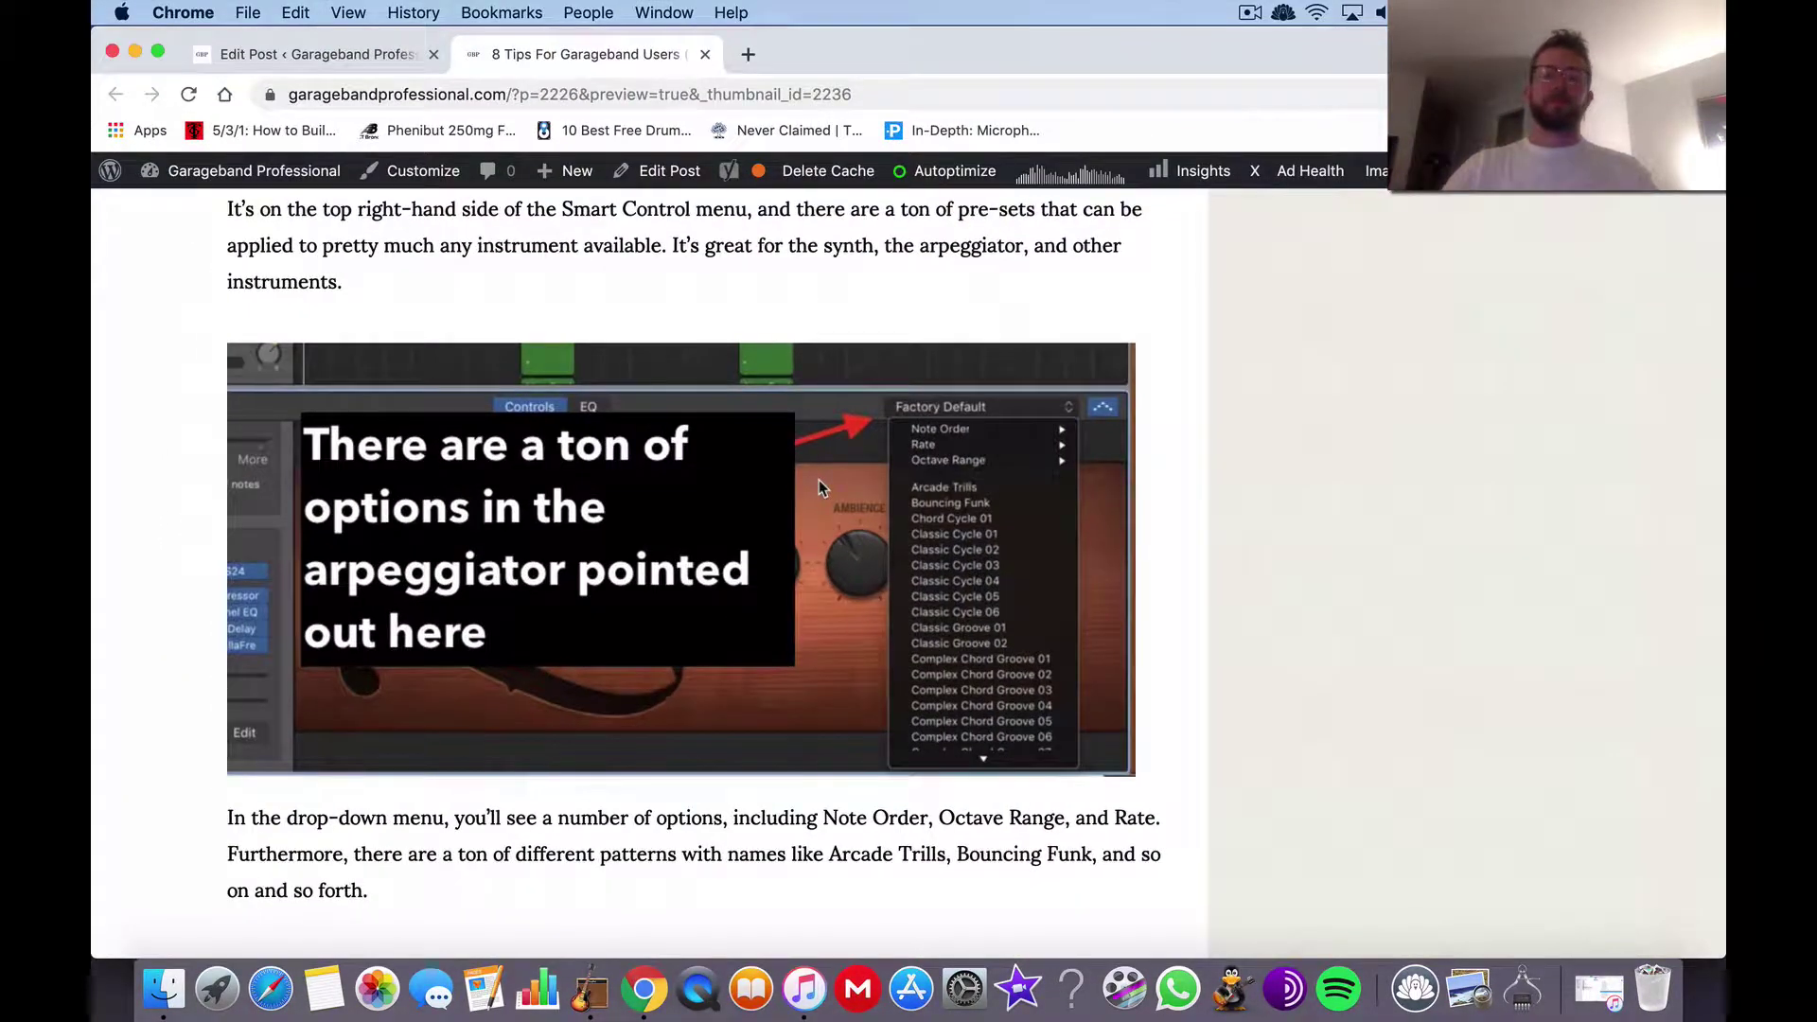
pyautogui.scroll(-10, 820, 483)
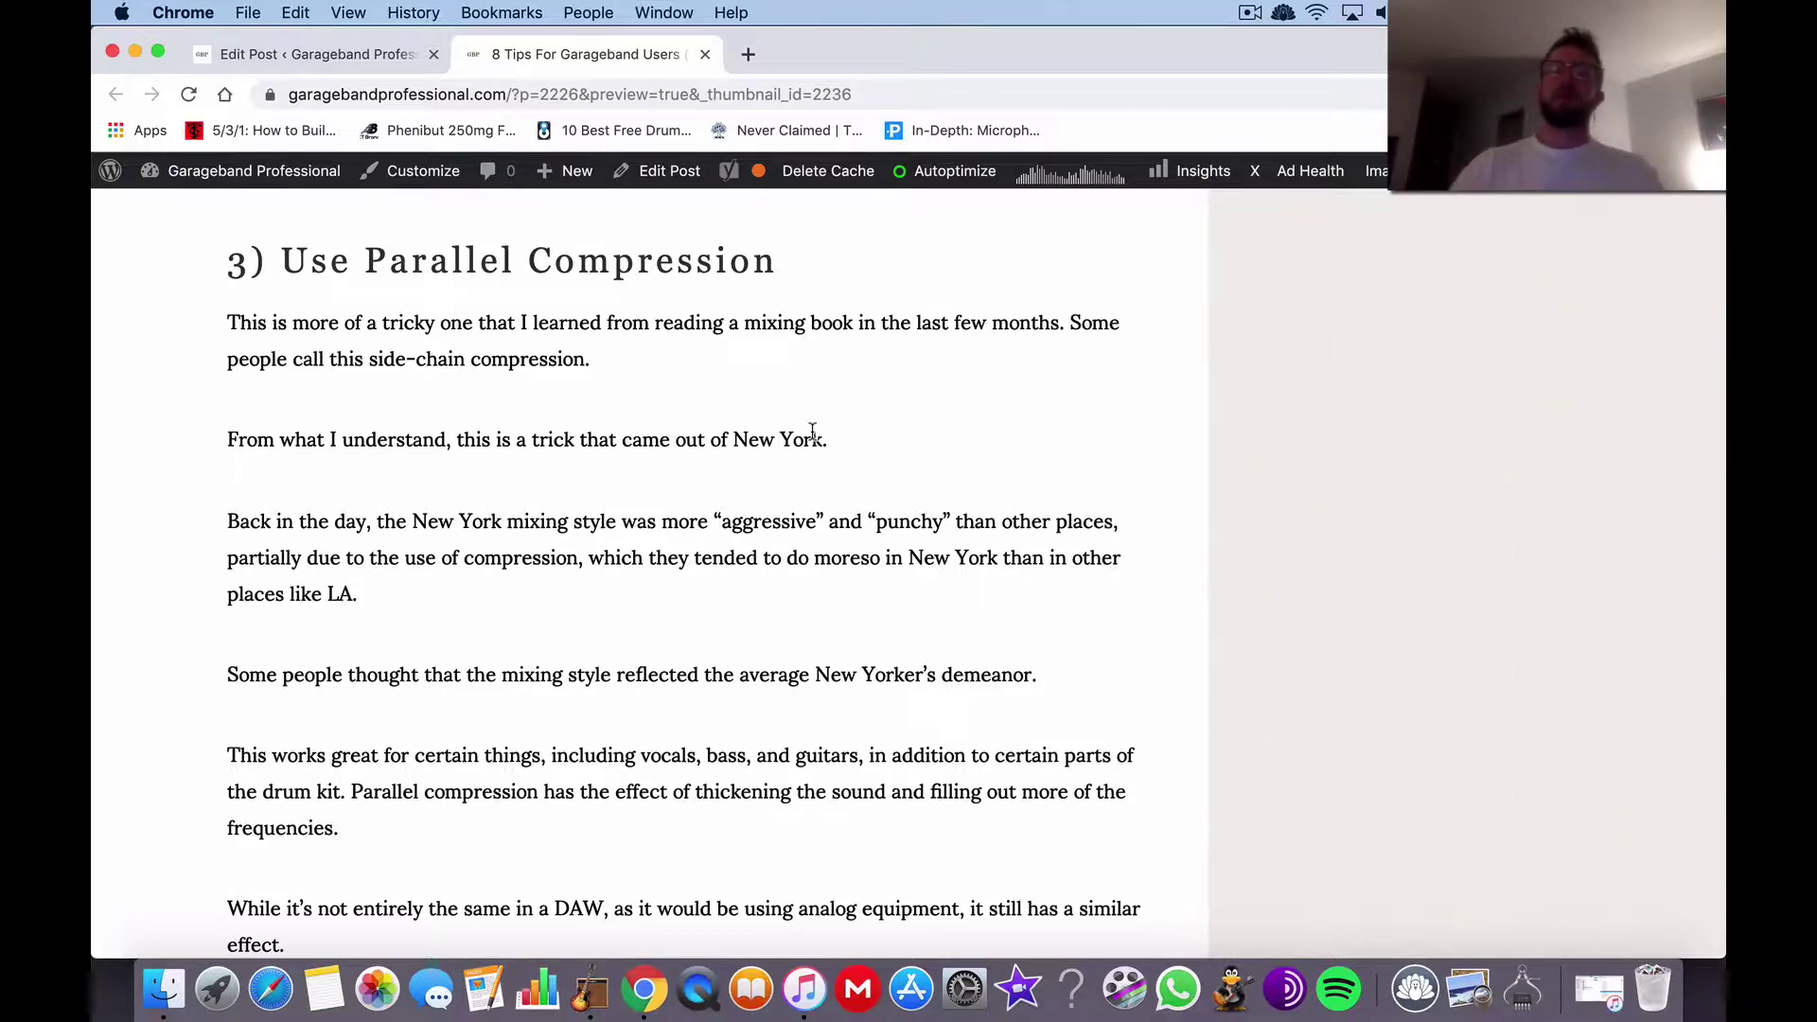
pyautogui.scroll(-5, 812, 432)
pyautogui.scroll(5, 812, 432)
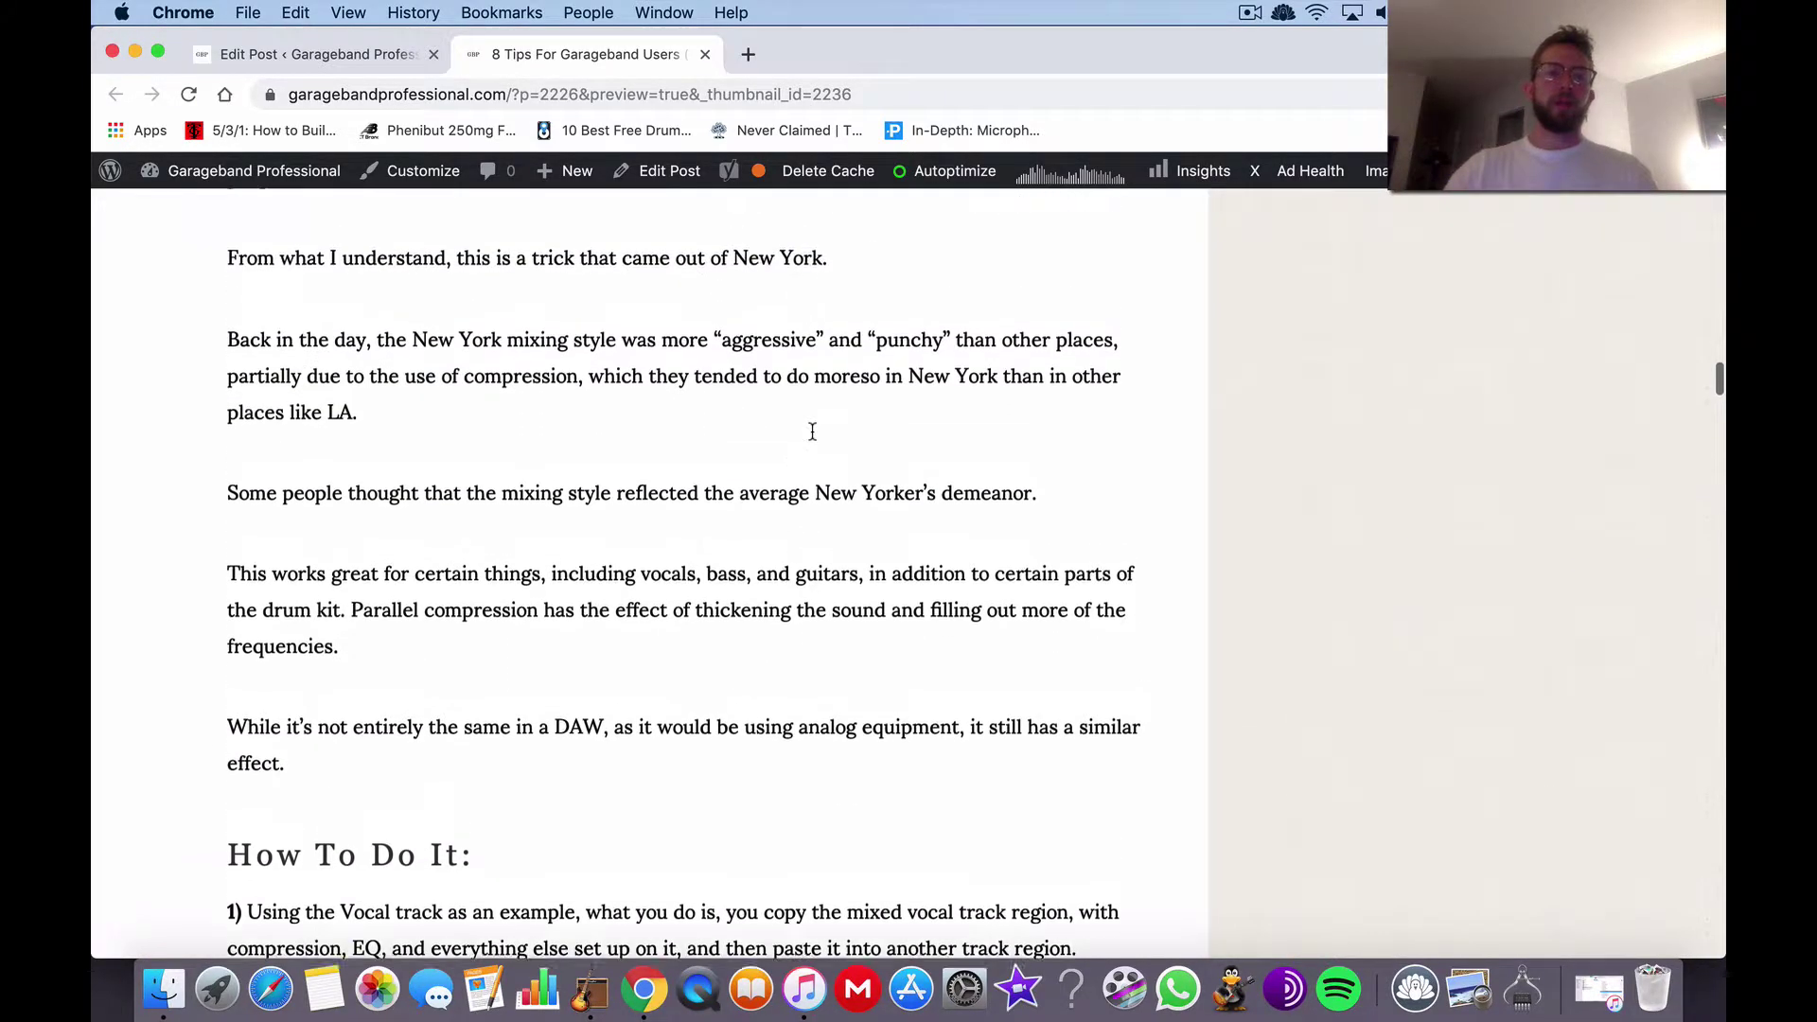
pyautogui.scroll(2, 812, 431)
pyautogui.scroll(-3, 812, 431)
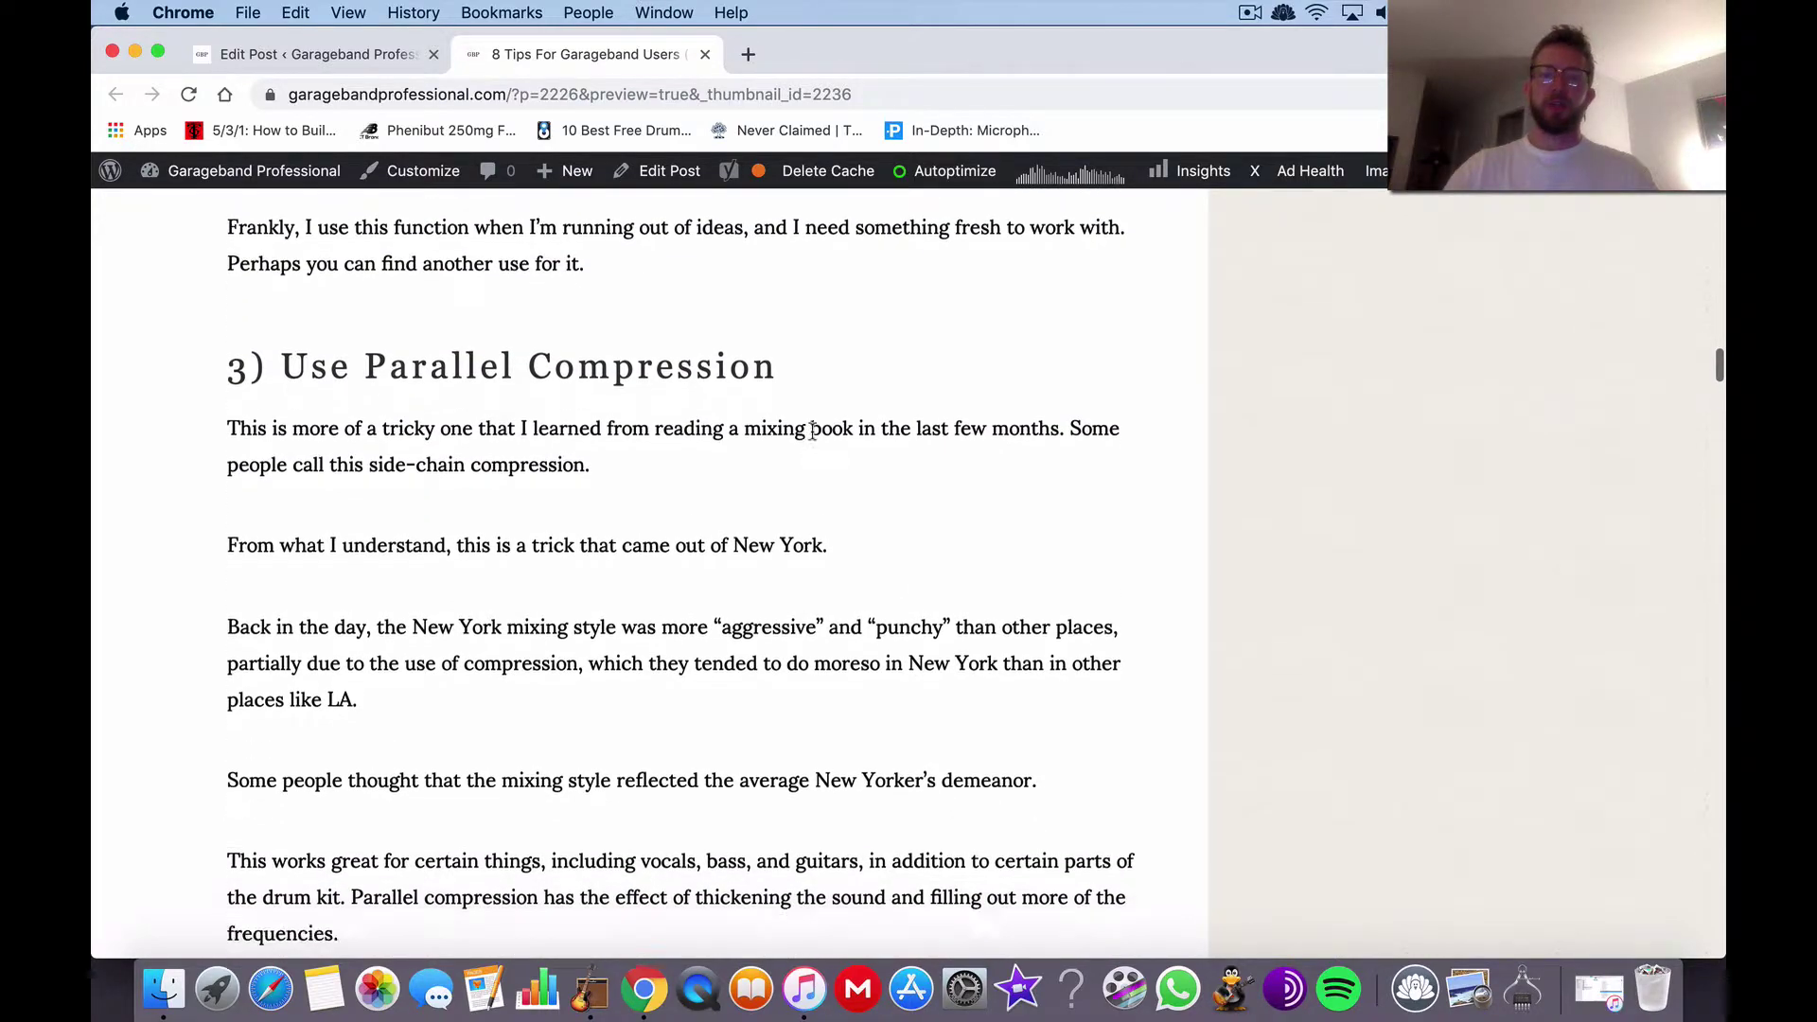
pyautogui.scroll(-3, 812, 440)
pyautogui.scroll(-5, 812, 436)
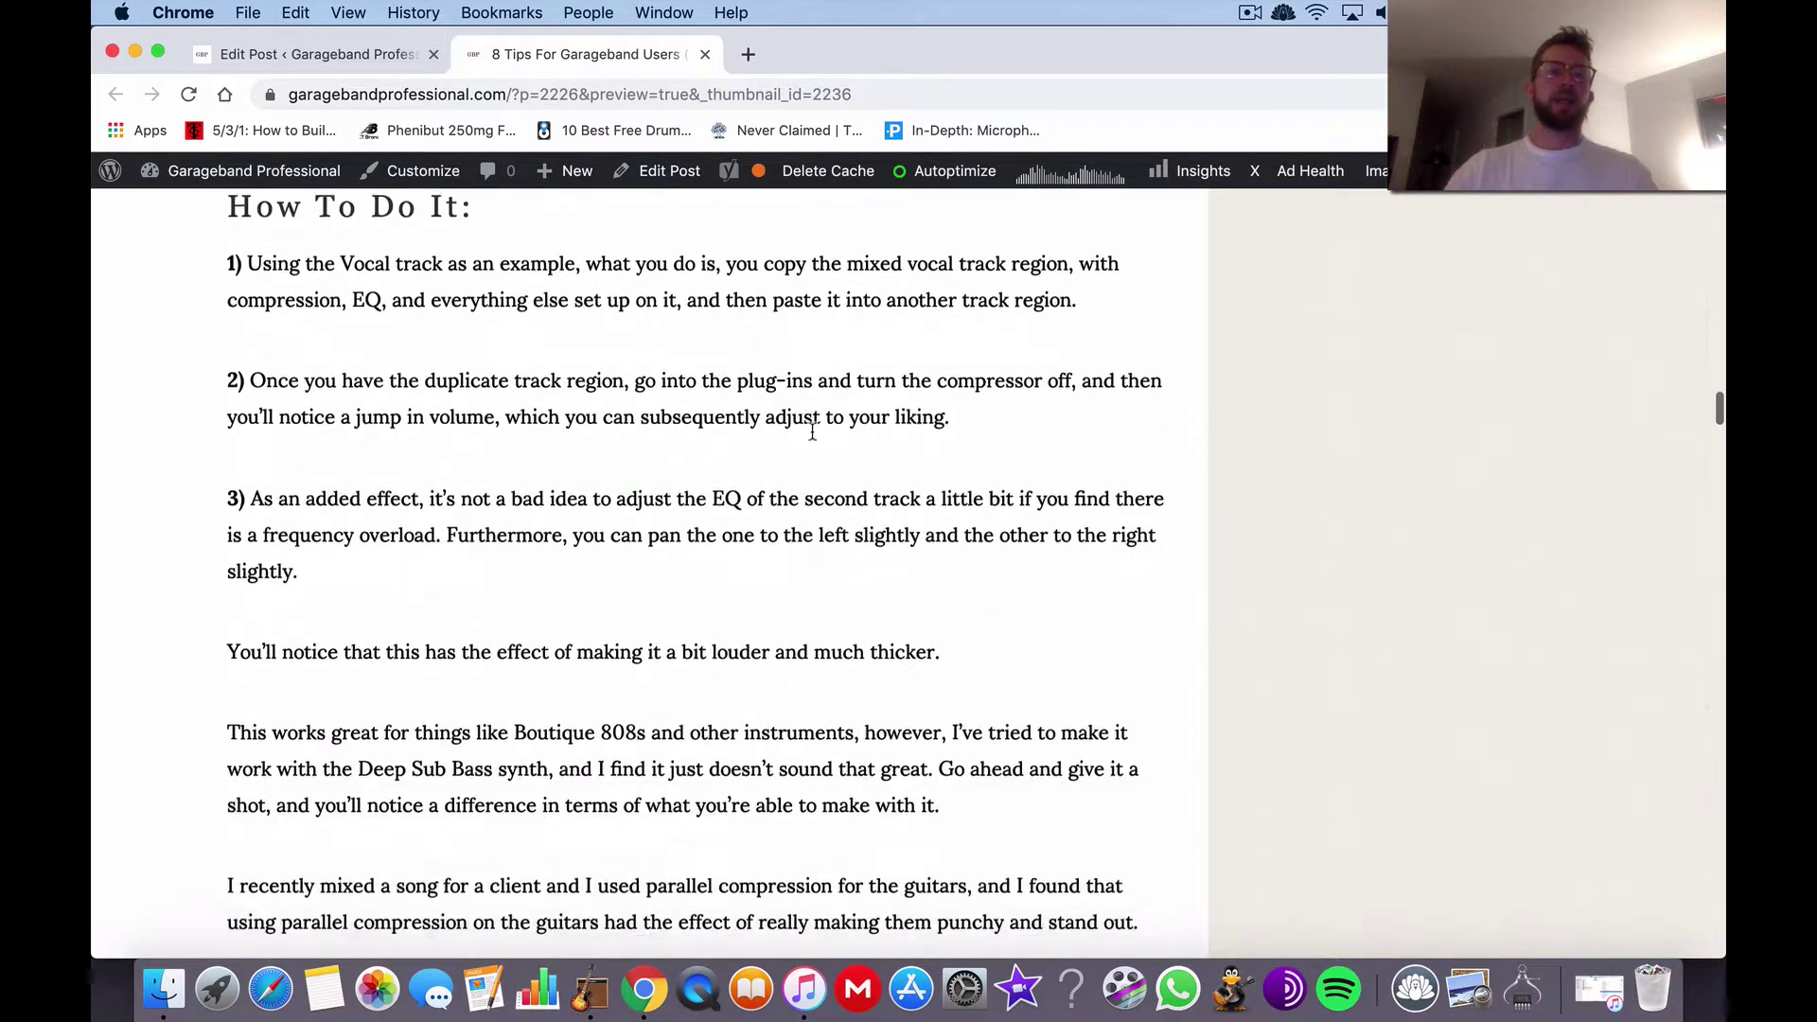
pyautogui.scroll(10, 812, 431)
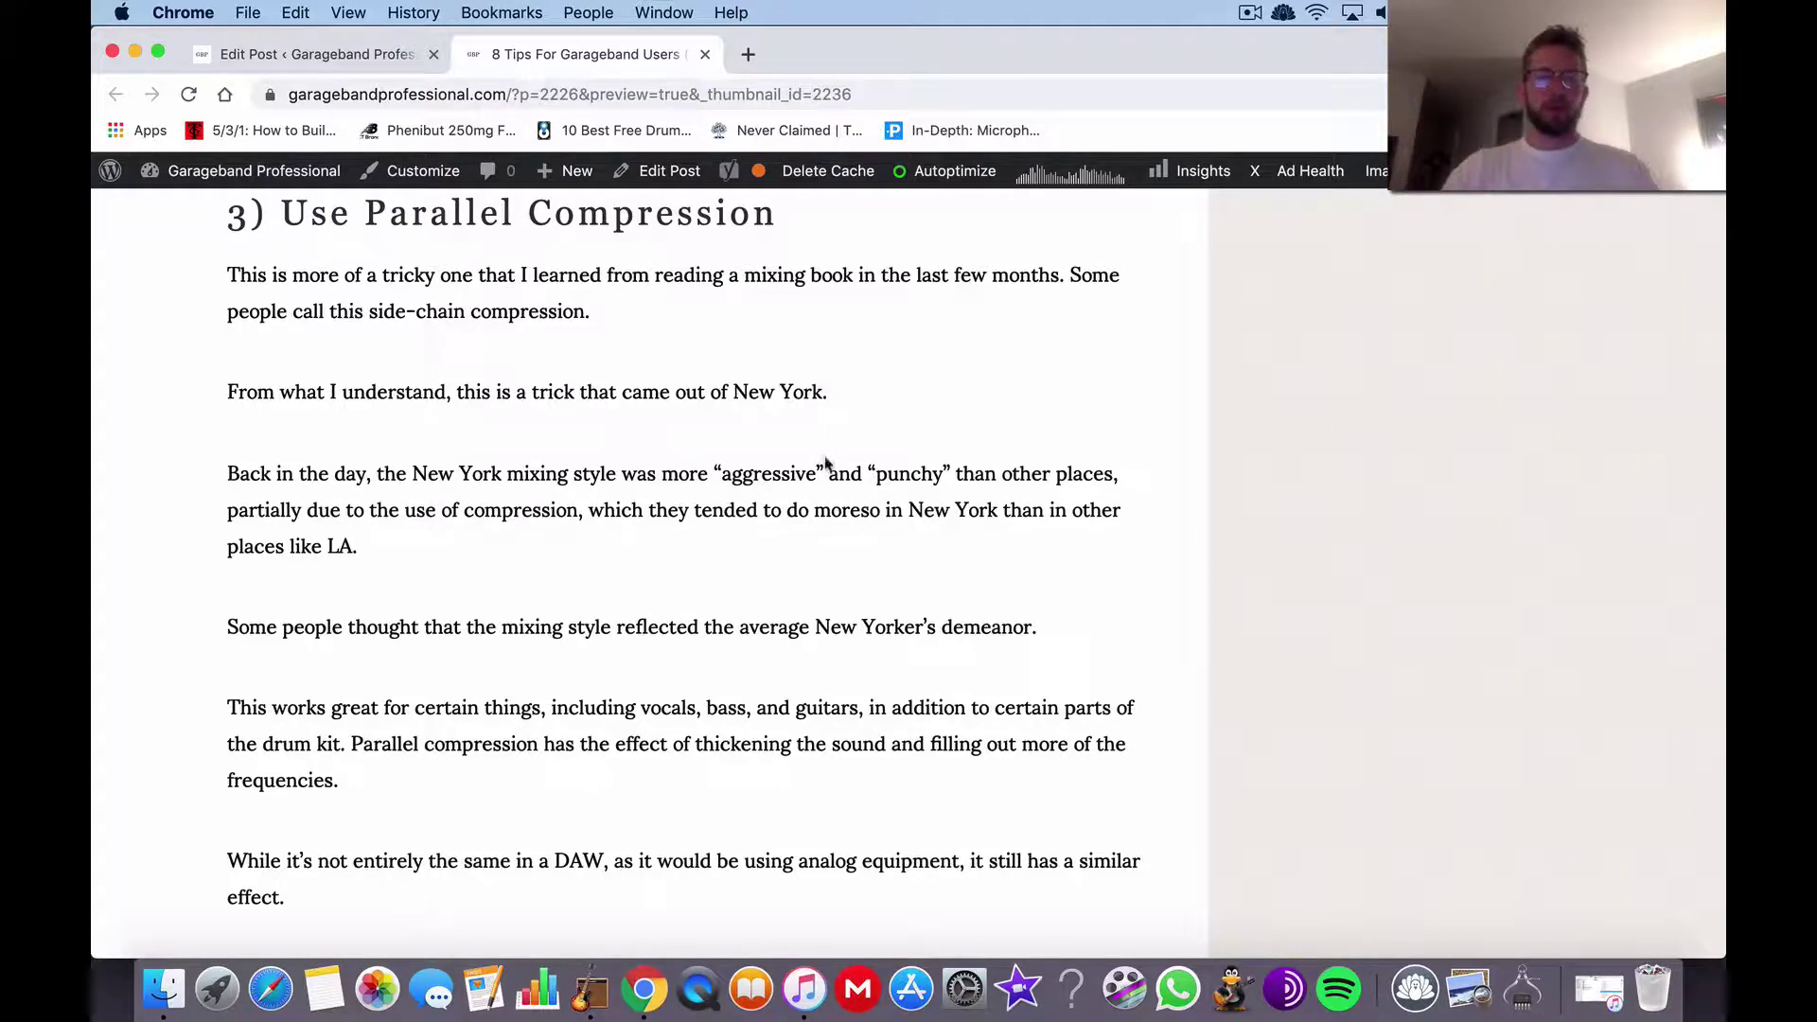
pyautogui.scroll(-3, 838, 568)
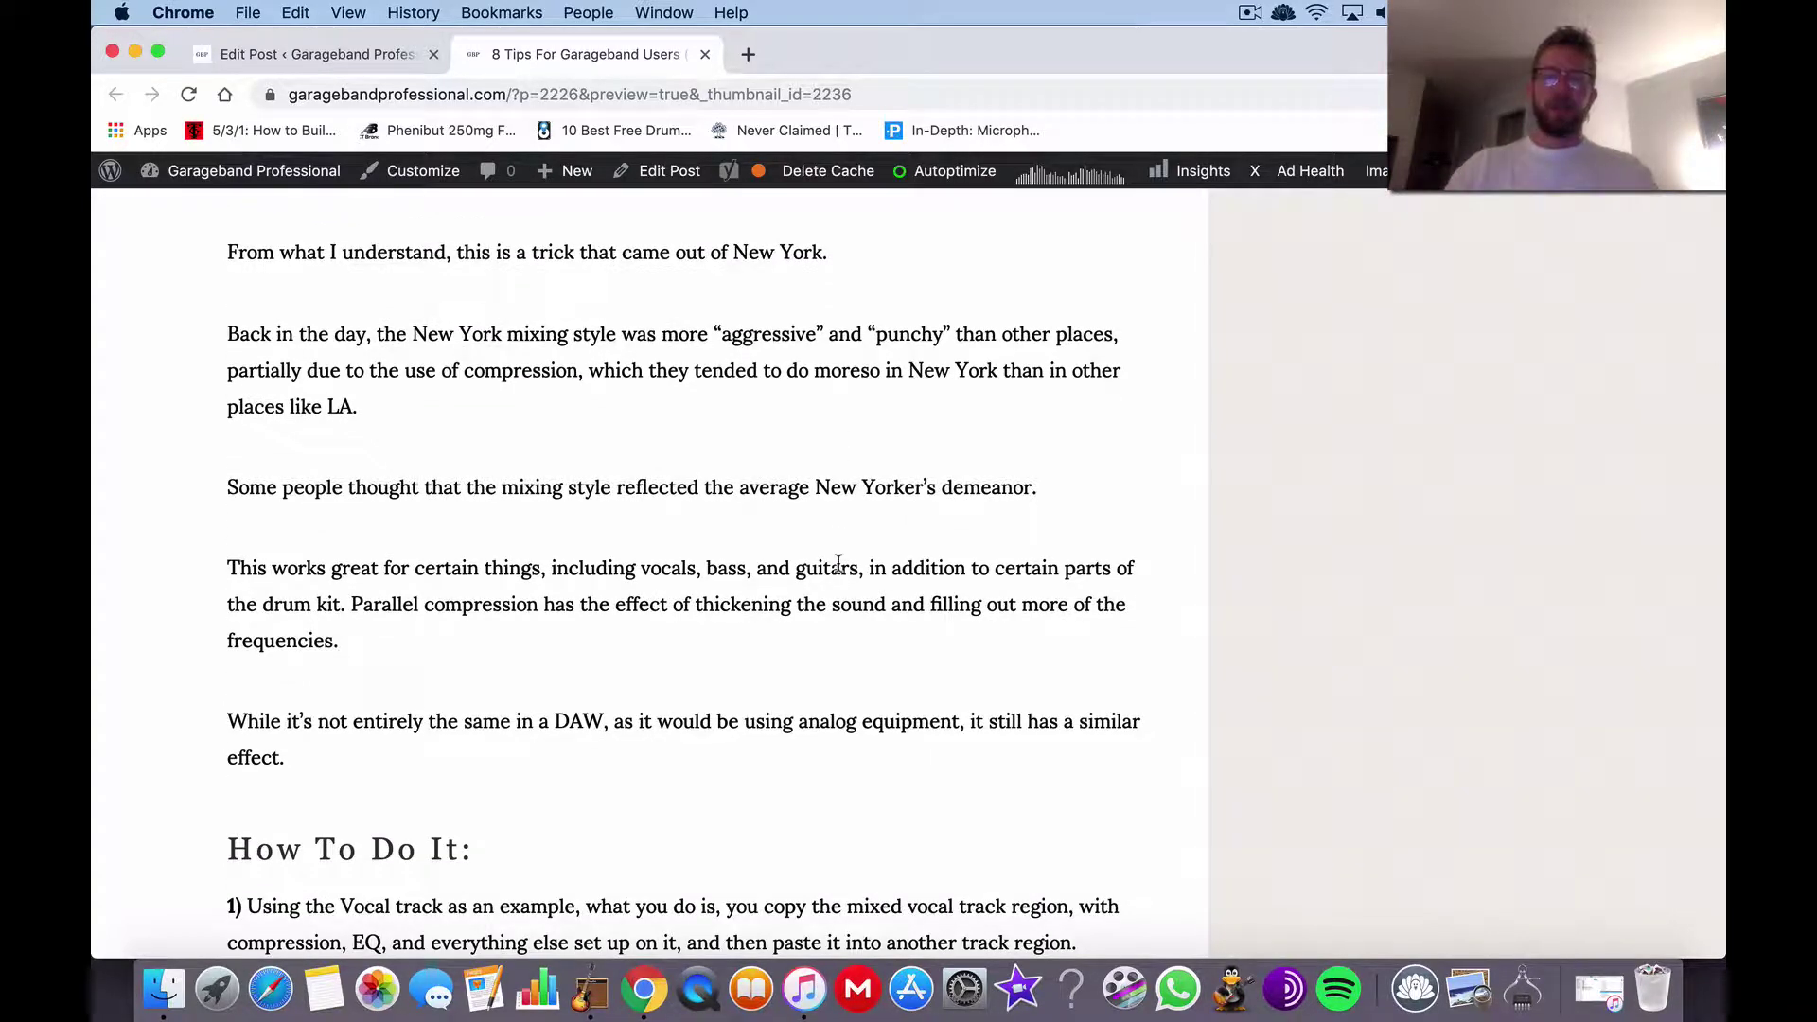
pyautogui.scroll(-10, 928, 595)
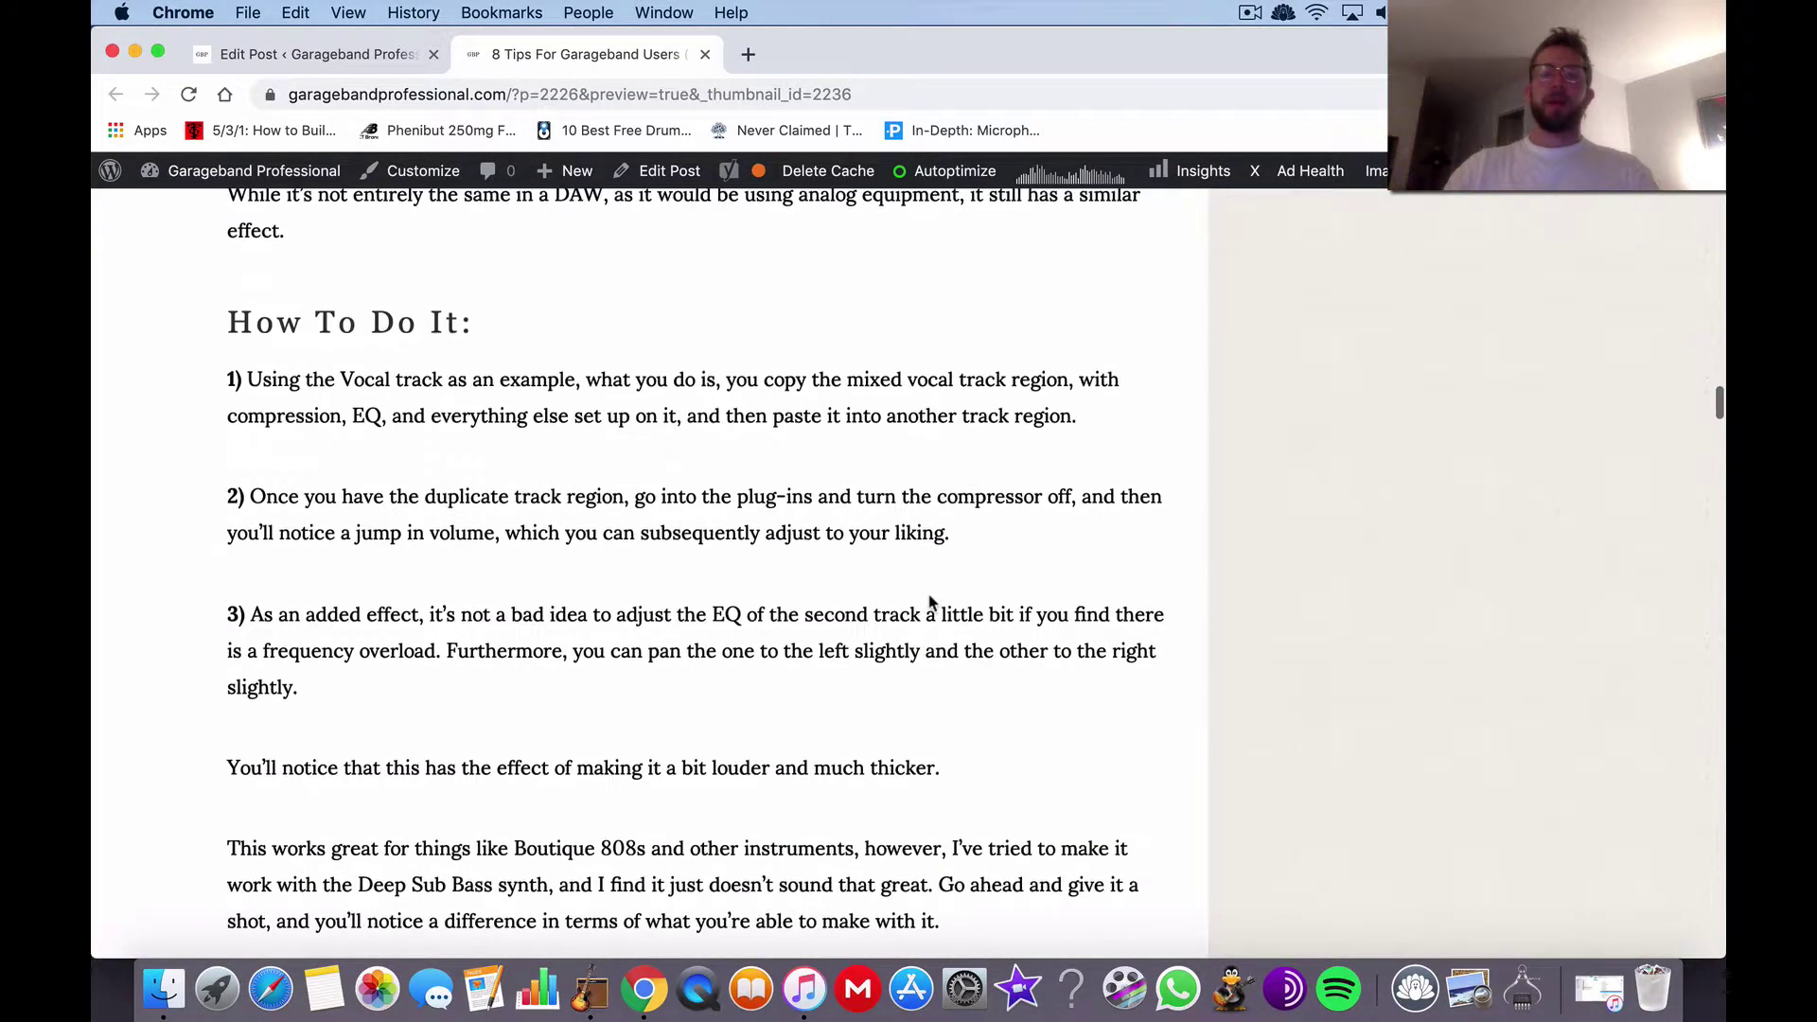
# Switch back to GarageBand, select the lower Nylon Guitar Right track and bring its full plug-in list into view
pyautogui.hotkey('ctrl', 'Up')
pyautogui.click(1218, 716)
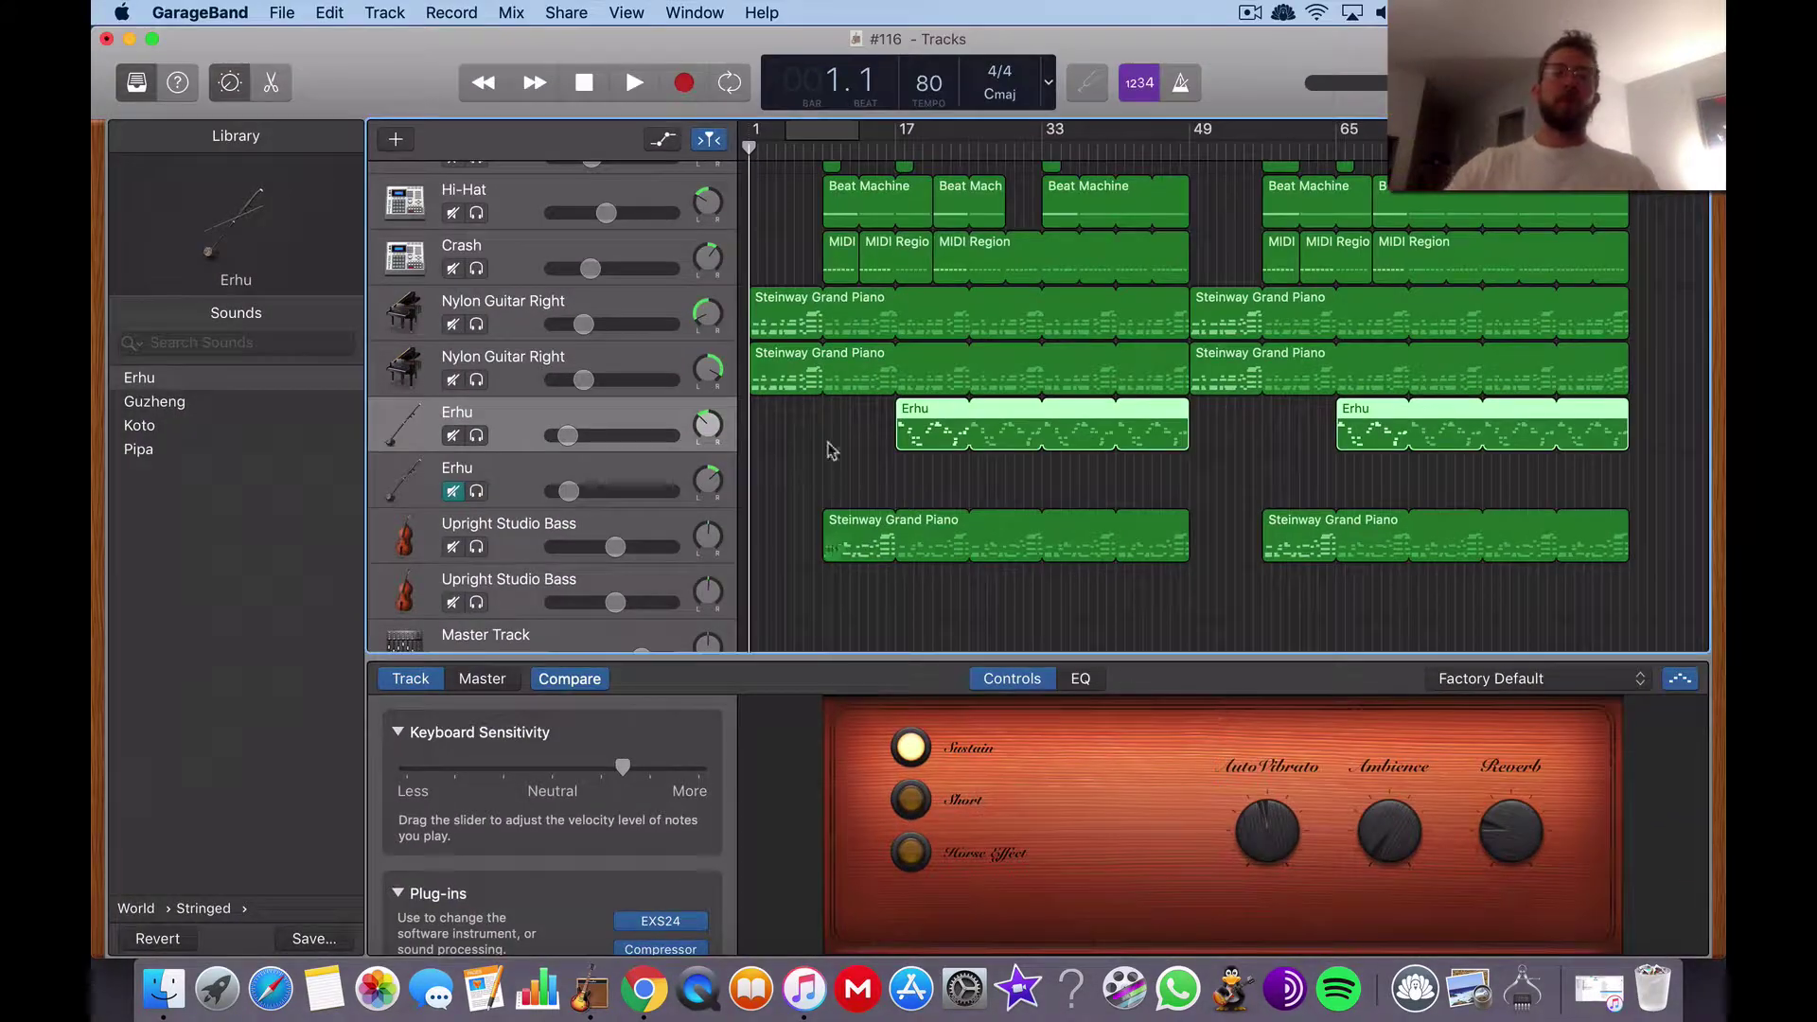
pyautogui.click(530, 383)
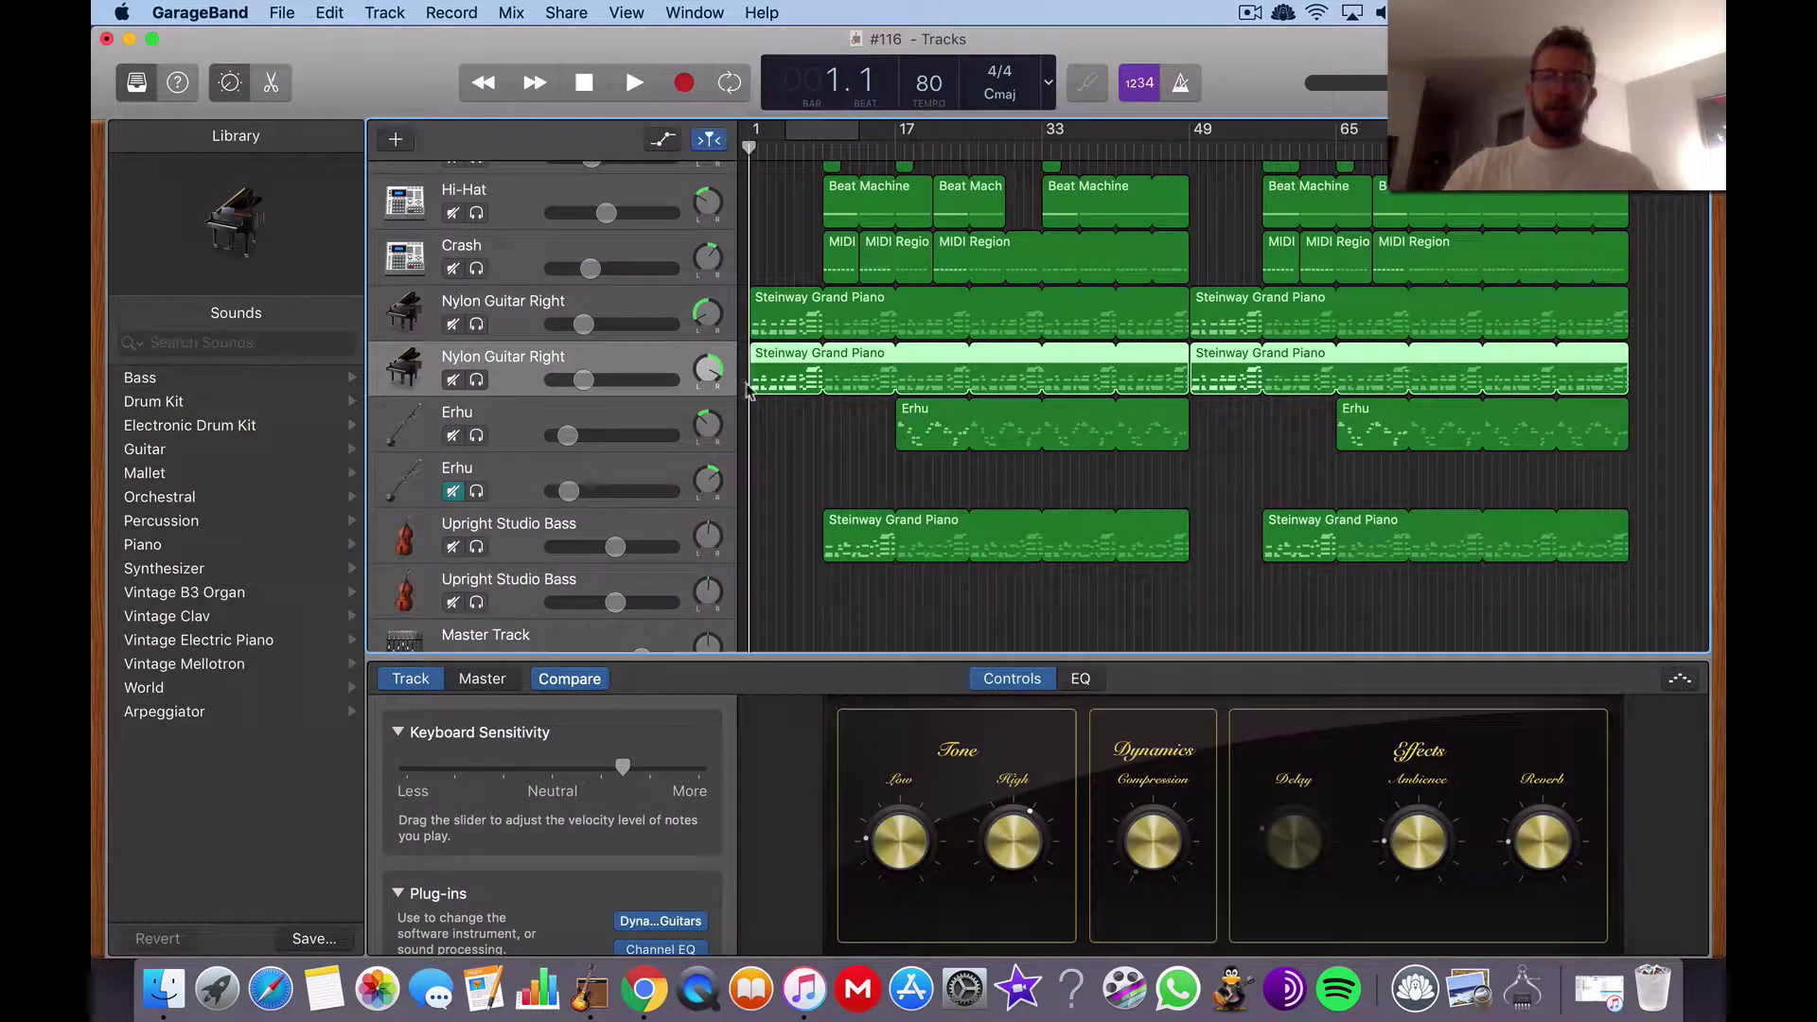
pyautogui.scroll(-3, 843, 527)
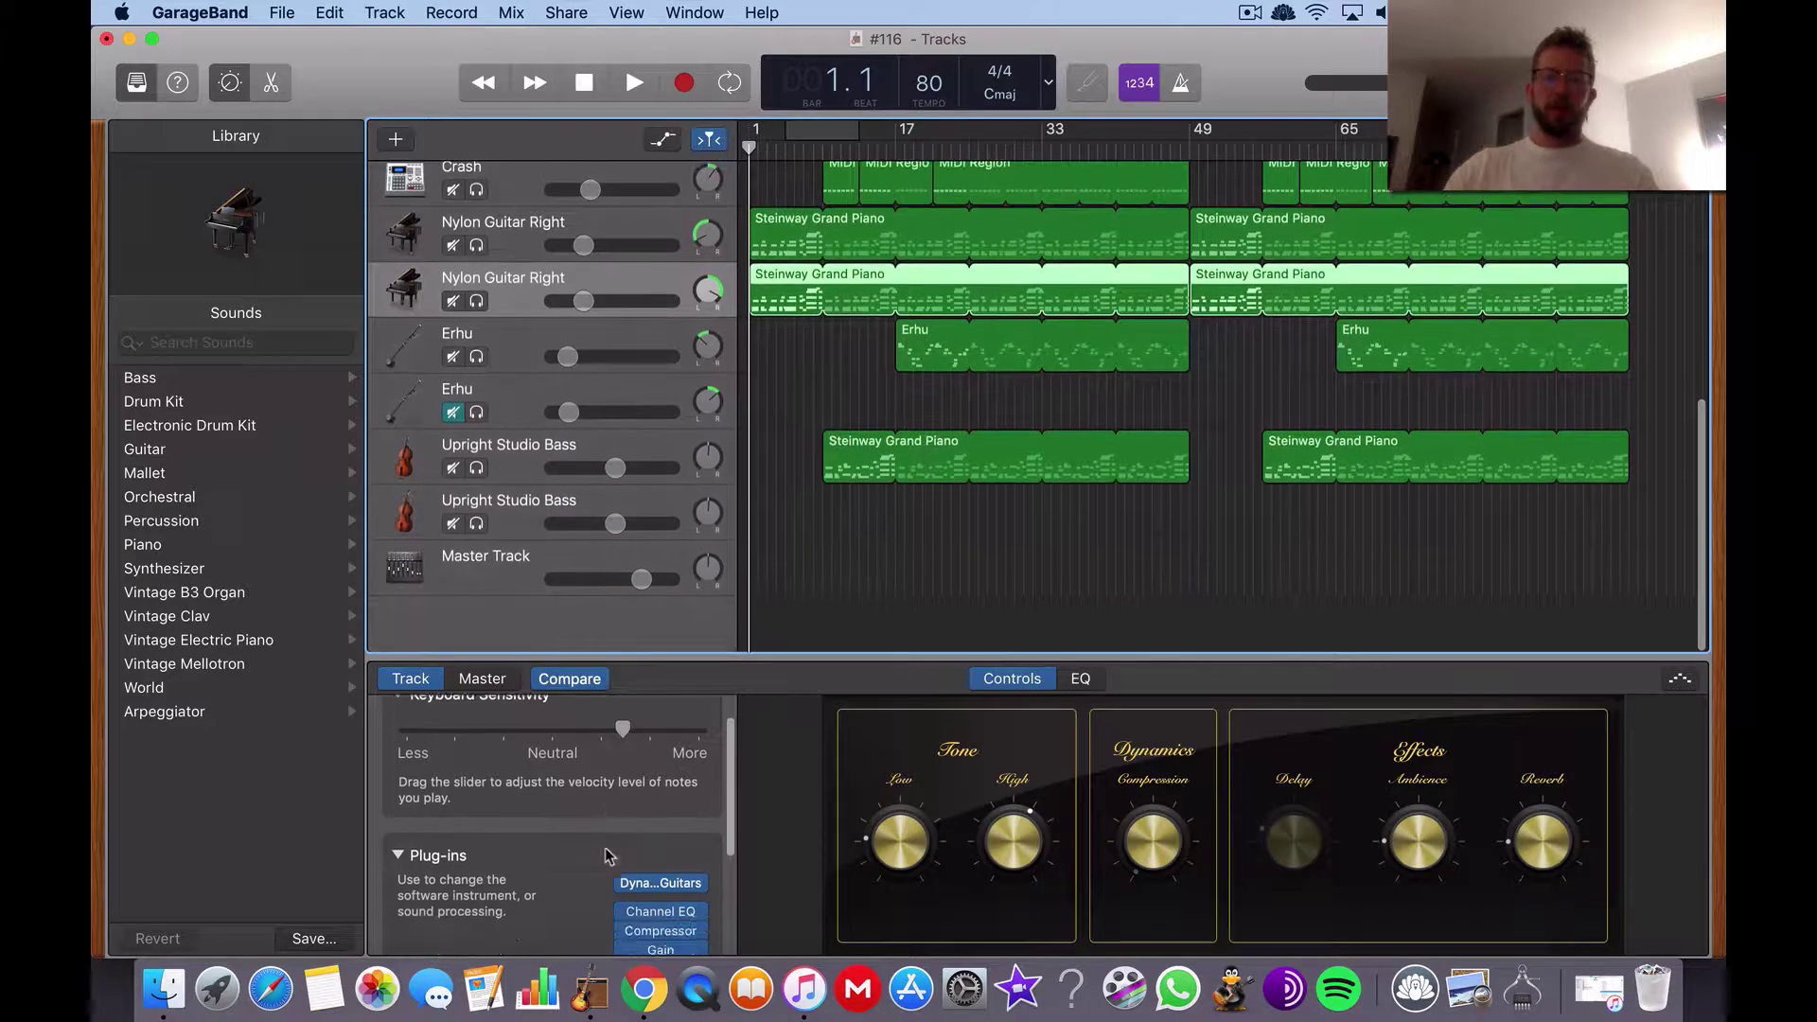
pyautogui.scroll(-4, 663, 833)
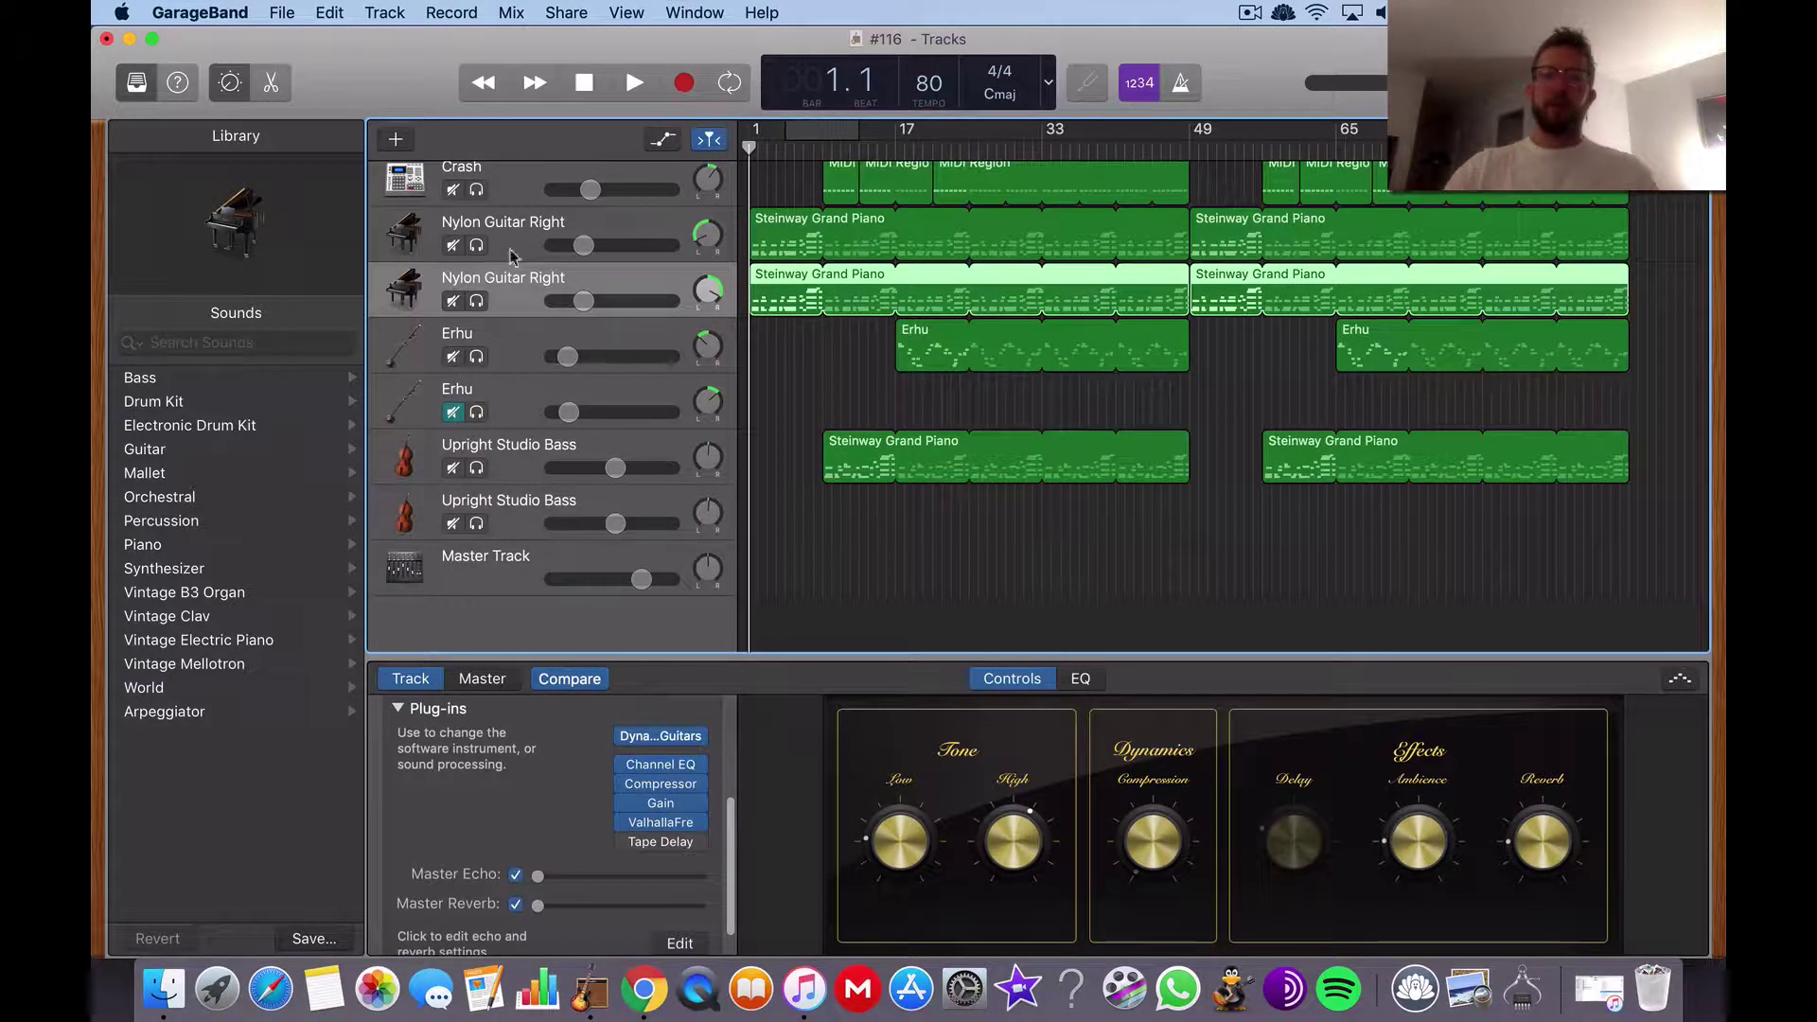
# Solo the selected Nylon Guitar Right track and listen to its opening bars from bar 1 with the volume raised, then stop
pyautogui.click(476, 301)
pyautogui.click(617, 87)
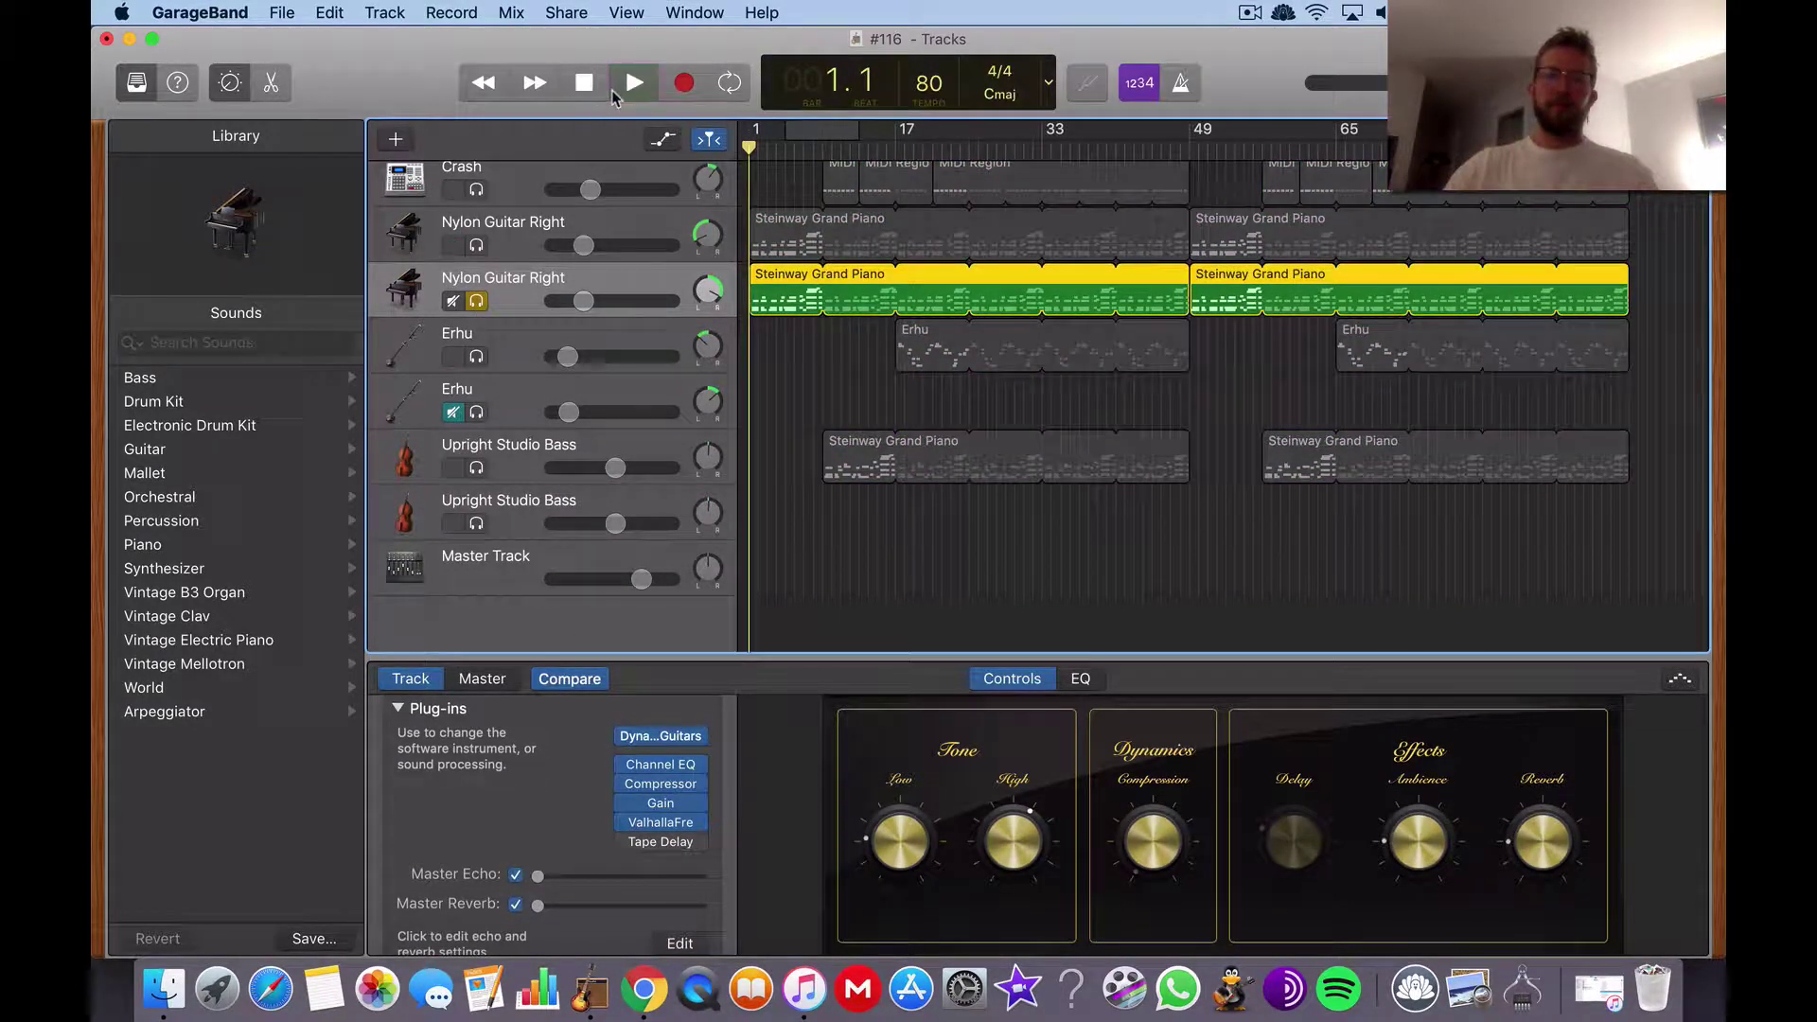
pyautogui.press('XF86AudioRaiseVolume')
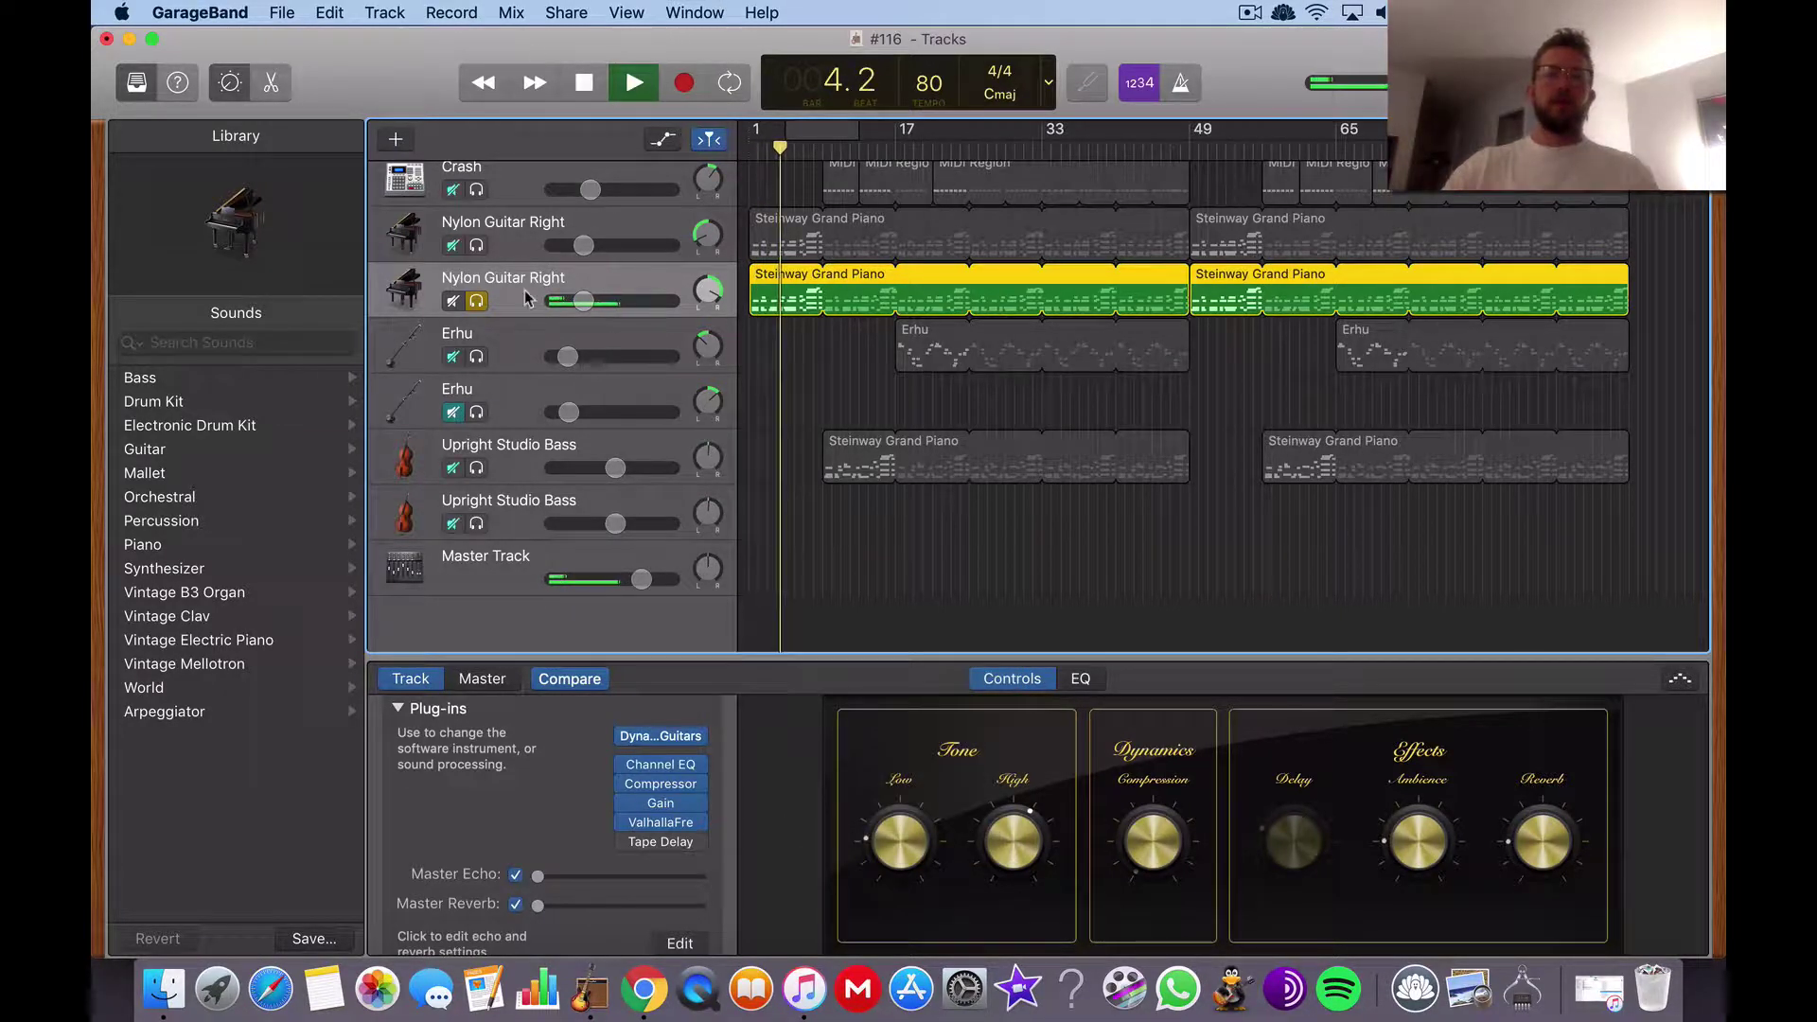
pyautogui.click(605, 83)
# Create a new track with duplicate settings from the soloed Nylon Guitar Right track and pan it to the left
pyautogui.rightClick(516, 303)
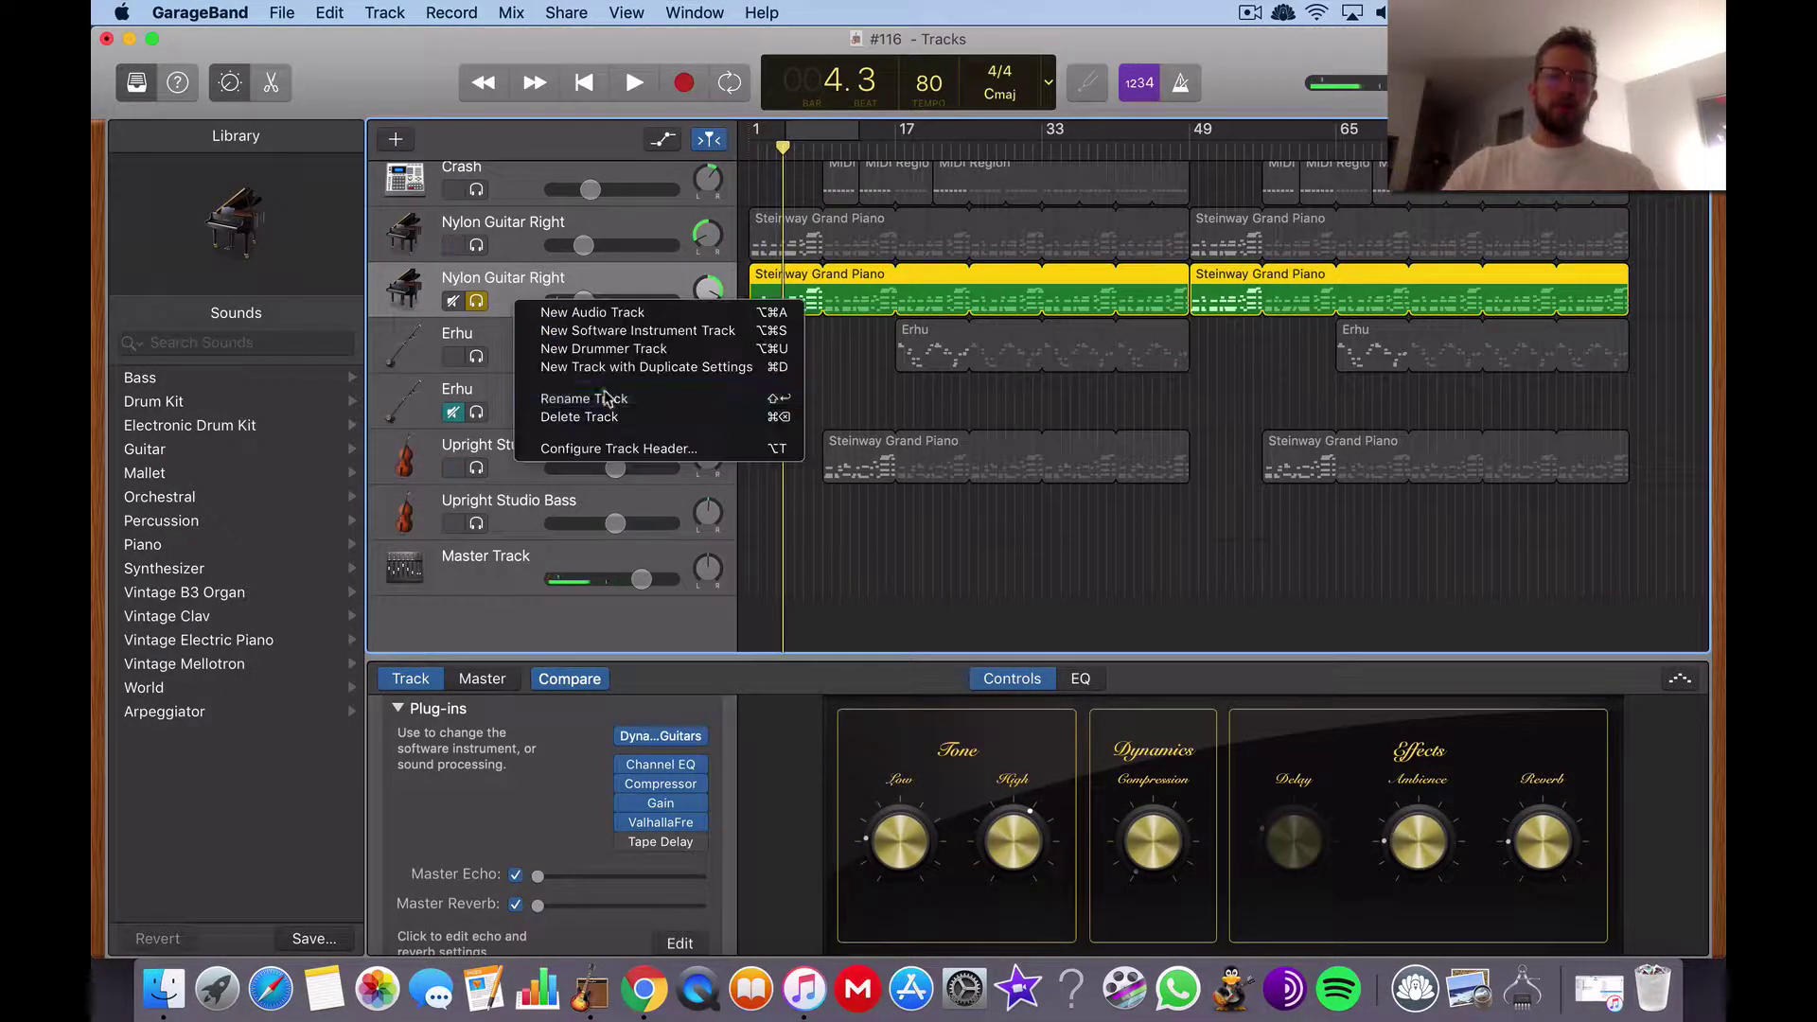
pyautogui.click(616, 367)
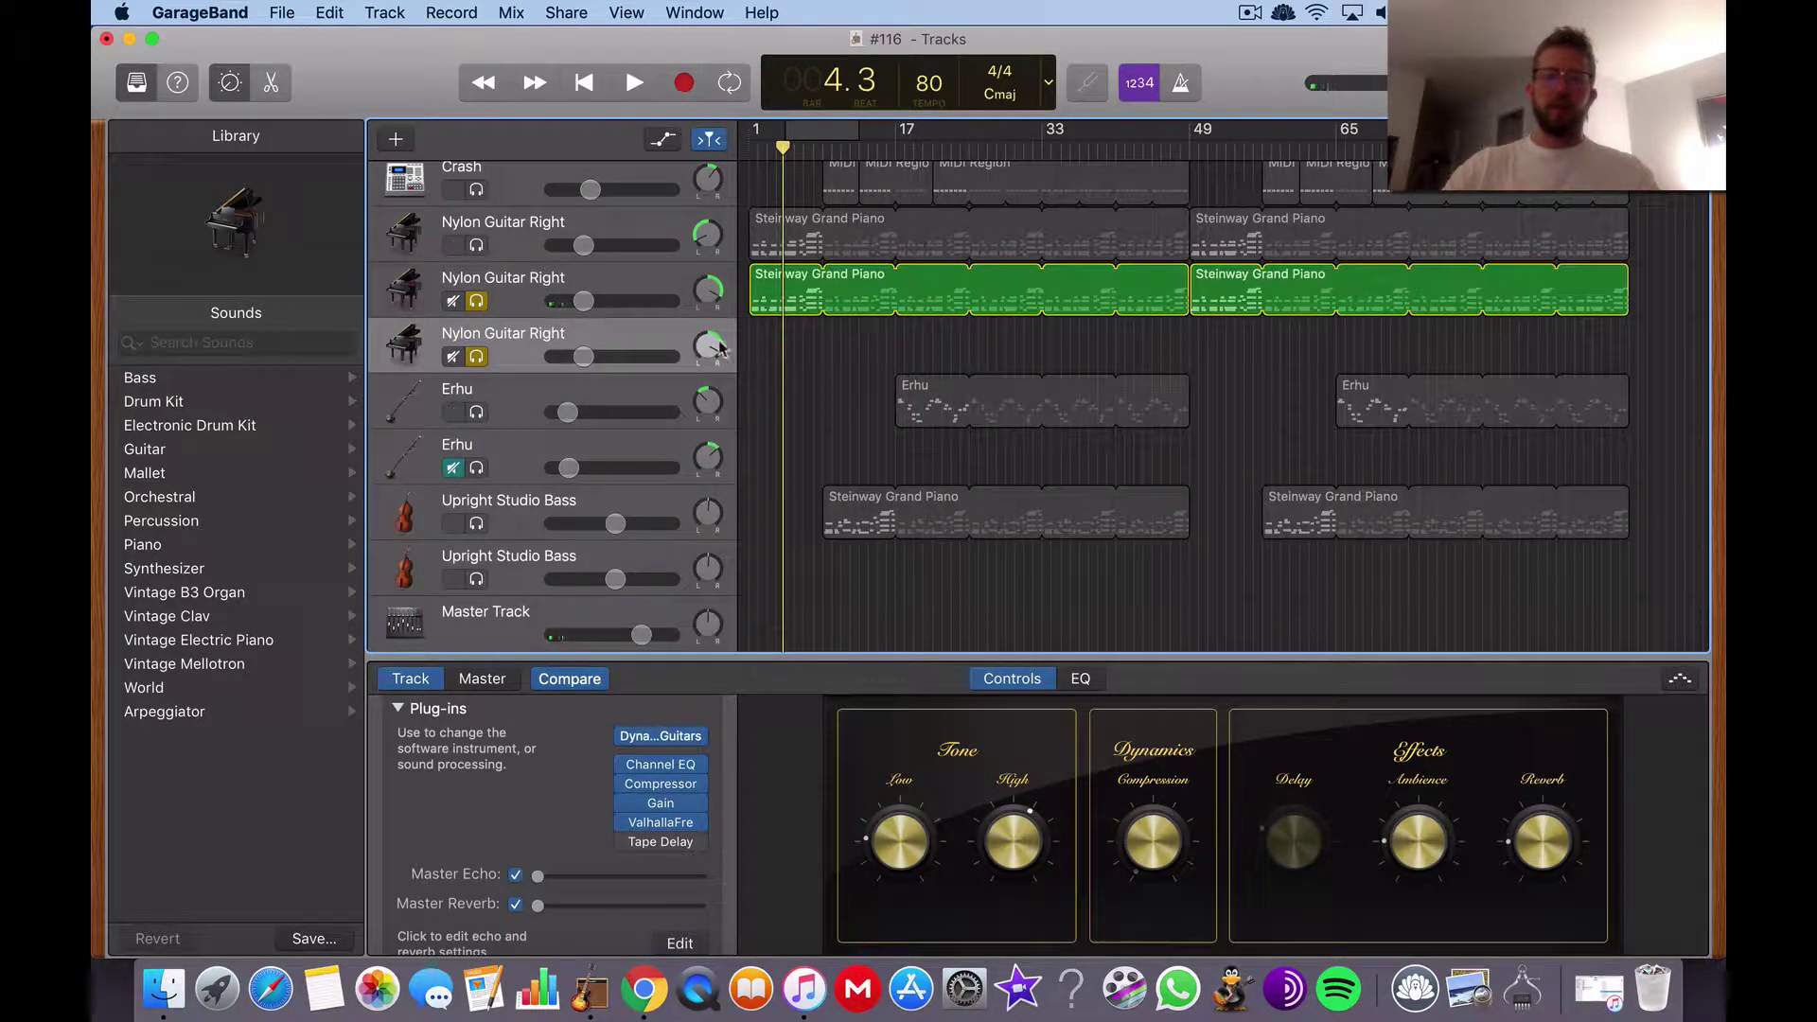
pyautogui.moveTo(721, 352)
pyautogui.moveTo(708, 346); pyautogui.dragTo(708, 391)
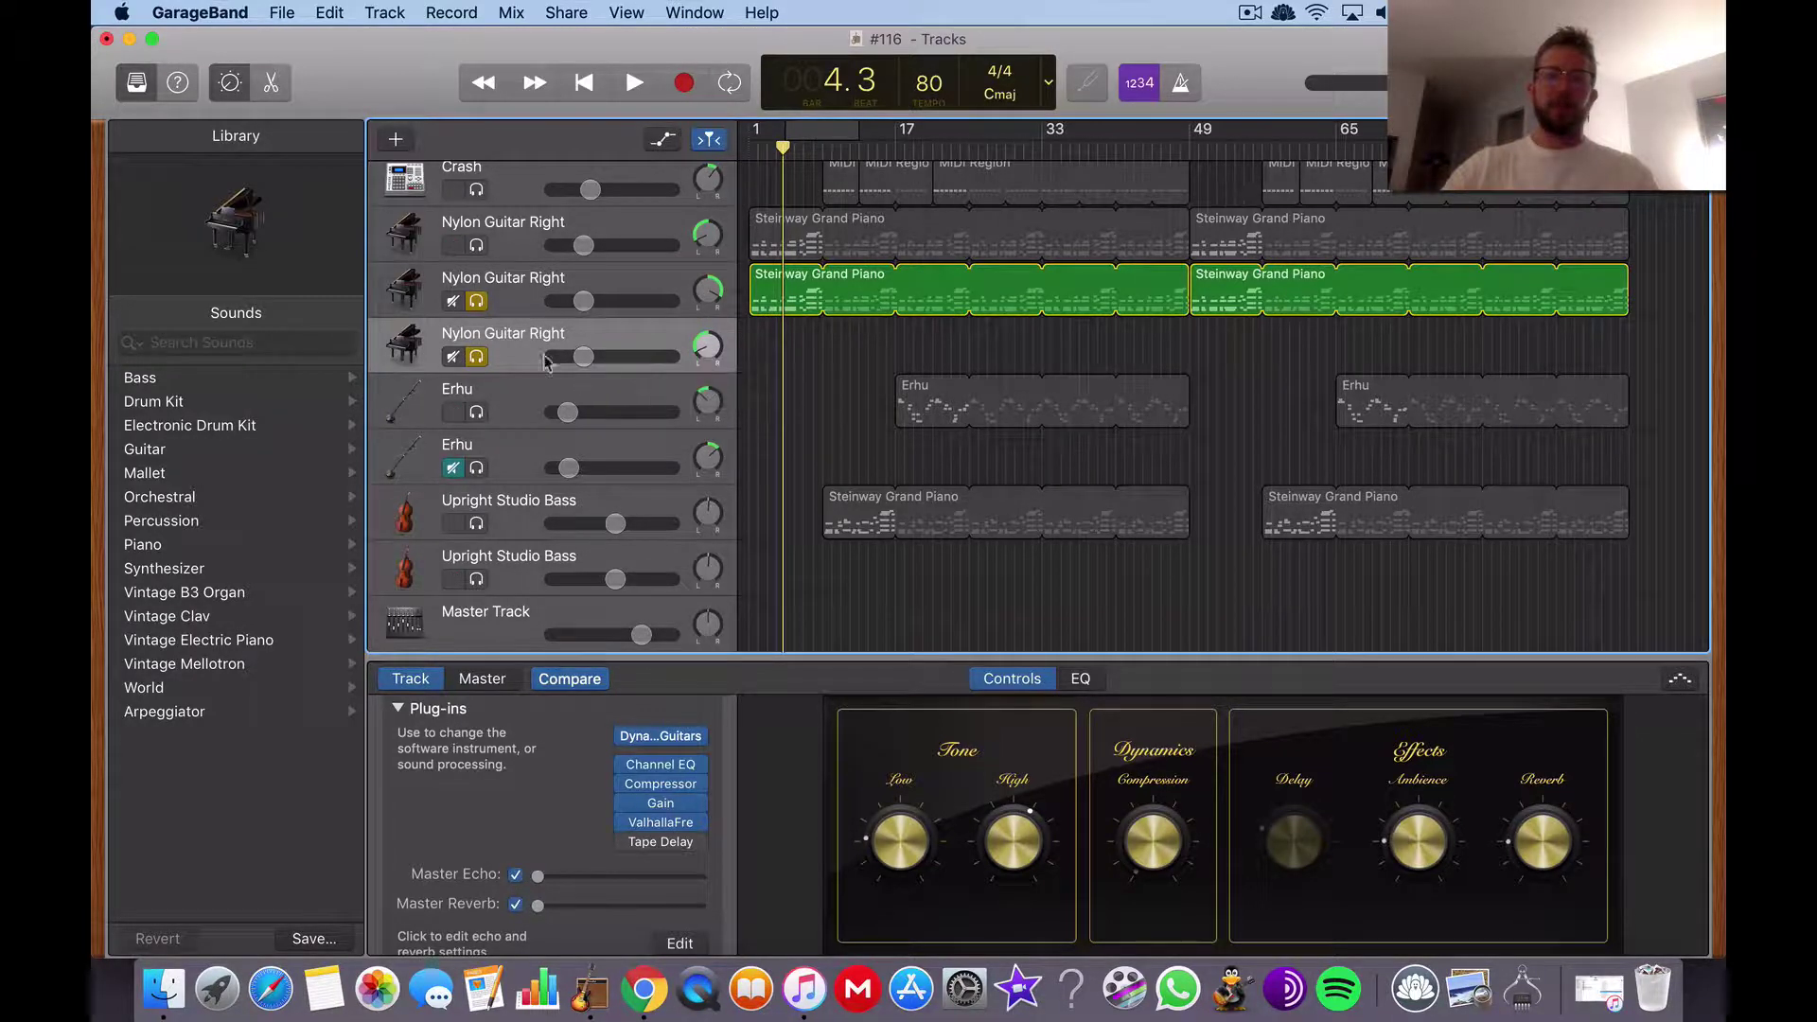
# Turn off the Compressor plug-in on the duplicated track and compare its plug-in list with the original track's
pyautogui.click(623, 785)
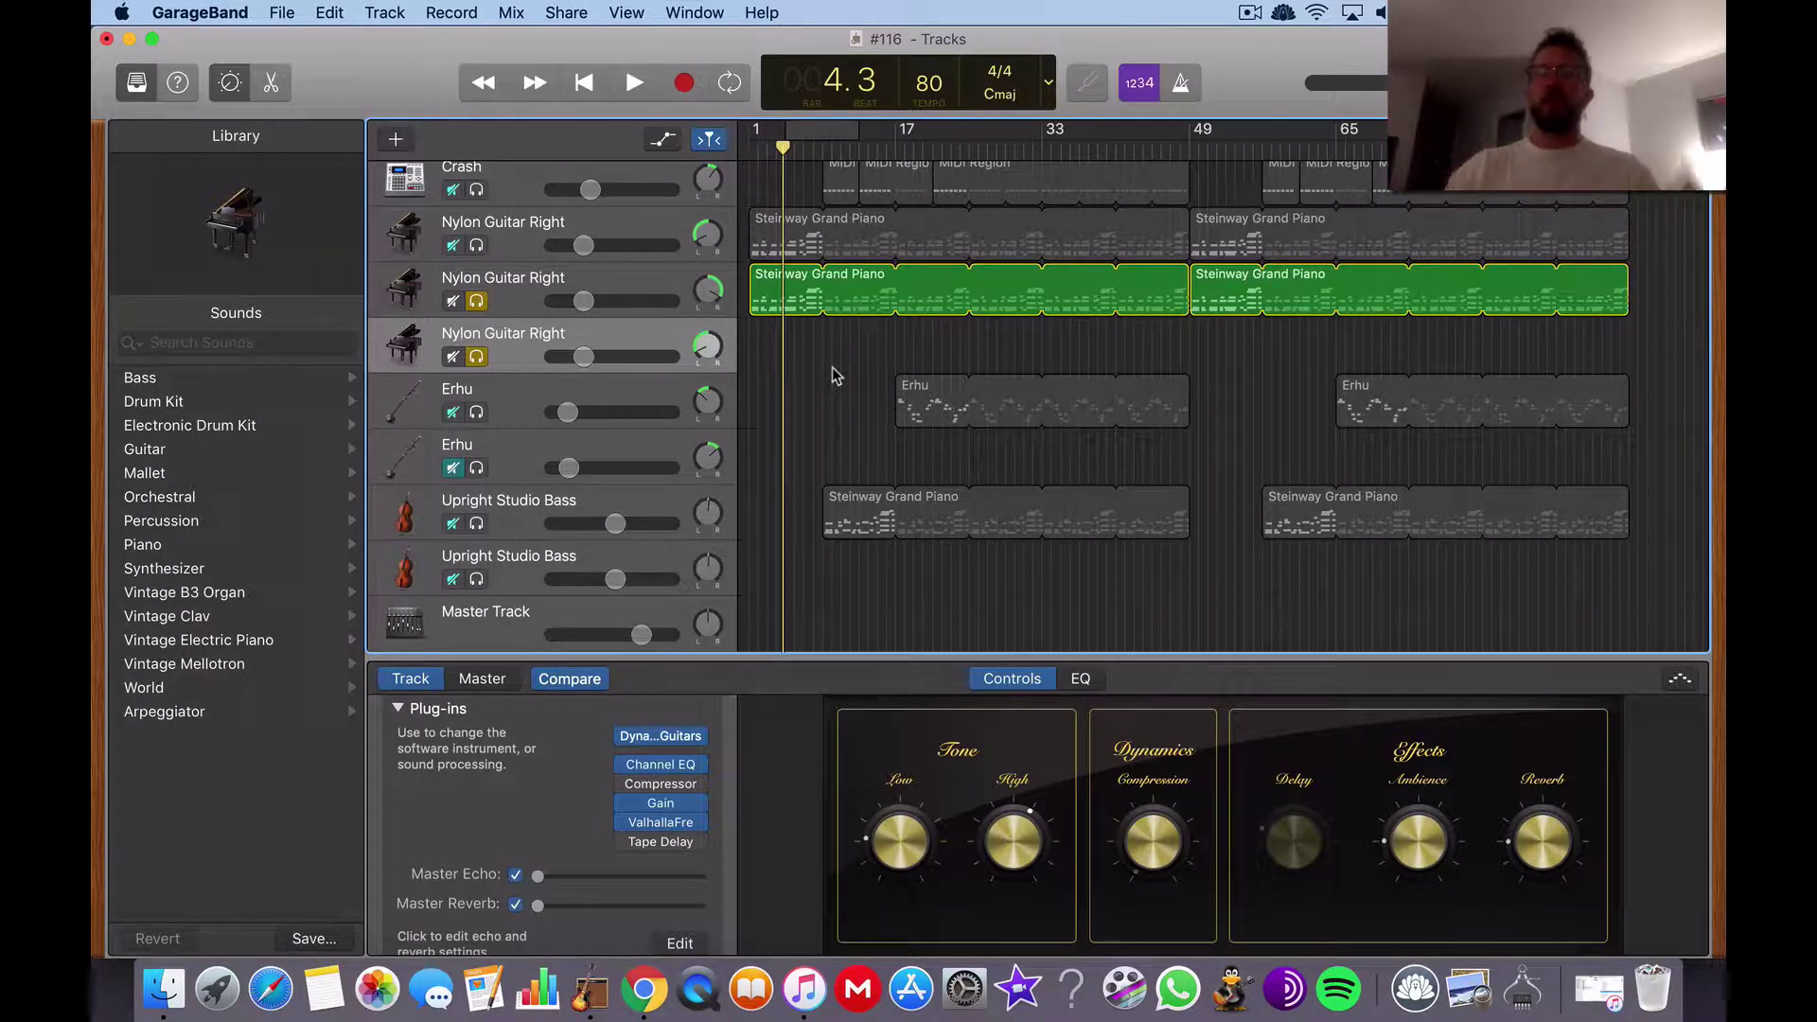
pyautogui.click(803, 305)
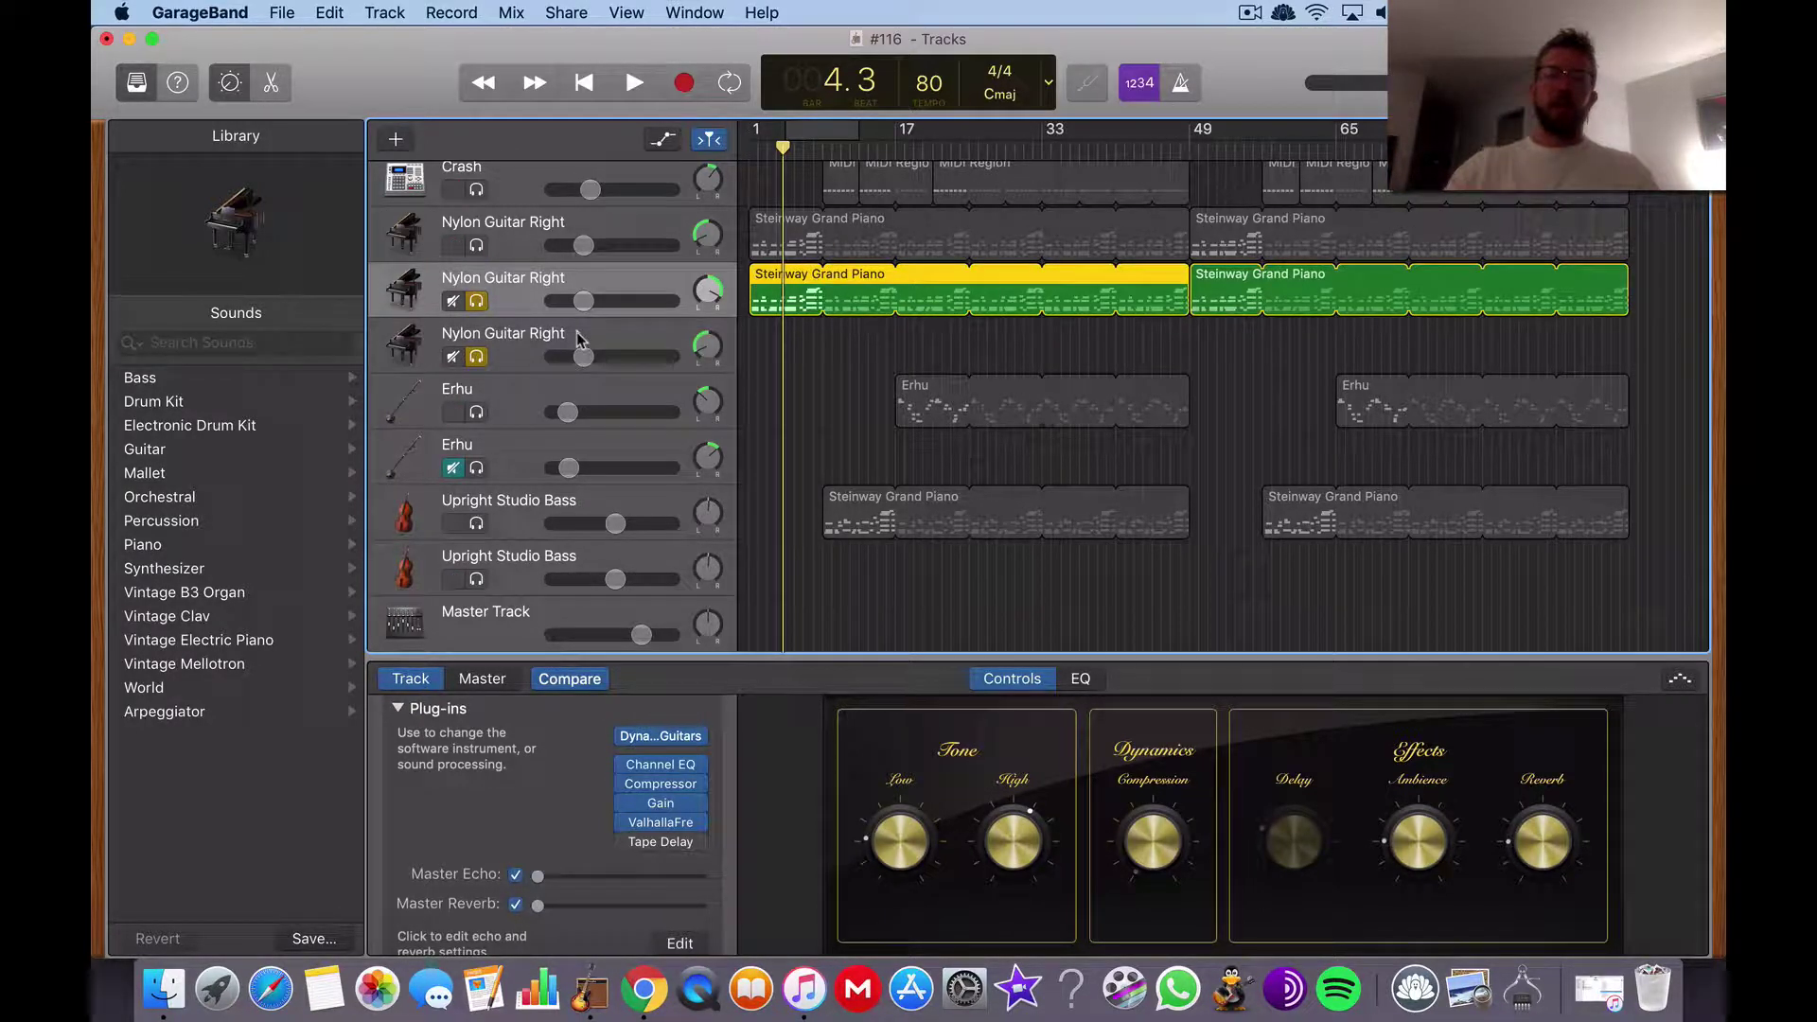
pyautogui.click(835, 368)
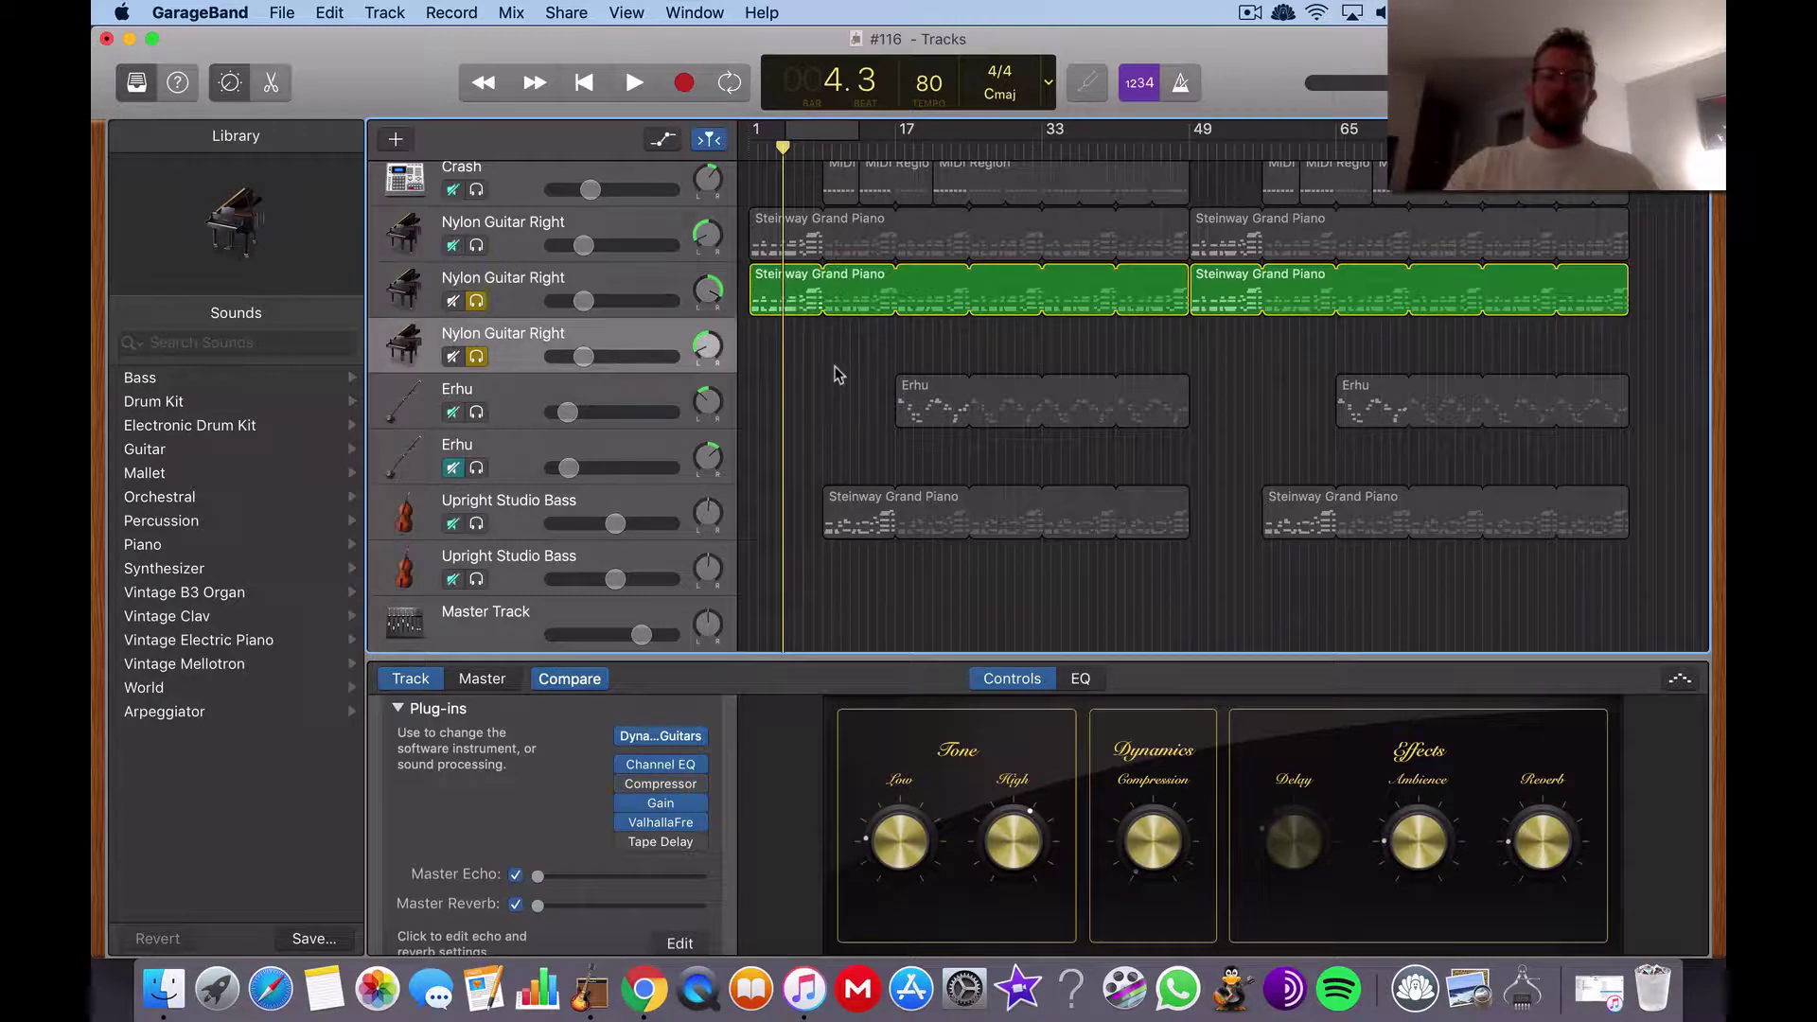
# Paste the copied piano region onto the duplicated Nylon Guitar Right track and move it to start at bar 1
pyautogui.press('super+v')
pyautogui.moveTo(846, 345); pyautogui.dragTo(814, 352)
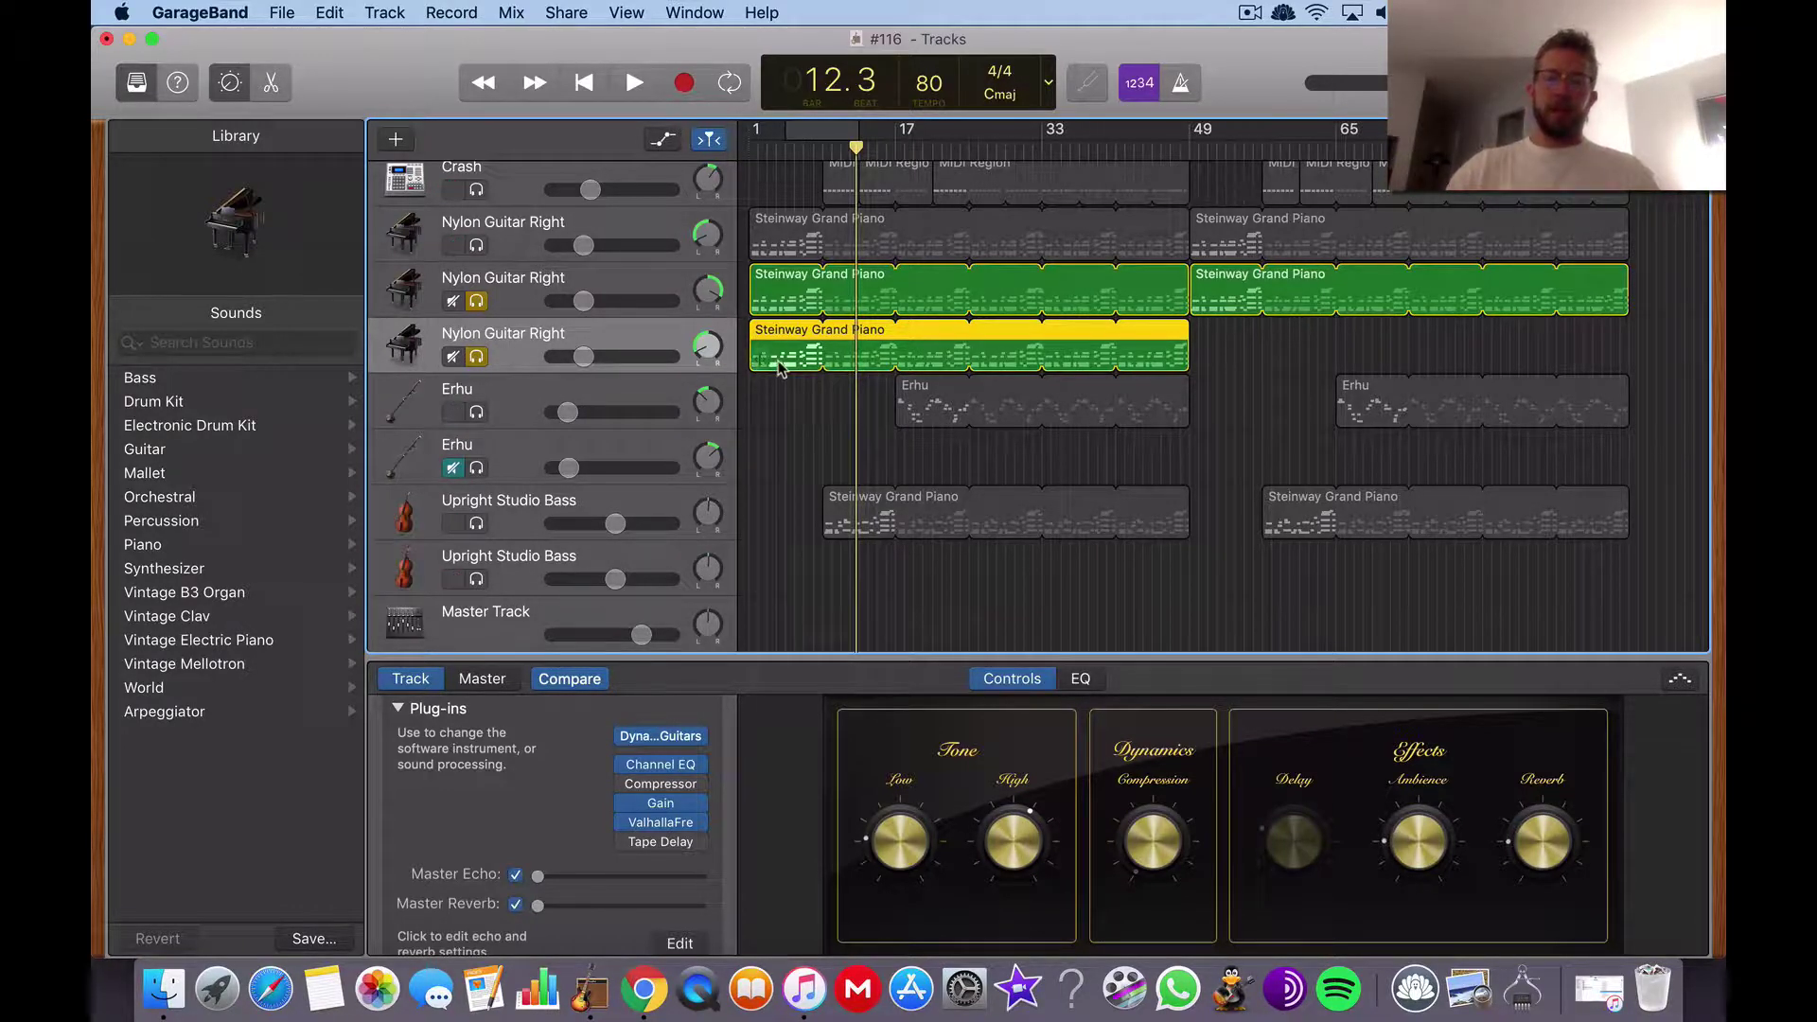
# Delete the pasted region and the duplicated Nylon Guitar Right track, and turn off solo on the remaining one
pyautogui.press('Delete')
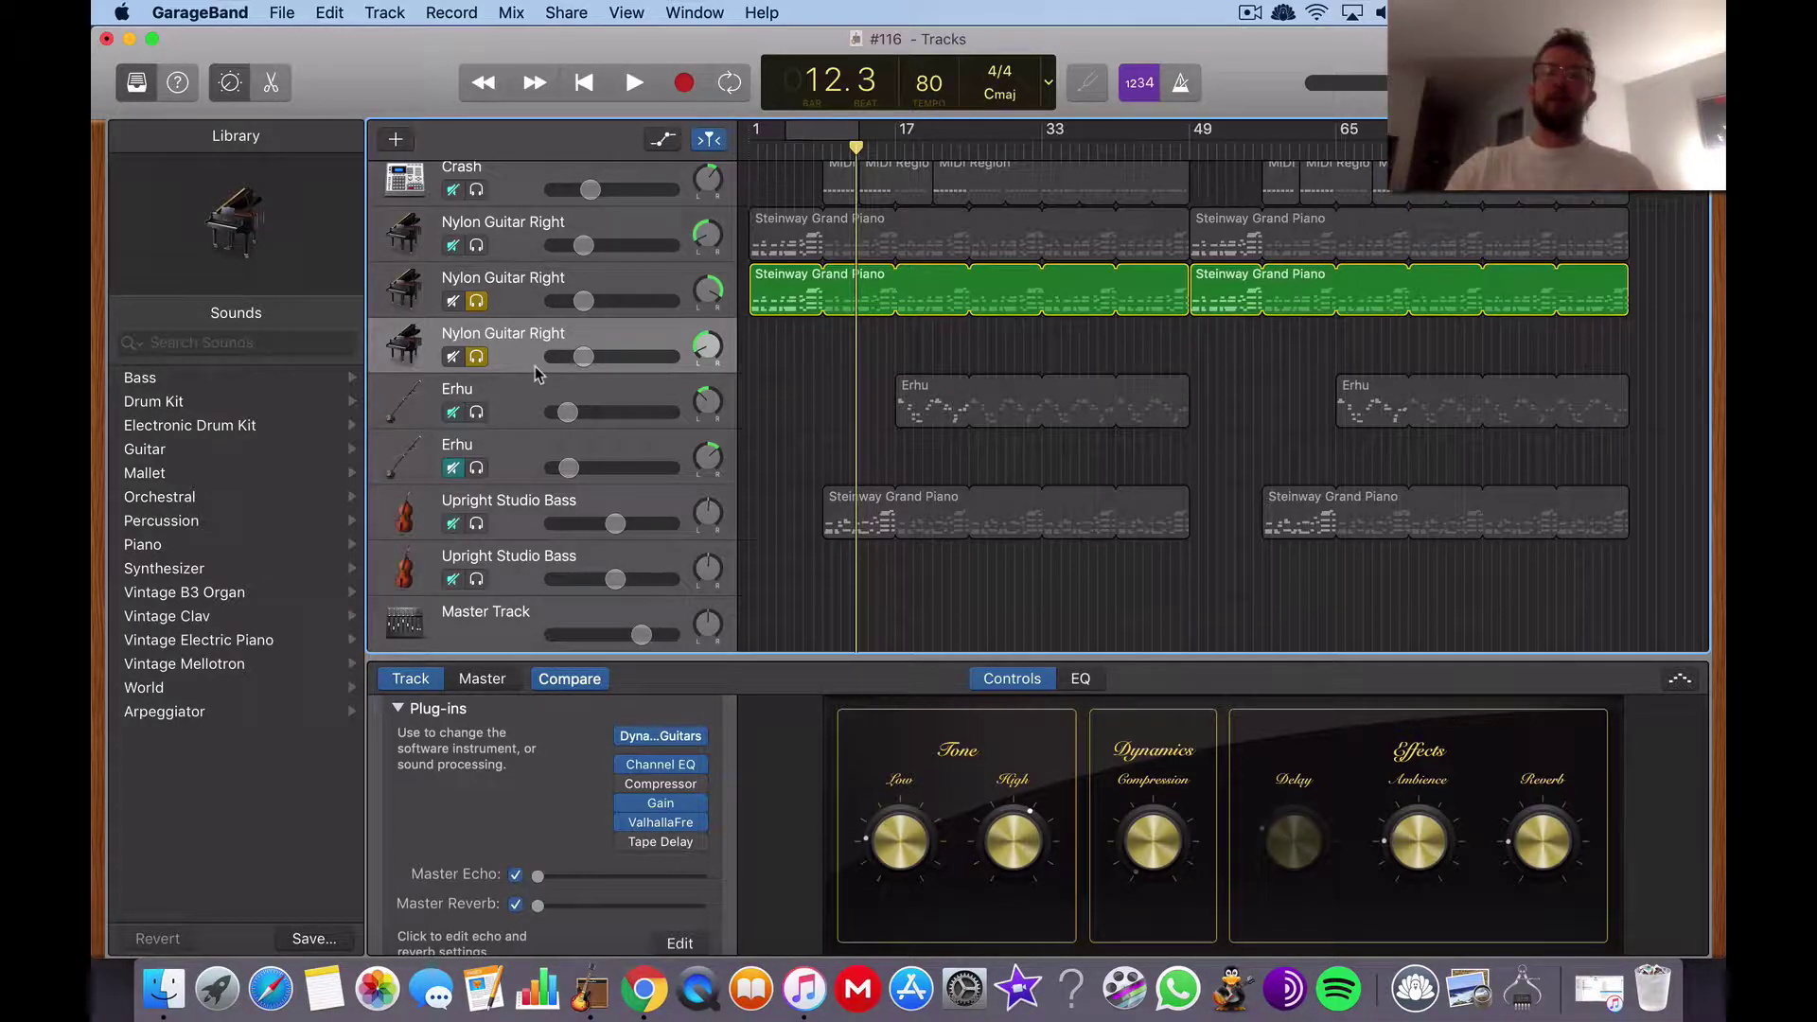
pyautogui.press('super+BackSpace')
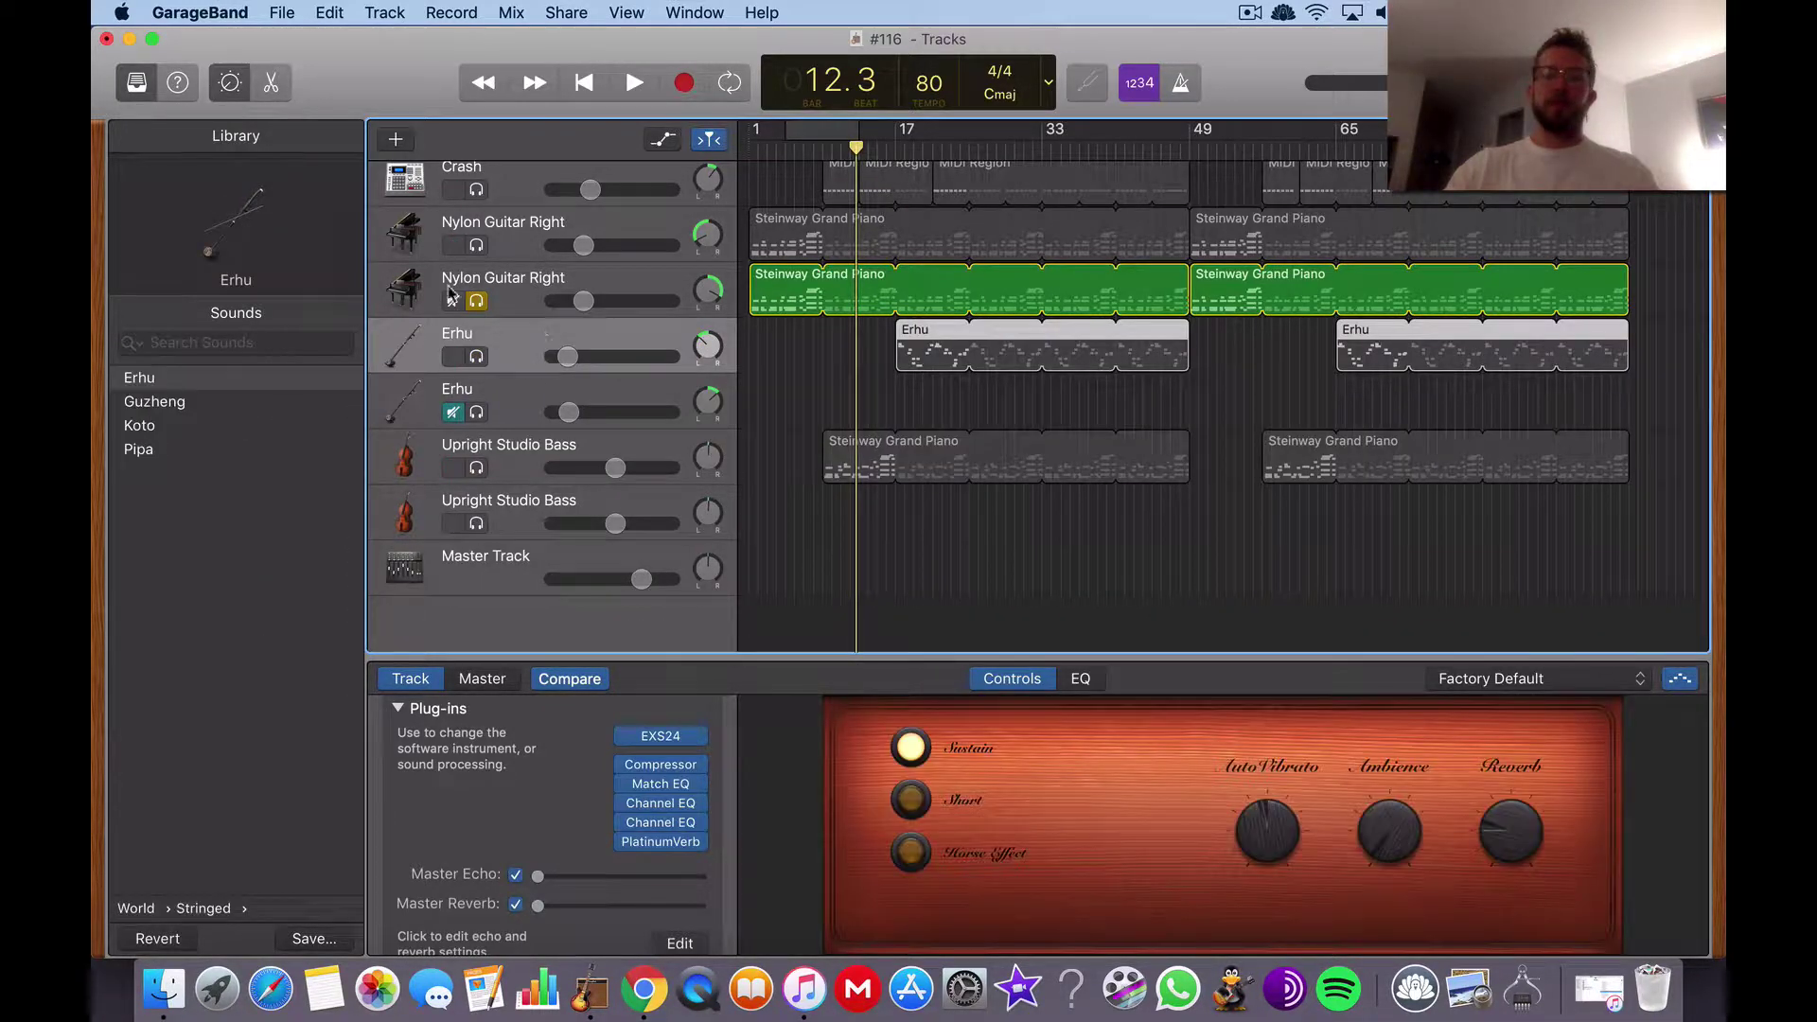
pyautogui.click(477, 301)
pyautogui.click(782, 413)
pyautogui.scroll(10, 785, 383)
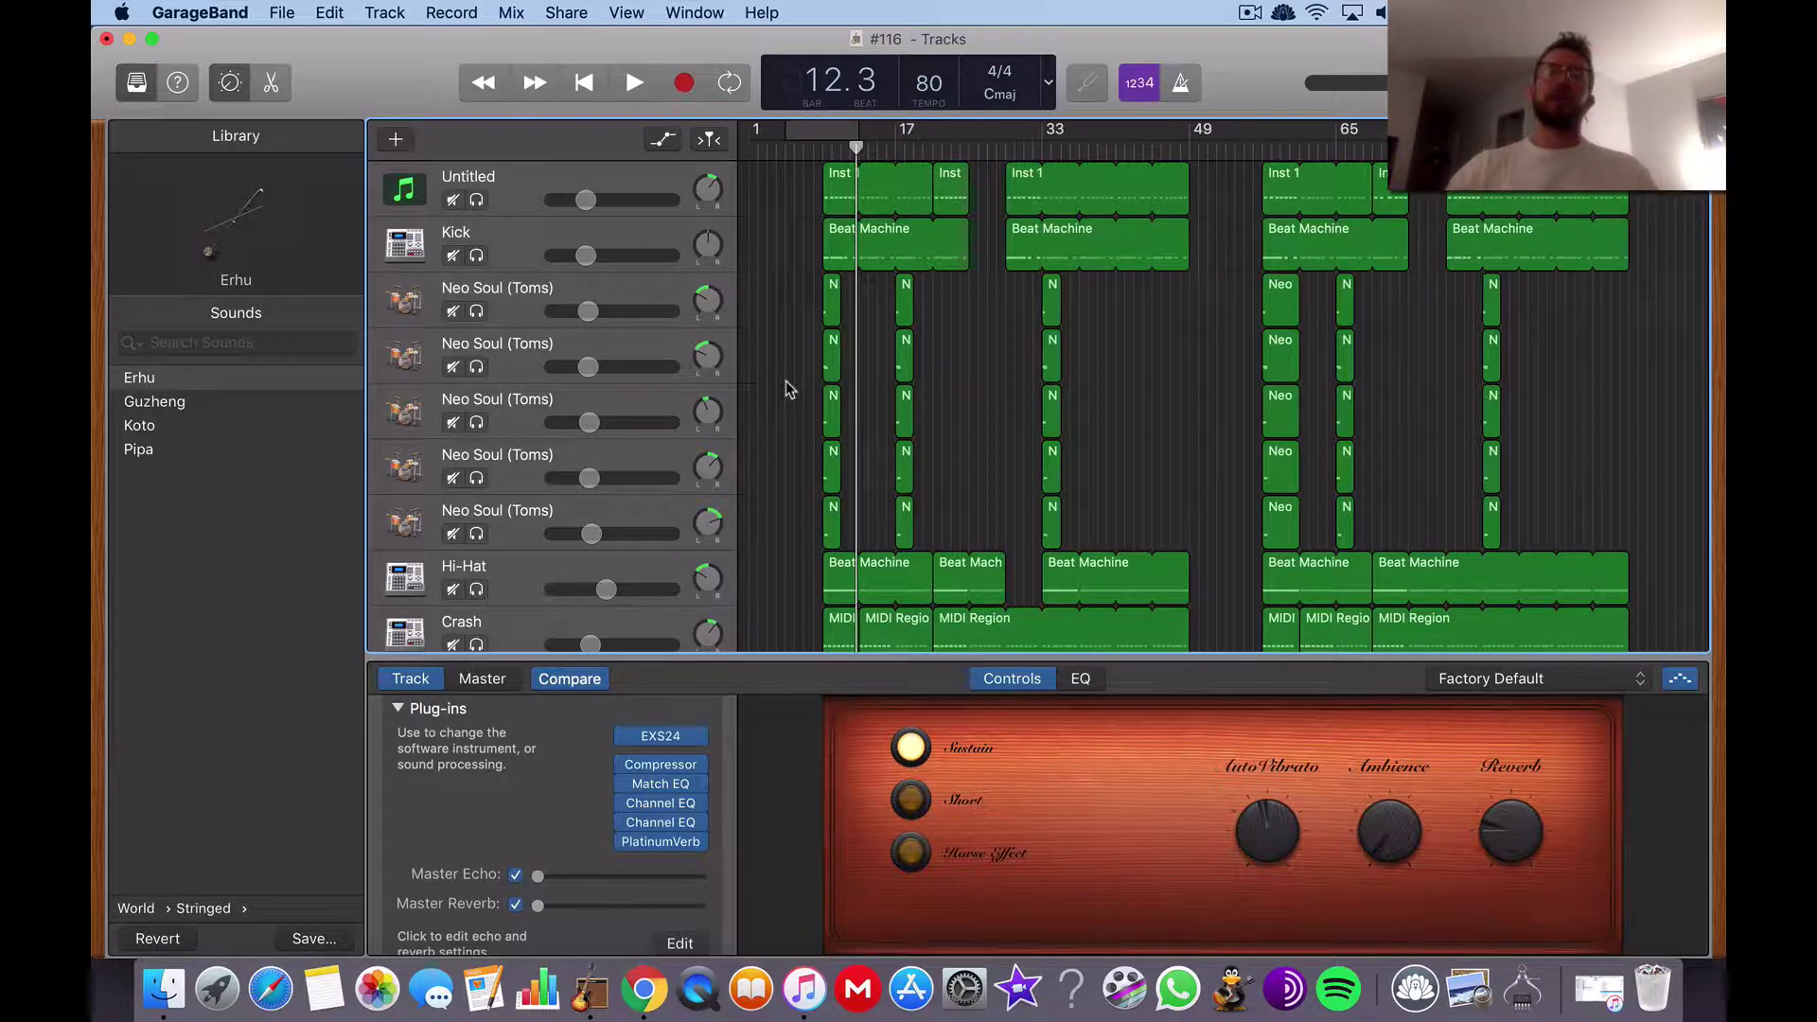
pyautogui.scroll(2, 786, 380)
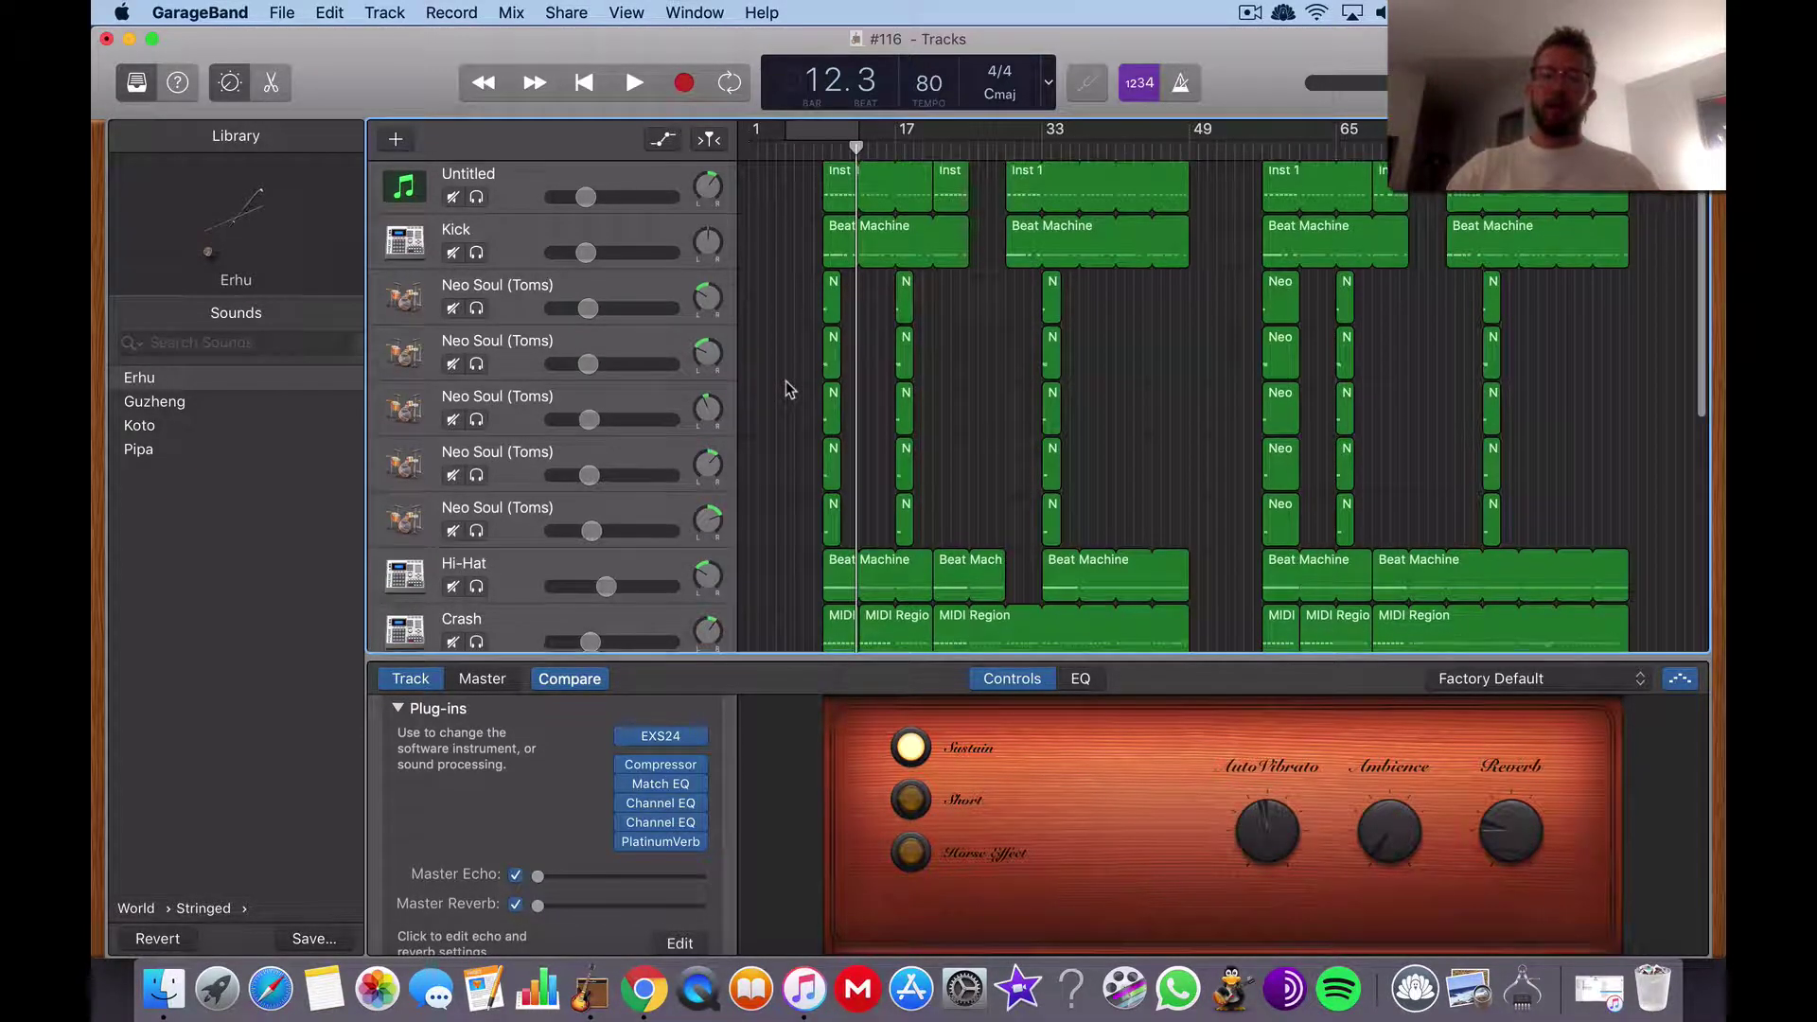
pyautogui.scroll(-10, 785, 388)
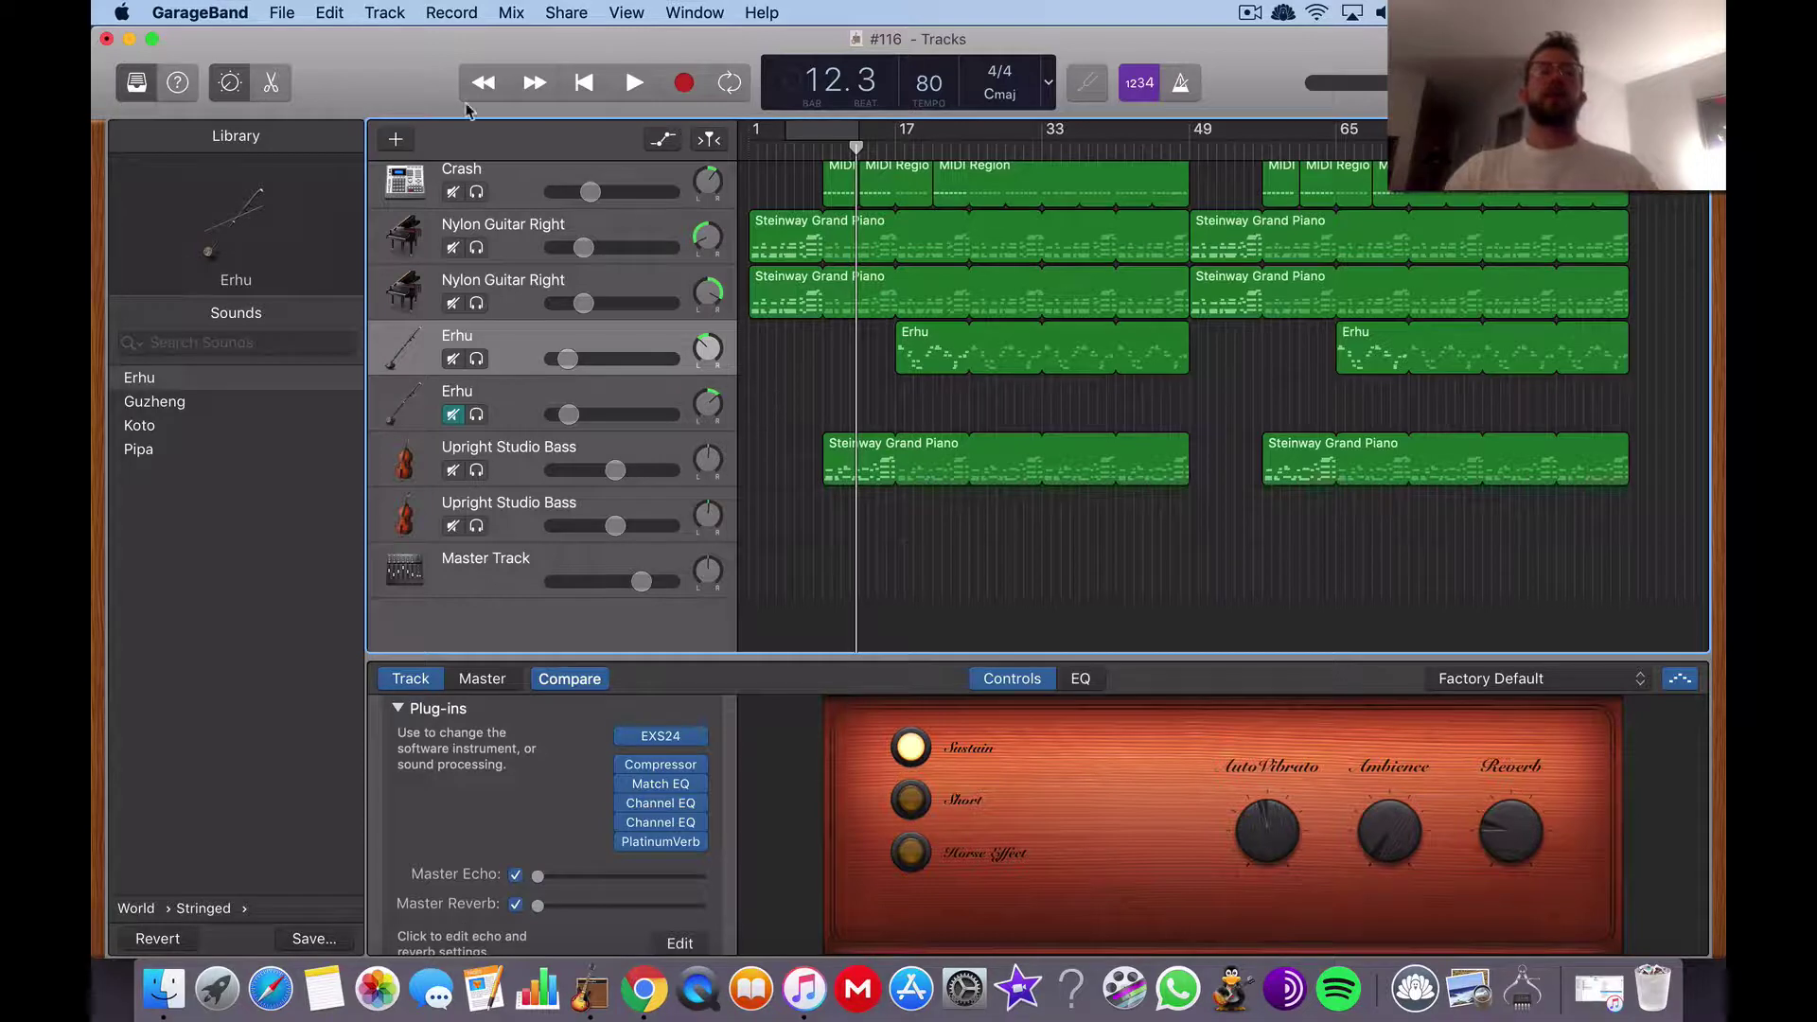
# Minimize GarageBand to return to the article in Chrome and review the background explanation in the Use Parallel Compression section
pyautogui.click(128, 38)
pyautogui.scroll(10, 650, 444)
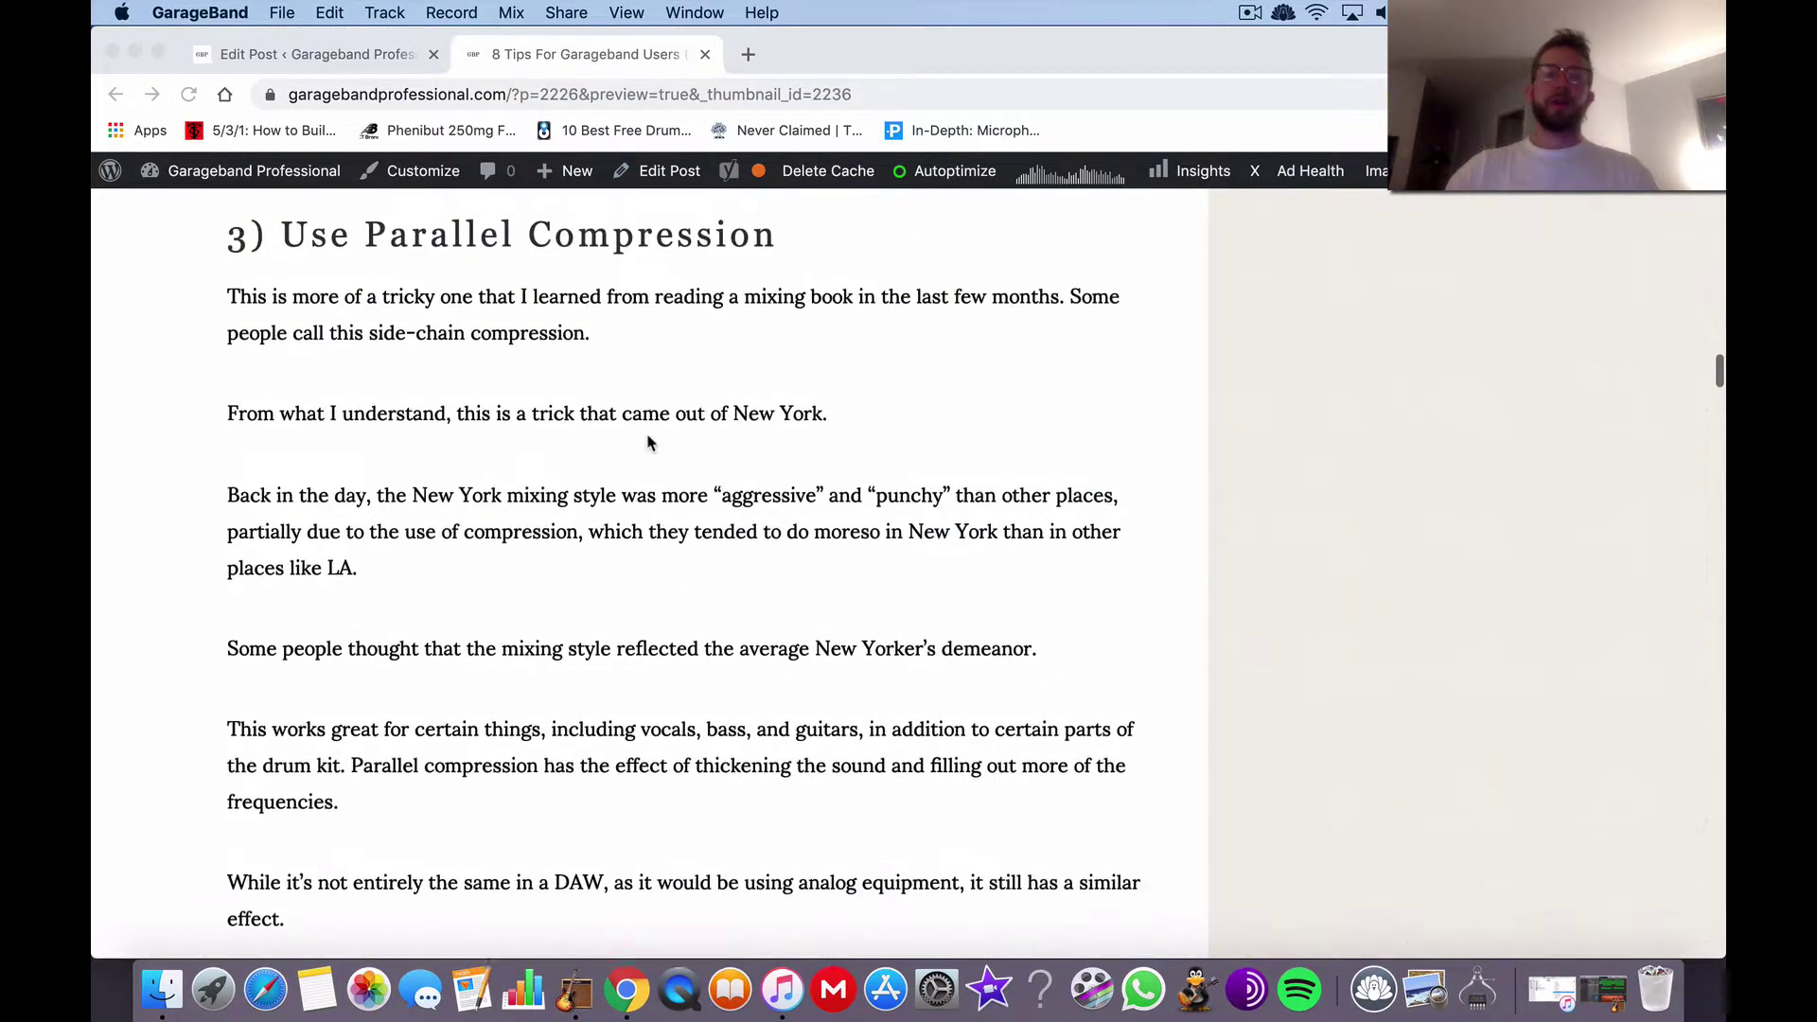
pyautogui.scroll(1, 649, 442)
pyautogui.scroll(-3, 649, 443)
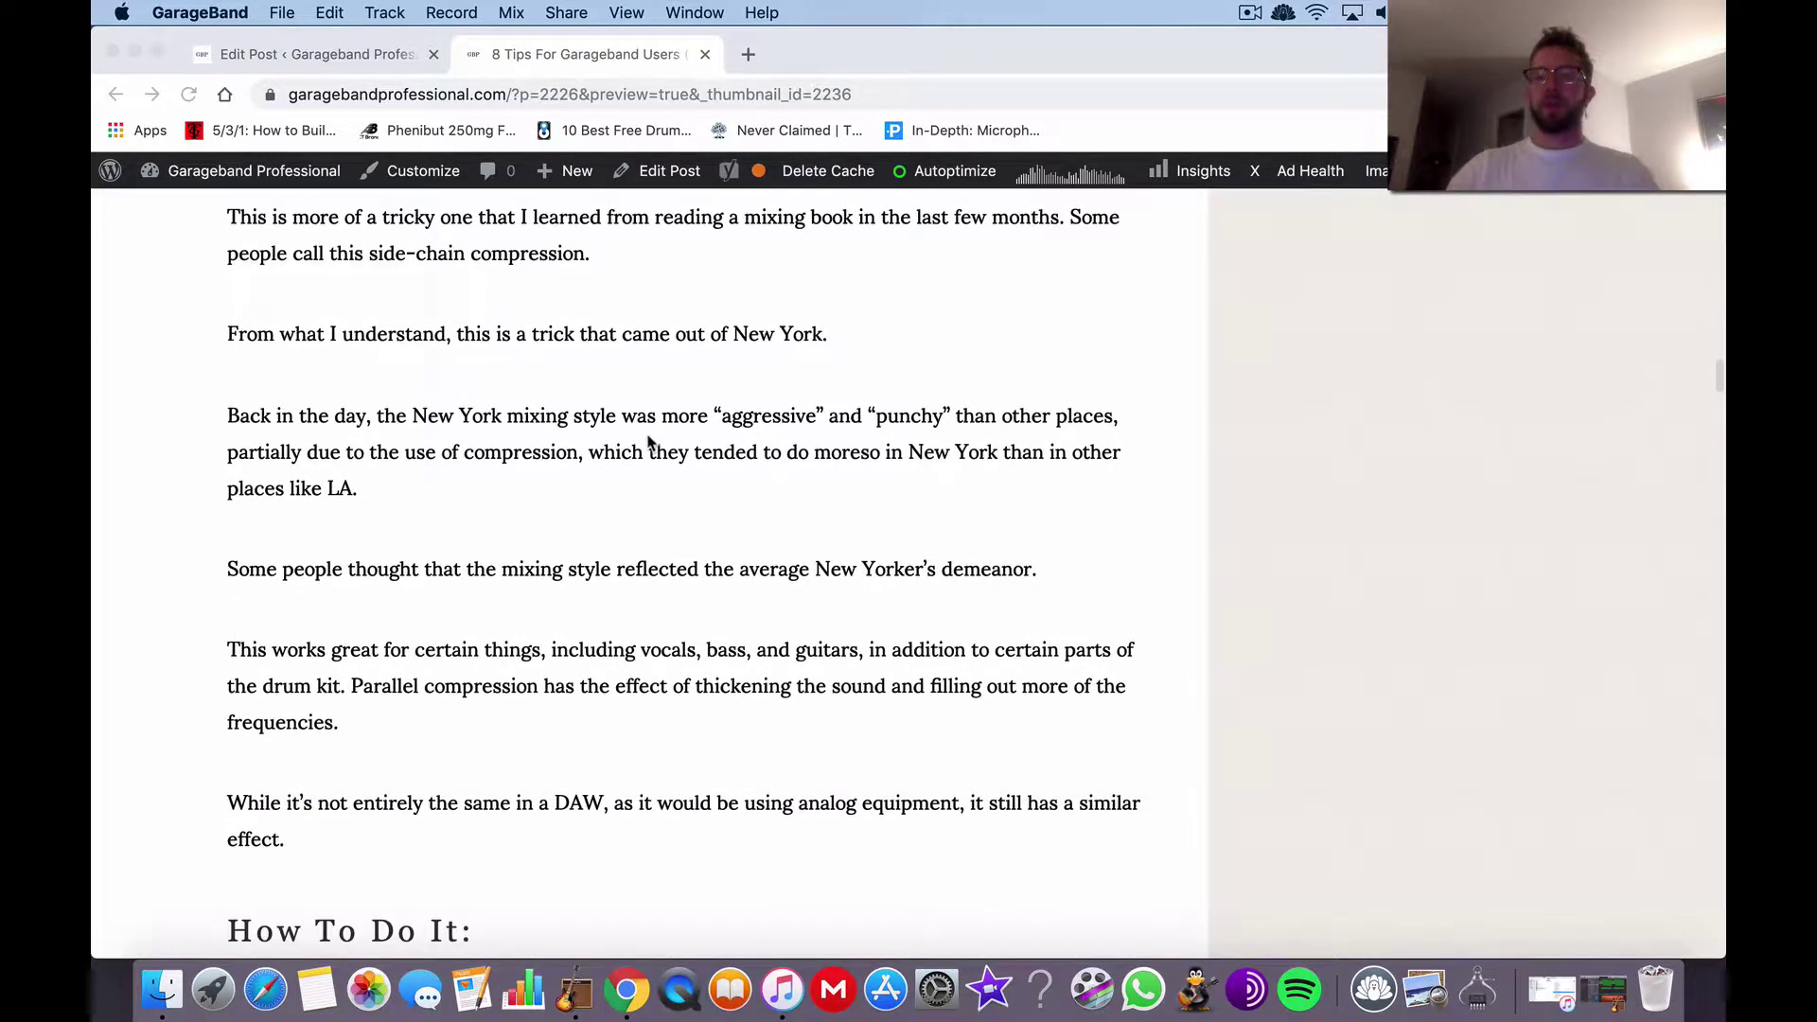
pyautogui.scroll(3, 649, 443)
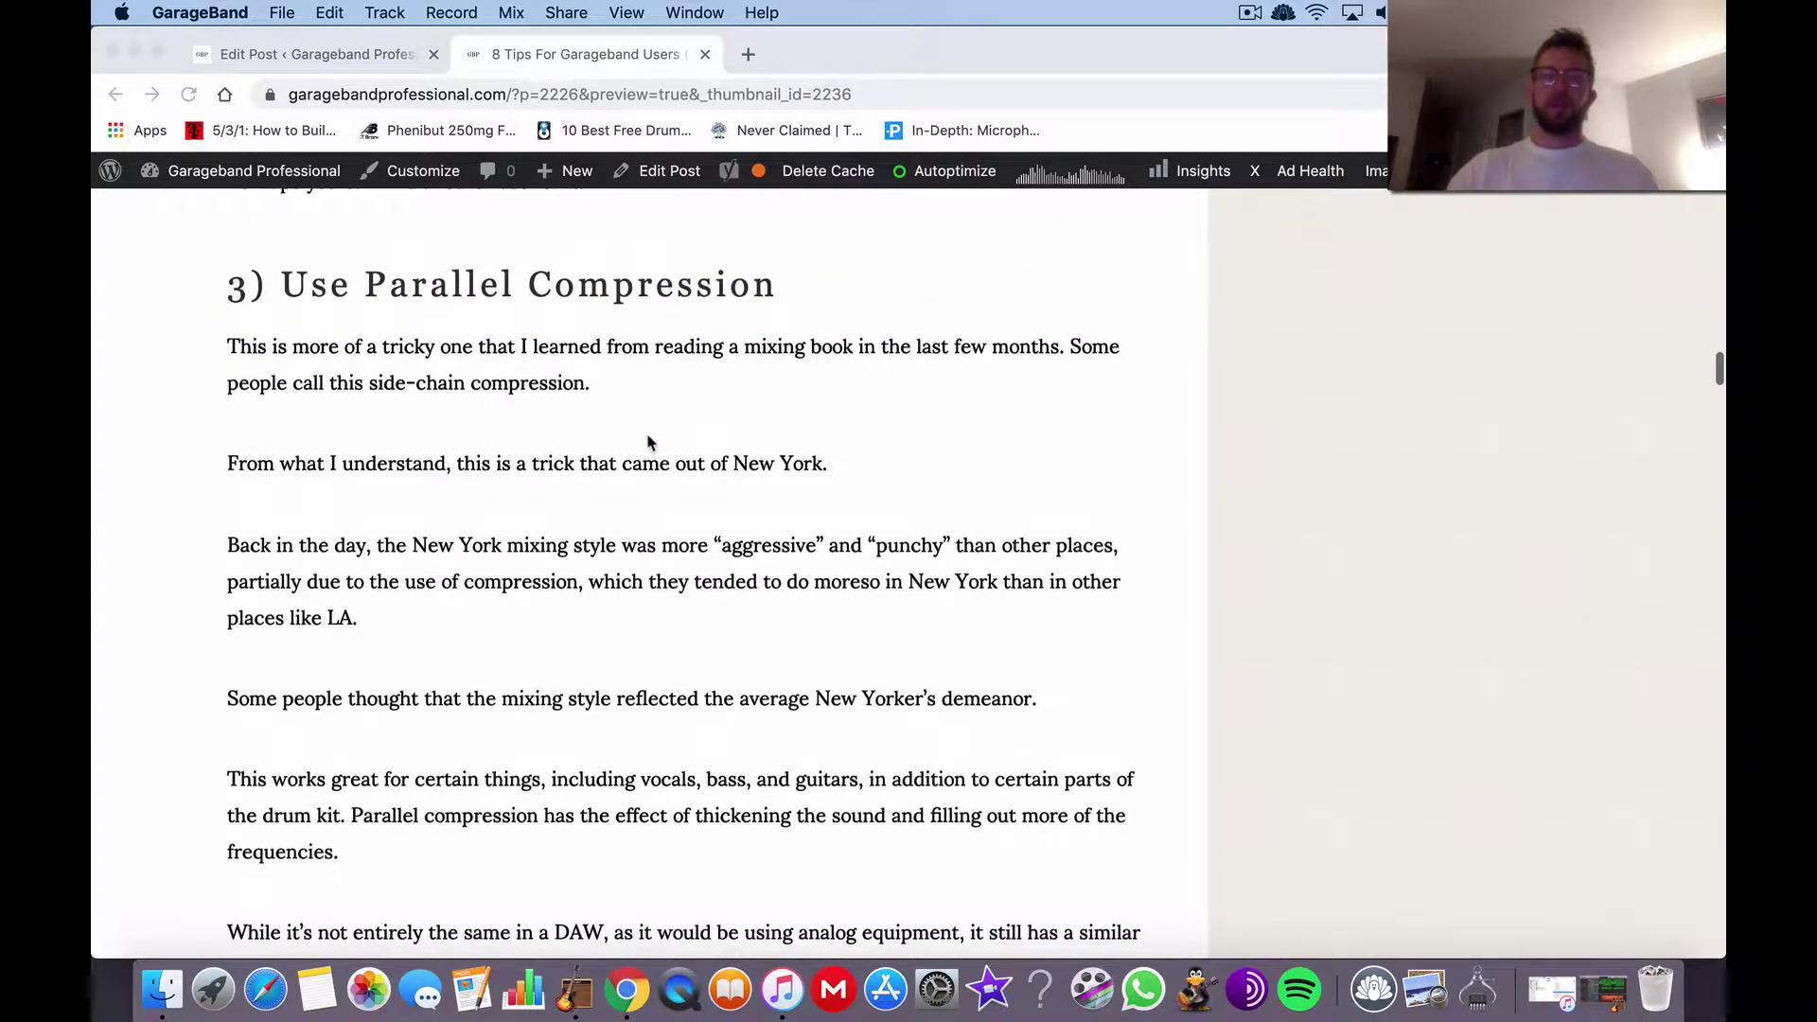
pyautogui.scroll(-12, 649, 443)
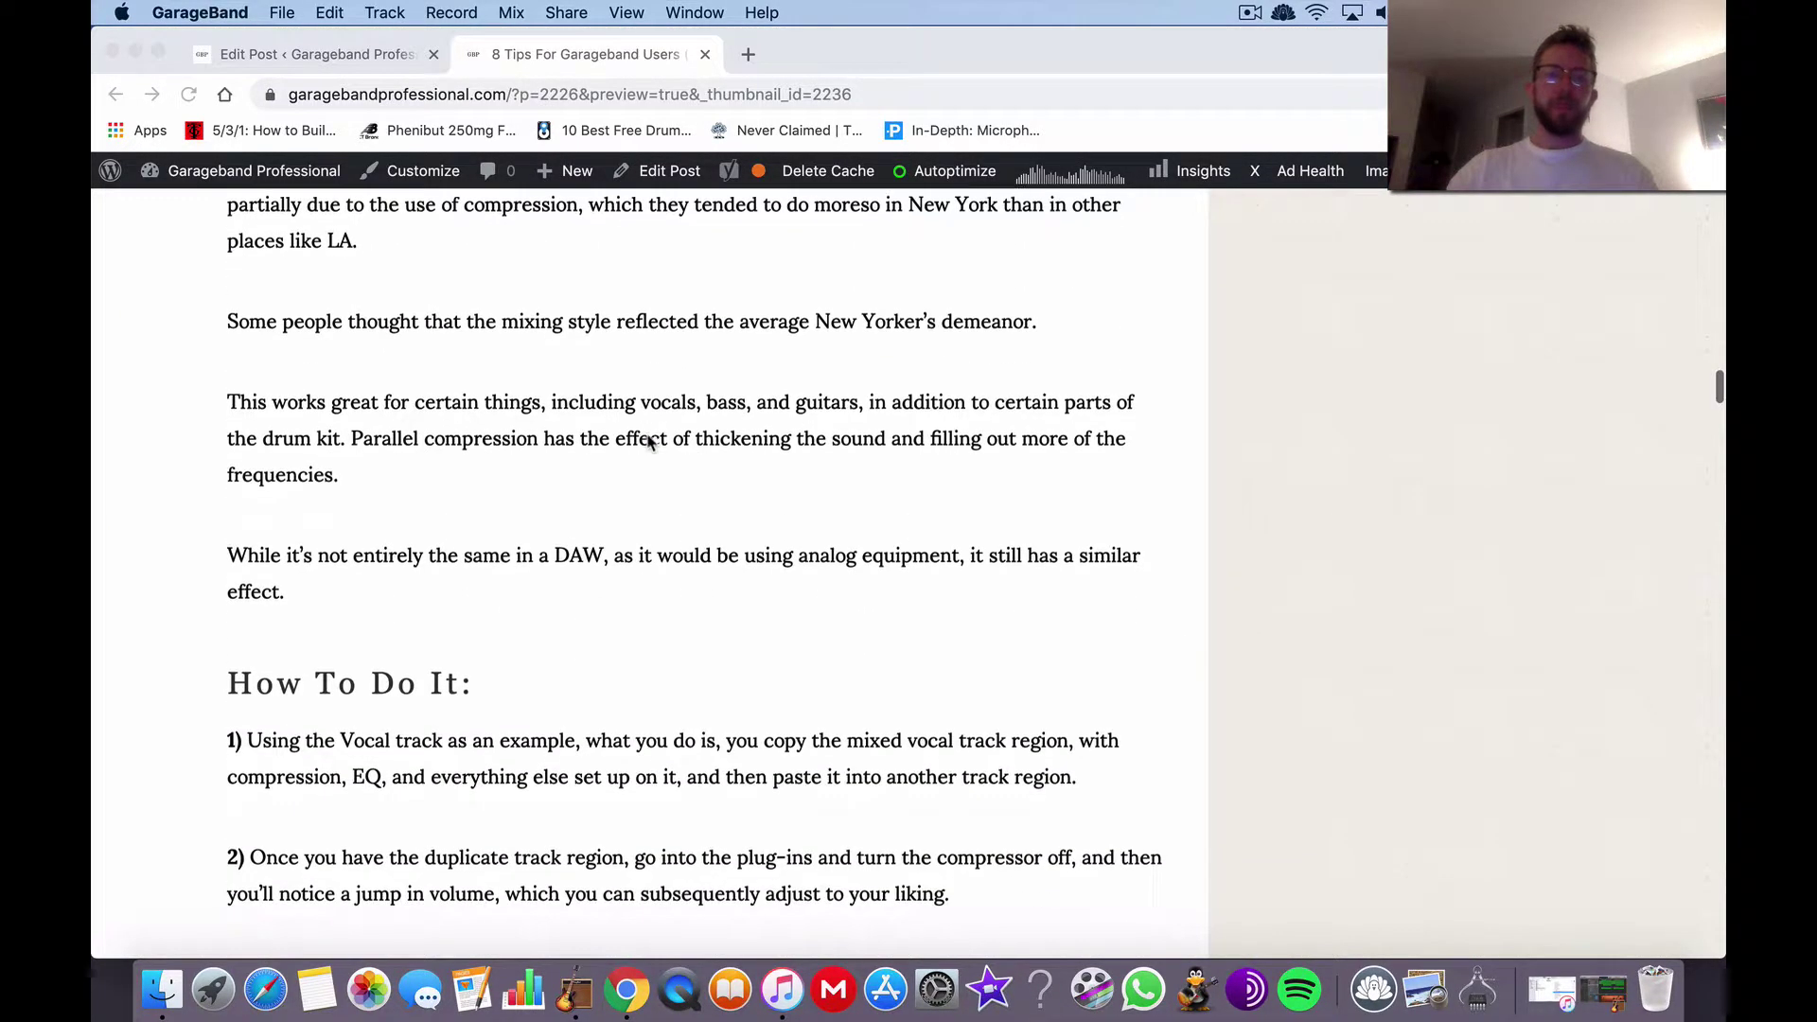
pyautogui.scroll(12, 649, 443)
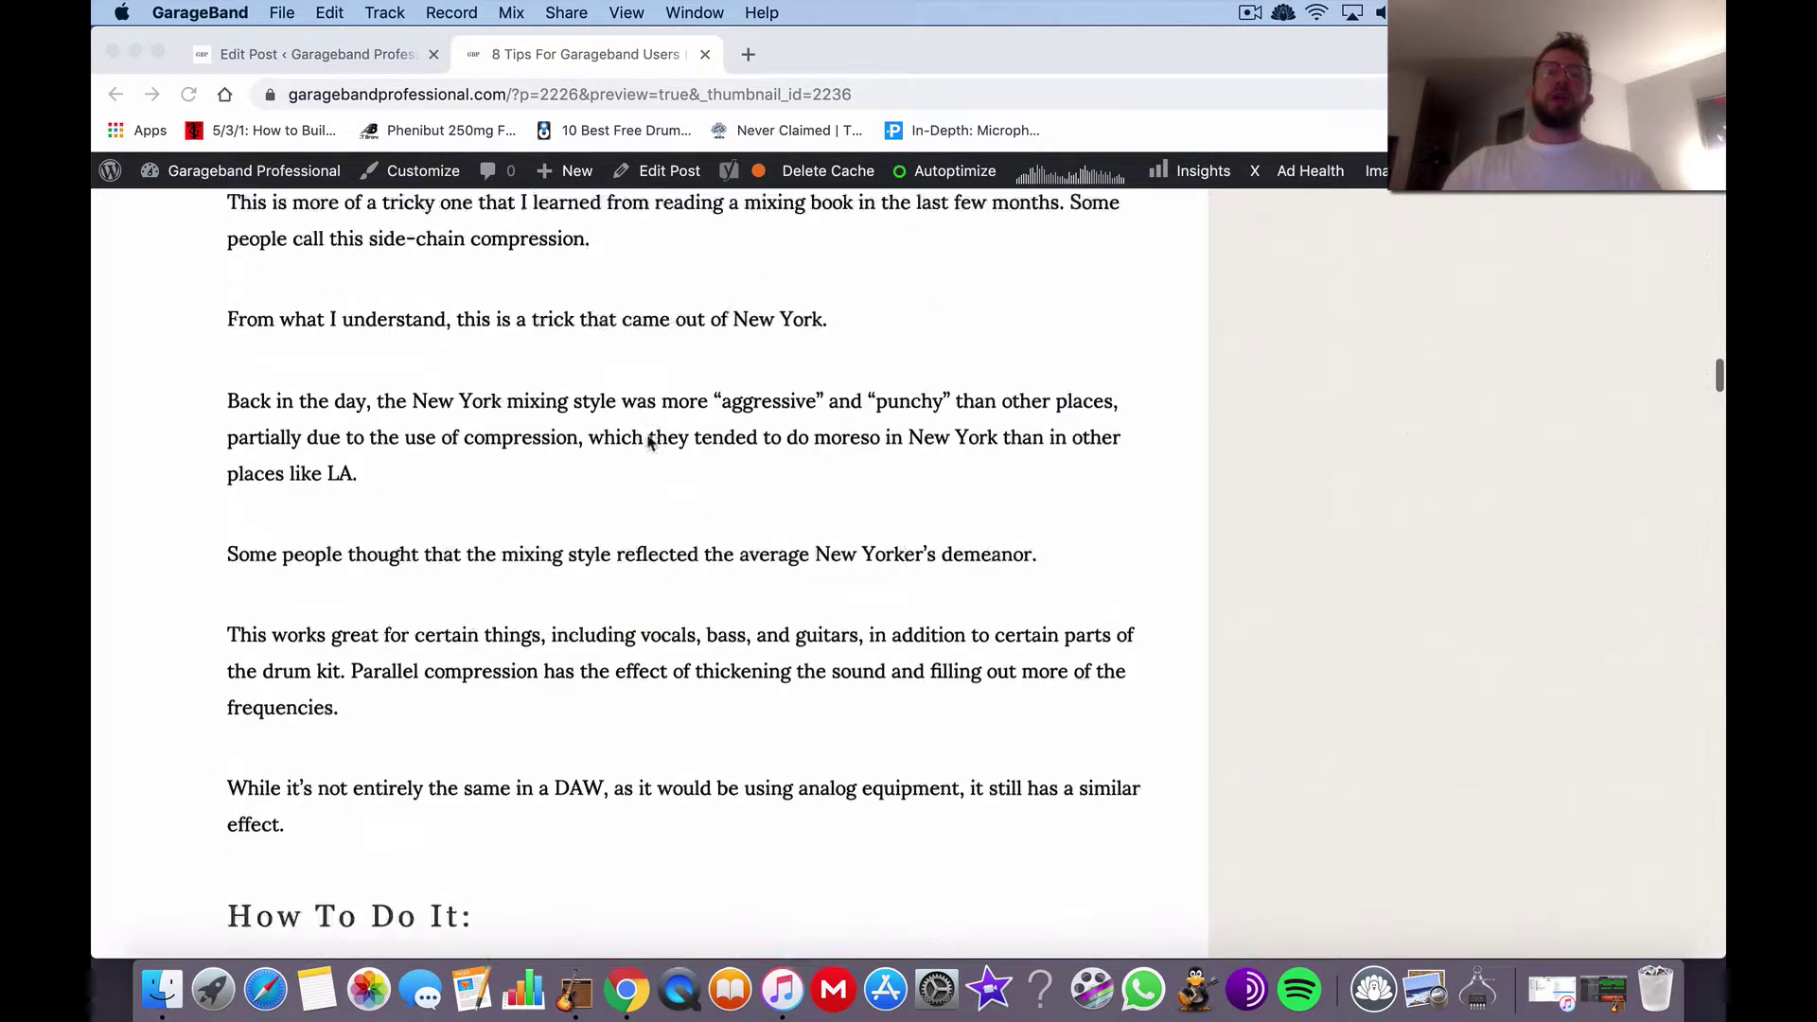
pyautogui.scroll(1, 649, 443)
pyautogui.scroll(-14, 649, 443)
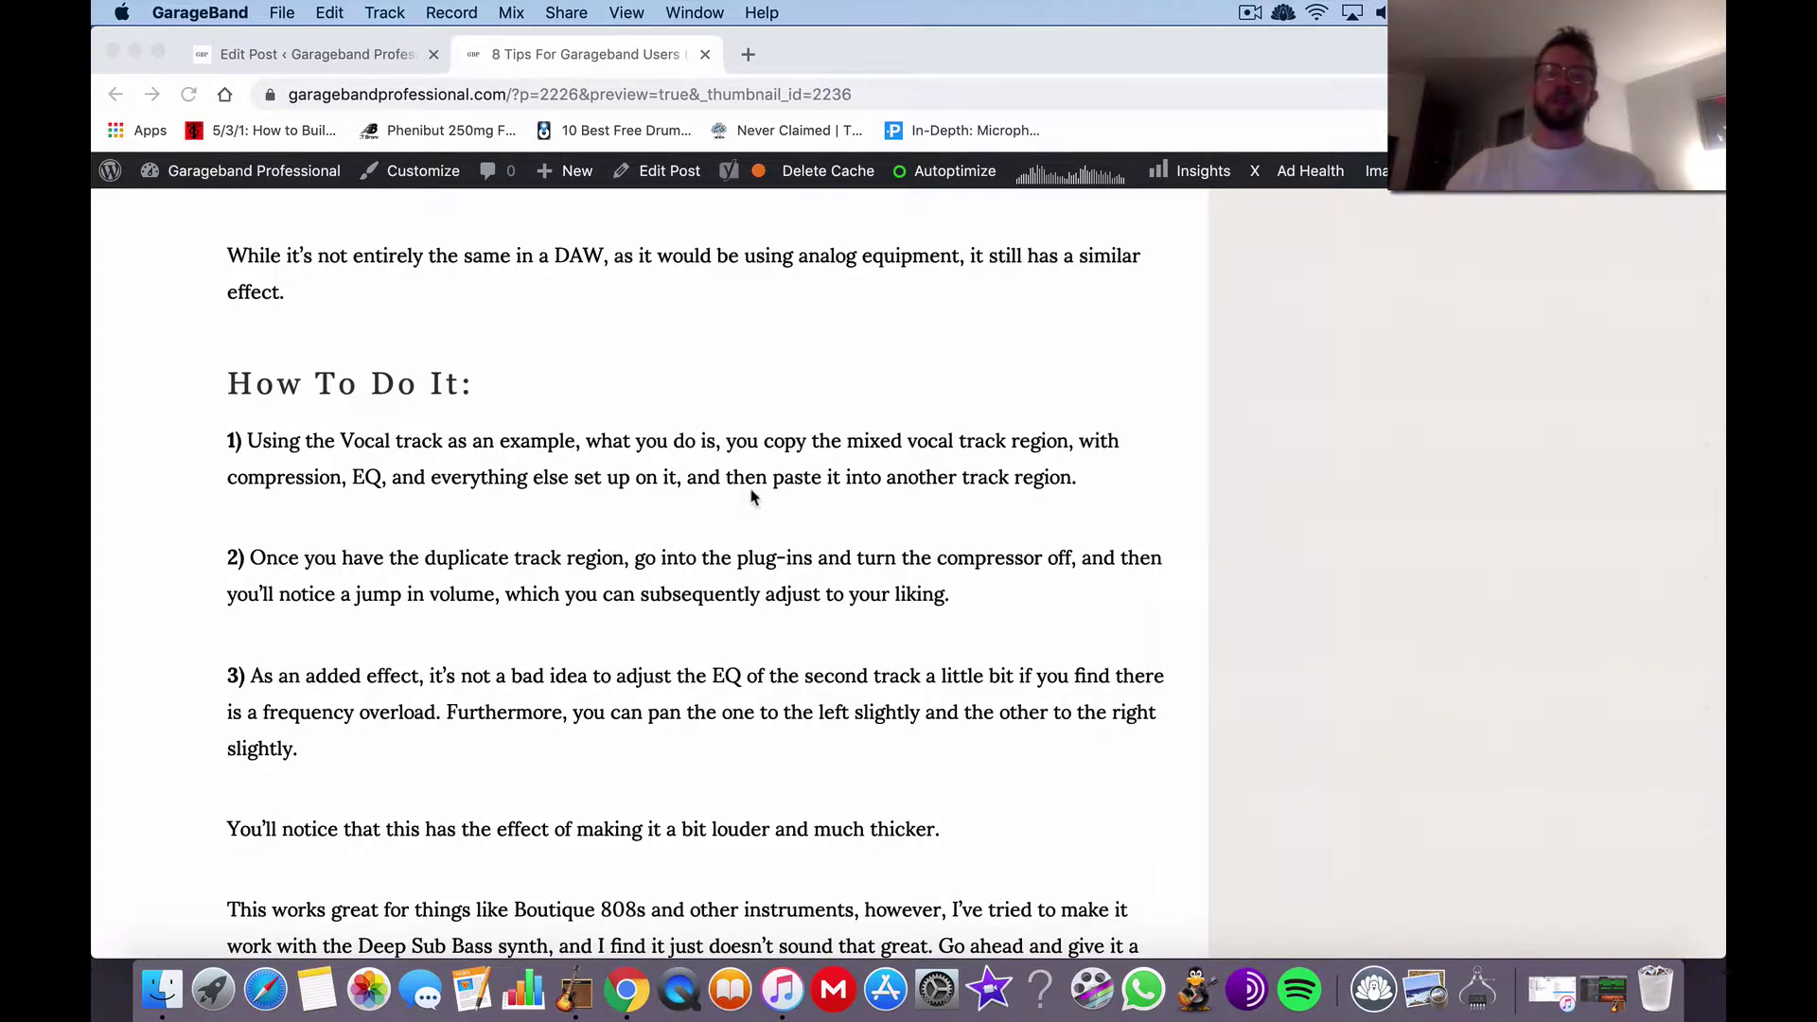
pyautogui.scroll(13, 750, 494)
pyautogui.scroll(-3, 750, 495)
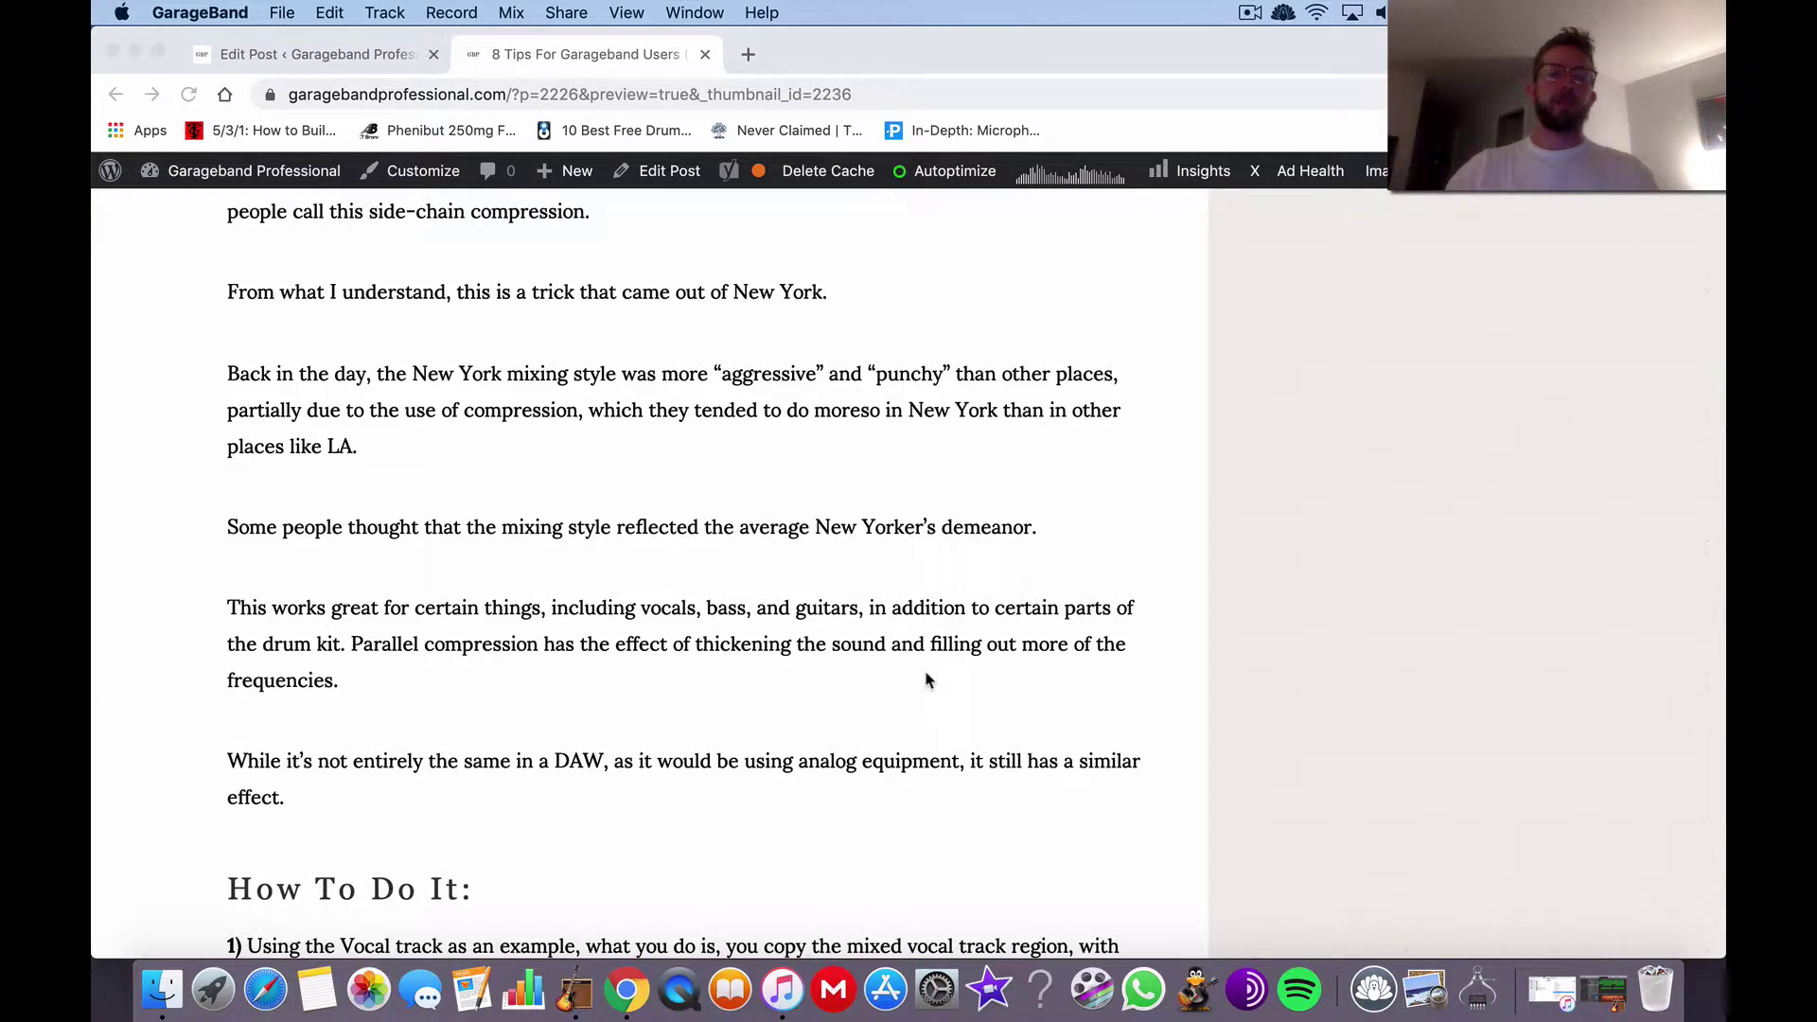
# Review the article's How To Do It steps for parallel compression and the notes on which instruments suit it
pyautogui.scroll(-13, 926, 679)
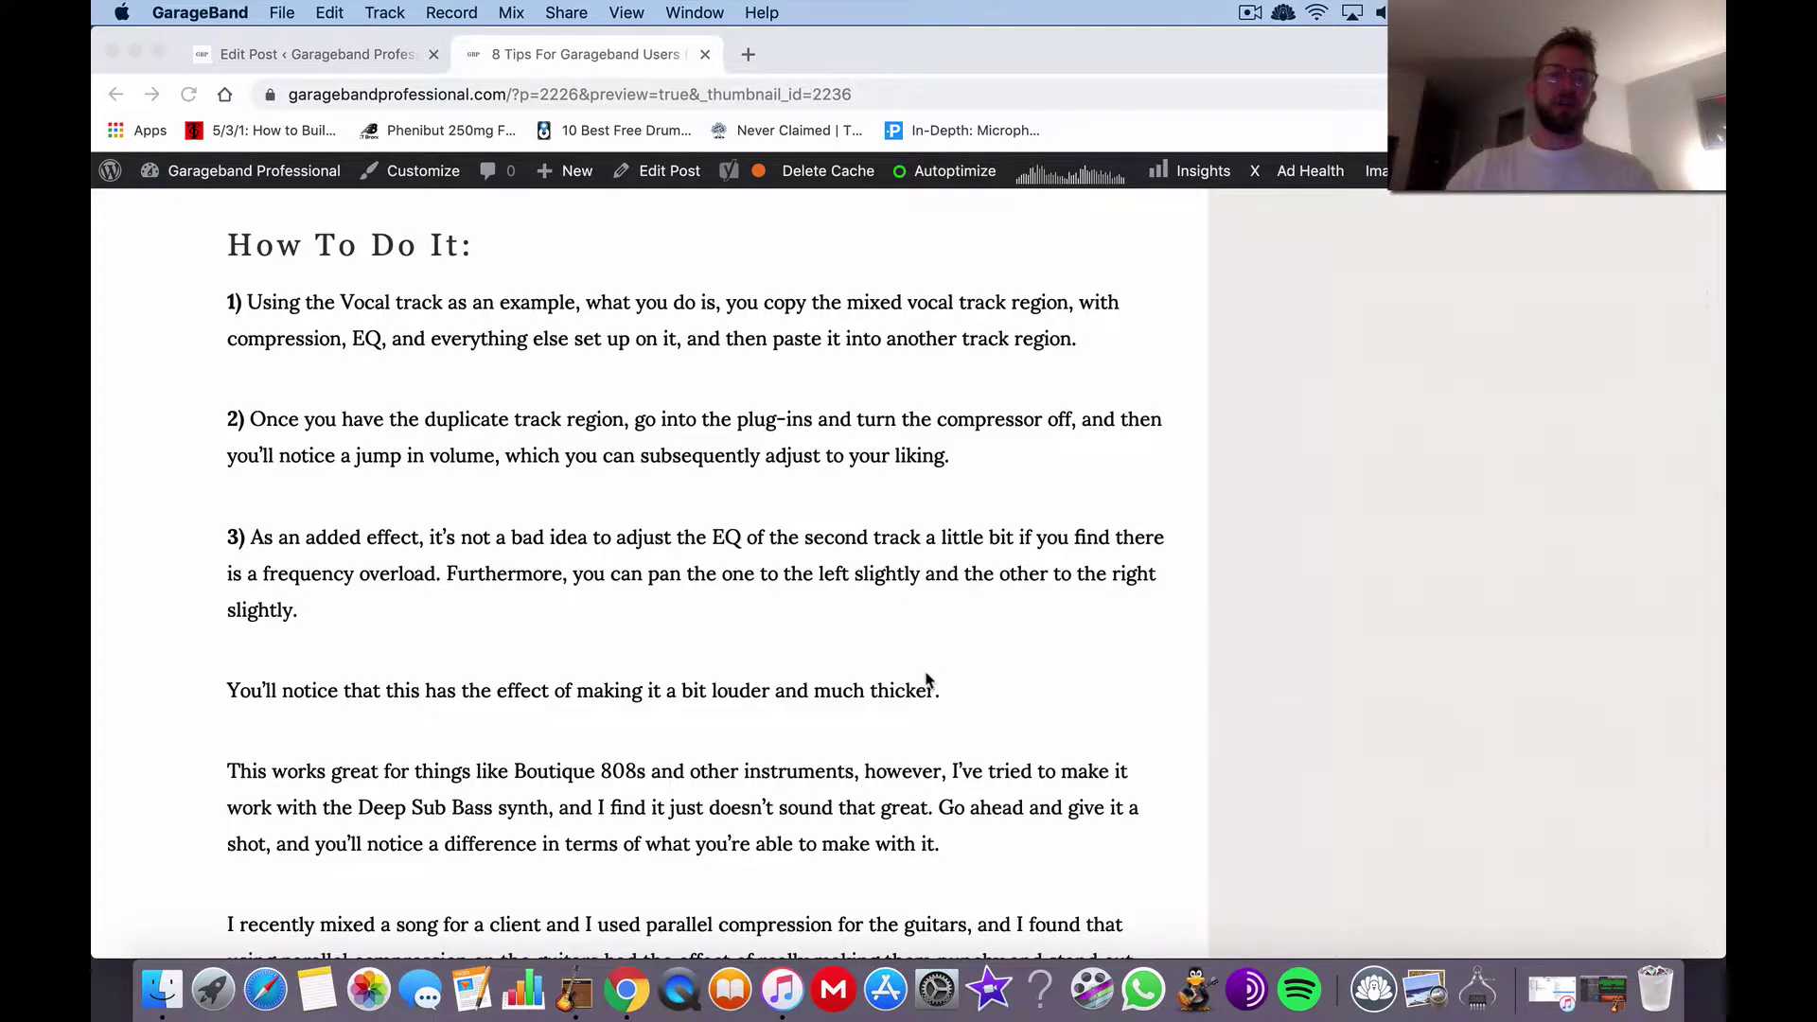
pyautogui.scroll(-2, 926, 679)
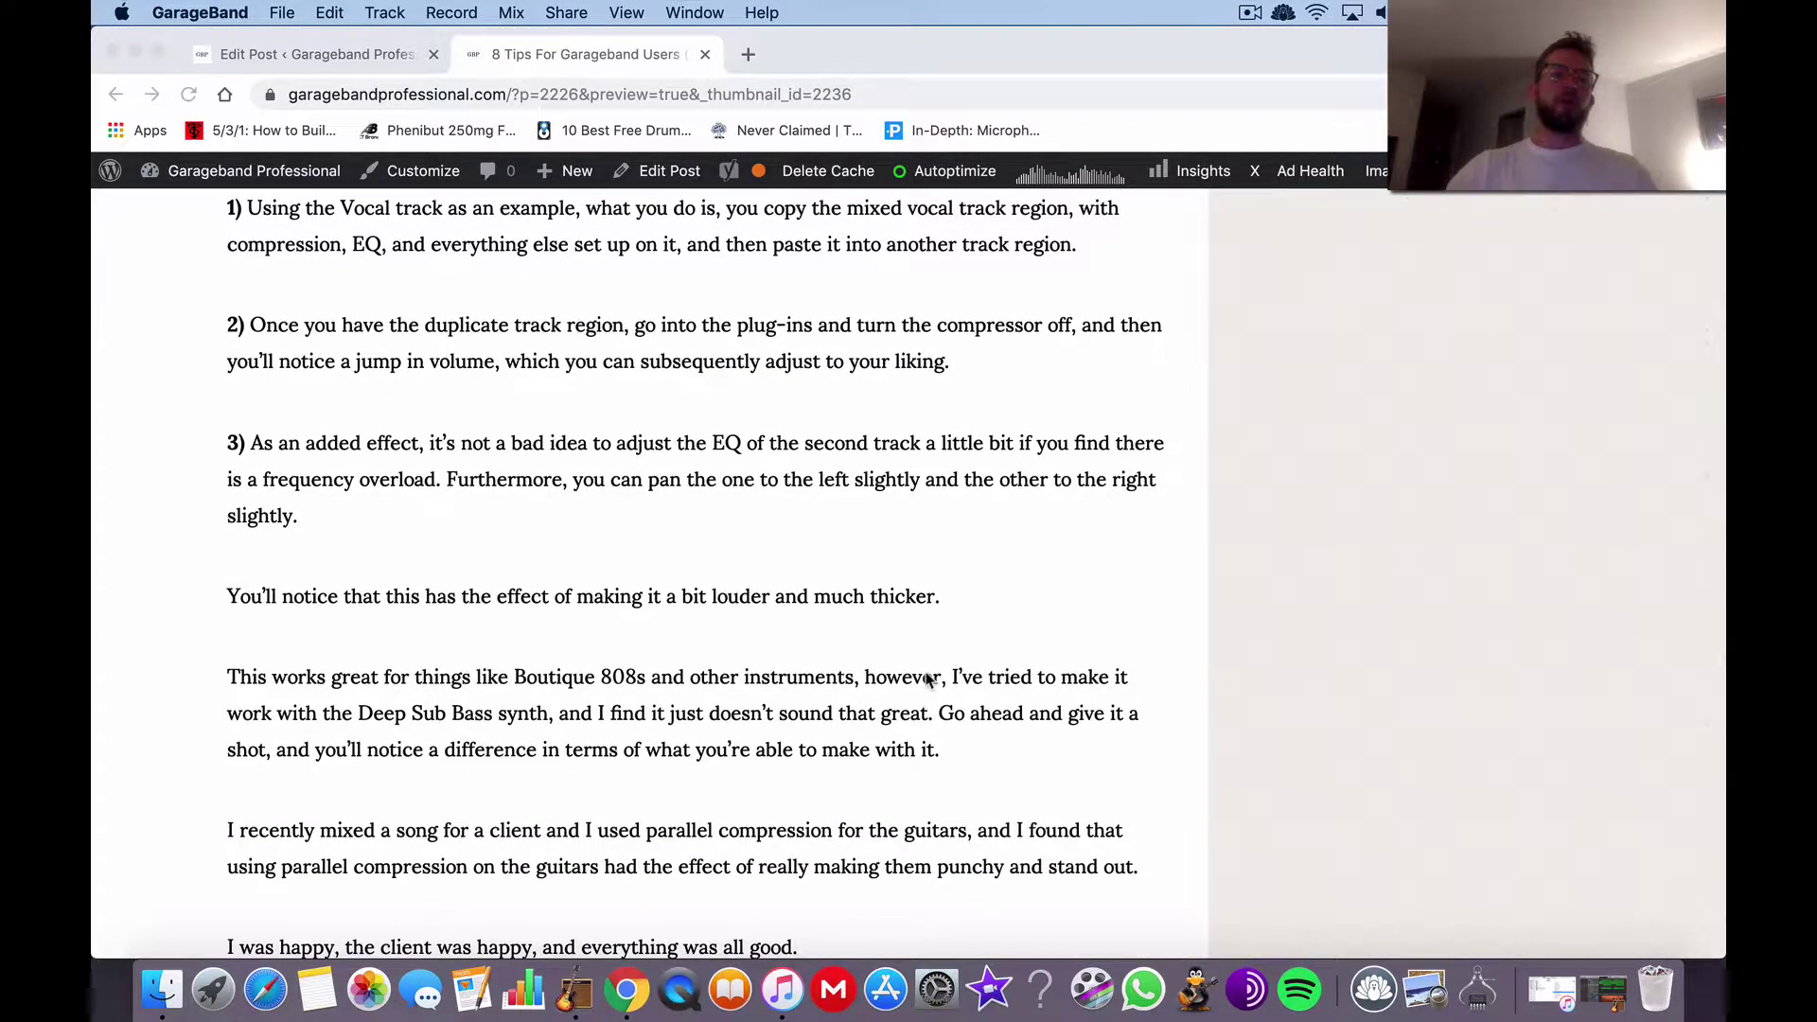
pyautogui.scroll(-15, 925, 679)
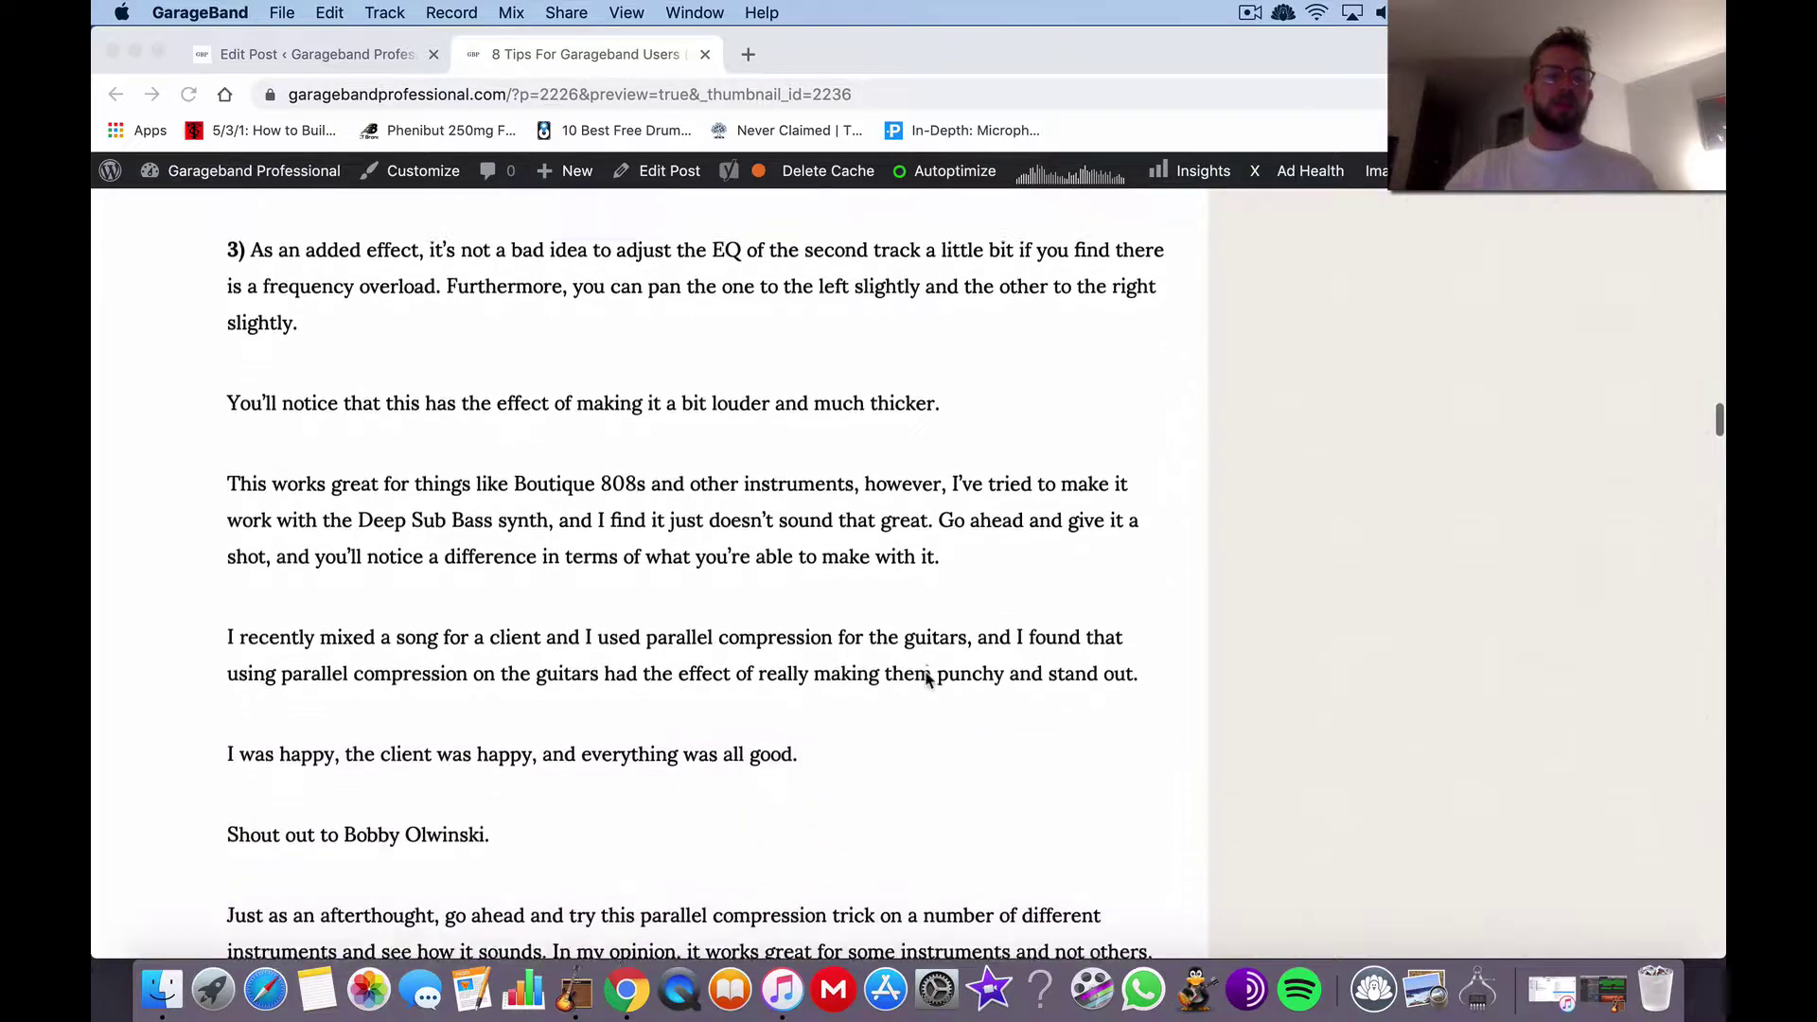
pyautogui.scroll(-5, 927, 680)
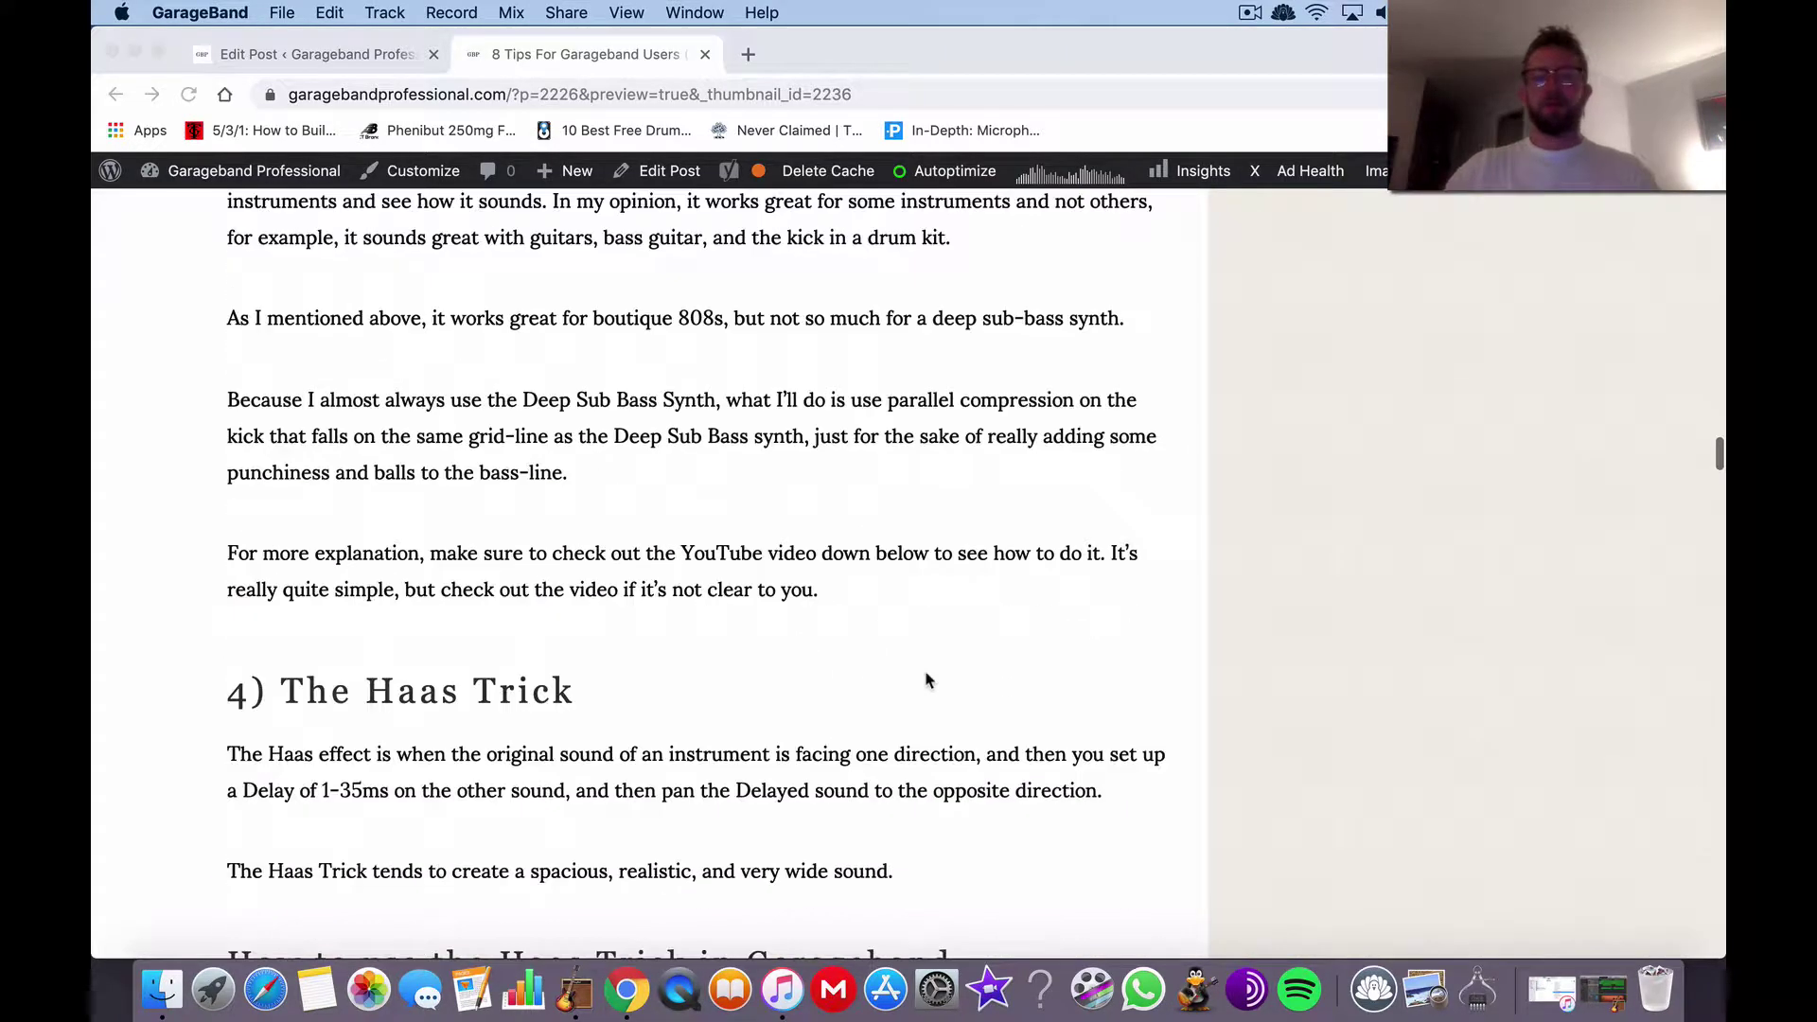
pyautogui.click(927, 681)
pyautogui.scroll(10, 842, 562)
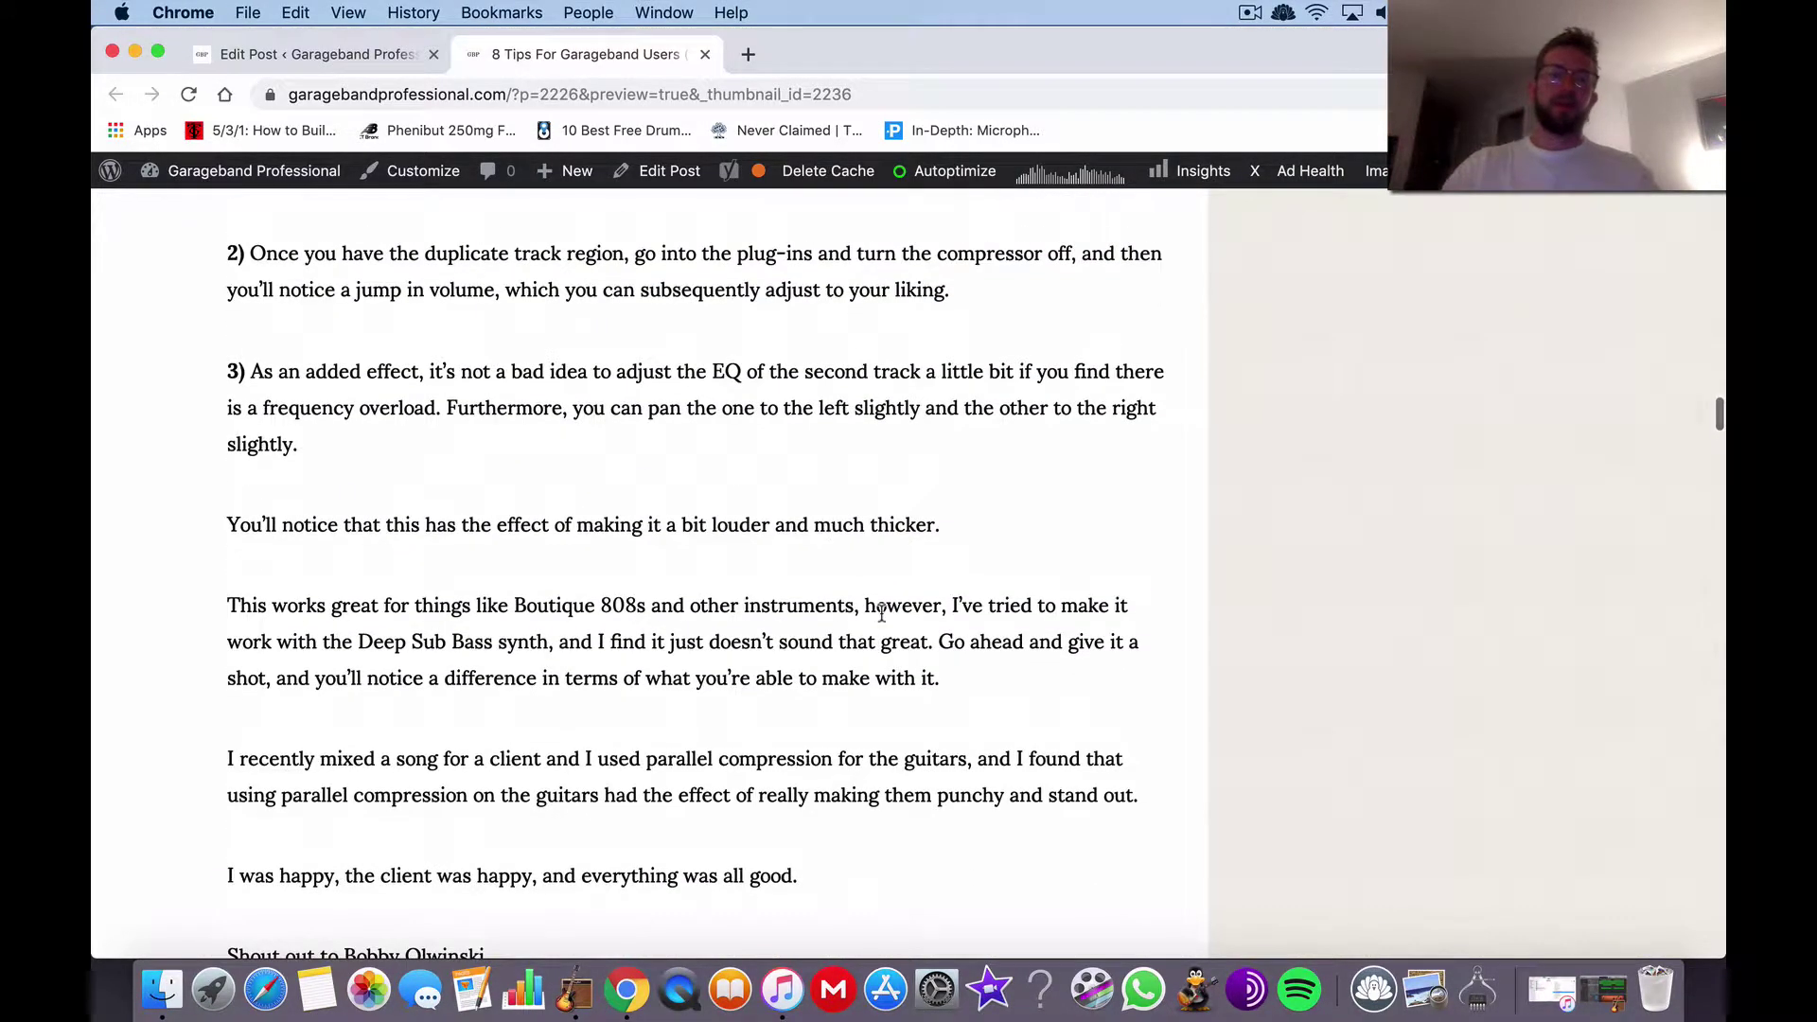
pyautogui.scroll(9, 882, 613)
pyautogui.scroll(-19, 884, 620)
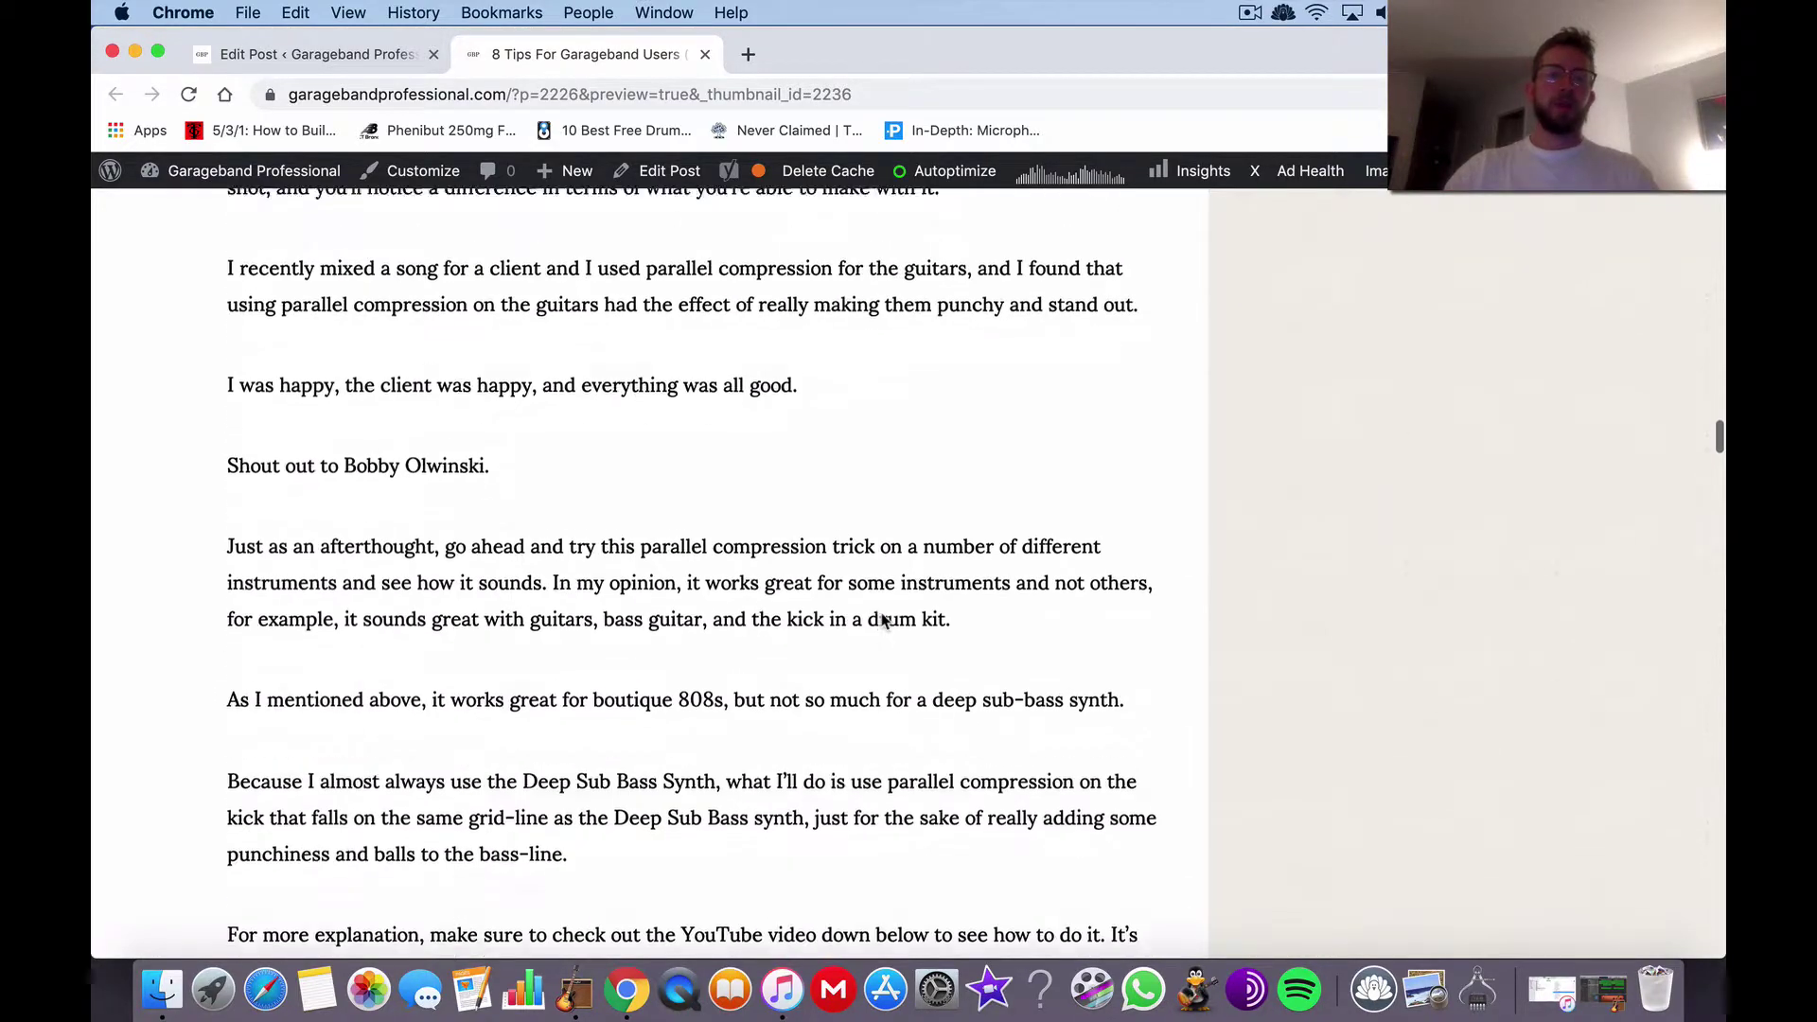
# Read the article's Haas Trick section, including its GarageBand instructions and recommended delay plug-in
pyautogui.scroll(-14, 882, 620)
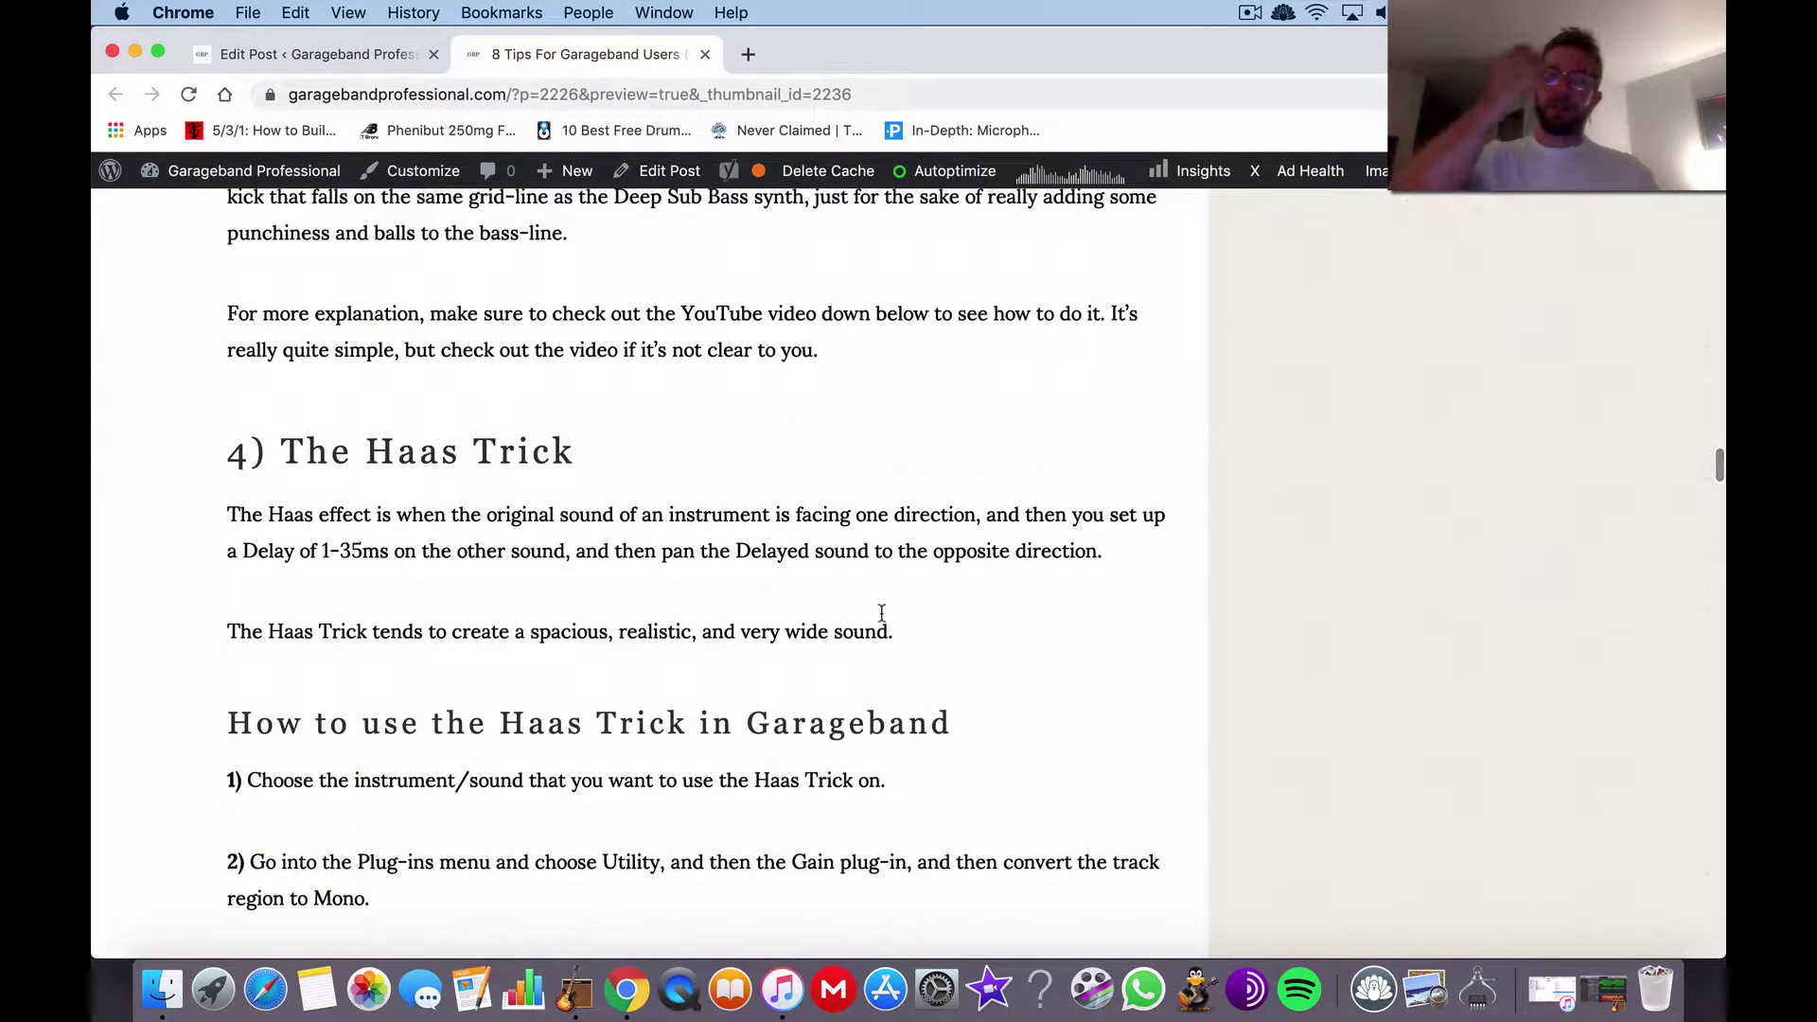
pyautogui.scroll(-5, 882, 615)
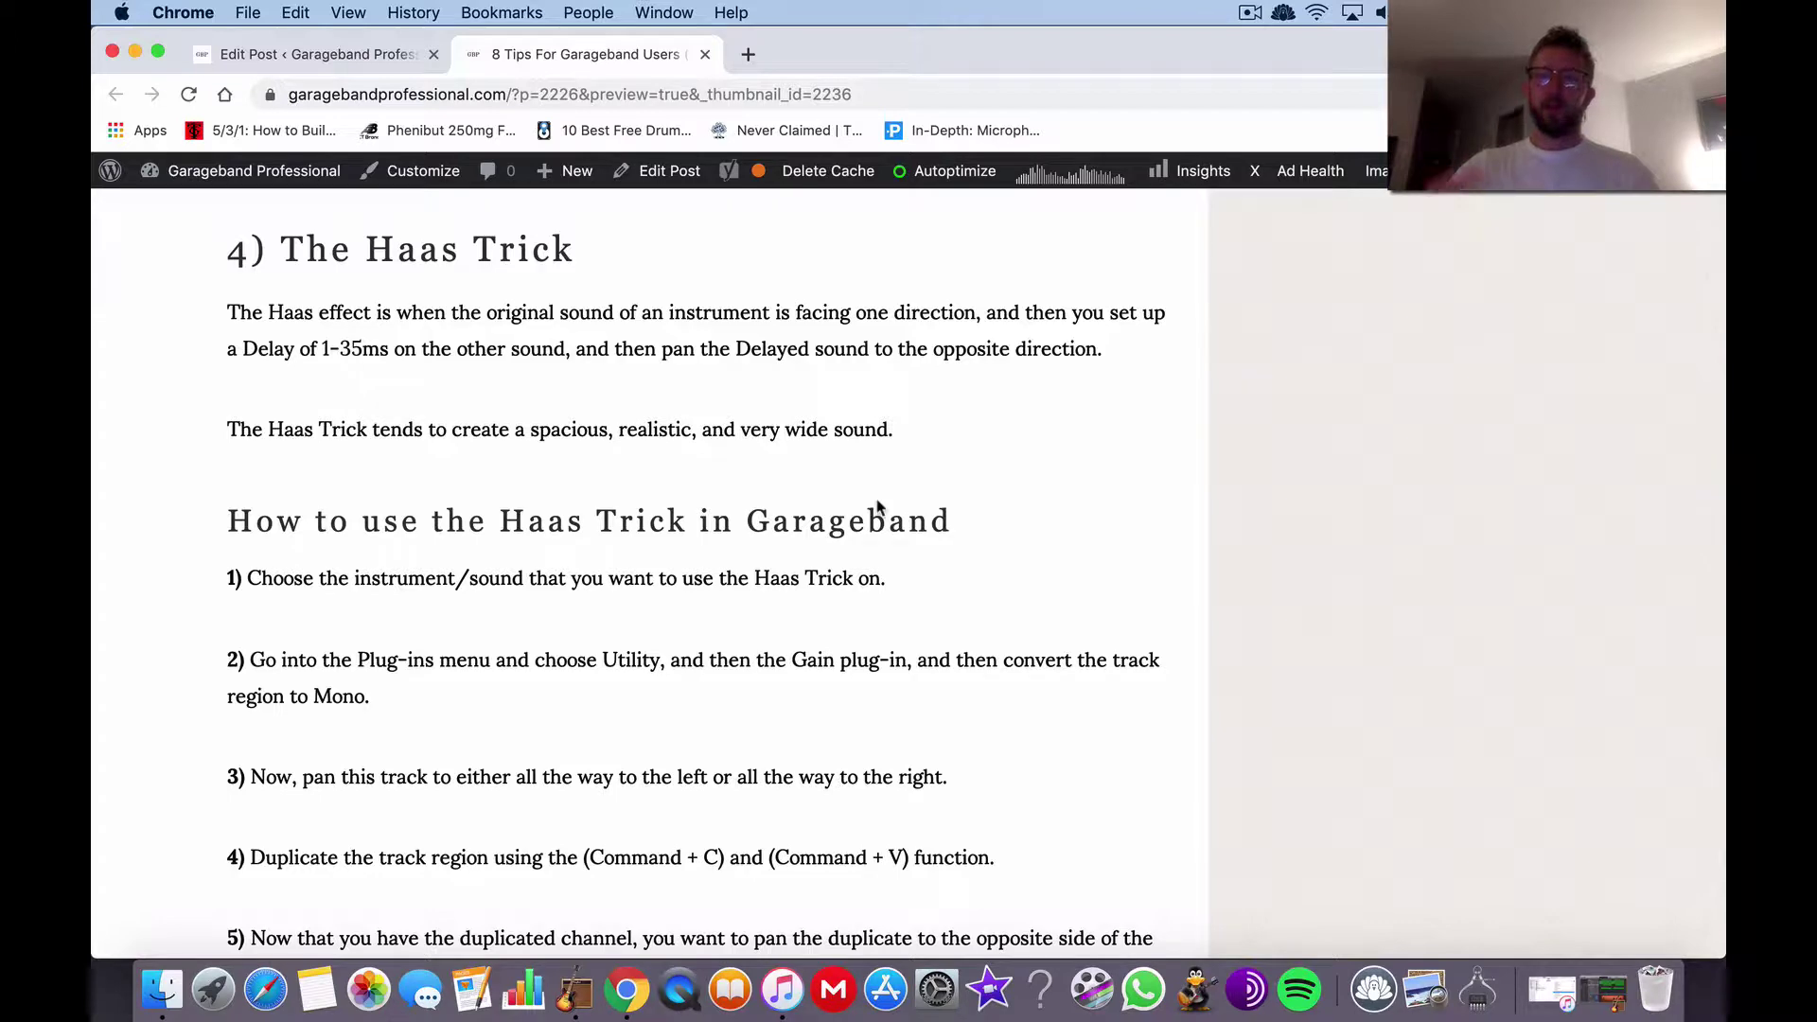
pyautogui.scroll(-4, 878, 508)
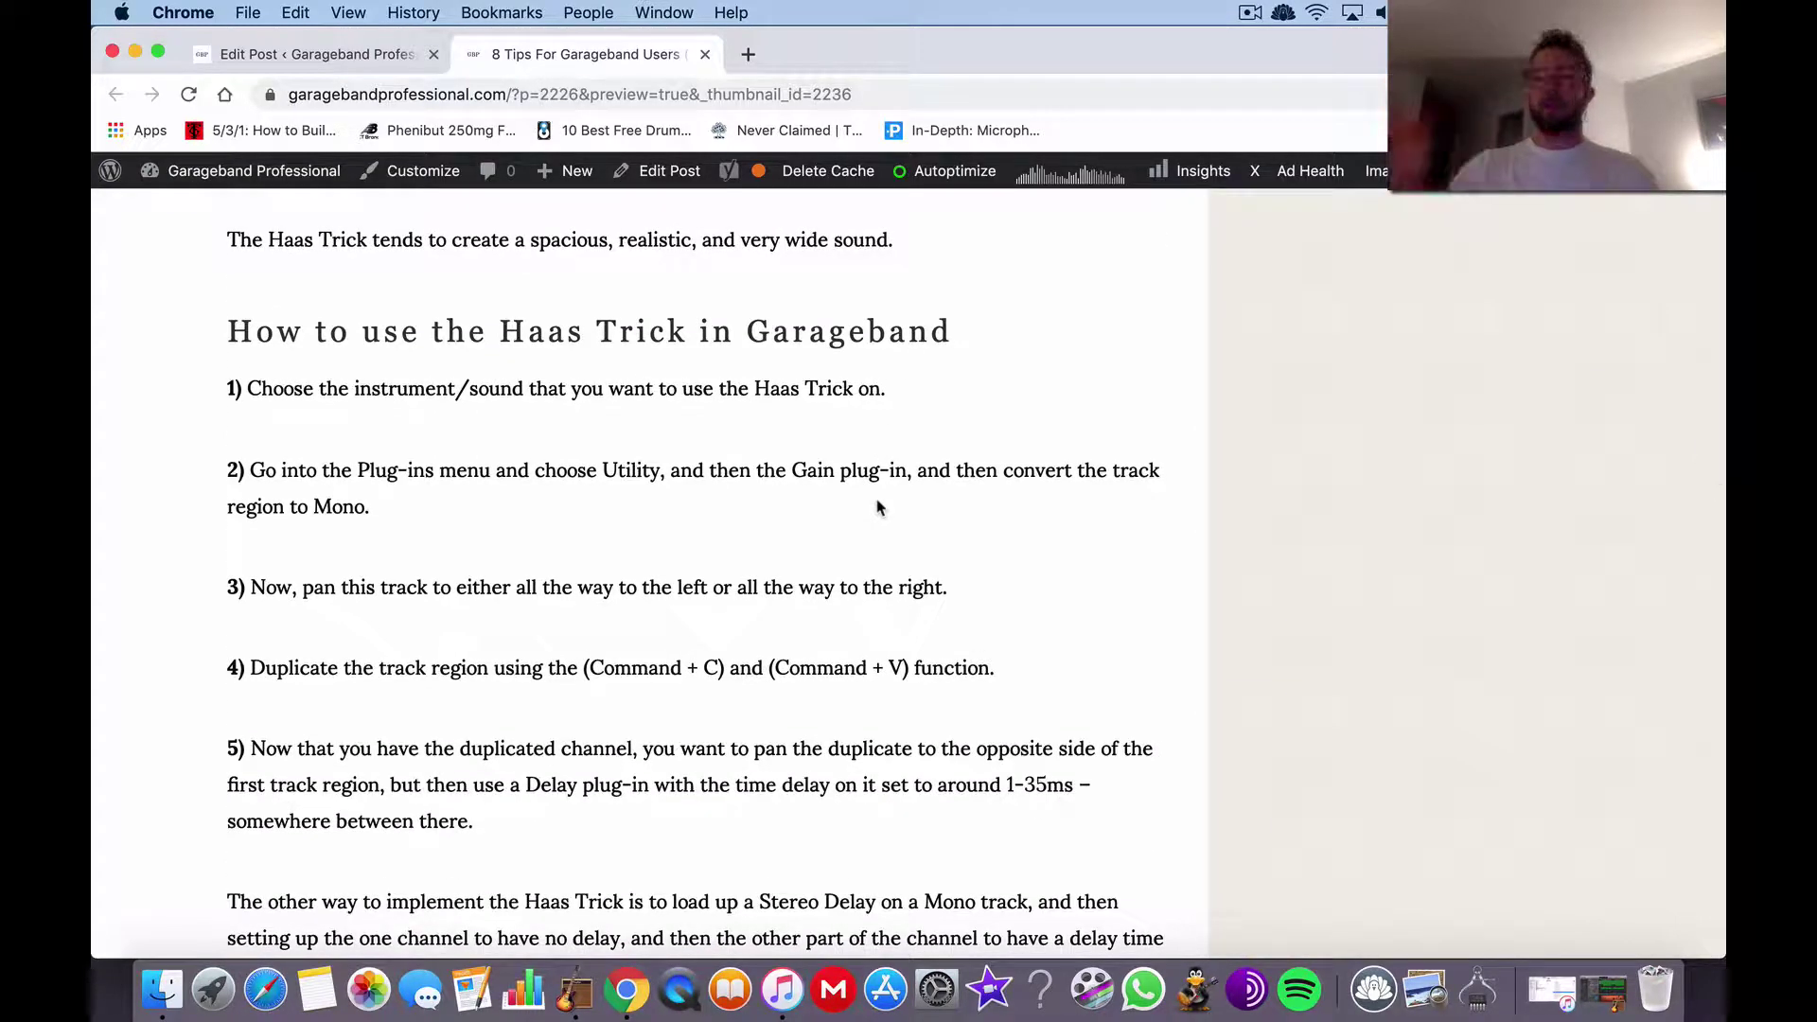
pyautogui.scroll(-2, 879, 508)
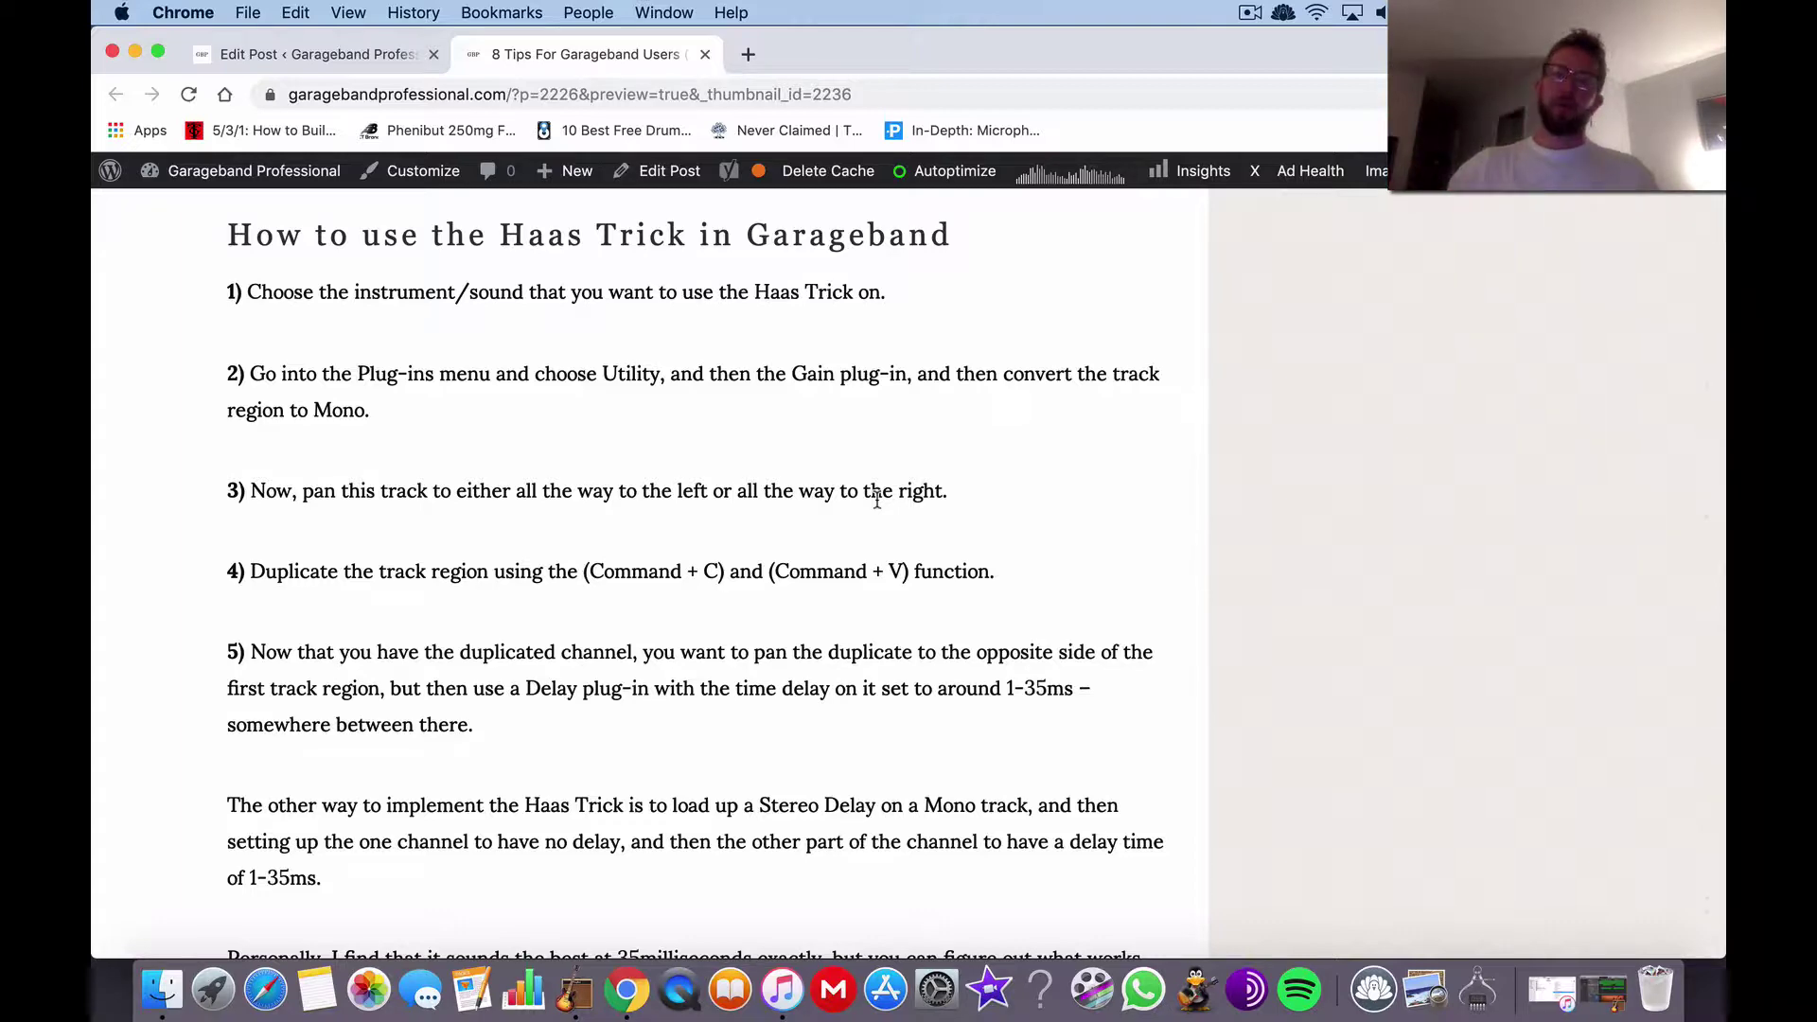
pyautogui.scroll(-3, 878, 500)
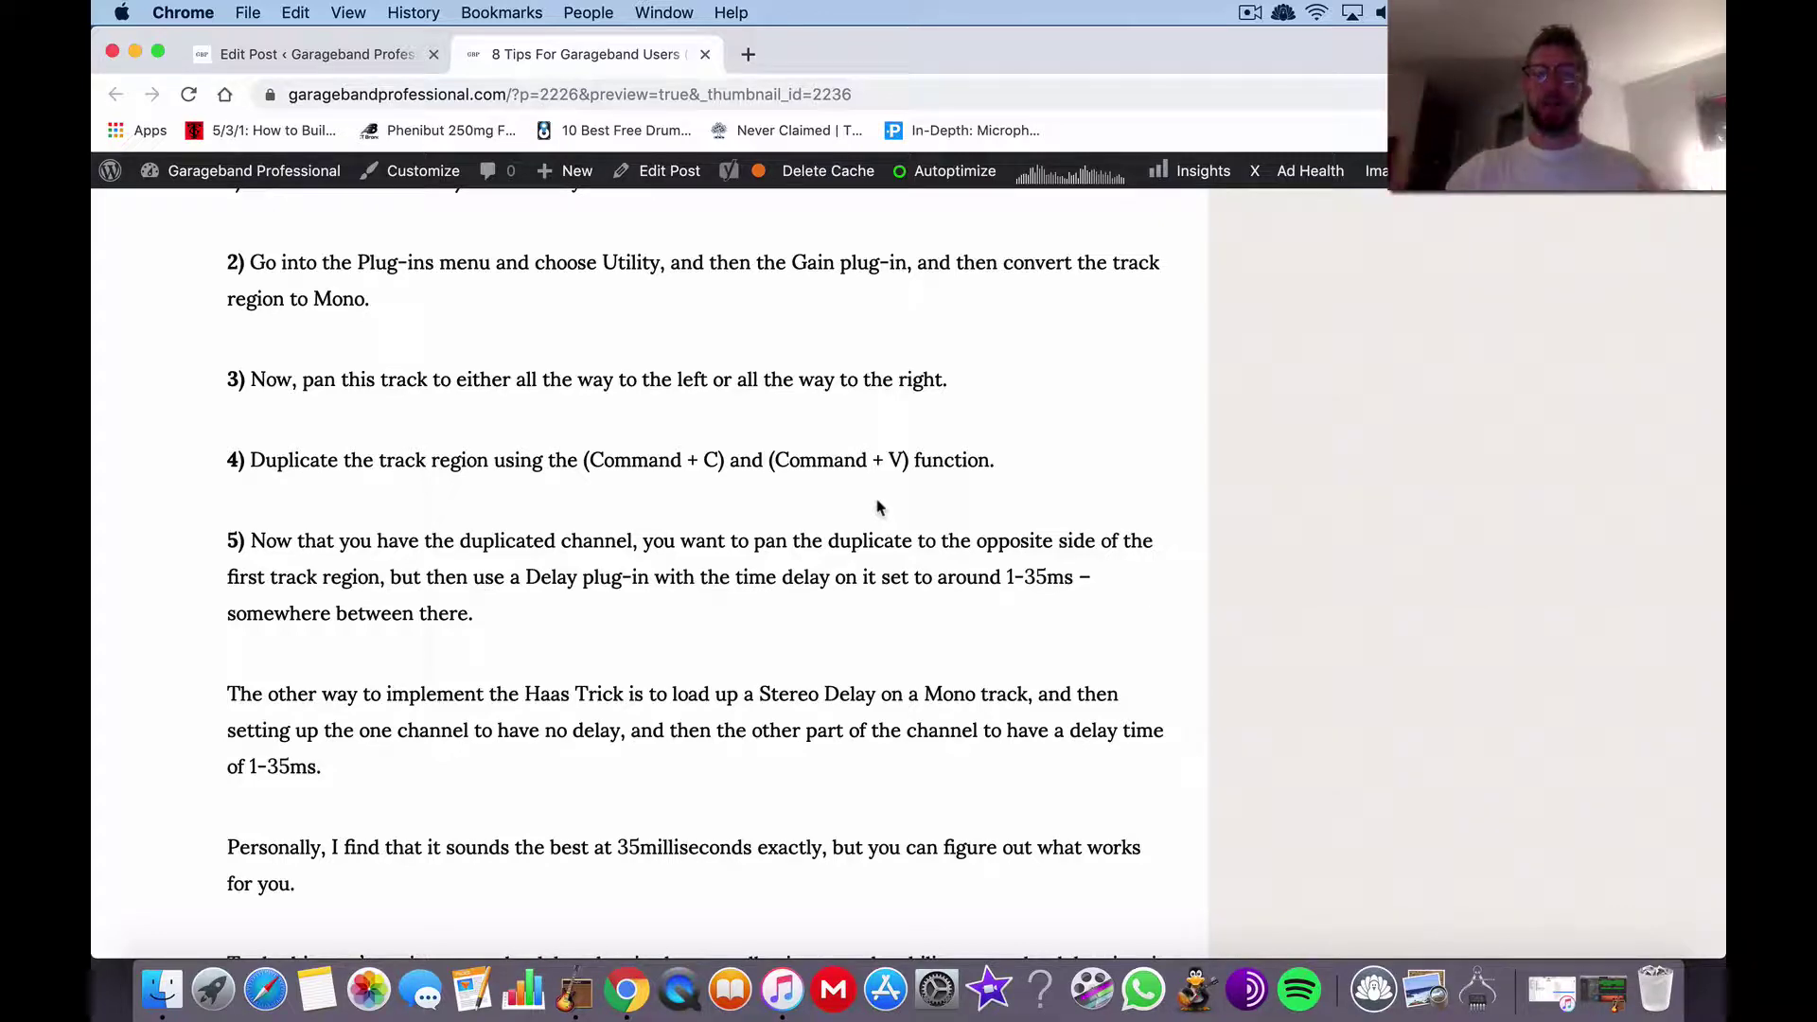
pyautogui.scroll(-5, 878, 508)
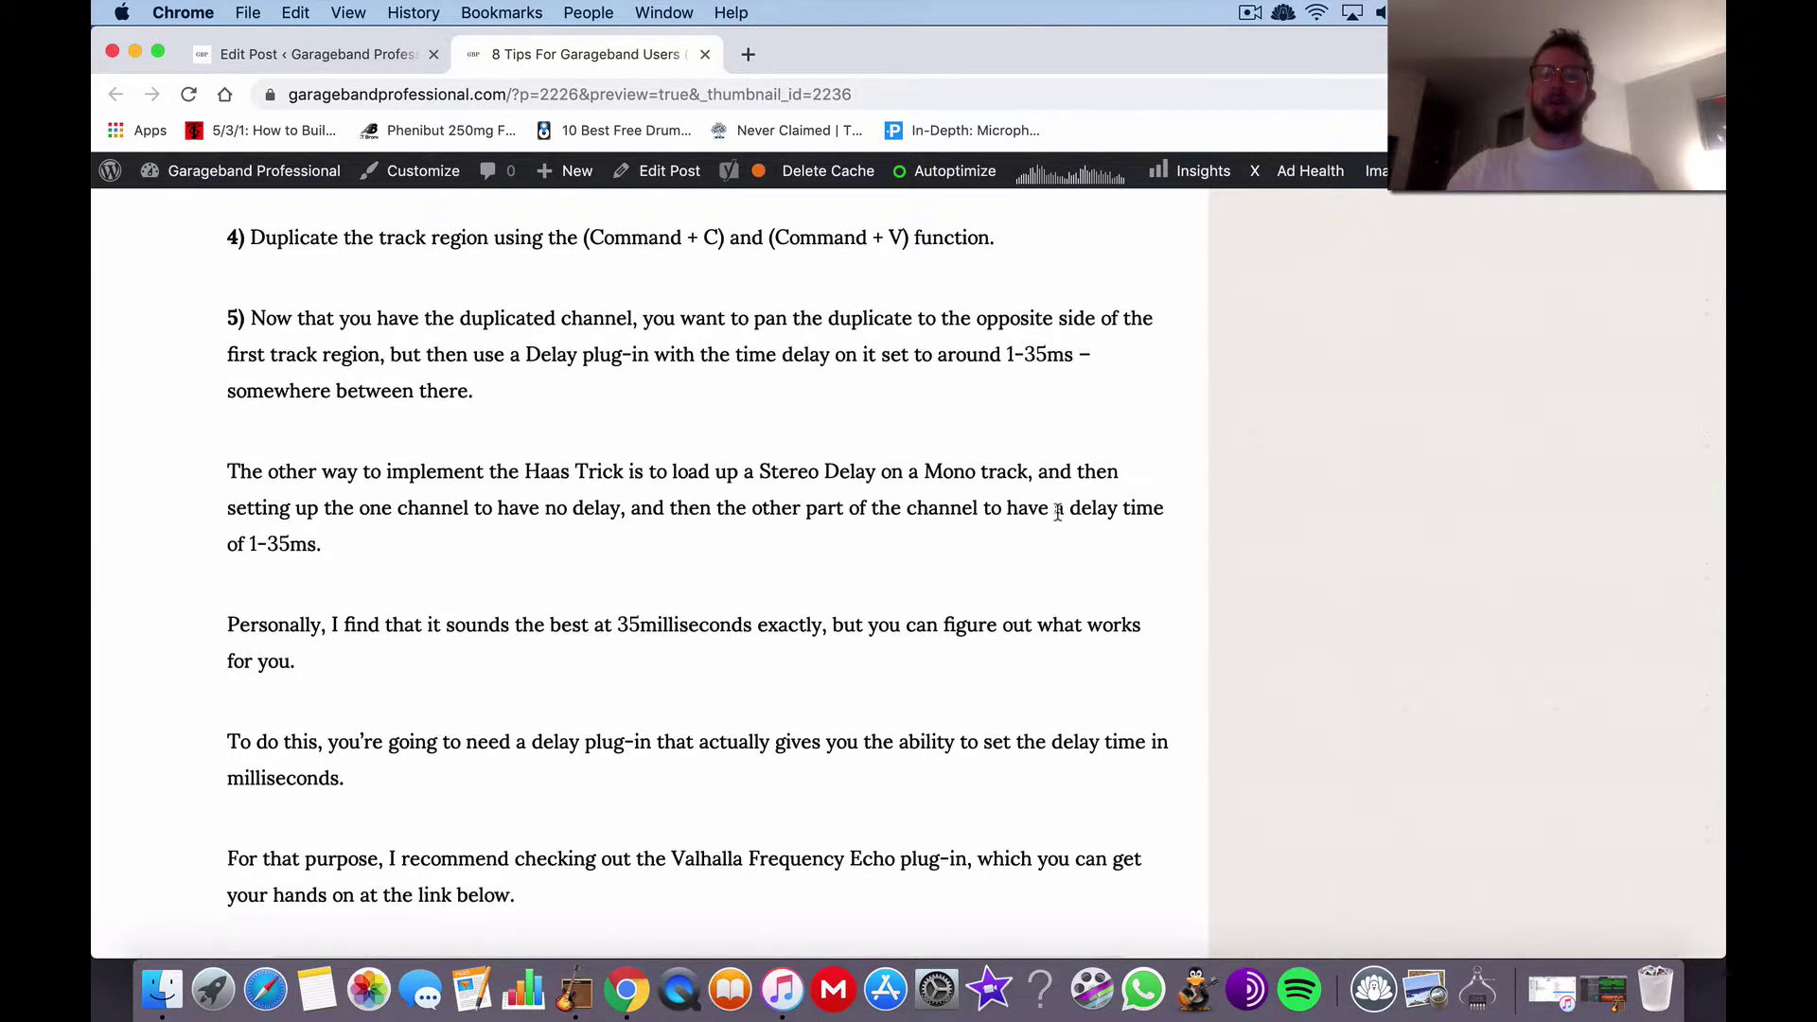
# Switch back to GarageBand and inspect the Gain plug-in settings on the upper Nylon Guitar Right track
pyautogui.hotkey('ctrl', 'Up')
pyautogui.click(757, 608)
pyautogui.click(575, 989)
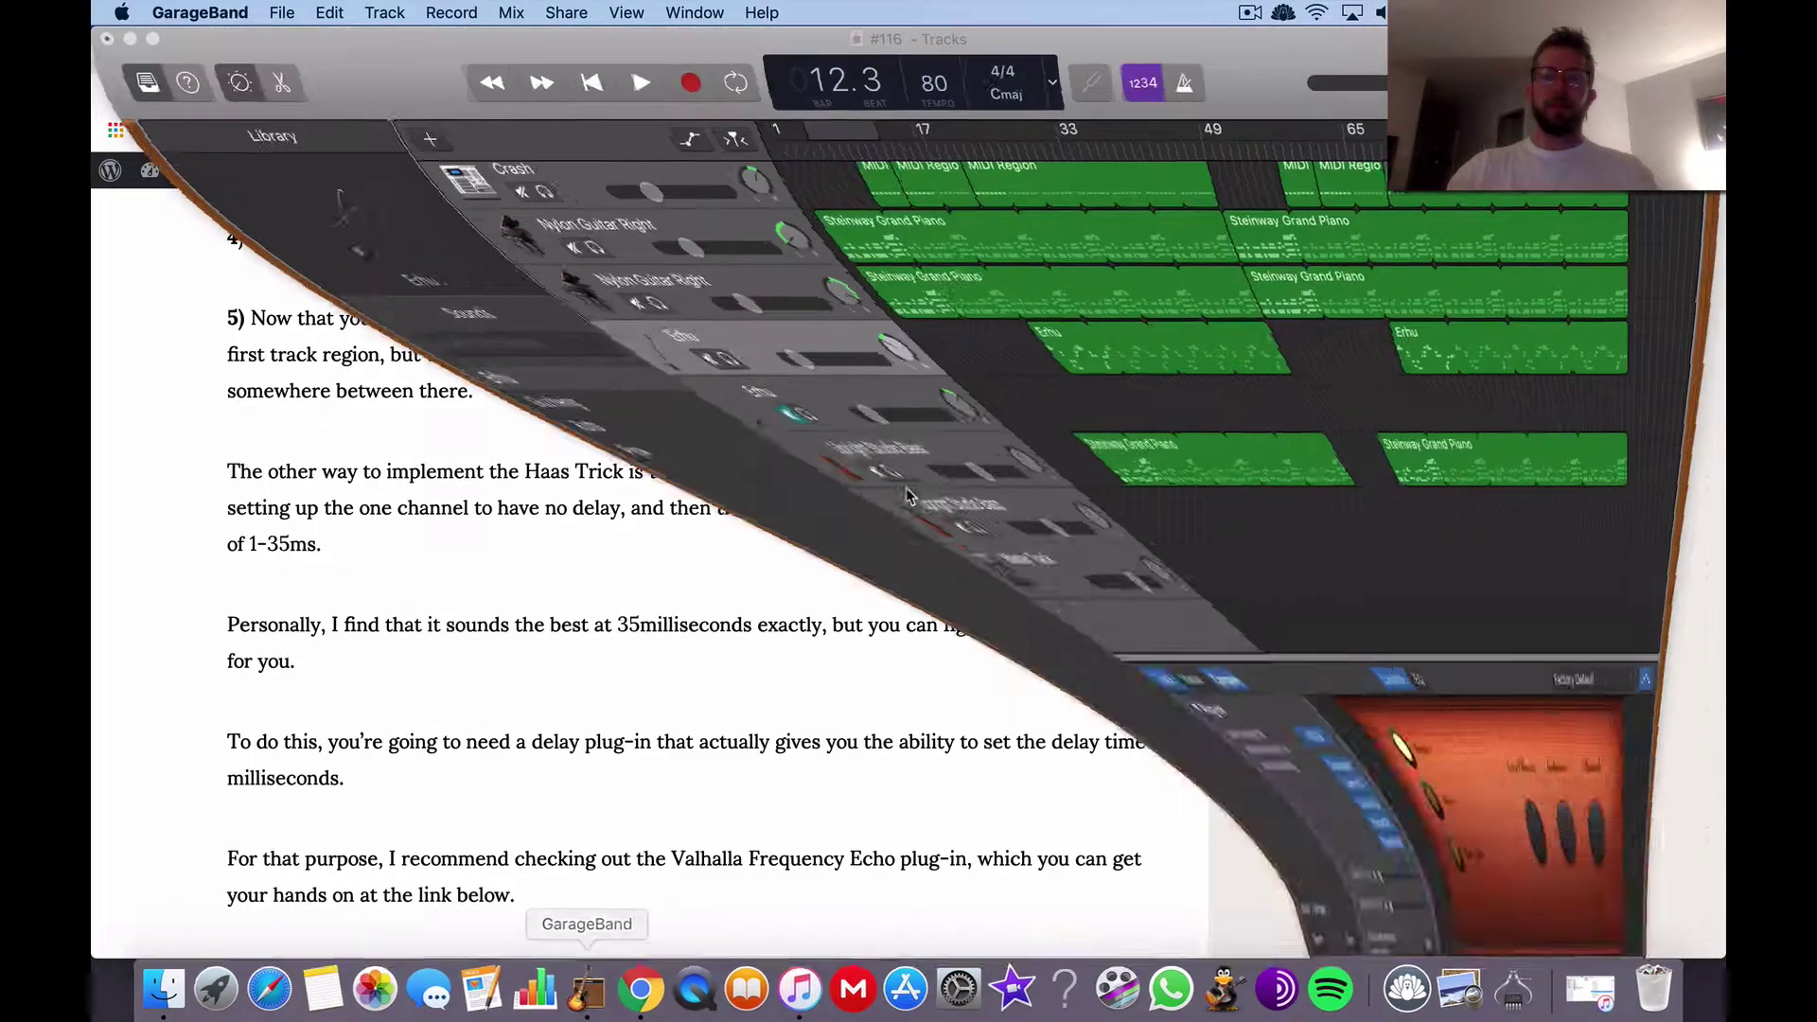
pyautogui.scroll(3, 663, 426)
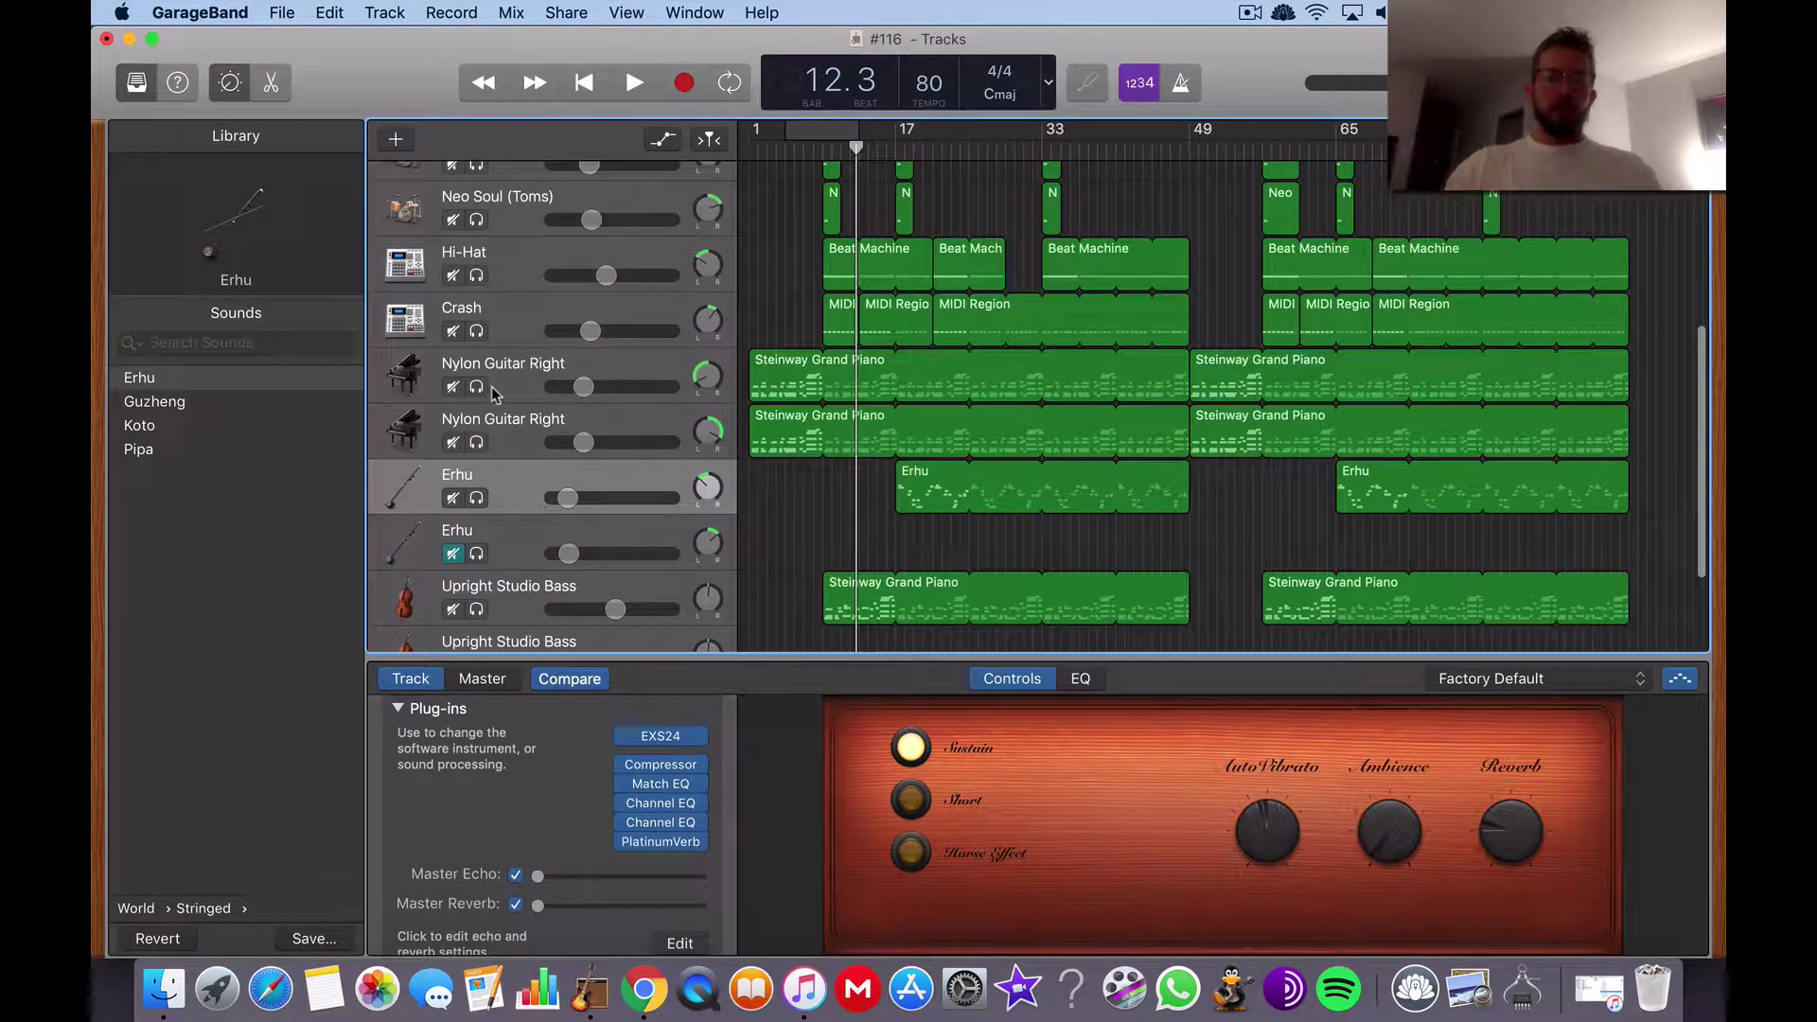
pyautogui.click(622, 400)
pyautogui.moveTo(677, 765)
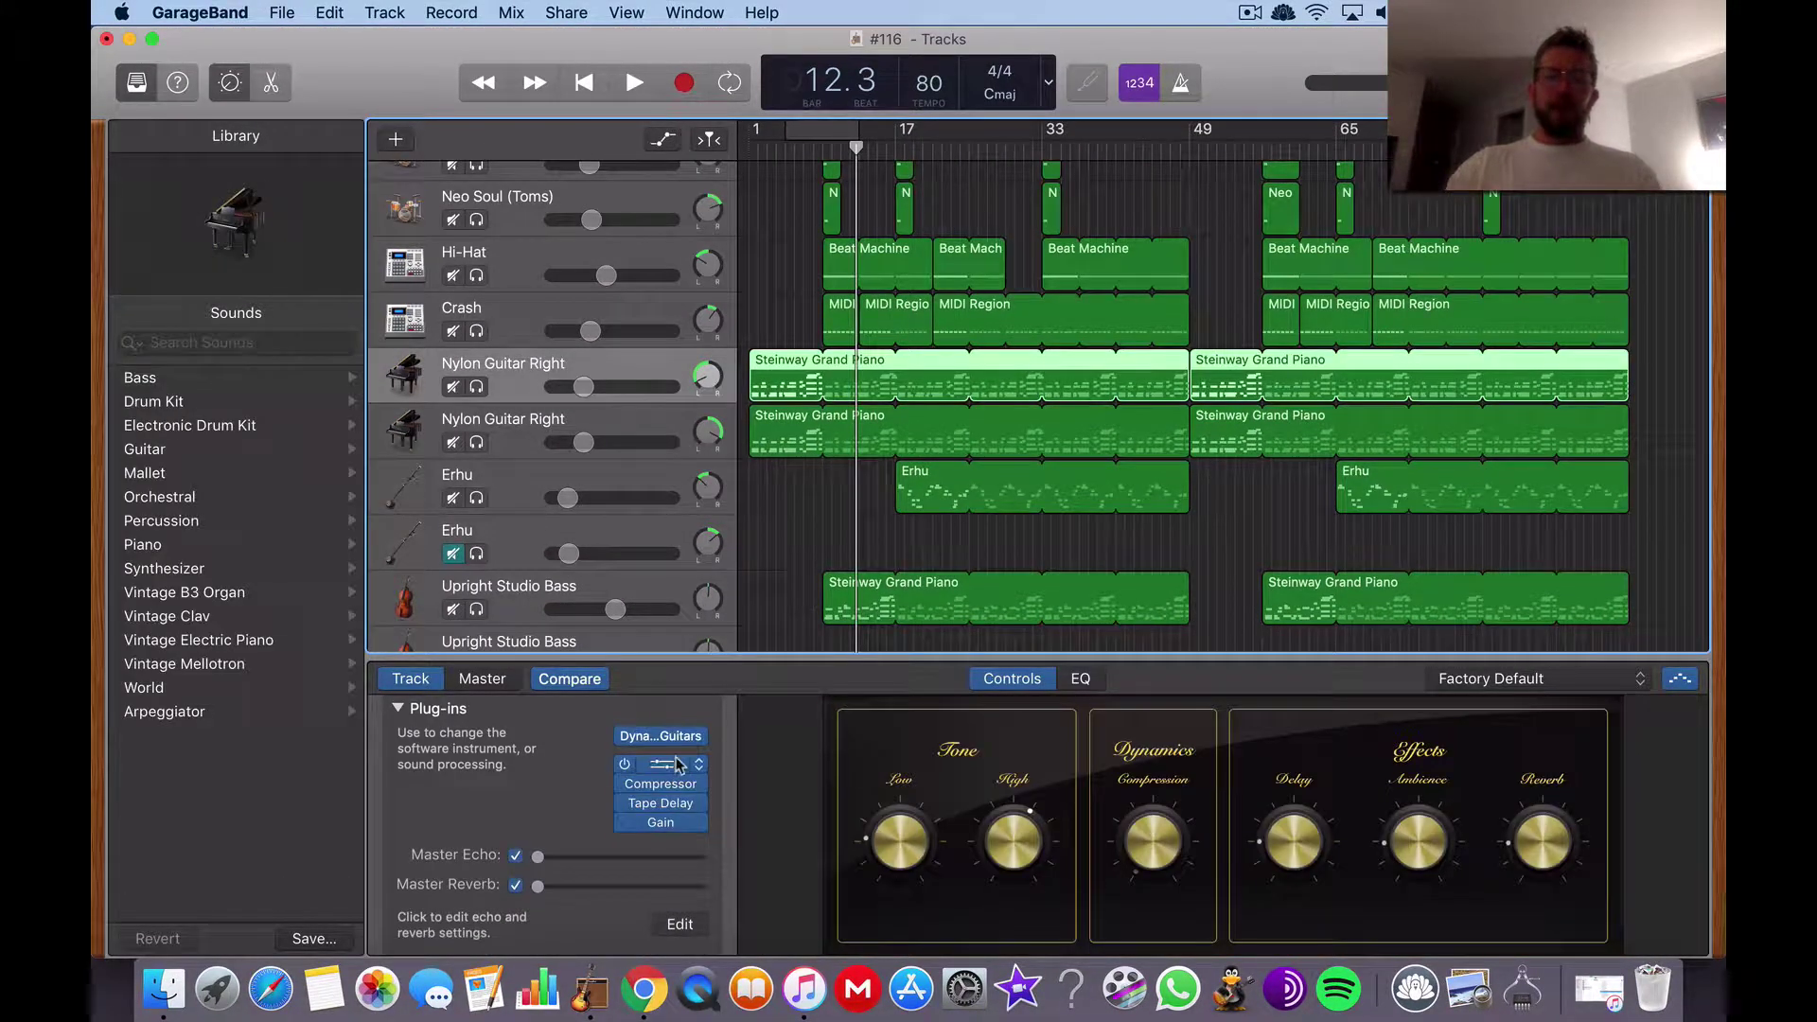
pyautogui.click(670, 824)
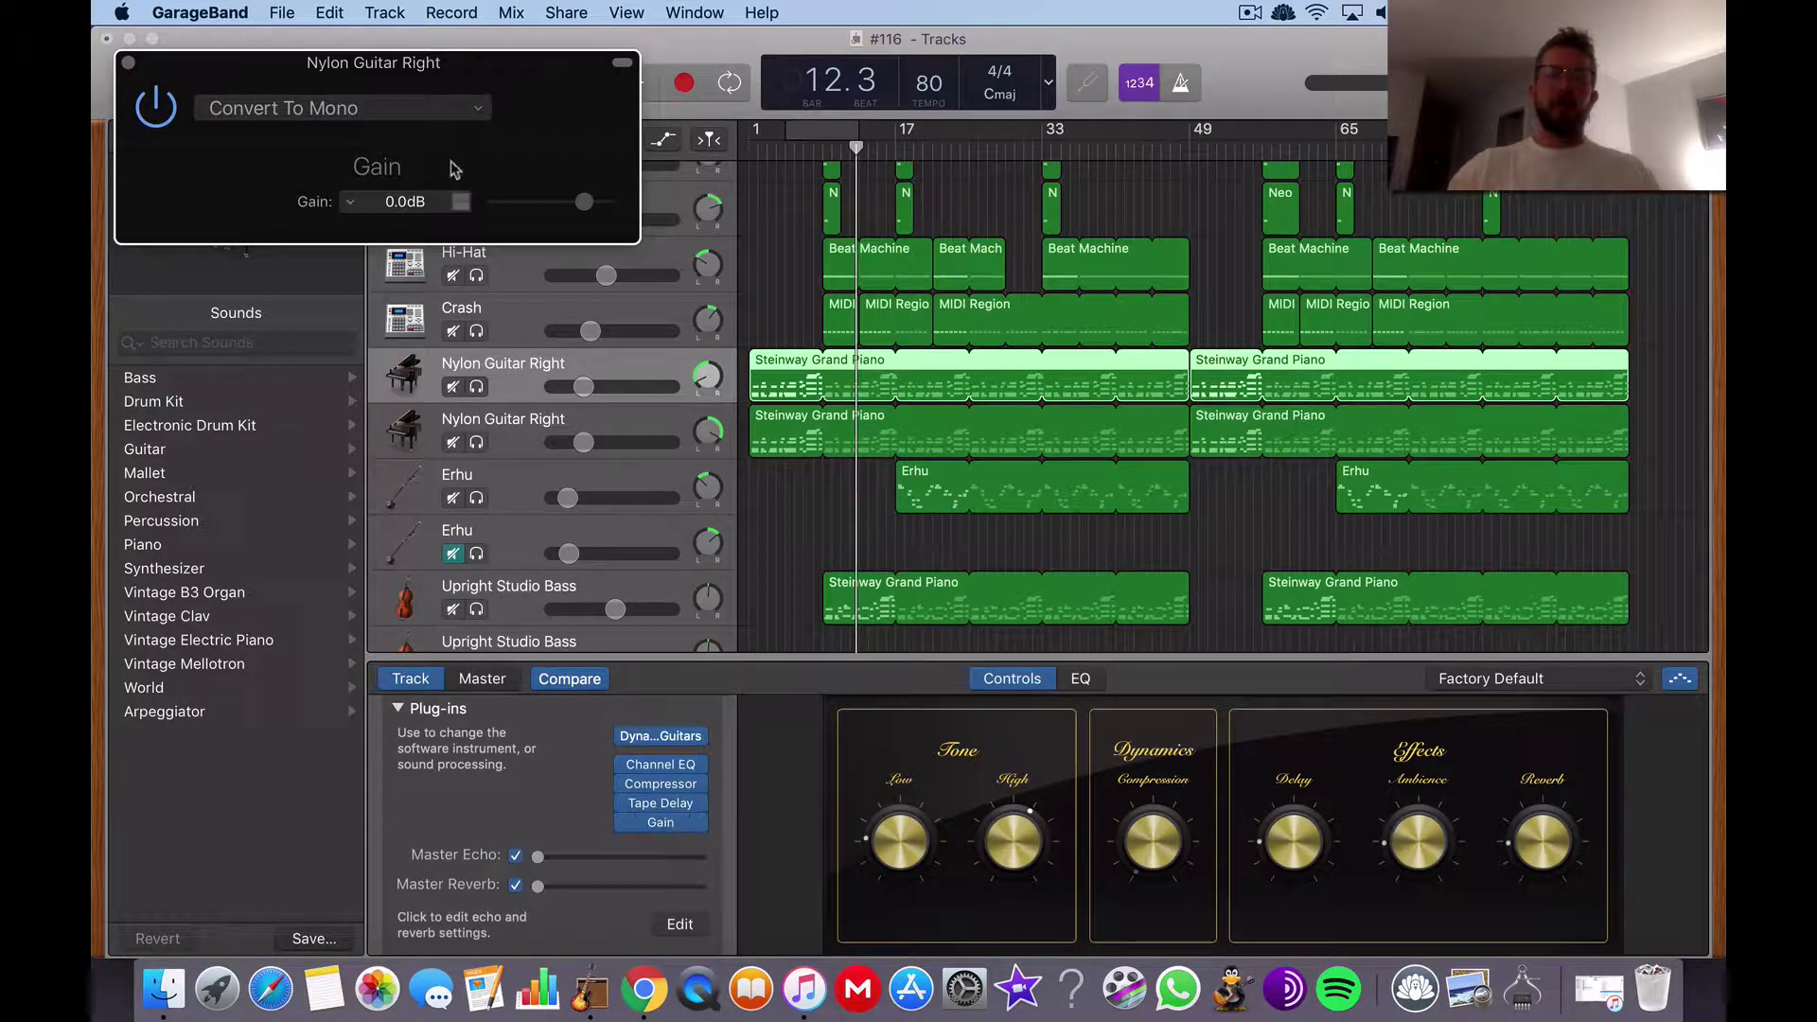
pyautogui.click(128, 62)
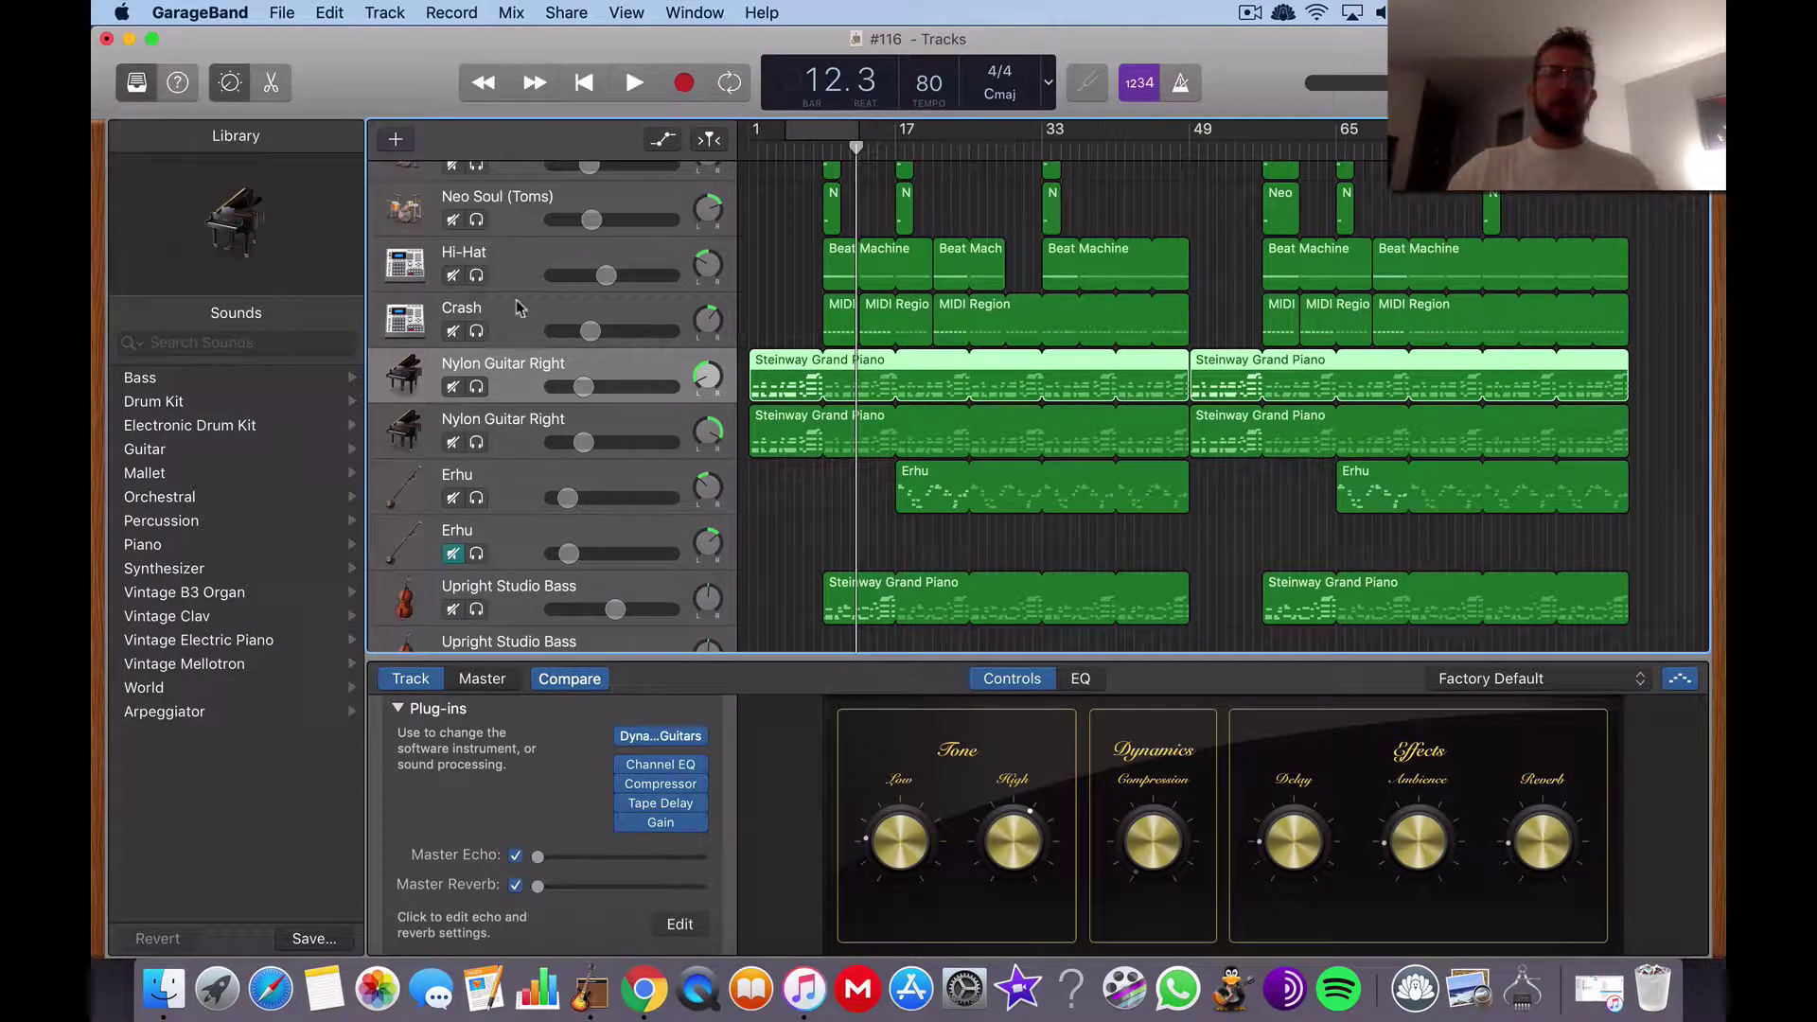
# Inspect the Gain plug-in settings on the lower Nylon Guitar Right track and close the plug-in window
pyautogui.click(519, 439)
pyautogui.click(672, 807)
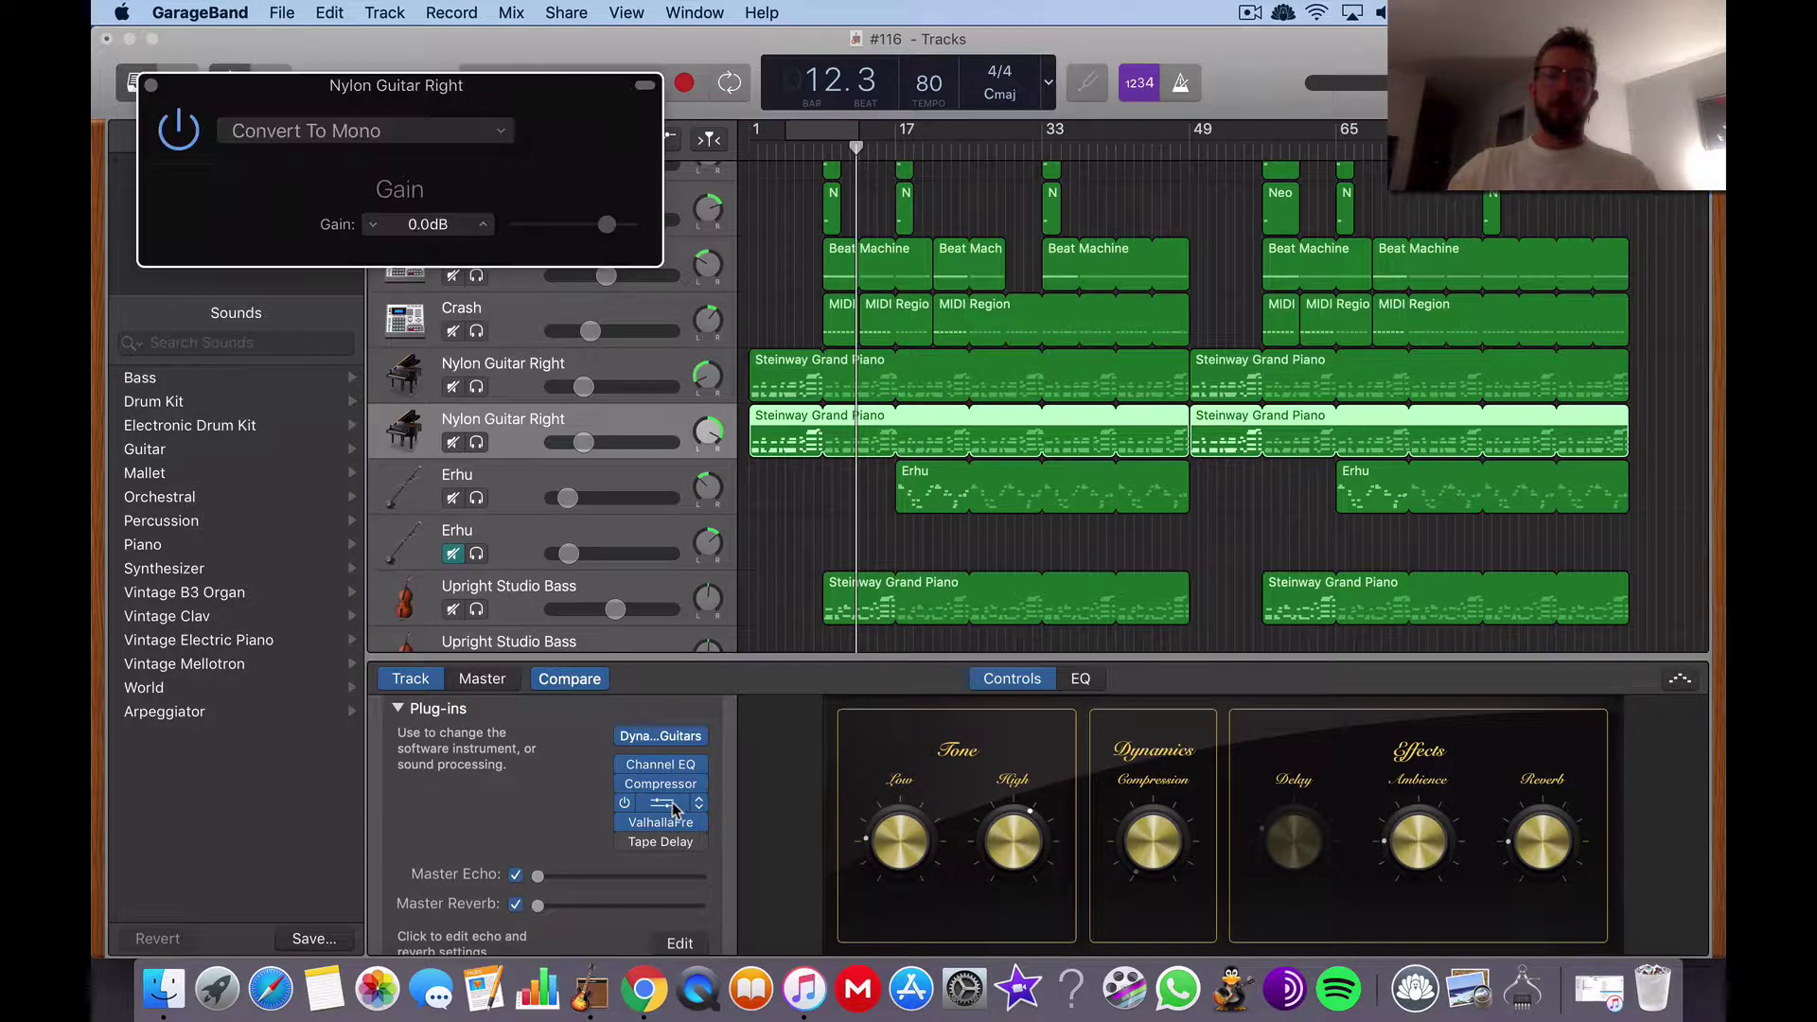
pyautogui.click(150, 86)
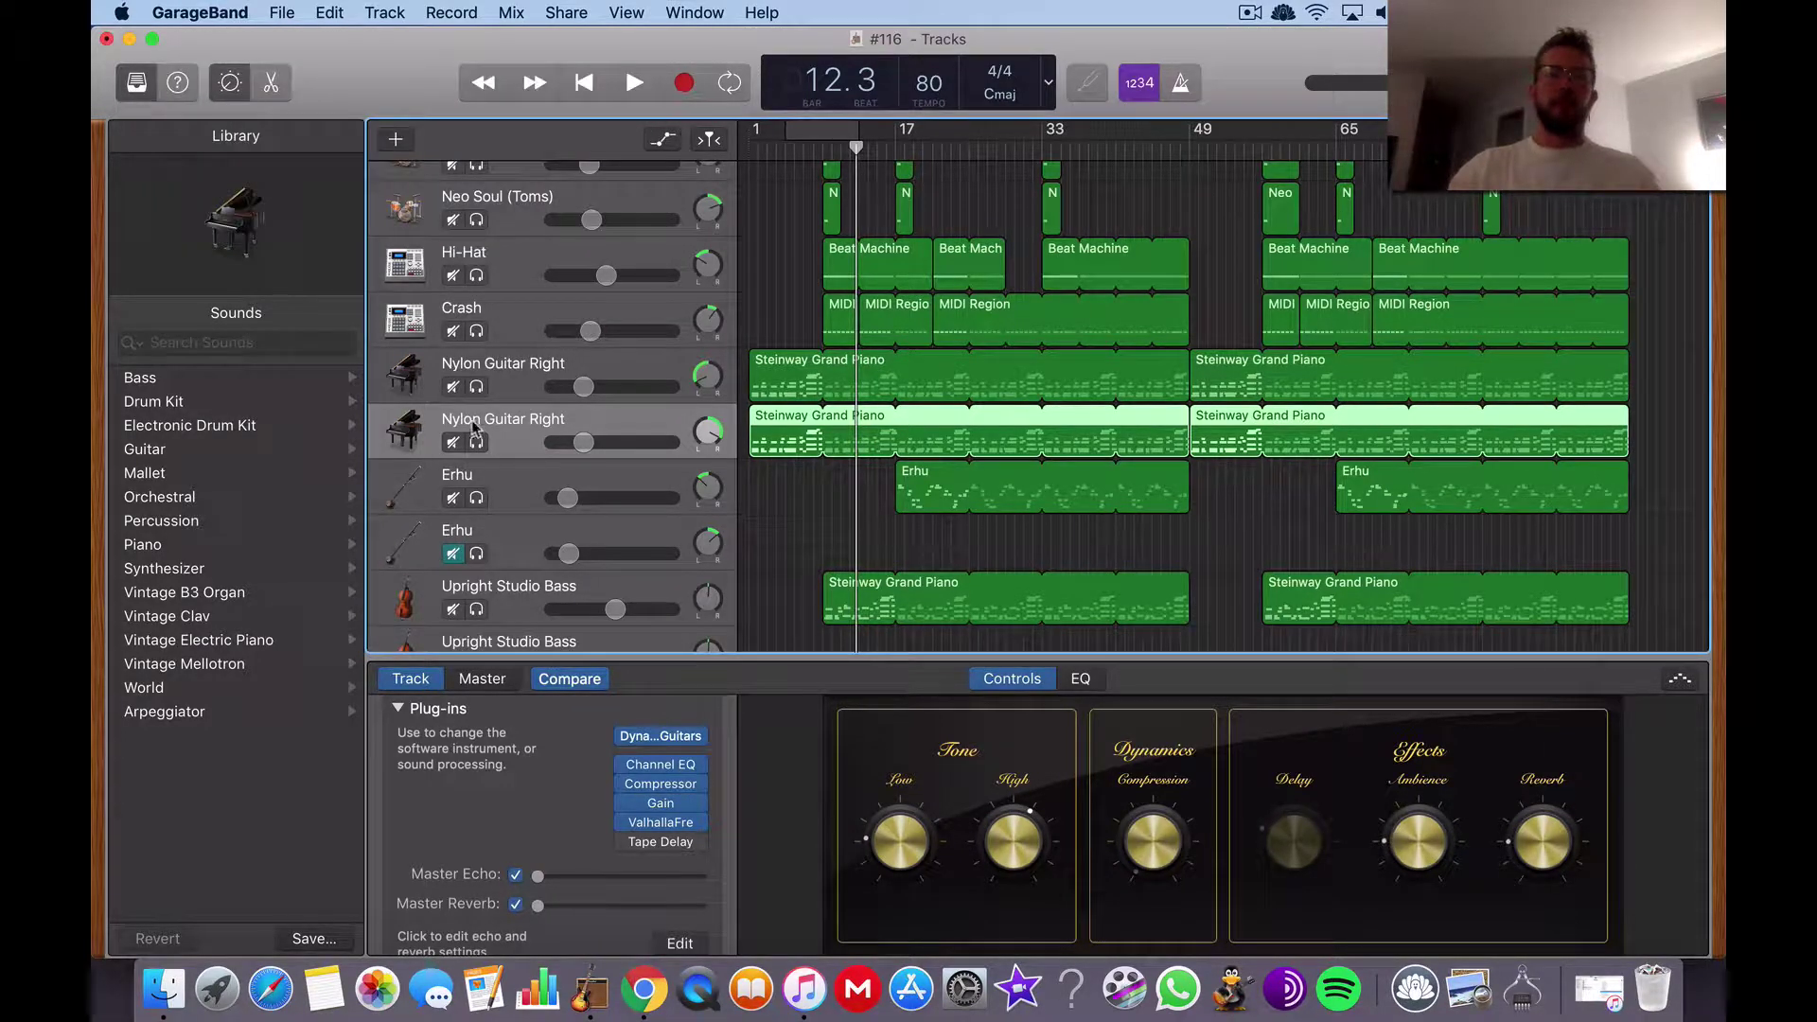
# Inspect the Tape Delay settings on the upper Nylon Guitar Right track, close them and select the lower Nylon Guitar Right track
pyautogui.click(506, 379)
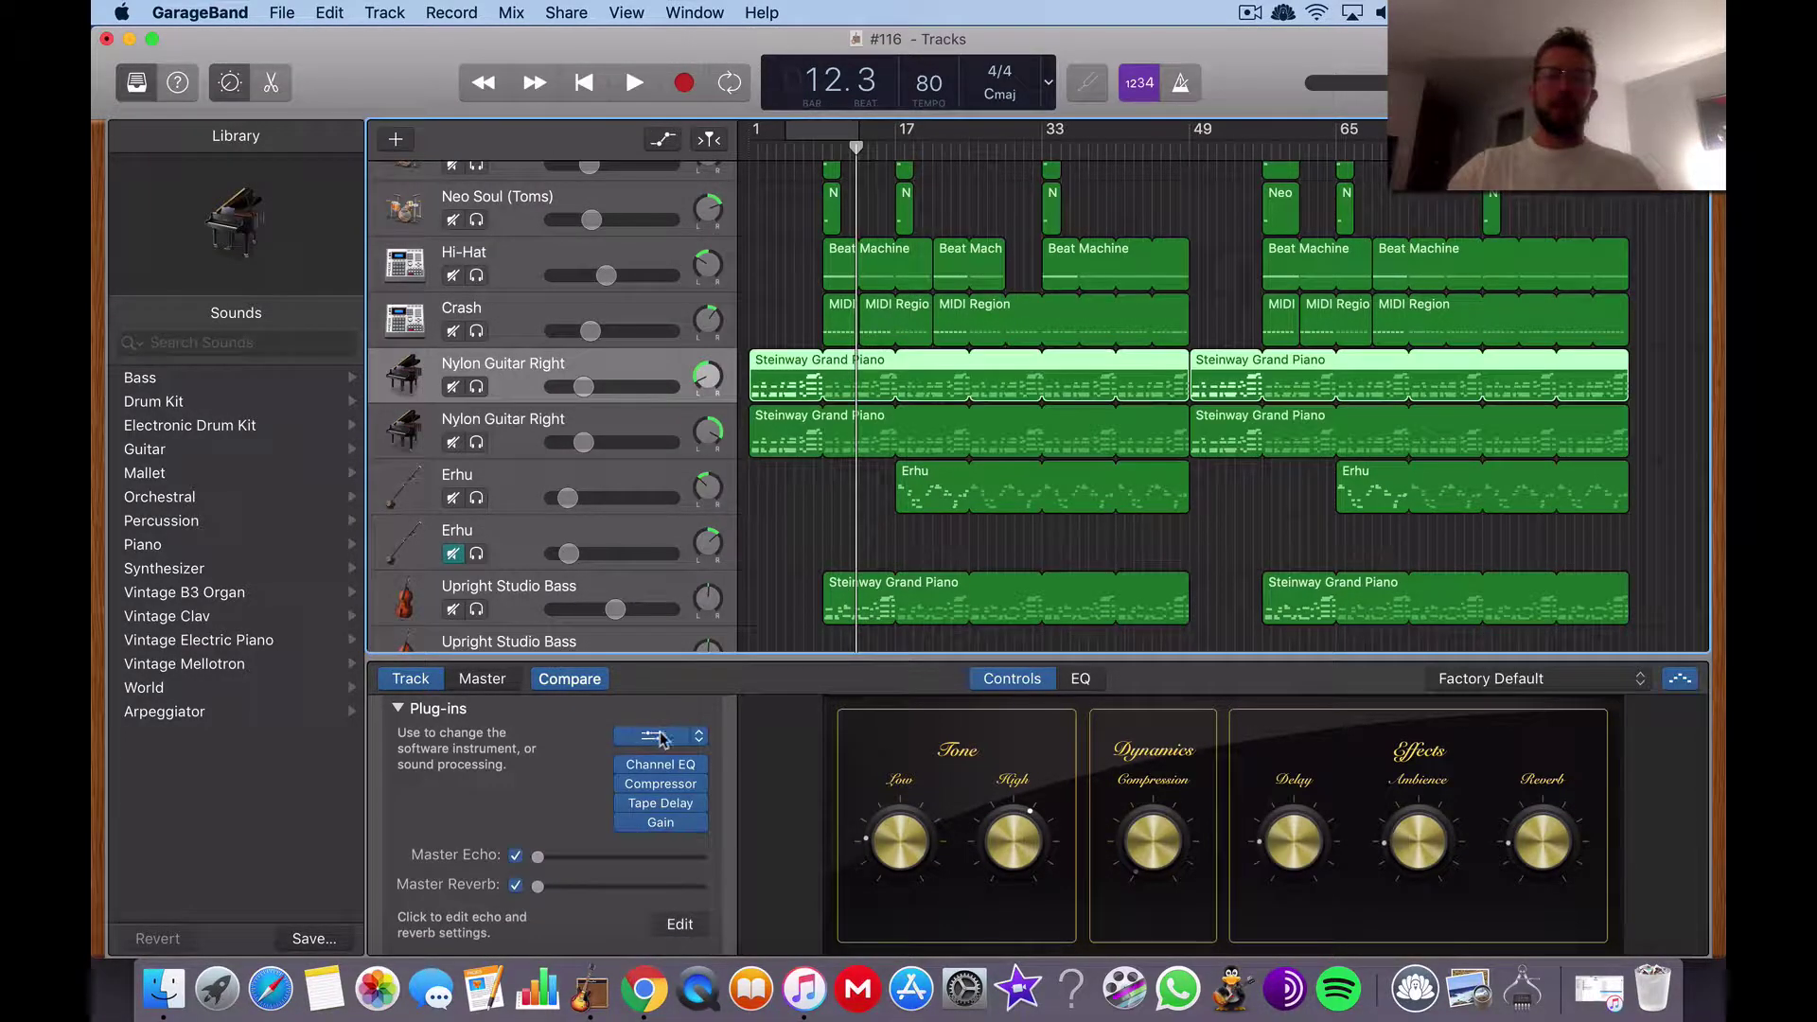
pyautogui.click(663, 804)
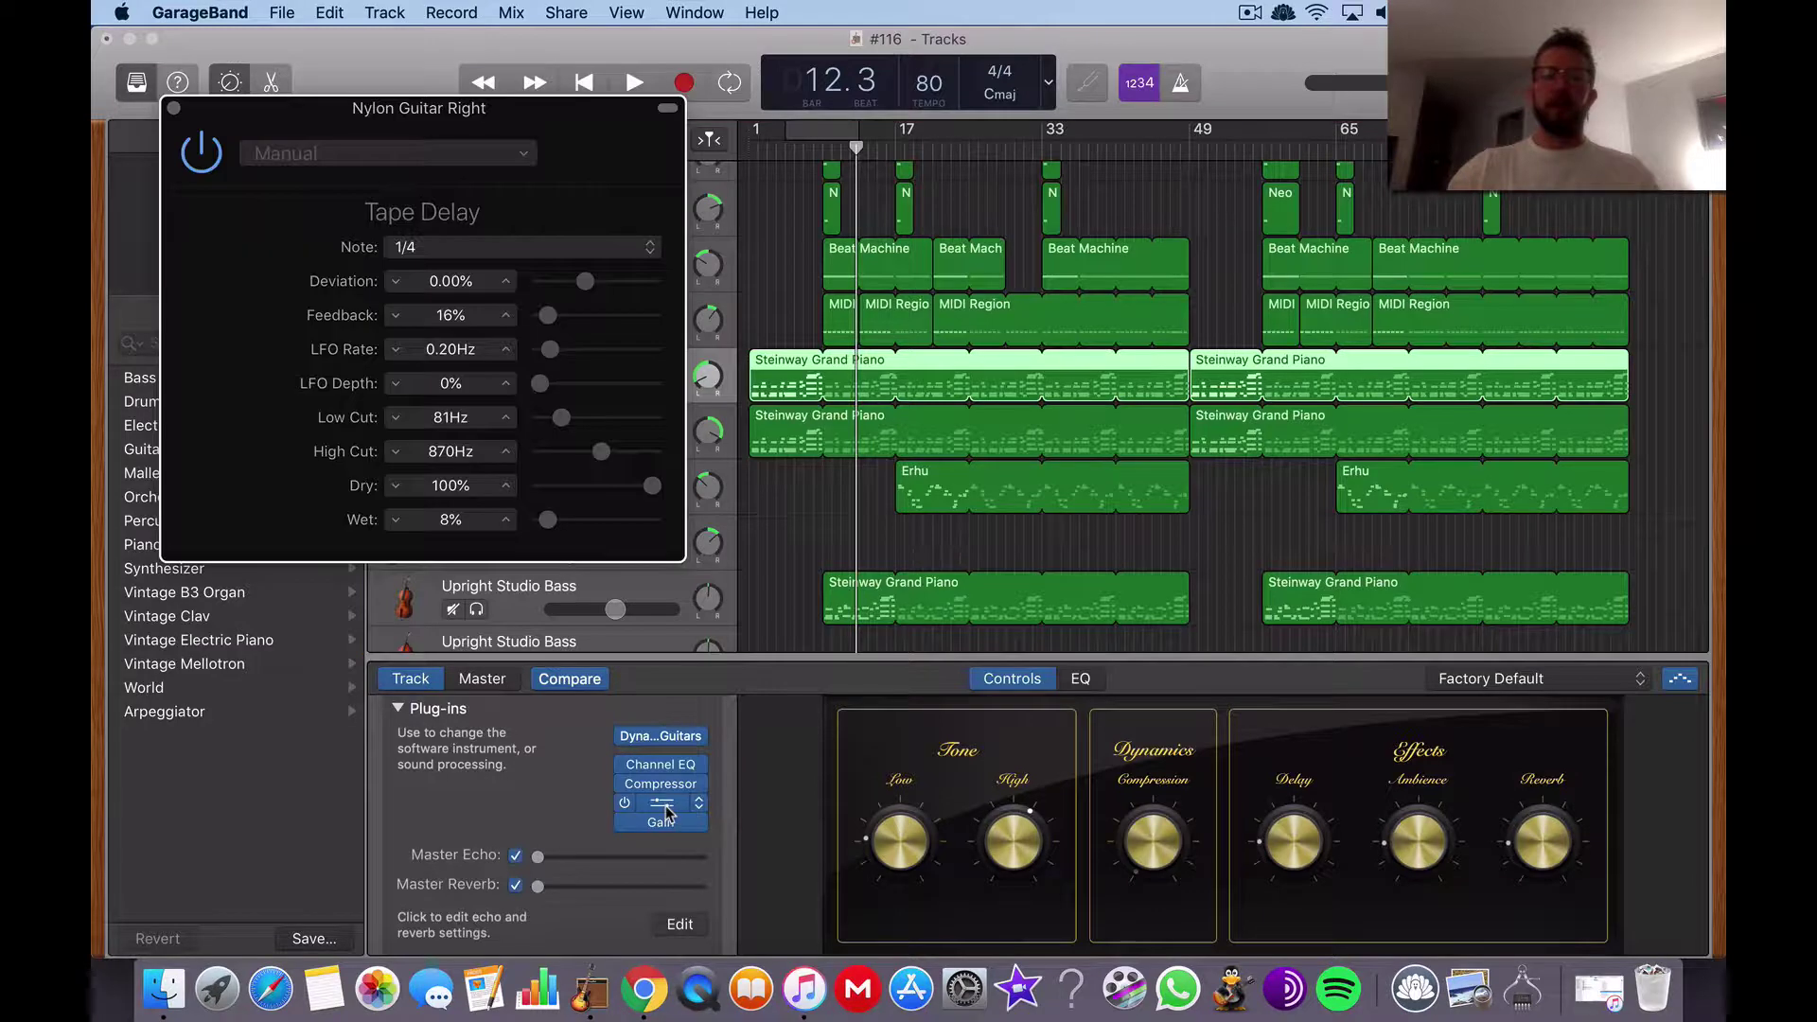
pyautogui.click(175, 109)
pyautogui.click(524, 443)
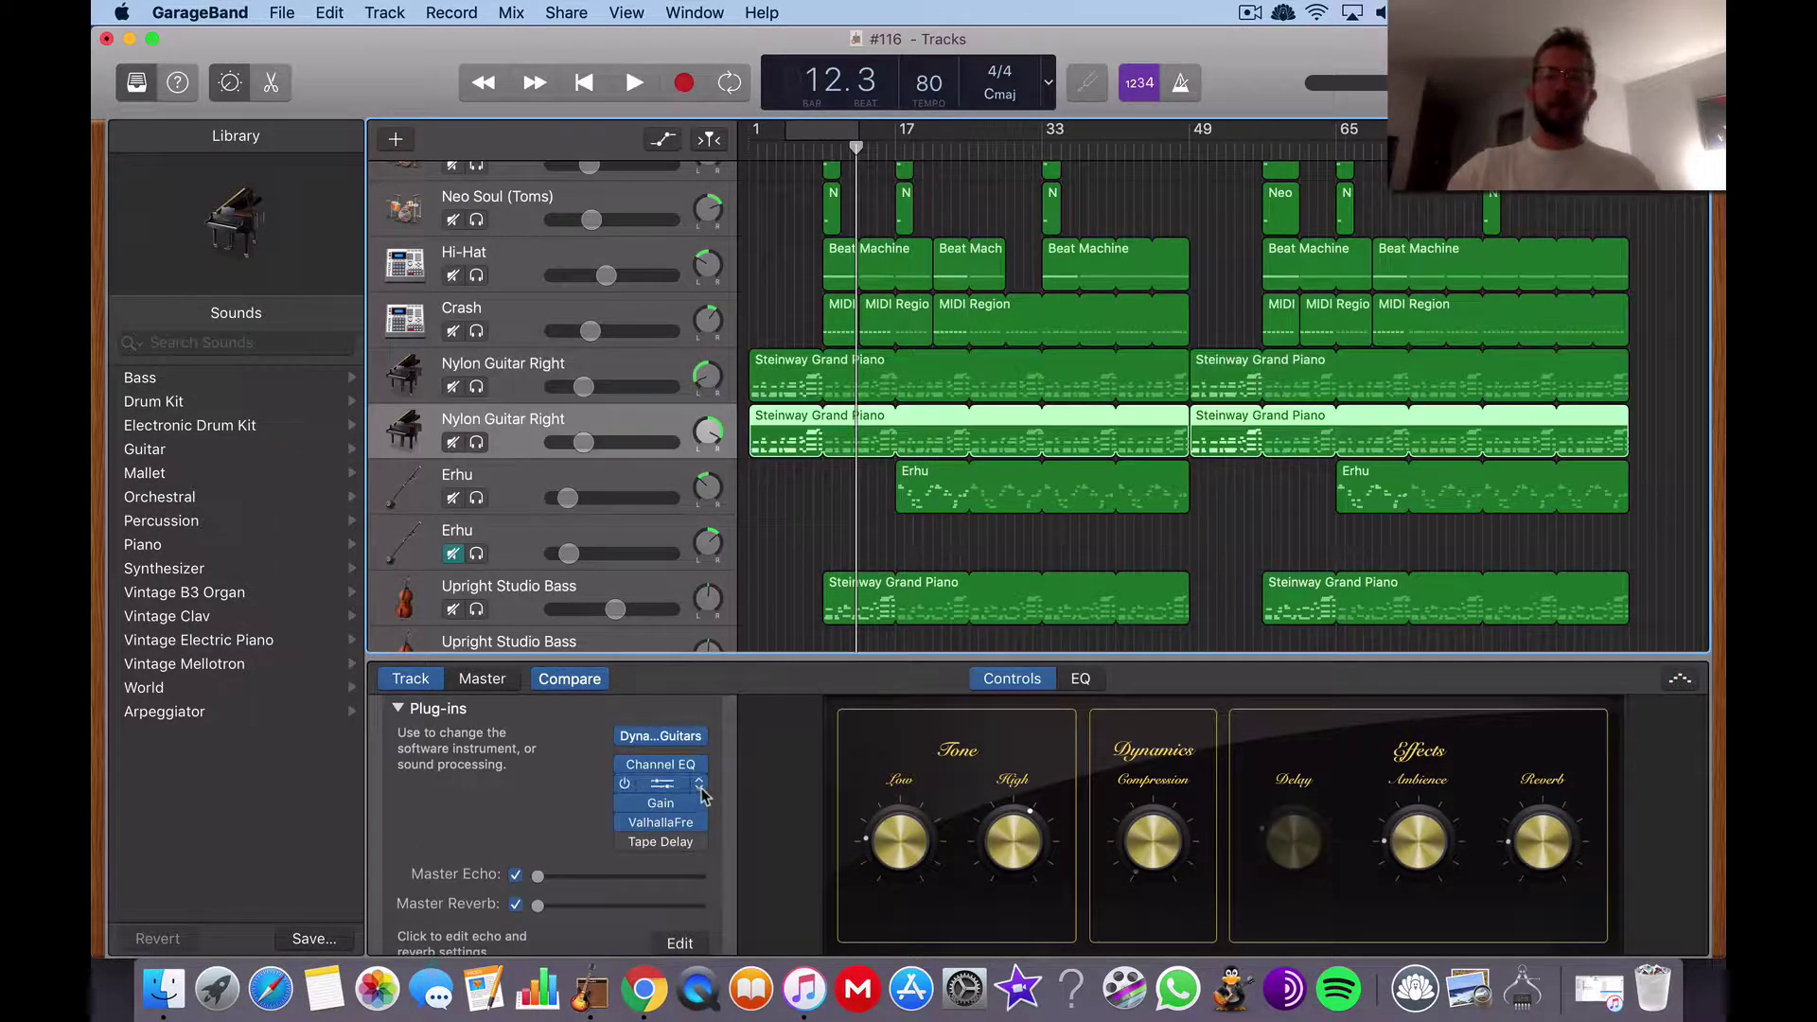
# Inspect the ValhallaFreqEcho settings on the lower Nylon Guitar Right track and check the pan of both Nylon Guitar Right tracks
pyautogui.click(666, 822)
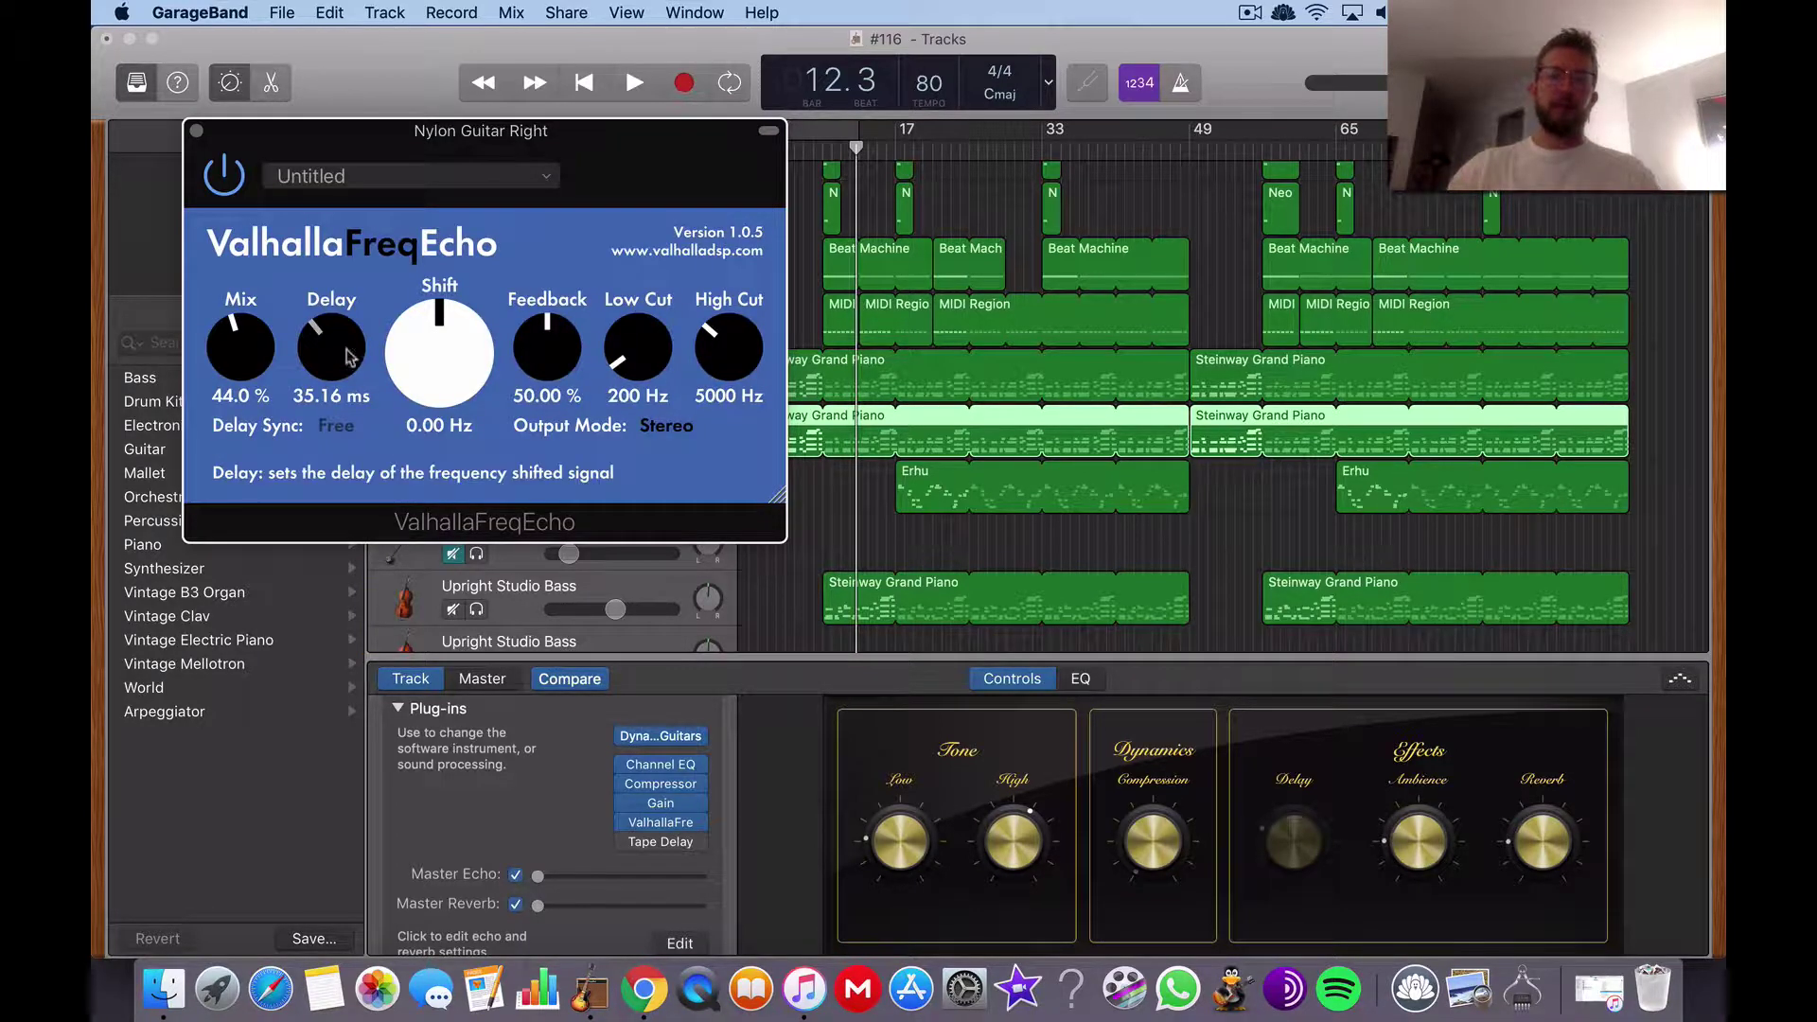
pyautogui.click(196, 130)
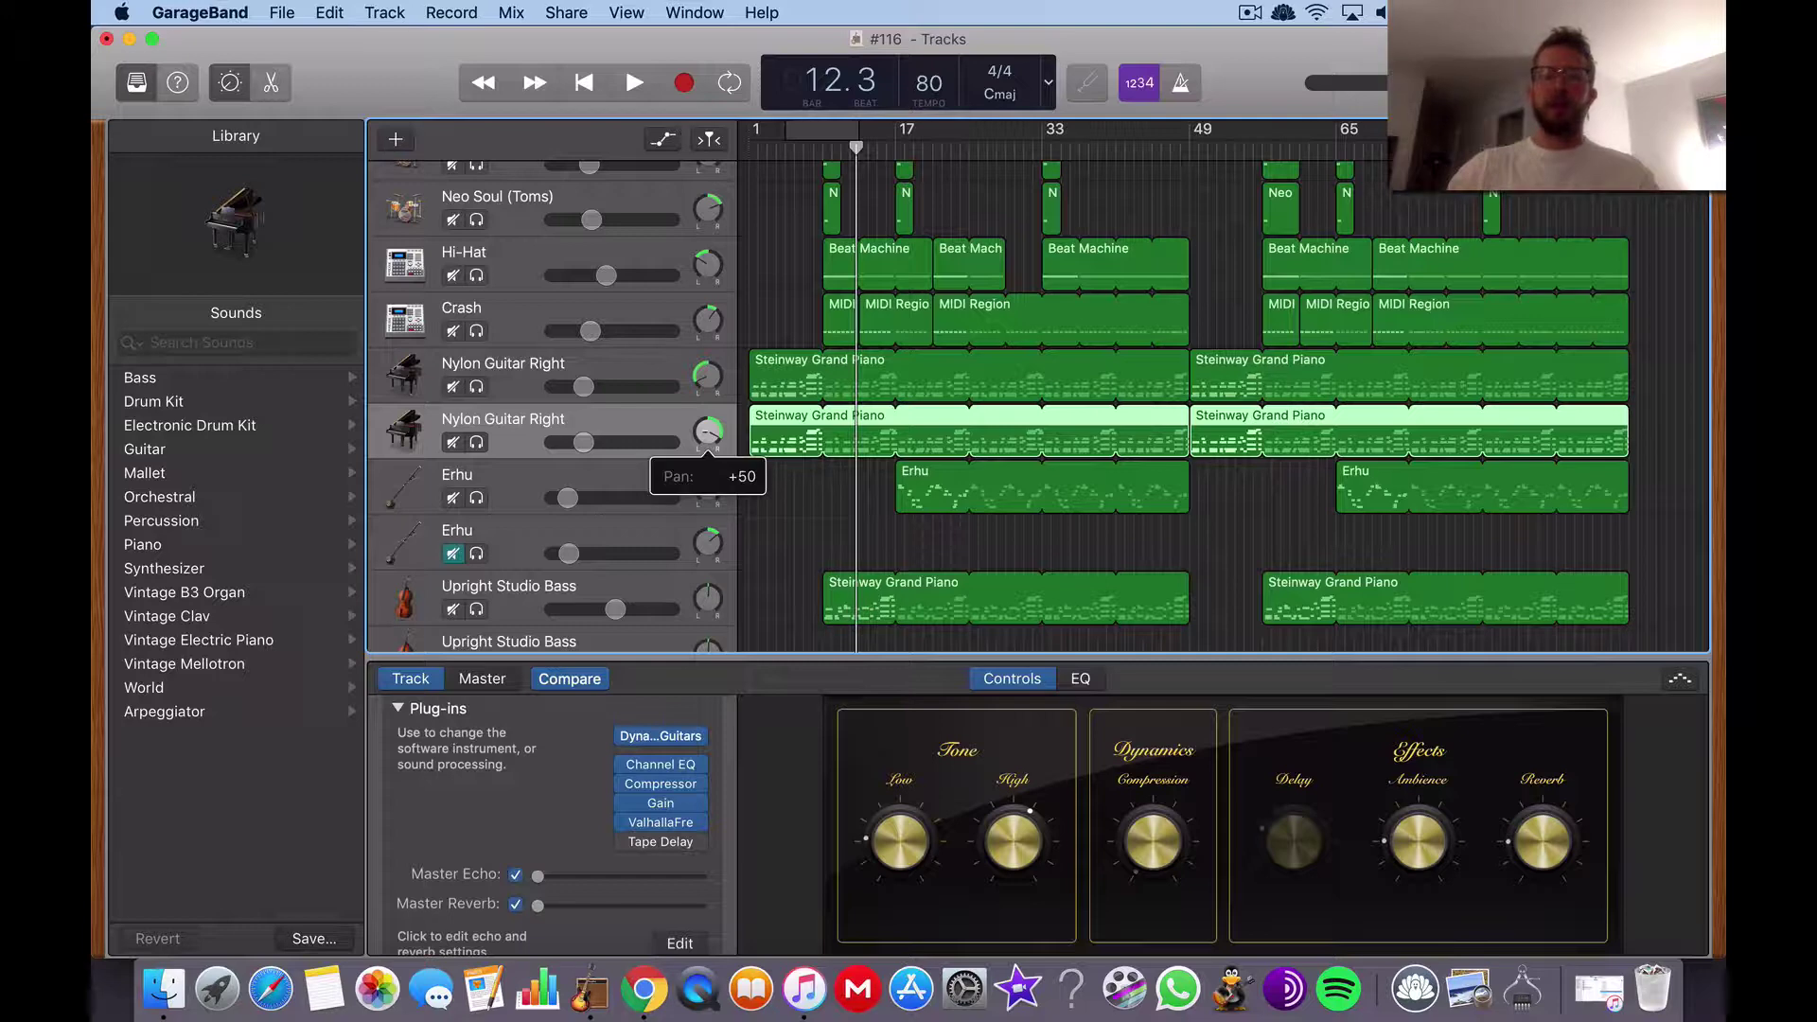
pyautogui.click(707, 378)
pyautogui.moveTo(707, 433); pyautogui.dragTo(707, 398)
# Solo both Nylon Guitar Right tracks and select the lower one
pyautogui.click(476, 386)
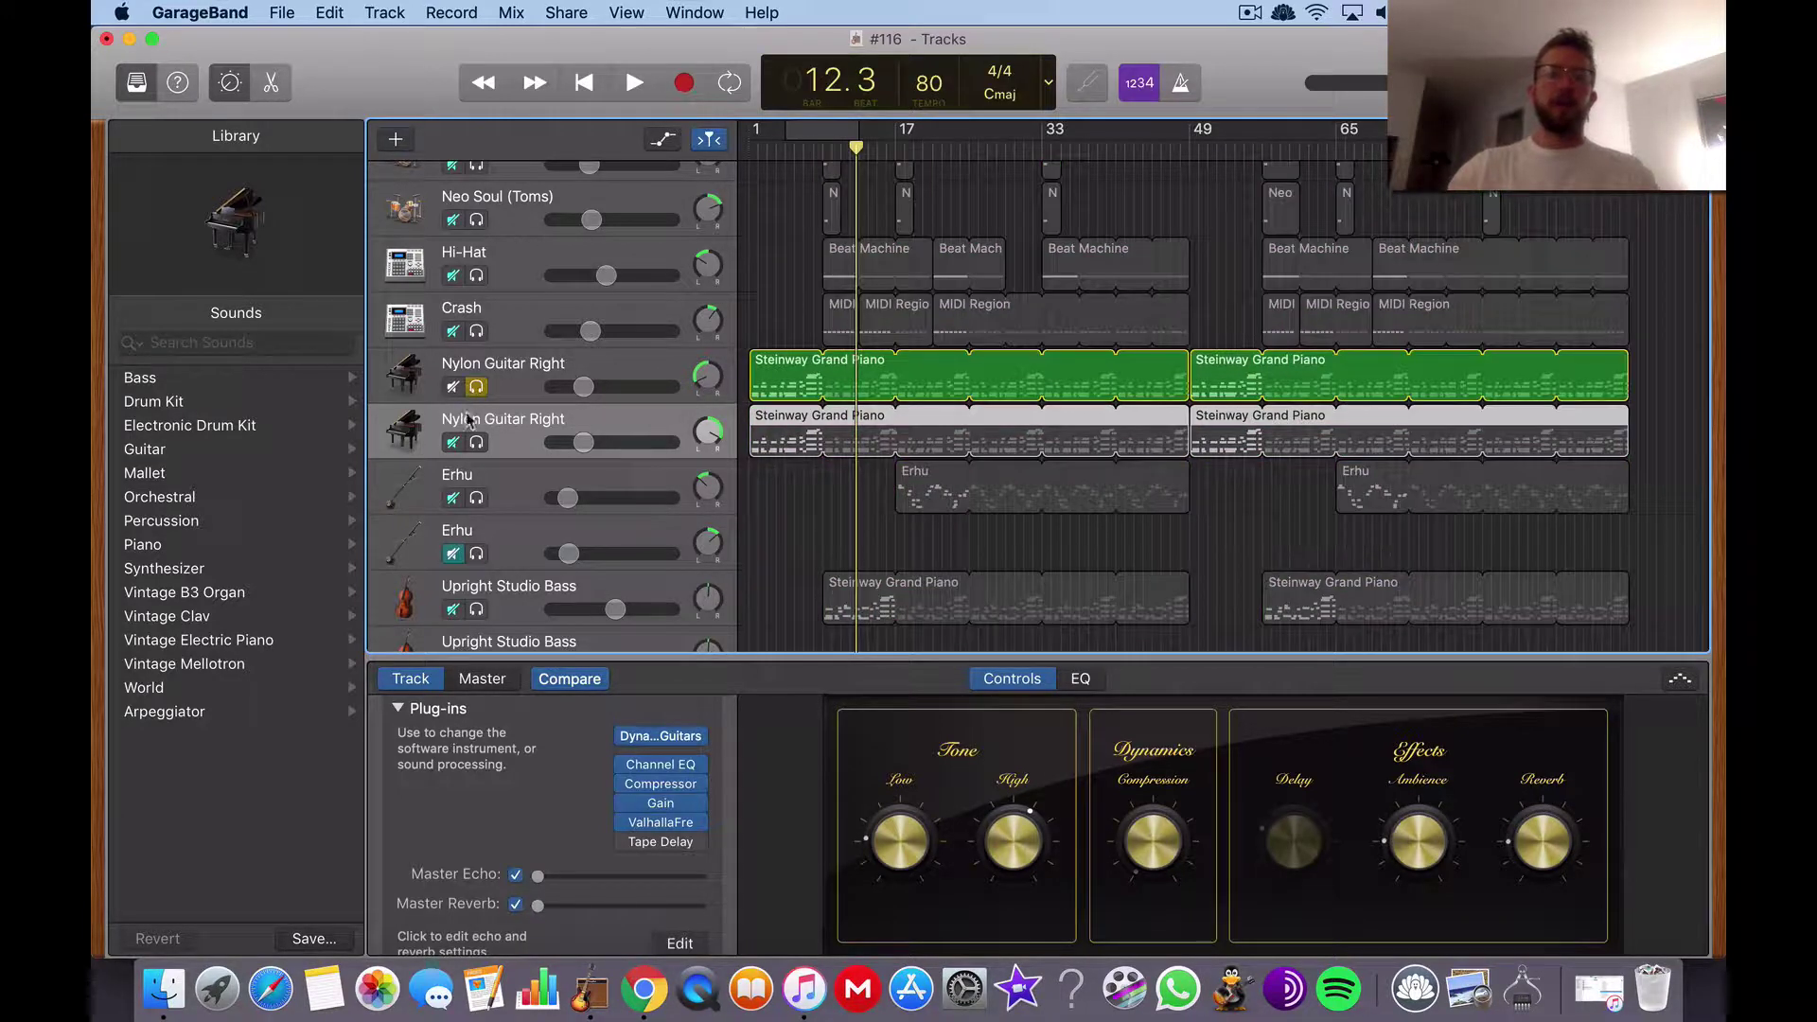
pyautogui.click(476, 443)
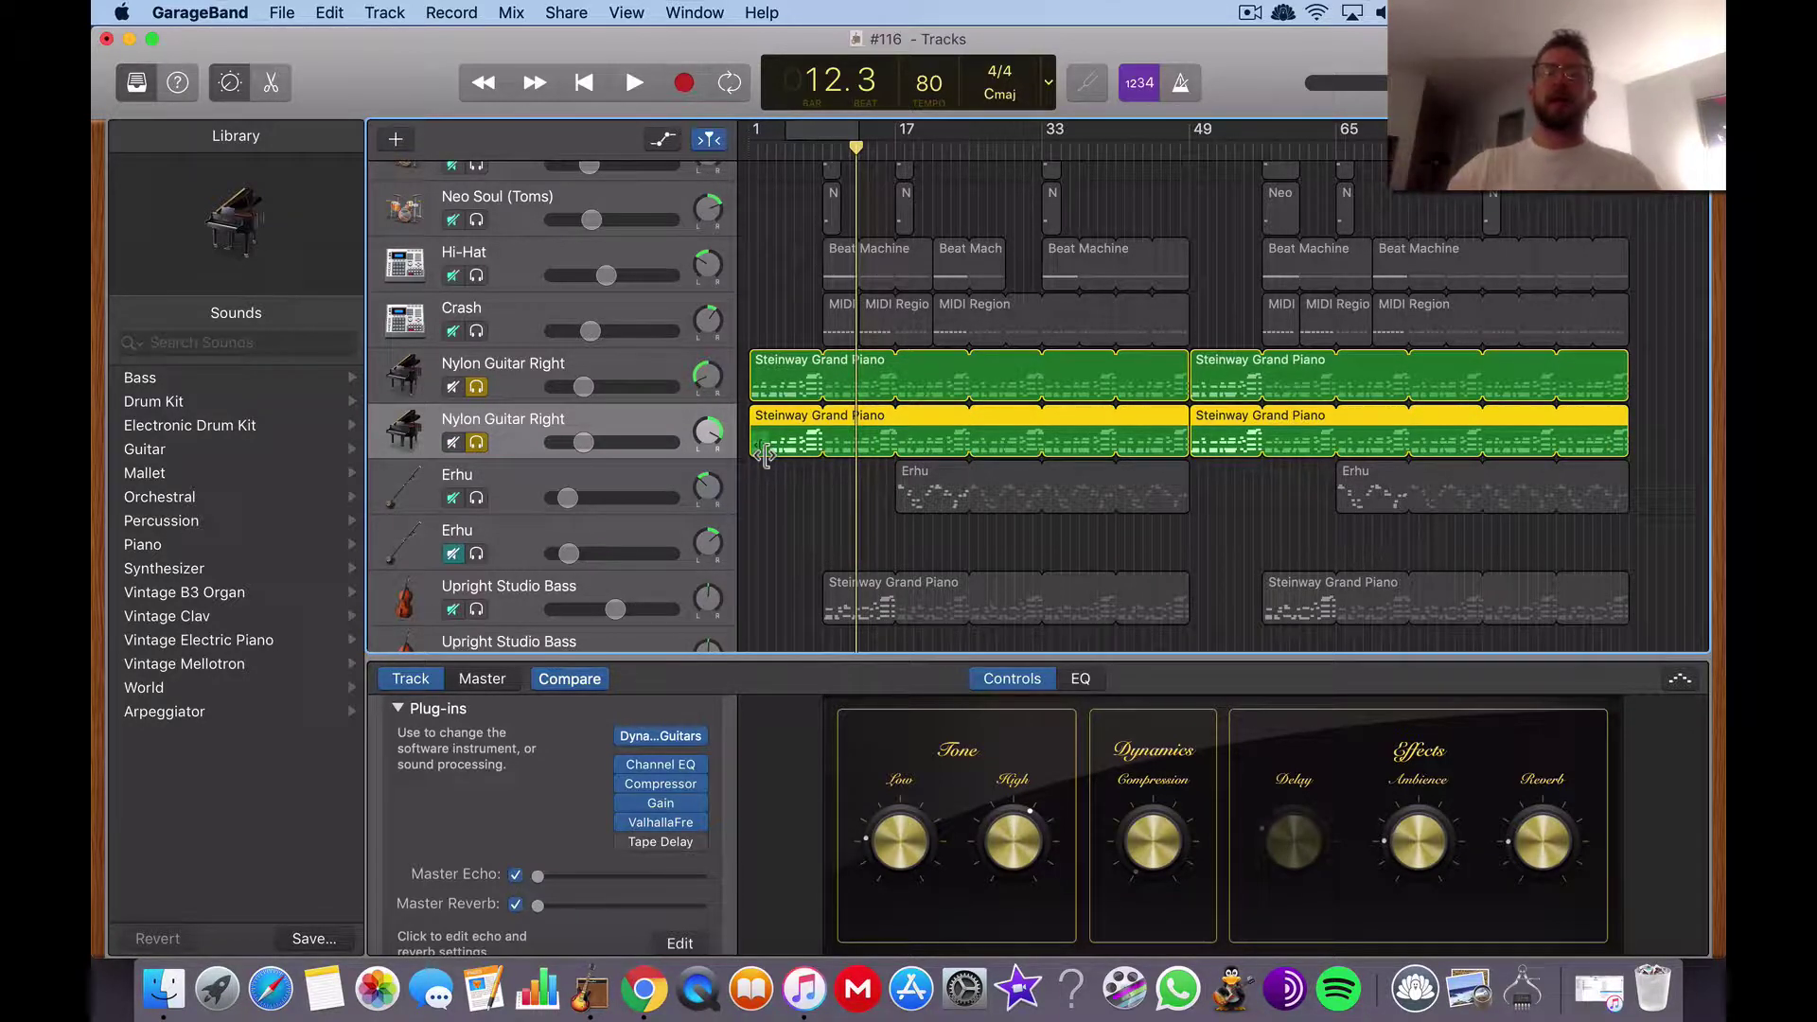
pyautogui.click(800, 540)
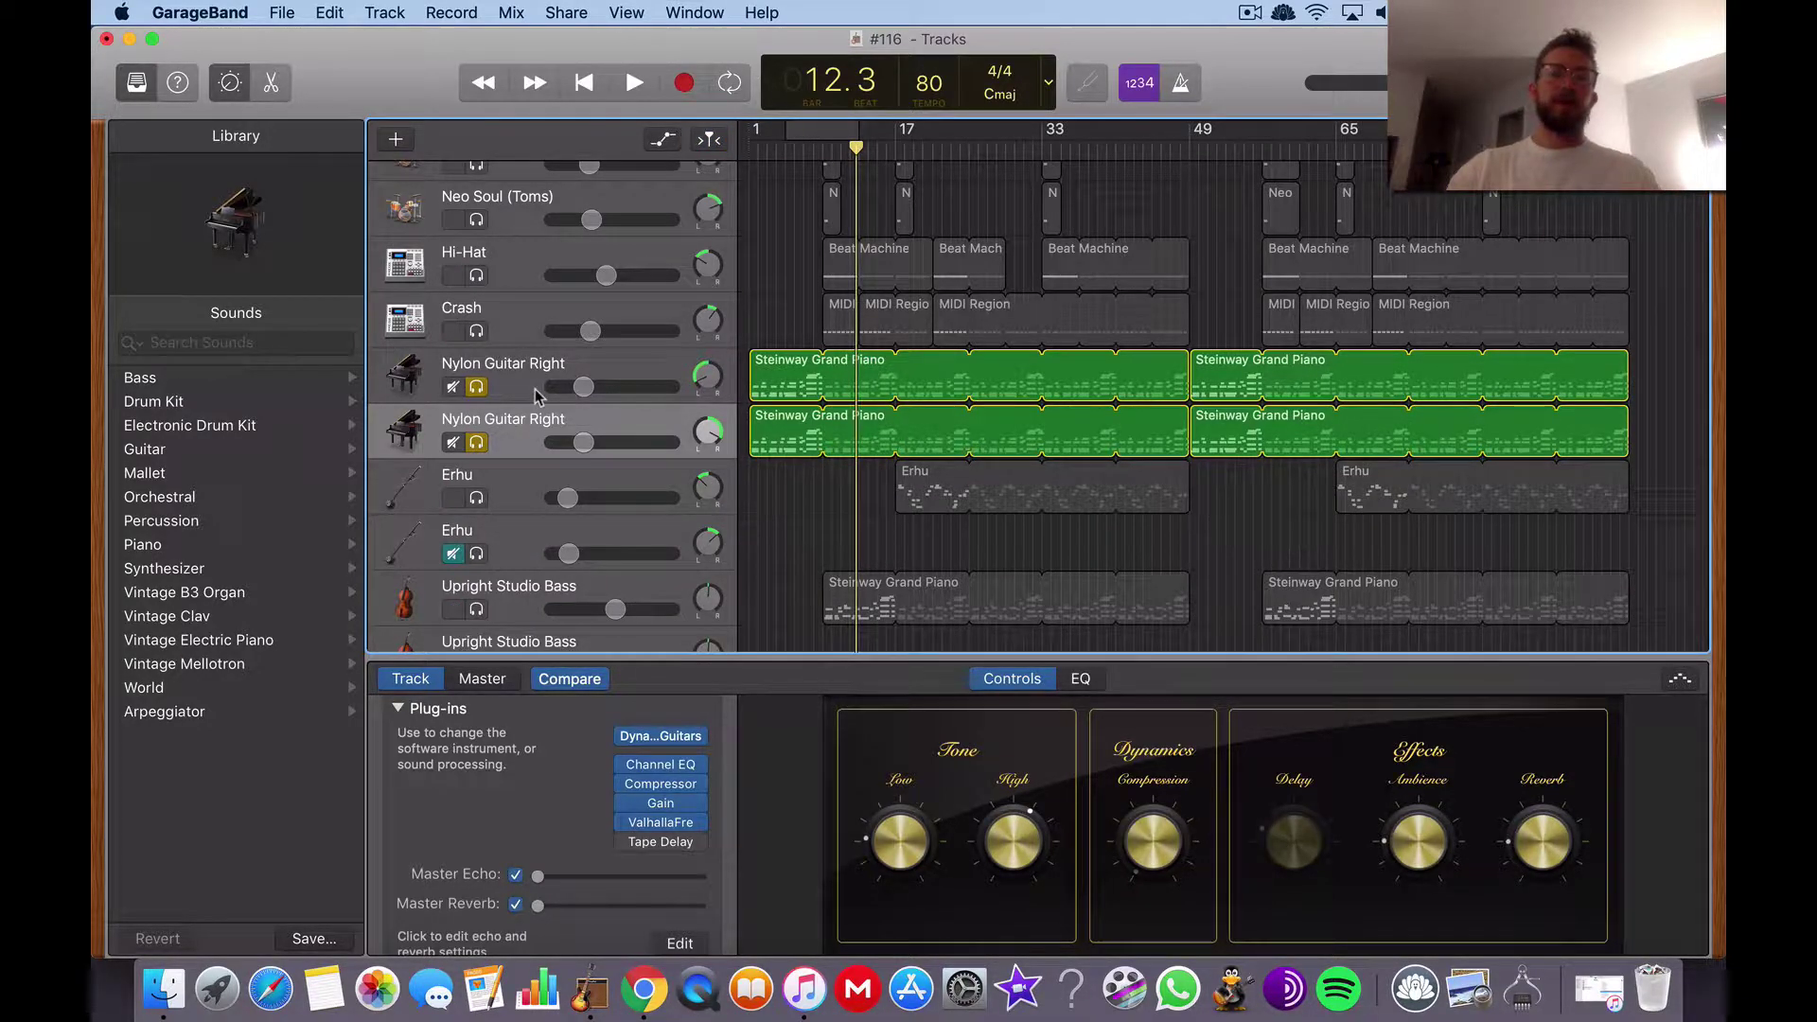
pyautogui.click(536, 389)
pyautogui.click(533, 438)
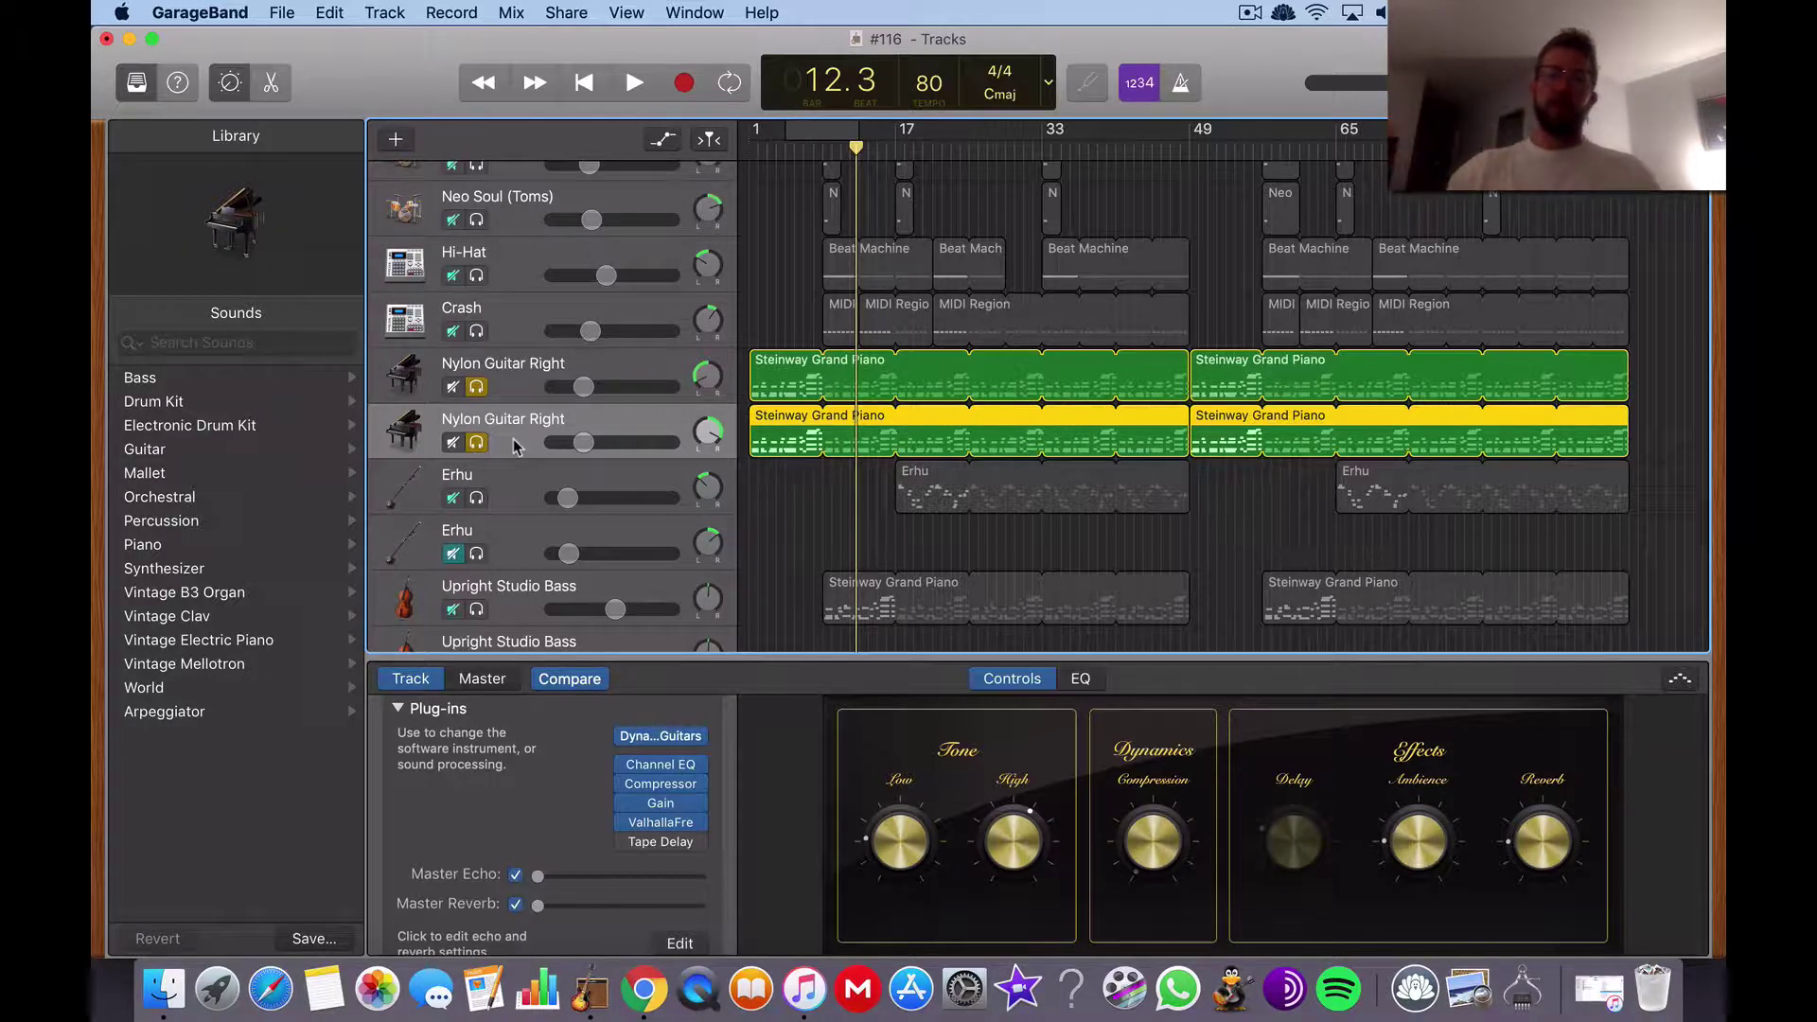
pyautogui.click(768, 534)
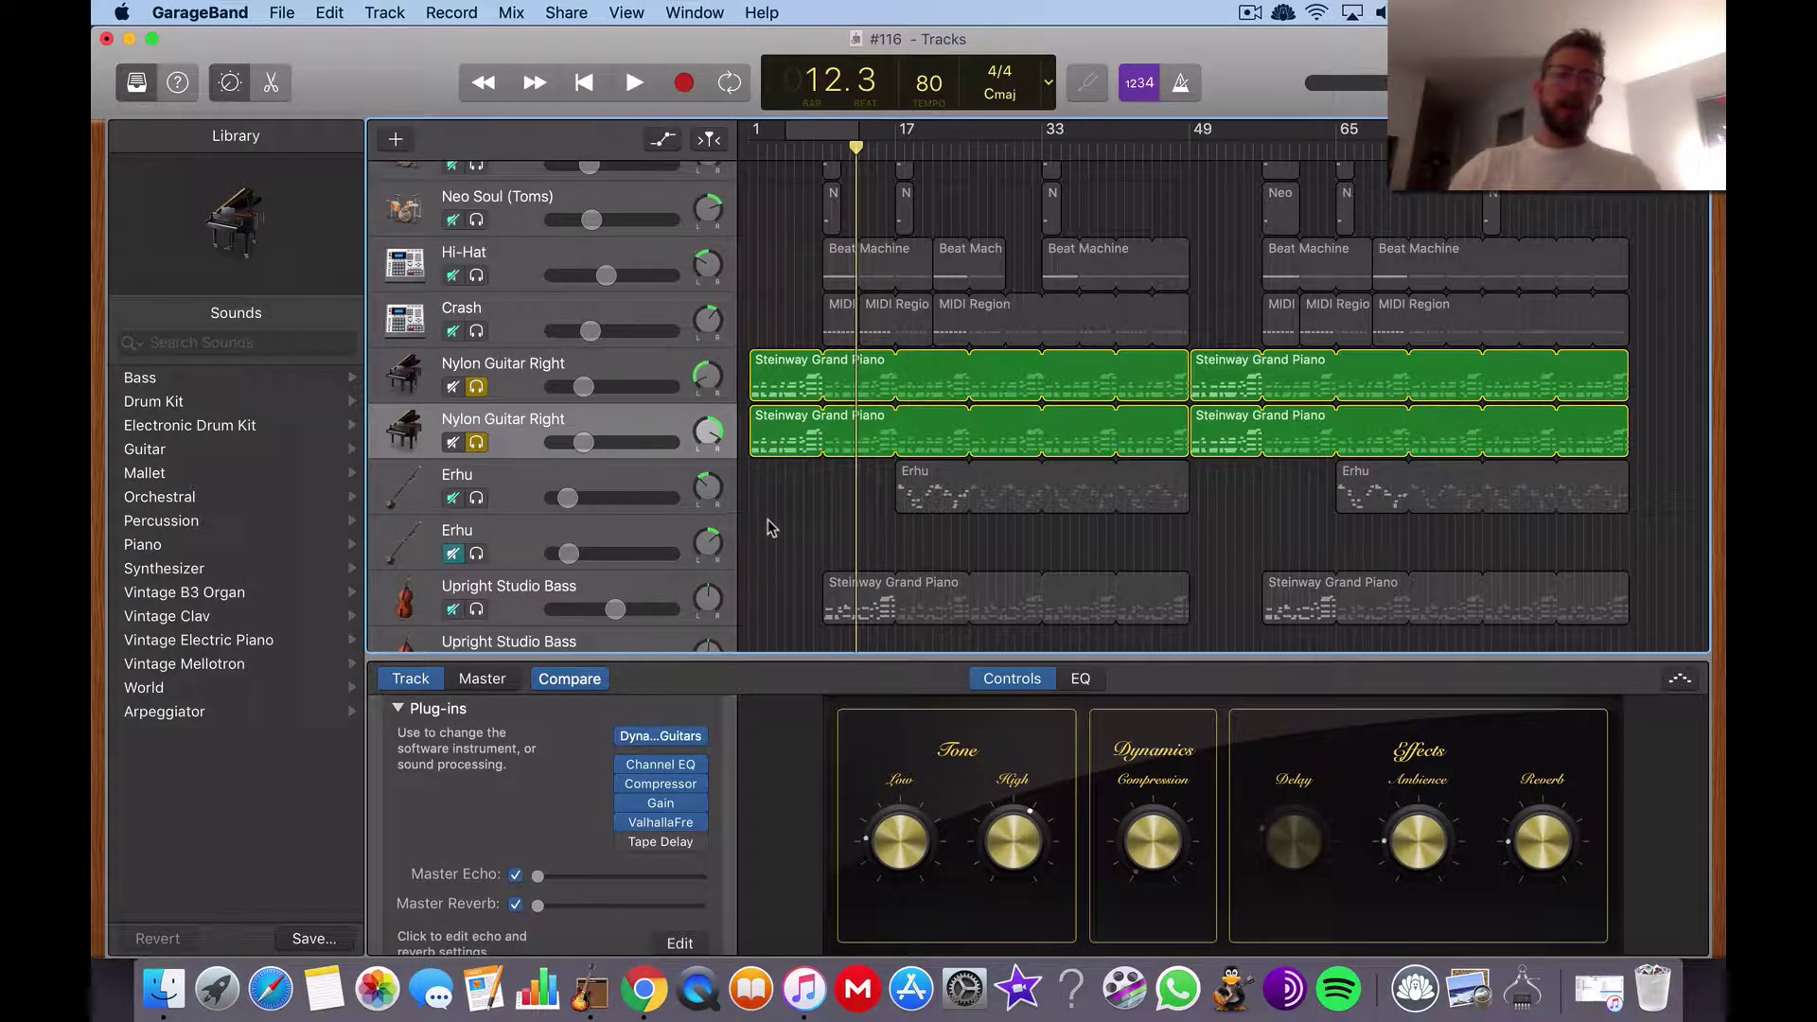
# Turn off solo on both Nylon Guitar Right tracks
pyautogui.scroll(5, 769, 532)
pyautogui.scroll(-8, 768, 527)
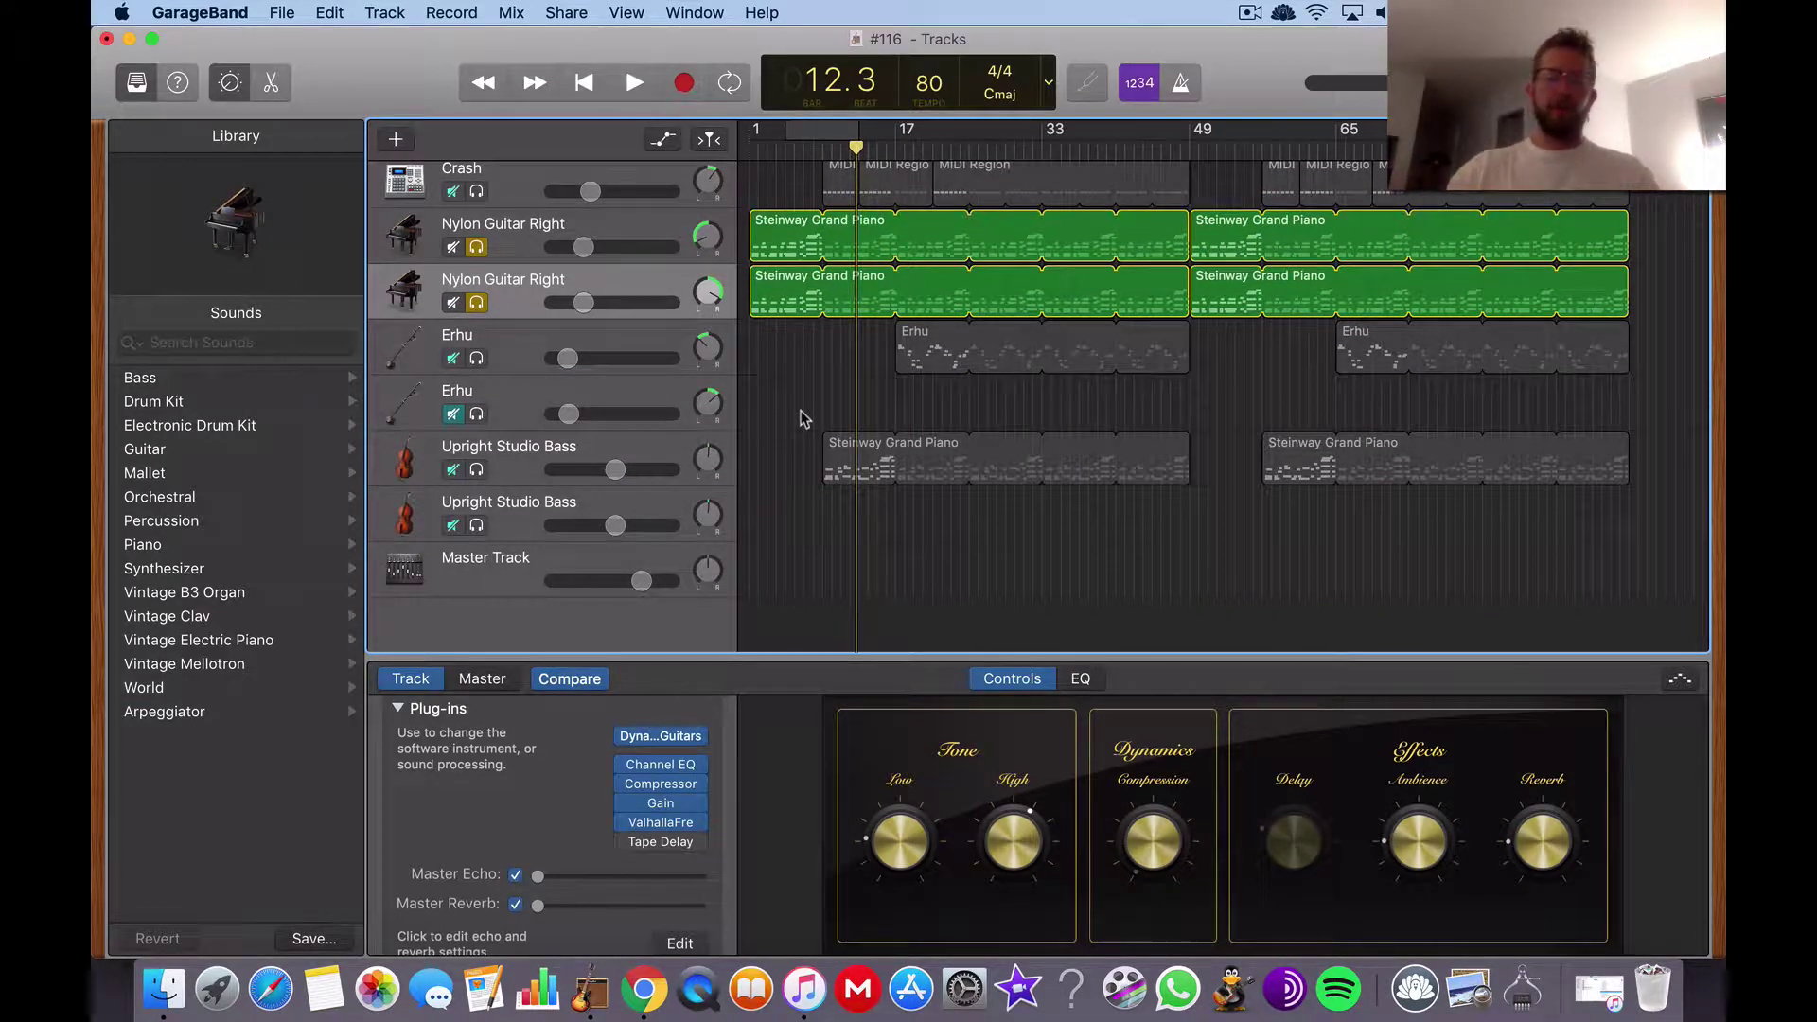
pyautogui.scroll(10, 800, 418)
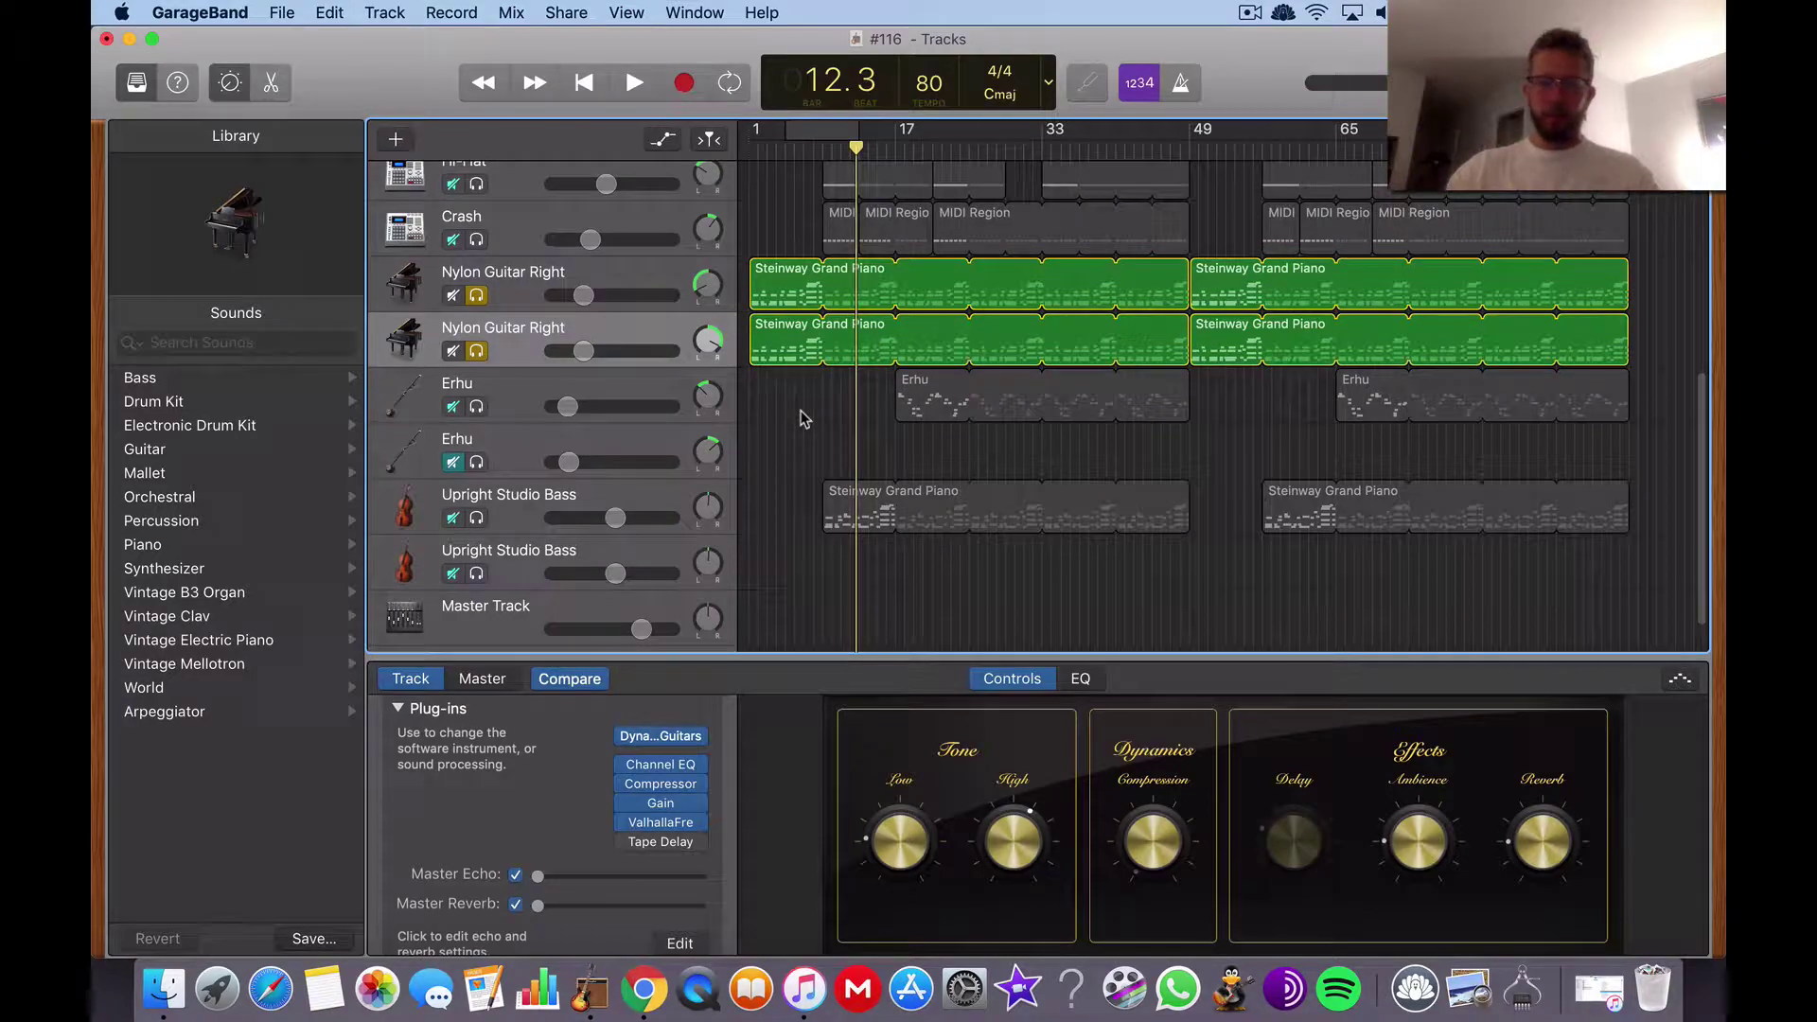
pyautogui.scroll(-10, 800, 418)
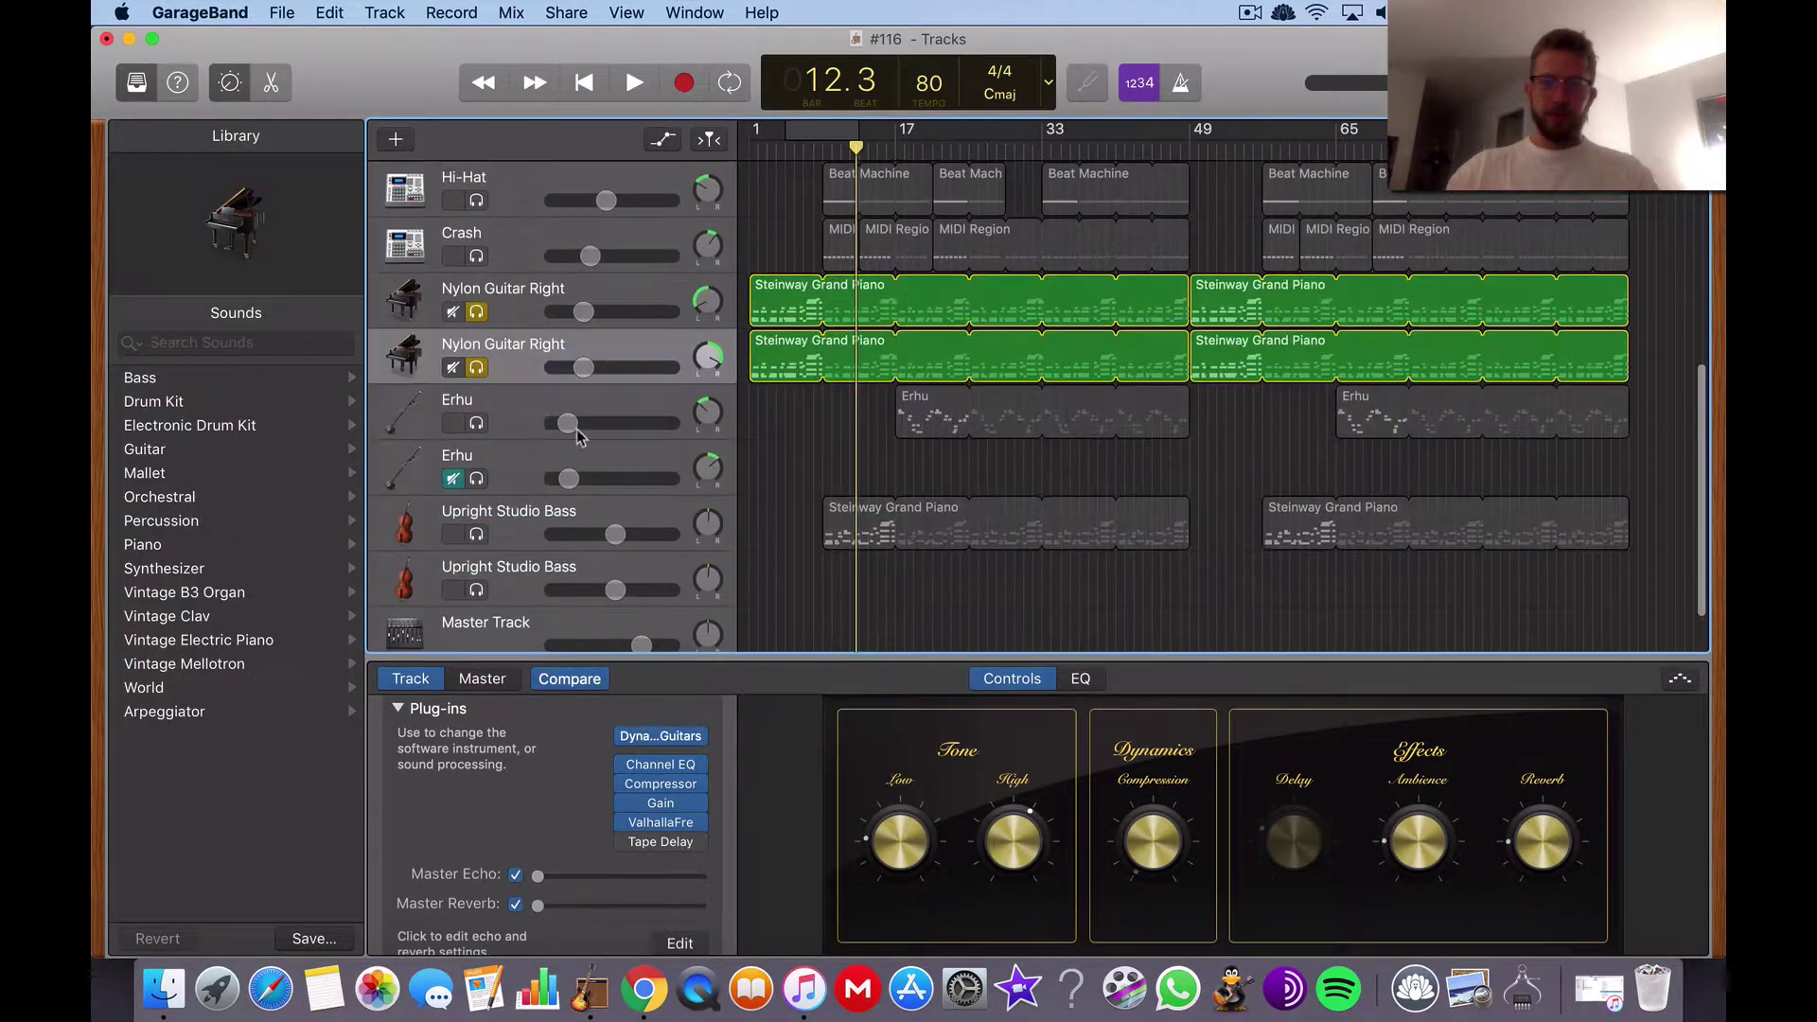
pyautogui.click(477, 369)
pyautogui.click(477, 368)
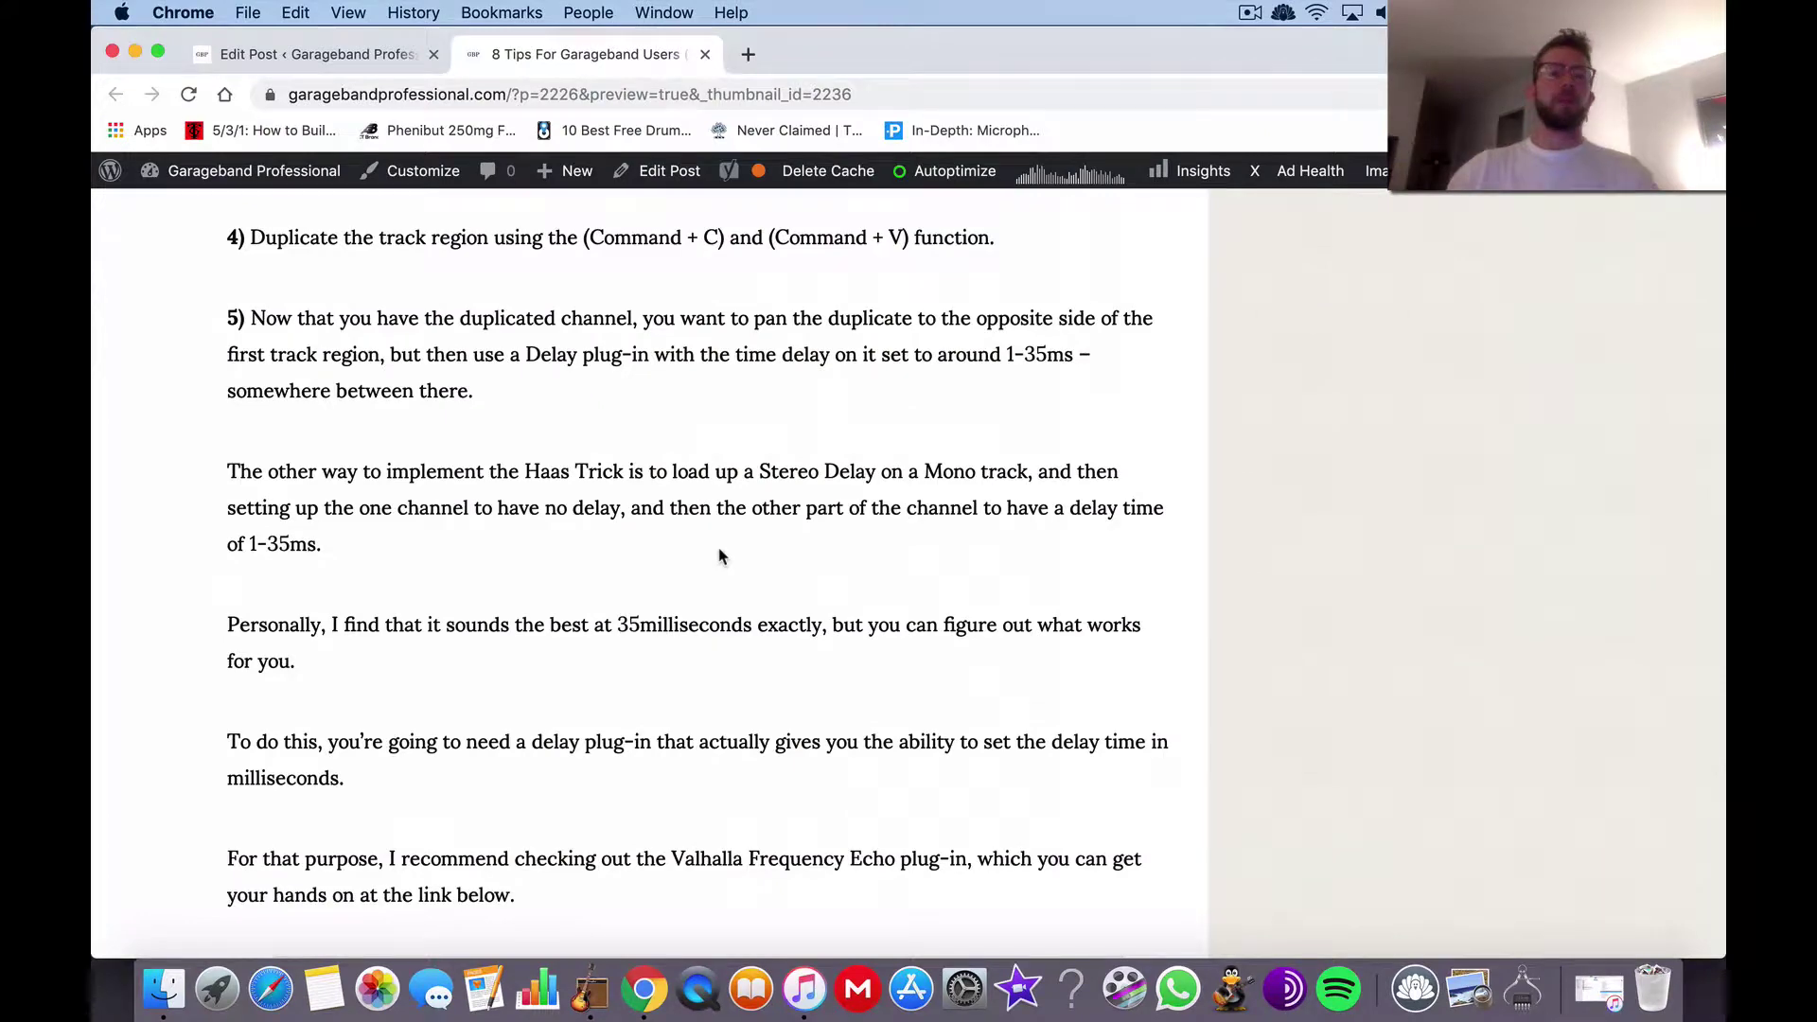
# Switch to the article in Chrome and review the Haas Trick delay instructions and the Valhalla Freq Echo recommendation
pyautogui.scroll(-8, 719, 556)
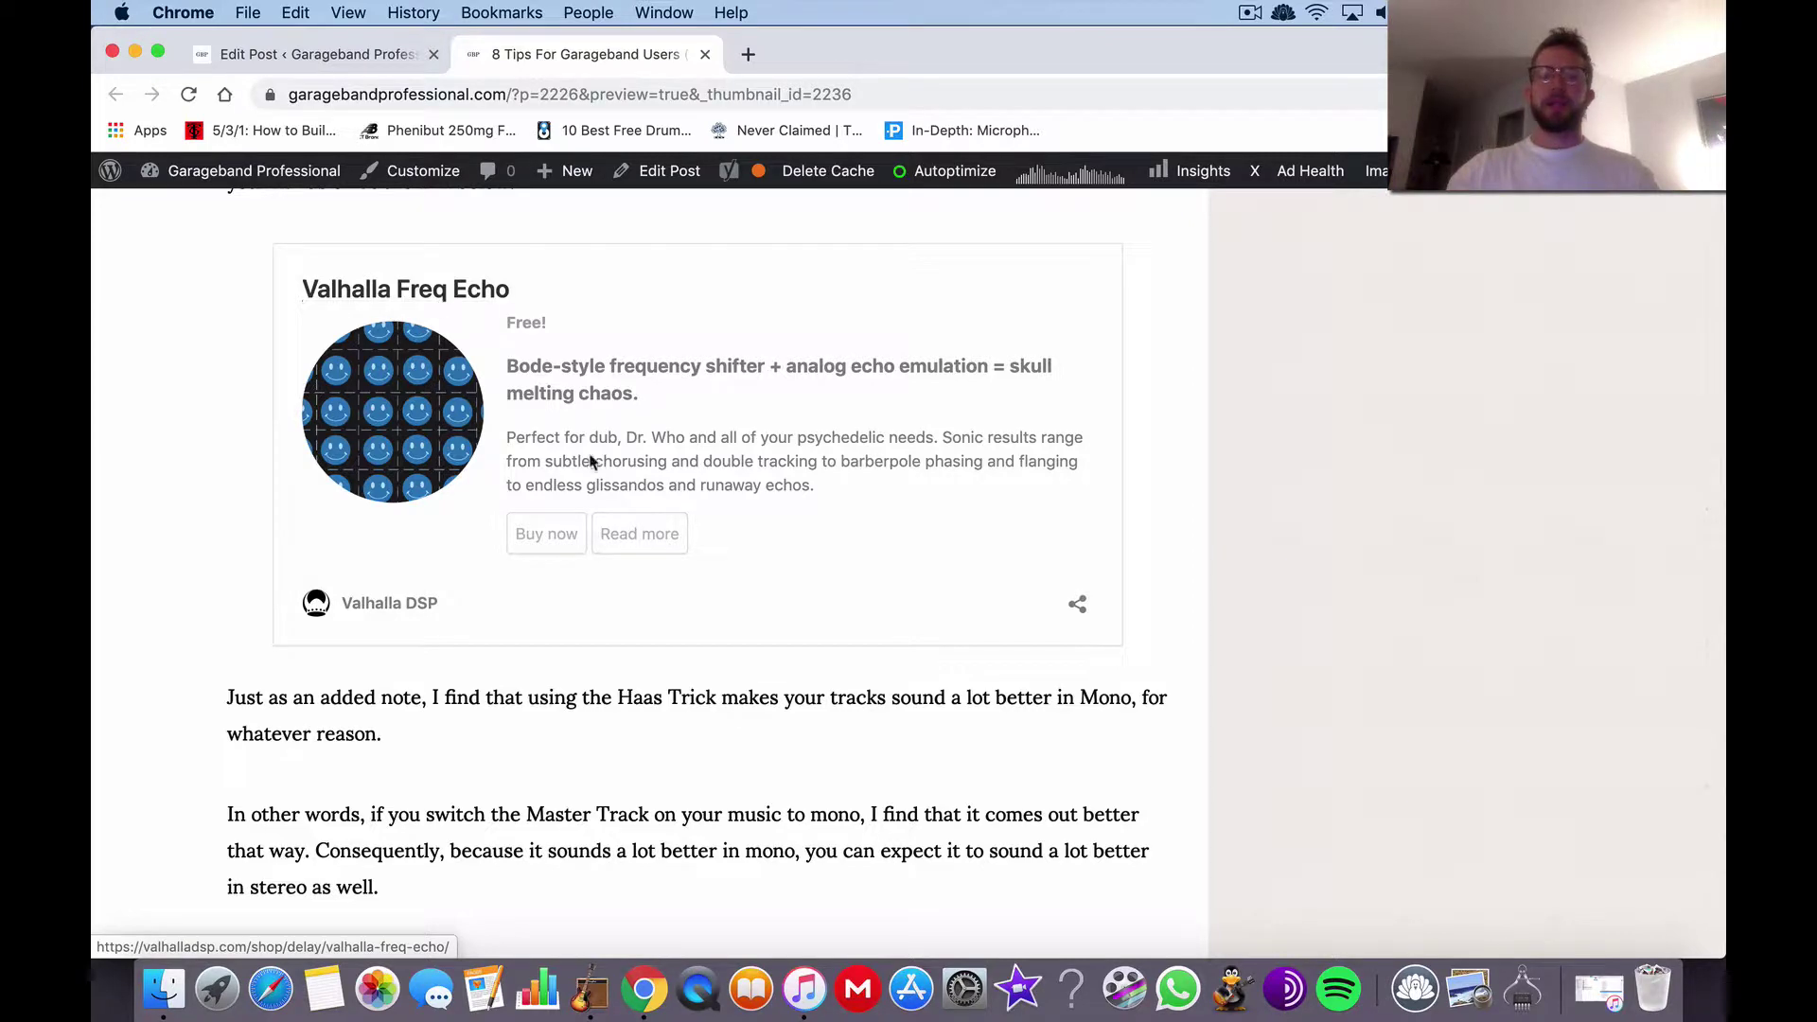
pyautogui.scroll(9, 589, 455)
pyautogui.scroll(-6, 589, 454)
pyautogui.scroll(-2, 590, 455)
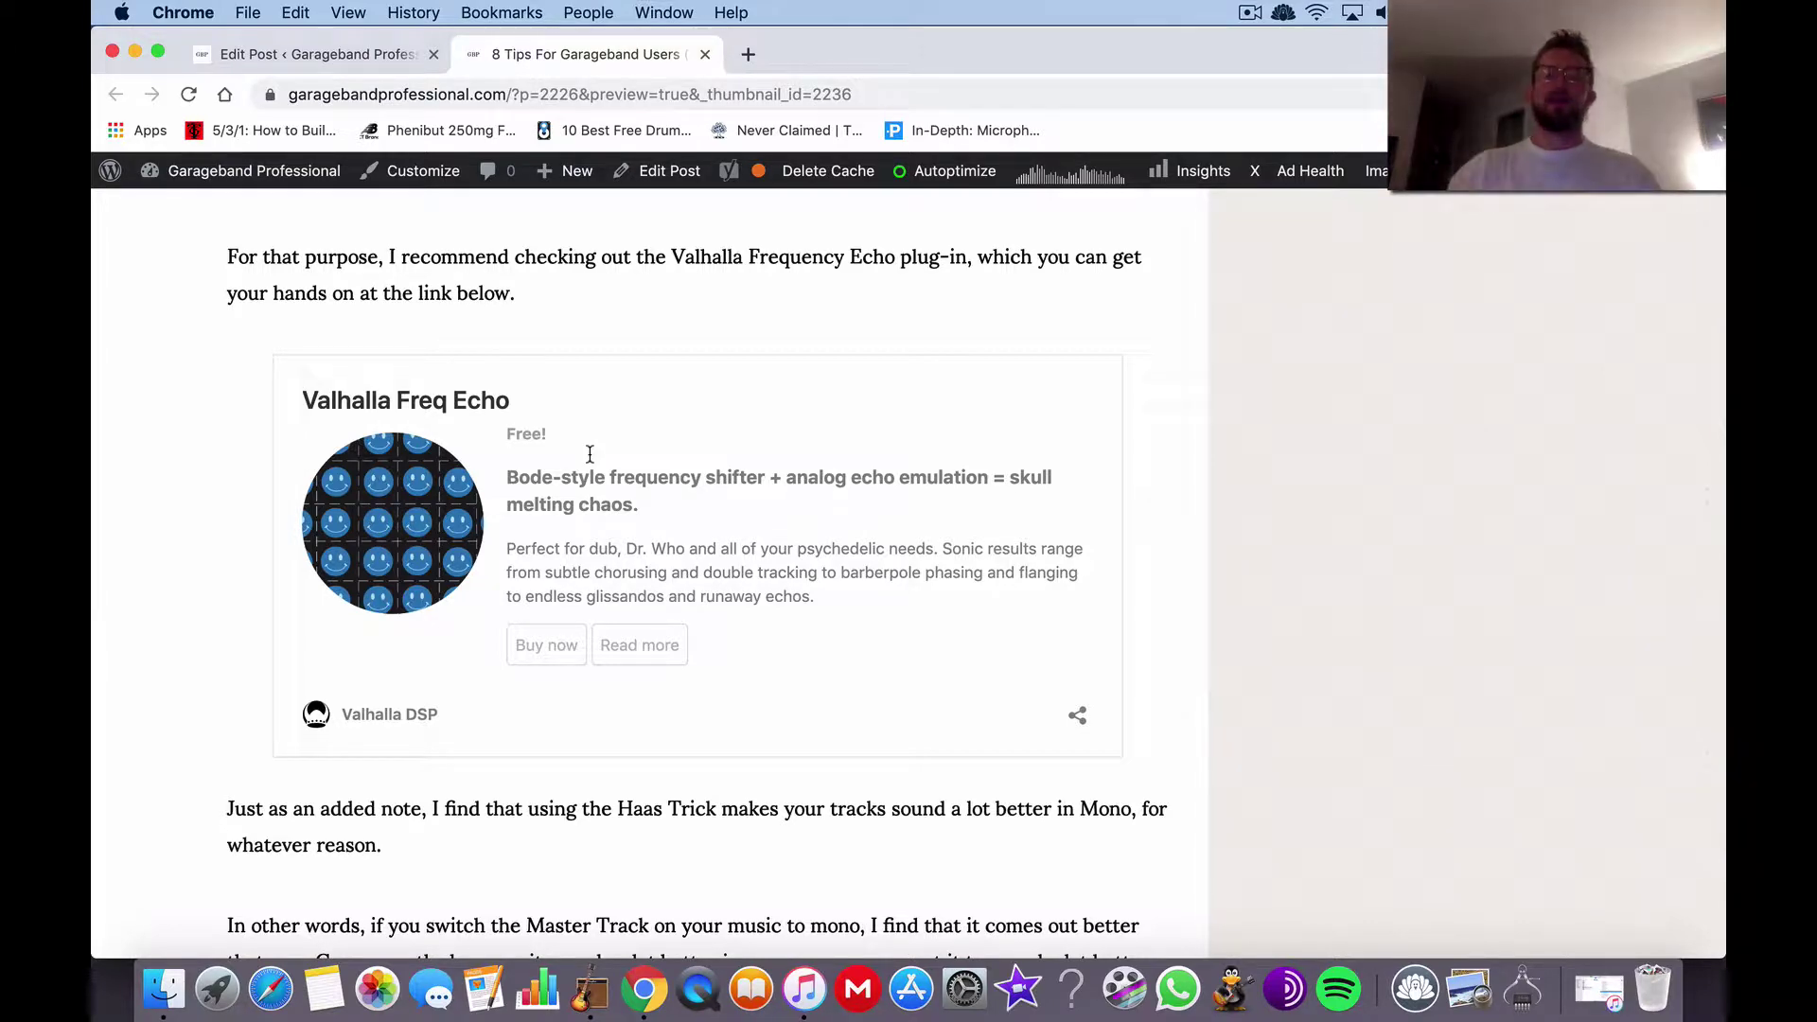
pyautogui.scroll(-4, 815, 649)
pyautogui.scroll(3, 678, 445)
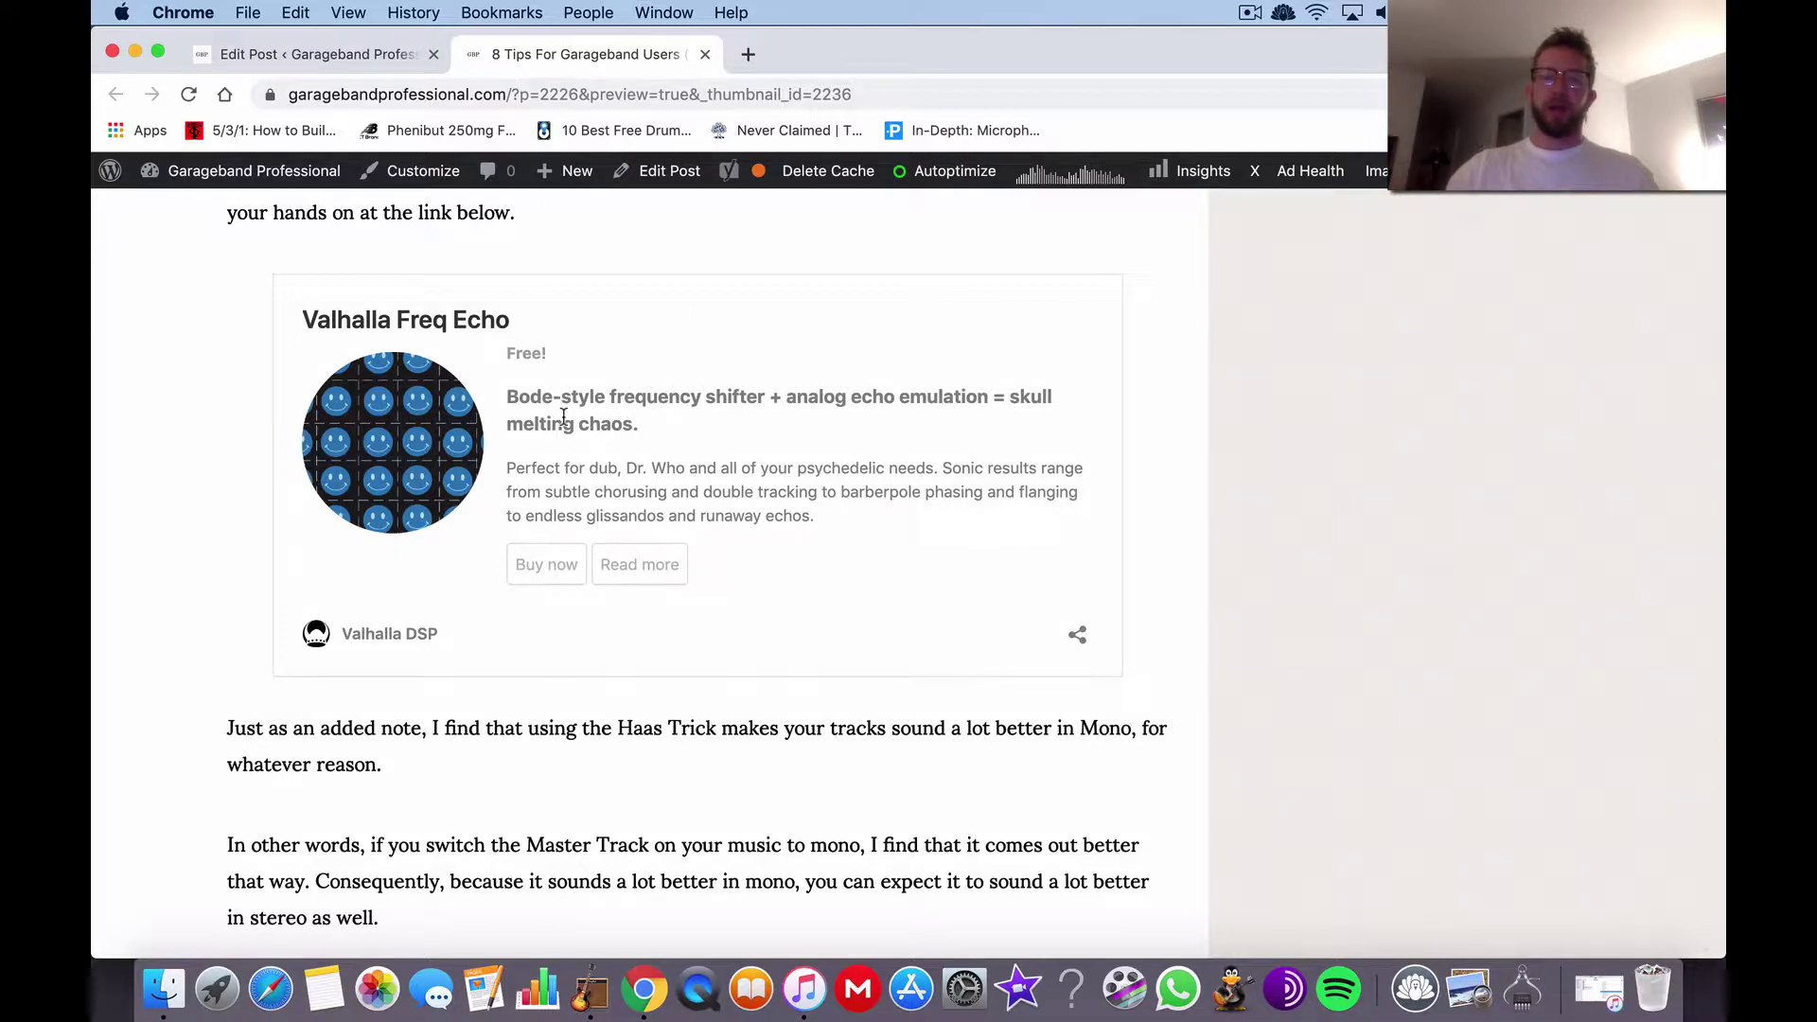
# Read the article's mono note and tip 5 on exporting as AIFF and encoding MP3s with LAME in Audacity
pyautogui.scroll(-6, 678, 495)
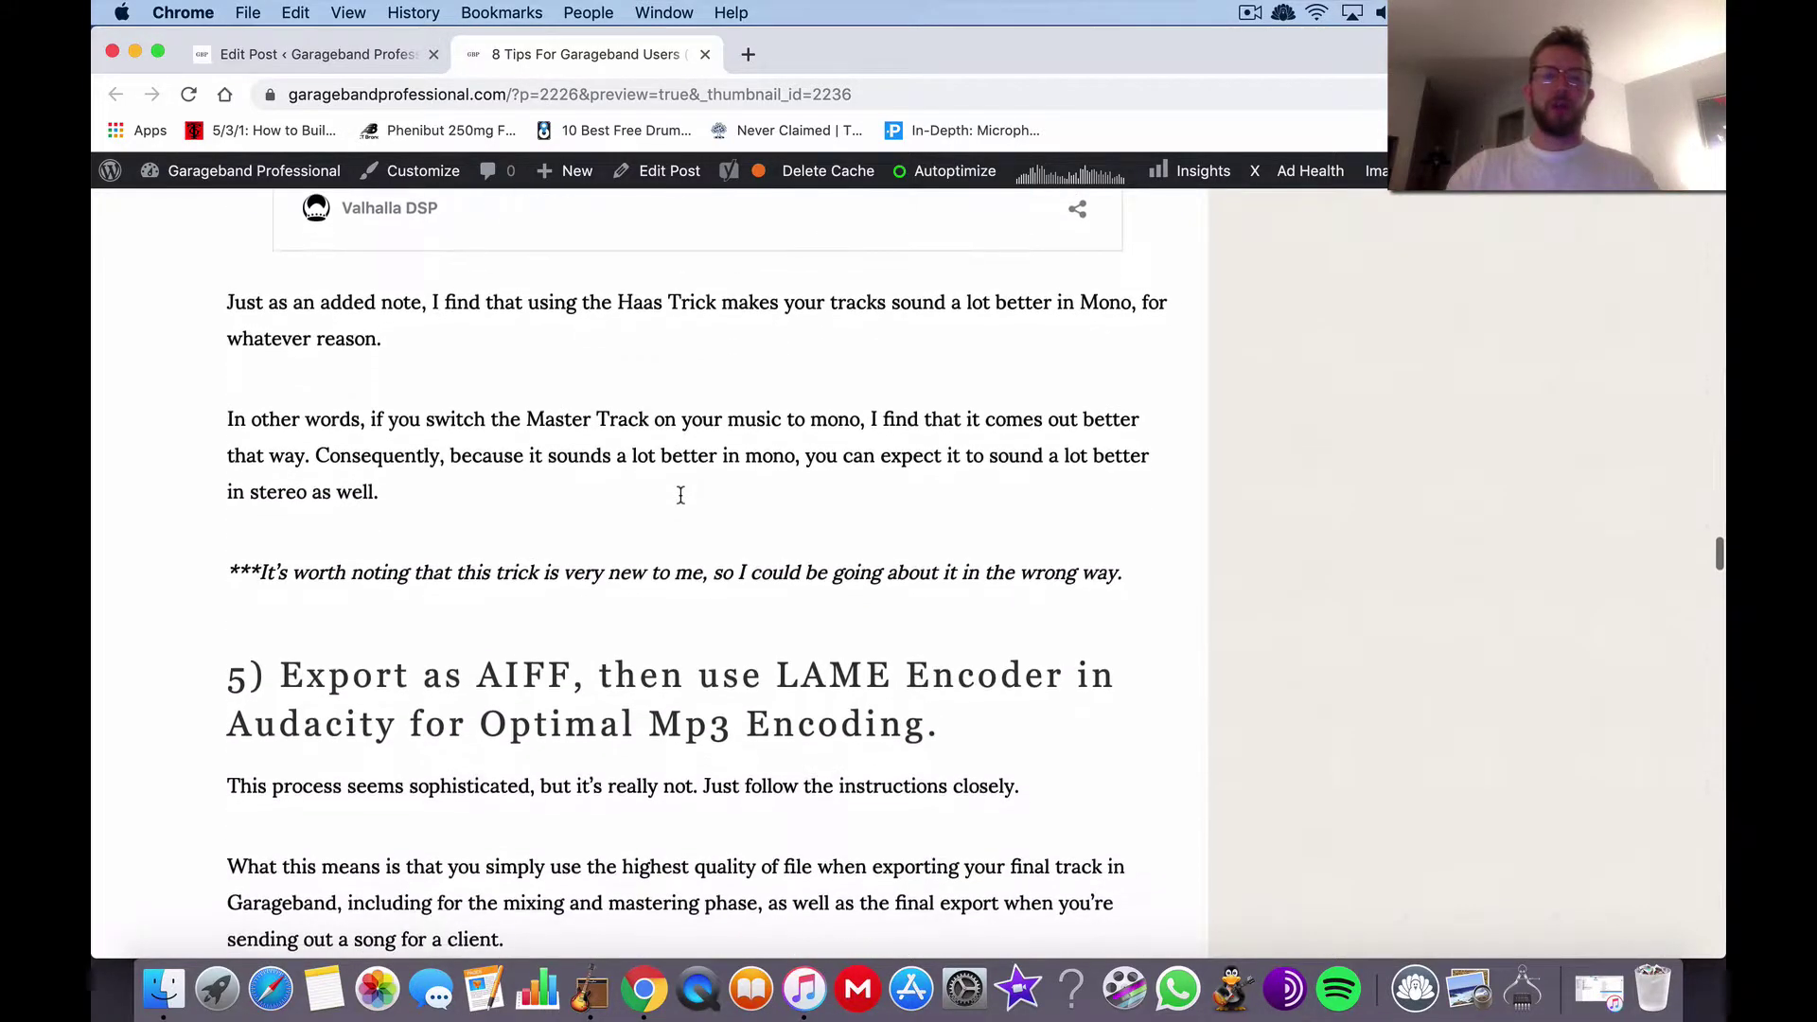
pyautogui.scroll(-3, 680, 495)
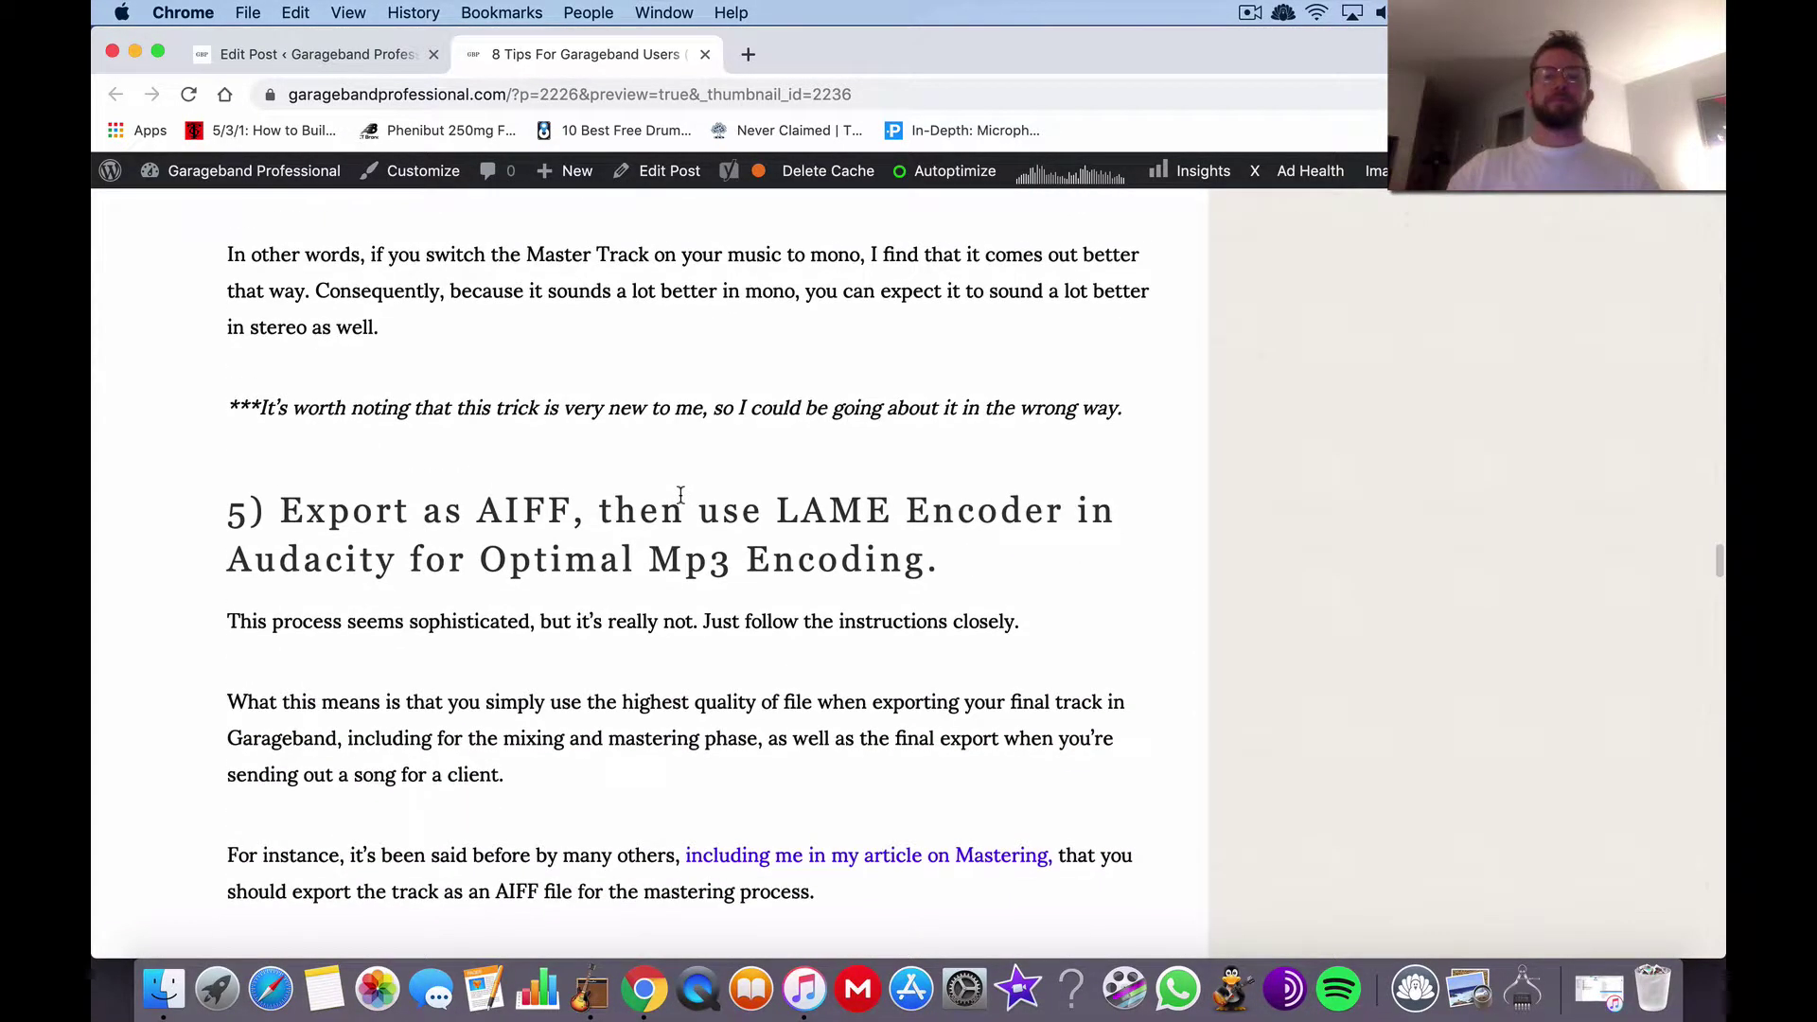
pyautogui.scroll(-5, 681, 495)
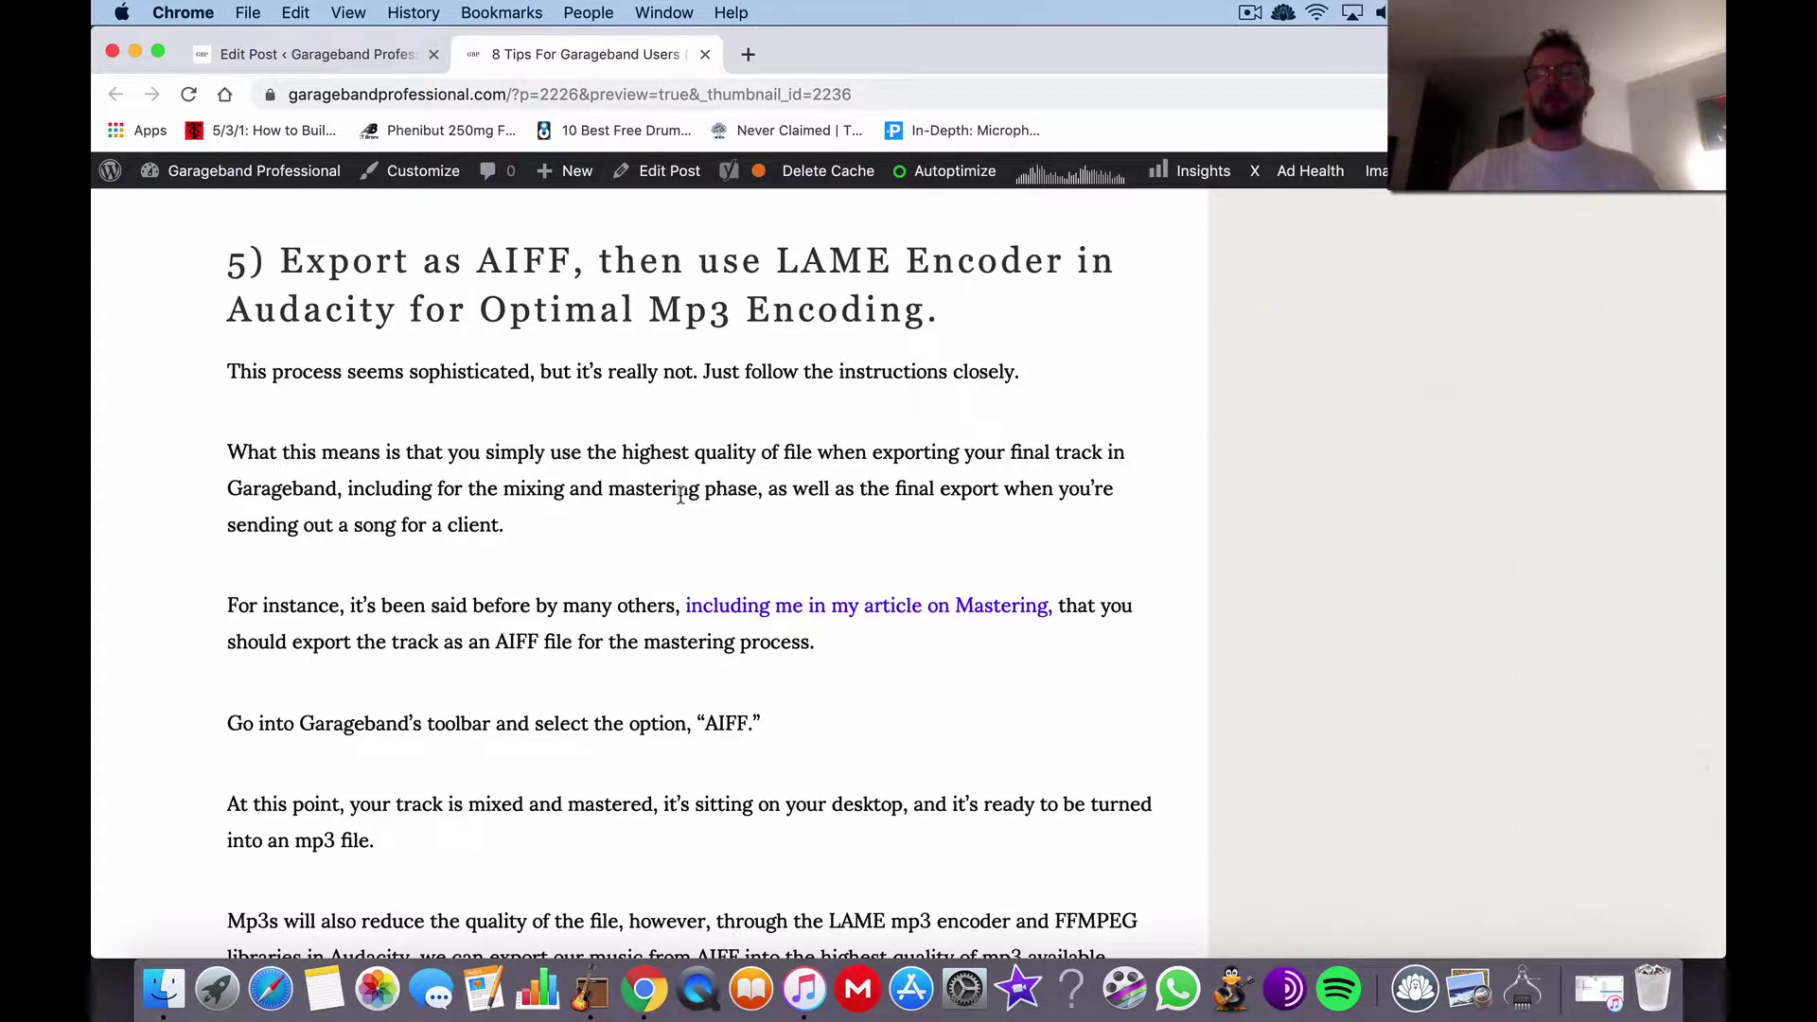
pyautogui.scroll(-10, 762, 588)
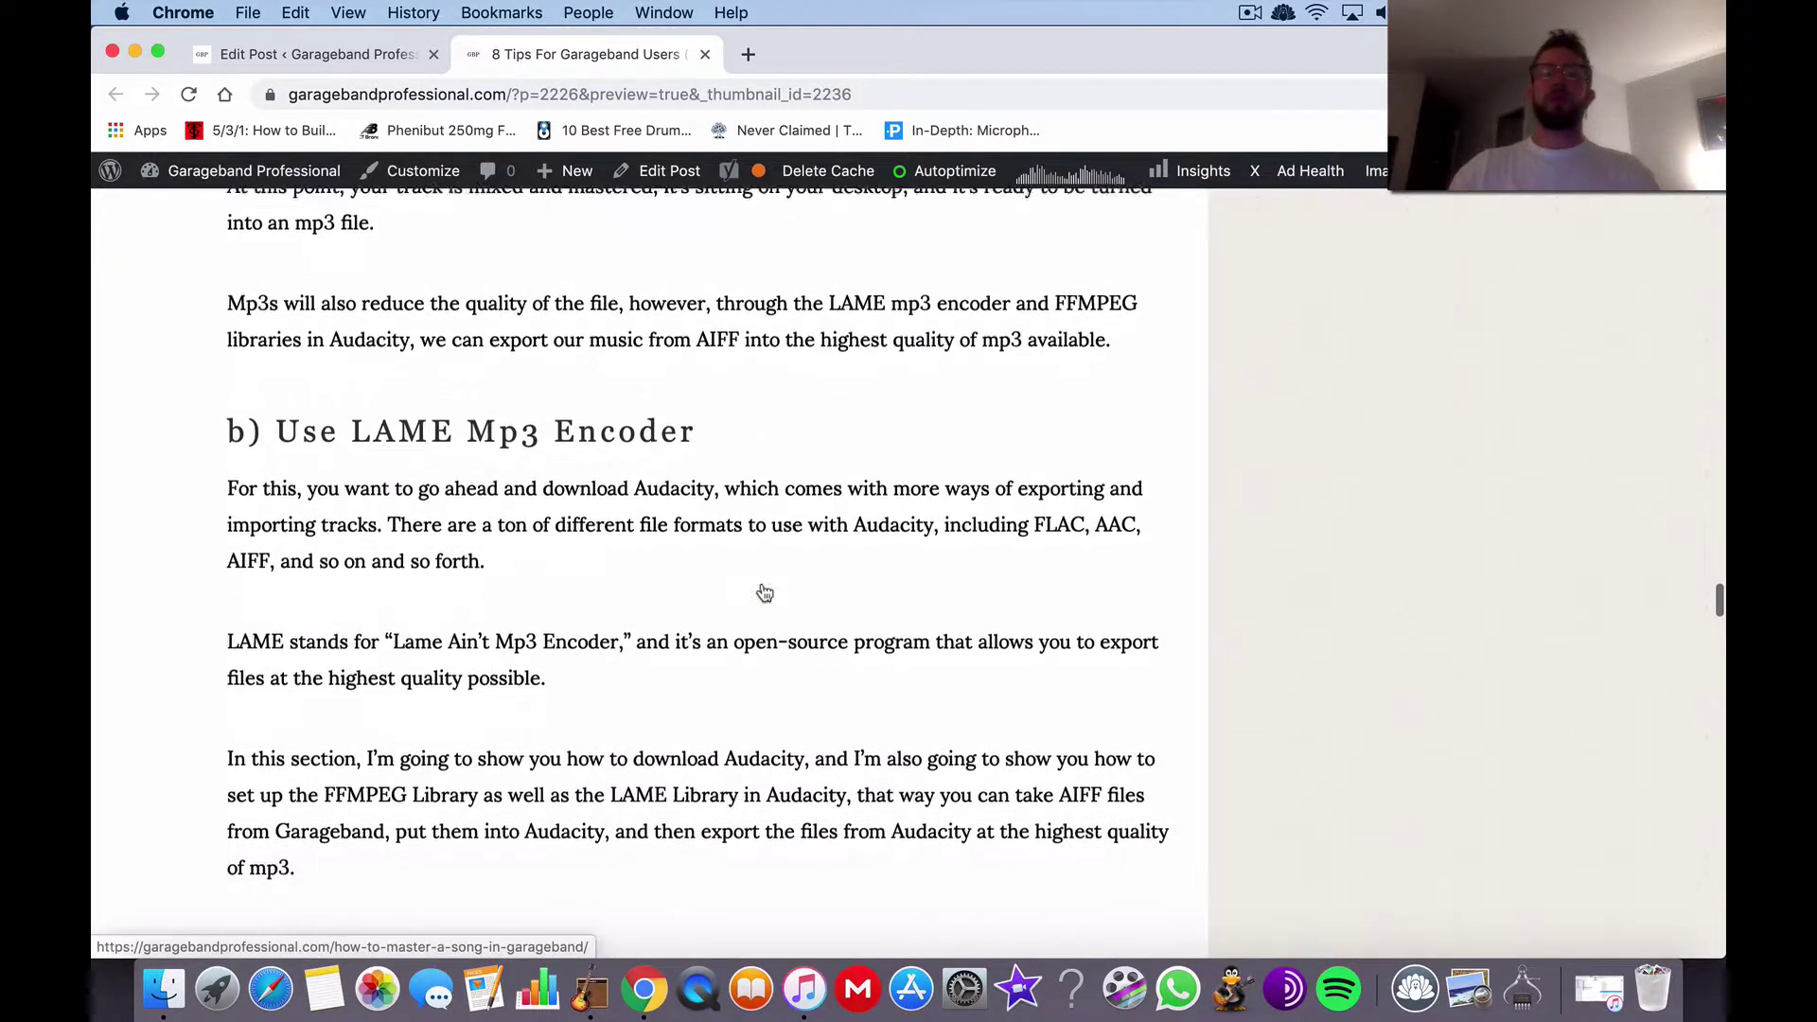
# Open audacityteam.org in a new browser tab and look over the home page
pyautogui.click(747, 53)
pyautogui.write('audacit')
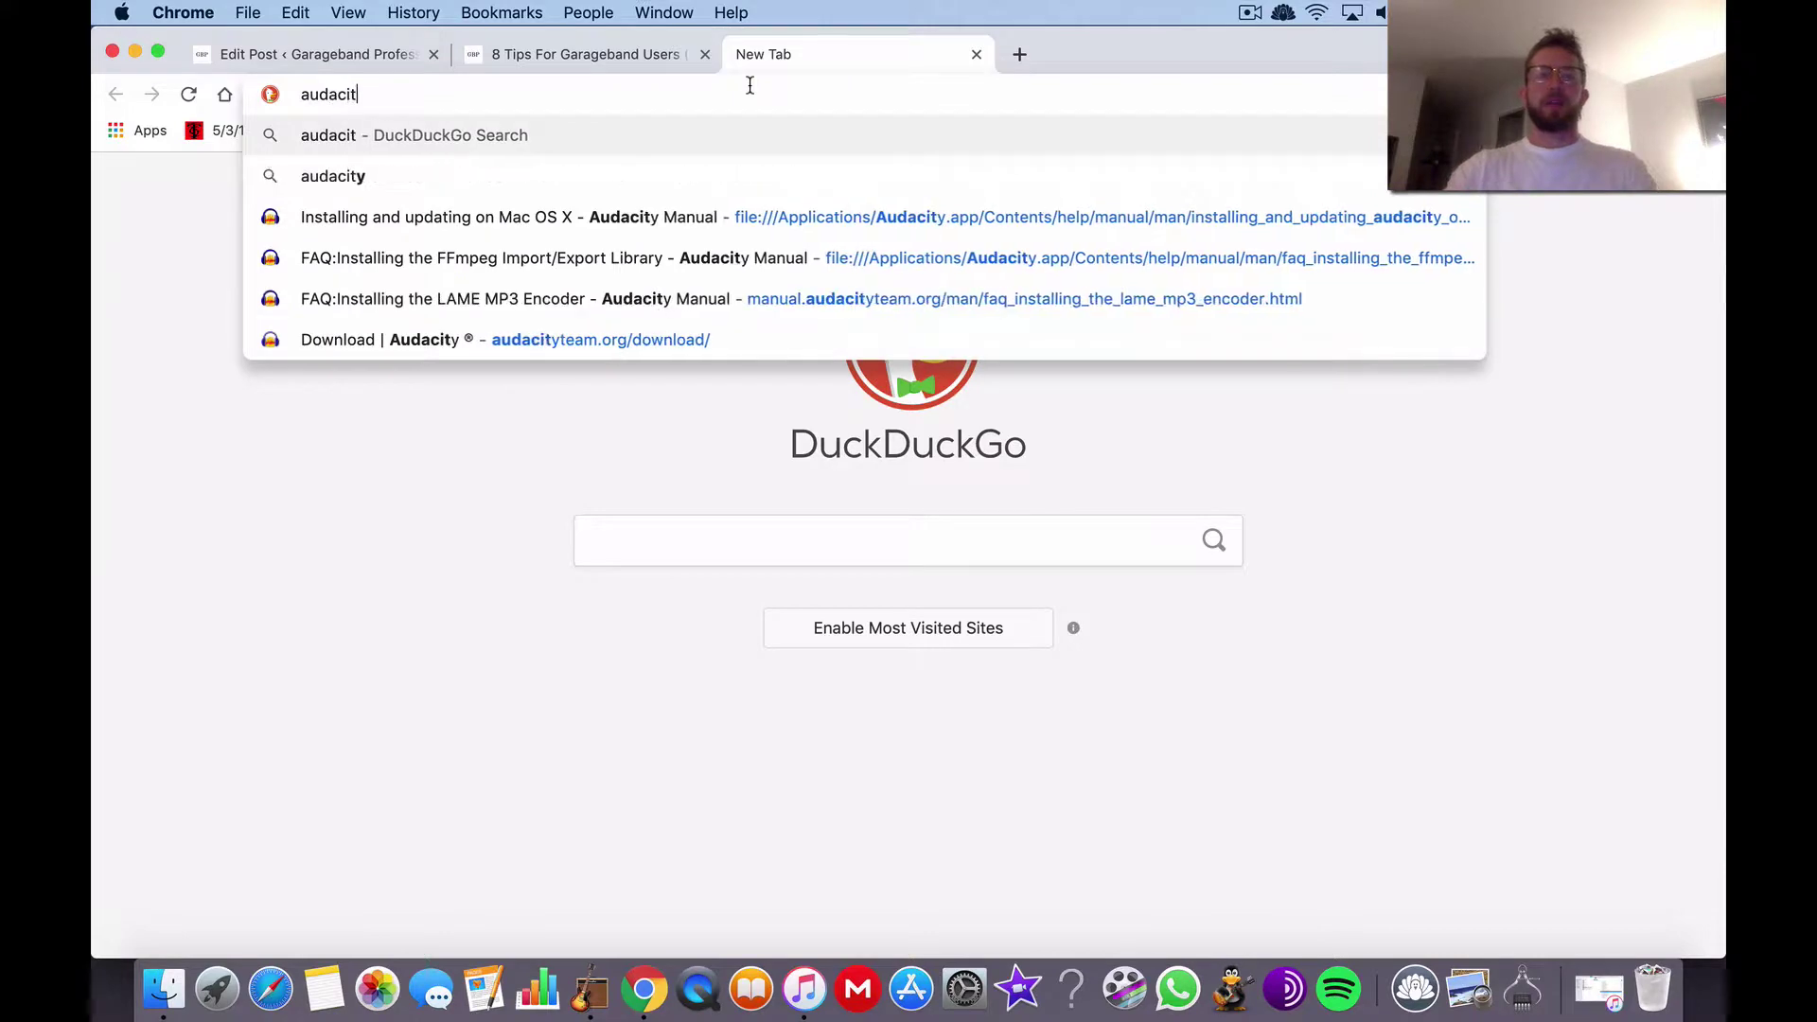
pyautogui.write('yteam.org')
pyautogui.press('Return')
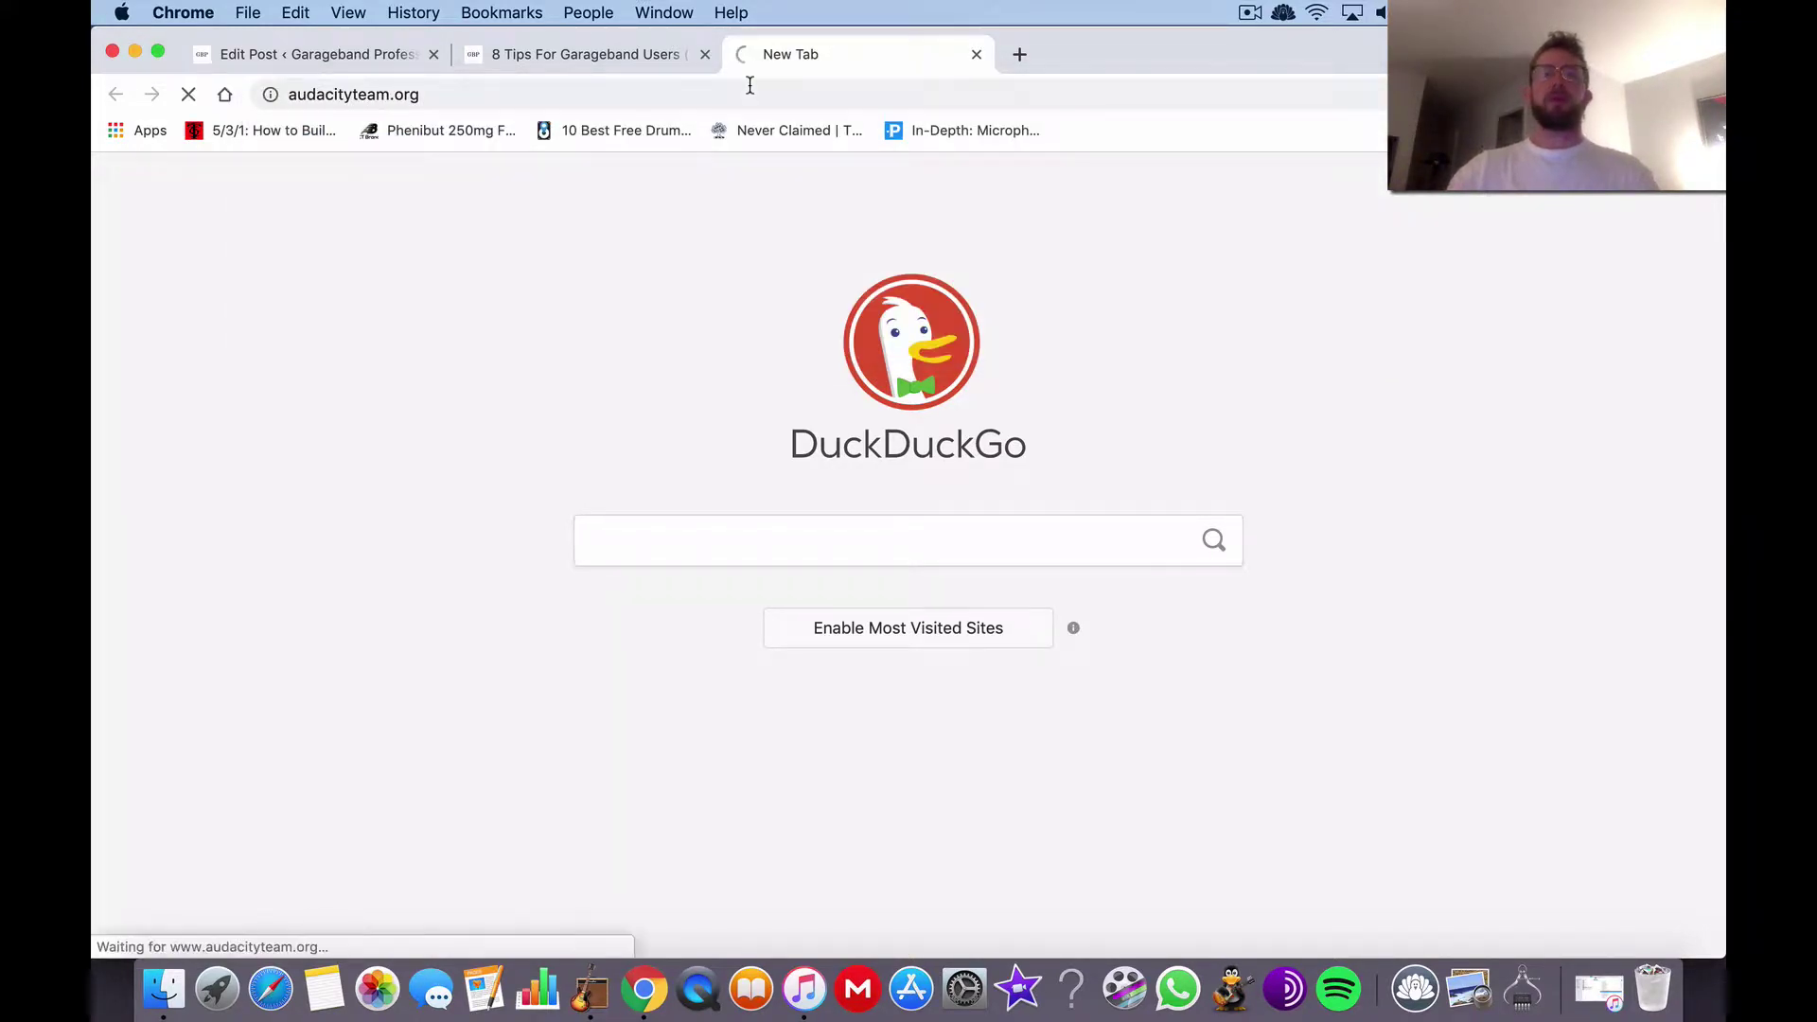
pyautogui.scroll(-10, 762, 292)
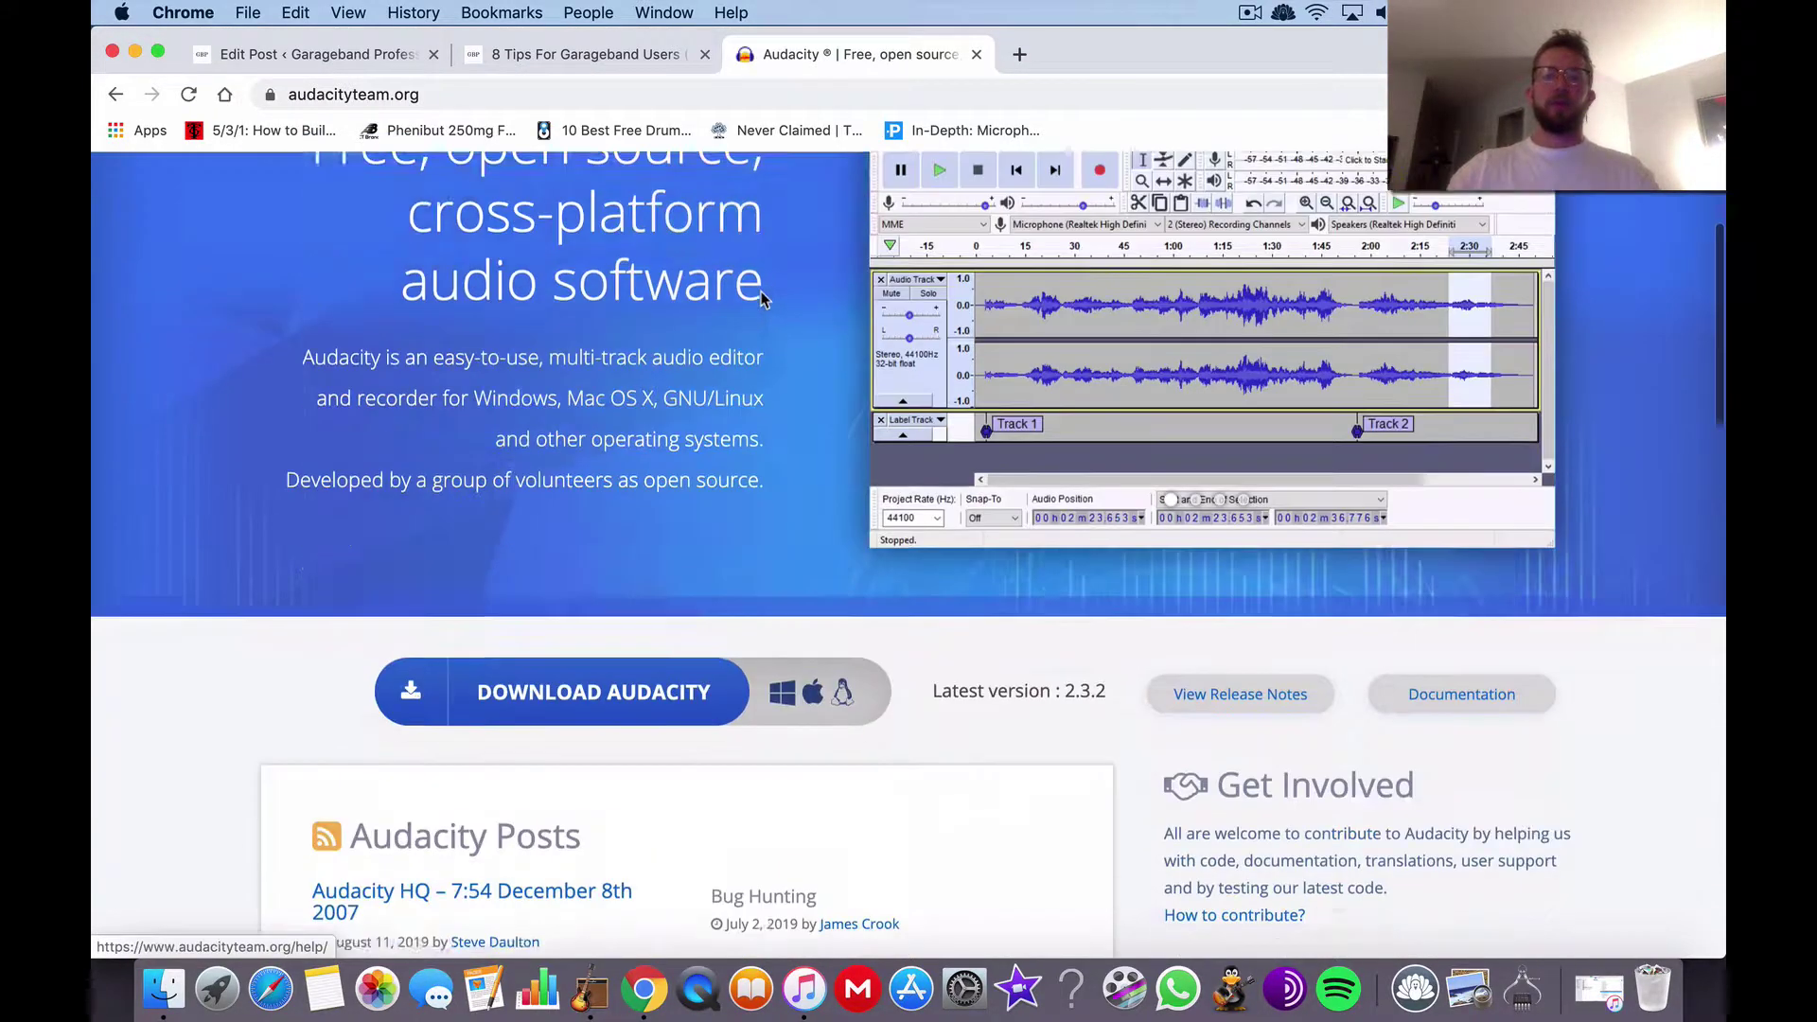
pyautogui.scroll(-2, 758, 426)
pyautogui.scroll(-15, 951, 284)
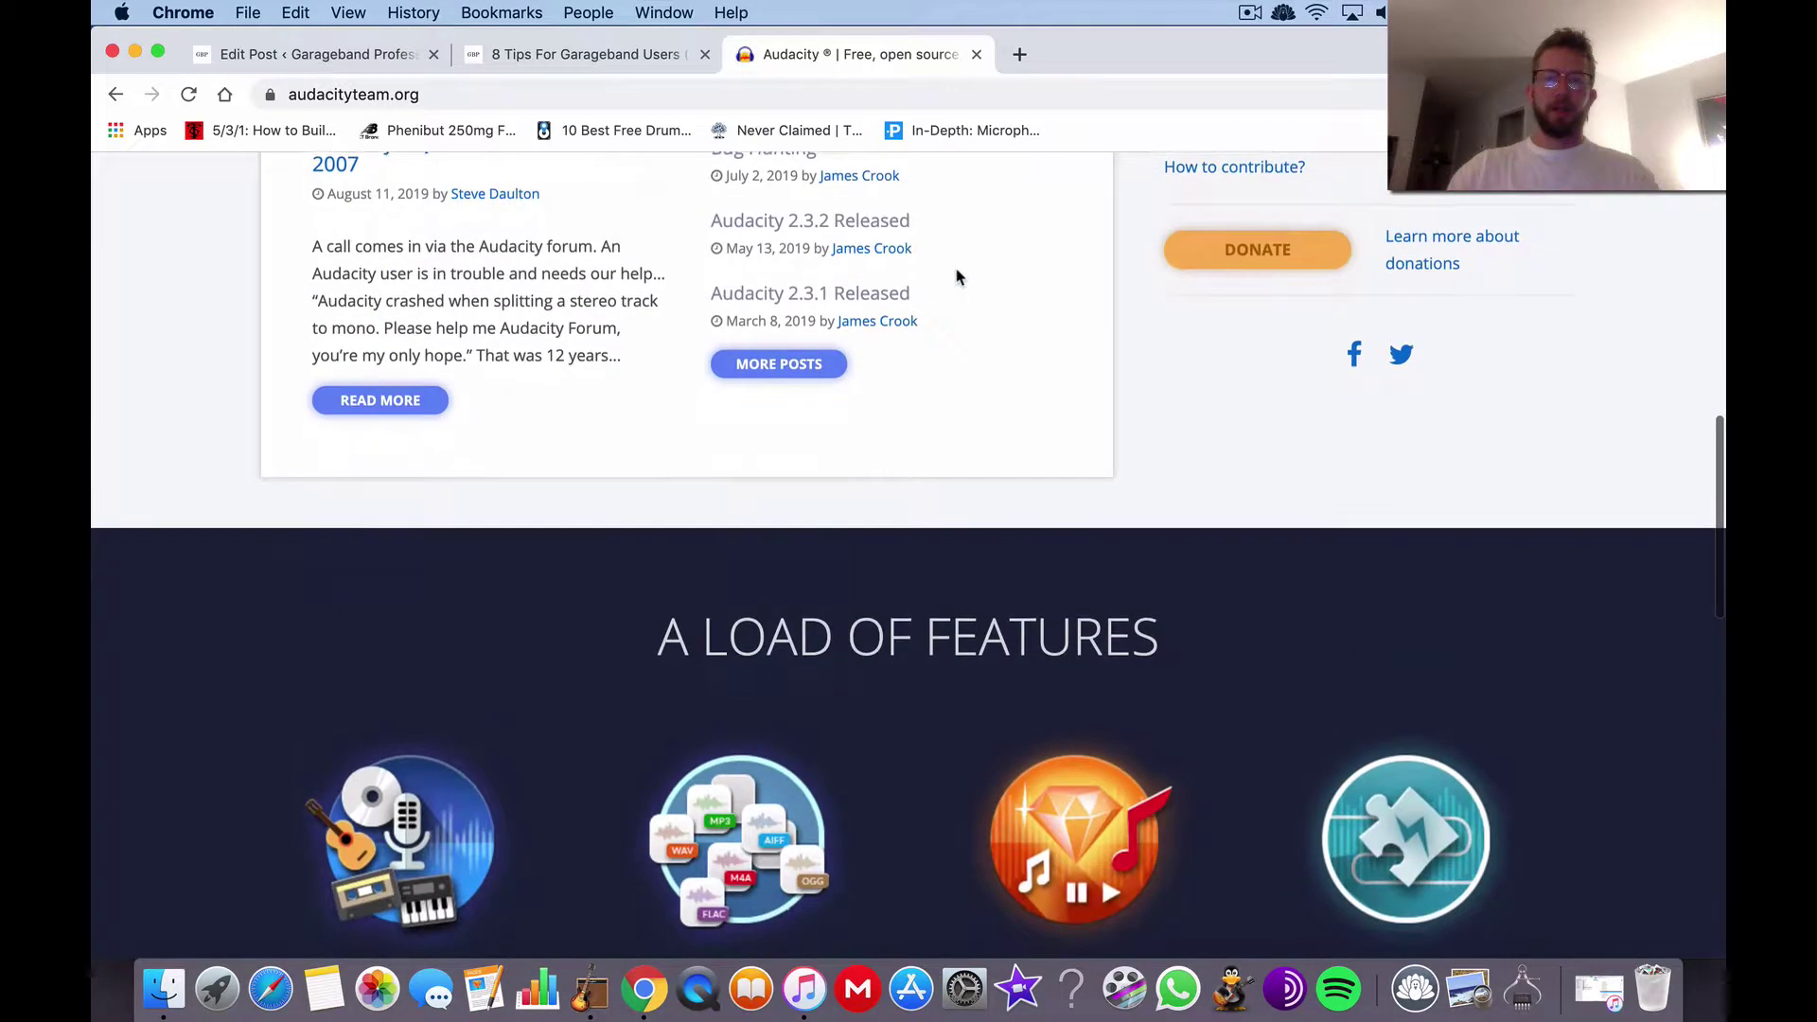
pyautogui.scroll(20, 956, 275)
# Open the Audacity download page for Mac, review its .dmg download instructions and close the site
pyautogui.moveTo(955, 277)
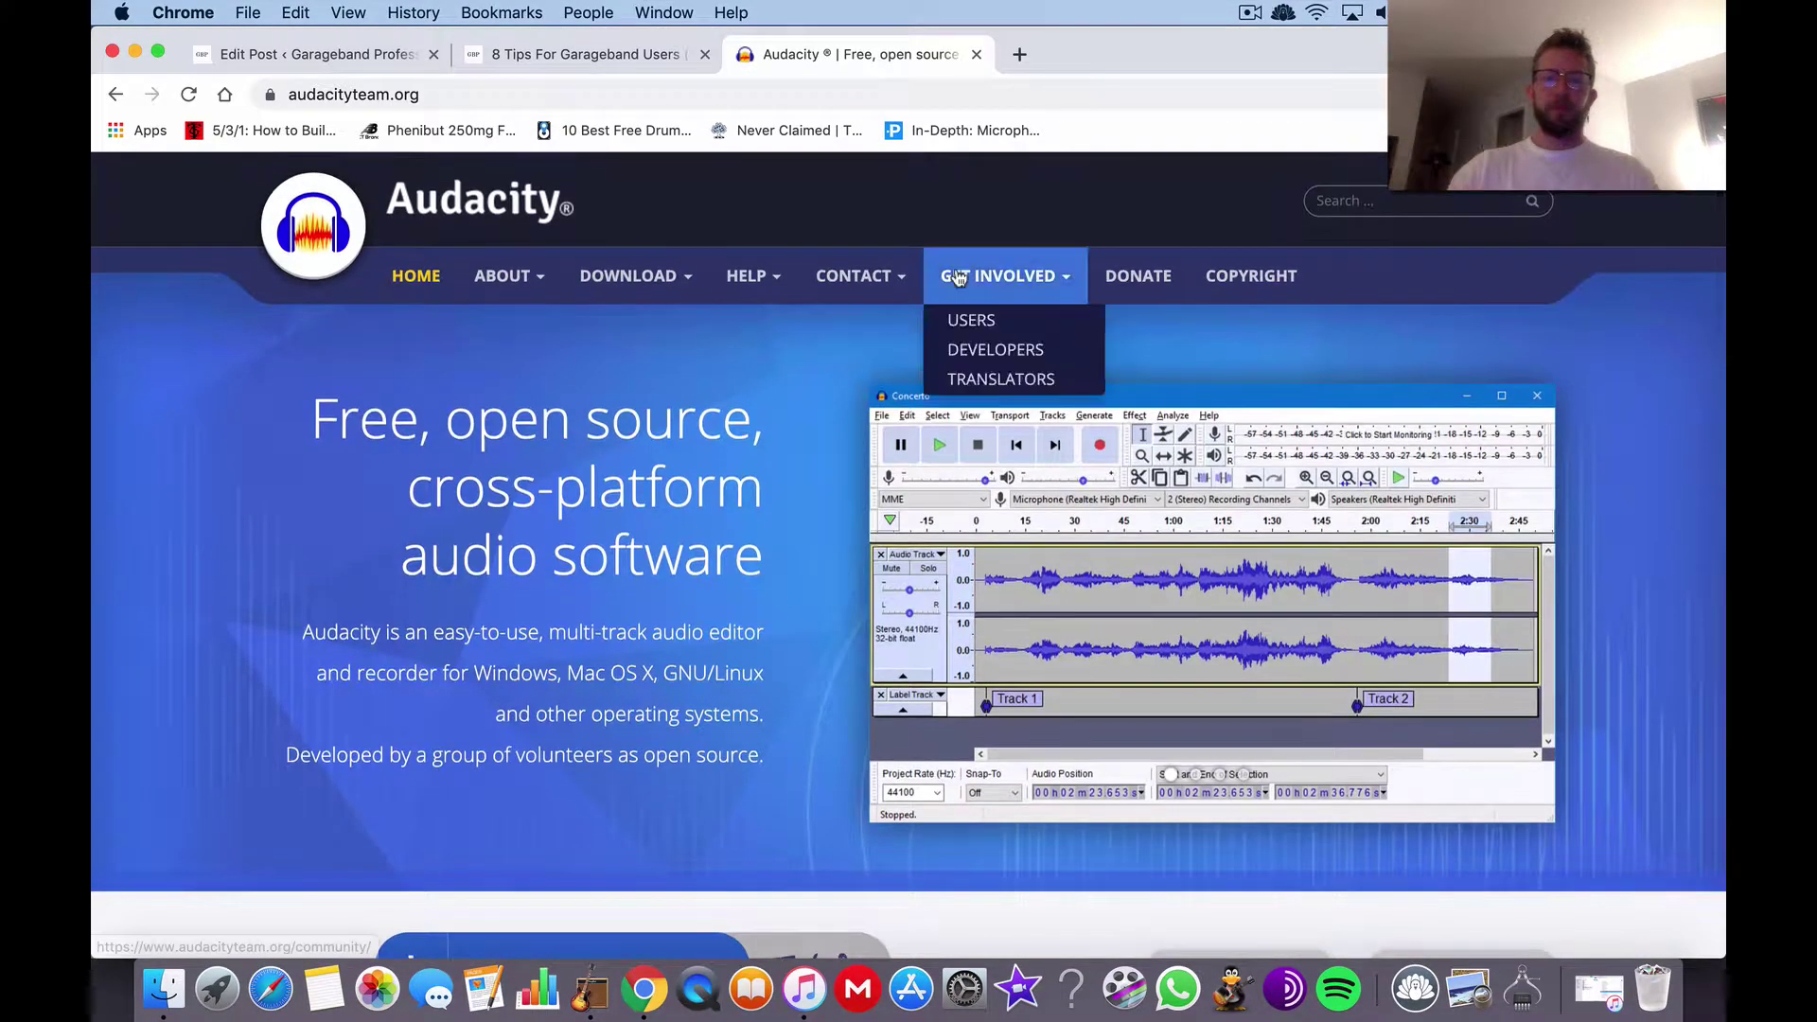
pyautogui.scroll(-1, 942, 288)
pyautogui.moveTo(628, 198)
pyautogui.click(637, 301)
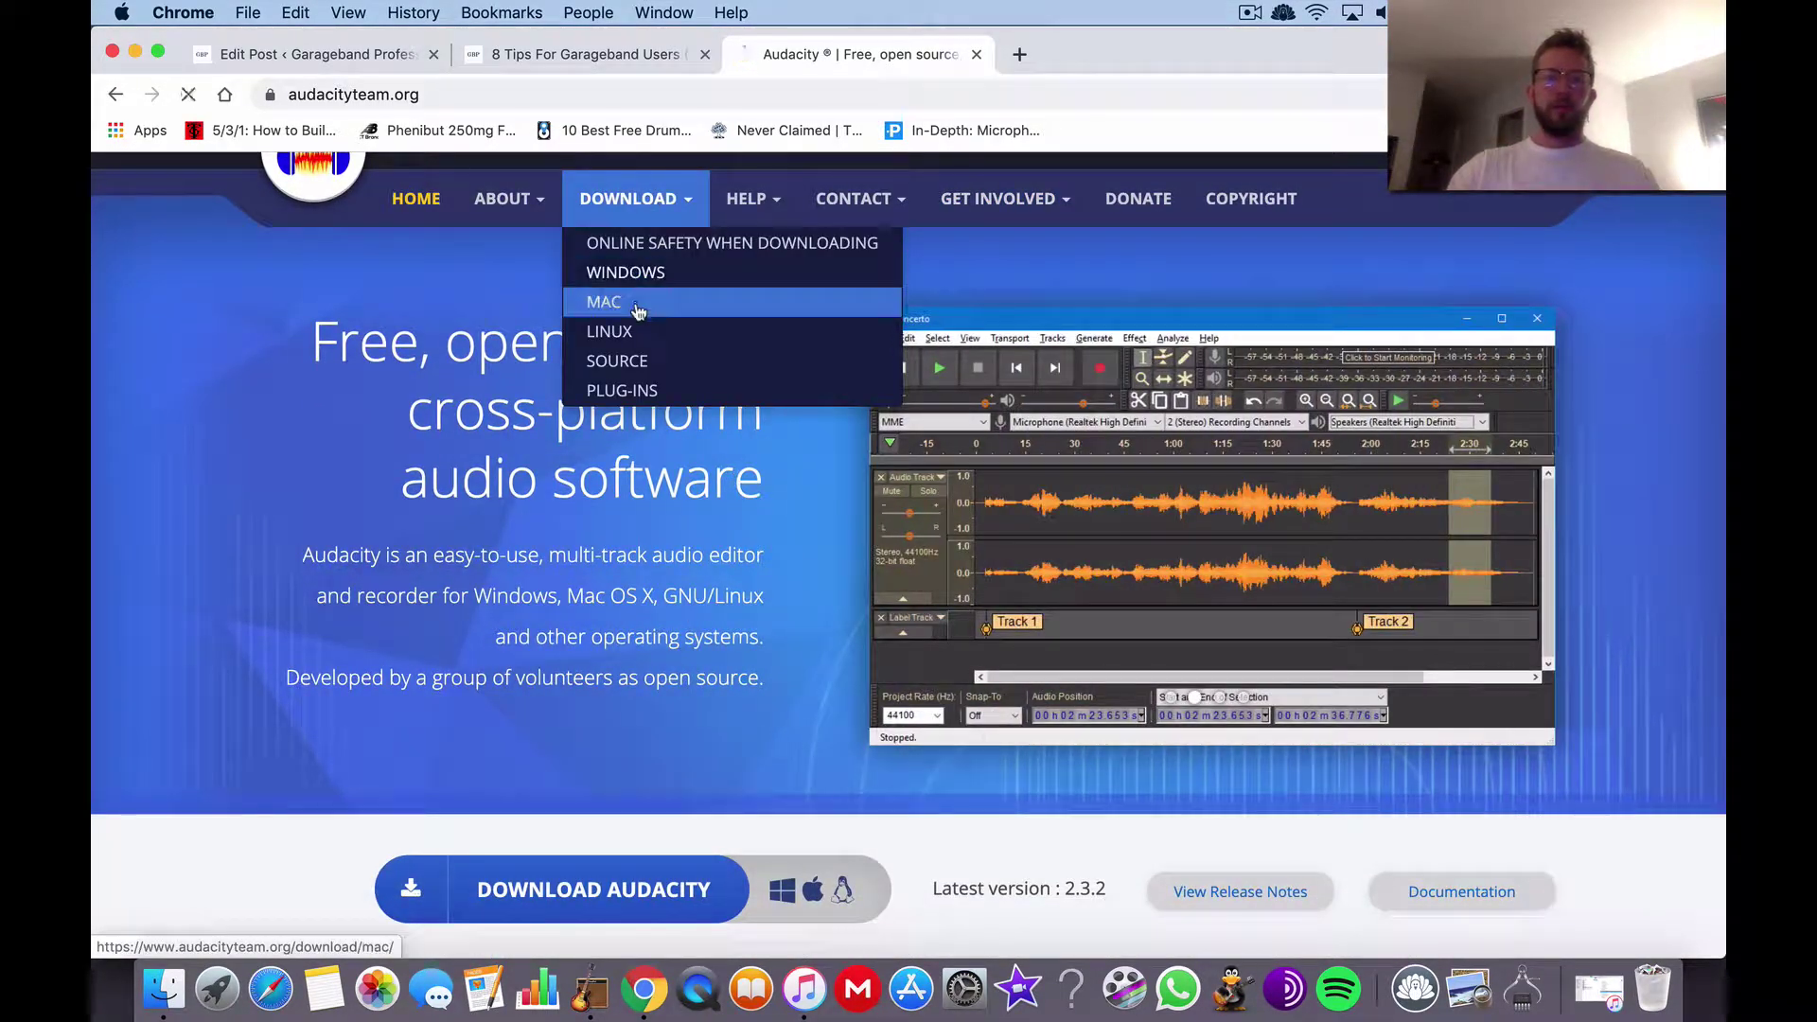
pyautogui.scroll(-5, 530, 454)
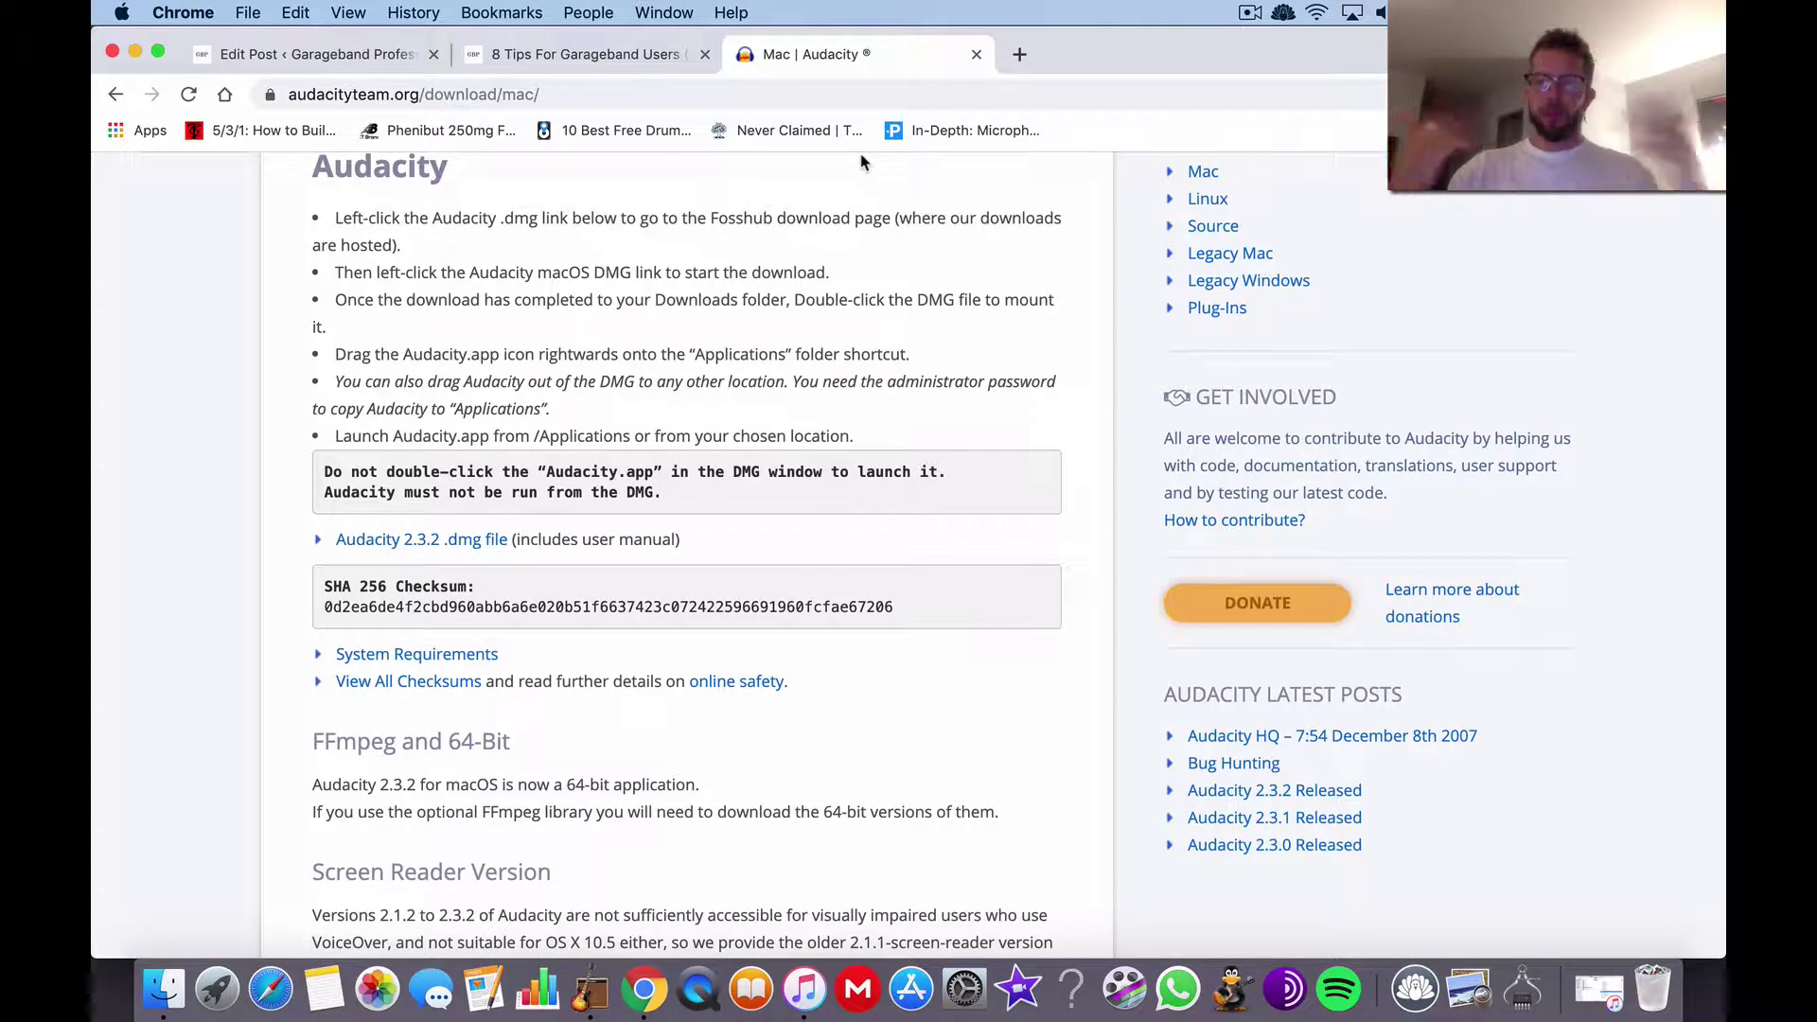
pyautogui.click(976, 55)
pyautogui.scroll(-5, 811, 563)
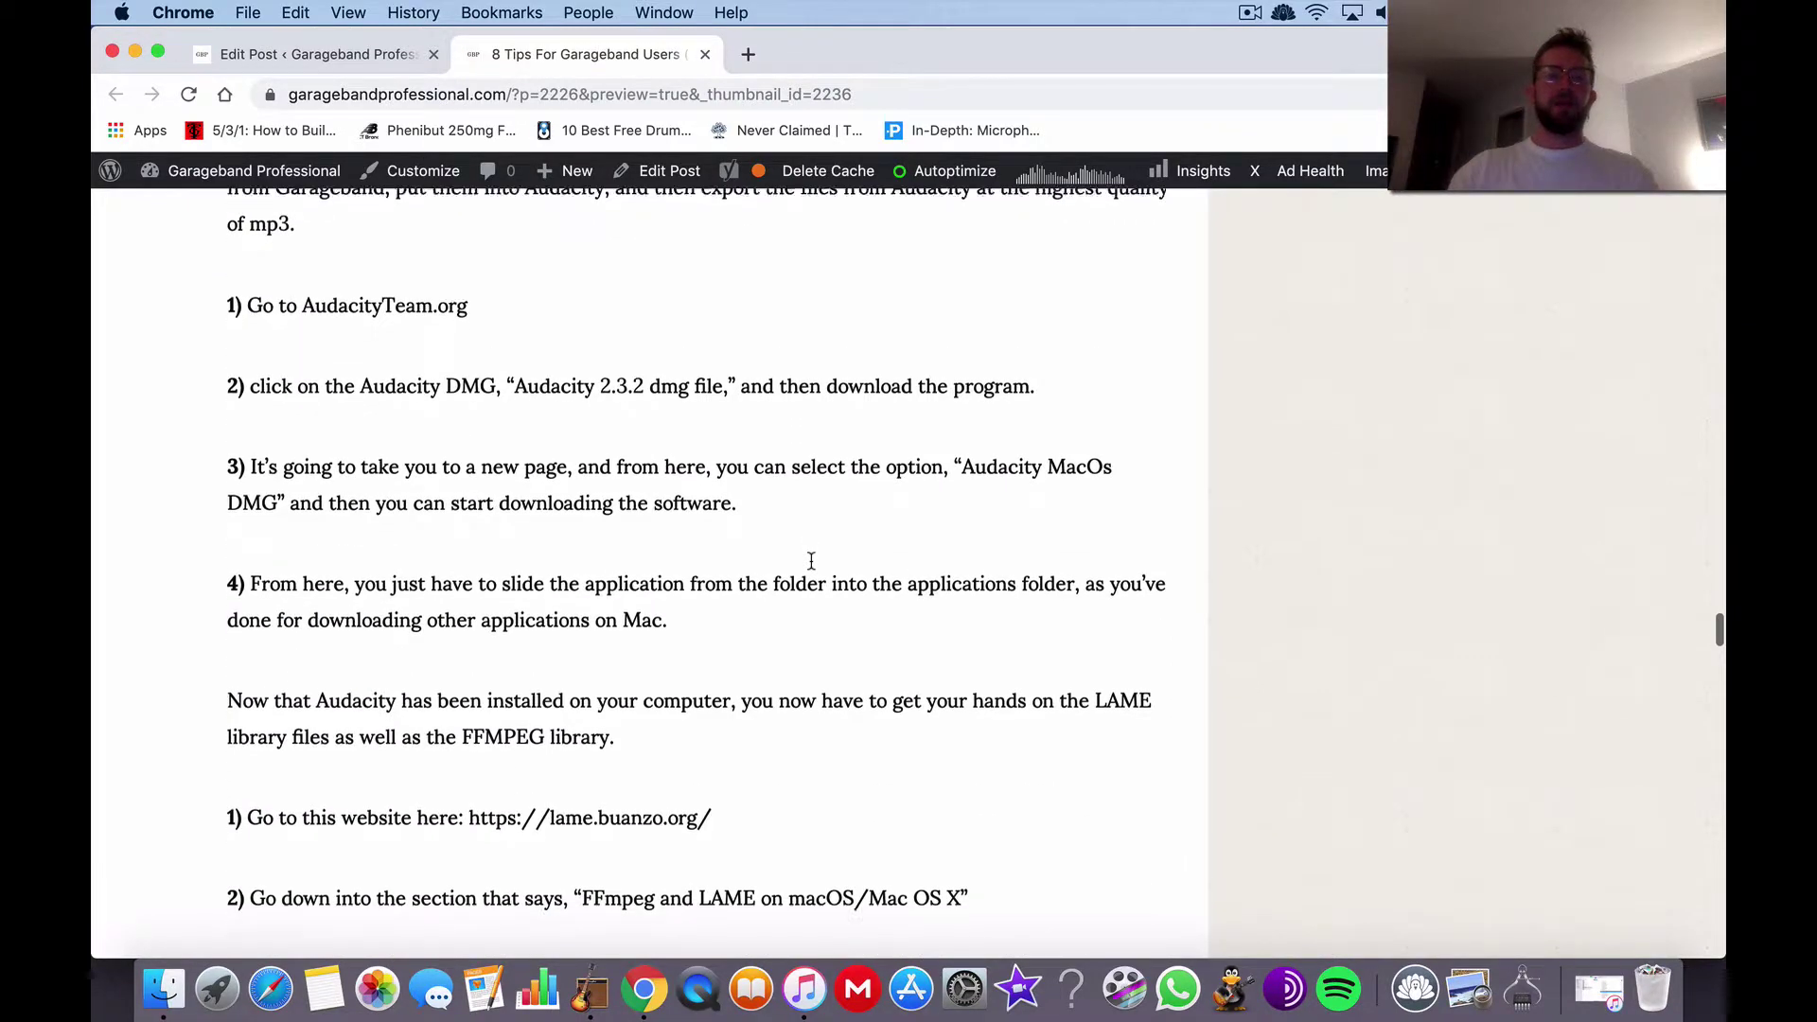
pyautogui.scroll(-3, 811, 563)
pyautogui.moveTo(467, 611); pyautogui.dragTo(727, 620)
pyautogui.press('super+c')
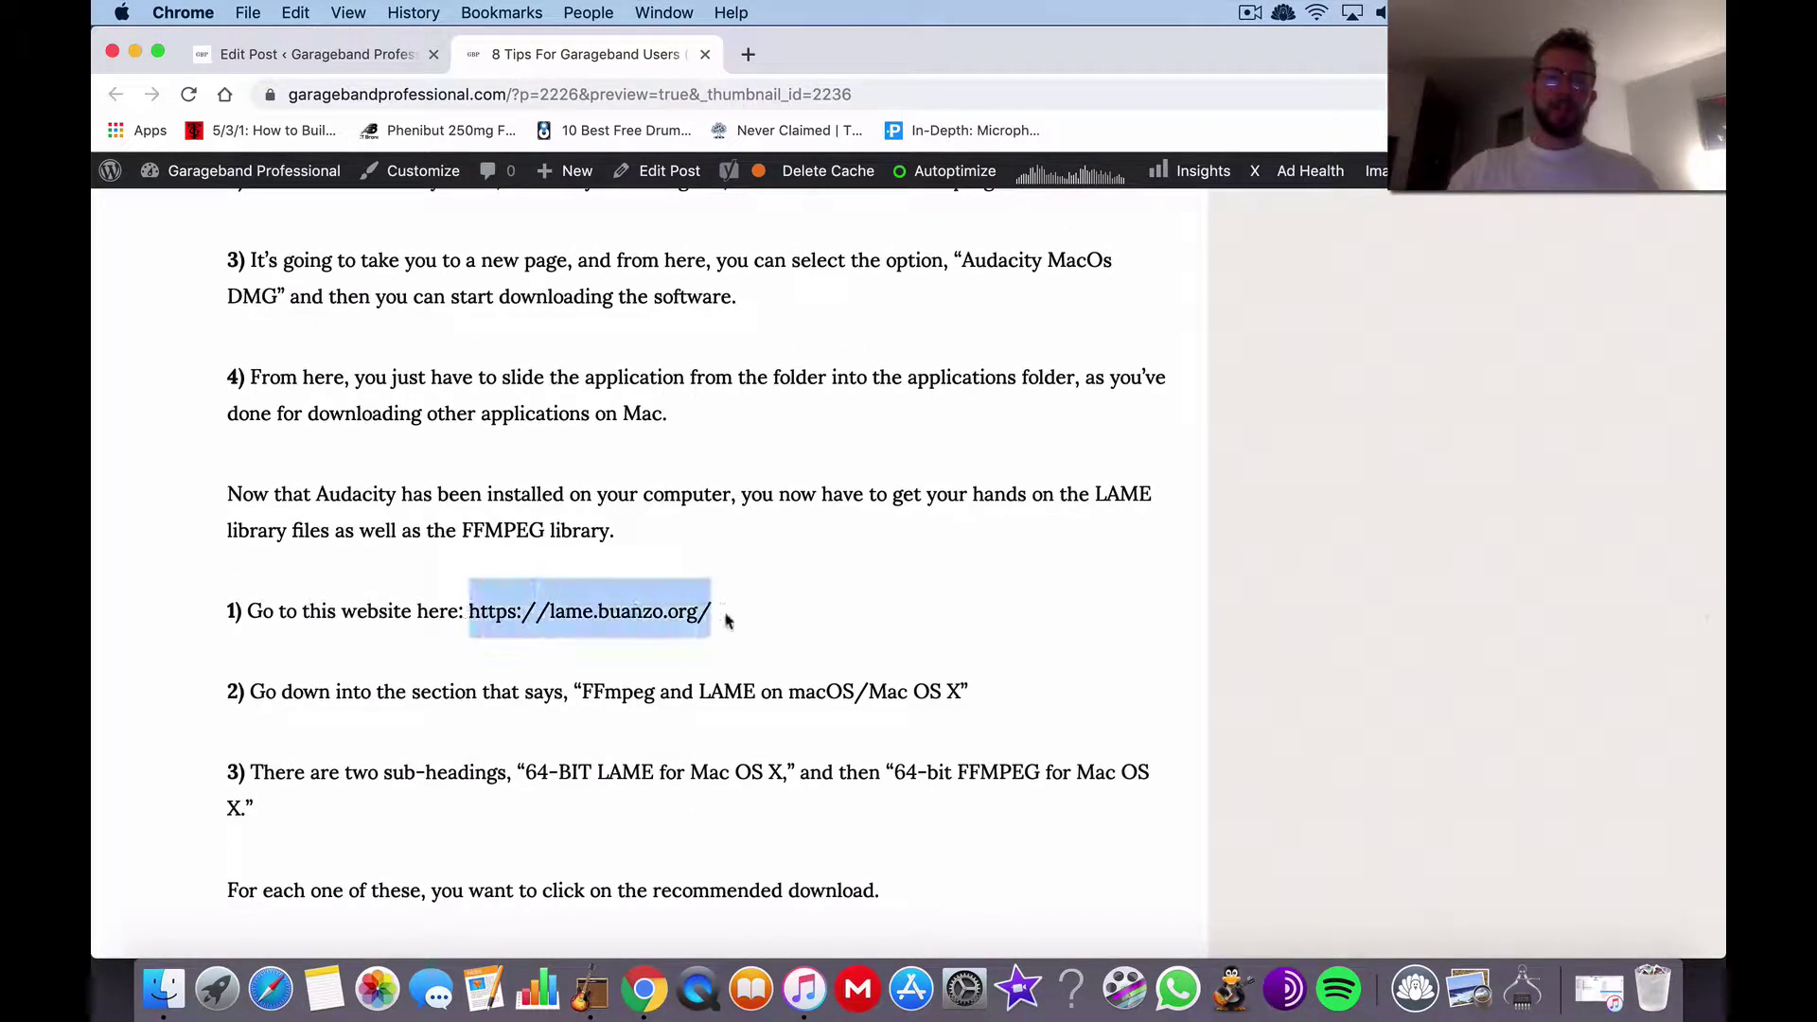
pyautogui.click(747, 54)
pyautogui.press('super+v')
pyautogui.press('Return')
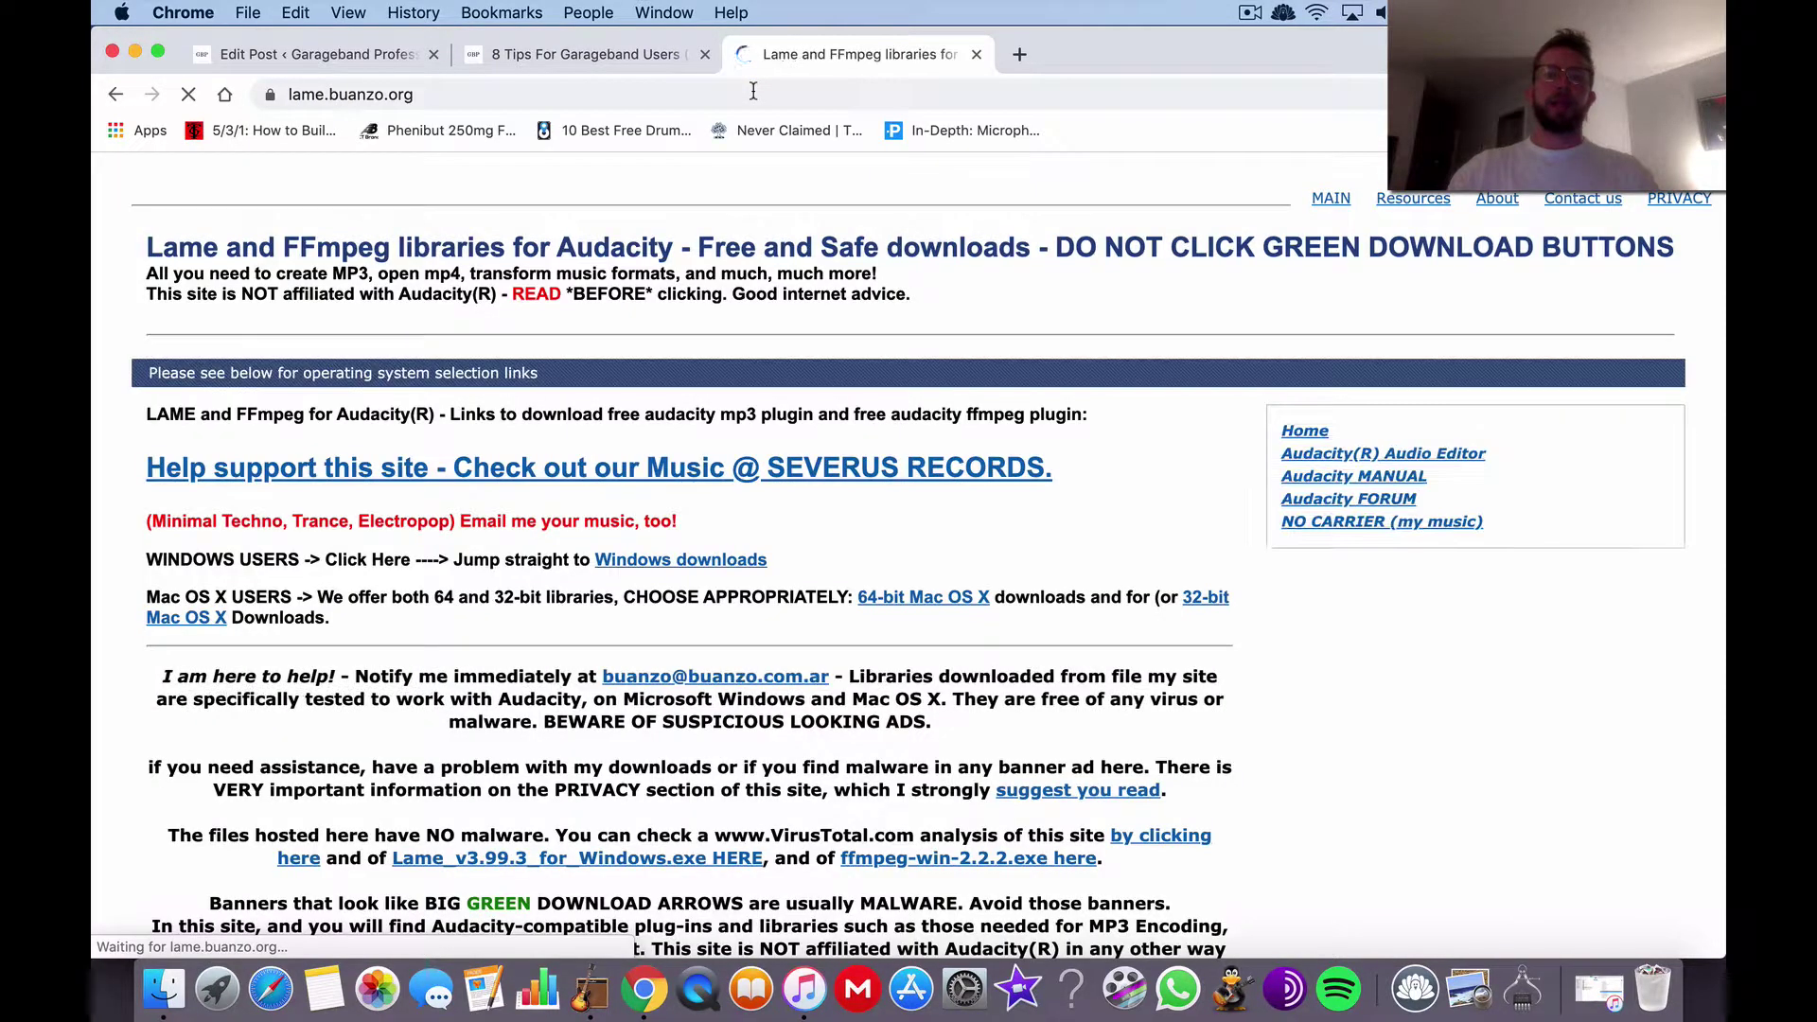
# Examine the 64-bit LAME and FFmpeg downloads for Mac OS X on the site and close its tab
pyautogui.scroll(-6, 747, 403)
pyautogui.scroll(-15, 747, 403)
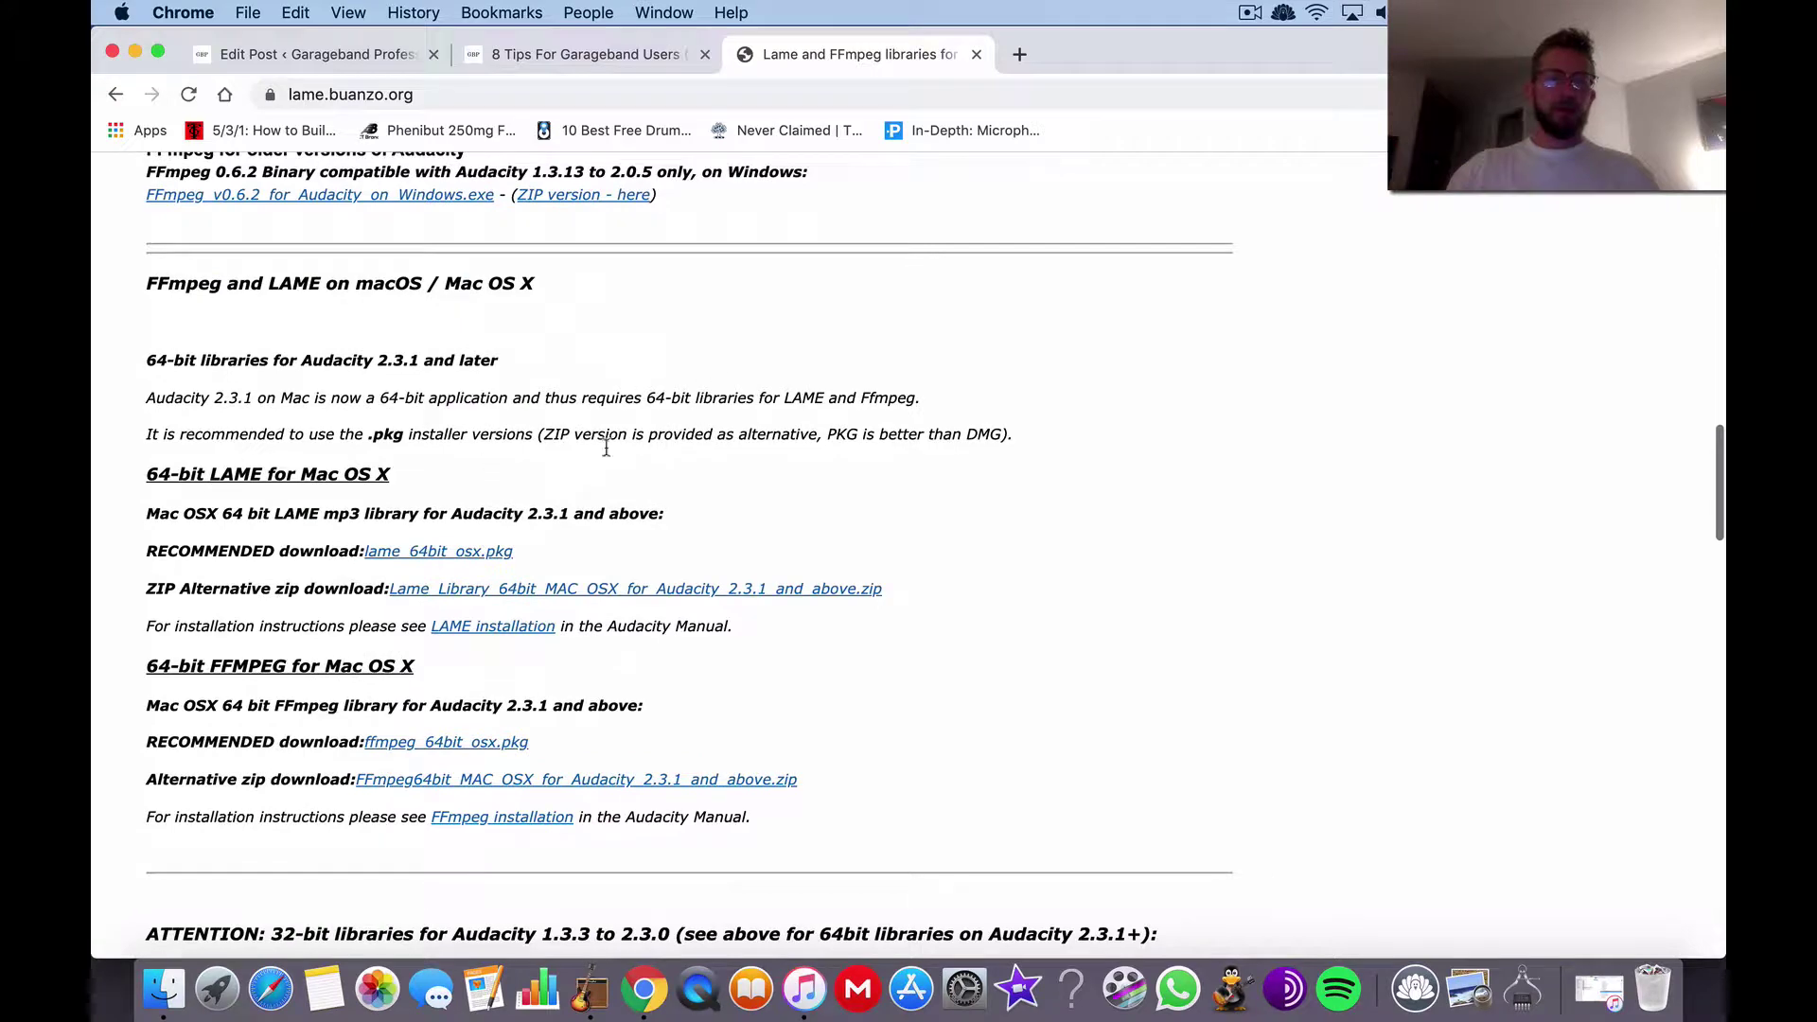
pyautogui.scroll(-1, 517, 428)
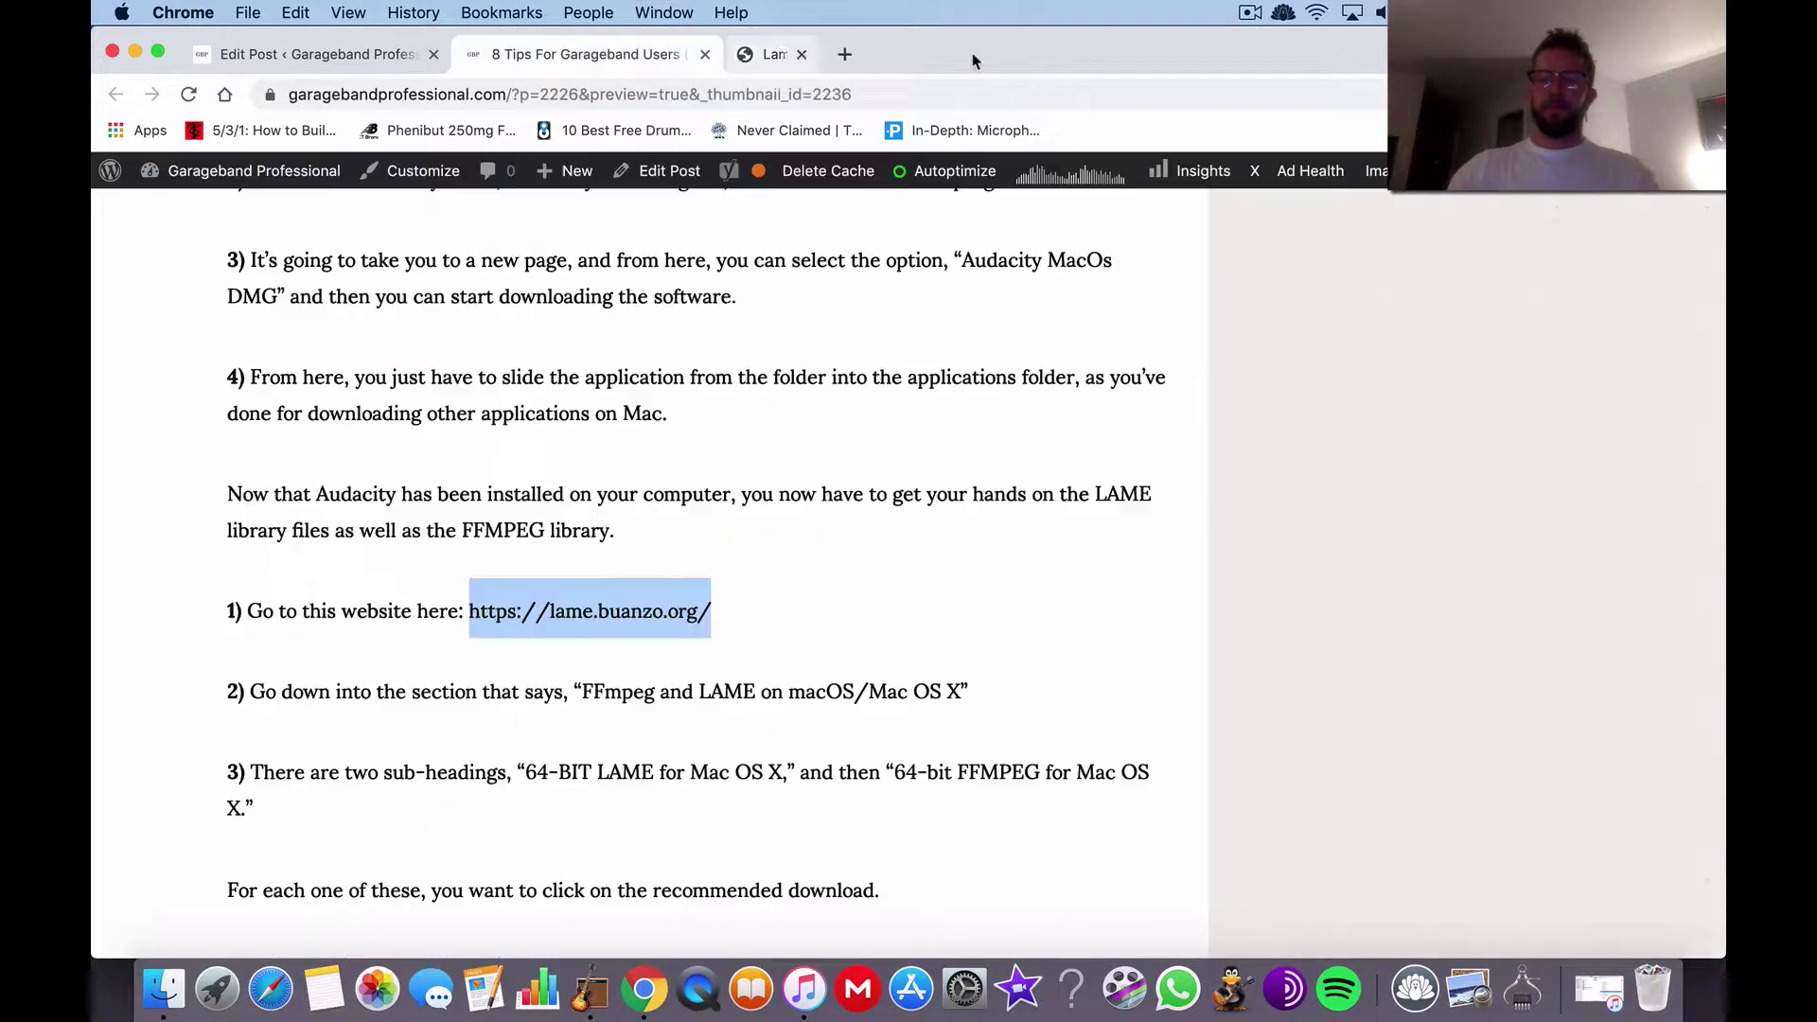
pyautogui.click(977, 54)
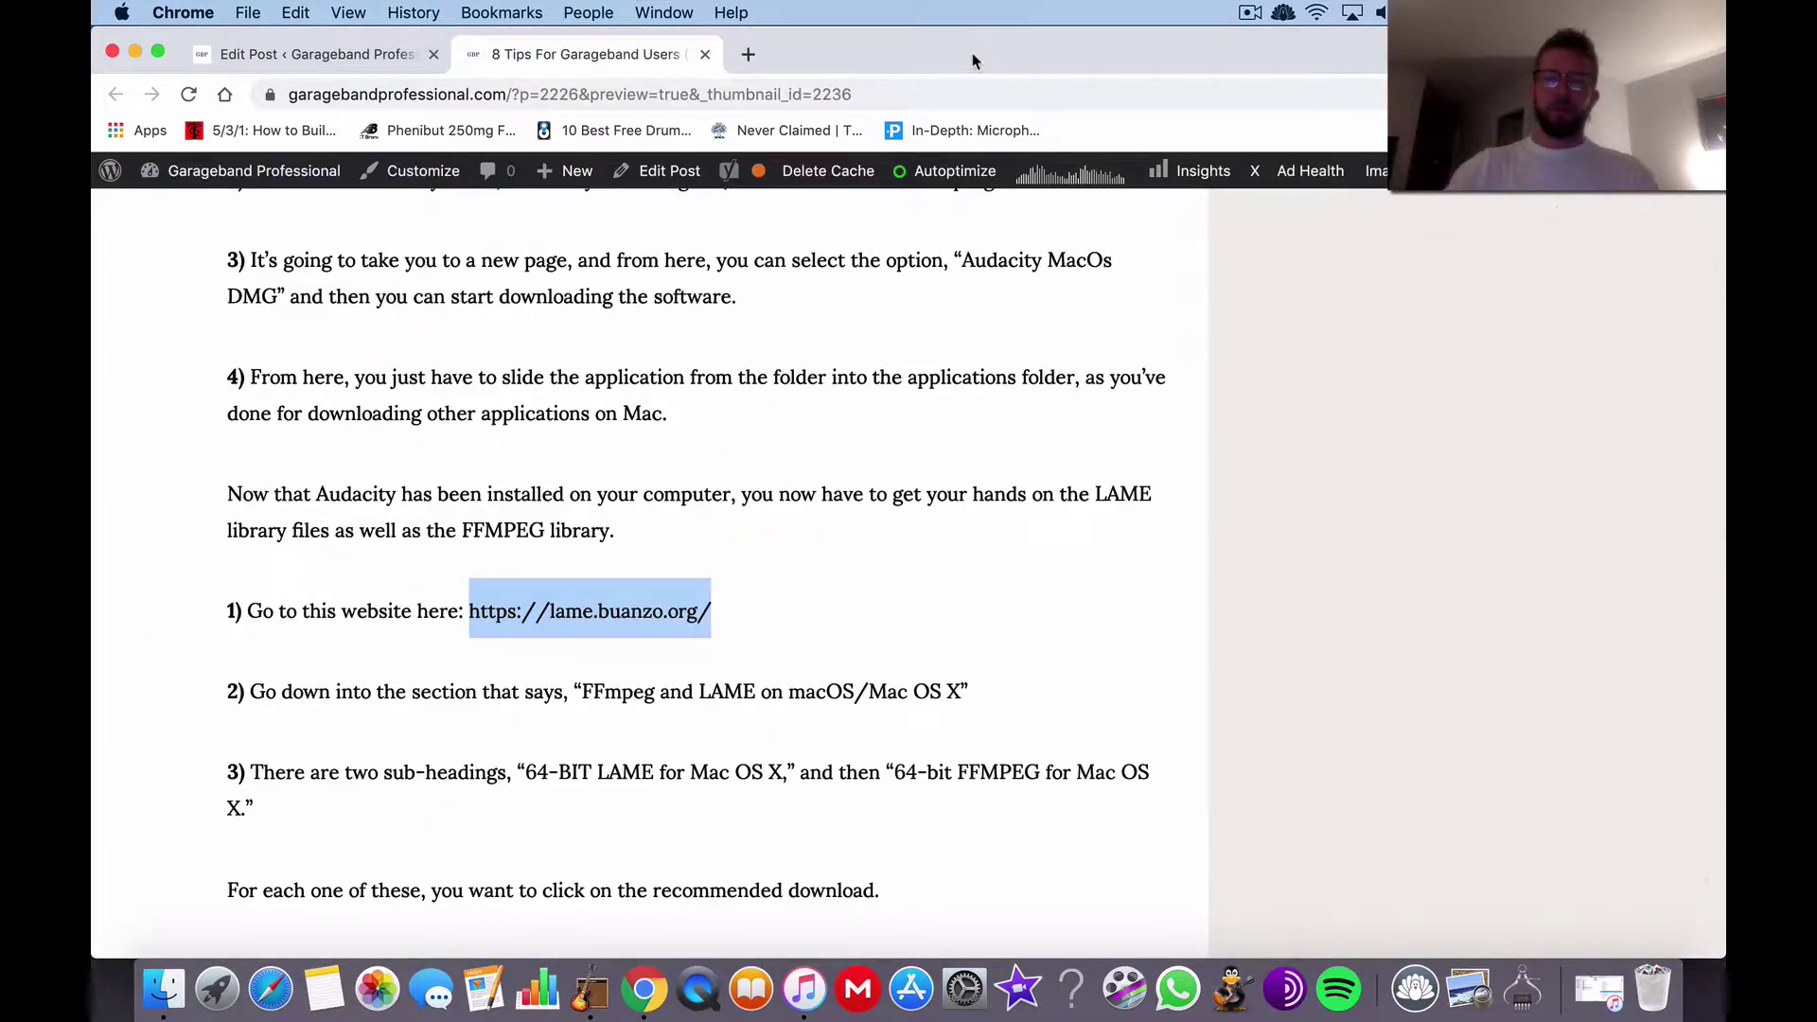
# Minimize the Chrome and GarageBand windows to clear the desktop and switch to Finder
pyautogui.click(134, 50)
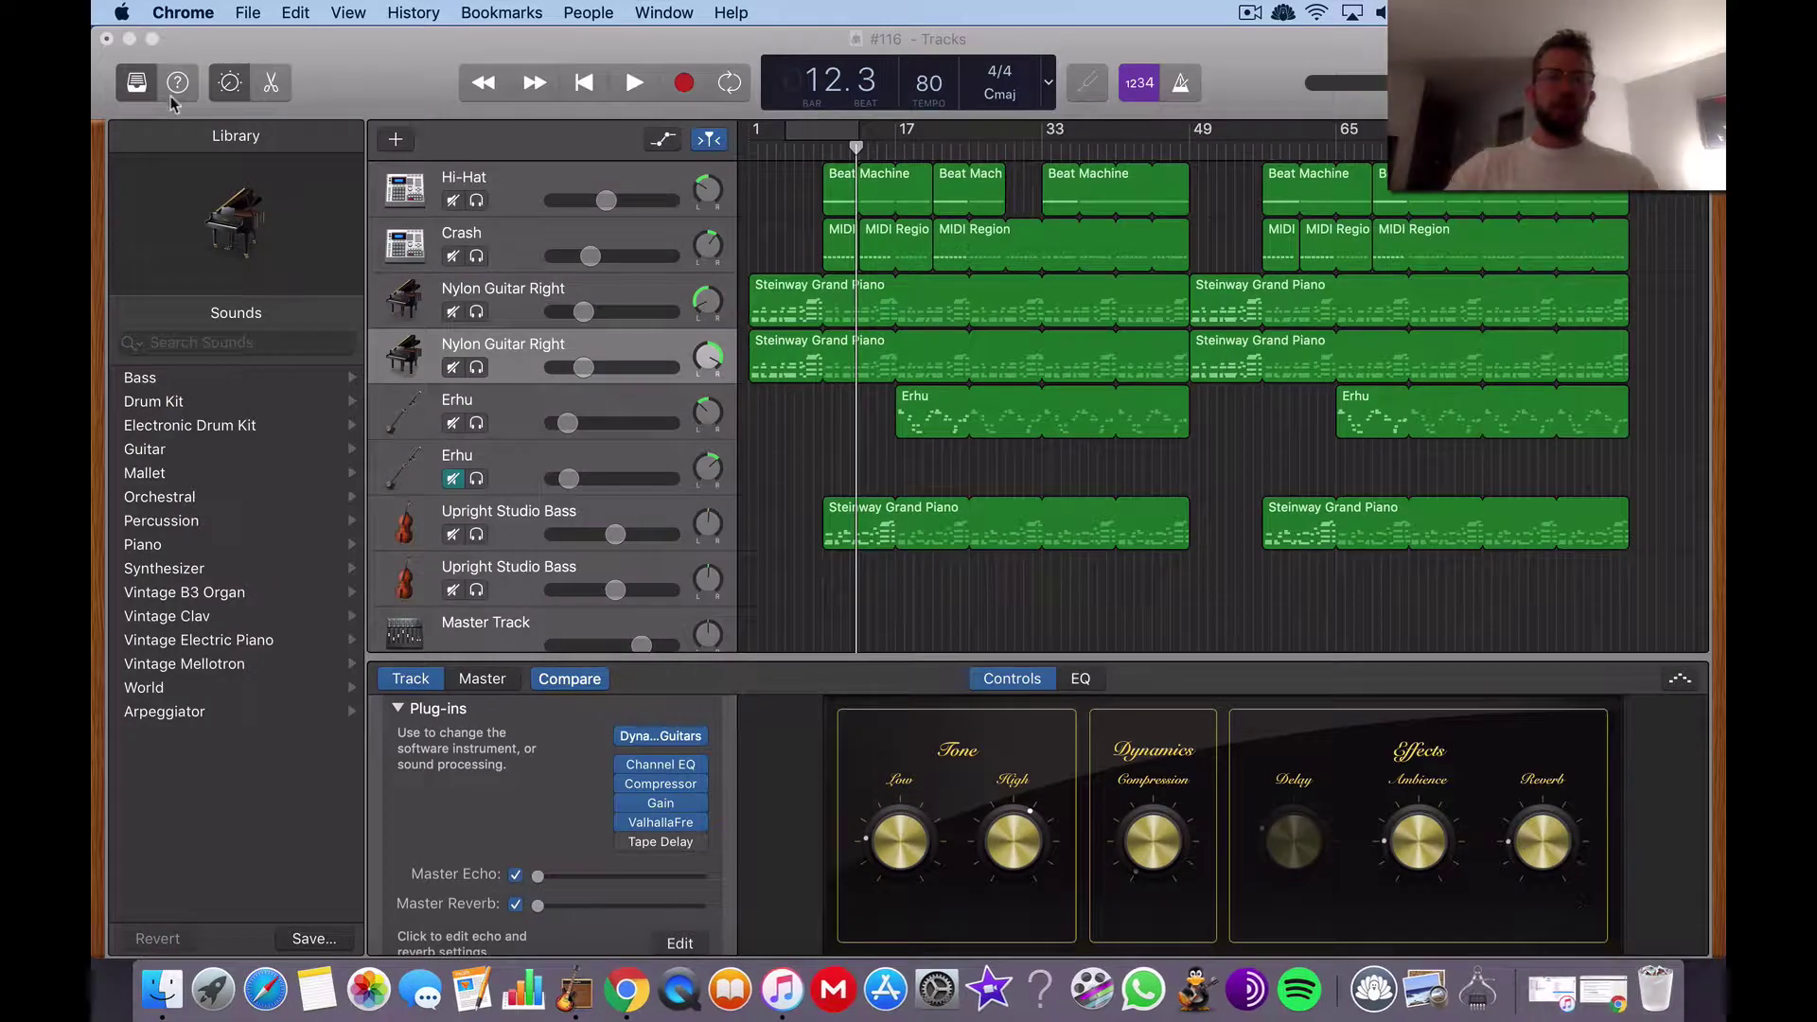
pyautogui.click(130, 40)
pyautogui.click(159, 989)
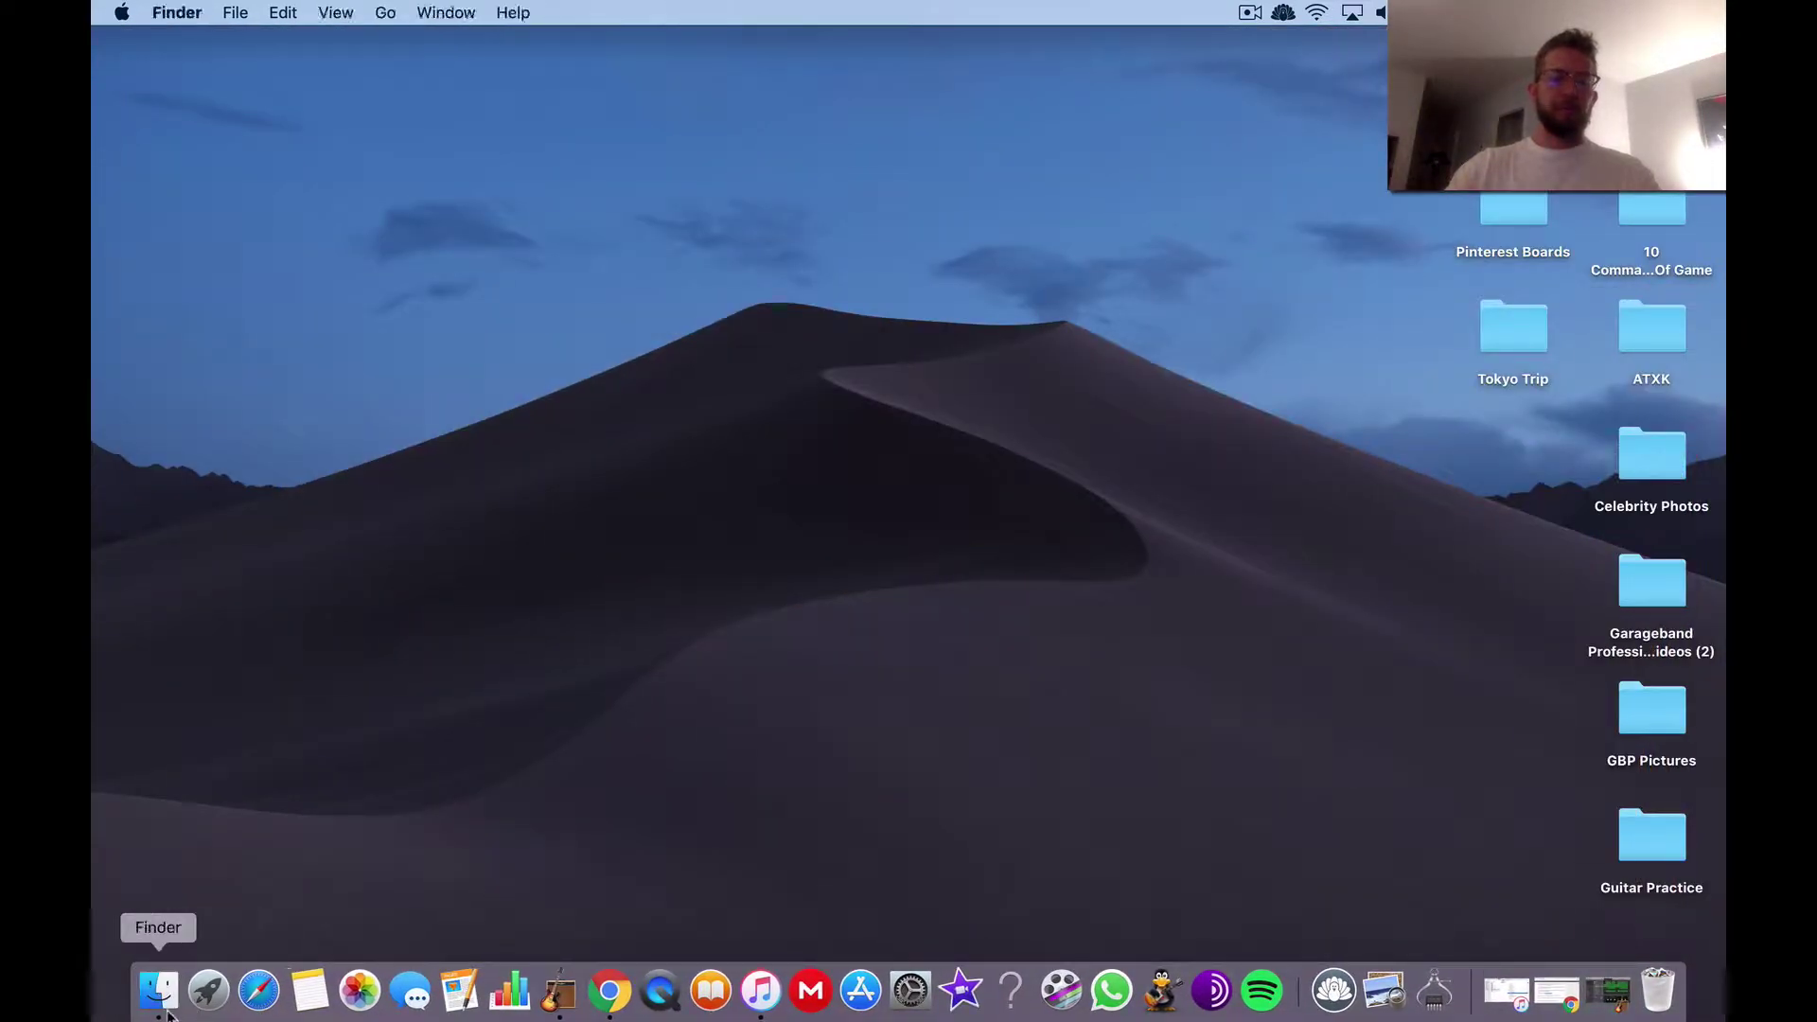
pyautogui.click(155, 39)
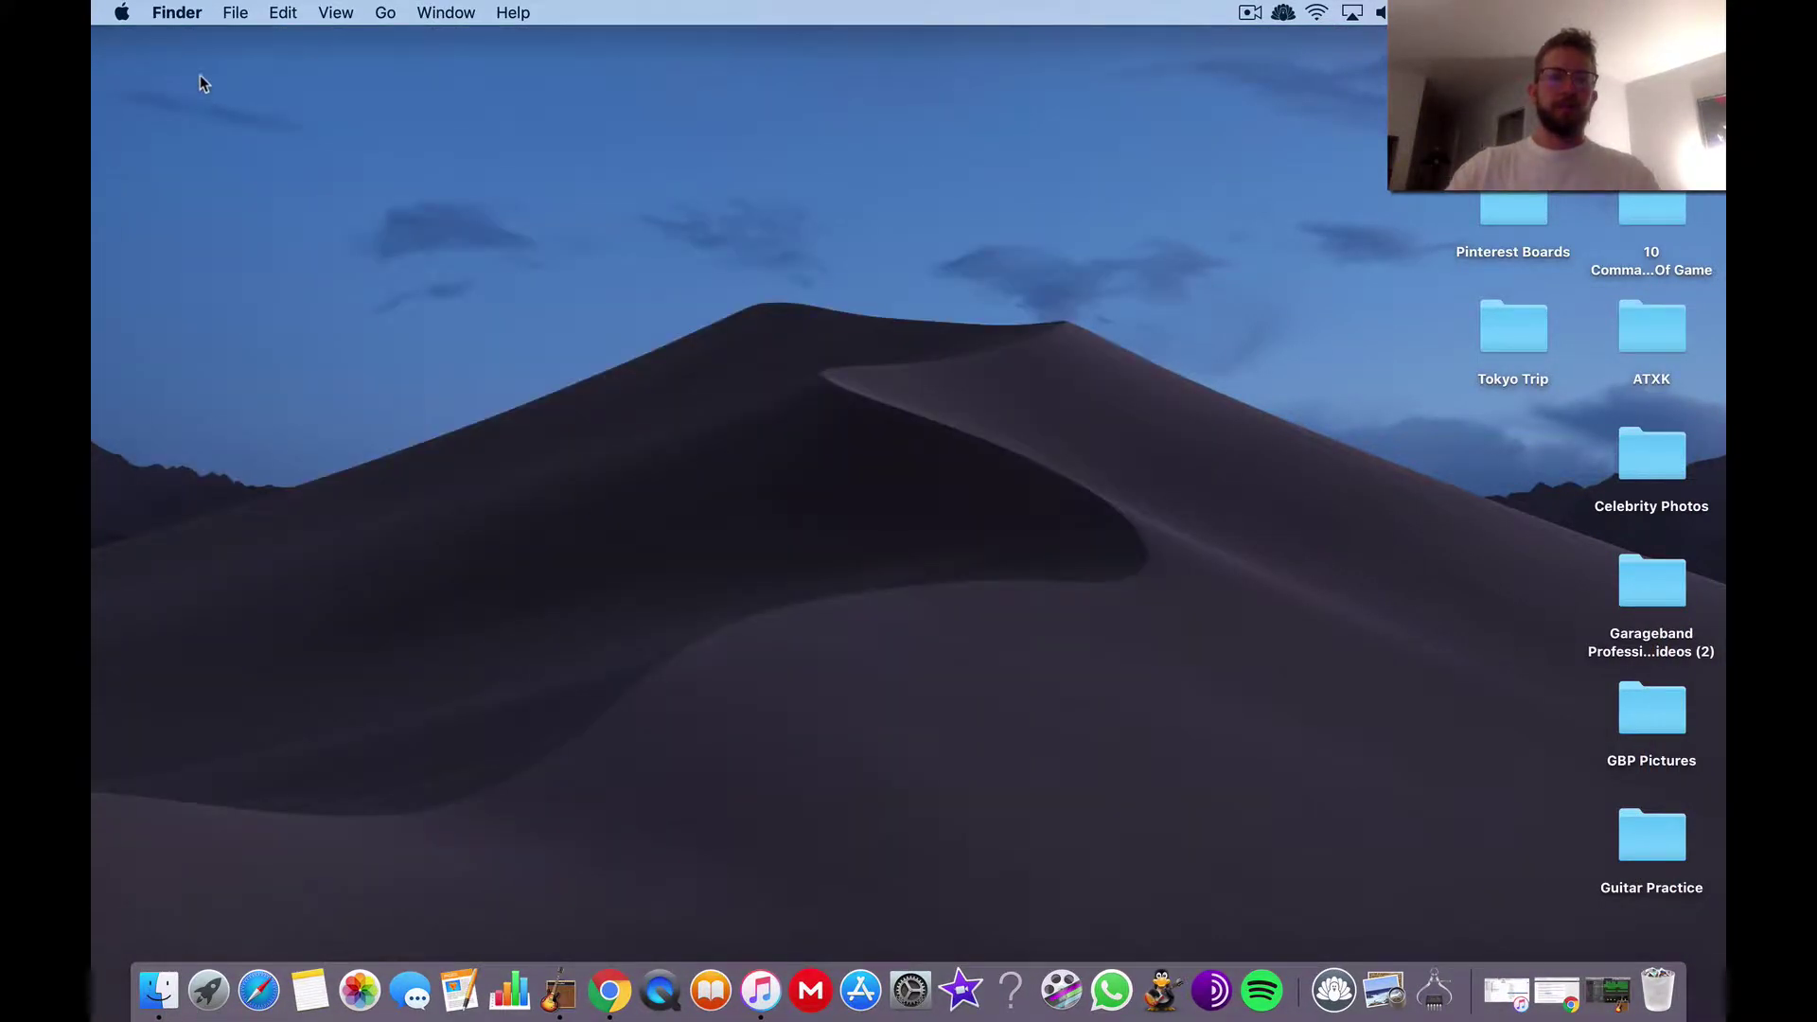
pyautogui.click(227, 14)
pyautogui.moveTo(150, 7)
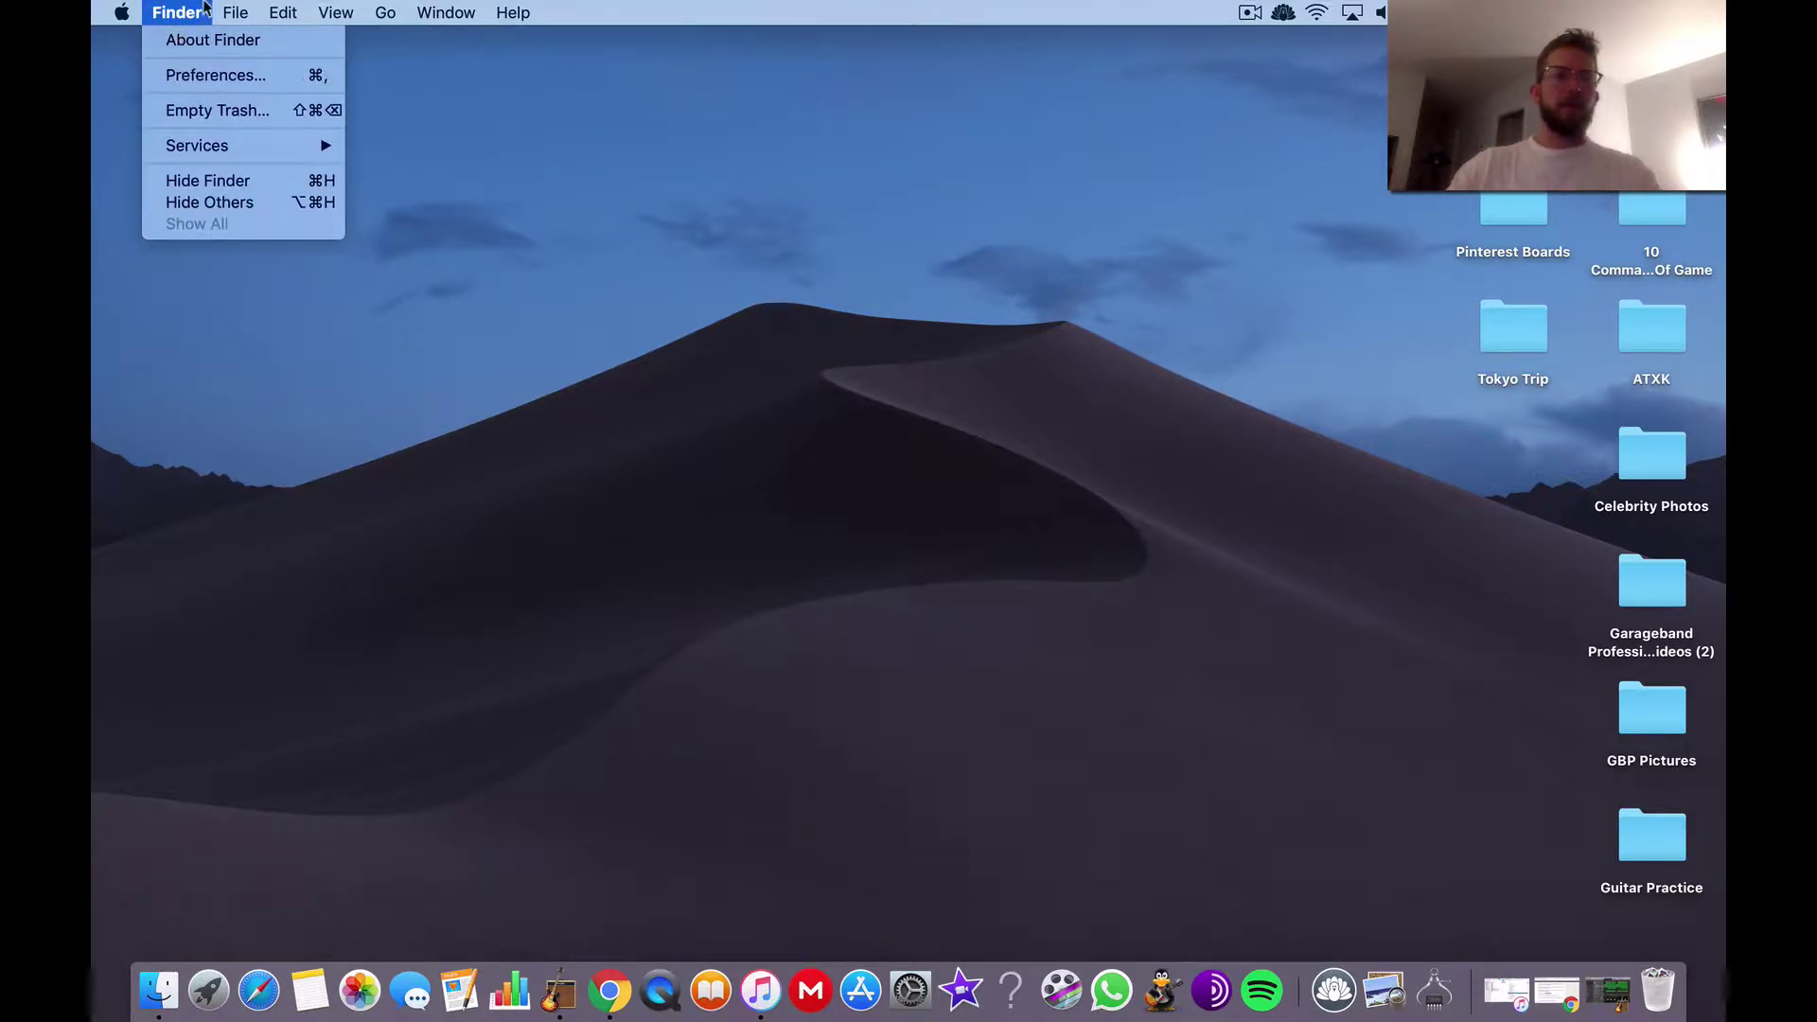
pyautogui.moveTo(140, 19)
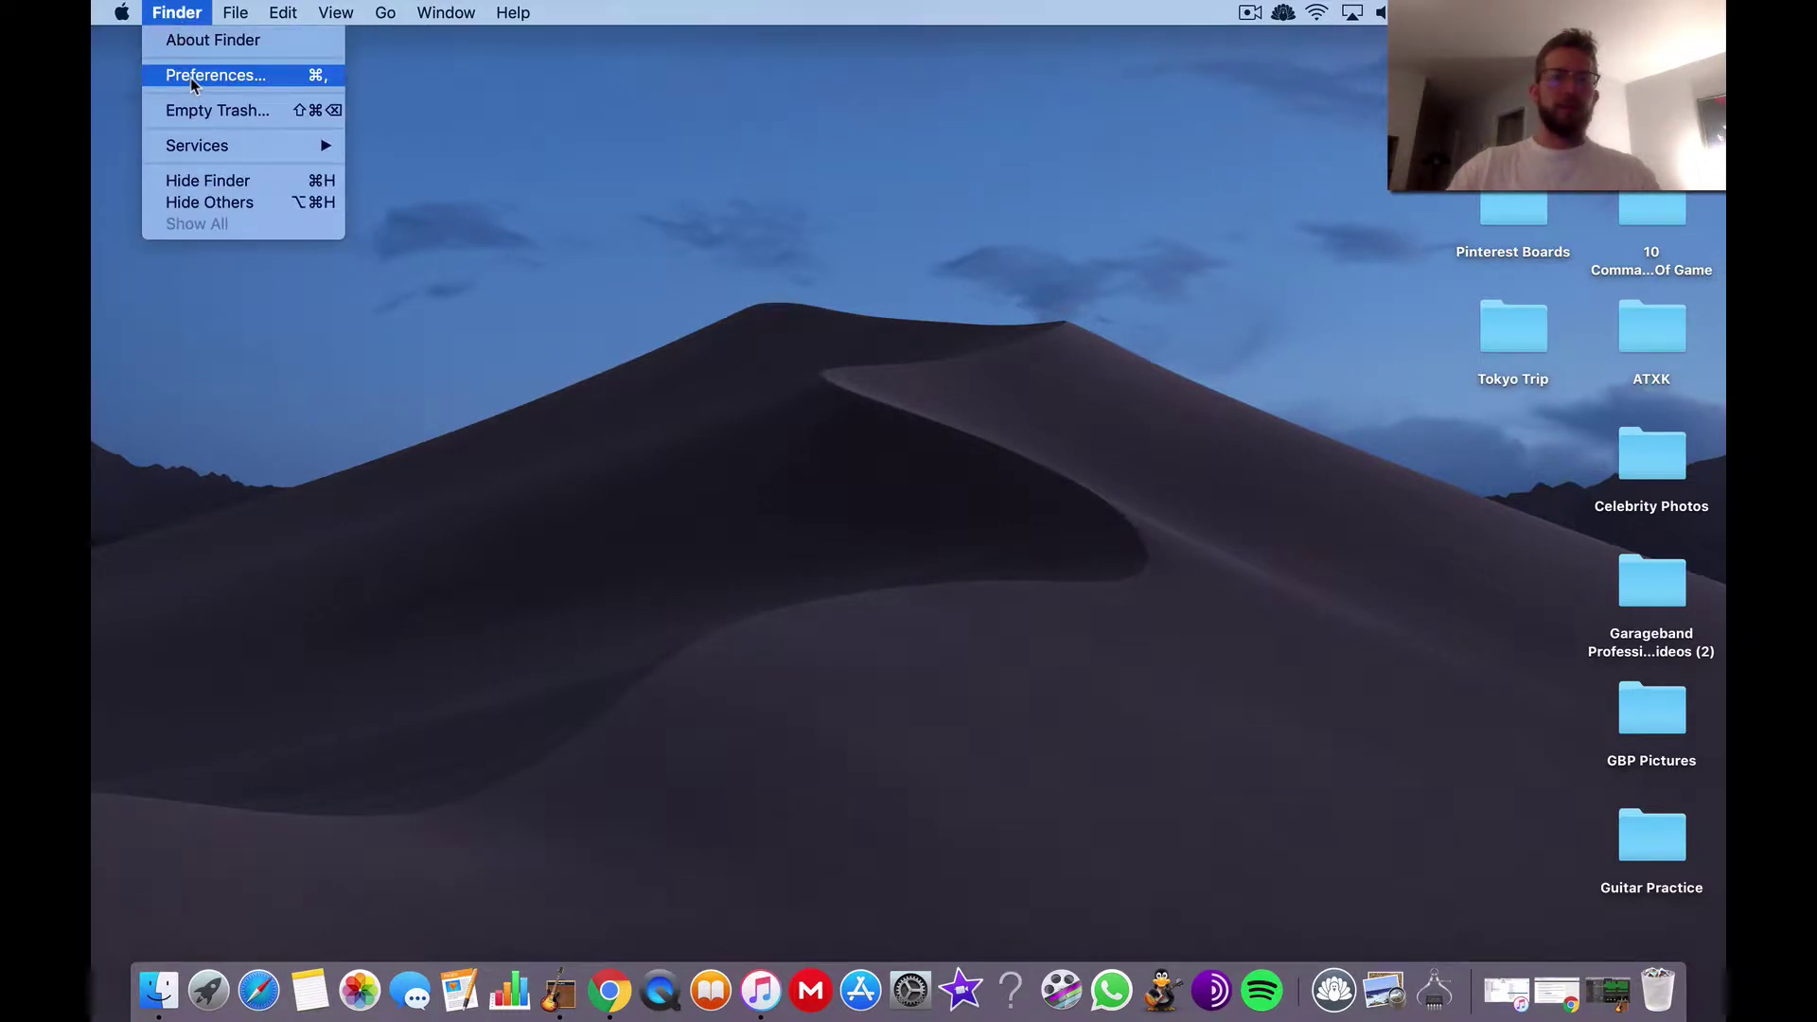
pyautogui.click(190, 82)
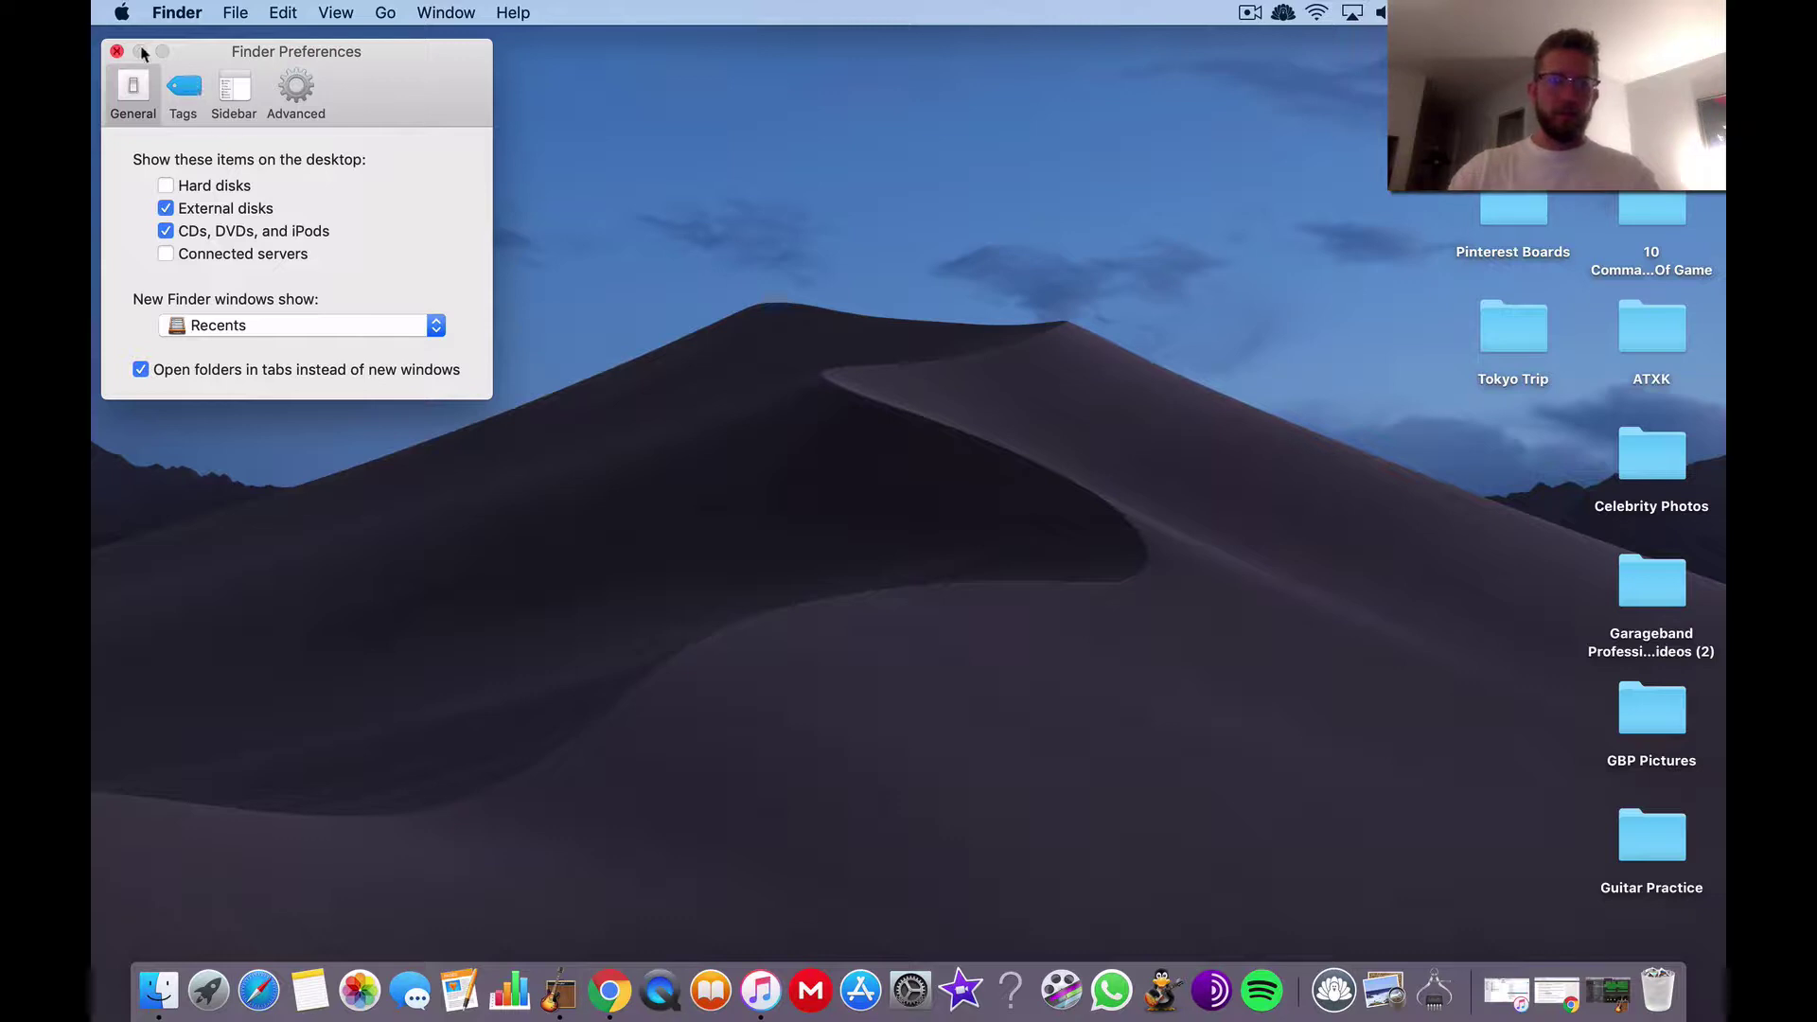
pyautogui.click(116, 52)
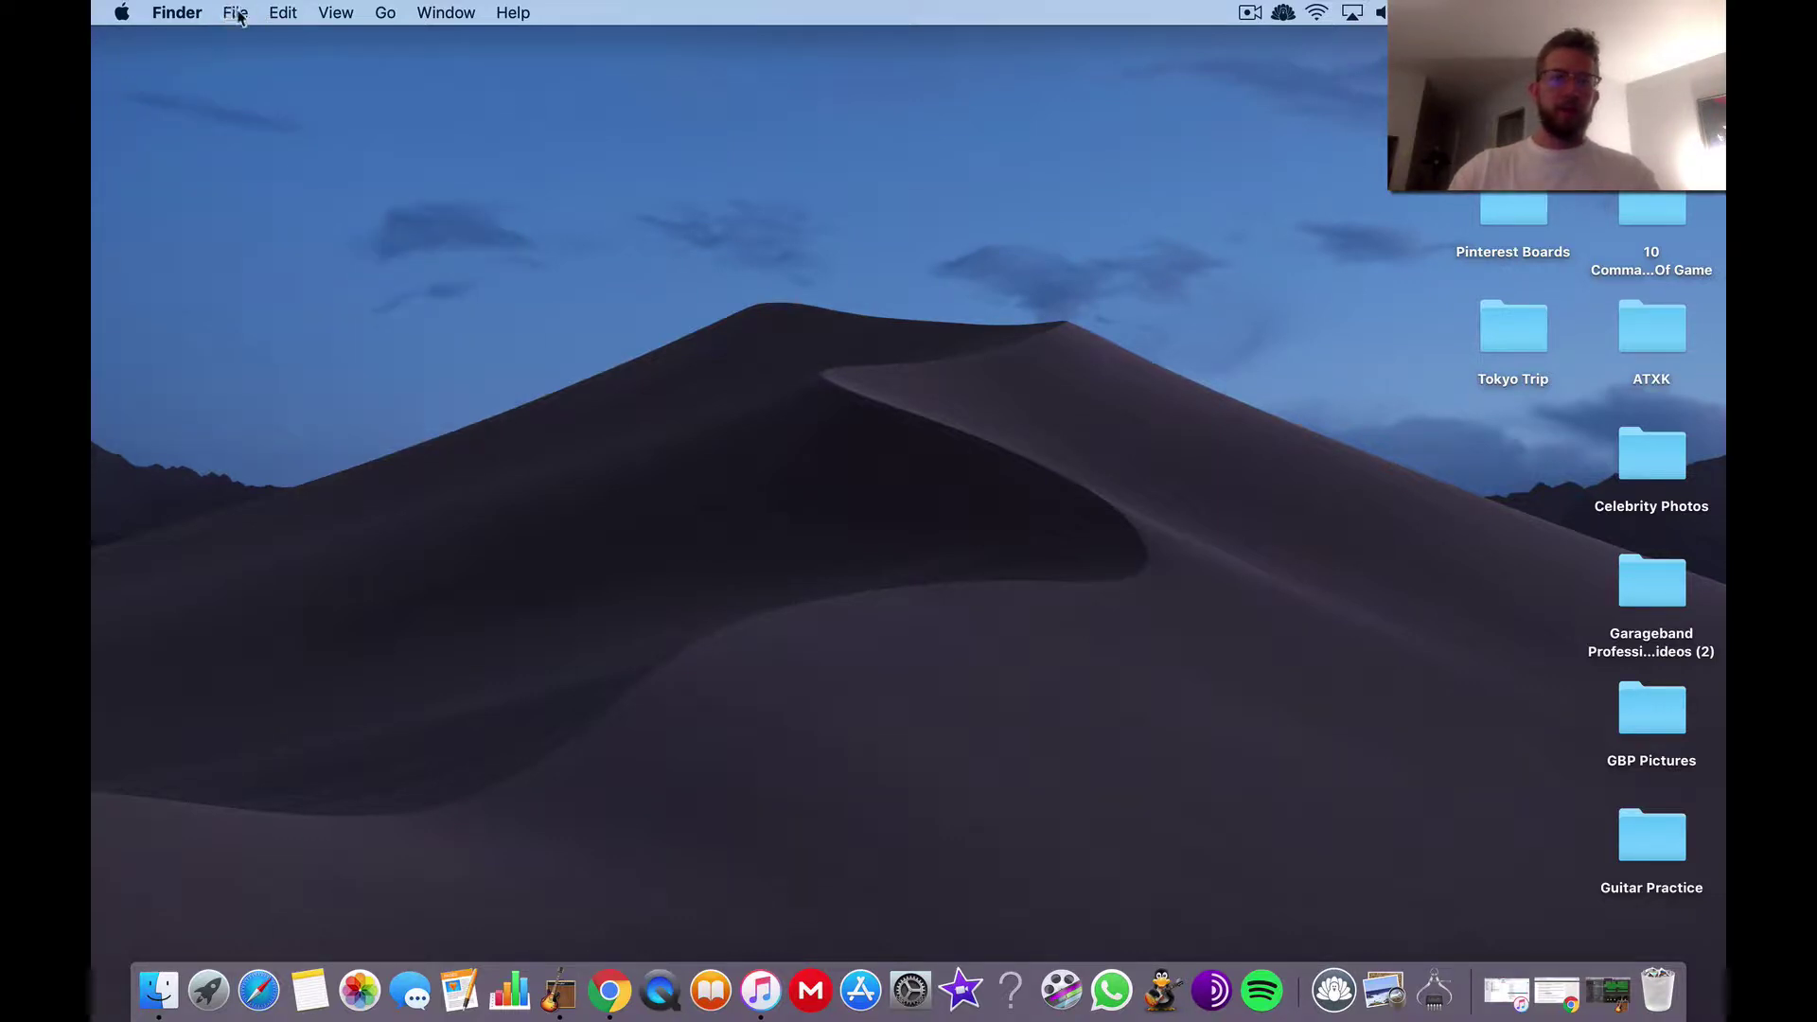
pyautogui.click(911, 991)
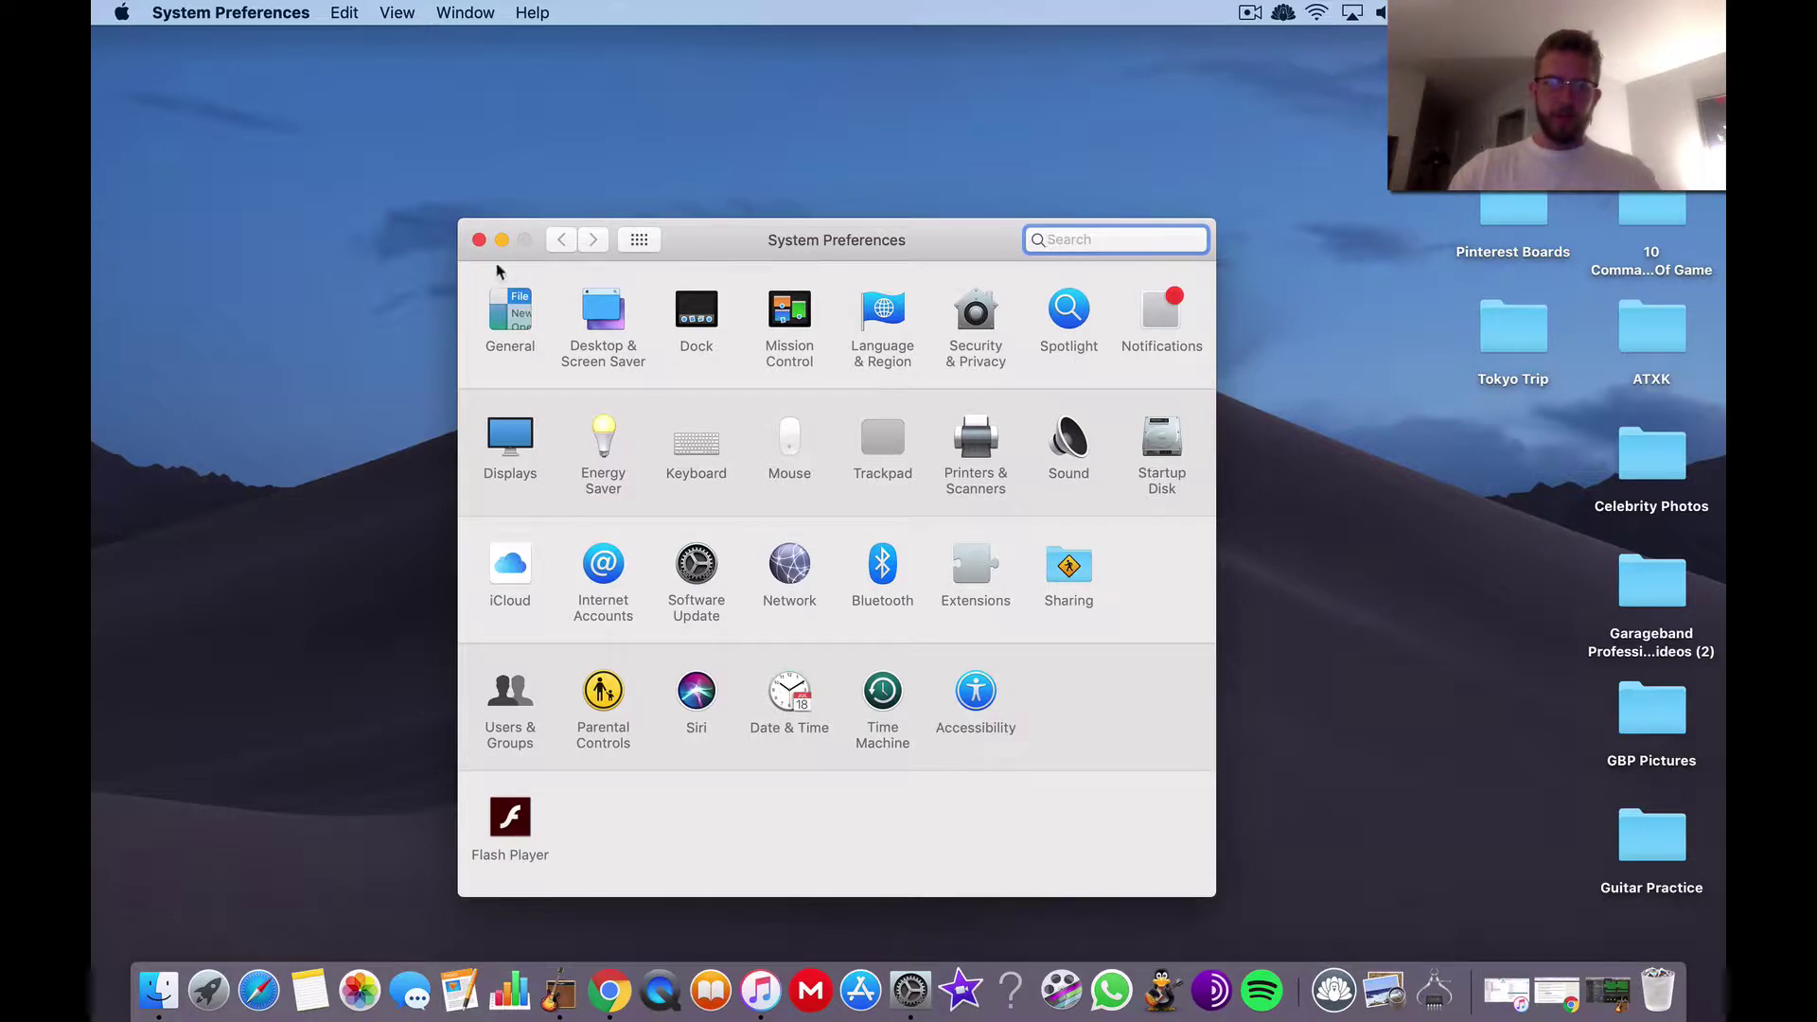
pyautogui.click(479, 240)
pyautogui.click(123, 12)
pyautogui.click(150, 42)
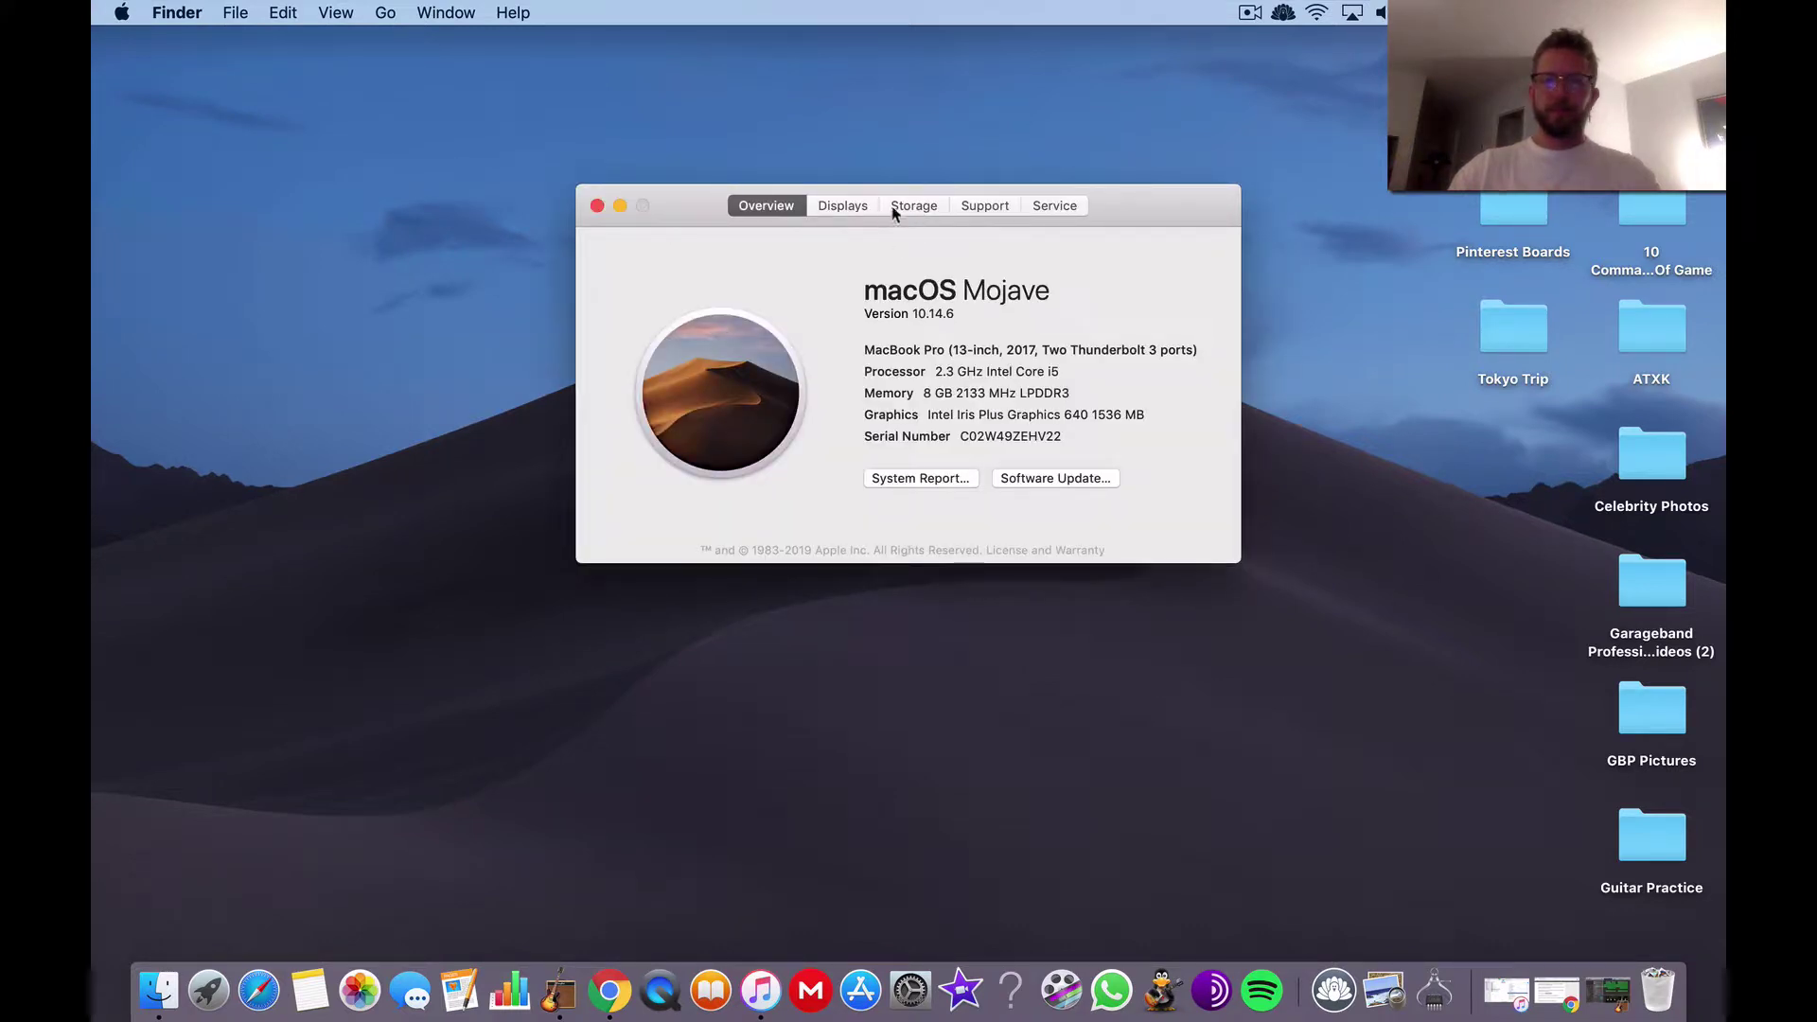
pyautogui.click(893, 210)
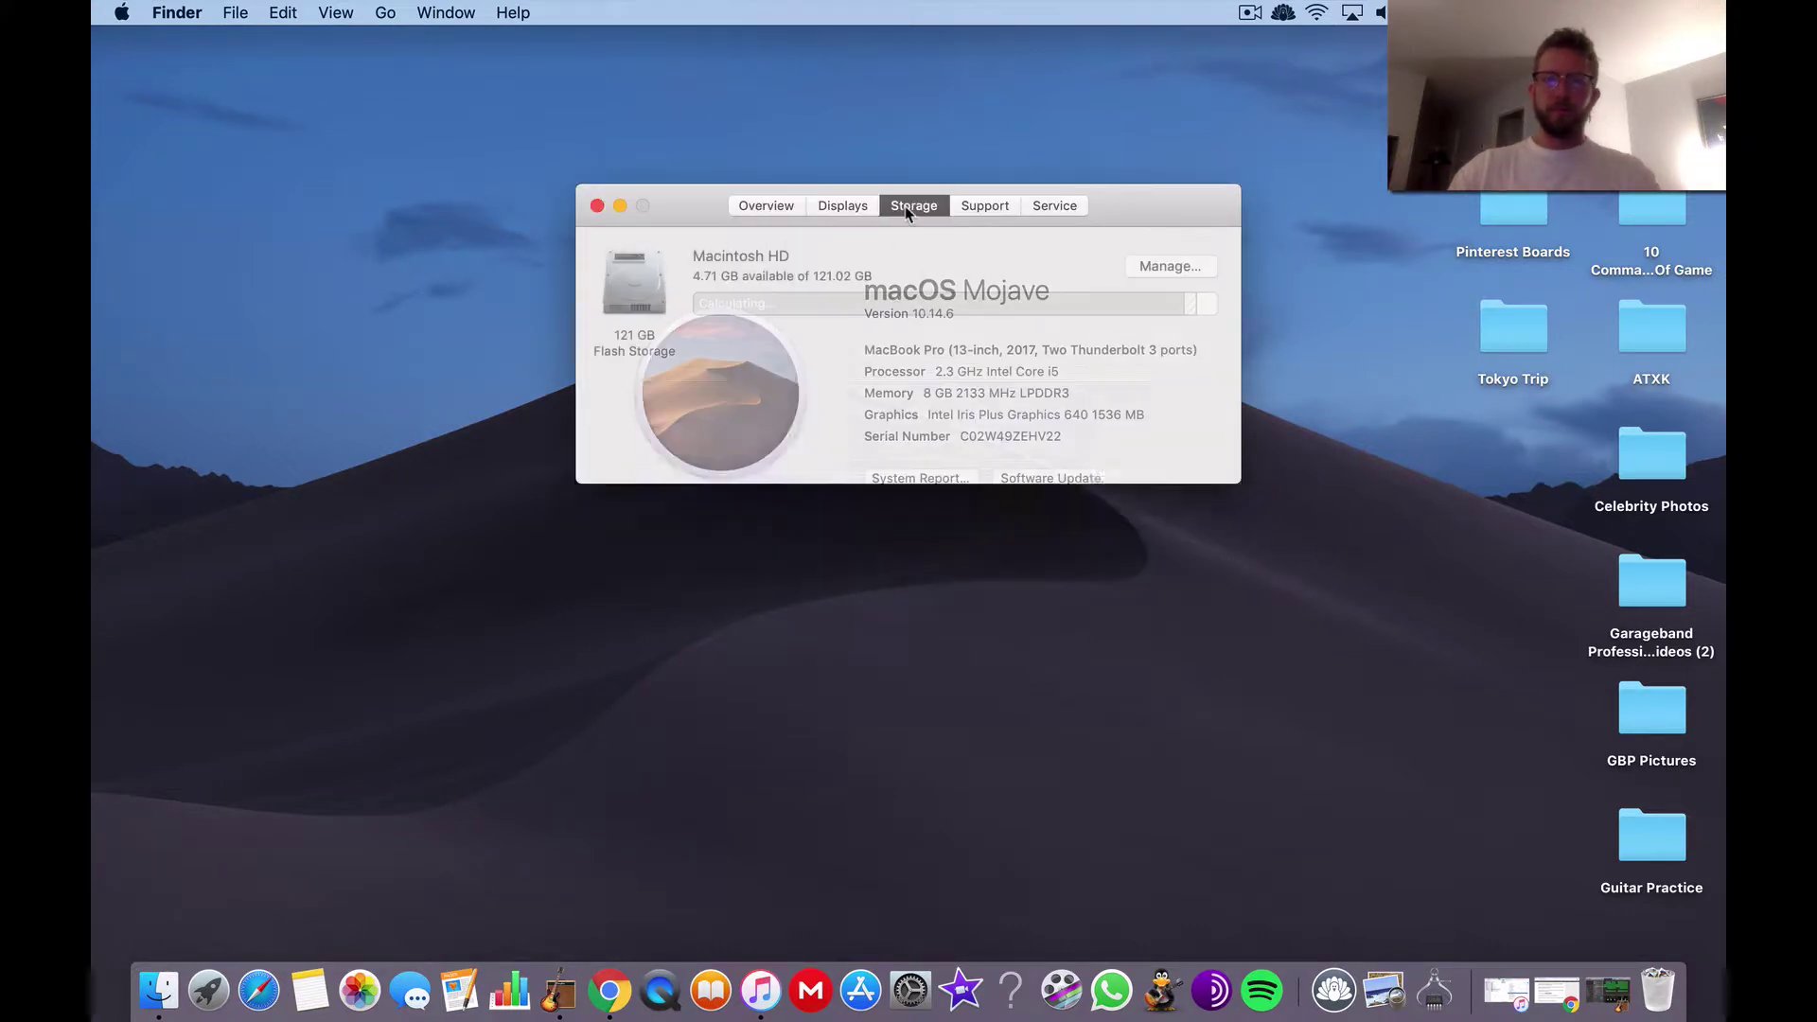
pyautogui.click(597, 207)
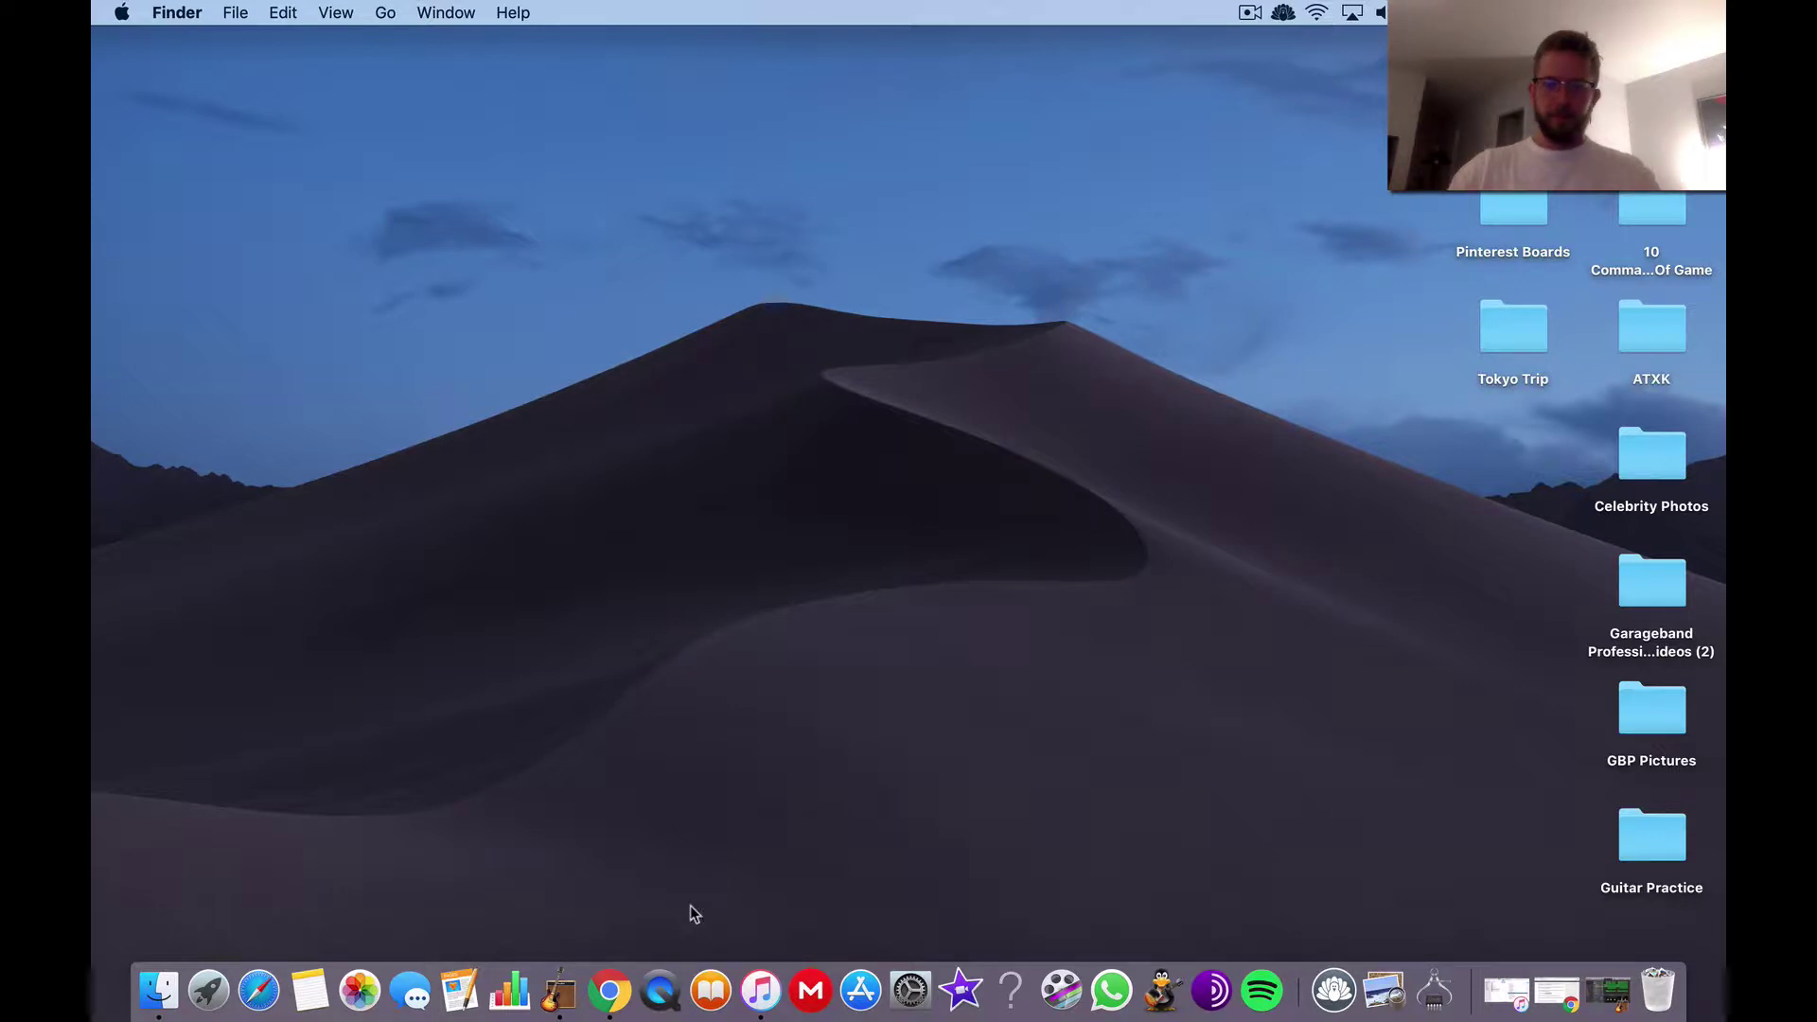
# Open a new Finder window and go to the Applications folder
pyautogui.click(158, 990)
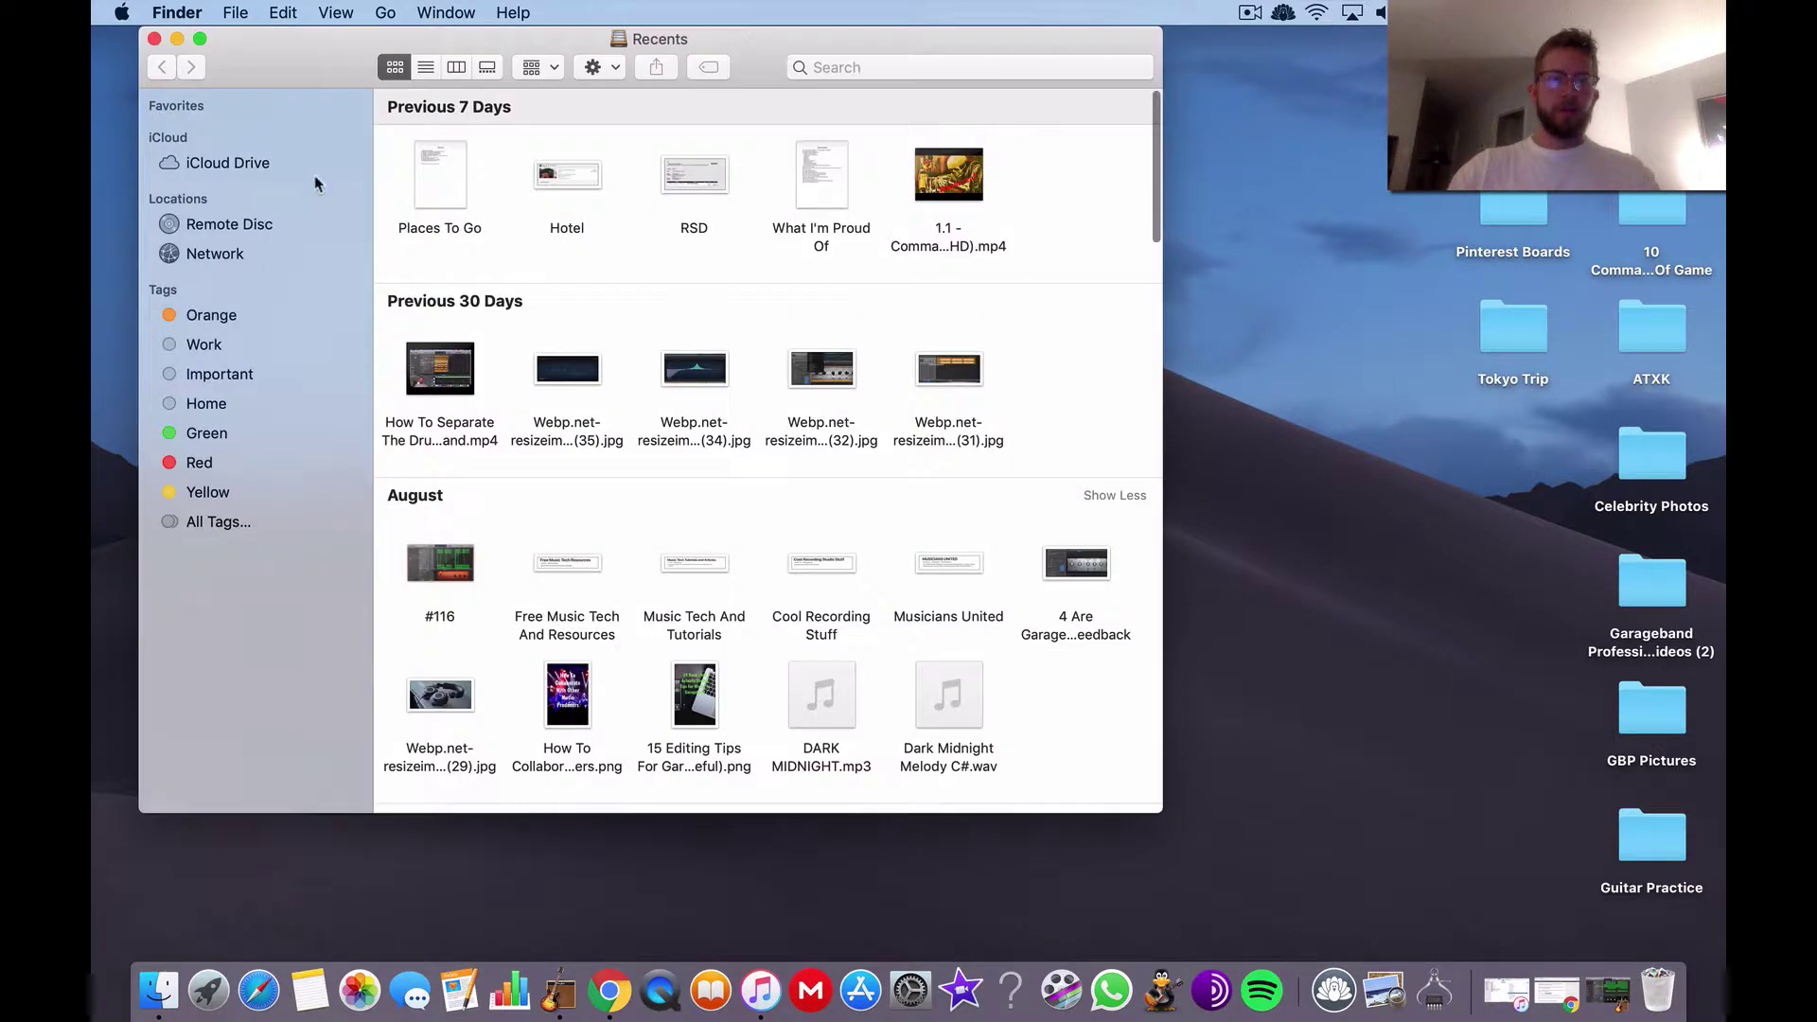
pyautogui.click(180, 13)
pyautogui.click(233, 76)
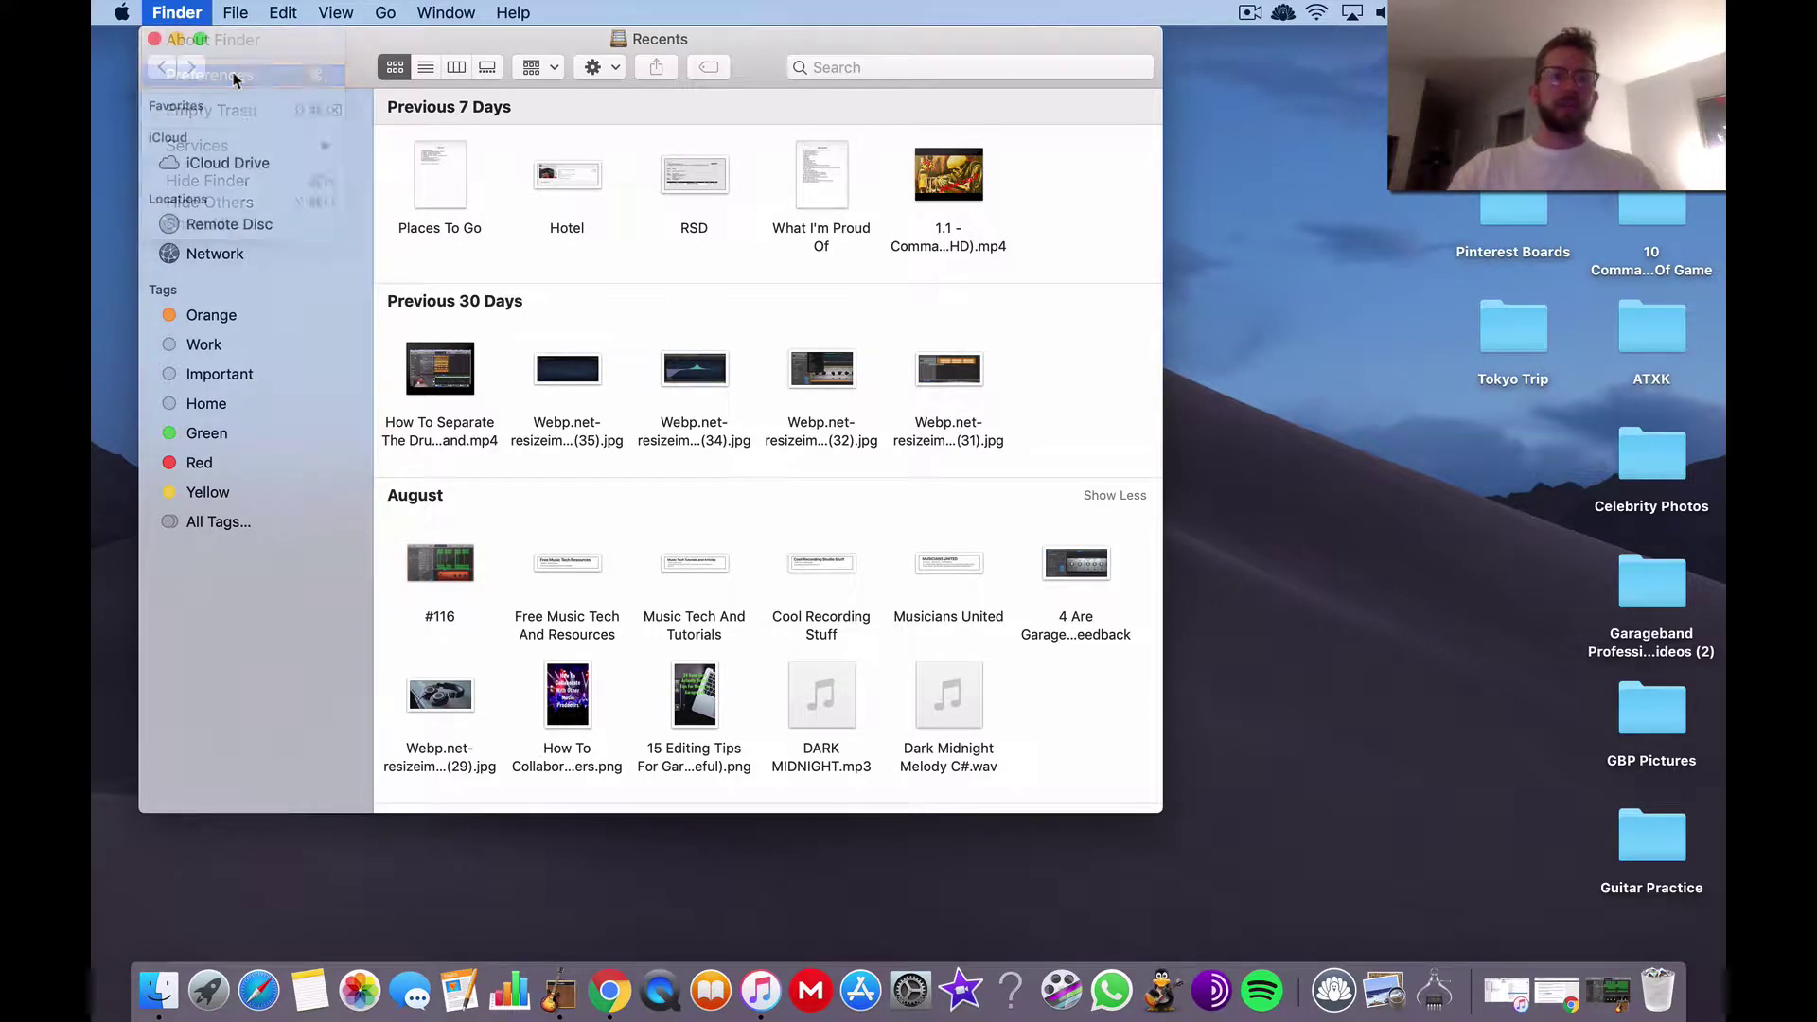
pyautogui.click(115, 52)
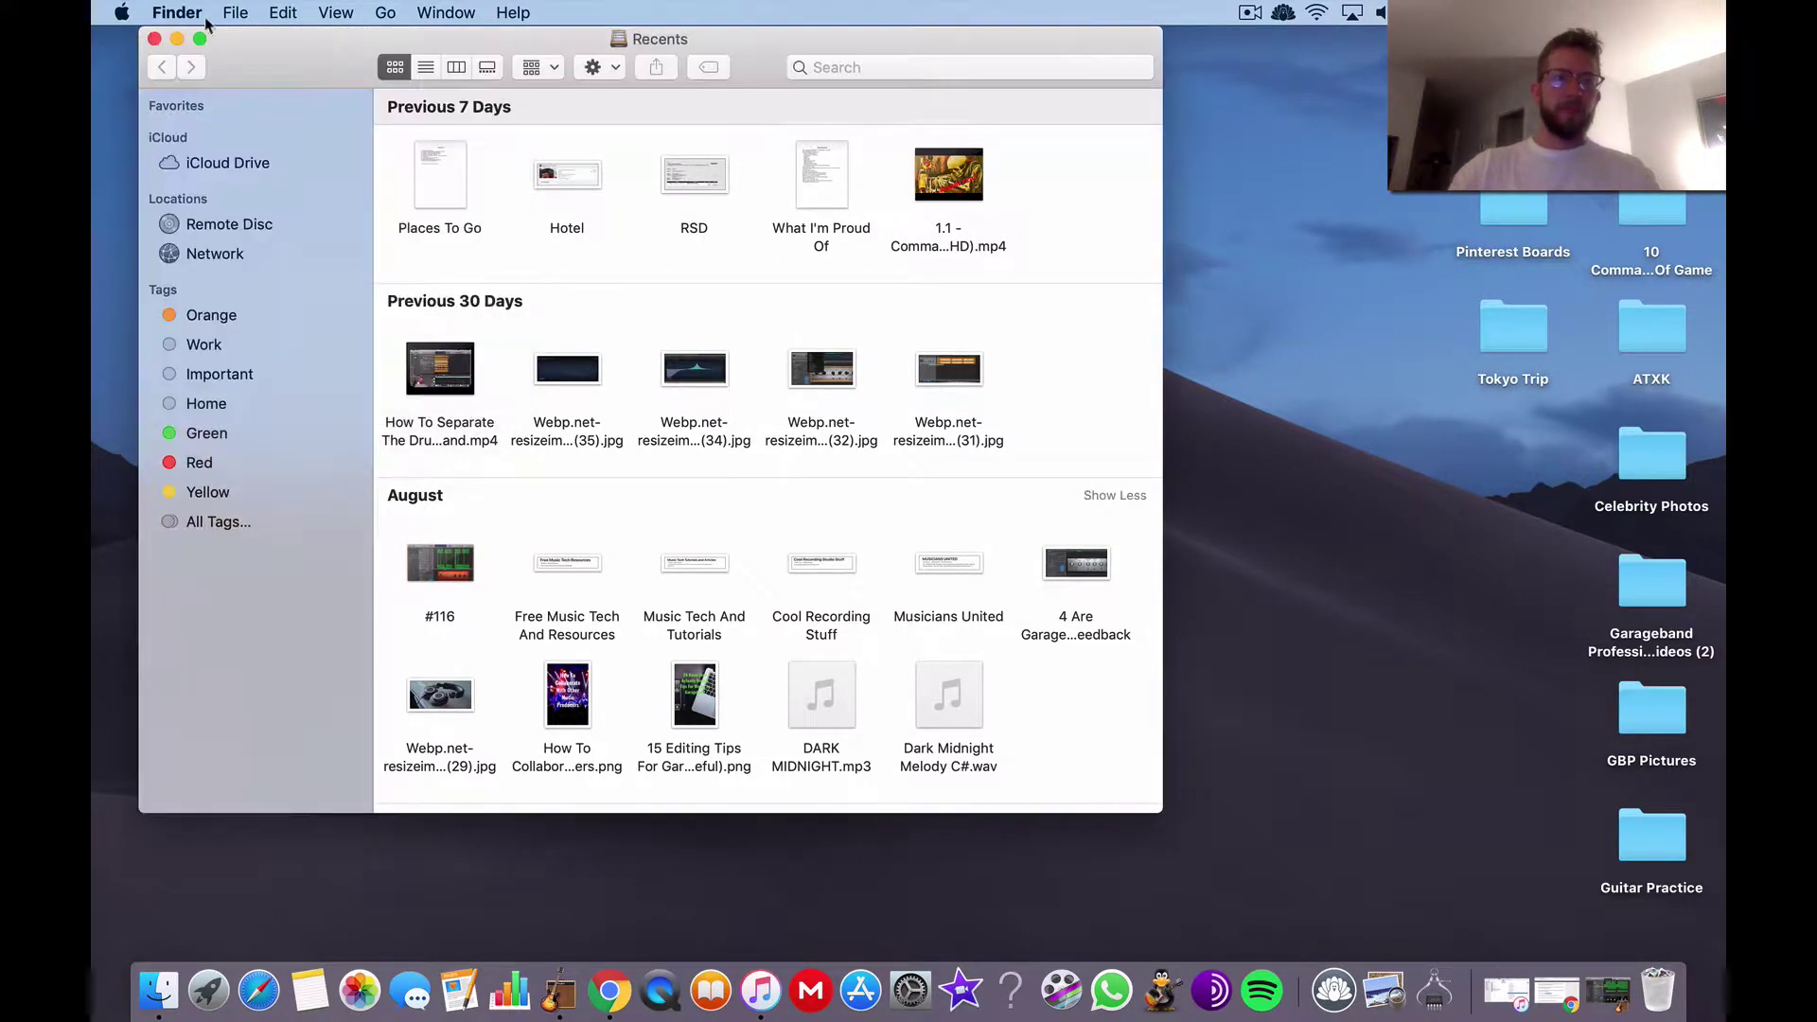
pyautogui.click(232, 12)
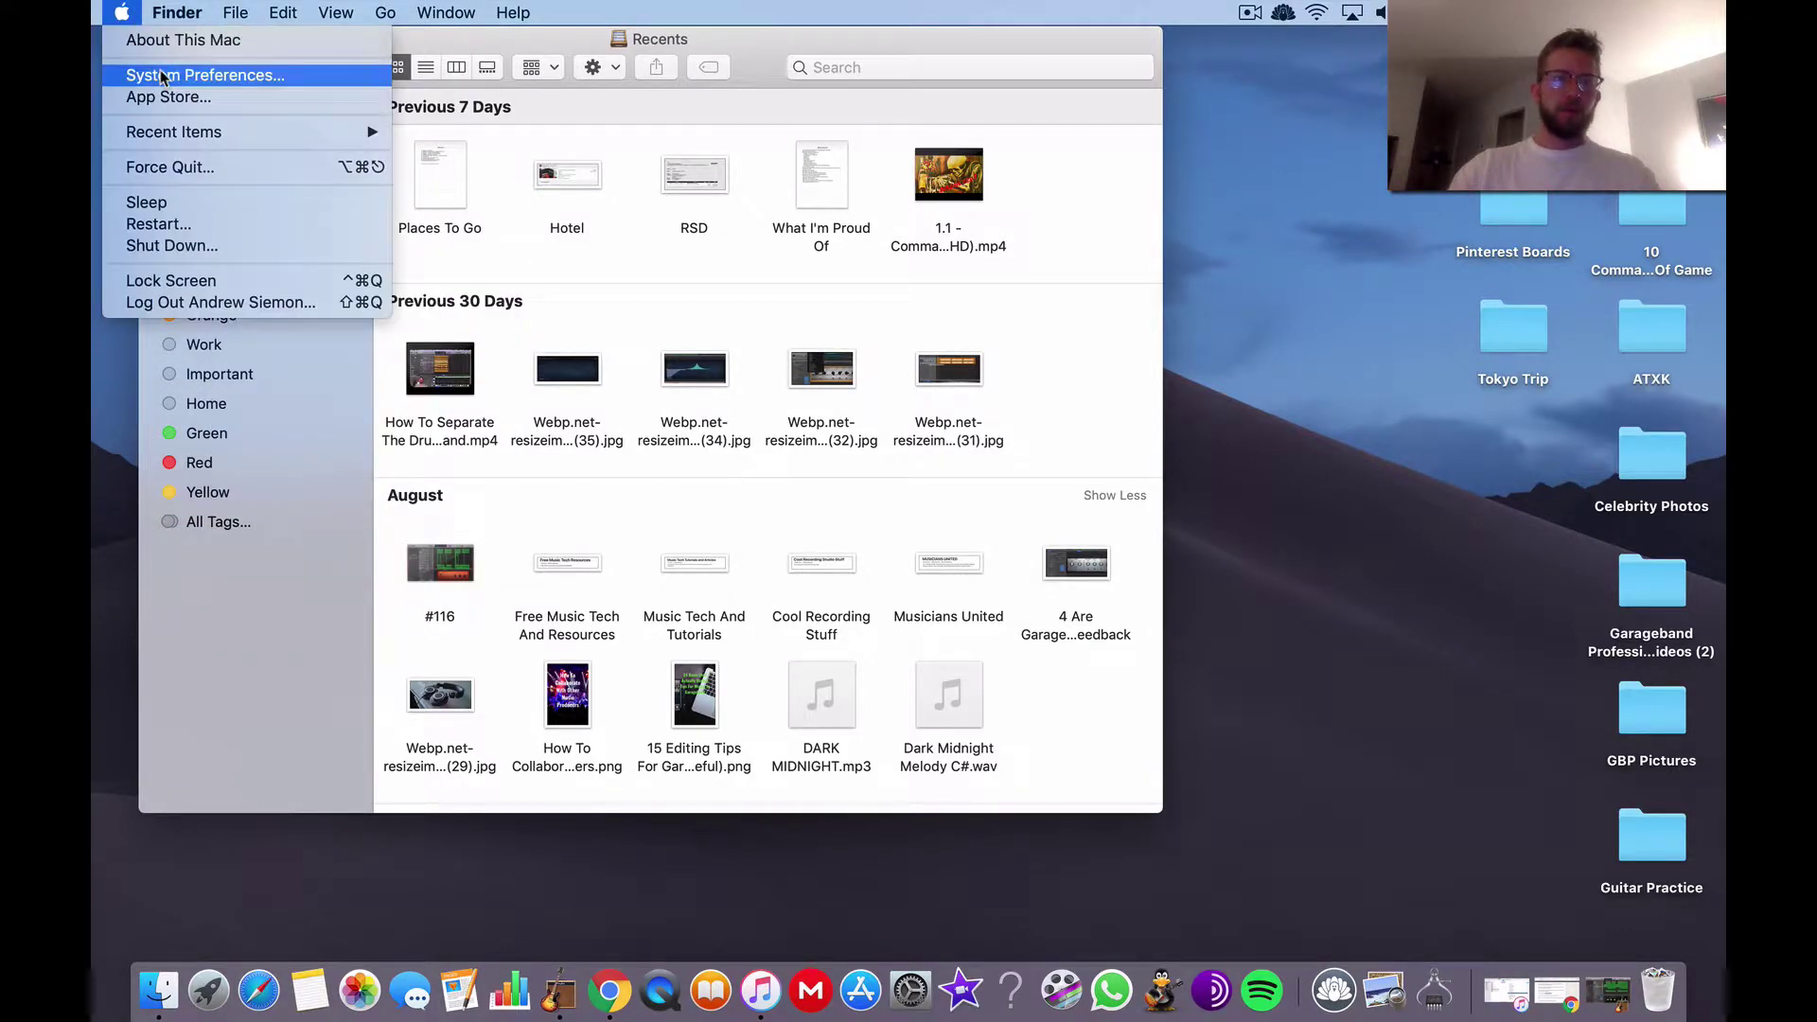
pyautogui.moveTo(236, 9)
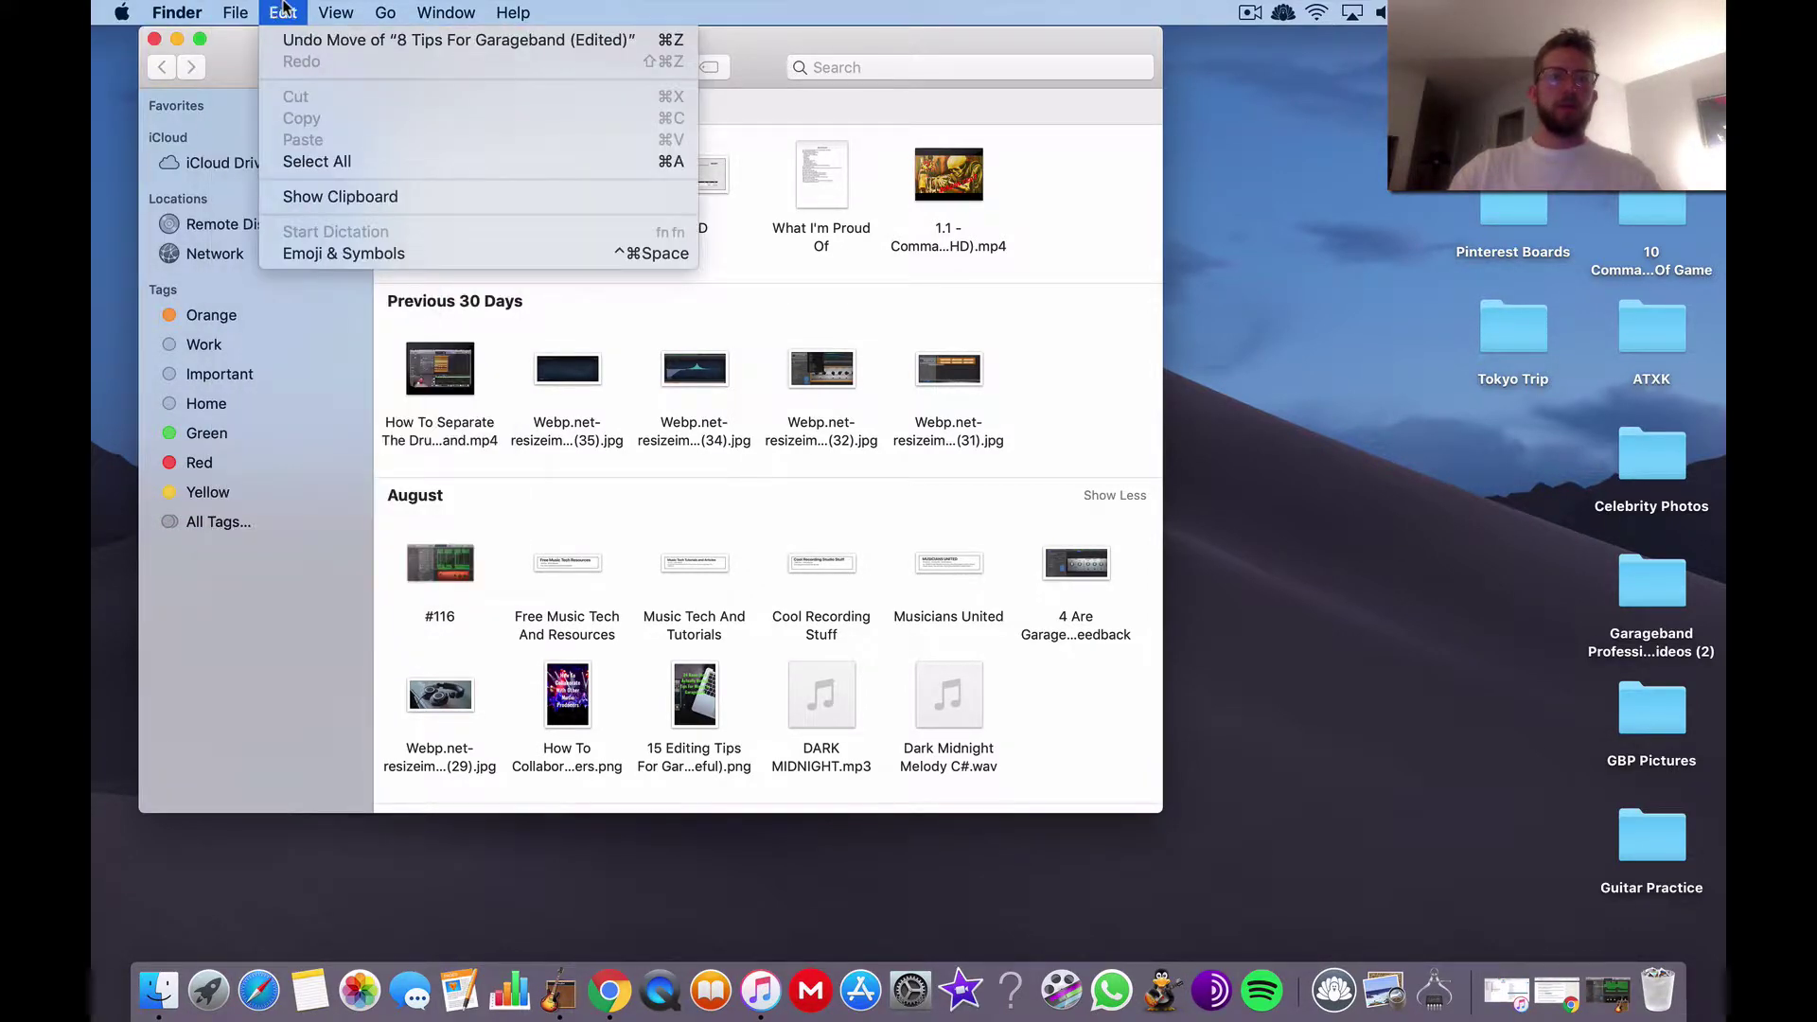
pyautogui.moveTo(383, 11)
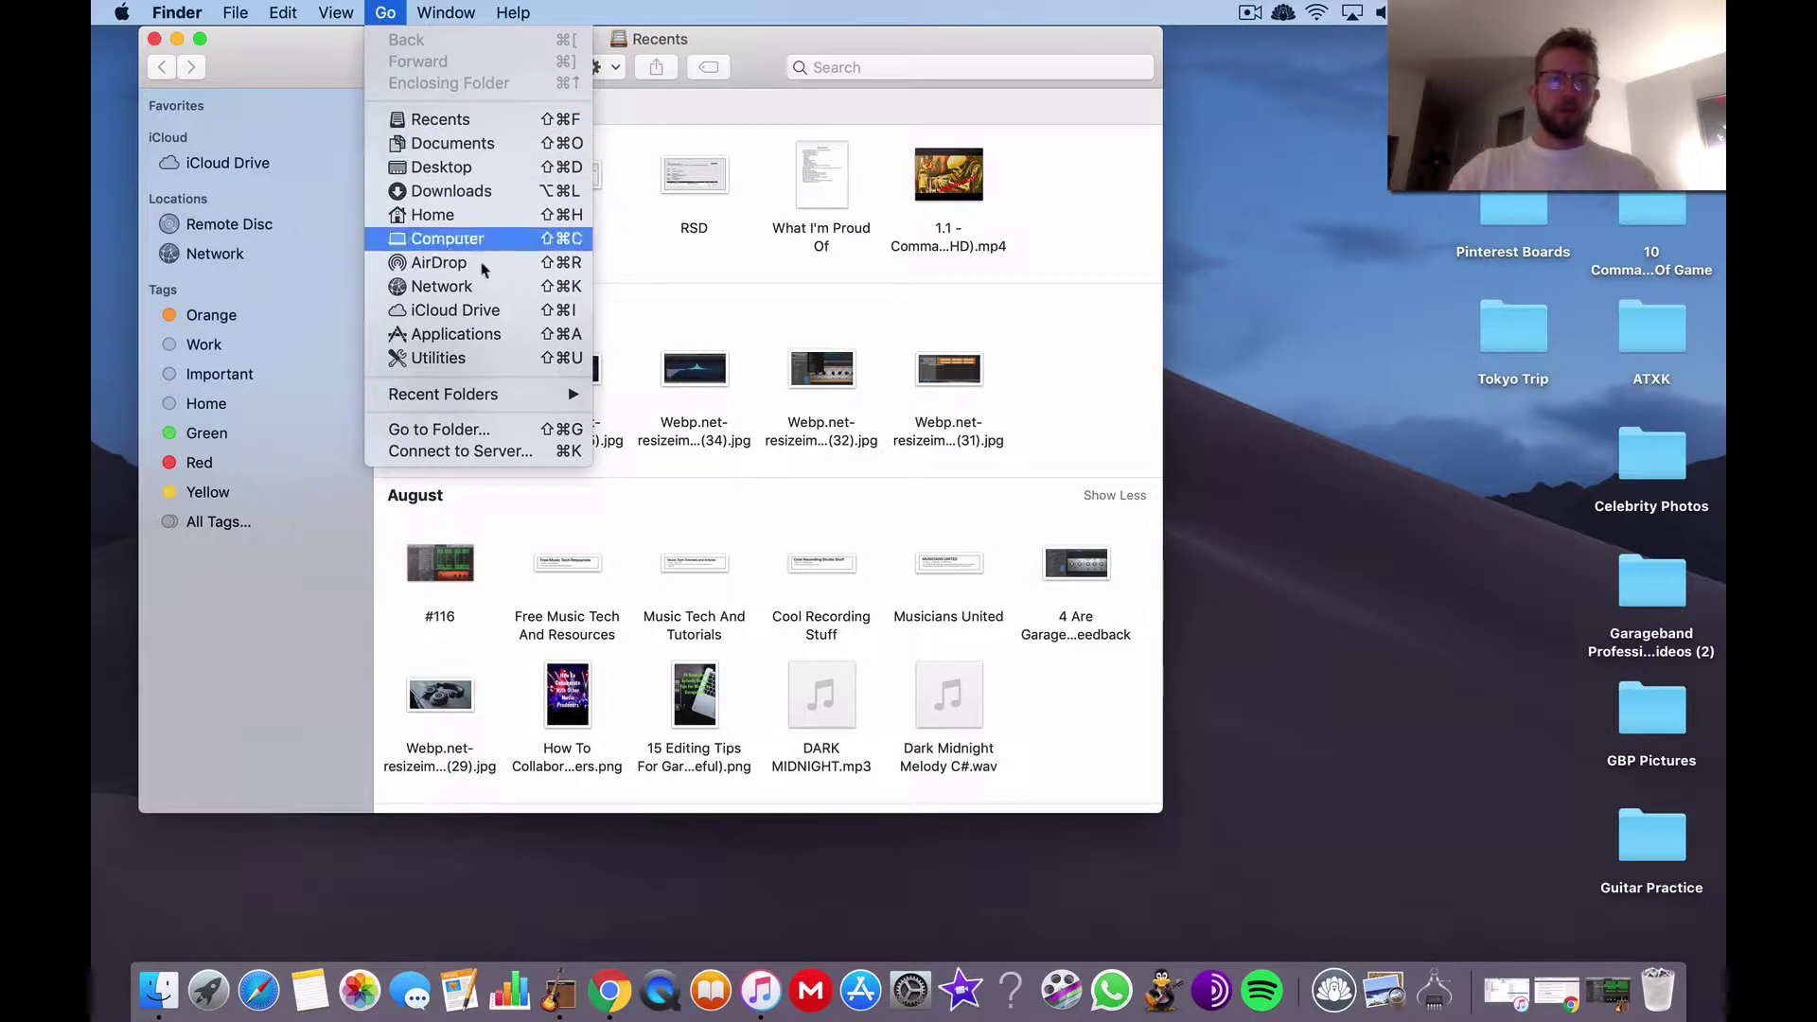
pyautogui.click(483, 336)
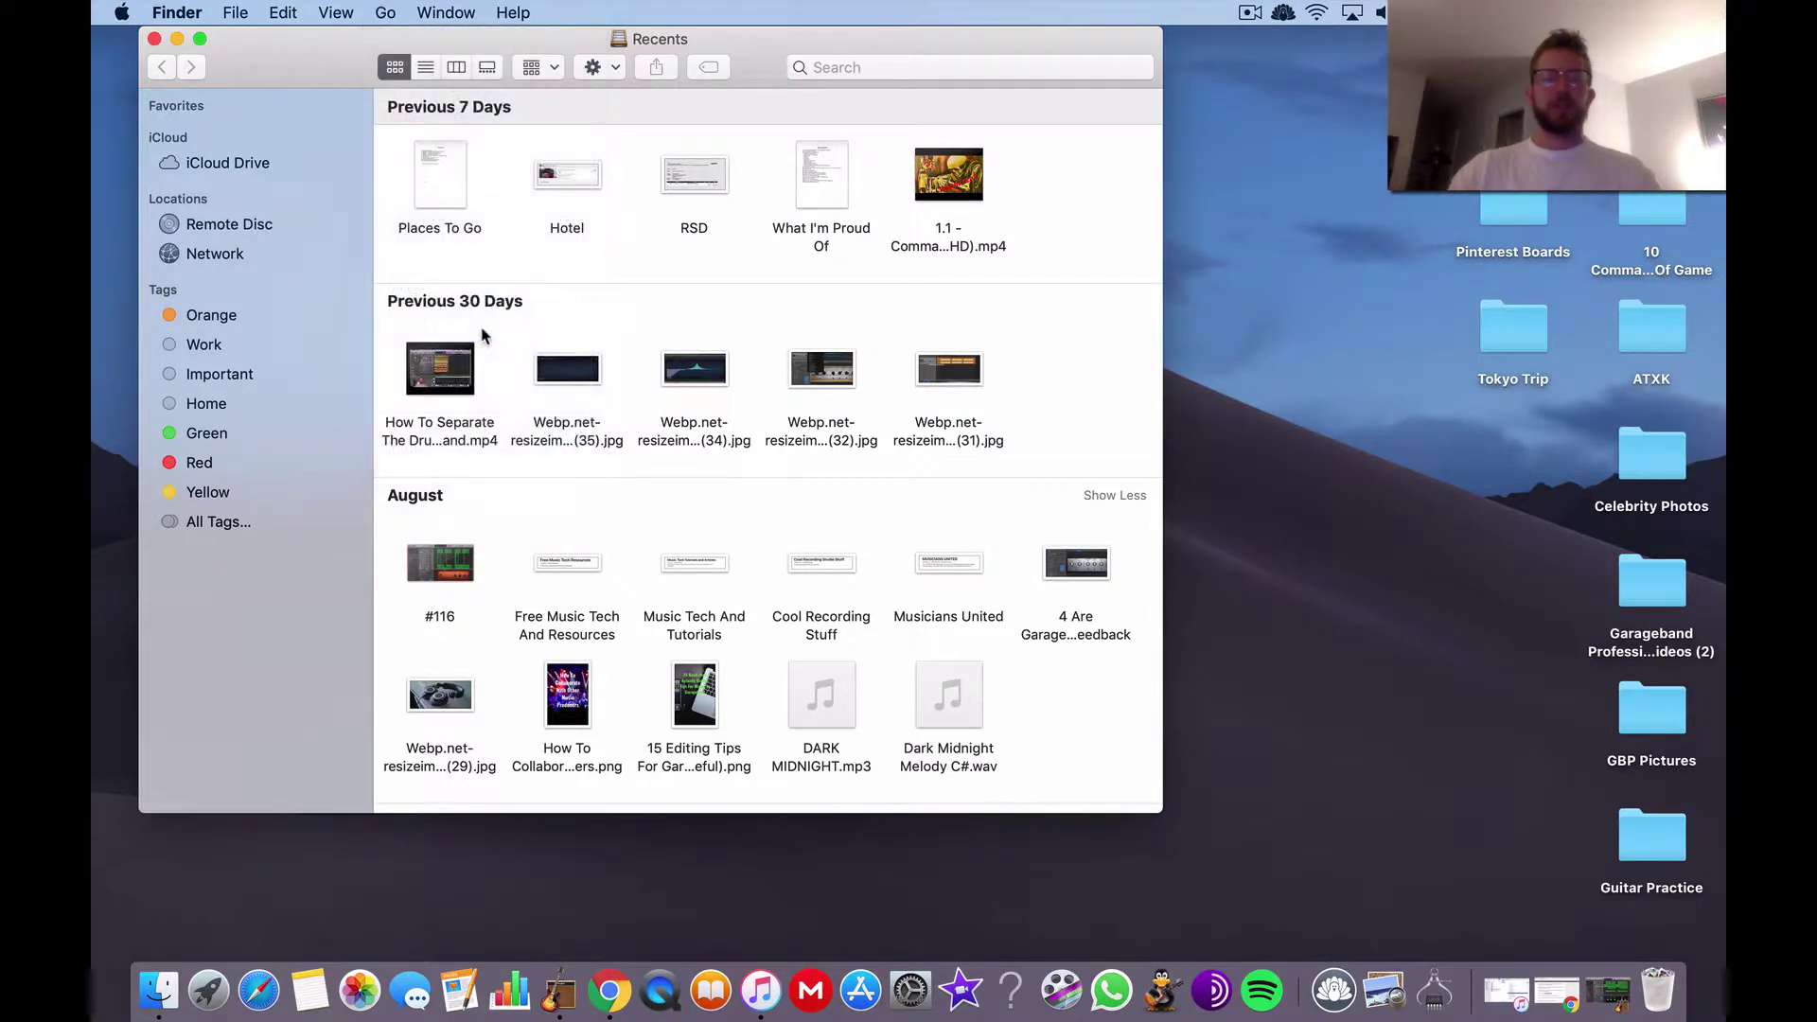
# Launch Audacity from the Applications folder, close the Finder window and dismiss the welcome dialog
pyautogui.doubleClick(712, 167)
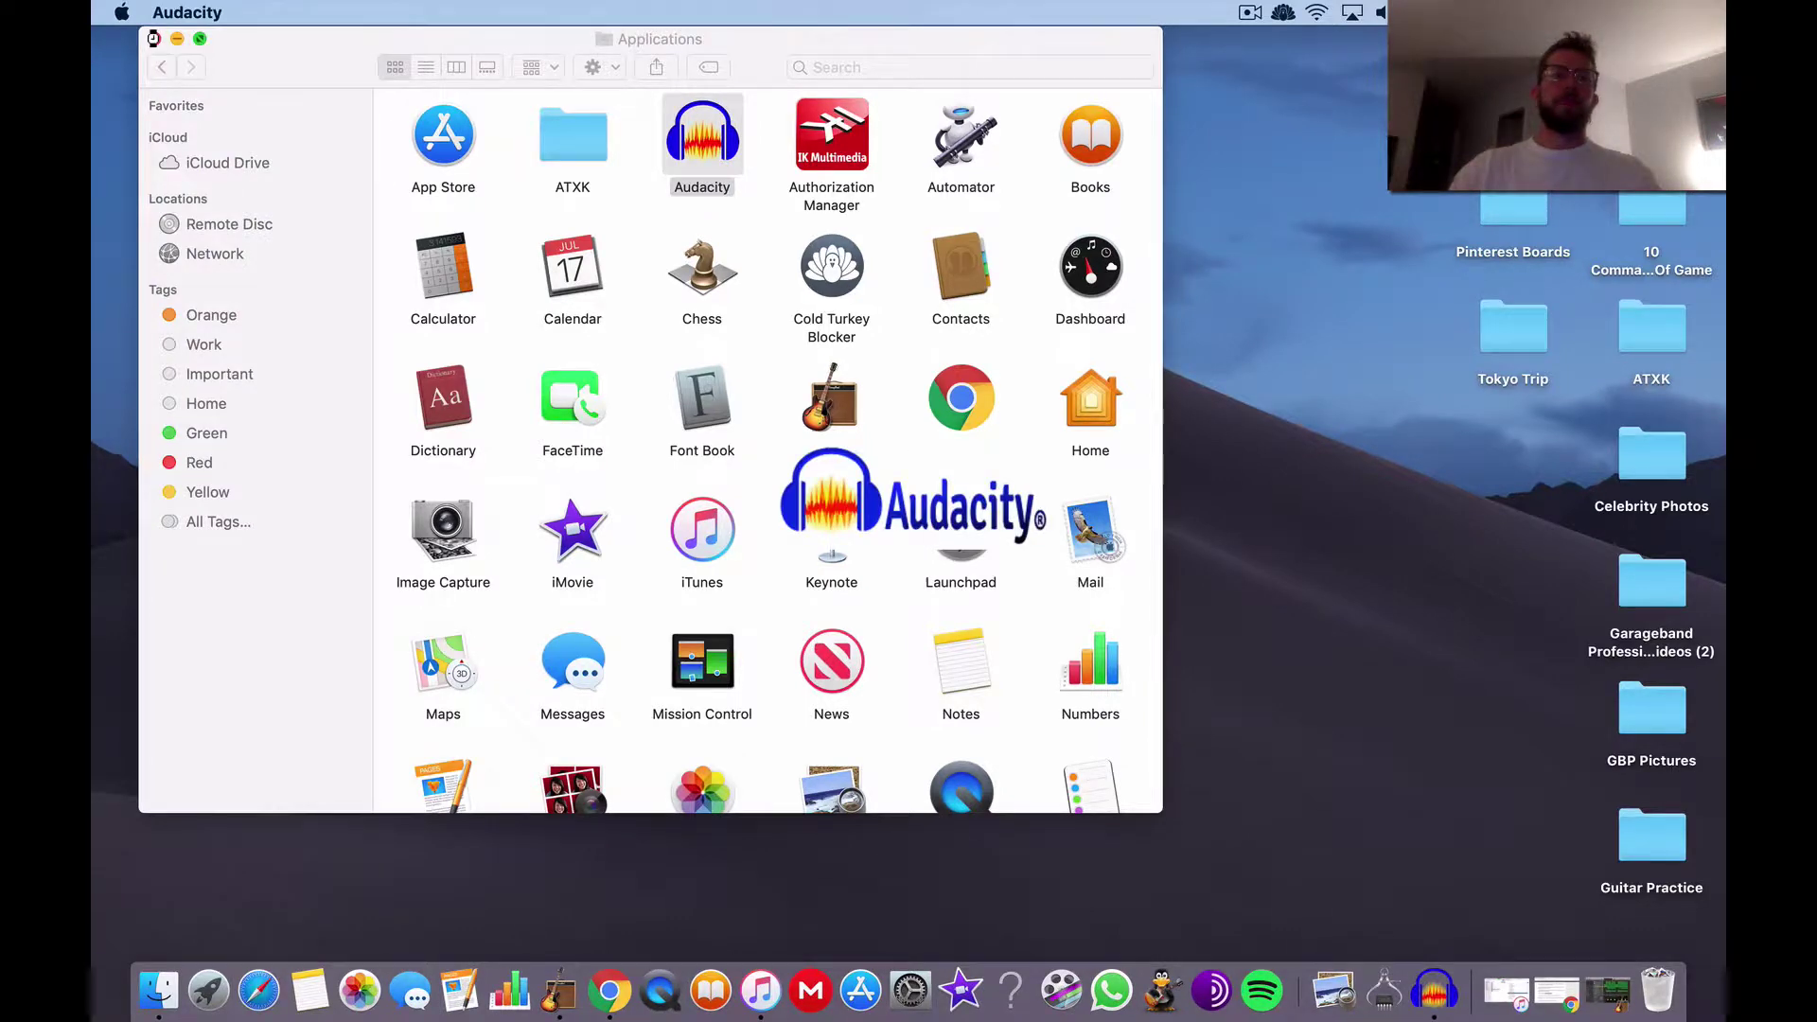
pyautogui.click(154, 40)
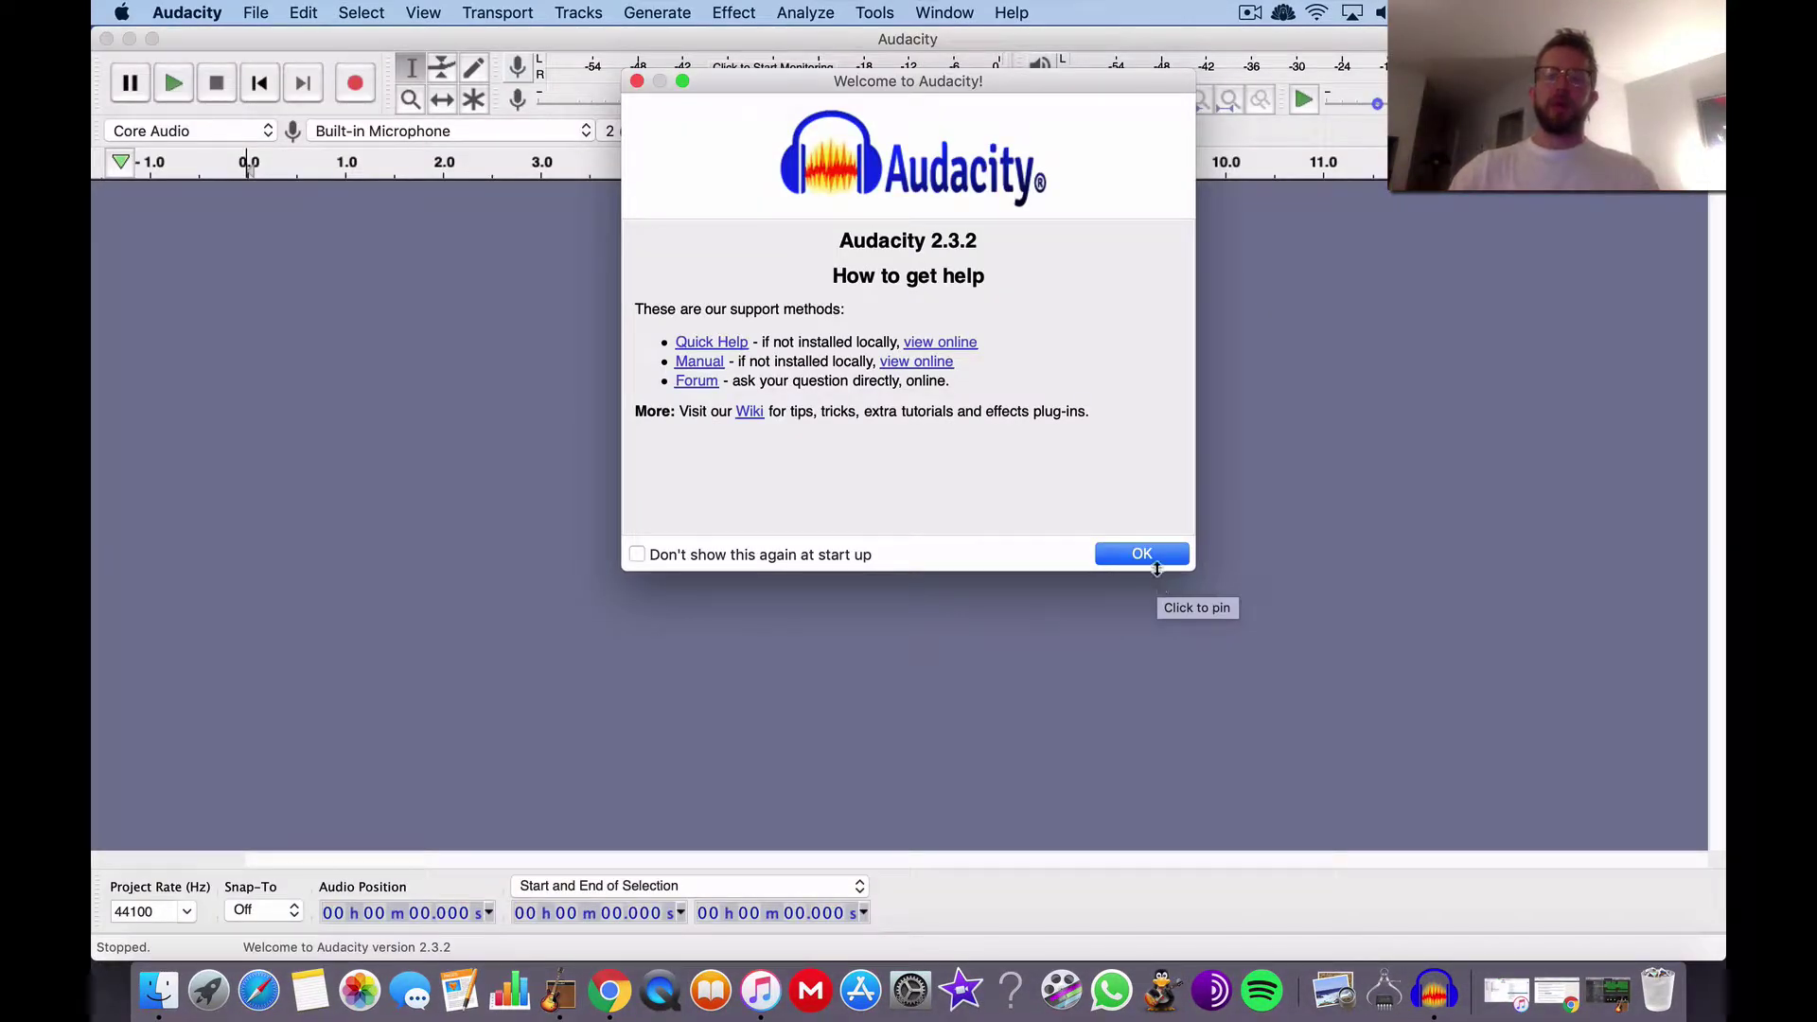
pyautogui.click(1156, 562)
# Look over Audacity's import and export options without choosing one
pyautogui.click(273, 13)
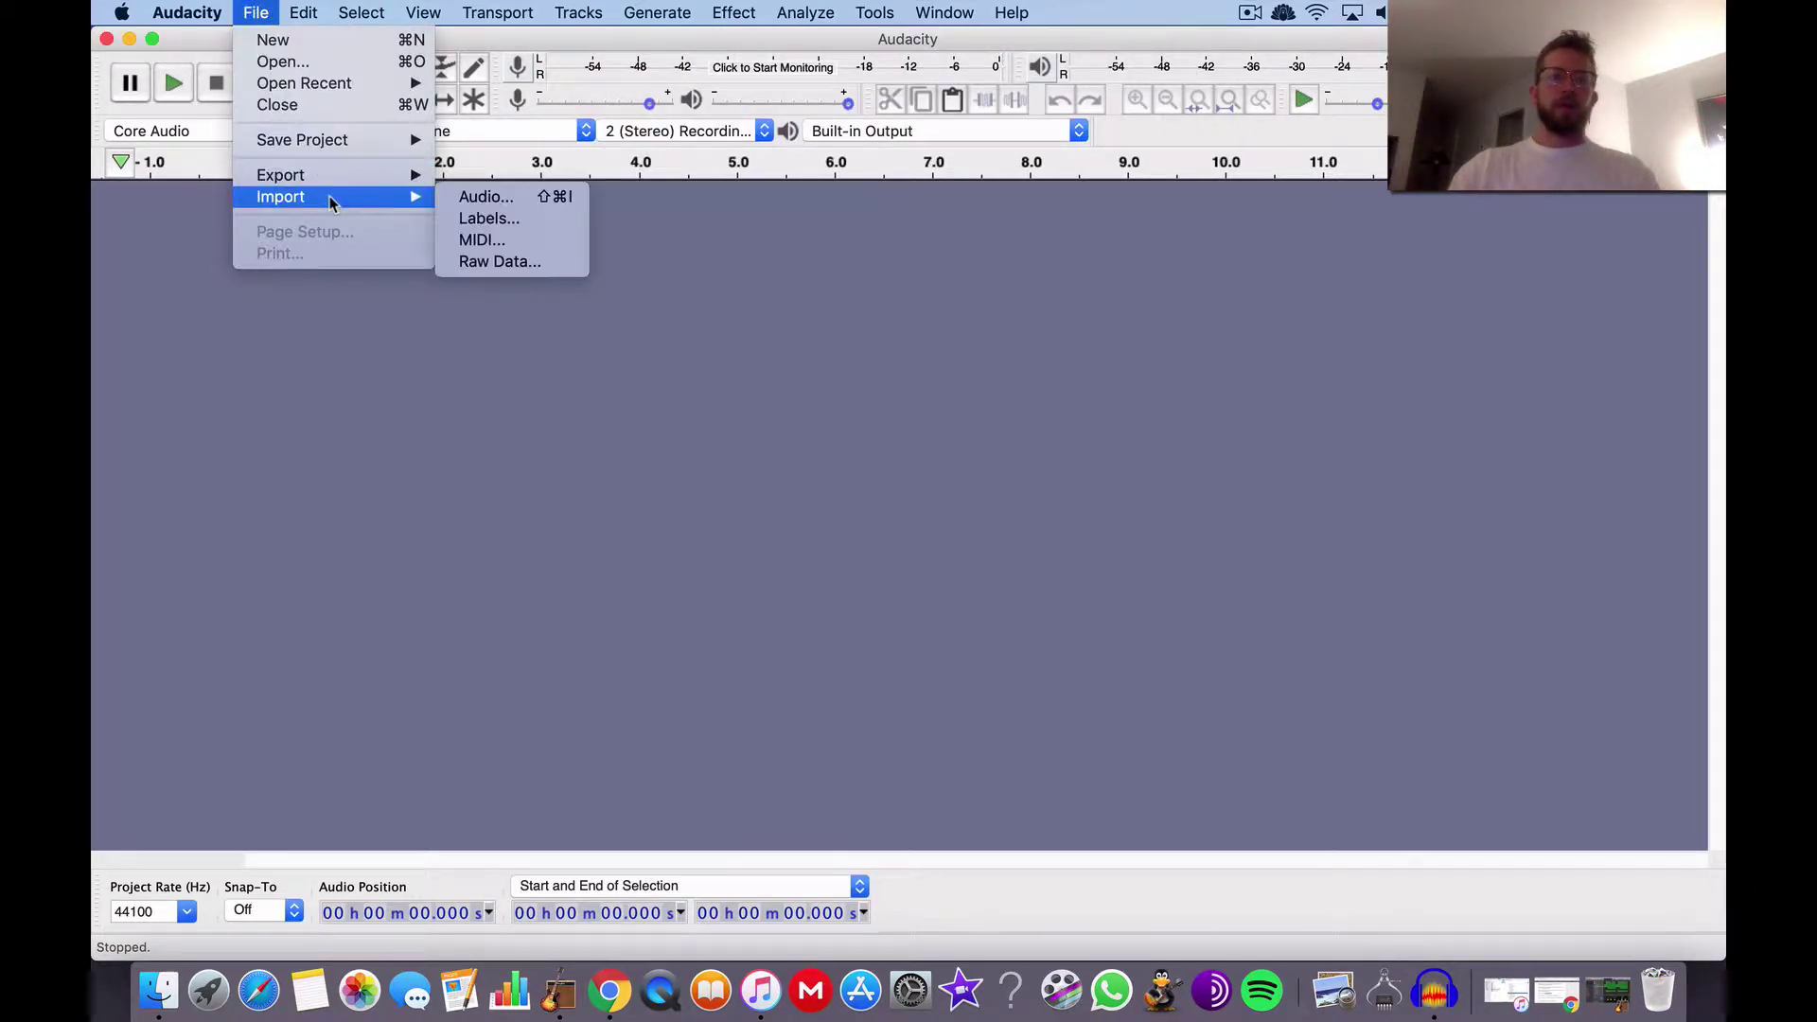
pyautogui.moveTo(331, 185)
pyautogui.click(539, 559)
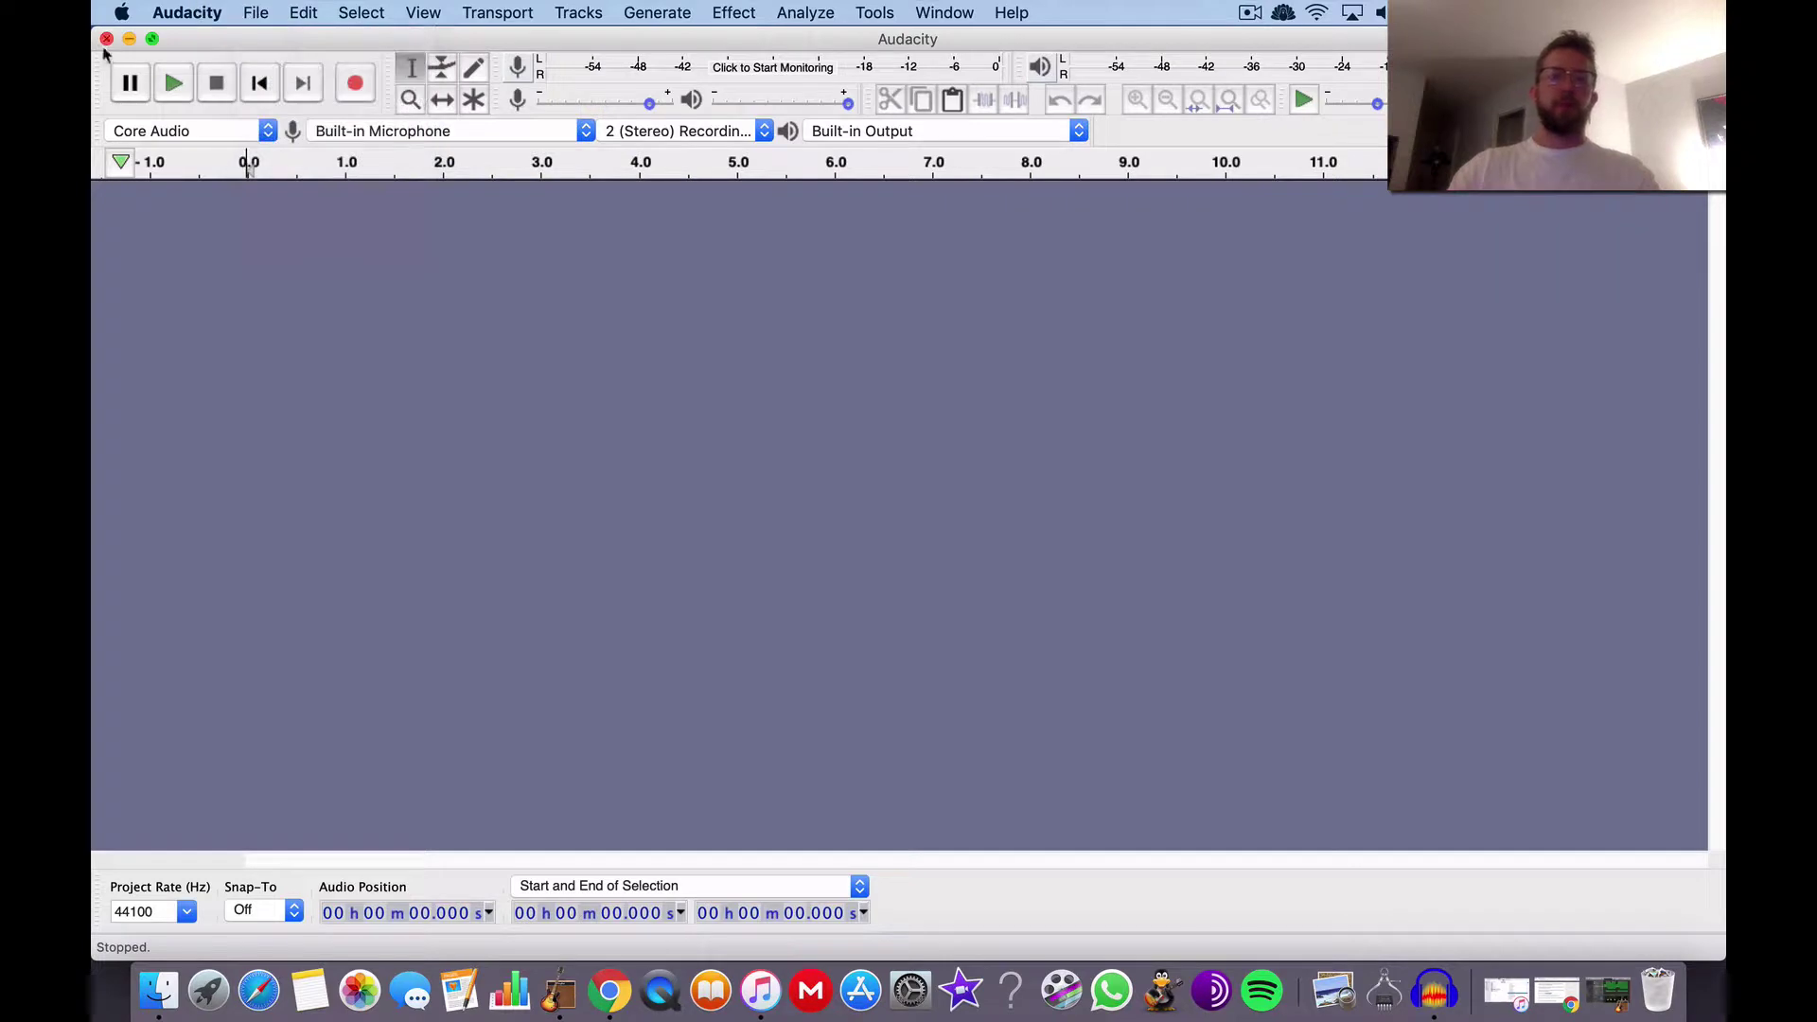
# Minimize Audacity, switch to GarageBand and export song #116 to the Desktop as an uncompressed 24-bit AIFF
pyautogui.click(130, 39)
pyautogui.click(559, 989)
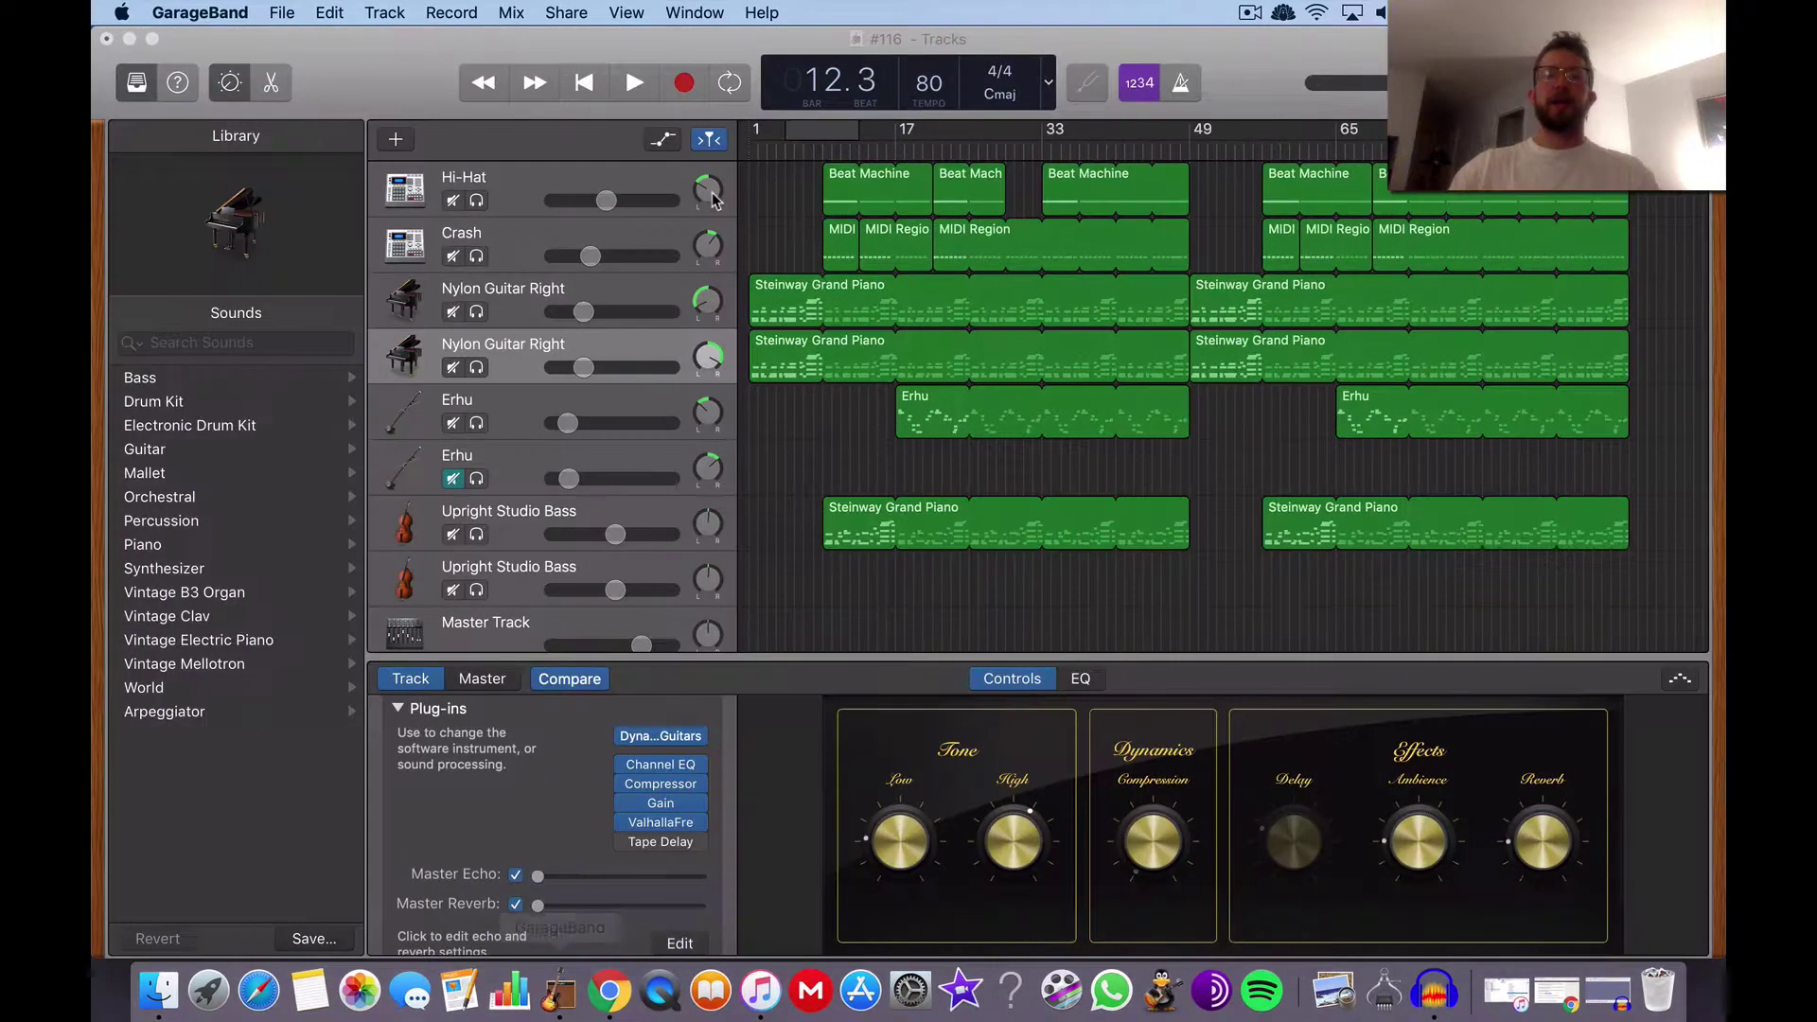
pyautogui.click(284, 12)
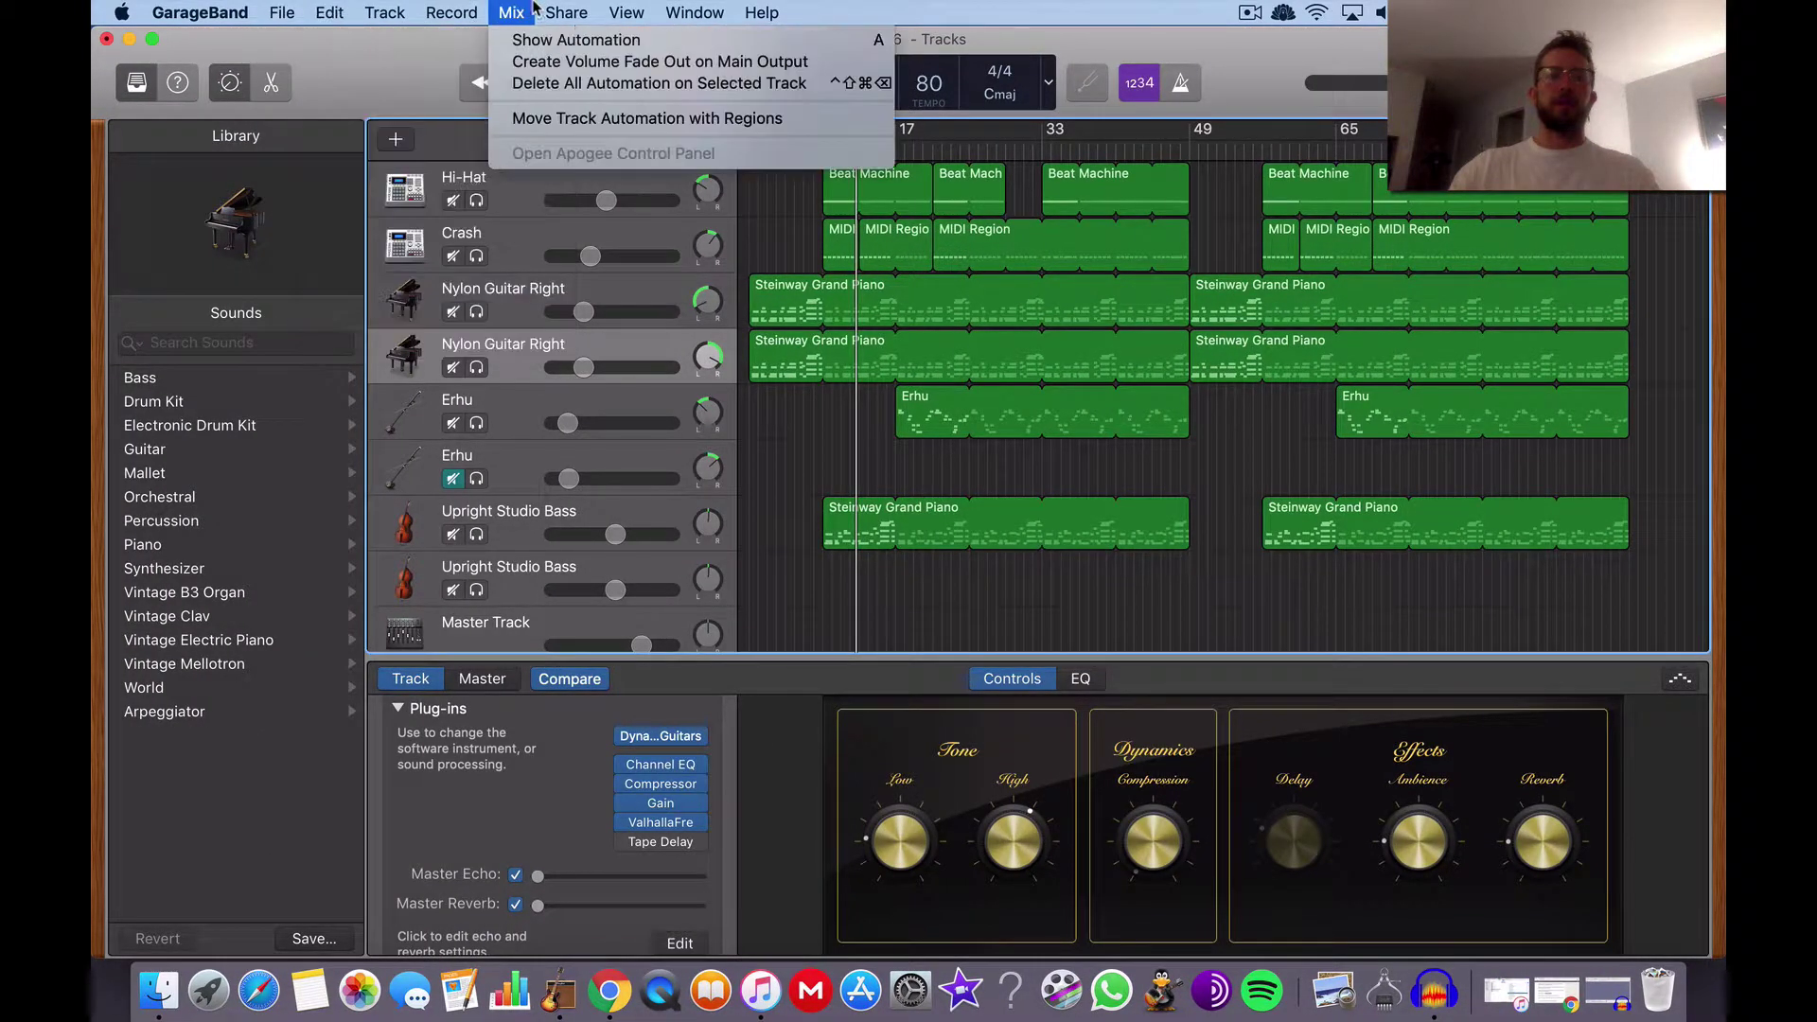
pyautogui.moveTo(566, 13)
pyautogui.click(624, 195)
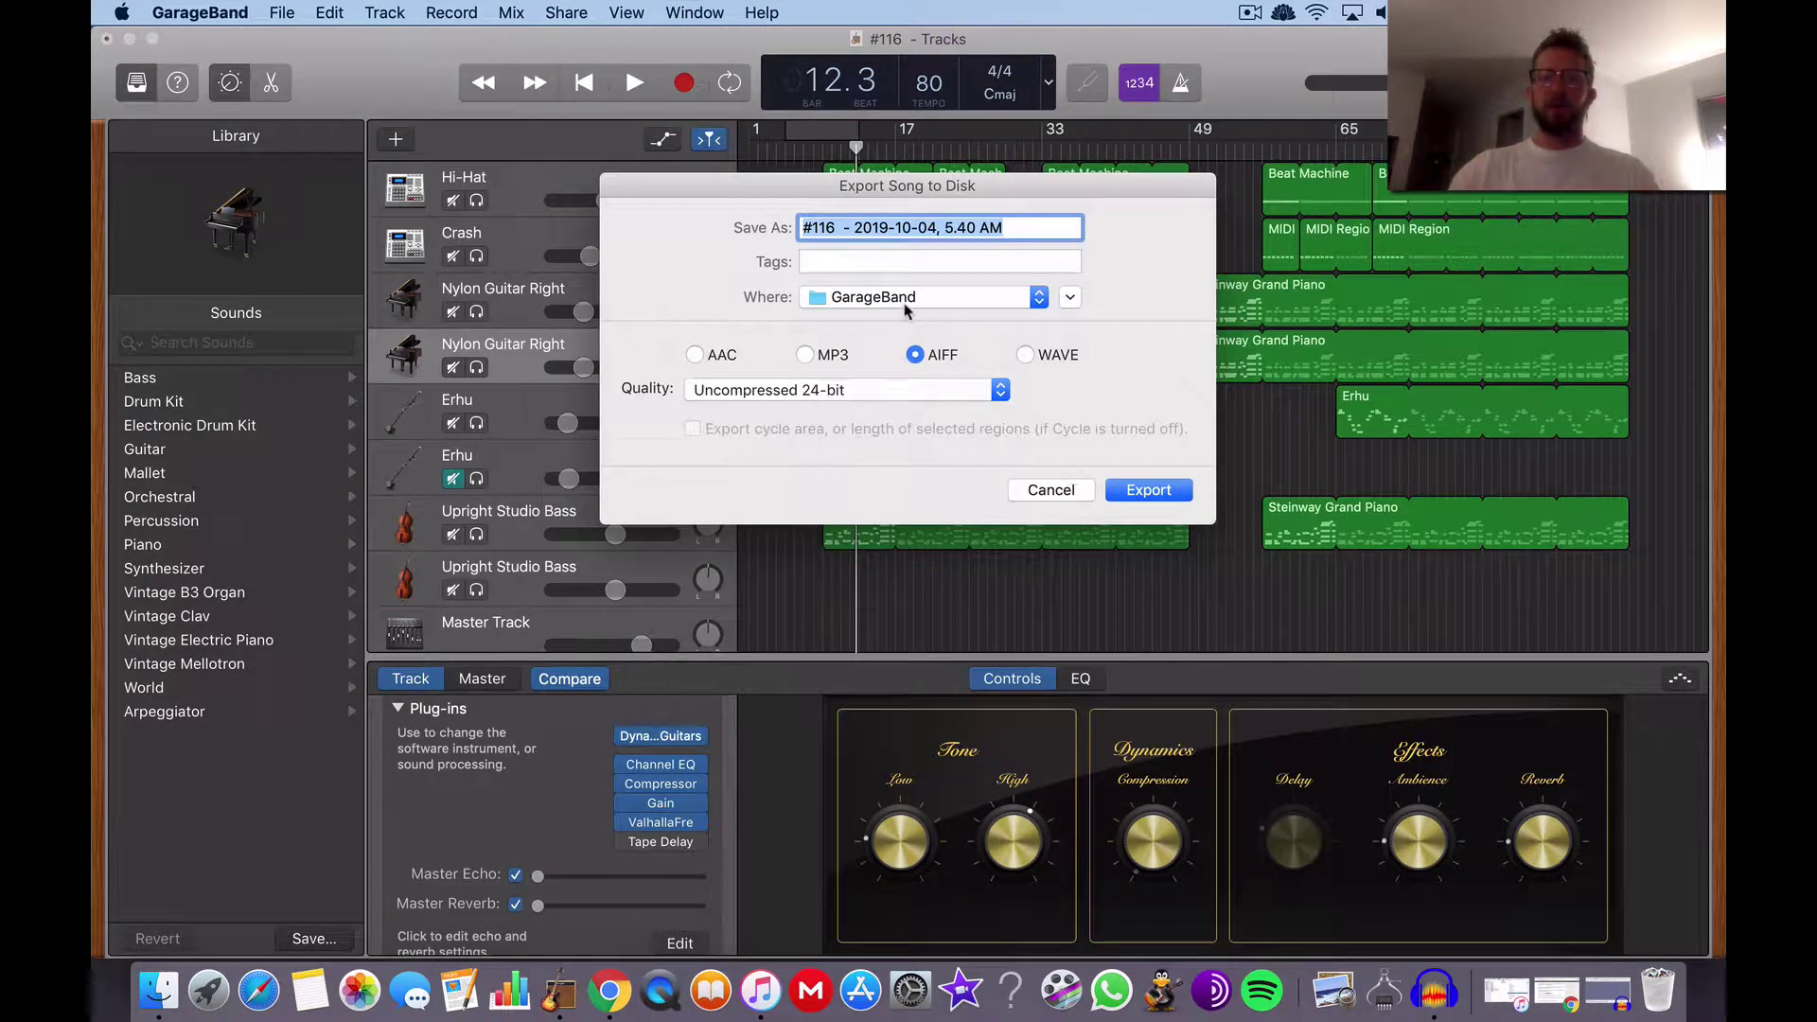
pyautogui.click(905, 306)
pyautogui.click(863, 588)
pyautogui.click(1148, 489)
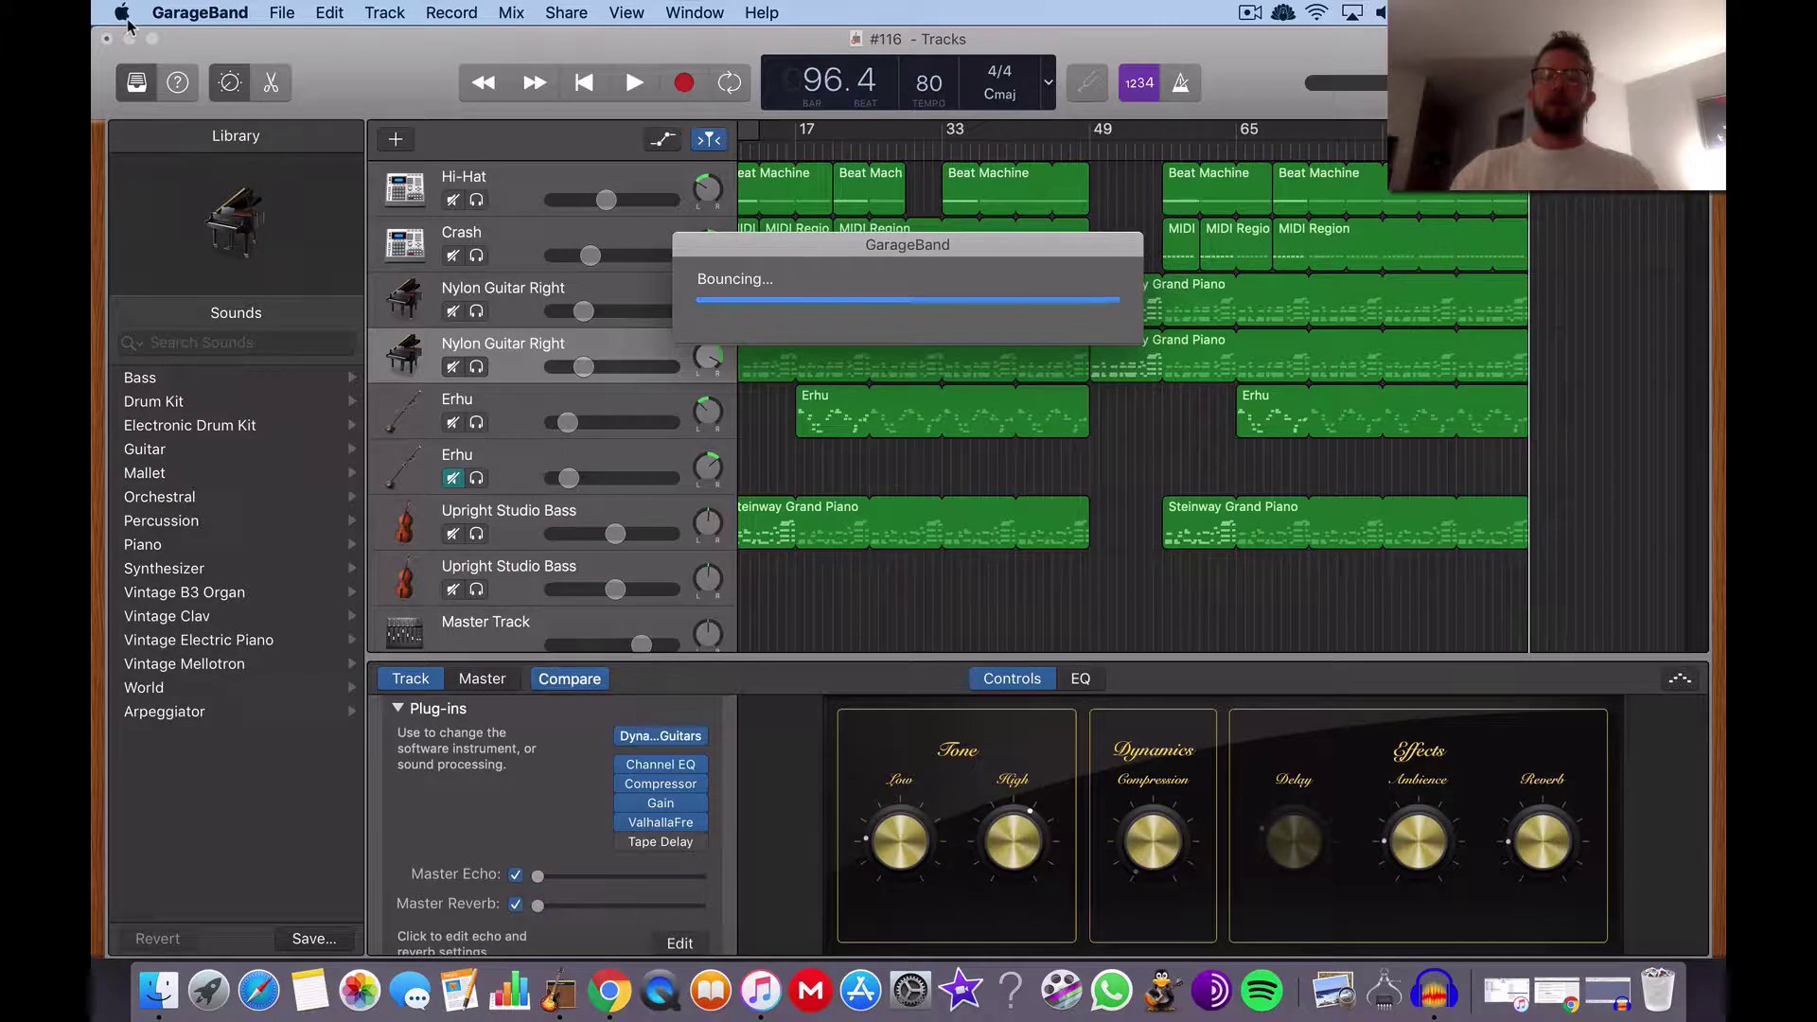
# Minimize GarageBand after the bounce and switch back to Audacity
pyautogui.press('cmd+m')
pyautogui.click(126, 17)
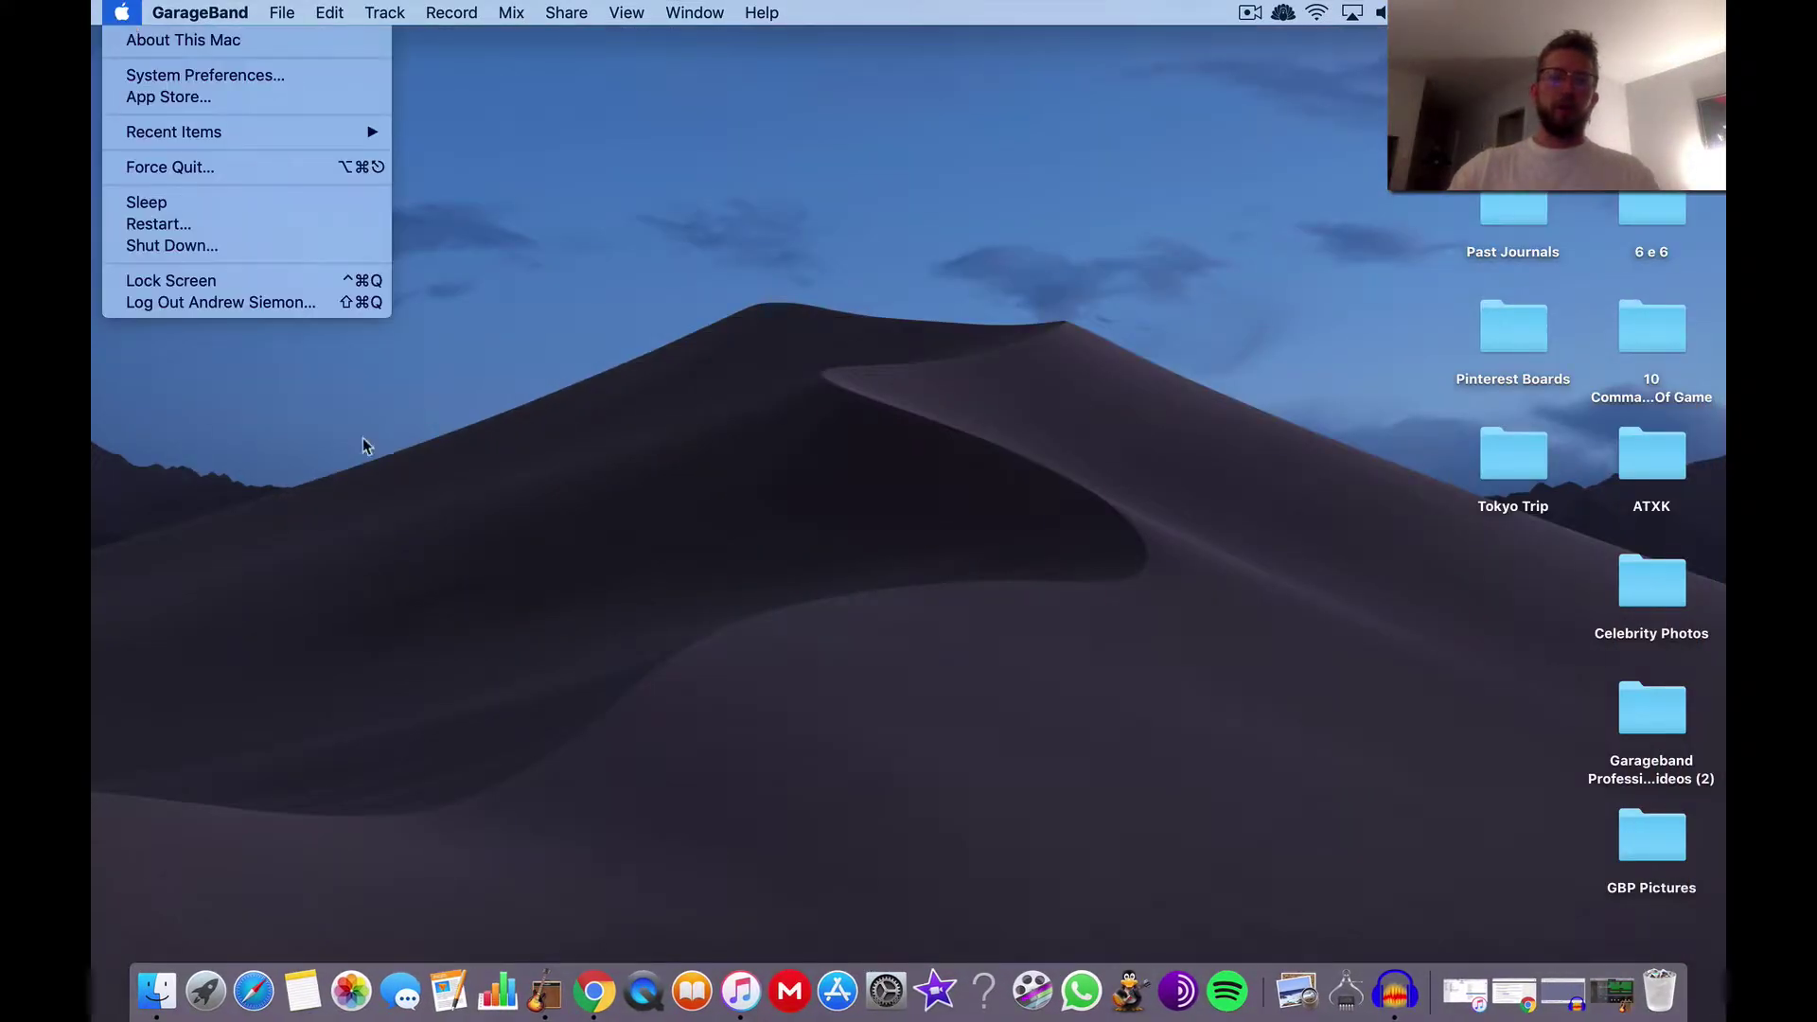
pyautogui.click(752, 232)
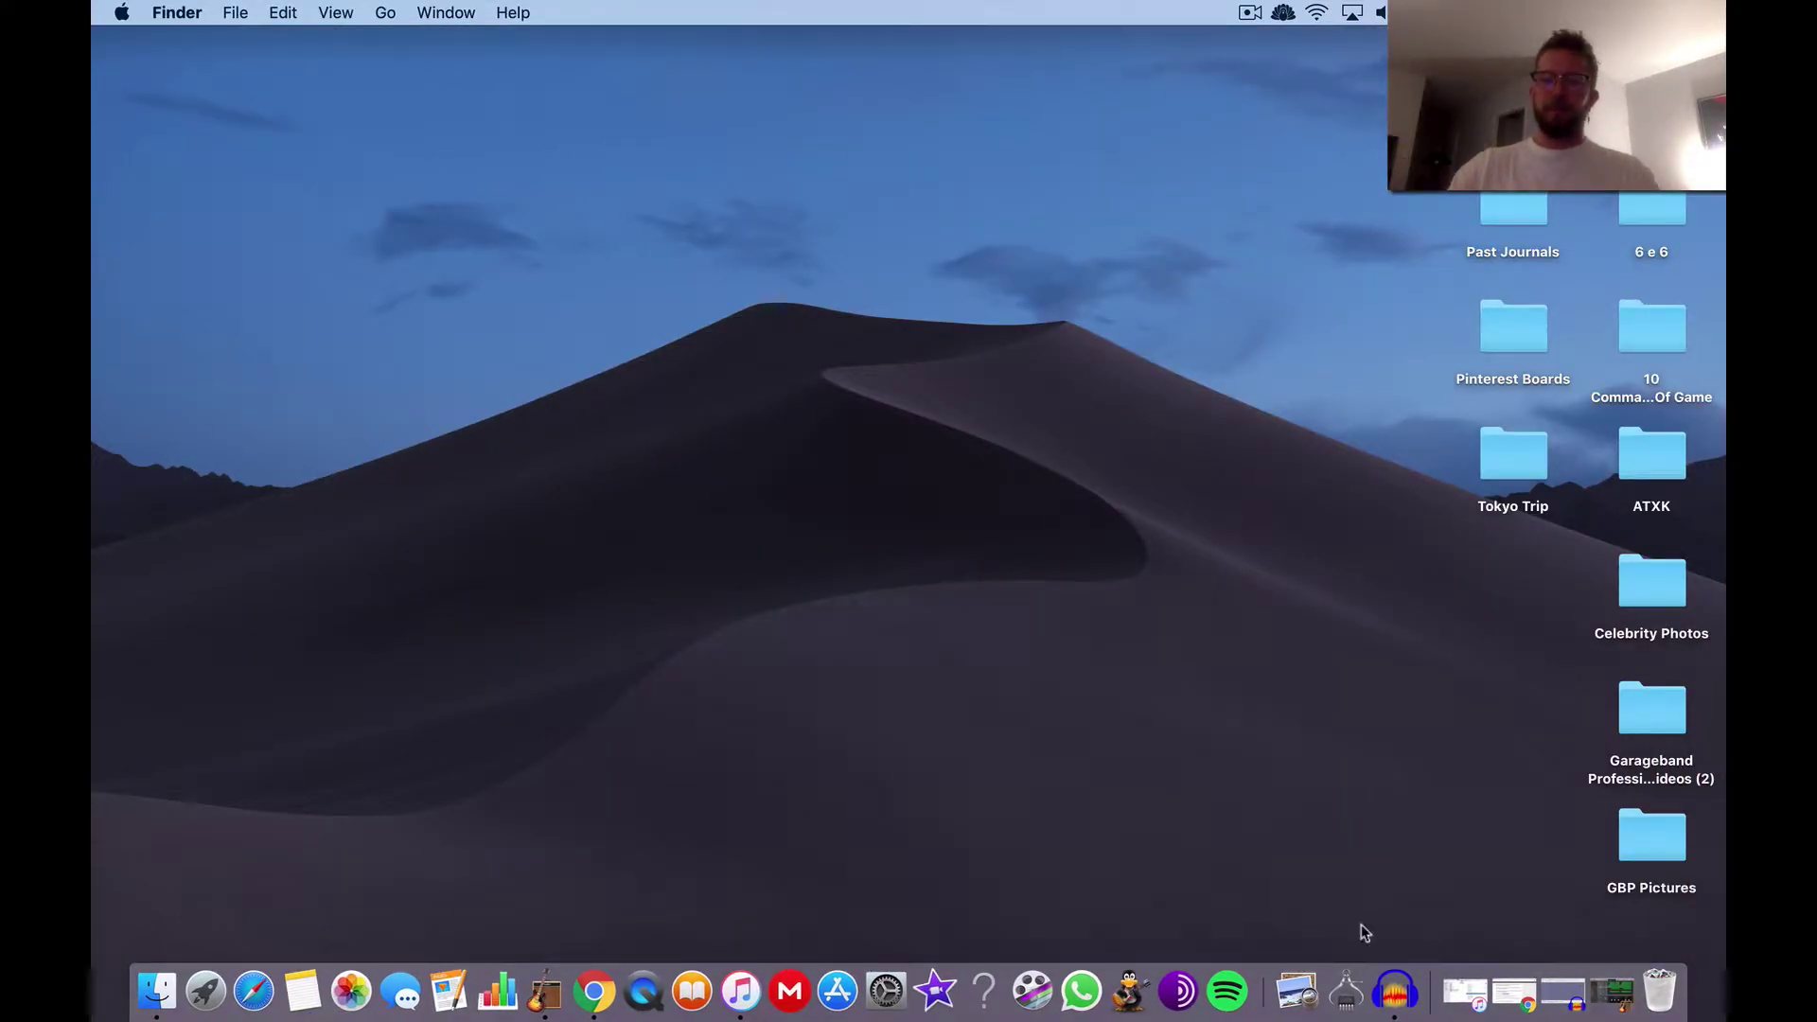
pyautogui.click(1395, 990)
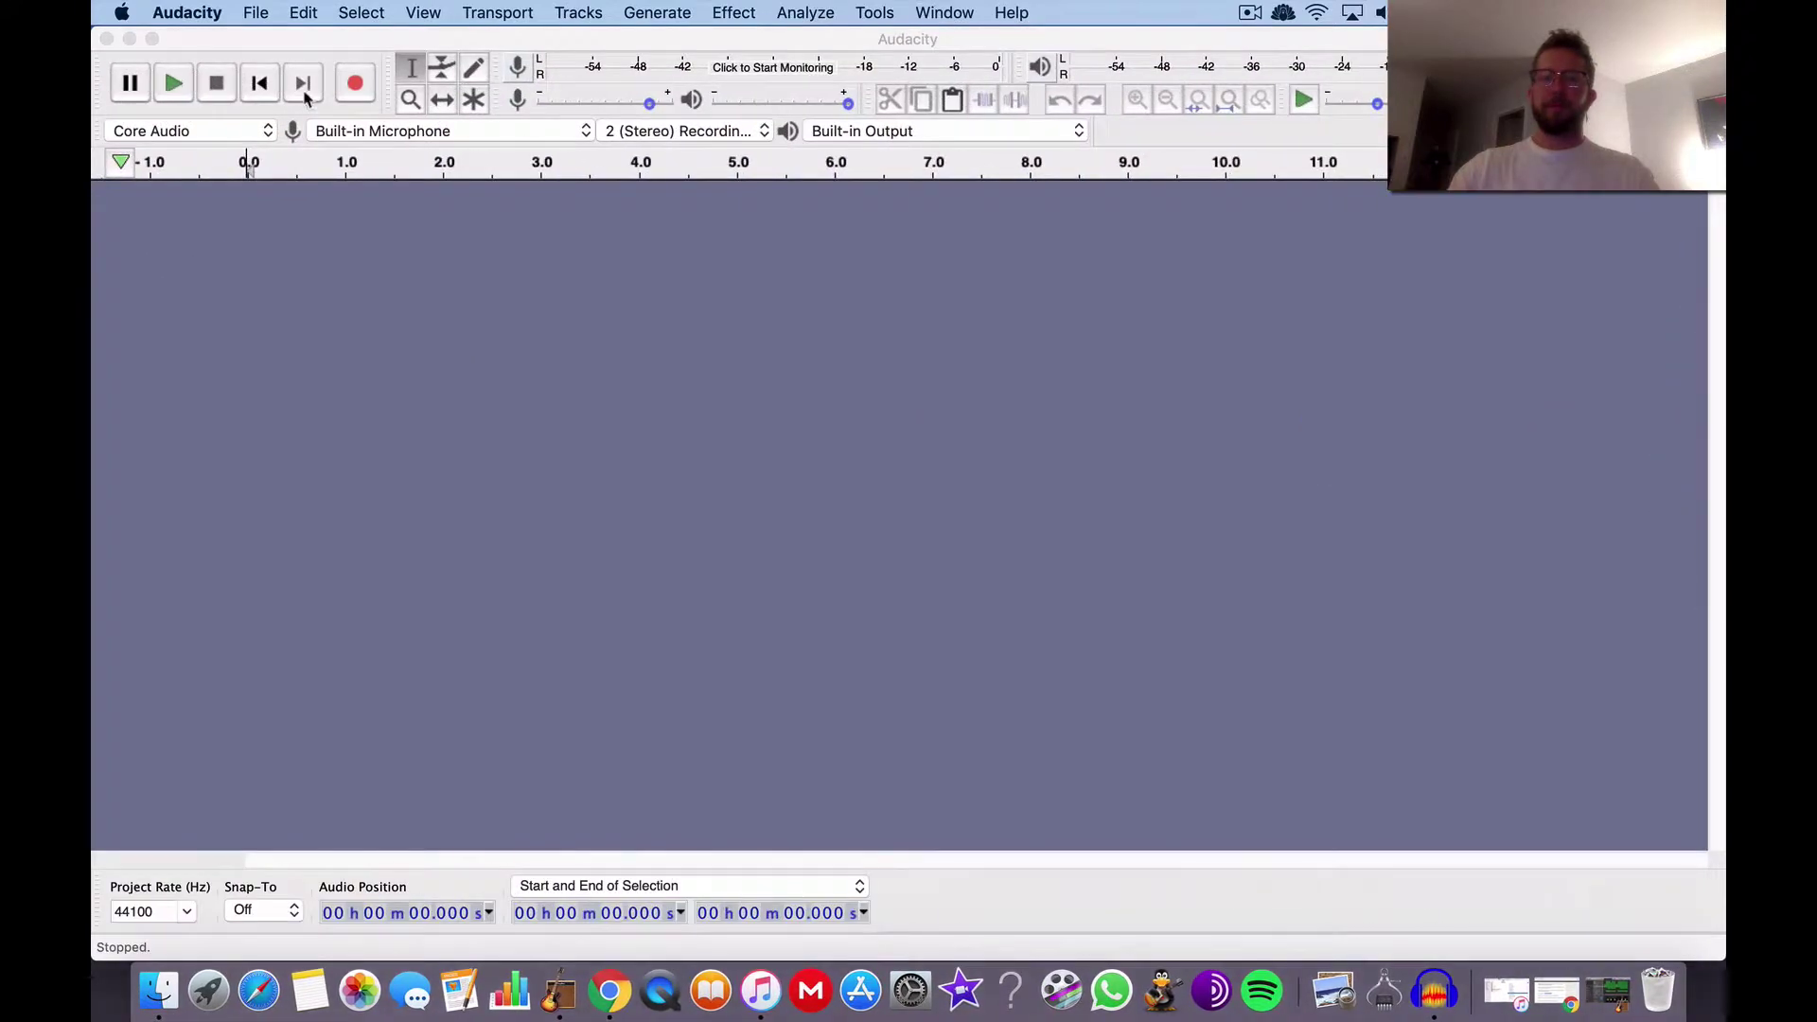
# Open the exported "#116 - 2019-10-04, 5.40 AM" file from the Desktop, reading it directly from the original, and start playback
pyautogui.click(258, 12)
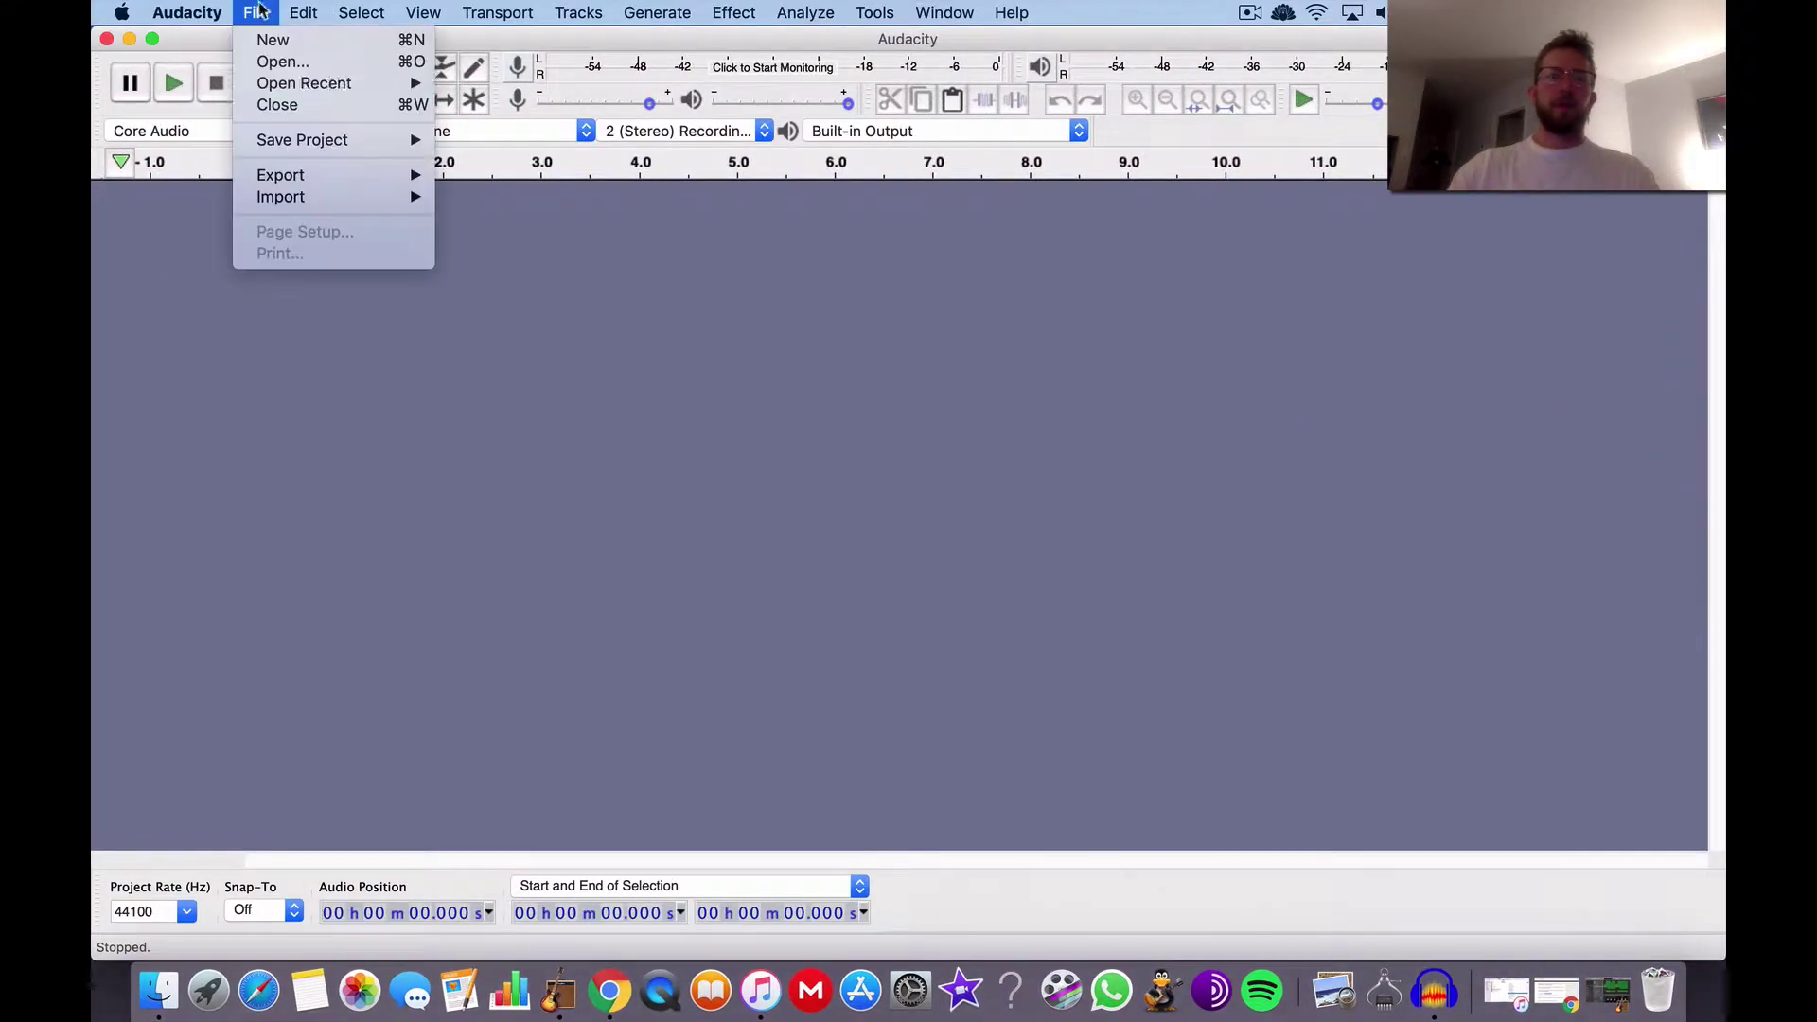
pyautogui.click(281, 62)
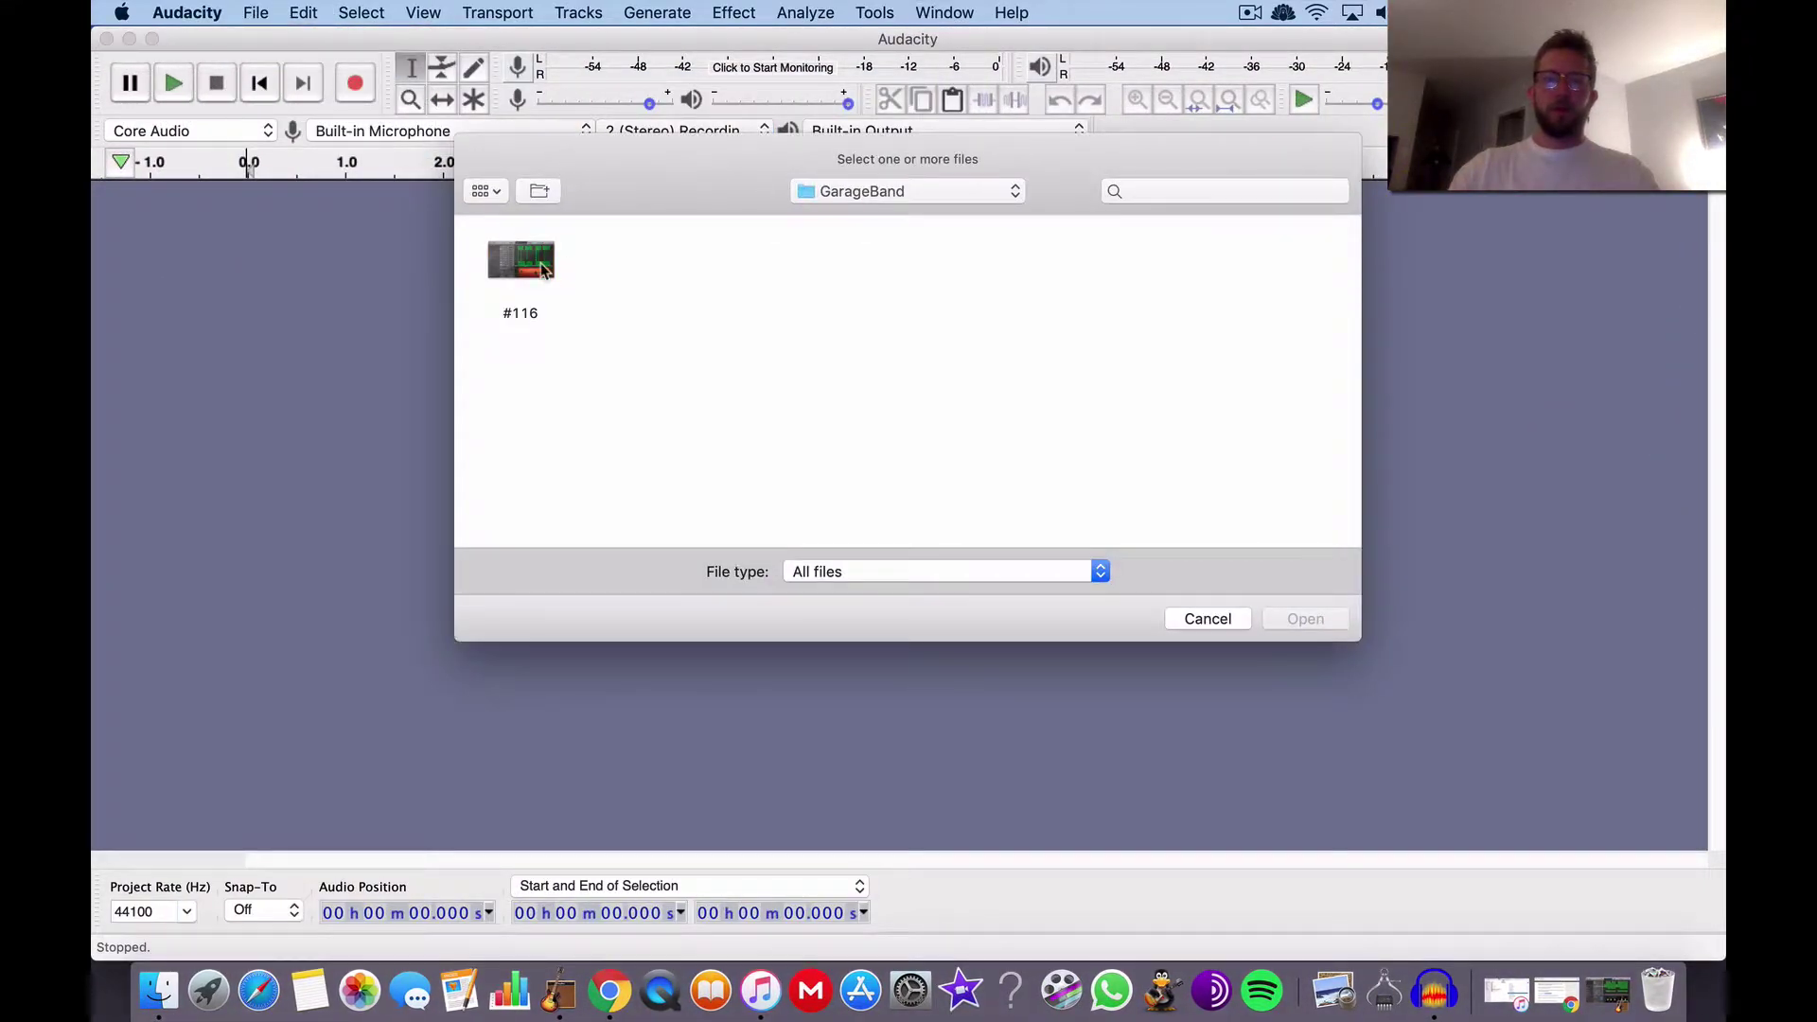
pyautogui.click(899, 197)
pyautogui.click(837, 505)
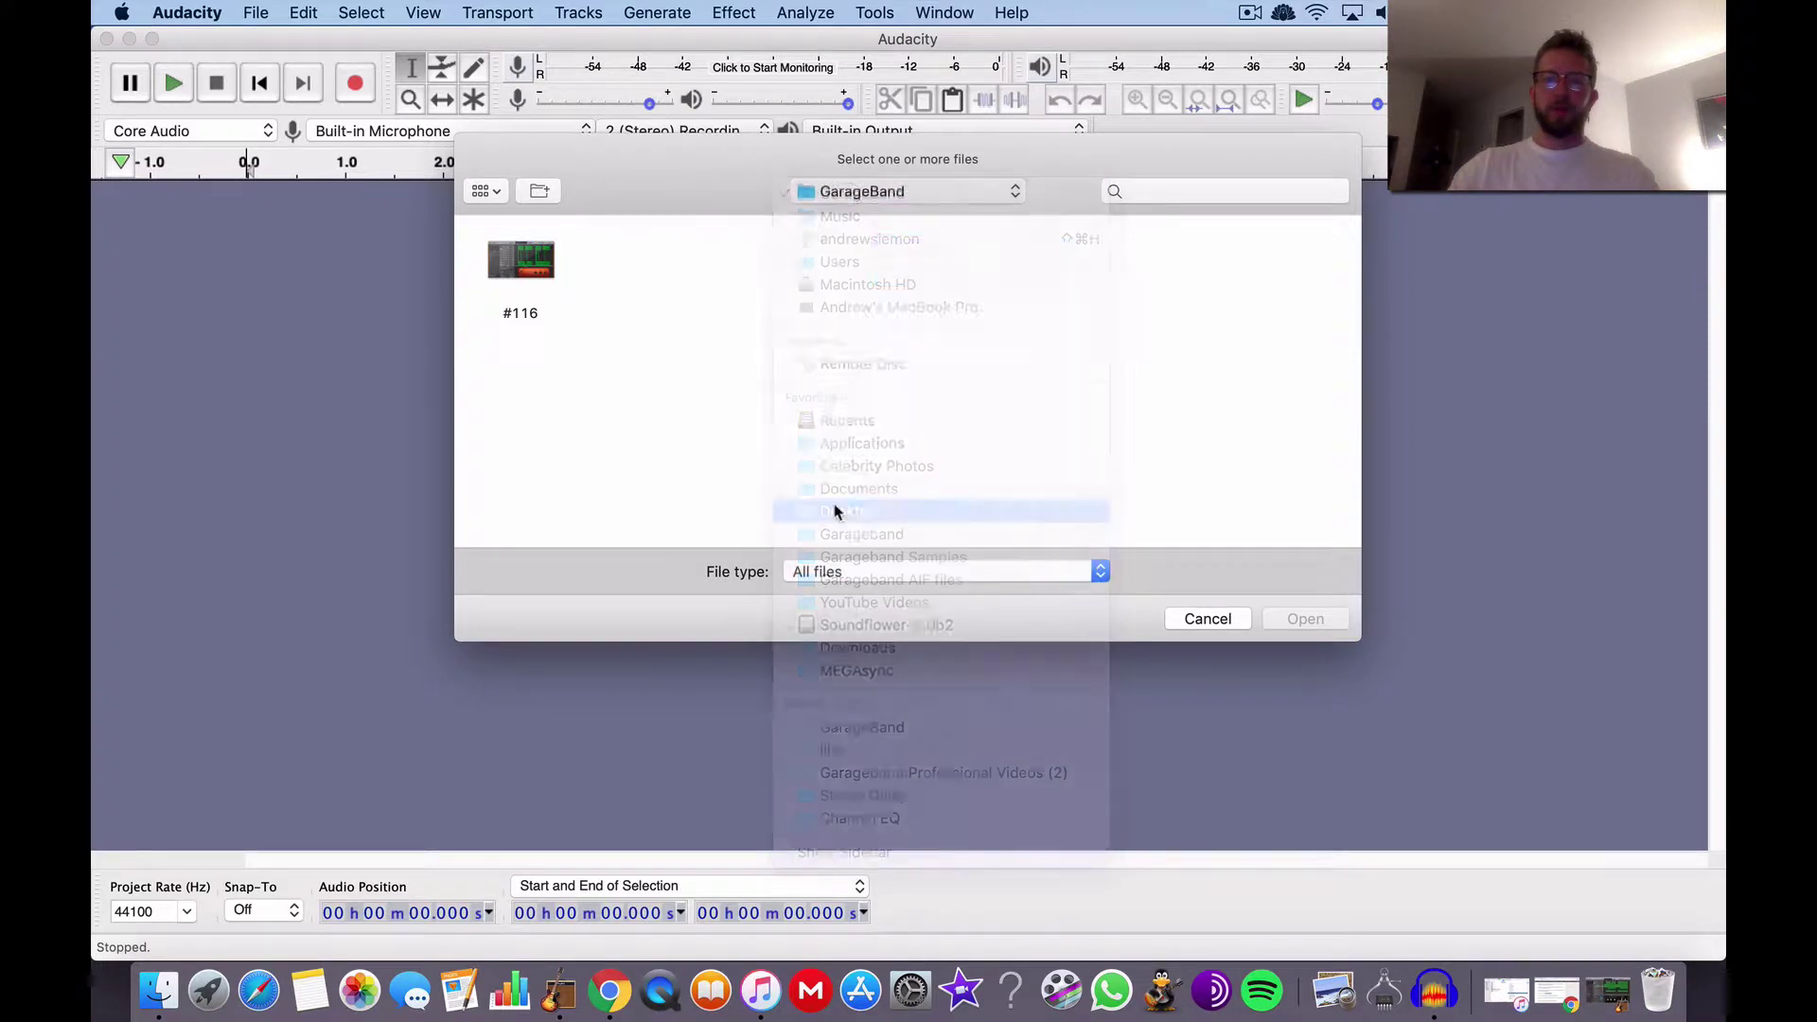
pyautogui.click(557, 288)
pyautogui.click(1322, 619)
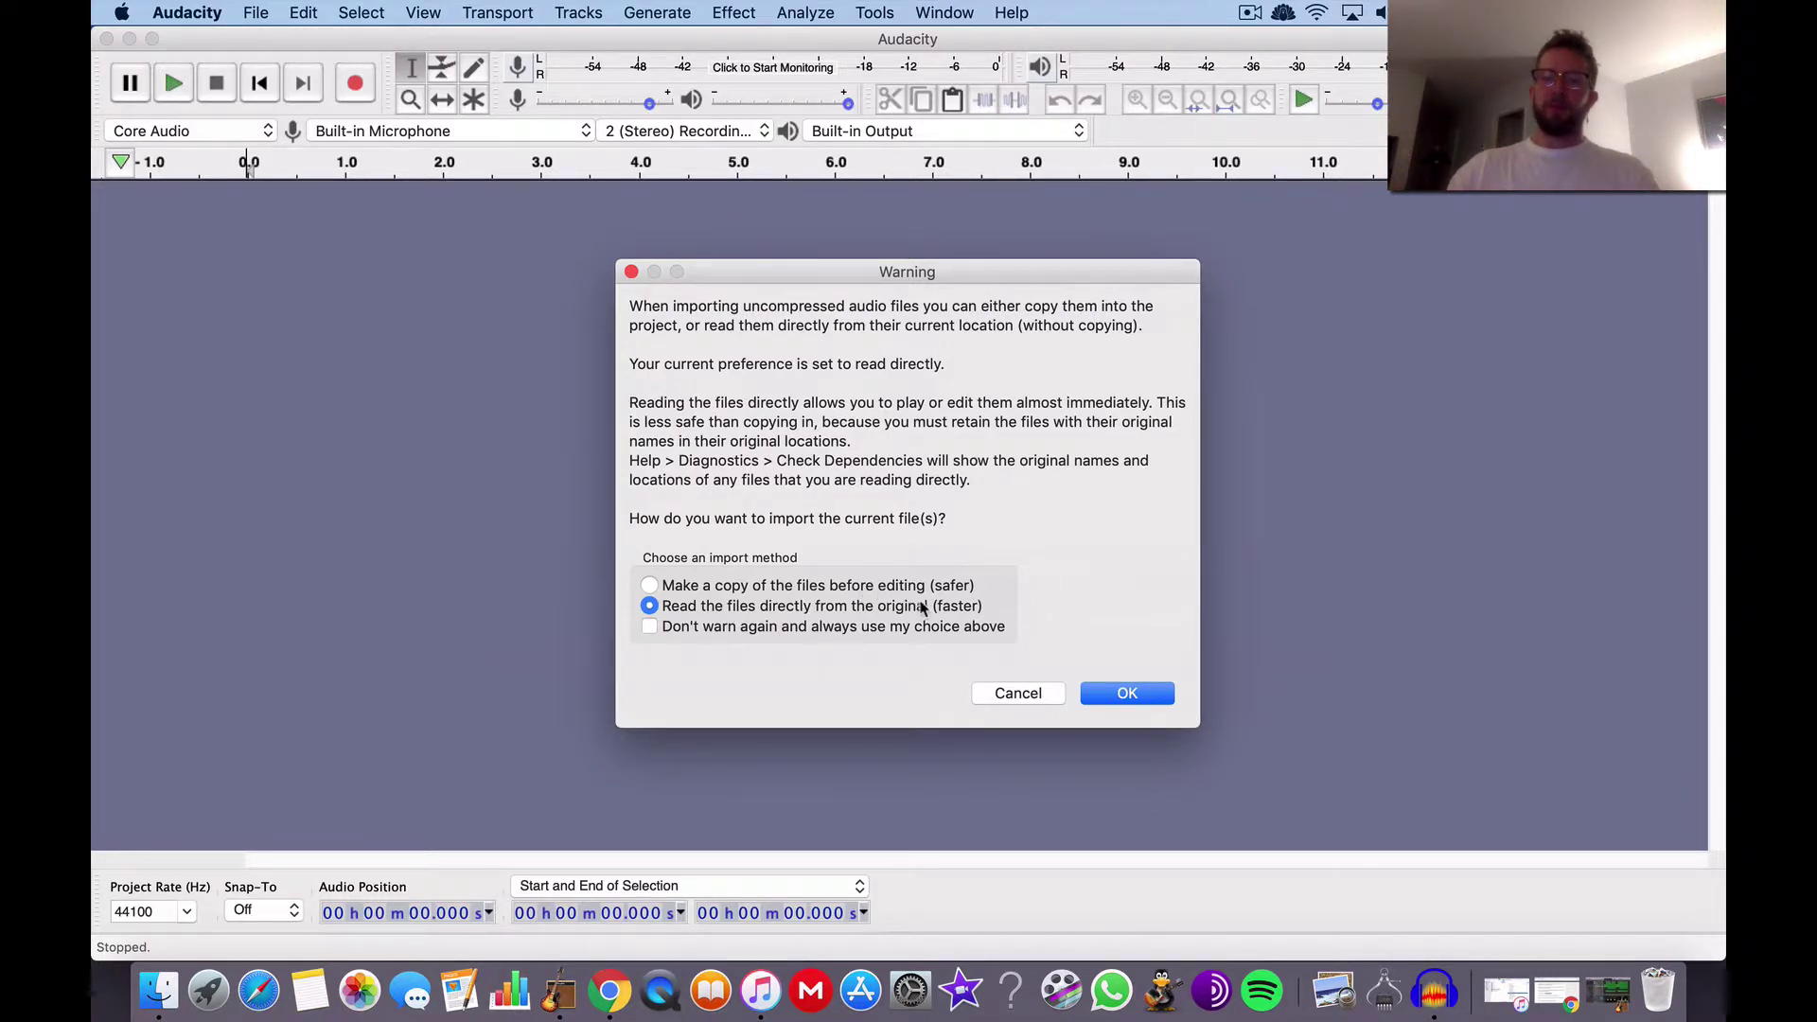
pyautogui.click(1126, 693)
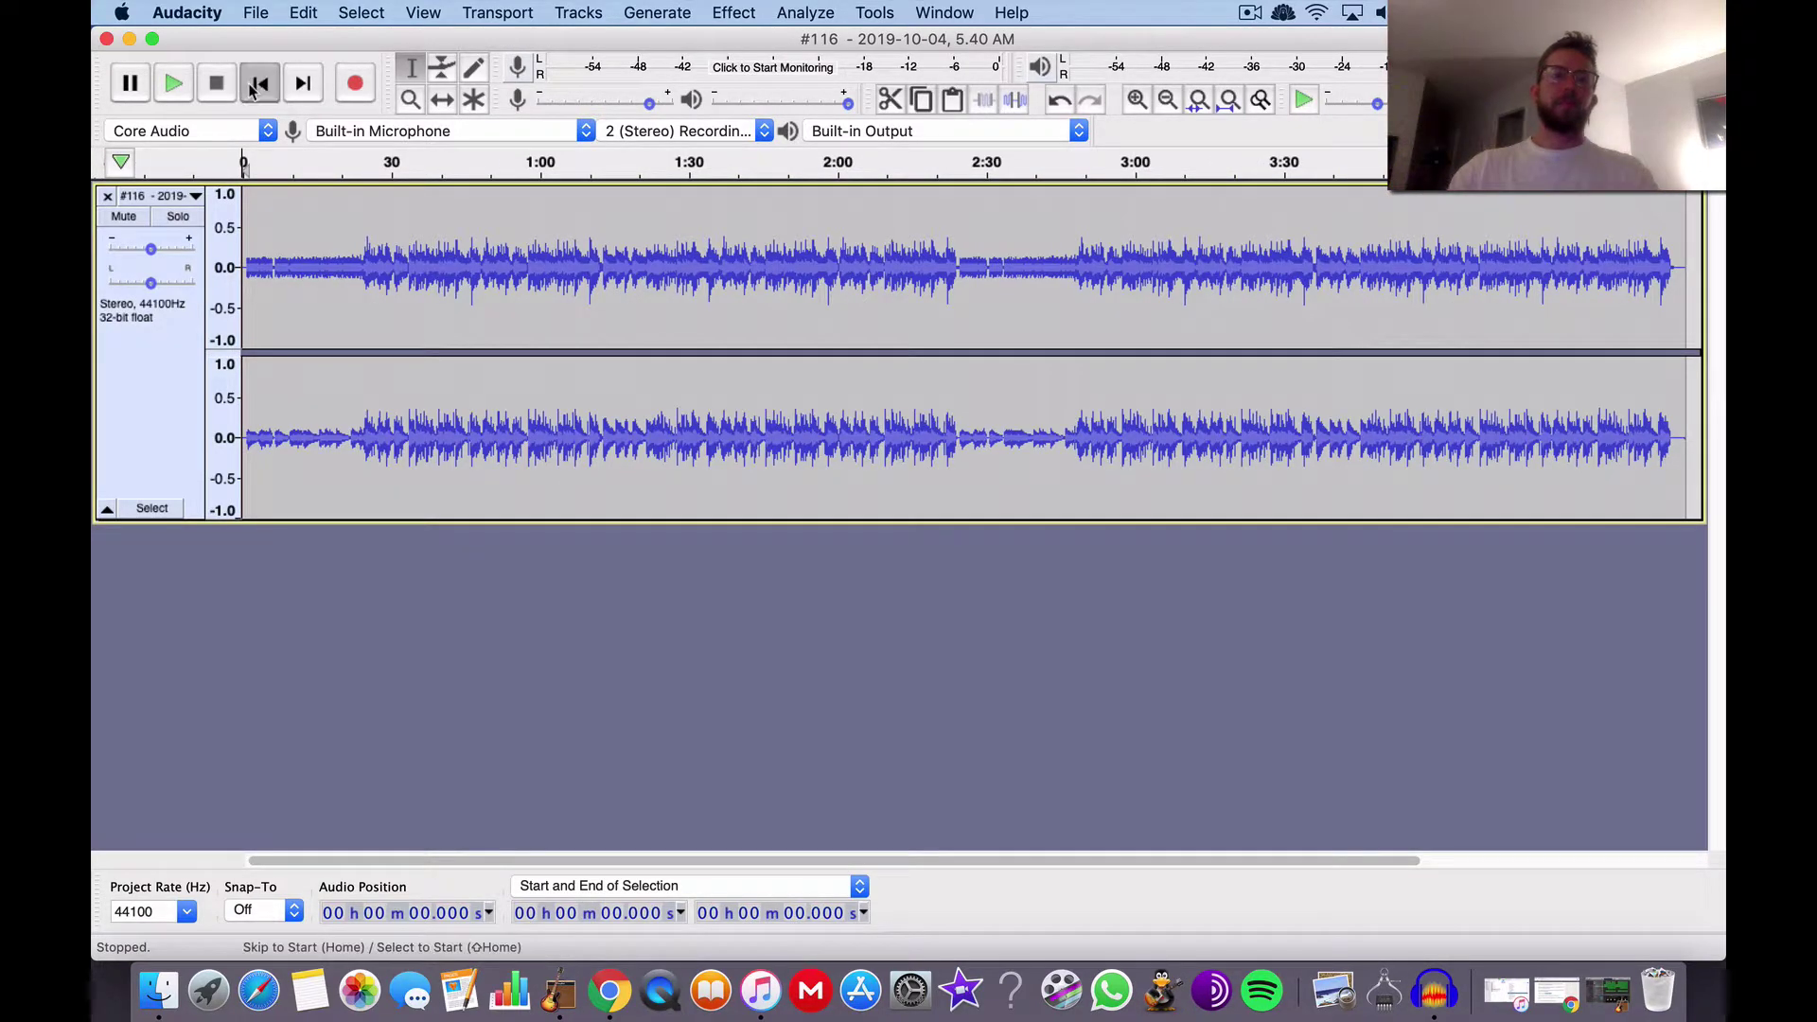
pyautogui.click(189, 87)
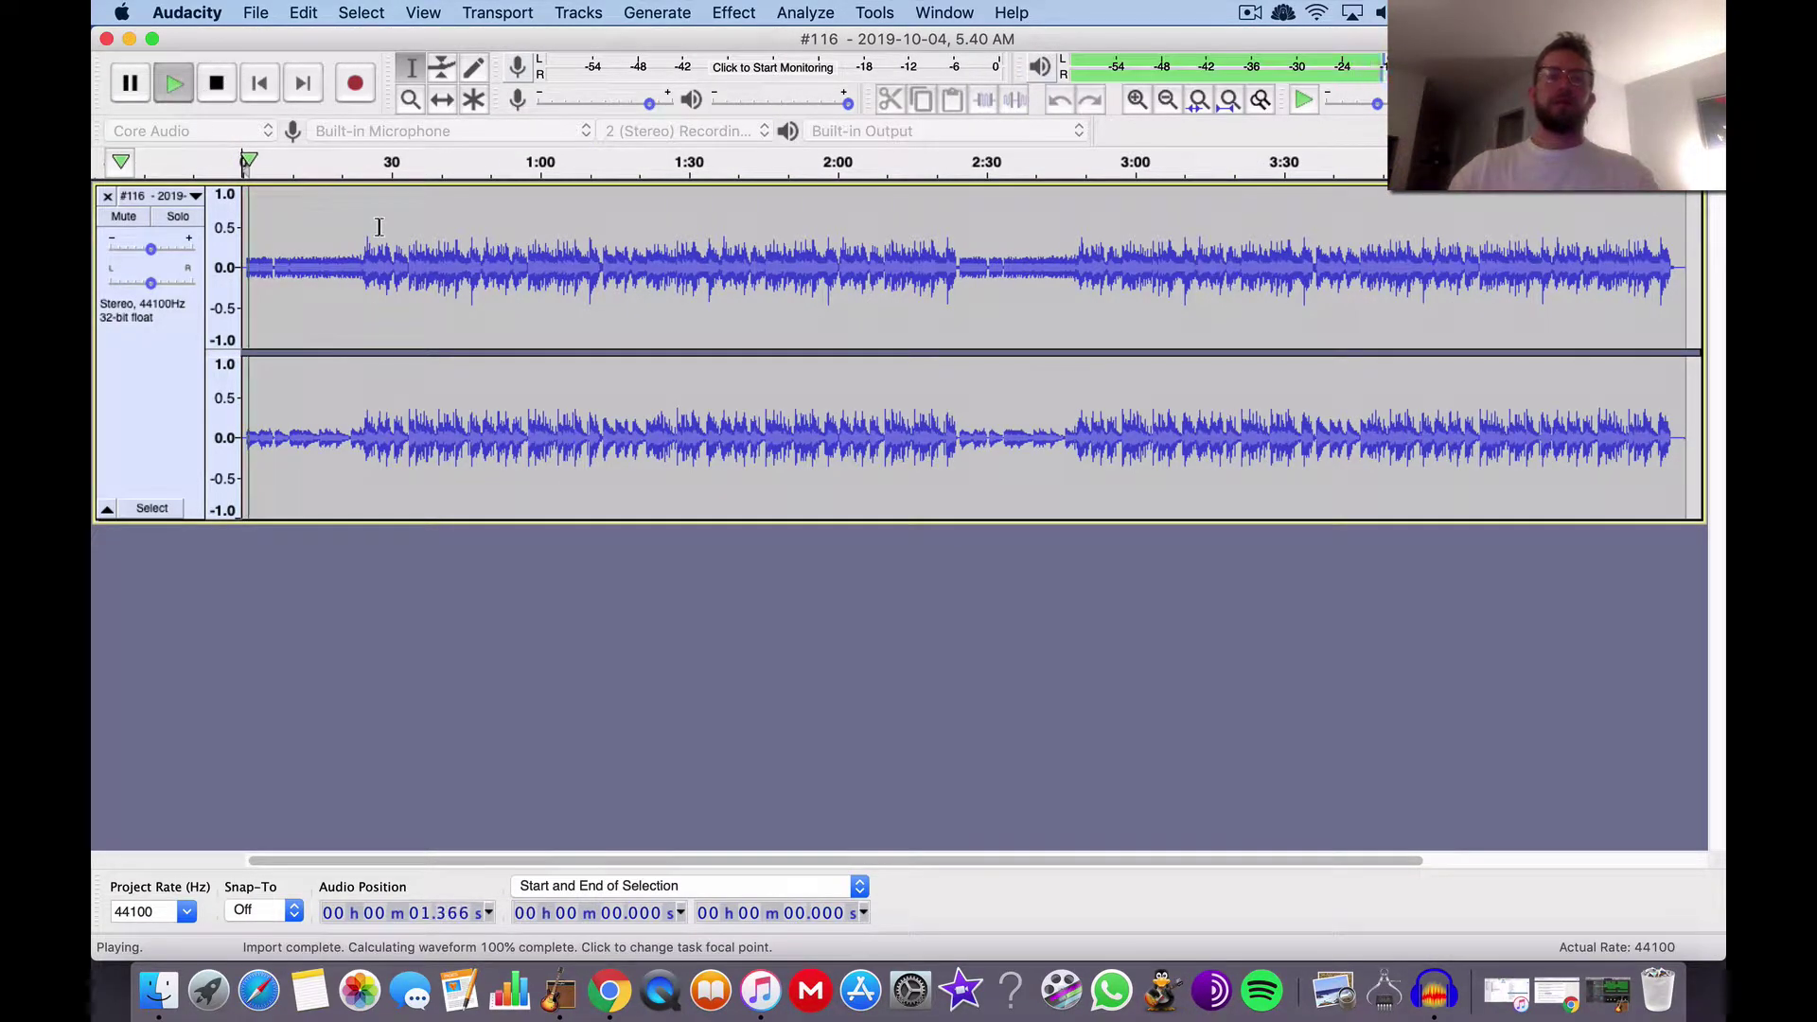
# Stop the song's playback in Audacity and switch to GarageBand
pyautogui.click(217, 93)
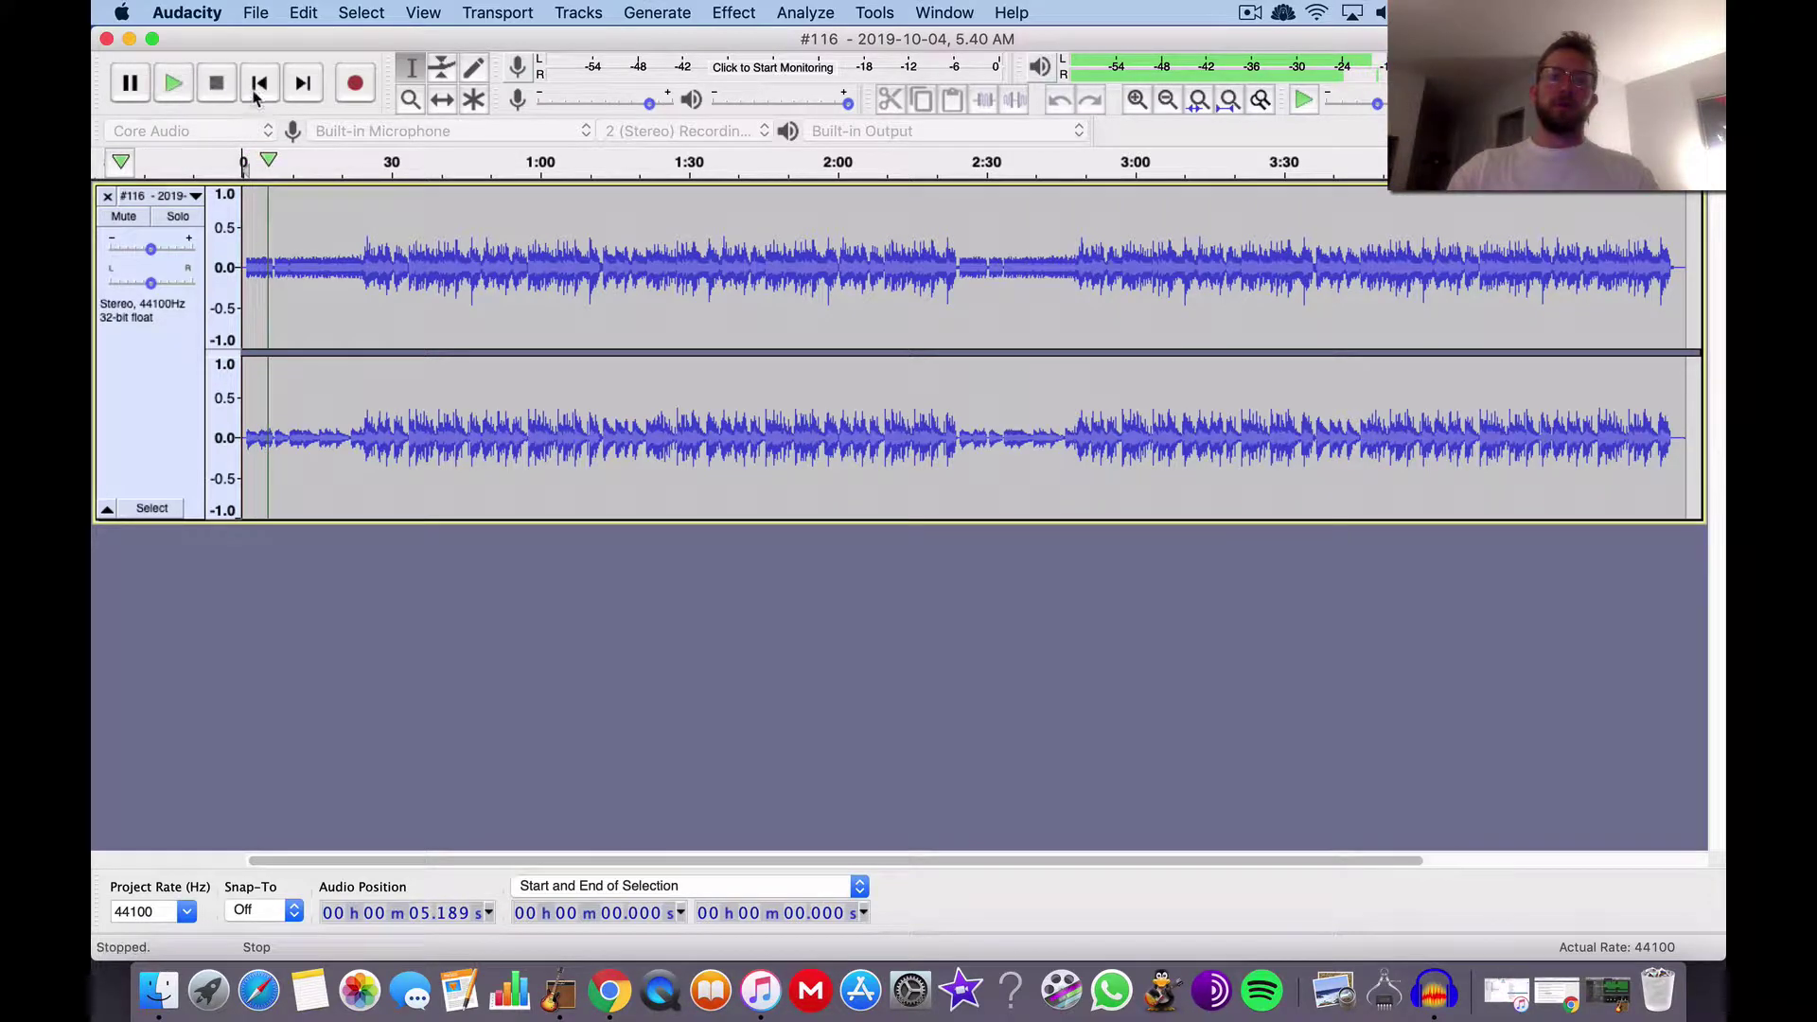
pyautogui.hotkey('ctrl', 'Up')
pyautogui.click(826, 449)
pyautogui.click(558, 990)
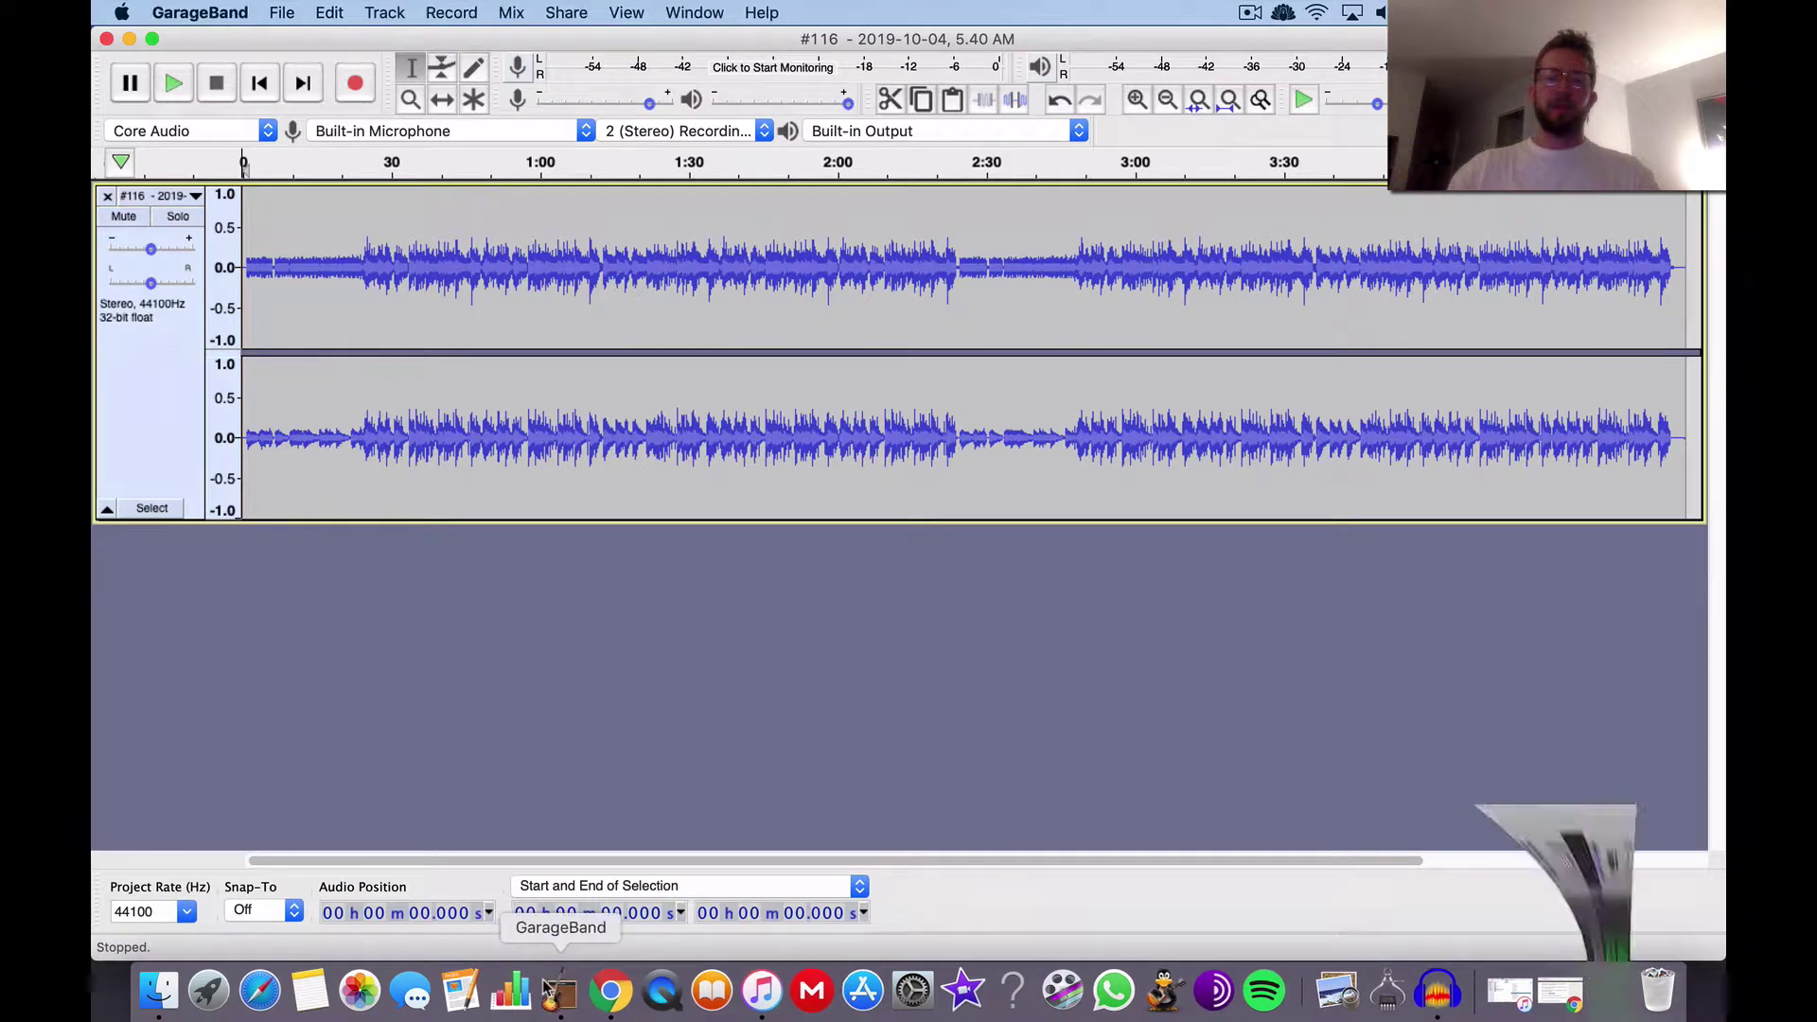
# Select the upper Nylon Guitar Right track and turn its arpeggiator off
pyautogui.click(1689, 683)
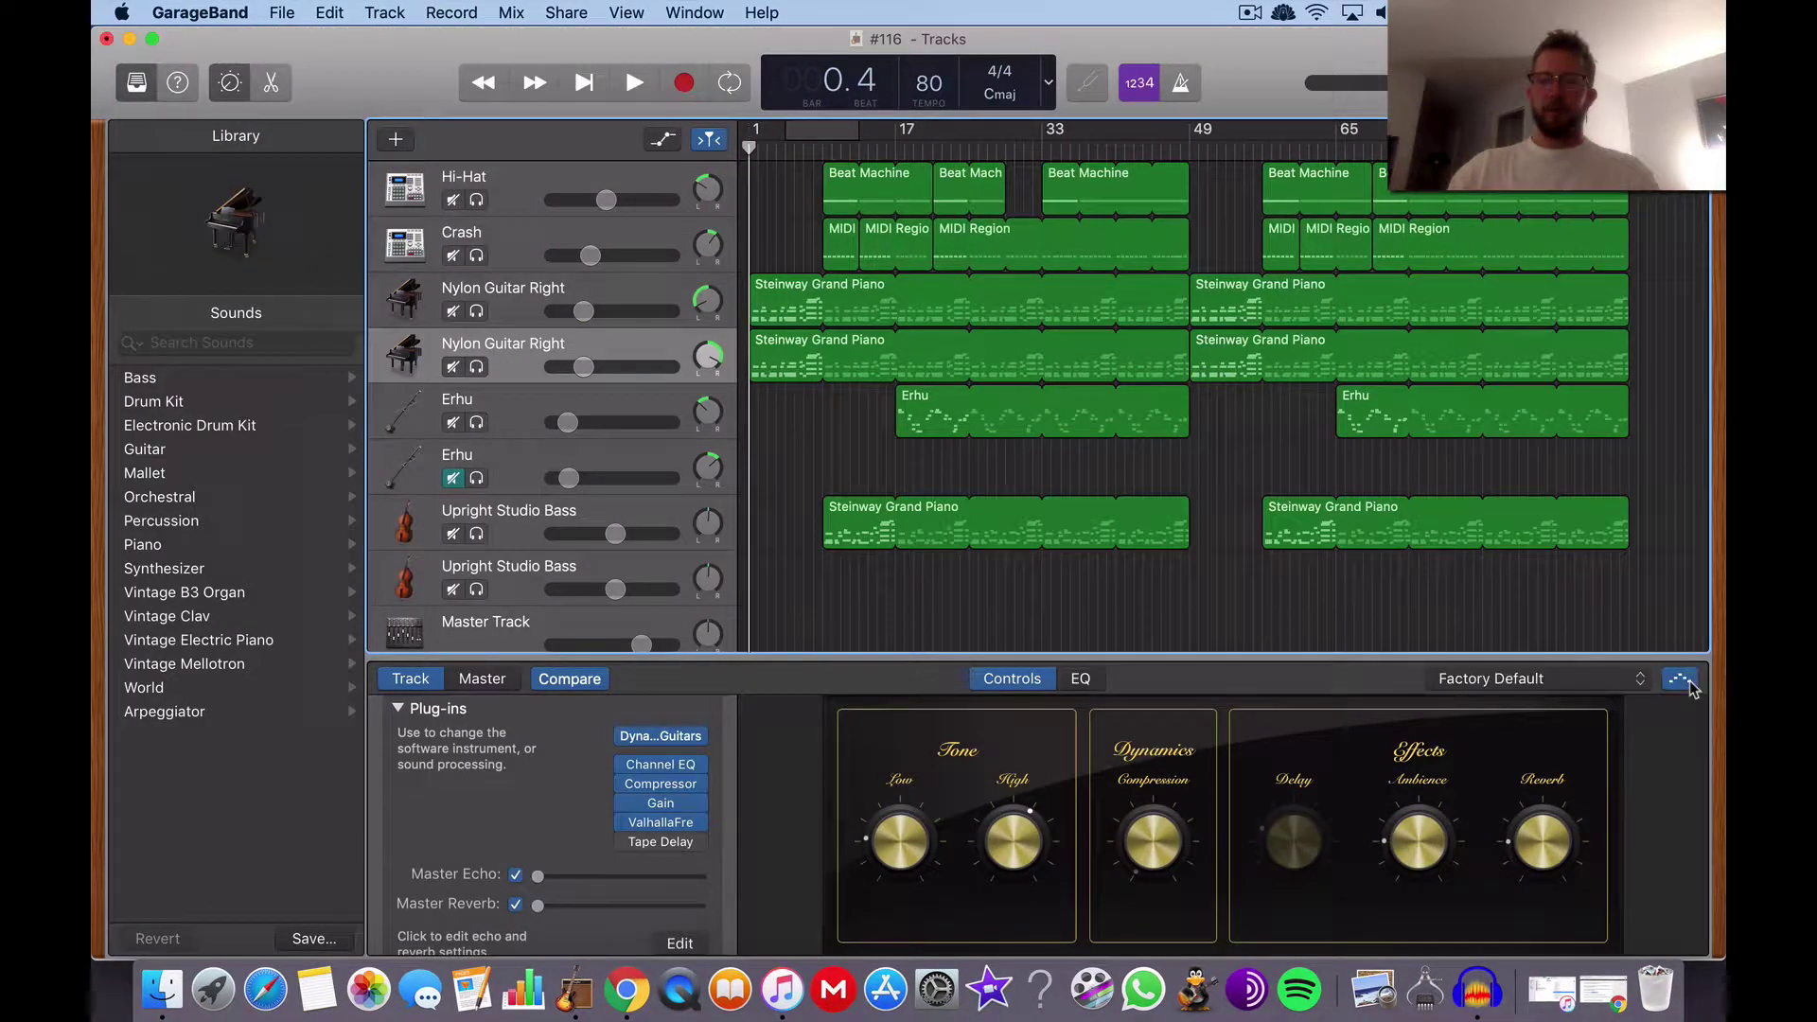
pyautogui.click(1599, 679)
pyautogui.click(520, 316)
pyautogui.click(517, 310)
pyautogui.click(1680, 681)
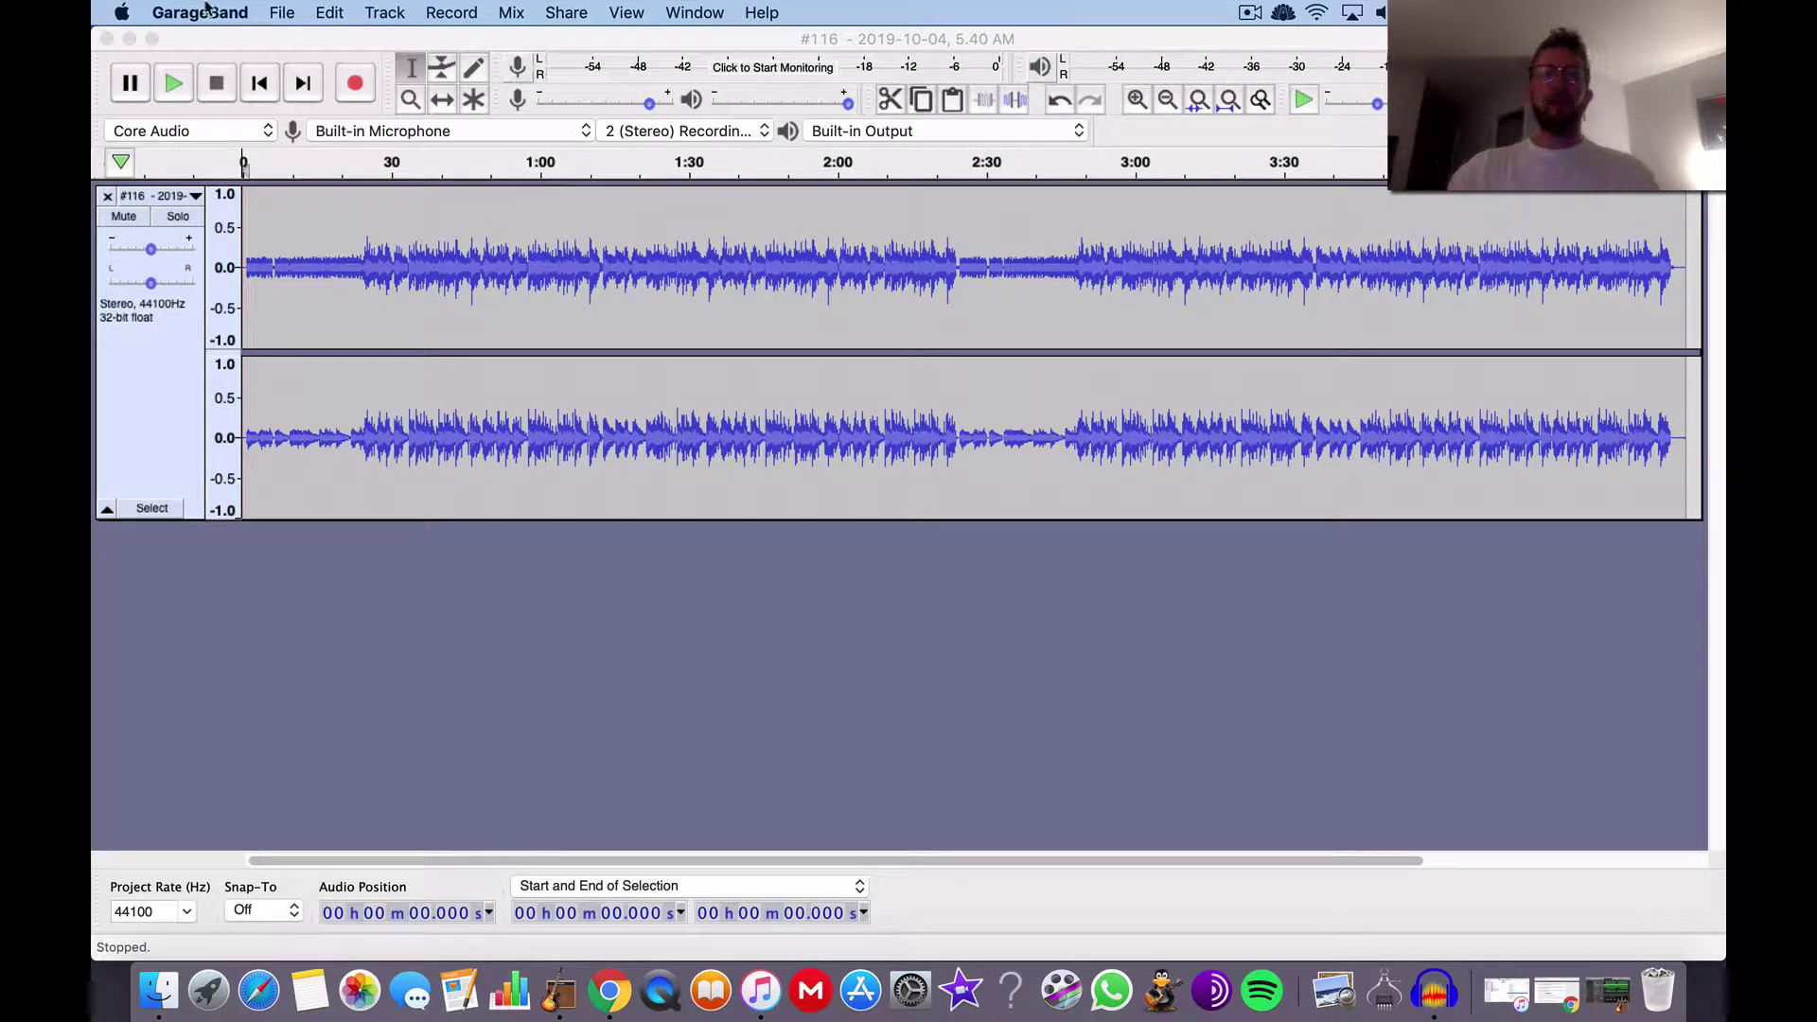
# Switch back to Audacity and open the MP3 export settings for the song
pyautogui.click(296, 14)
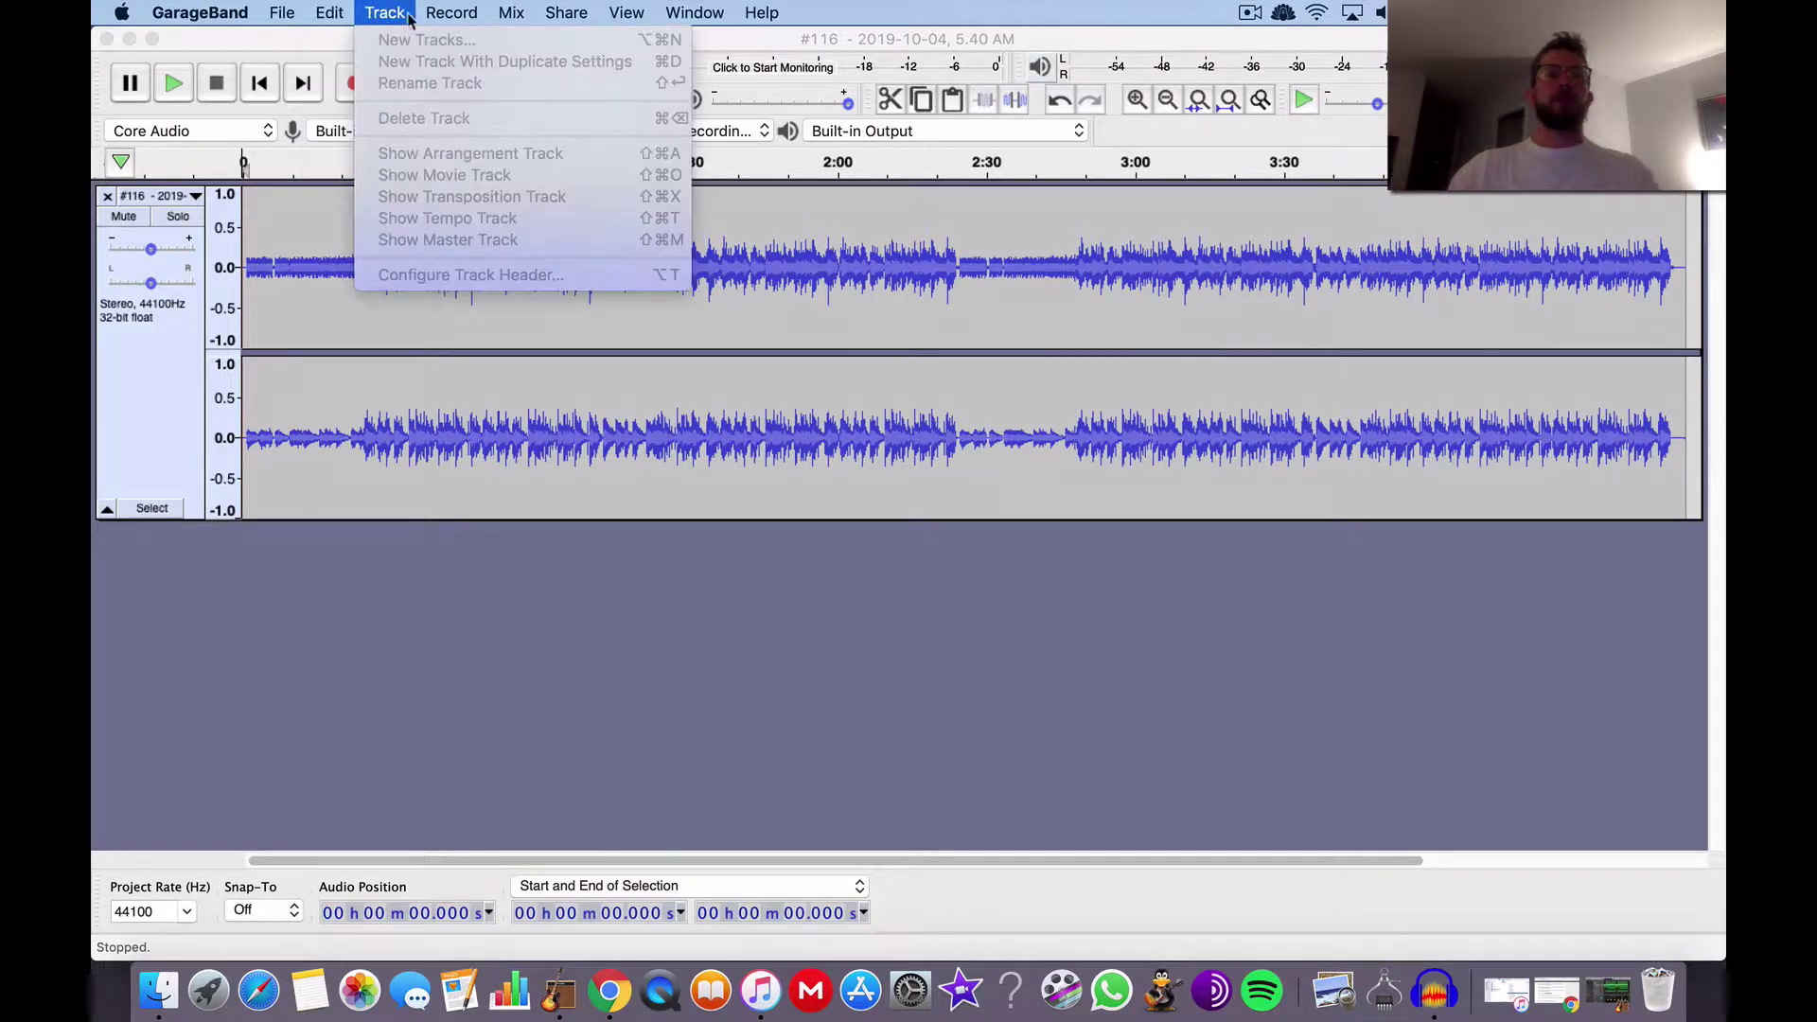
pyautogui.moveTo(123, 9)
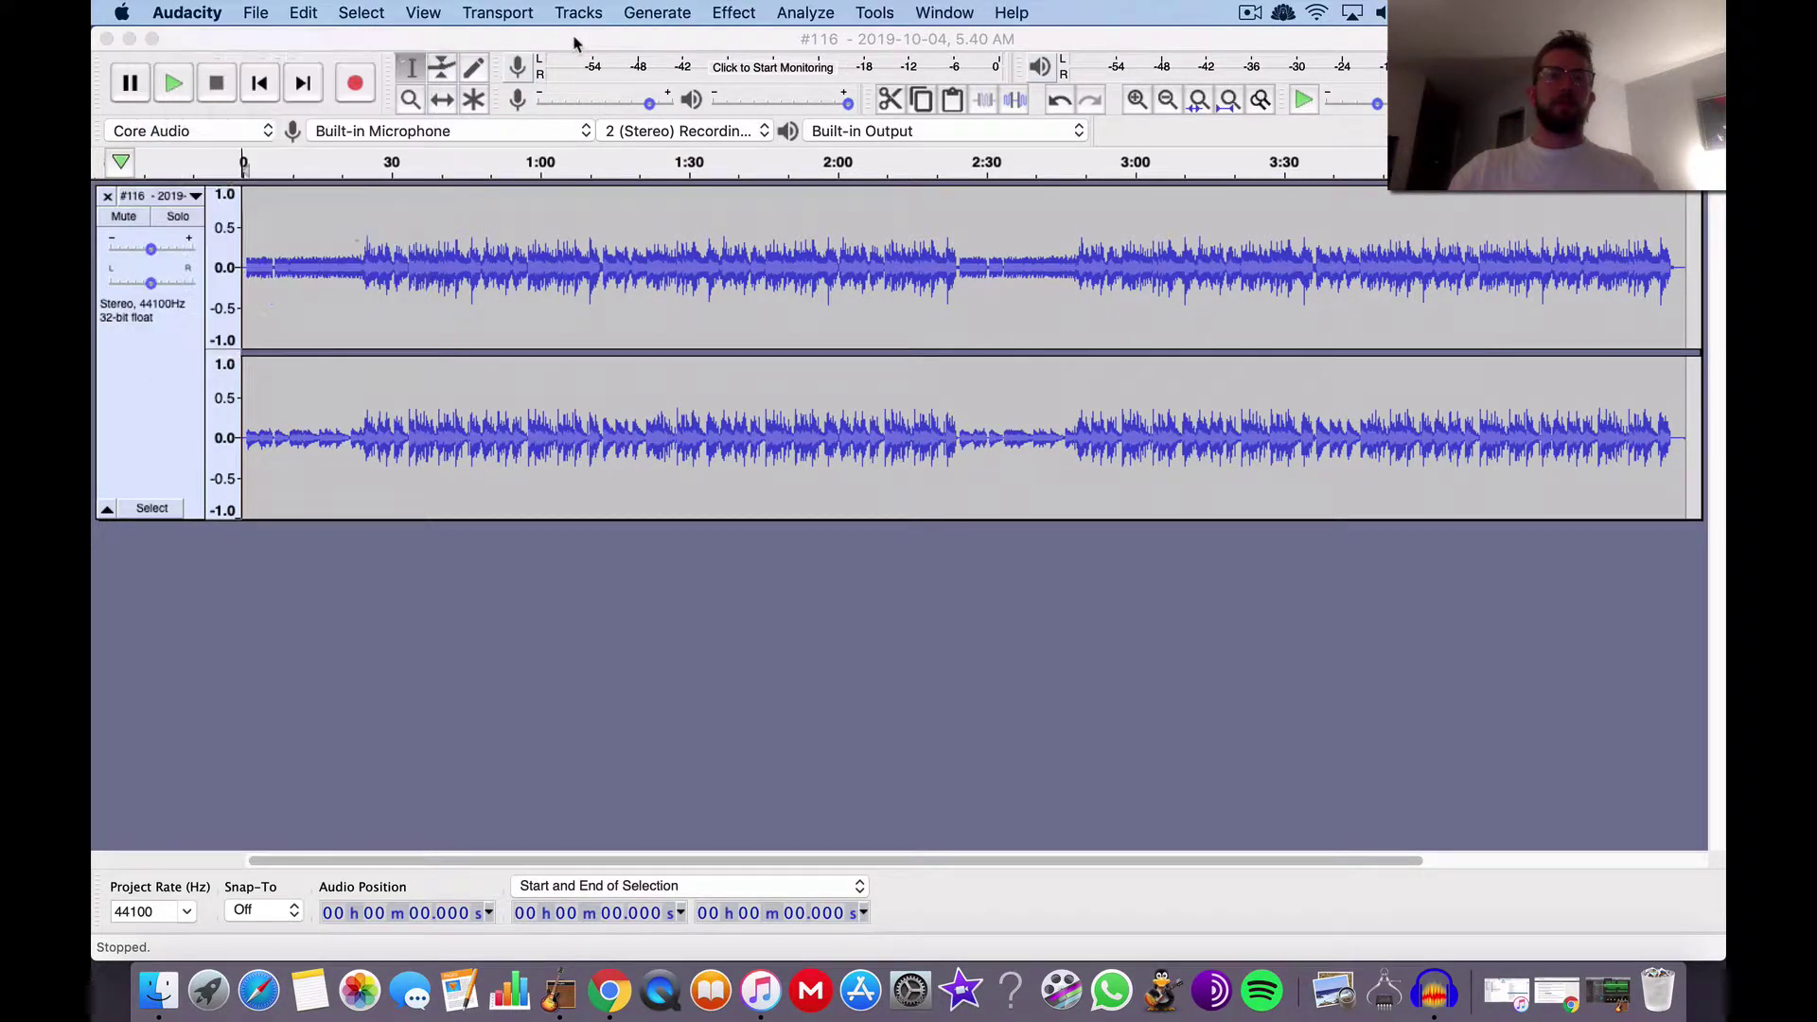
pyautogui.click(263, 13)
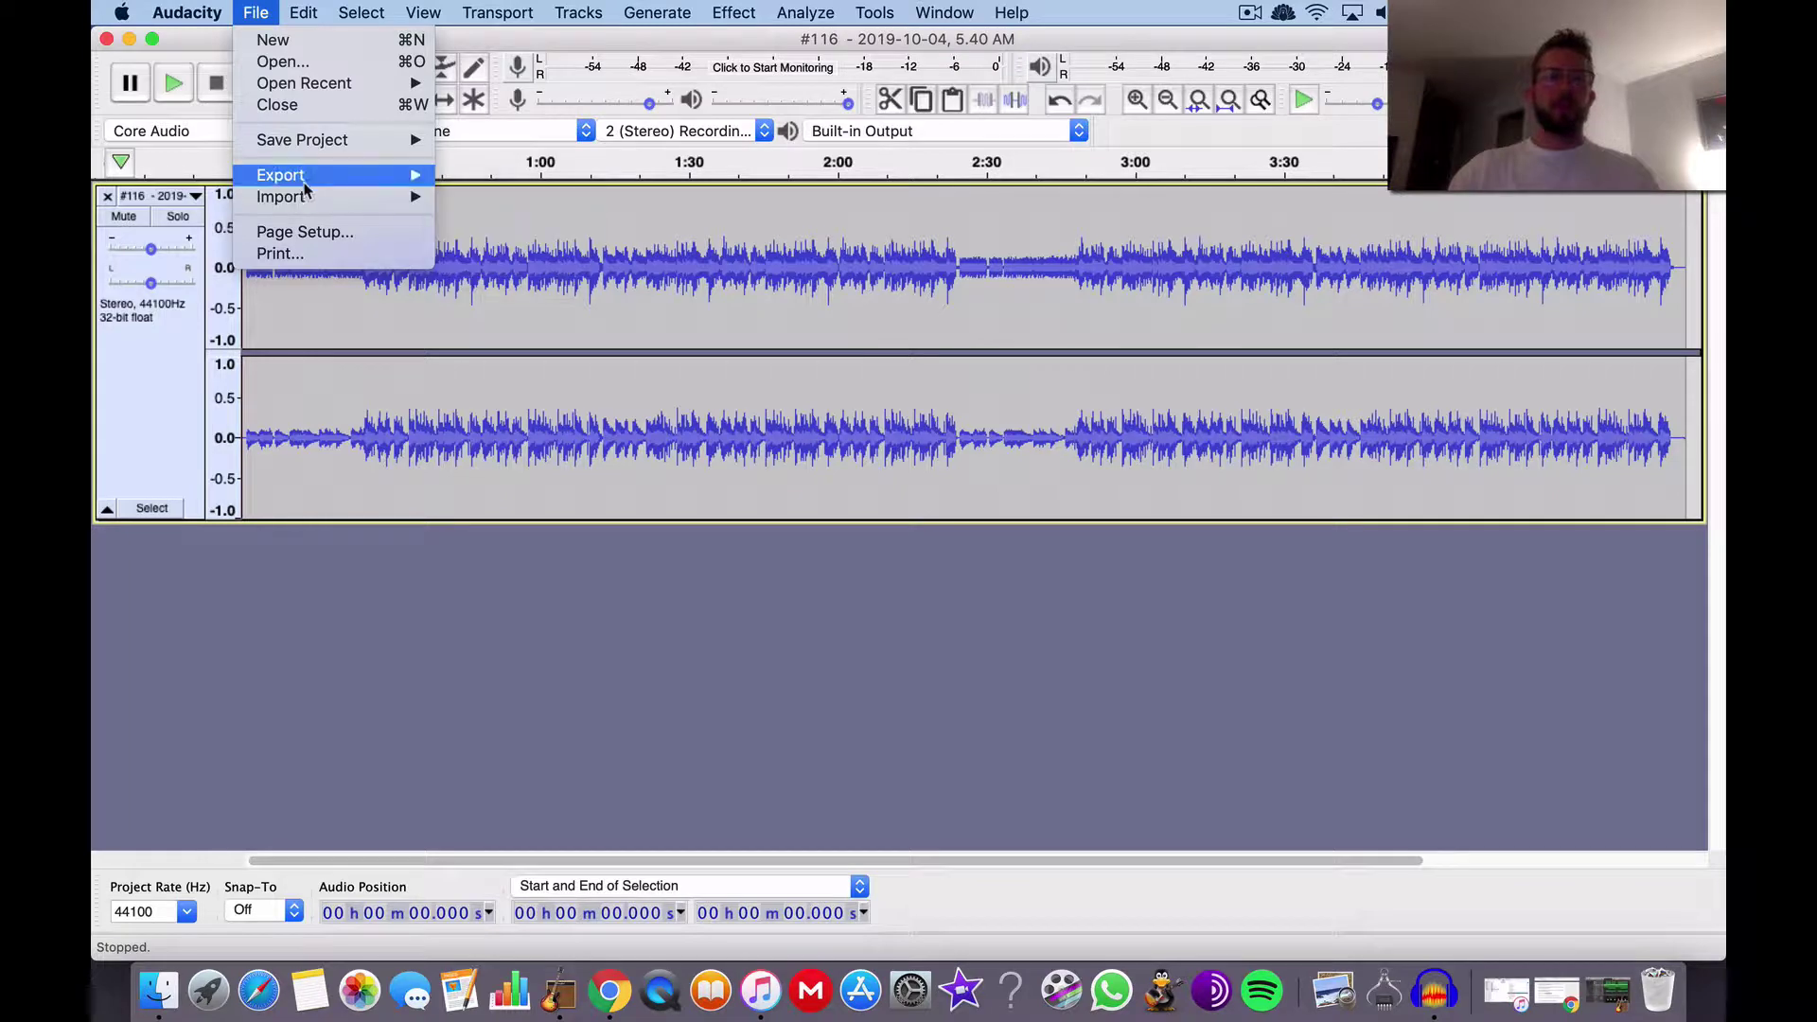
pyautogui.moveTo(308, 182)
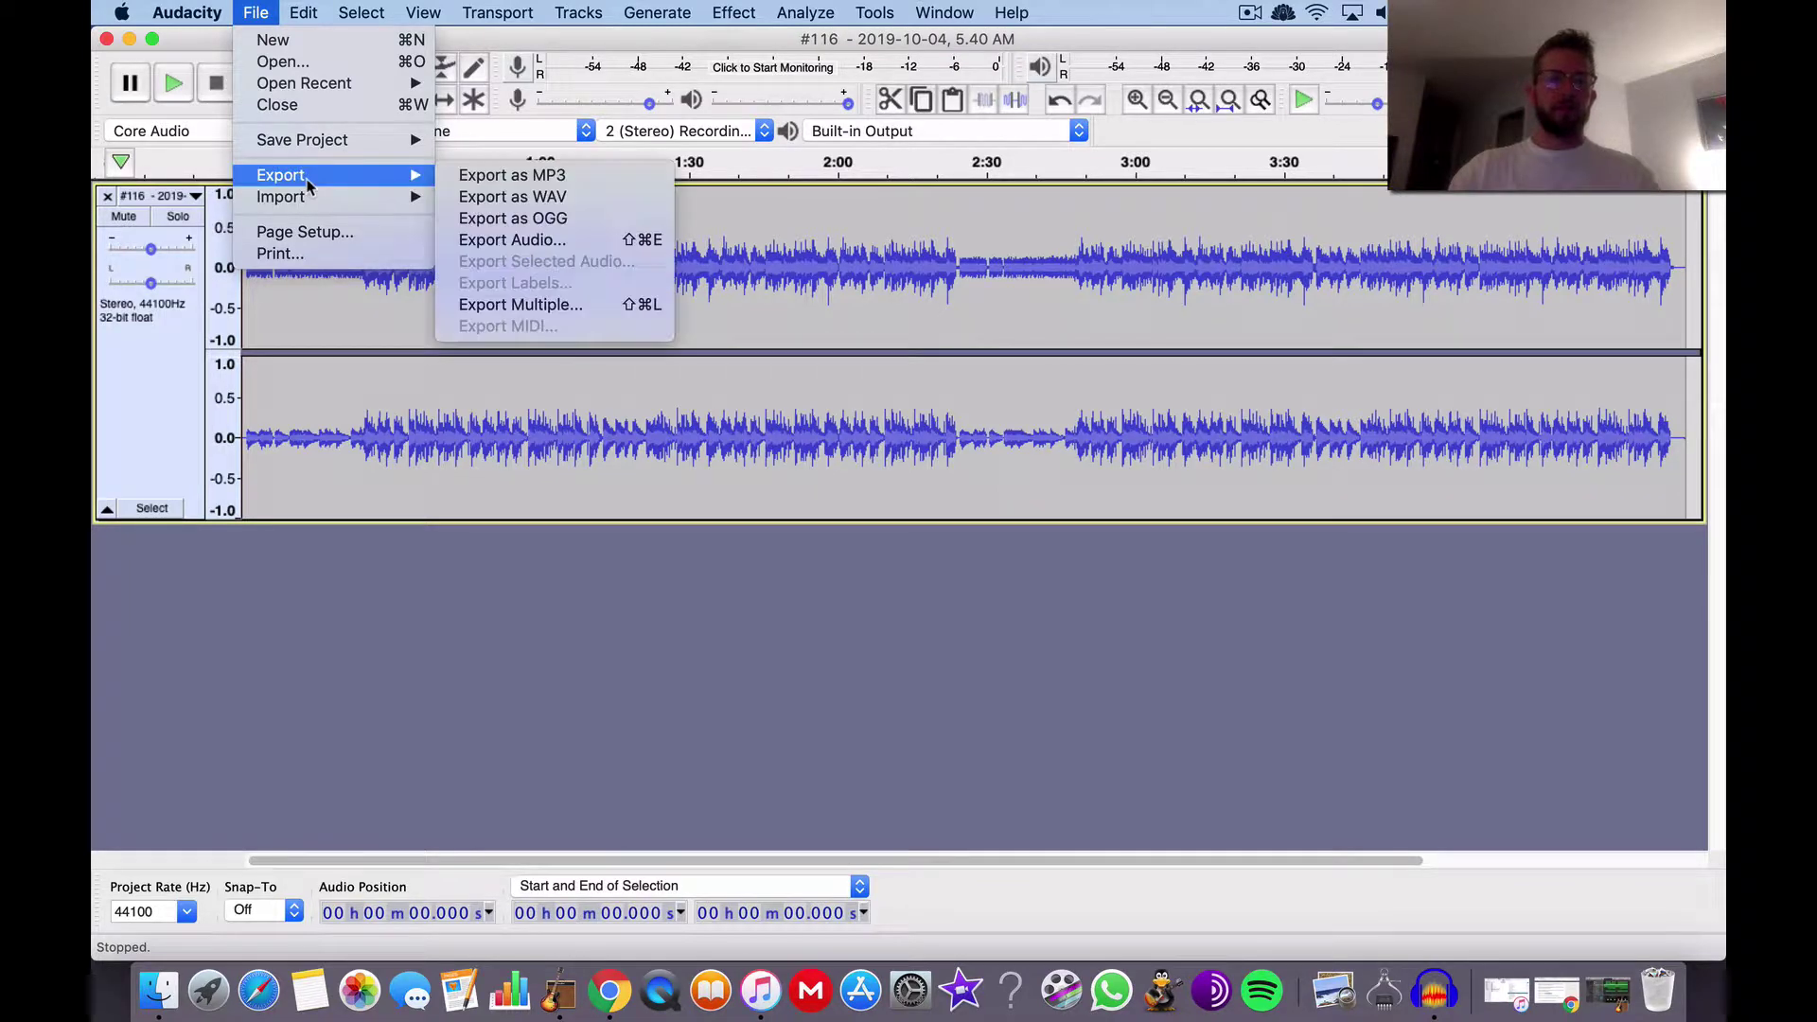
pyautogui.click(530, 174)
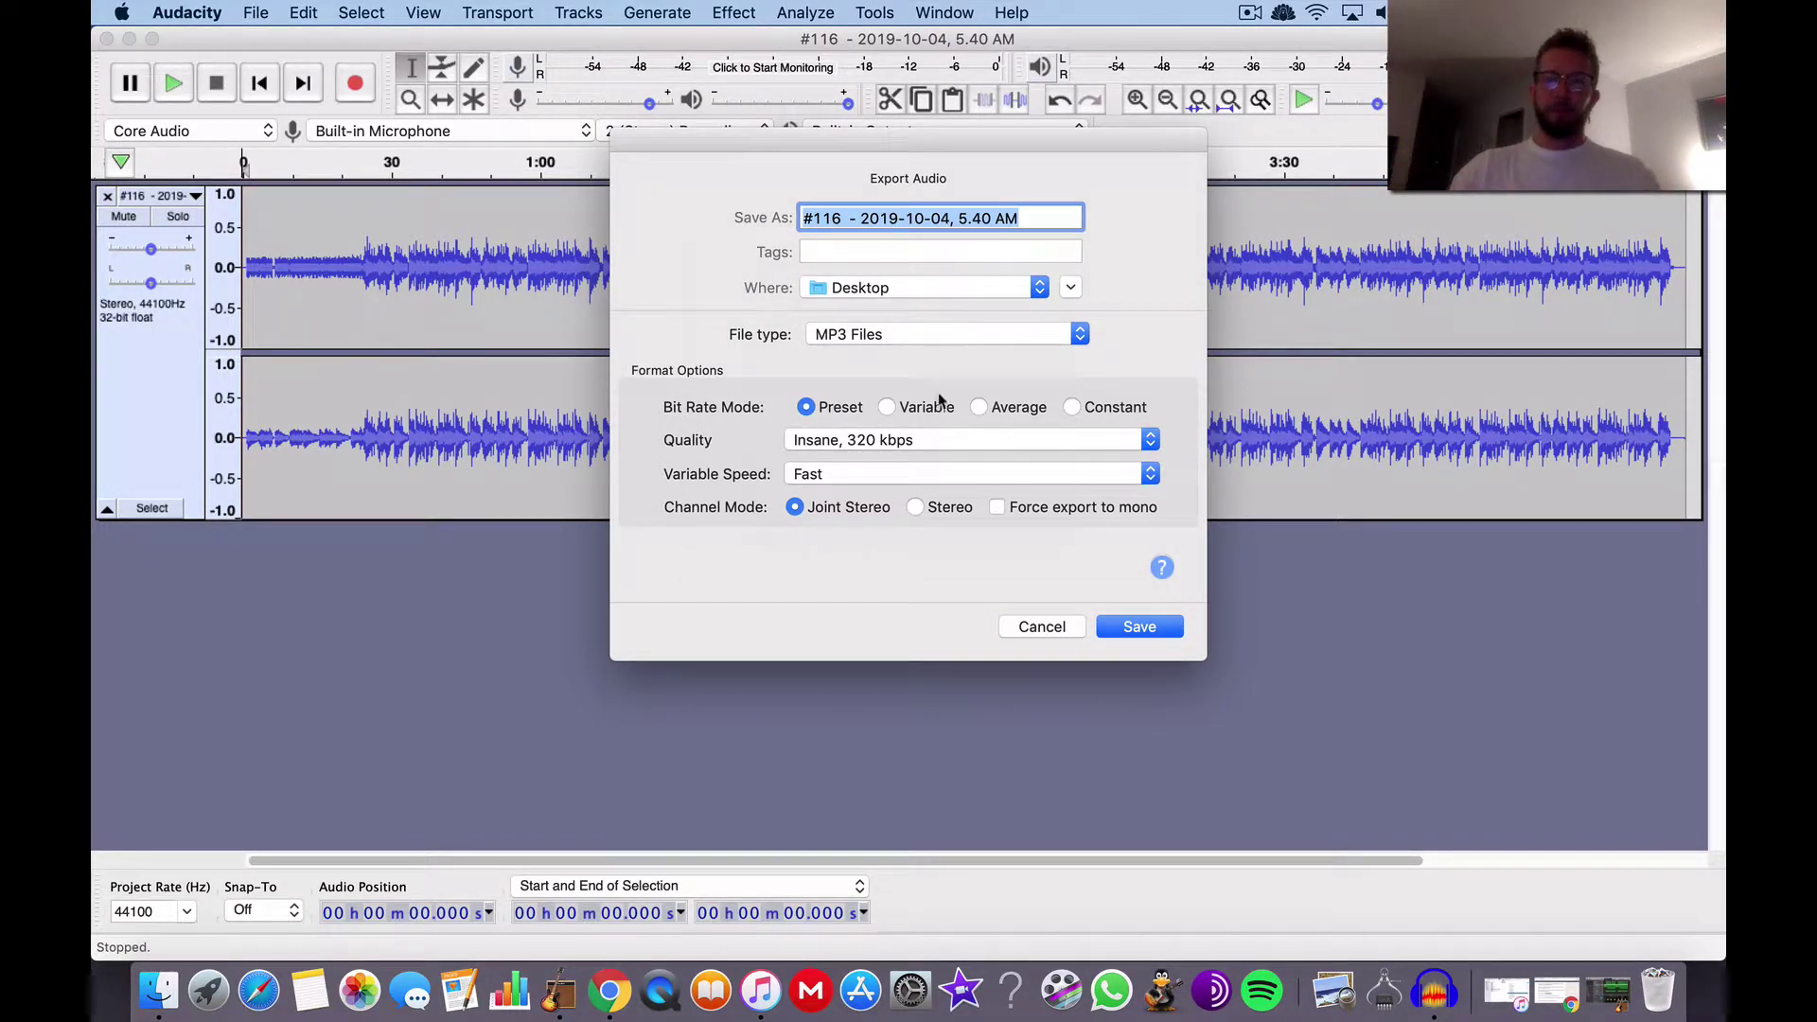
# Review the available export file types and quality presets, keep MP3 at Insane, 320 kbps, and cancel the export
pyautogui.click(914, 336)
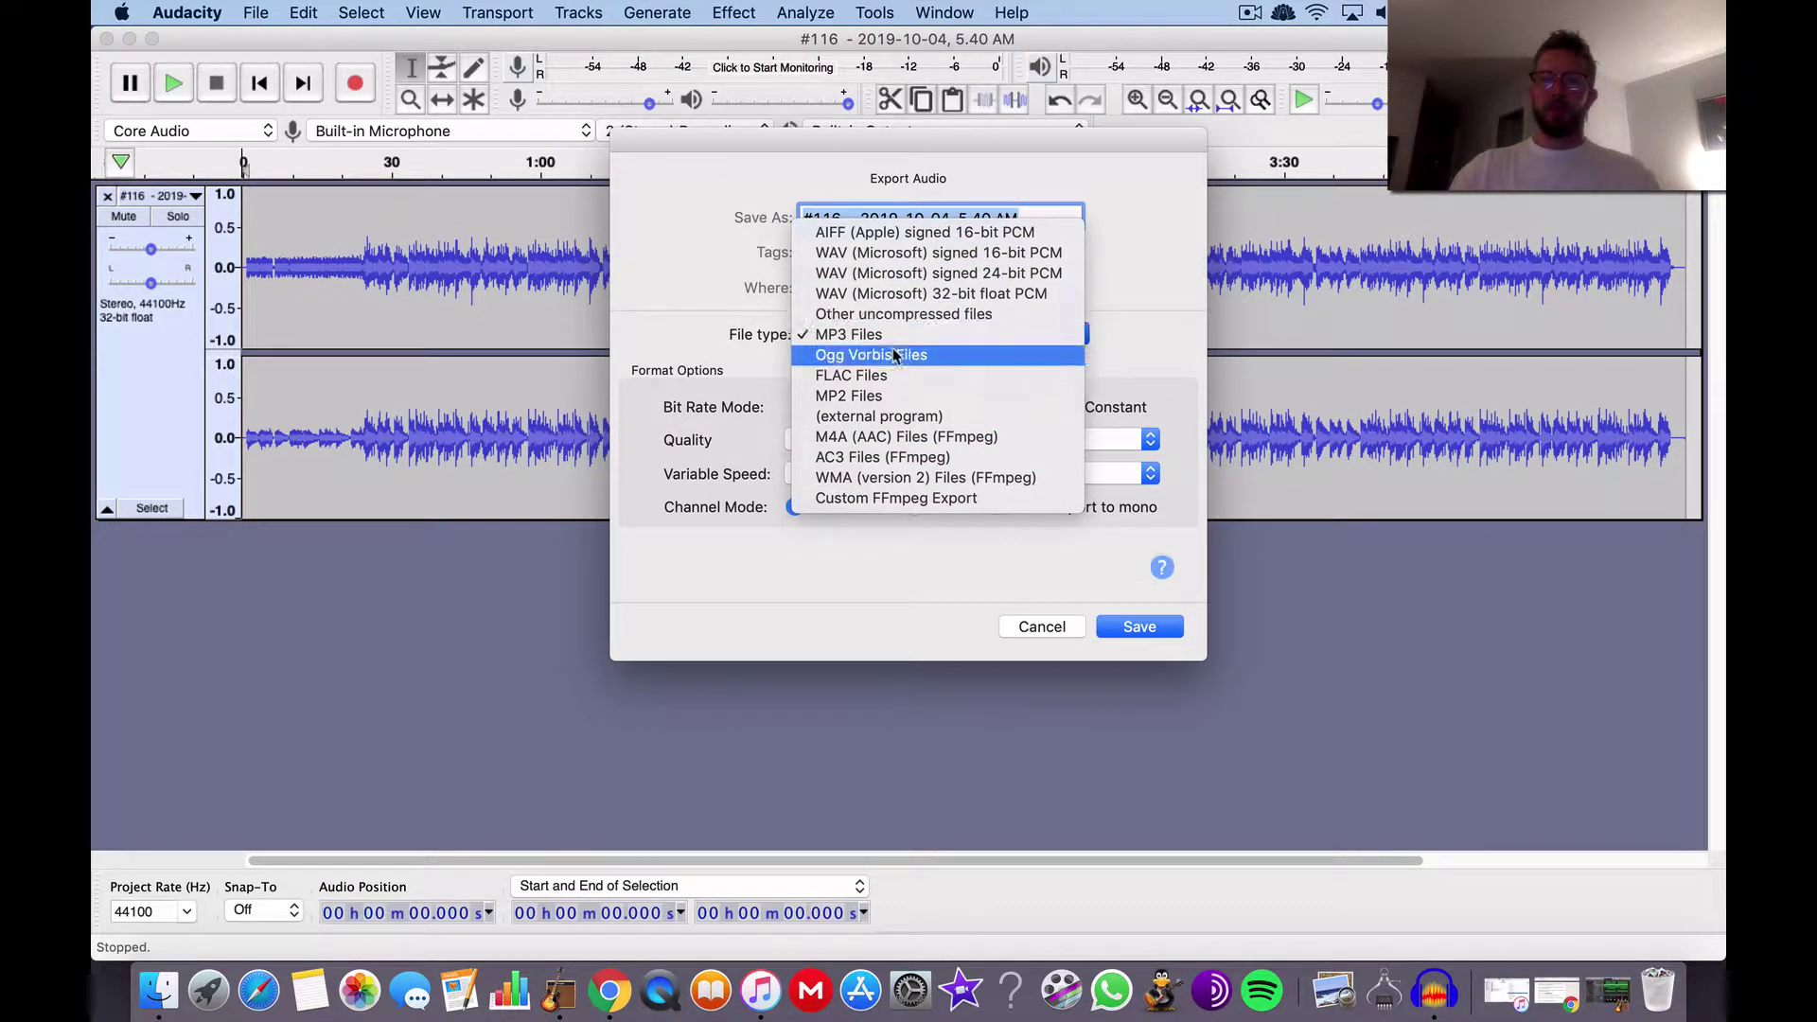
pyautogui.click(691, 281)
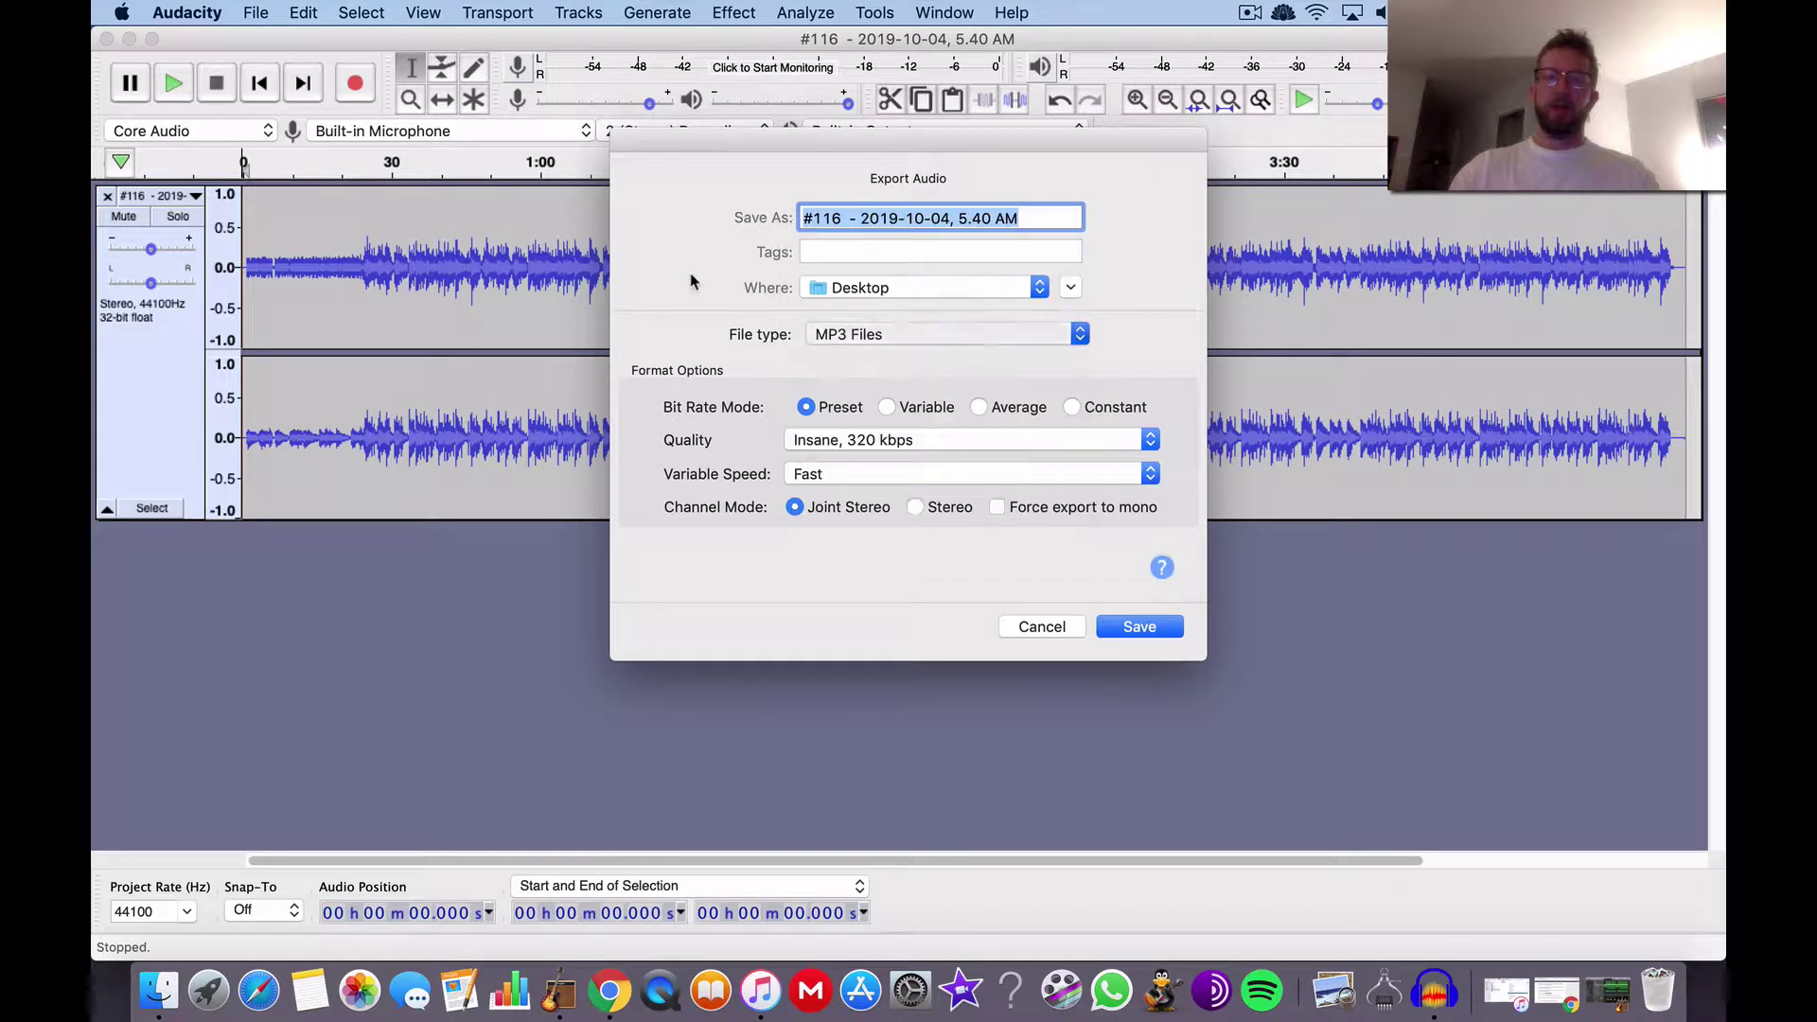
pyautogui.click(938, 438)
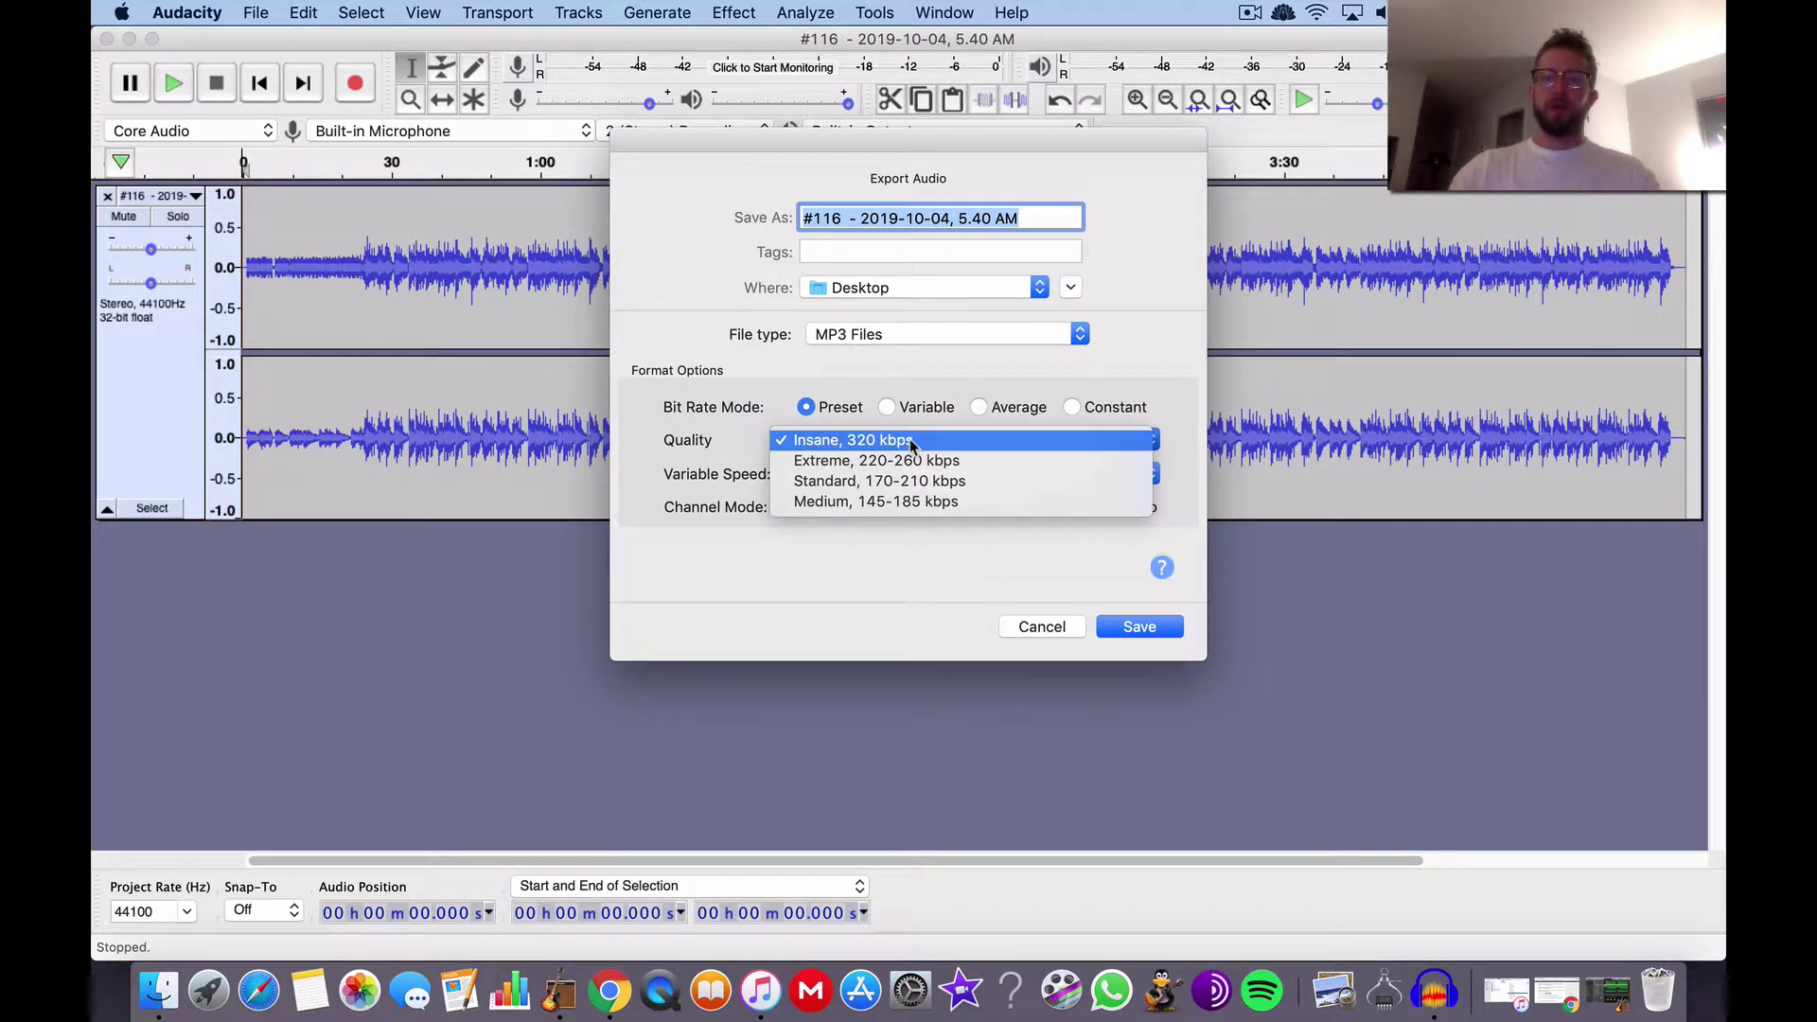
pyautogui.click(911, 441)
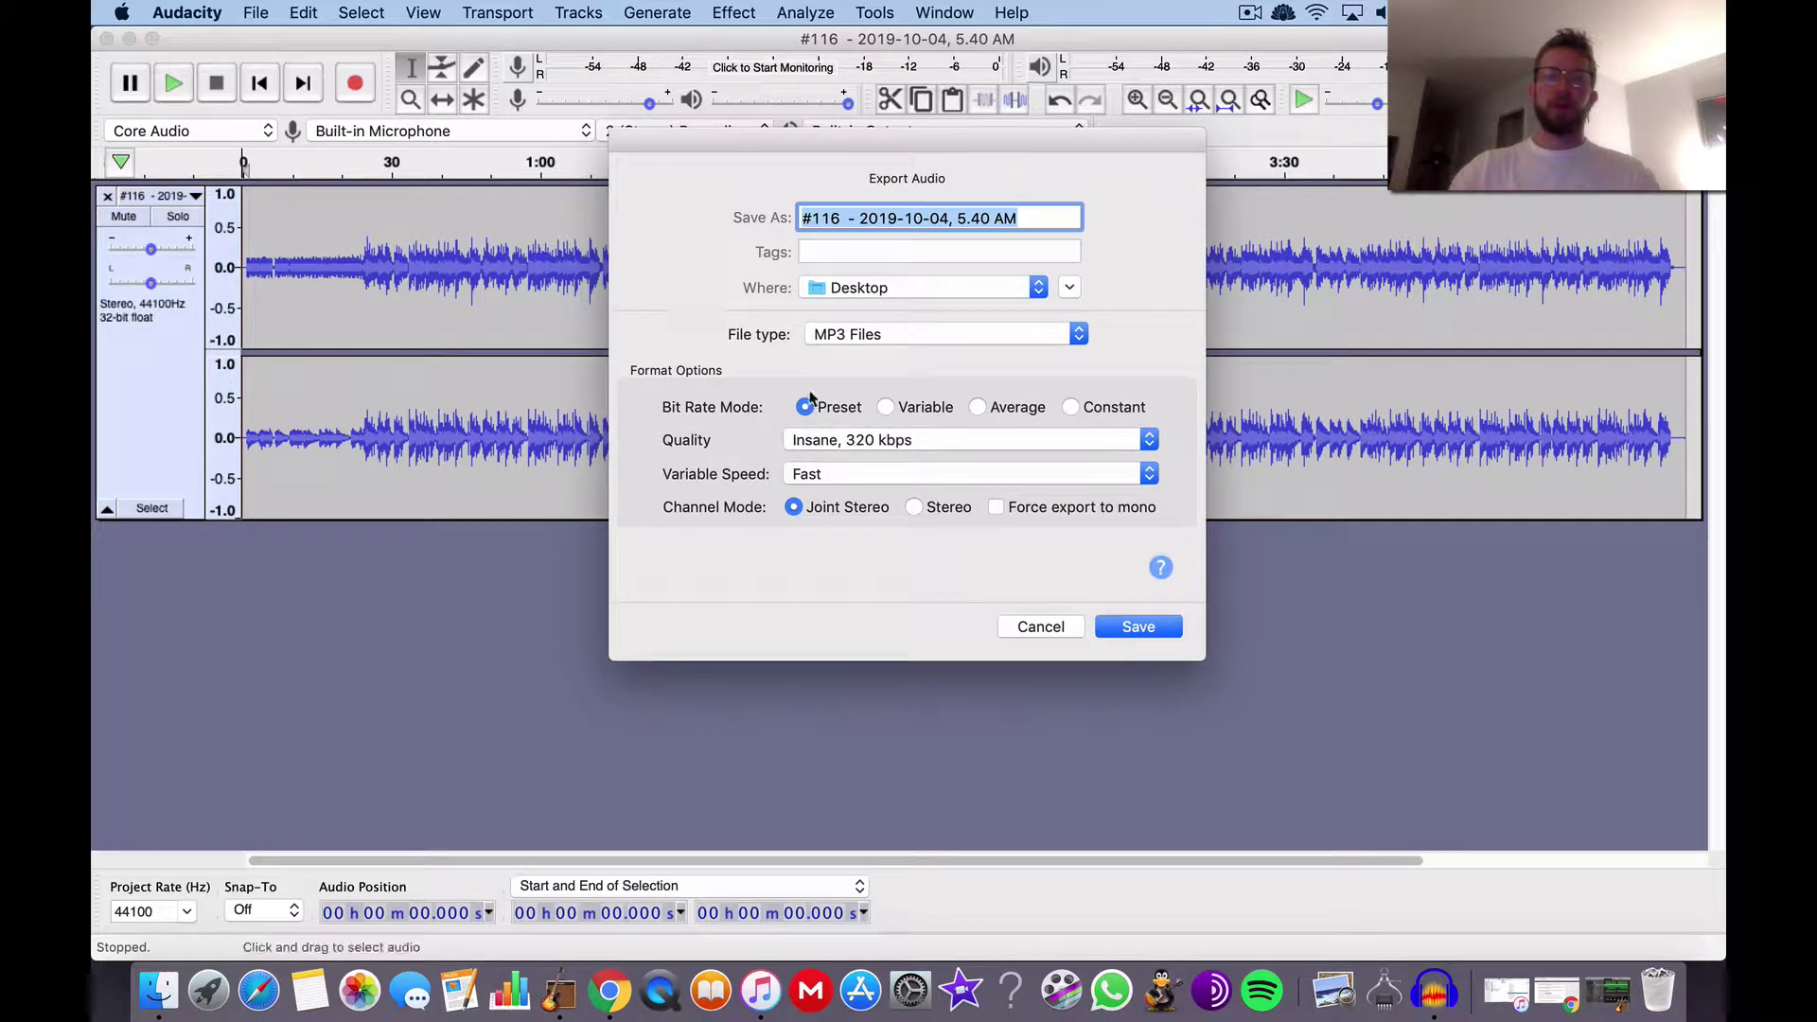
pyautogui.click(838, 451)
pyautogui.click(680, 274)
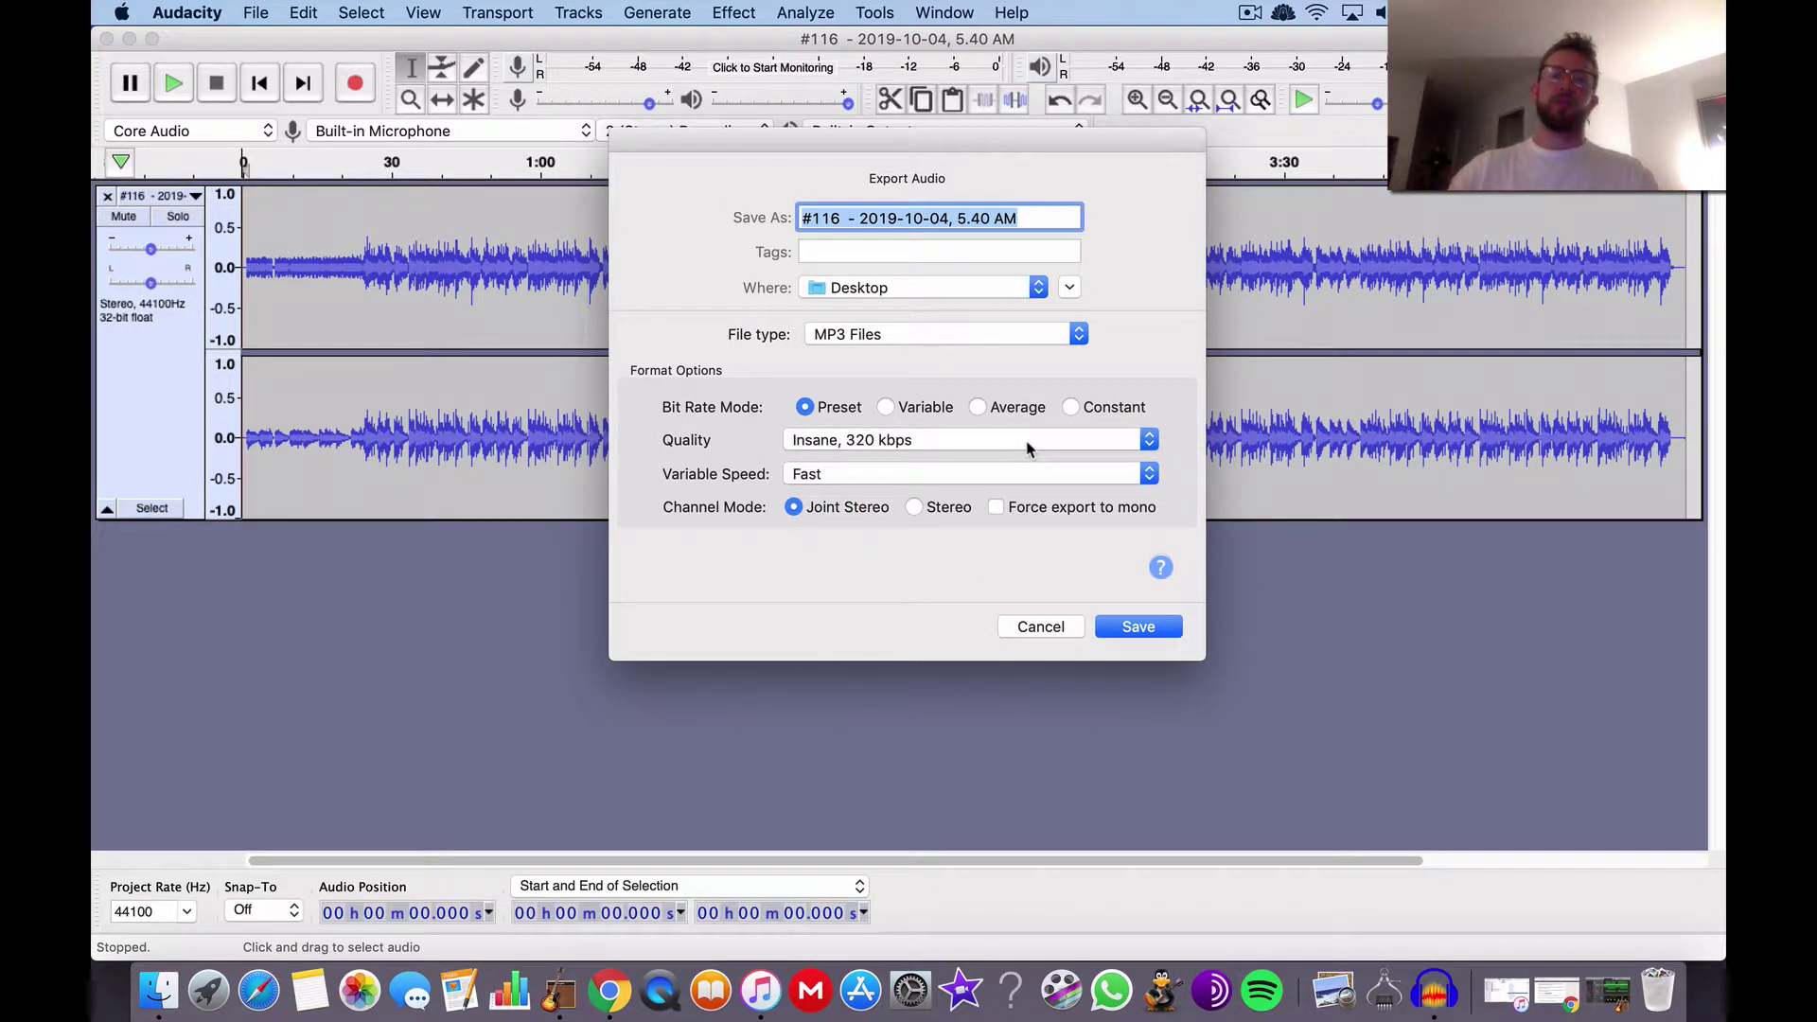
pyautogui.click(1037, 626)
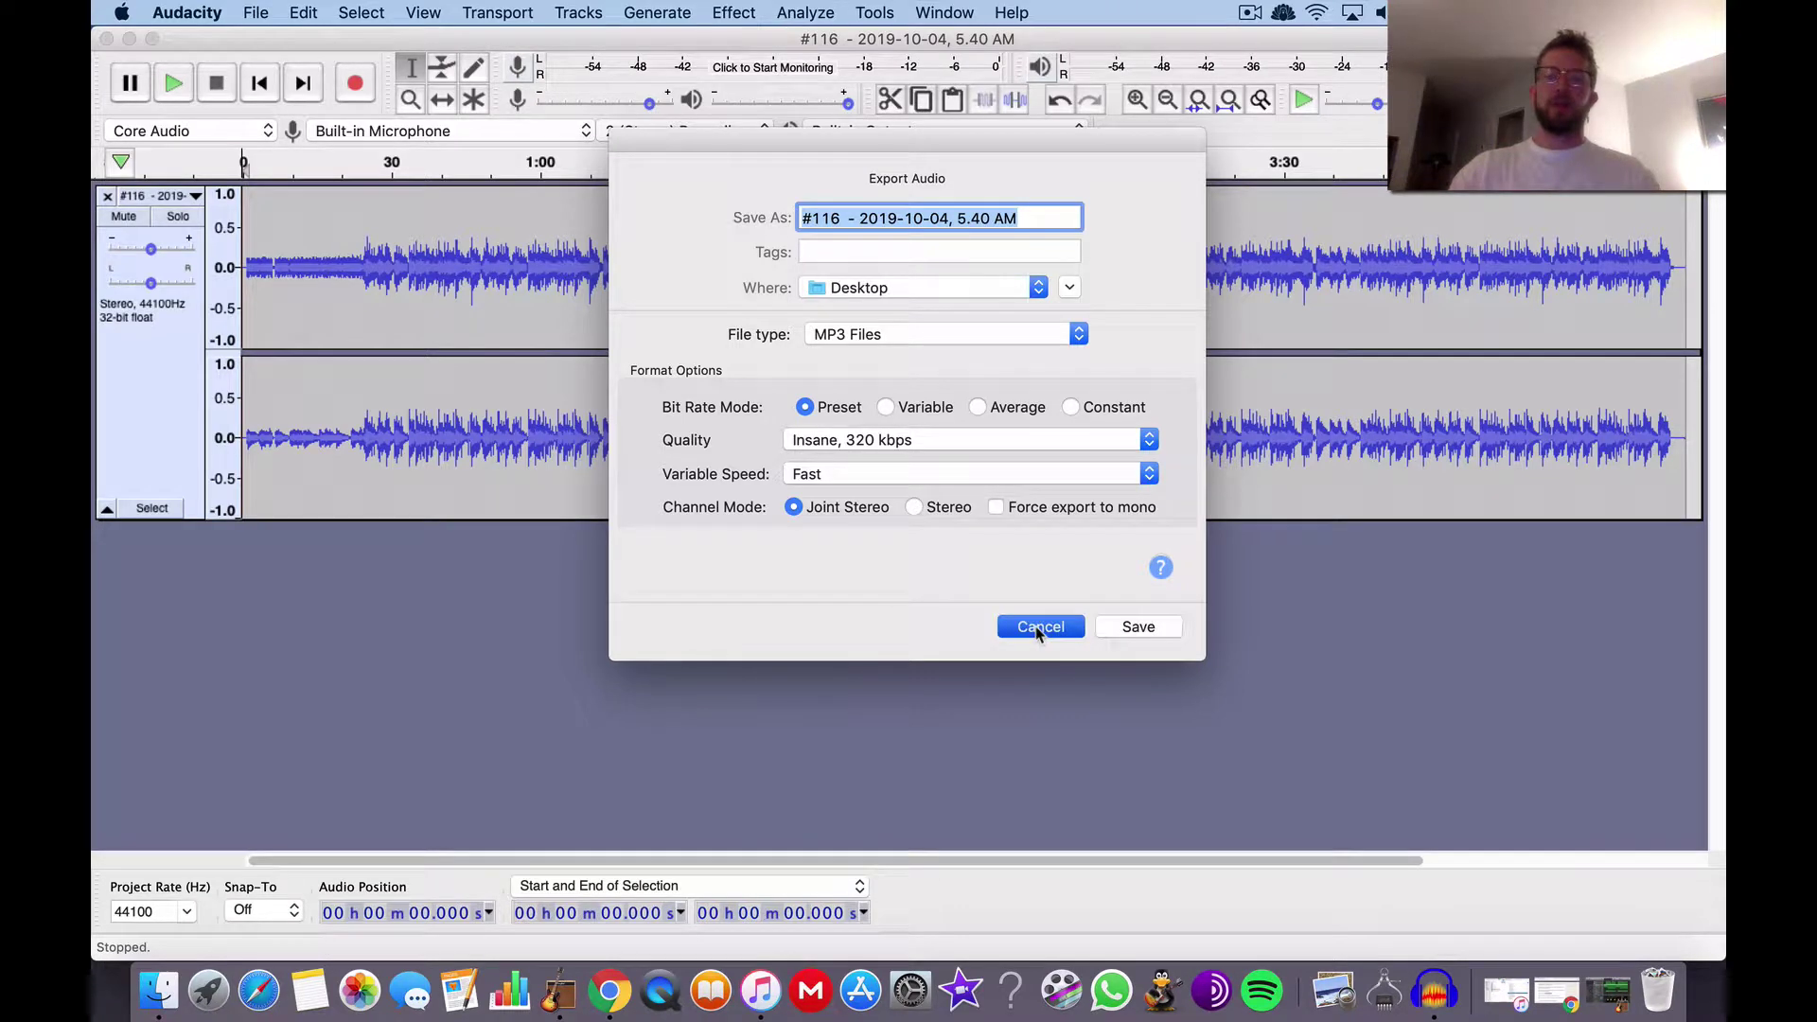
# Close the song's Audacity project without saving it
pyautogui.click(106, 39)
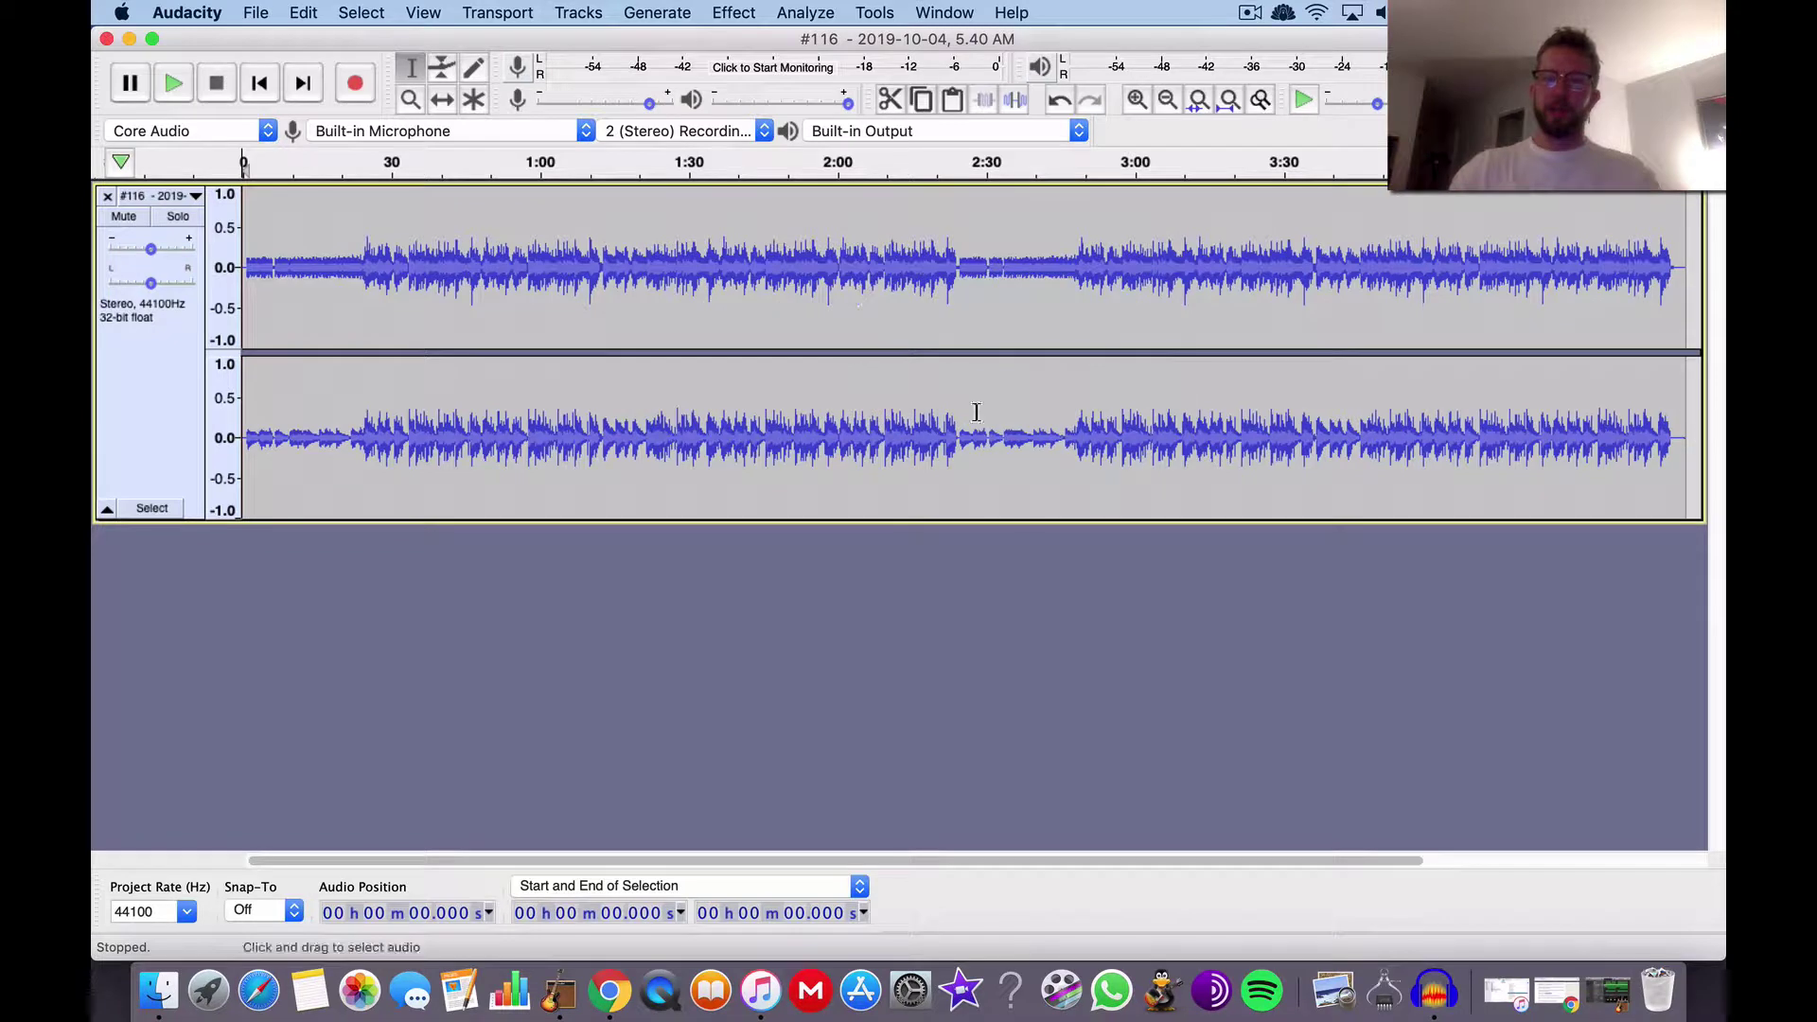
pyautogui.click(107, 41)
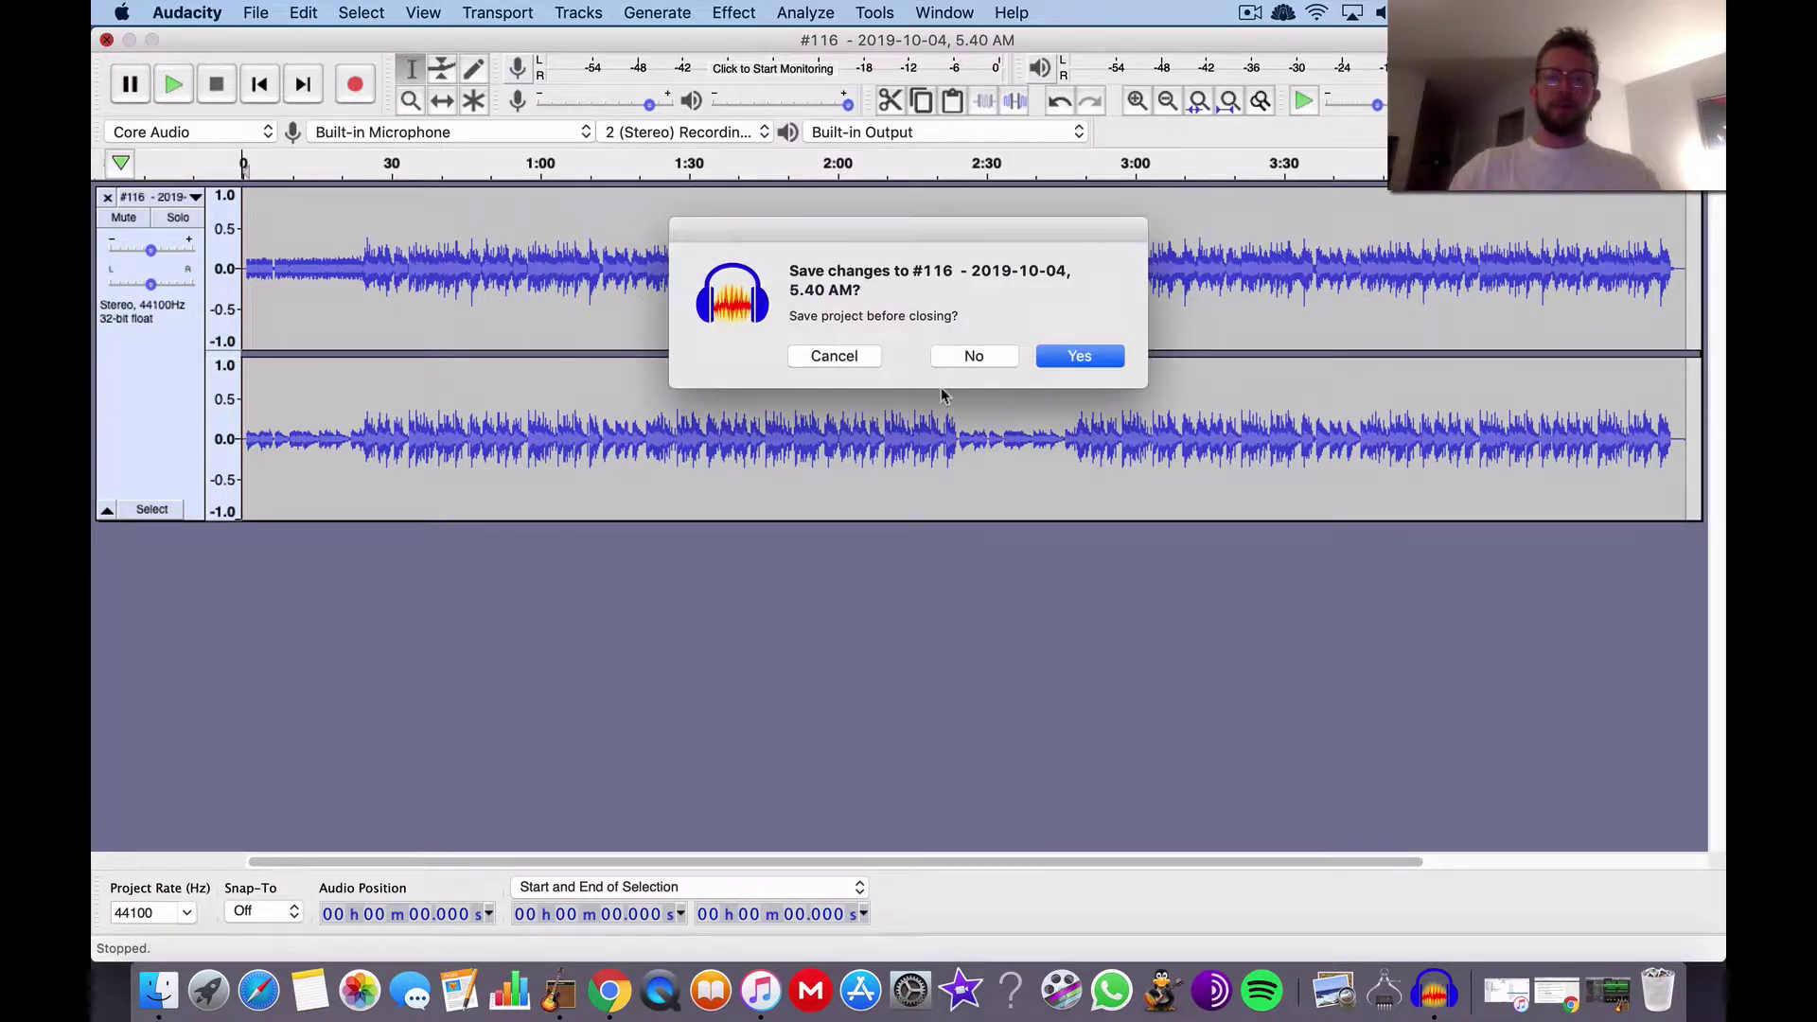
pyautogui.click(980, 356)
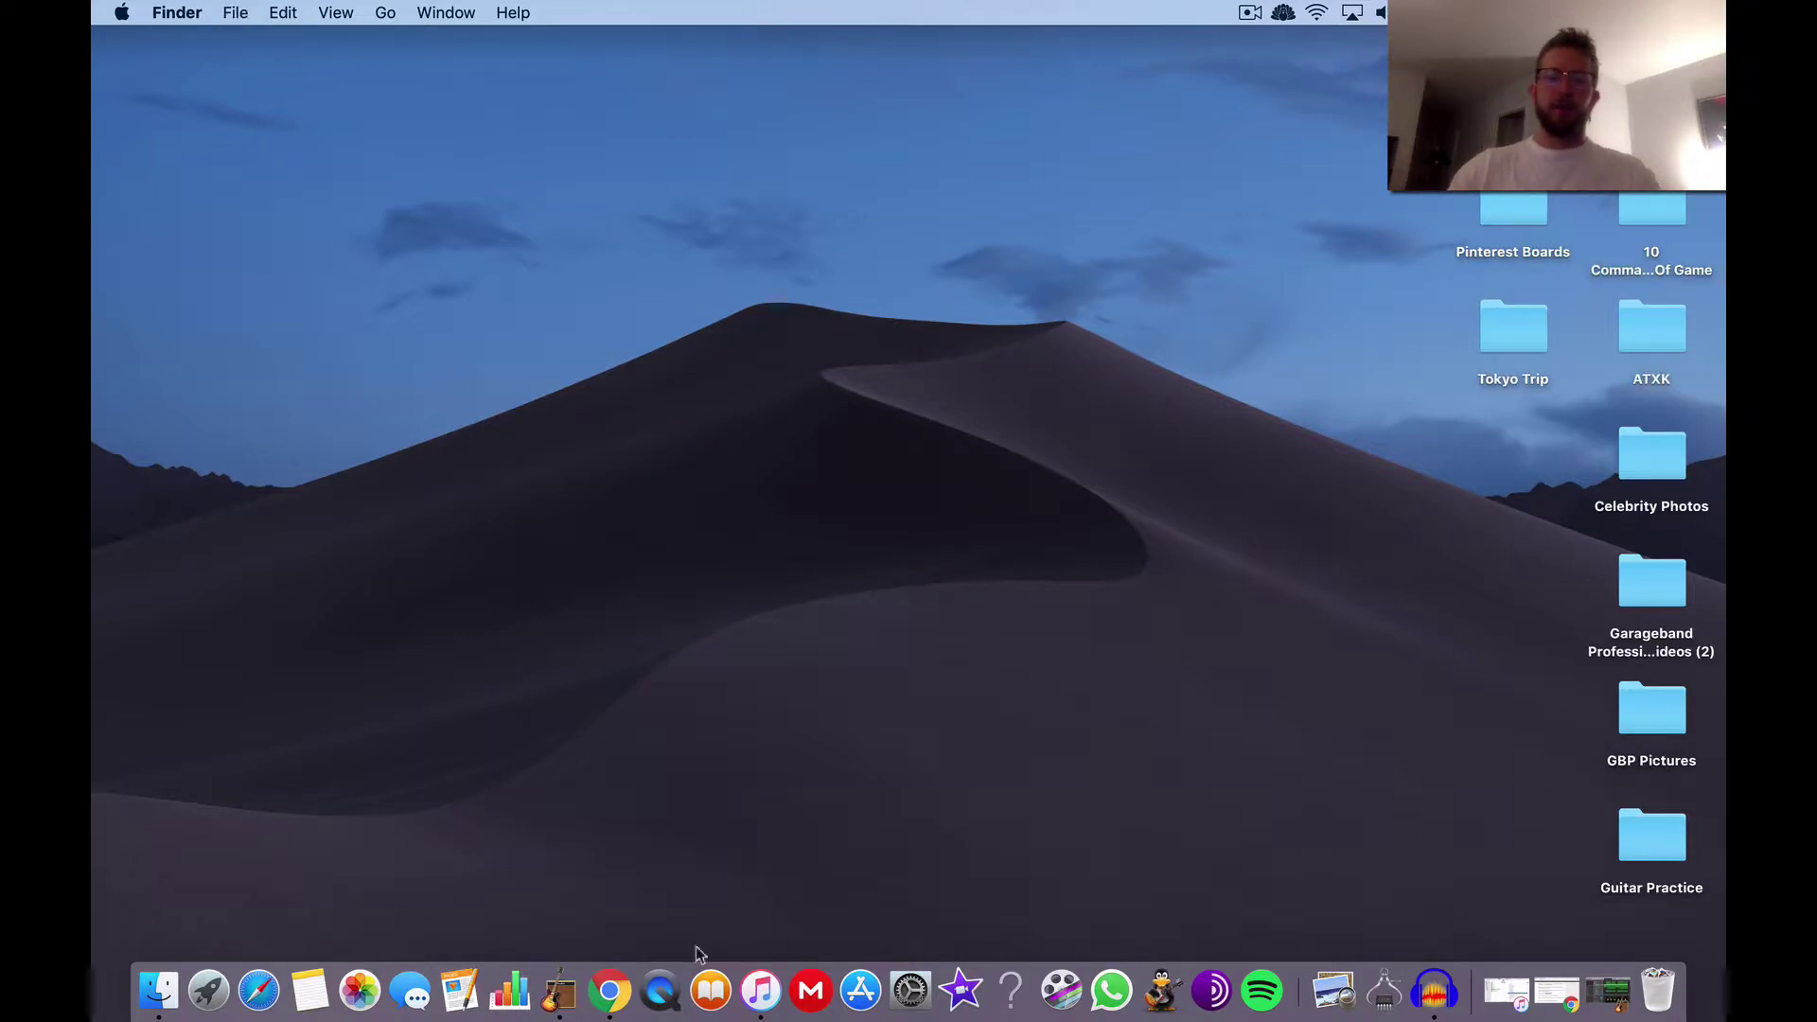
# Switch to Chrome and read on in the article to tip 6 about matching the delay to the song's tempo
pyautogui.click(609, 990)
pyautogui.scroll(-2, 754, 530)
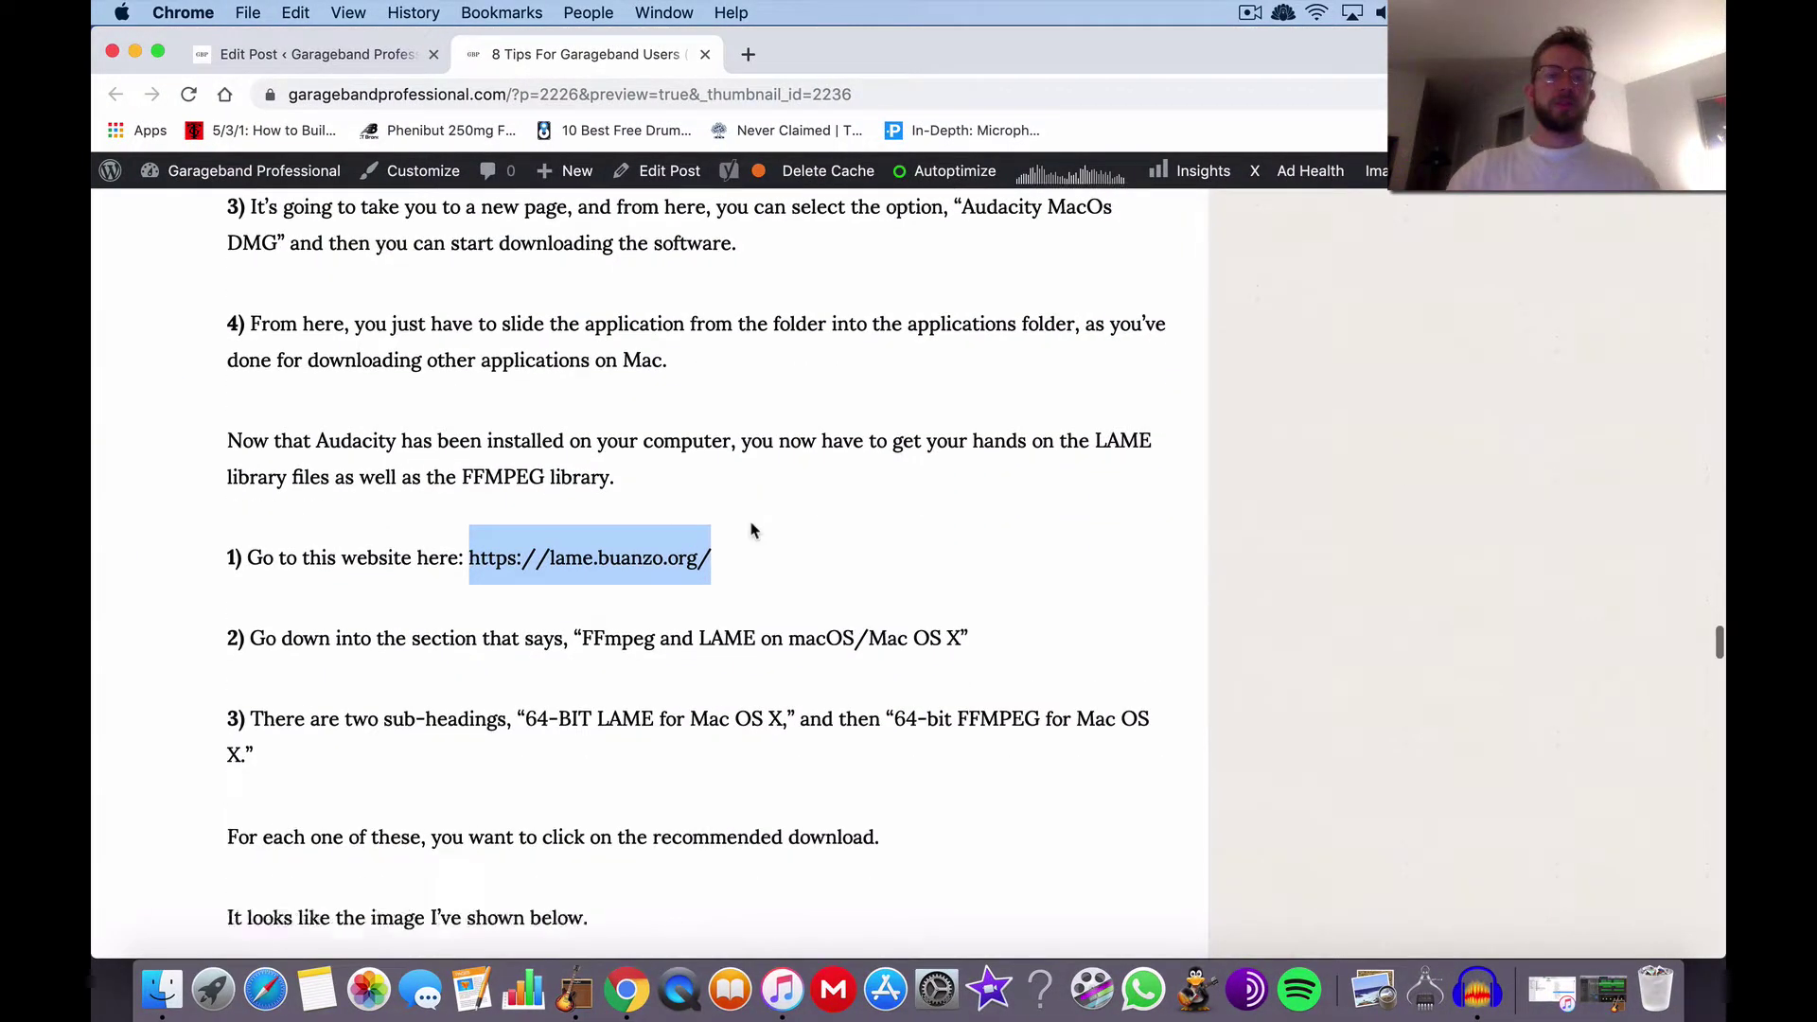
pyautogui.scroll(-15, 754, 530)
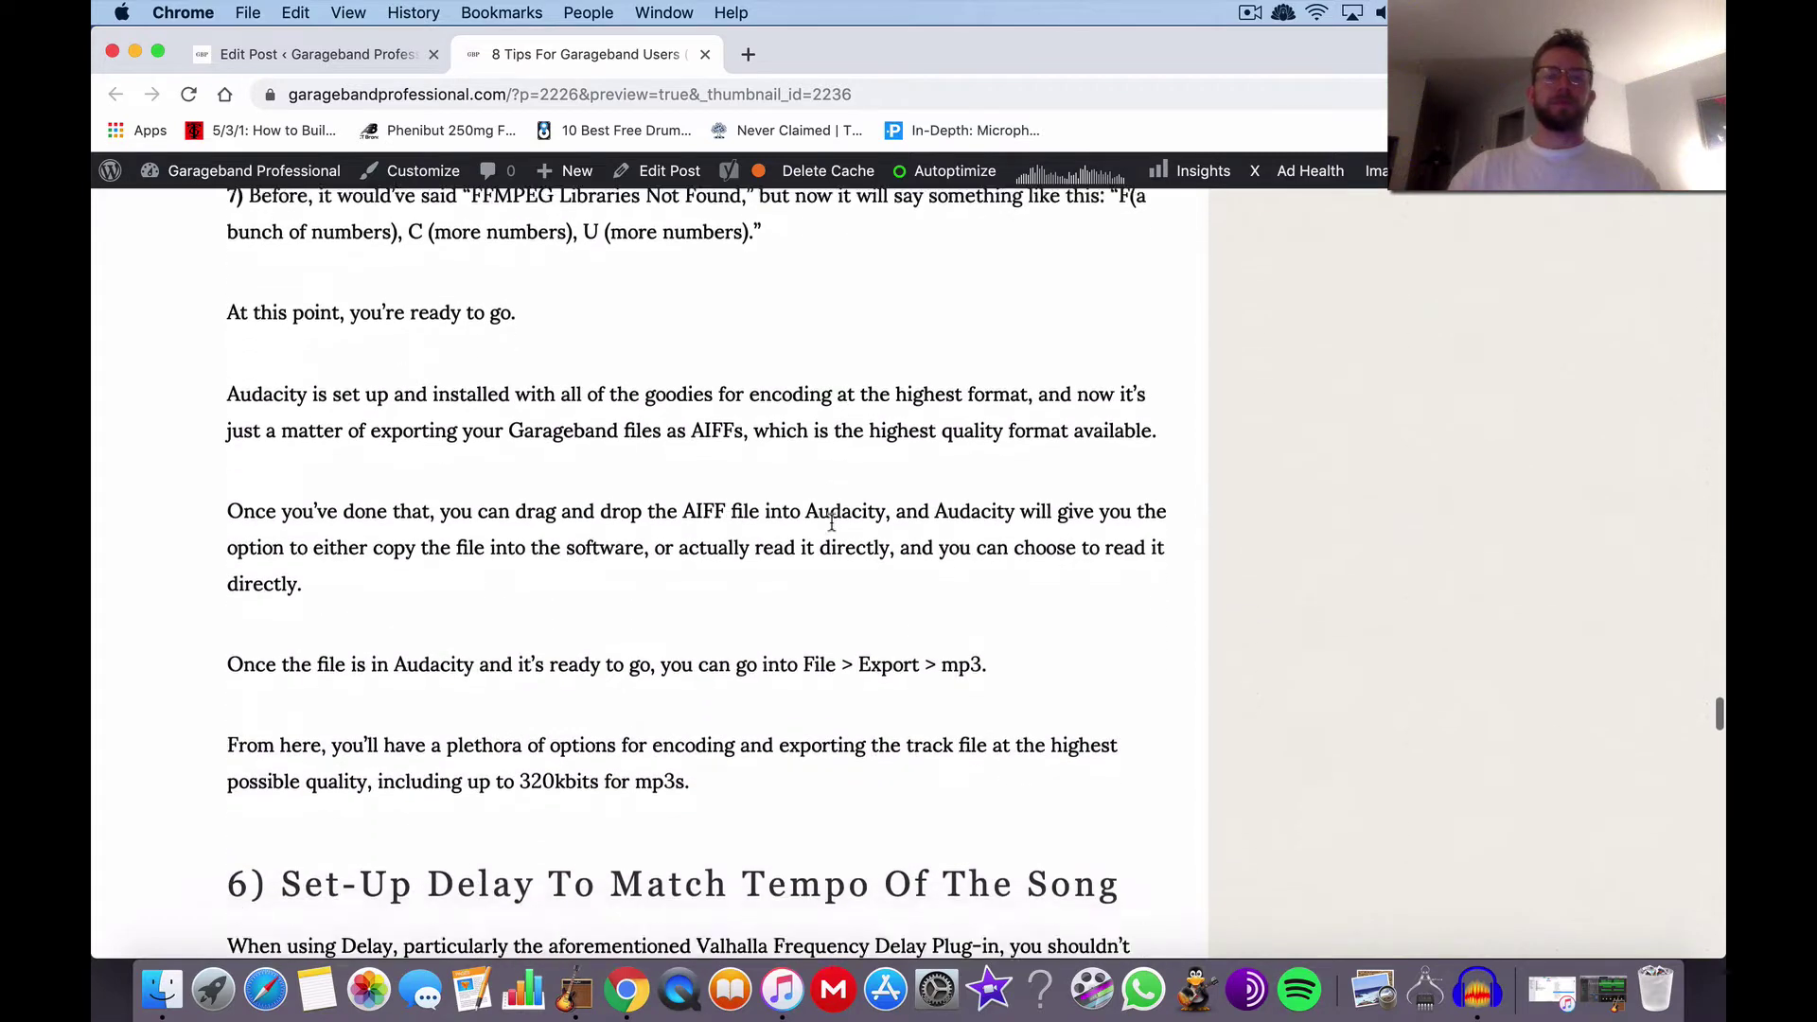
pyautogui.scroll(-8, 831, 521)
pyautogui.scroll(2, 831, 520)
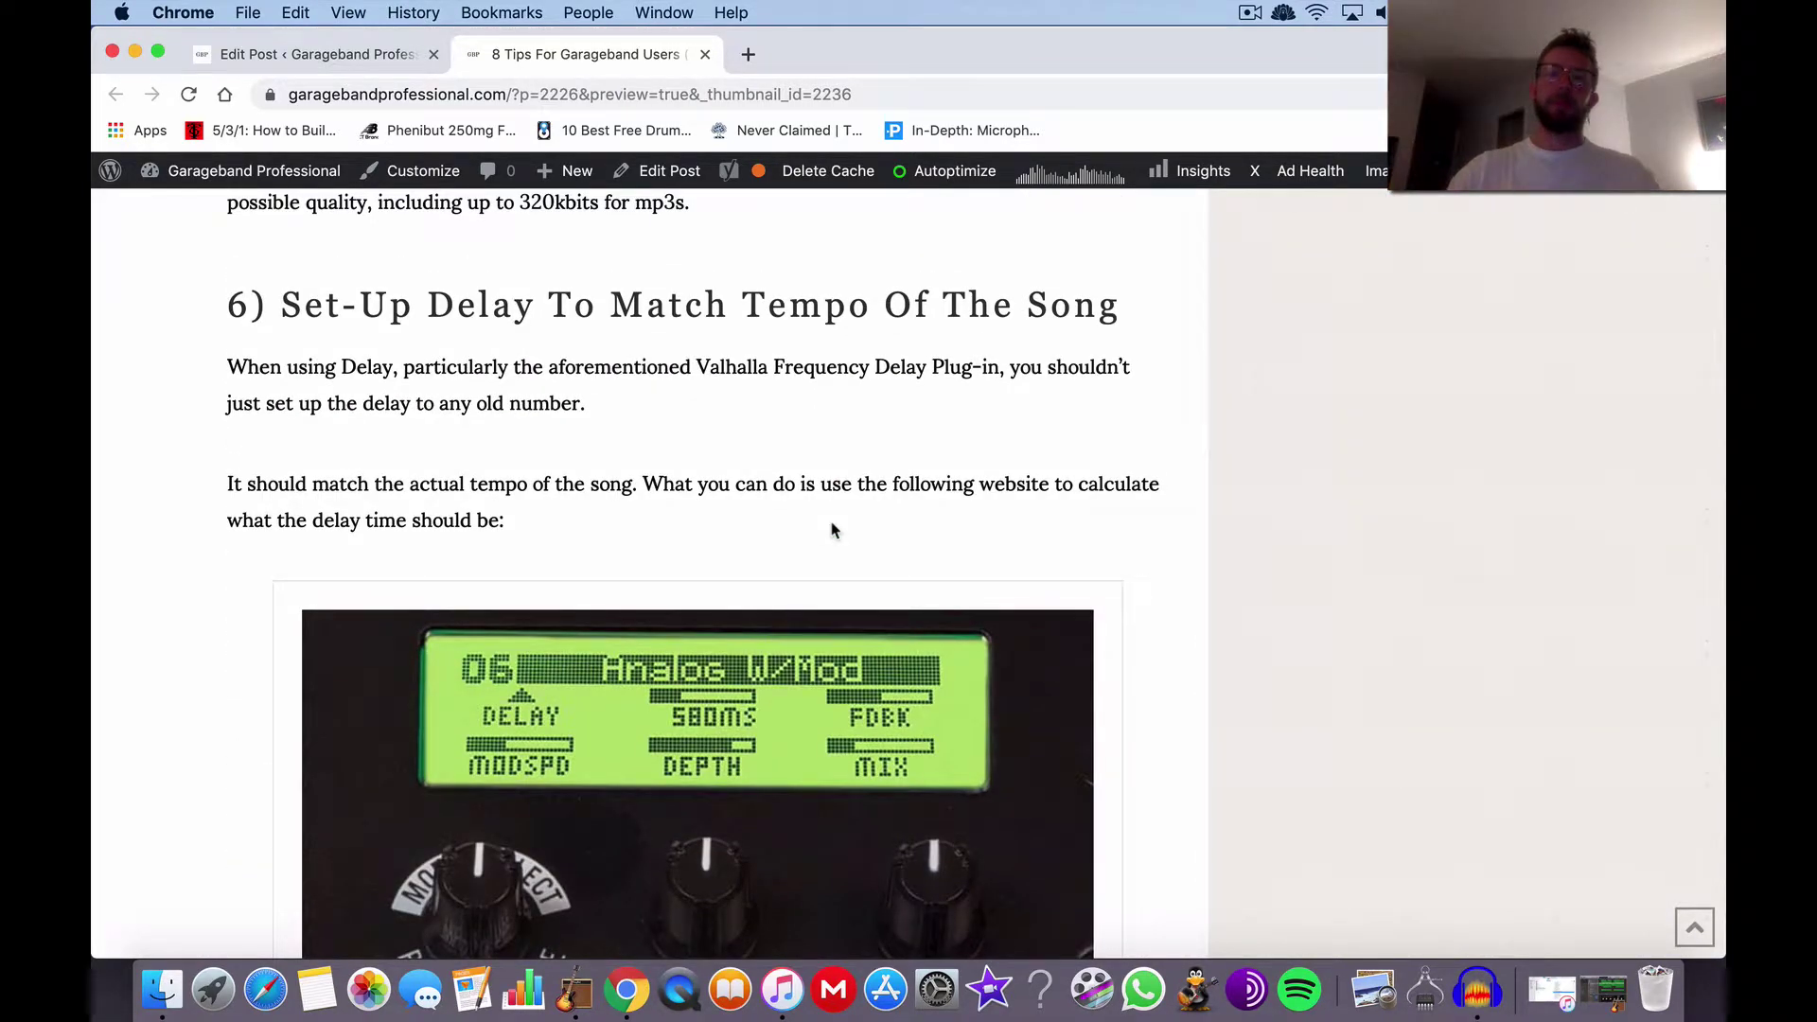
pyautogui.scroll(-13, 784, 391)
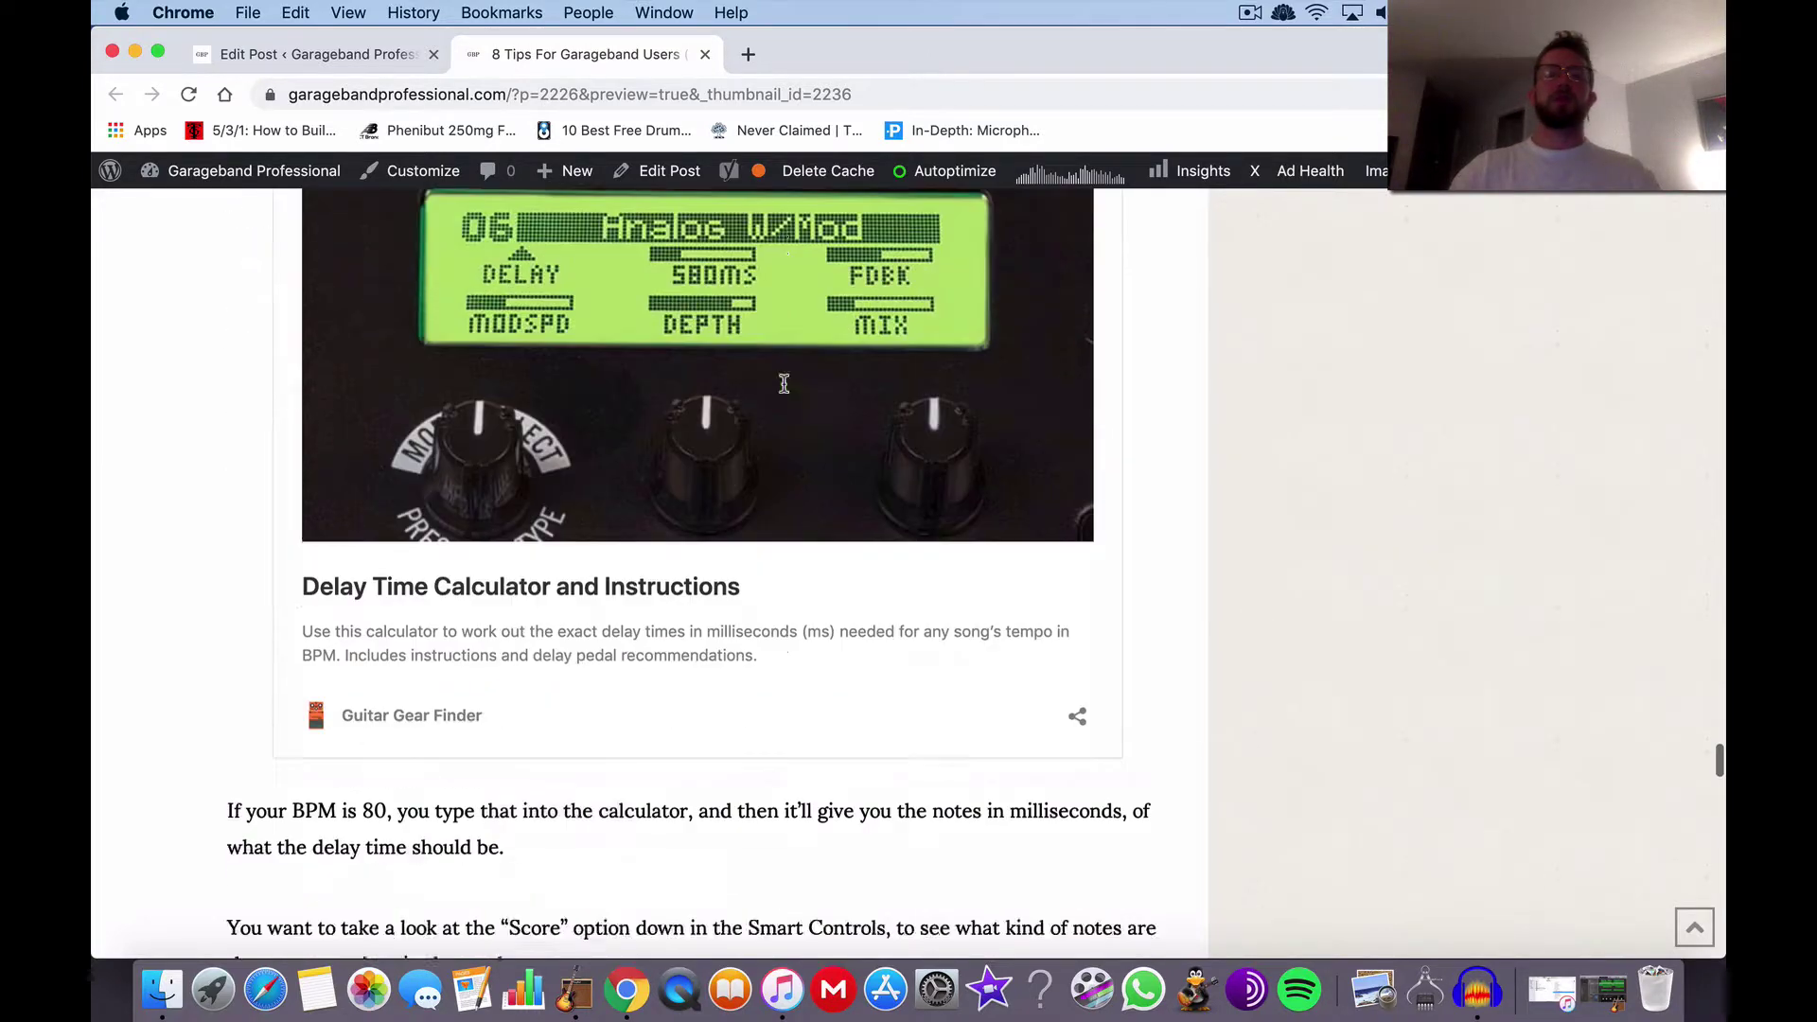
pyautogui.scroll(-2, 783, 390)
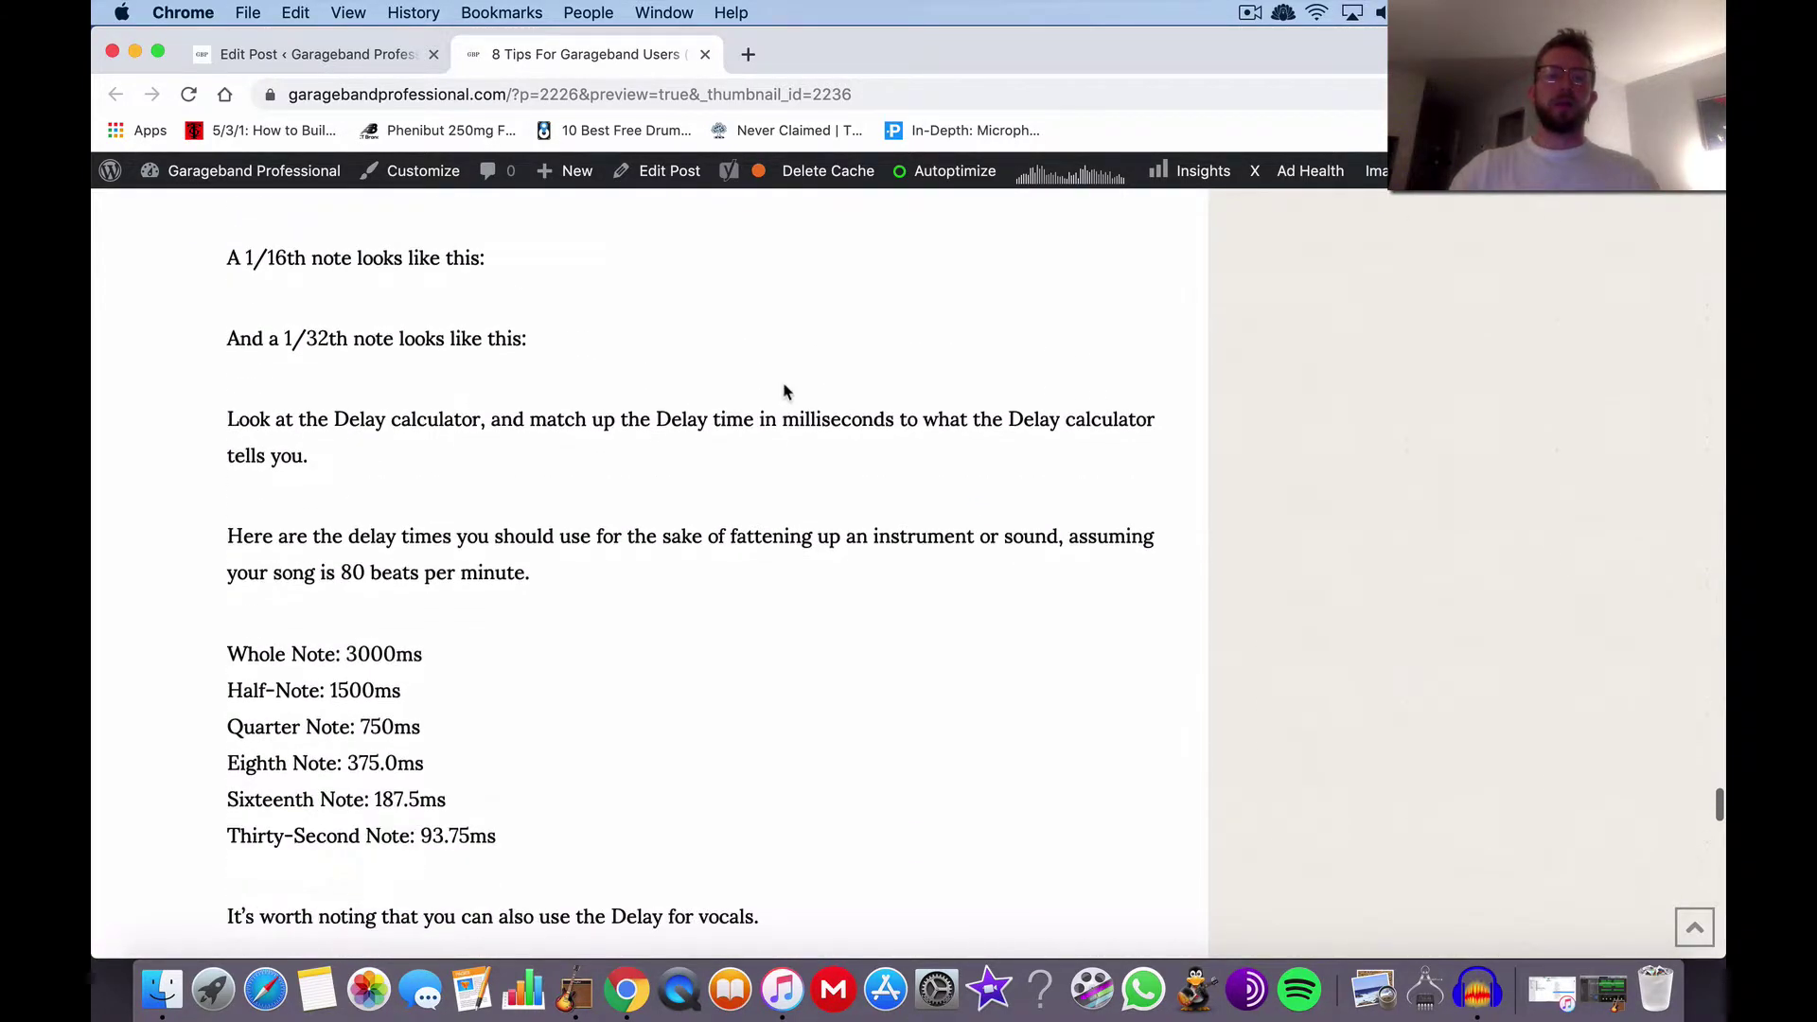
pyautogui.scroll(6, 784, 391)
pyautogui.scroll(3, 784, 386)
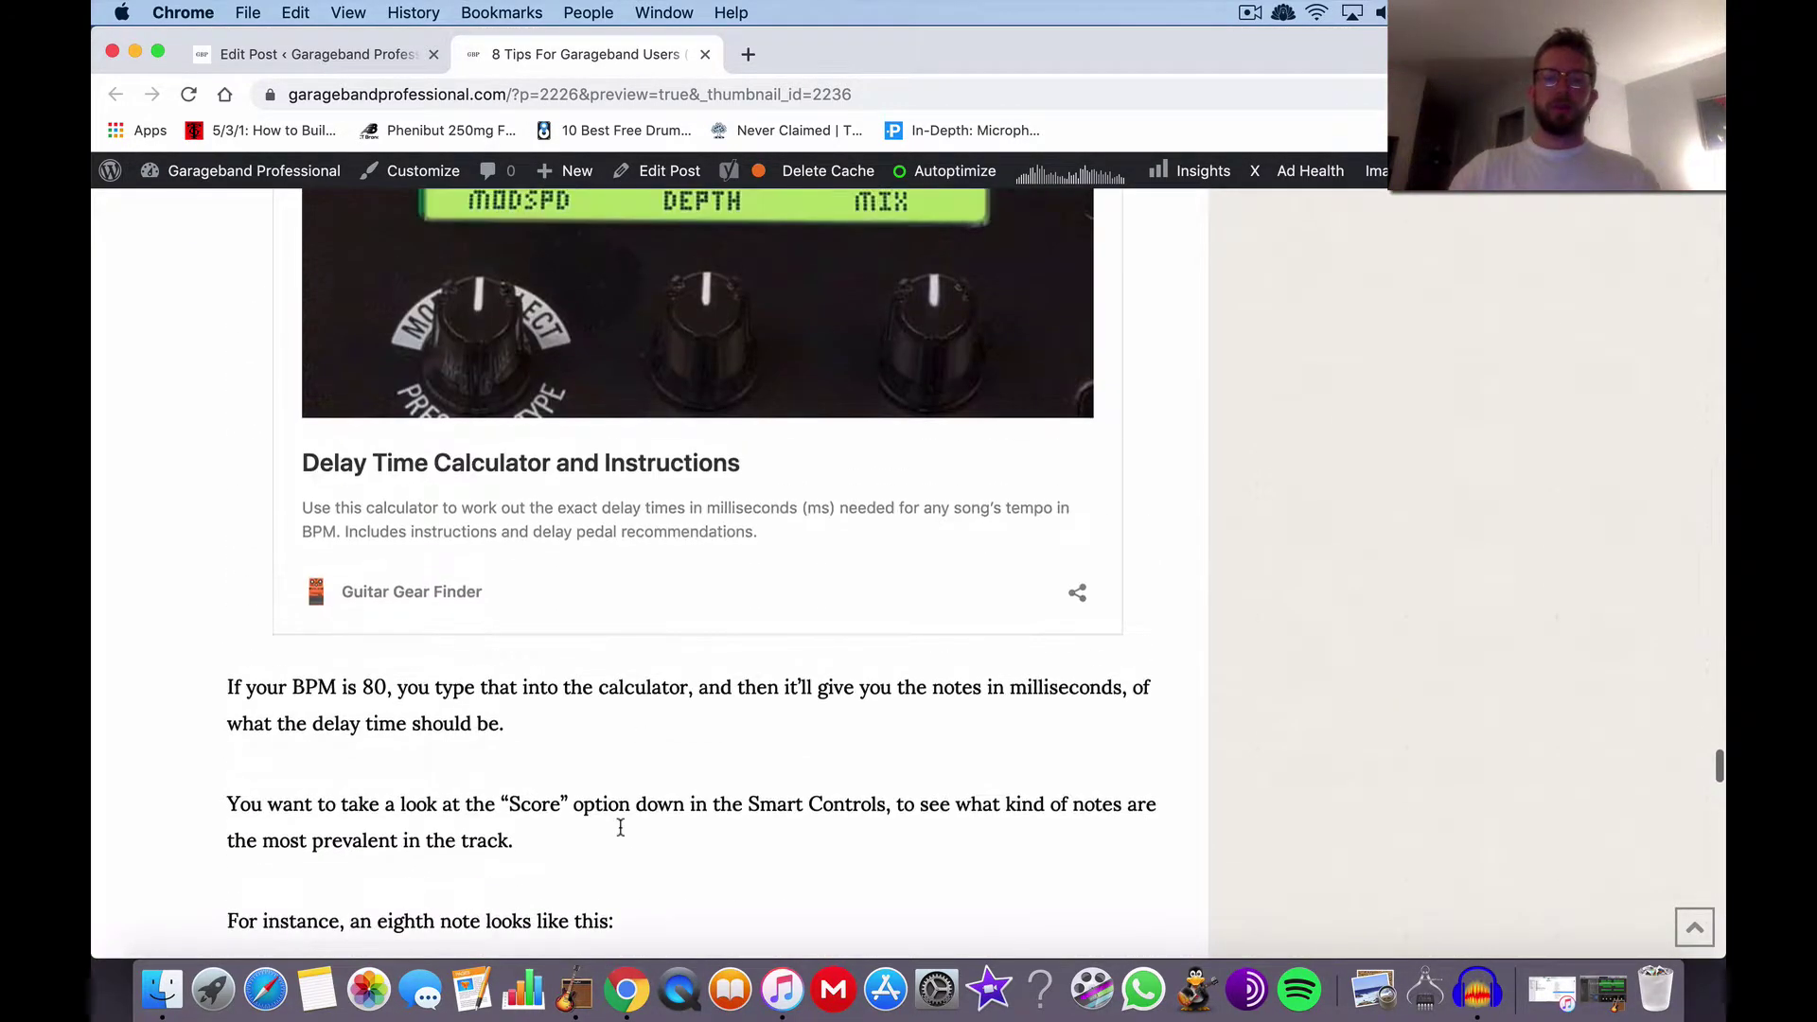
# Check the song's tempo in GarageBand and open the article's Delay Time Calculator page in a new browser tab
pyautogui.click(574, 989)
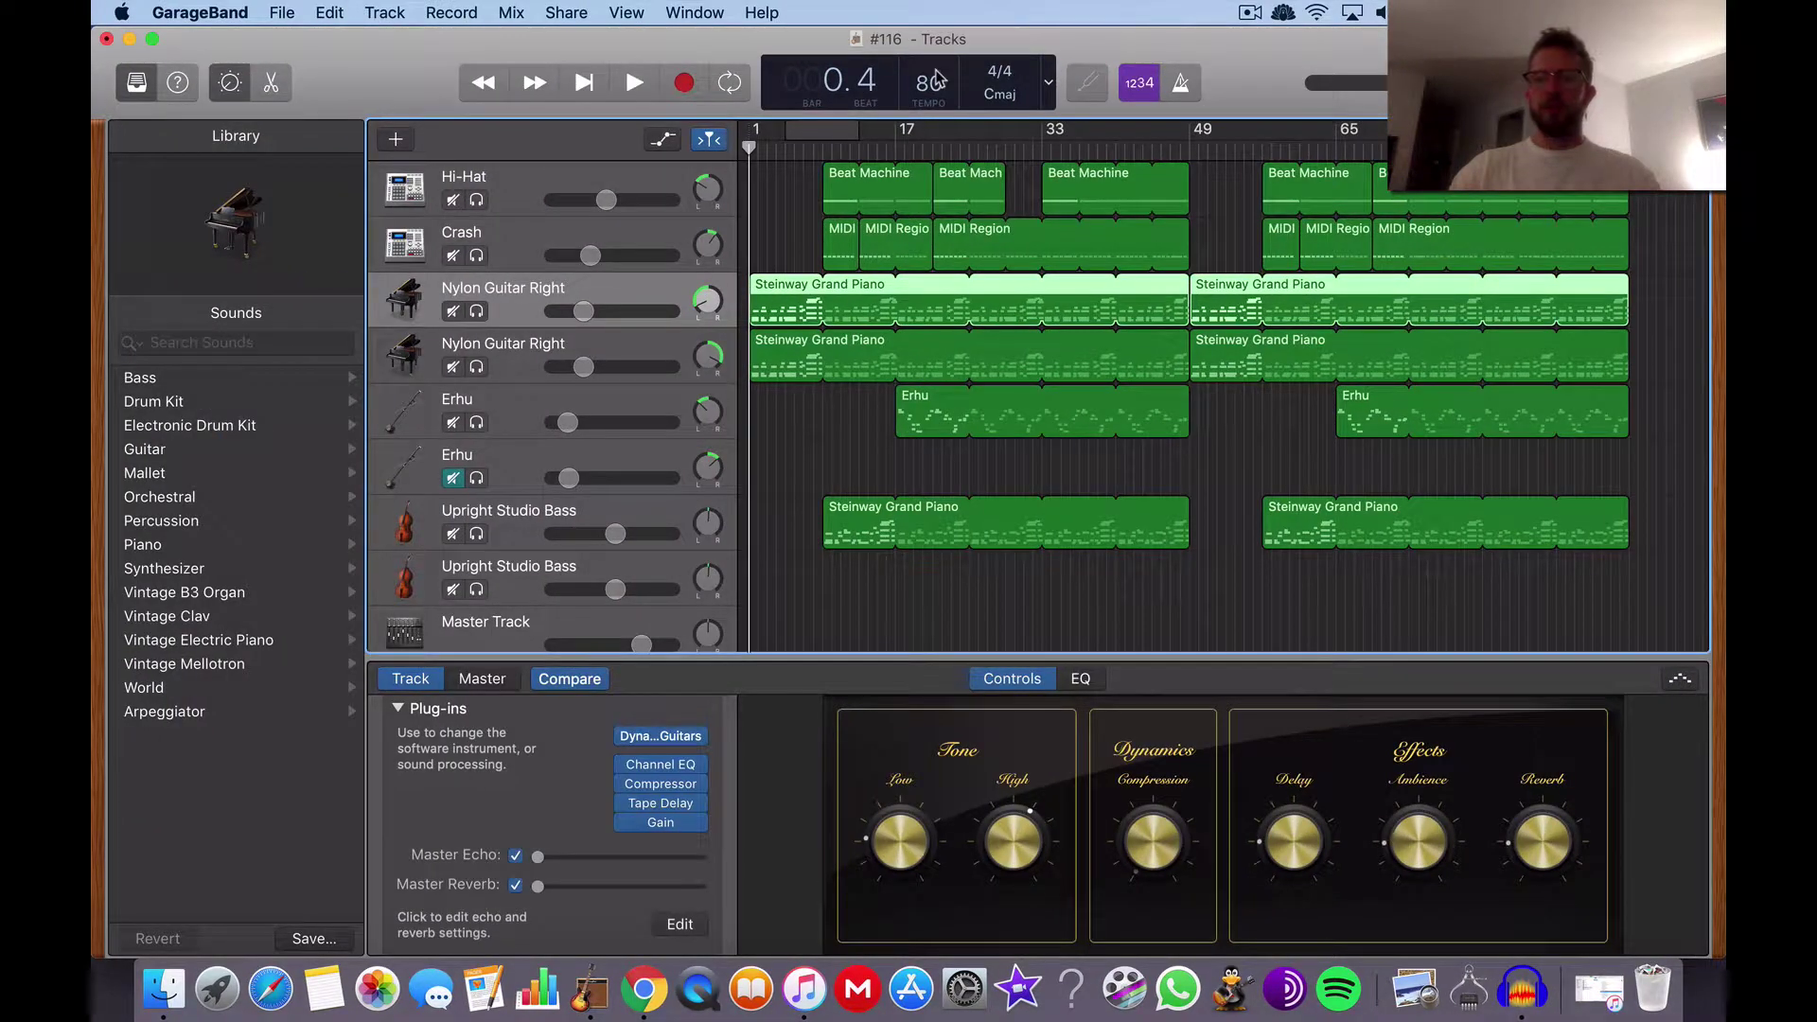
pyautogui.click(128, 38)
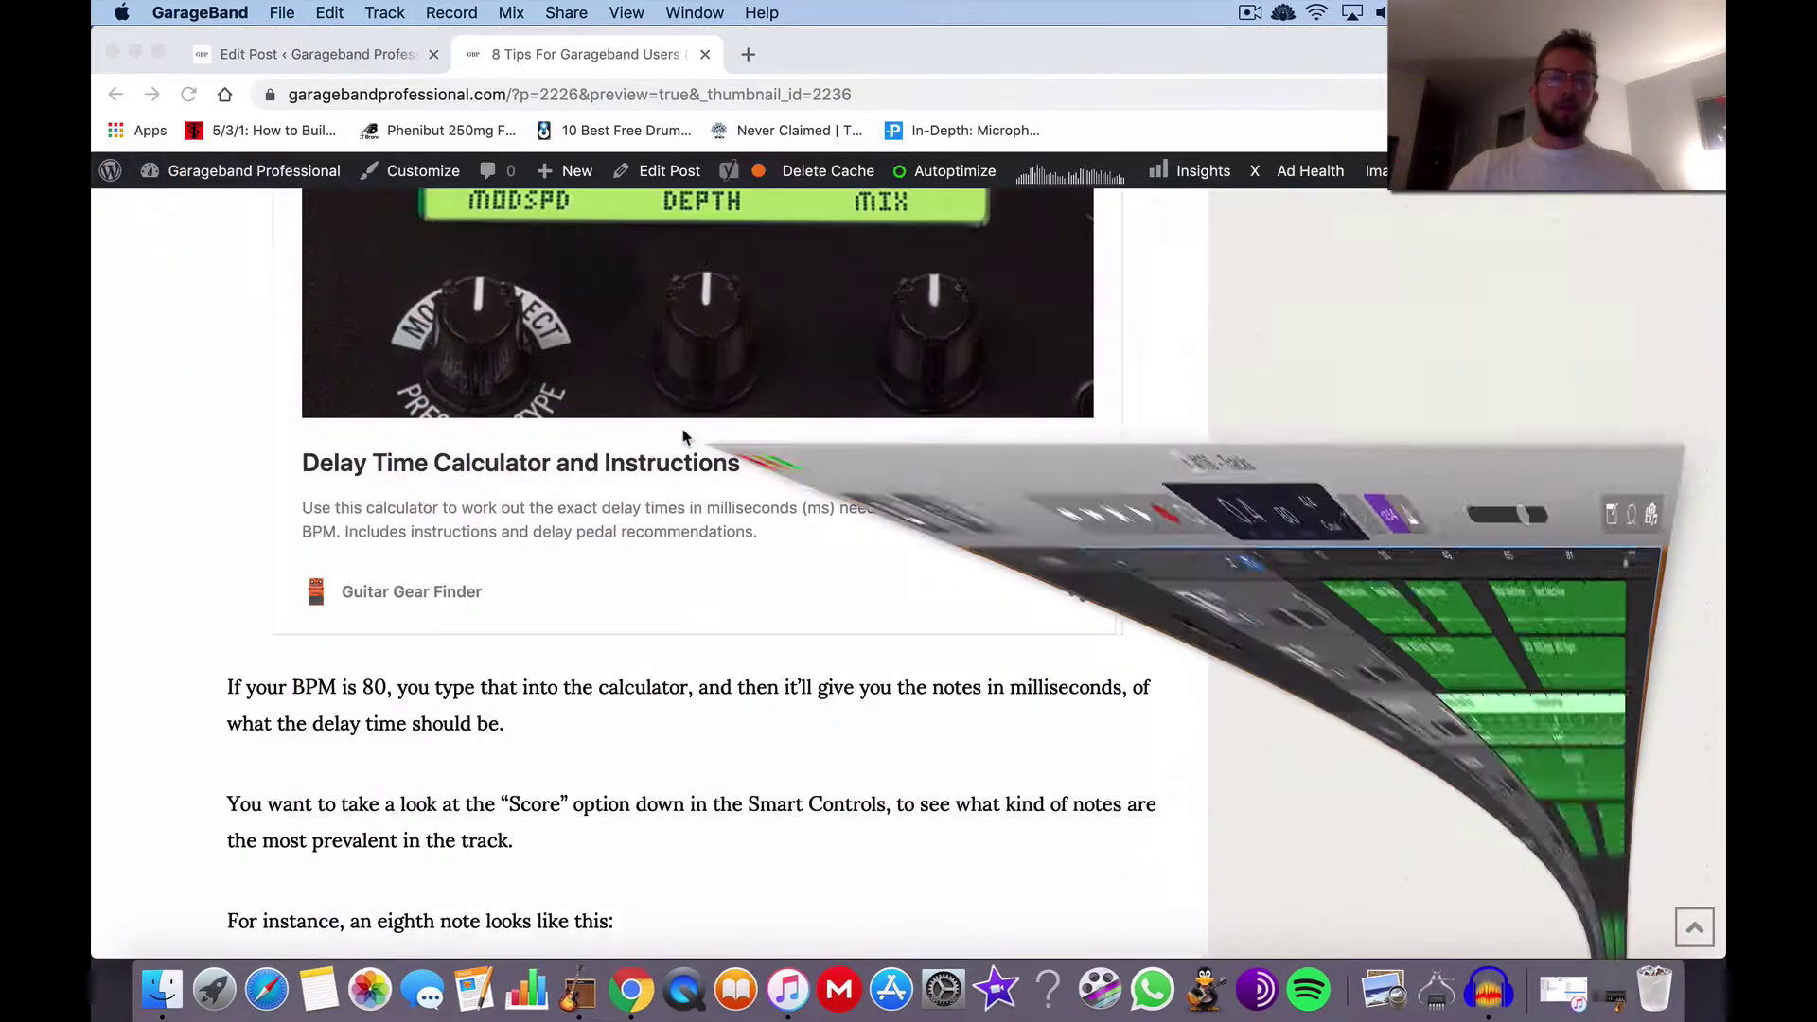
pyautogui.click(194, 653)
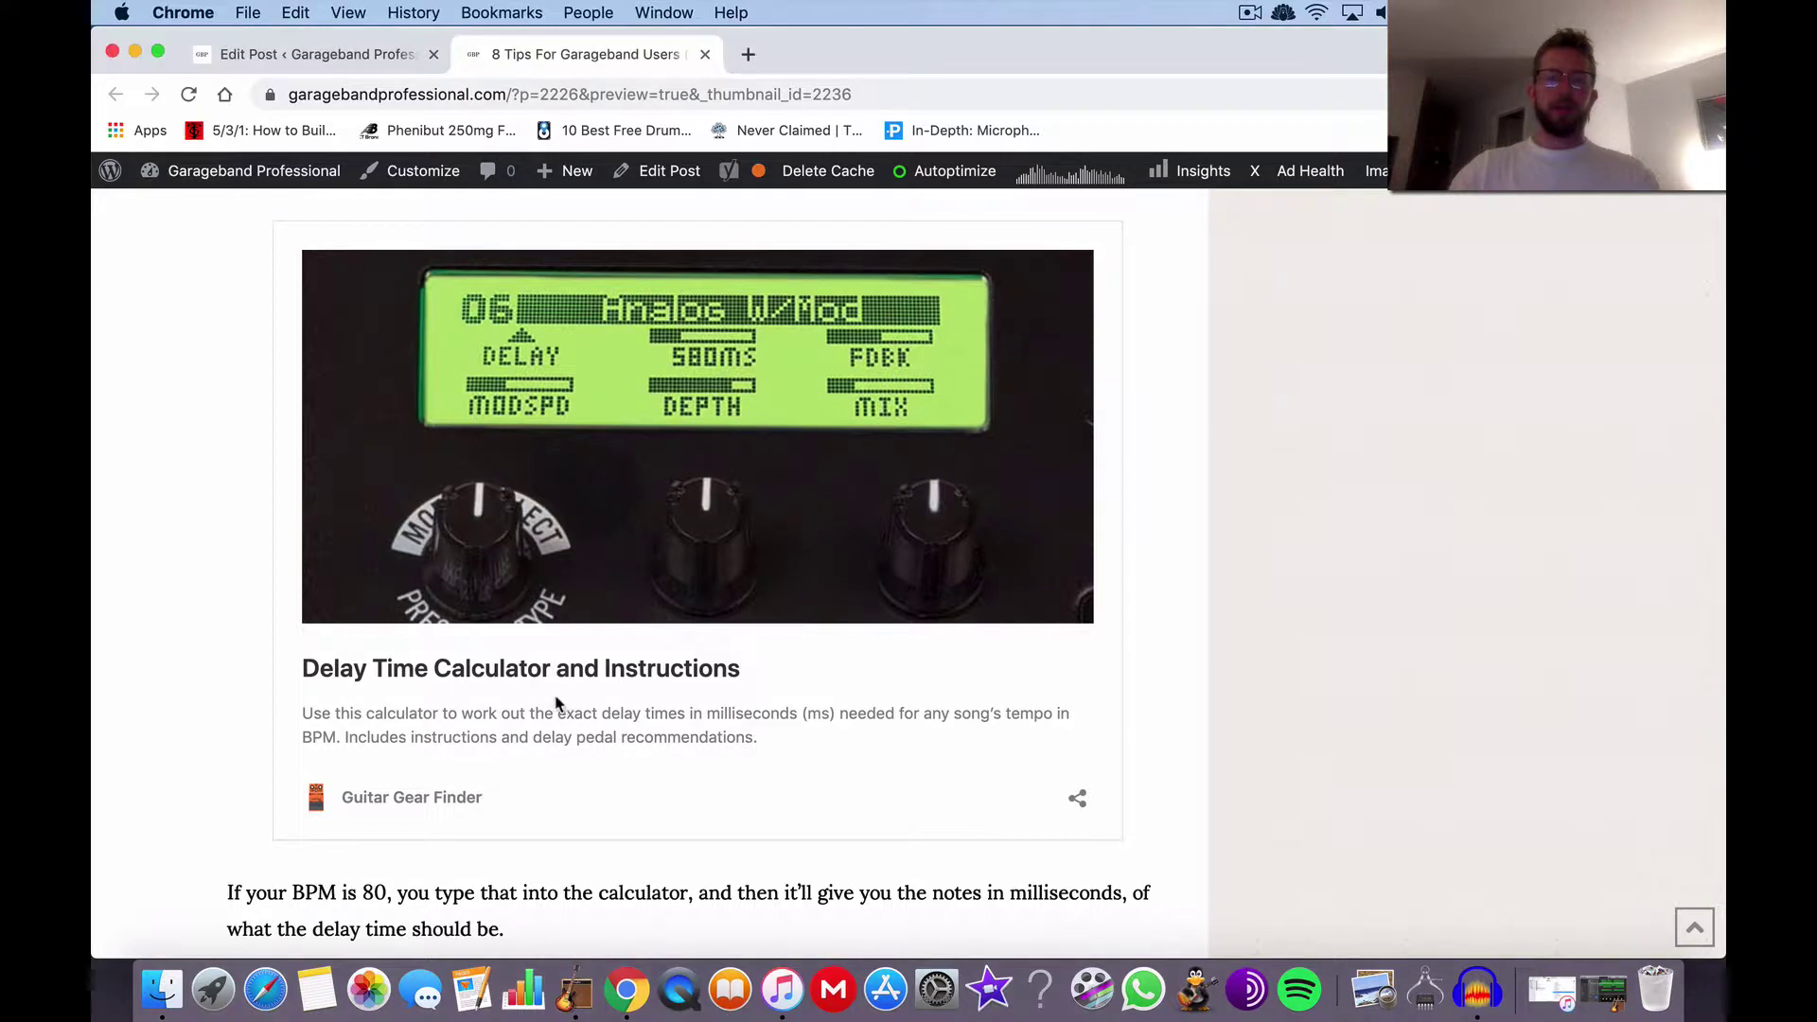
pyautogui.rightClick(551, 663)
pyautogui.click(621, 668)
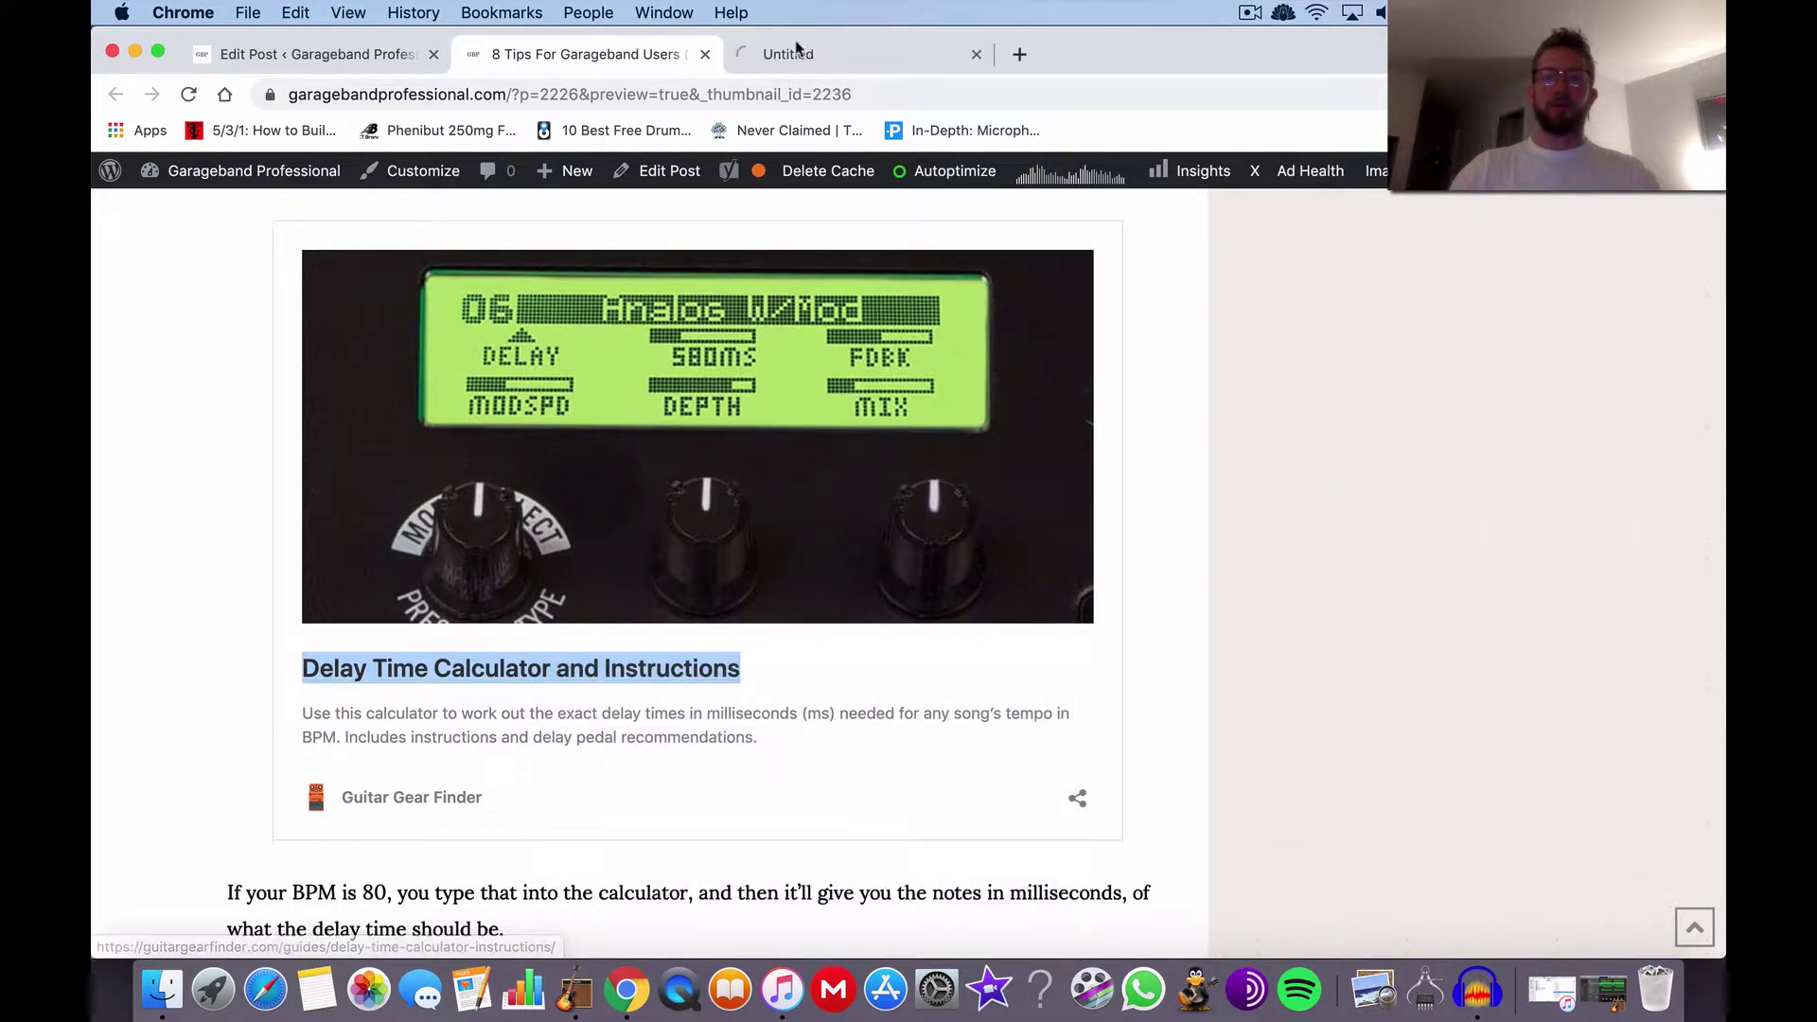
pyautogui.click(809, 51)
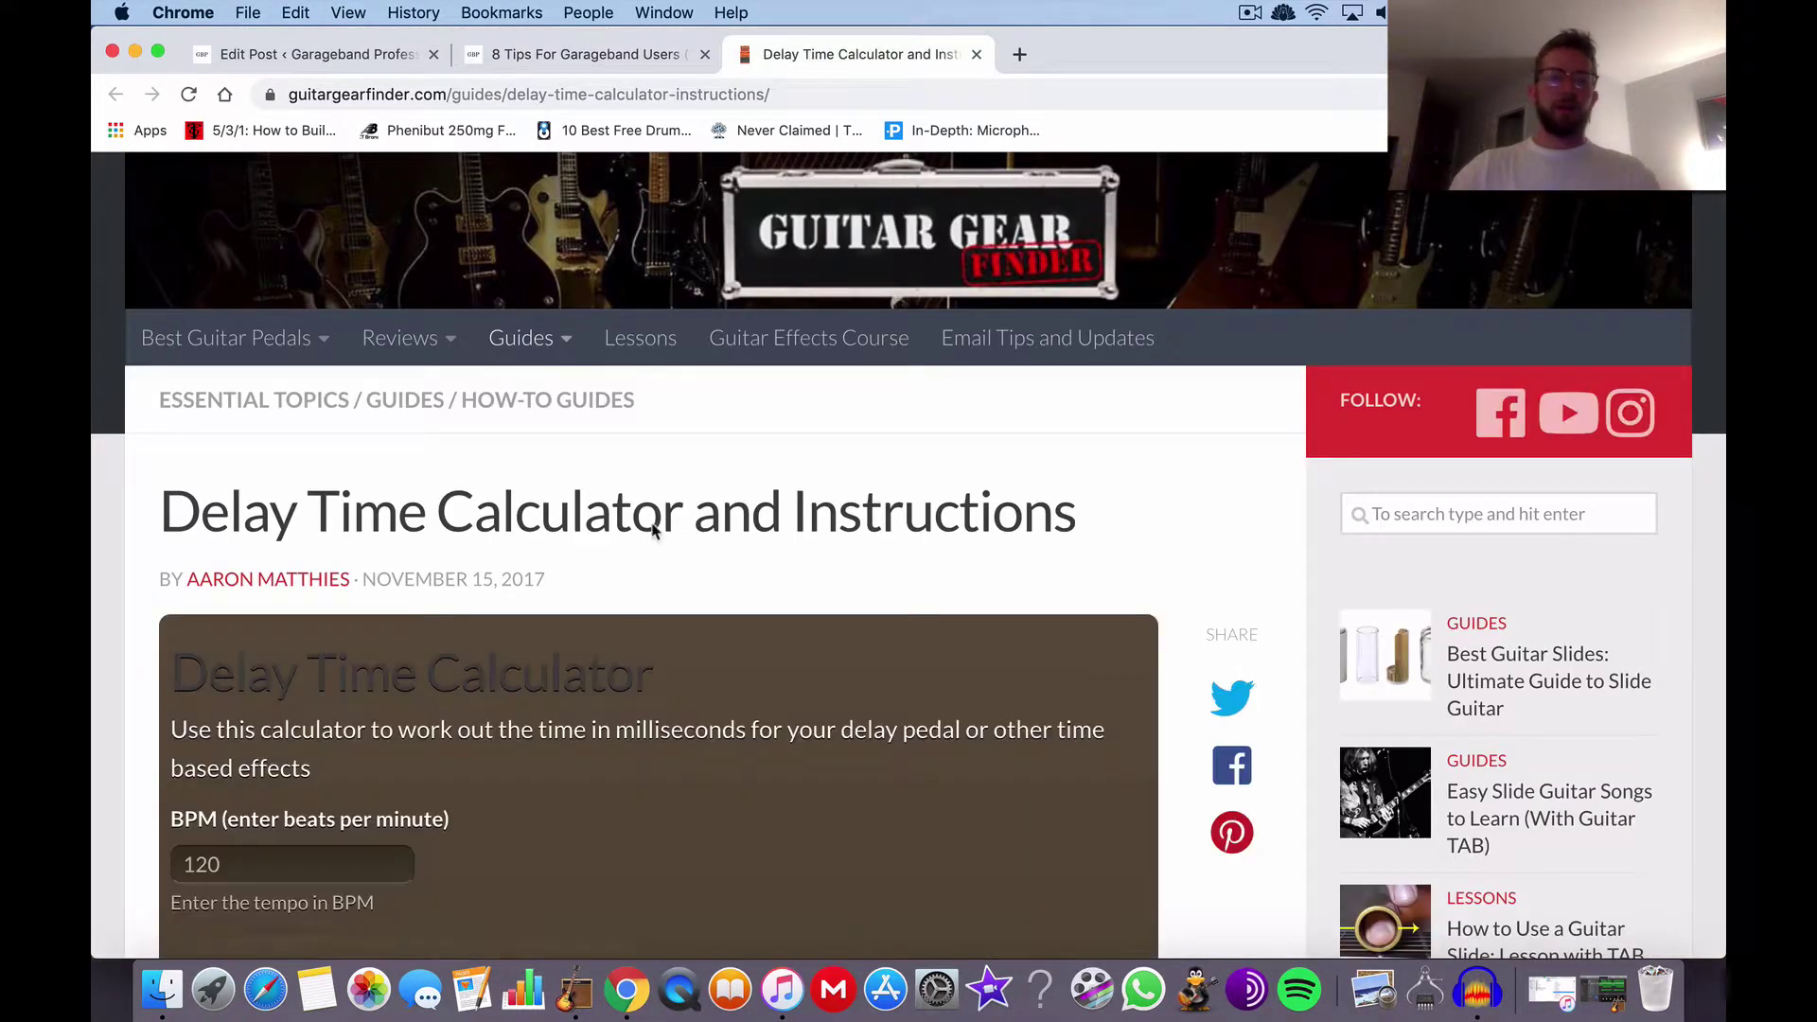
# Set the delay calculator's tempo to 80 BPM and view the delay times for the normal notes
pyautogui.scroll(-4, 629, 649)
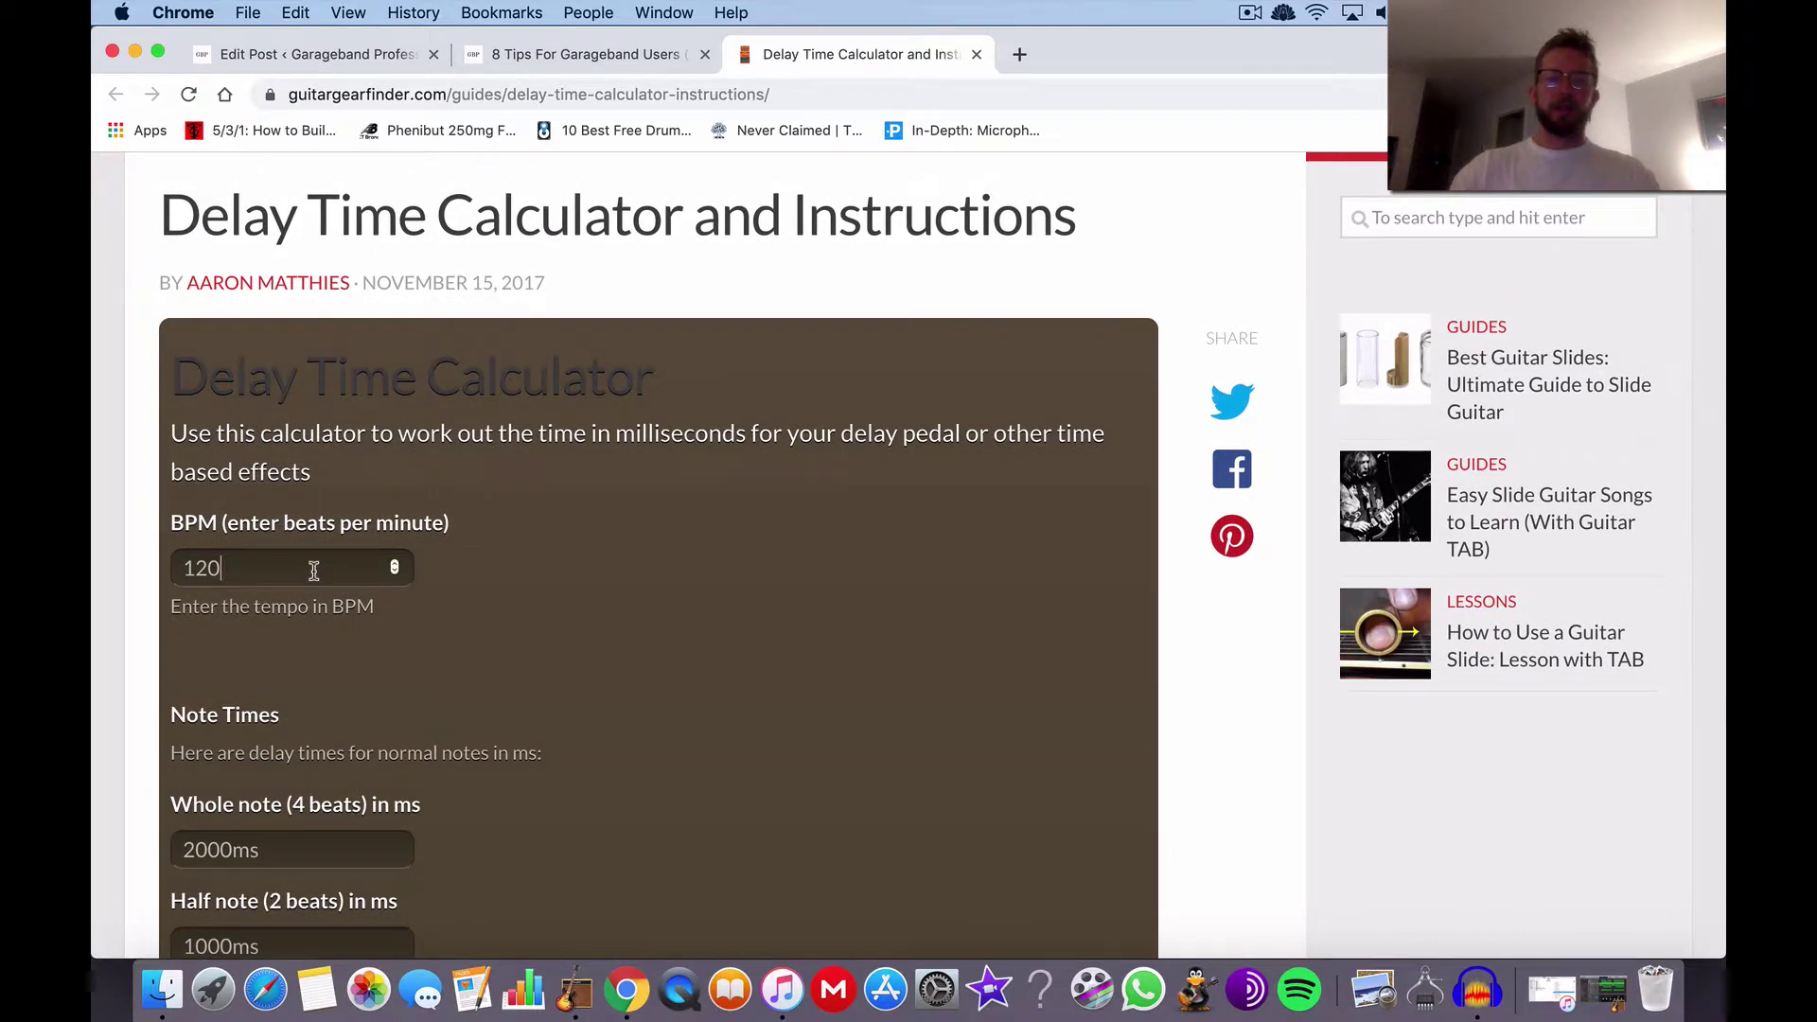
pyautogui.press('BackSpace')
pyautogui.press('BackSpace')
pyautogui.write('80')
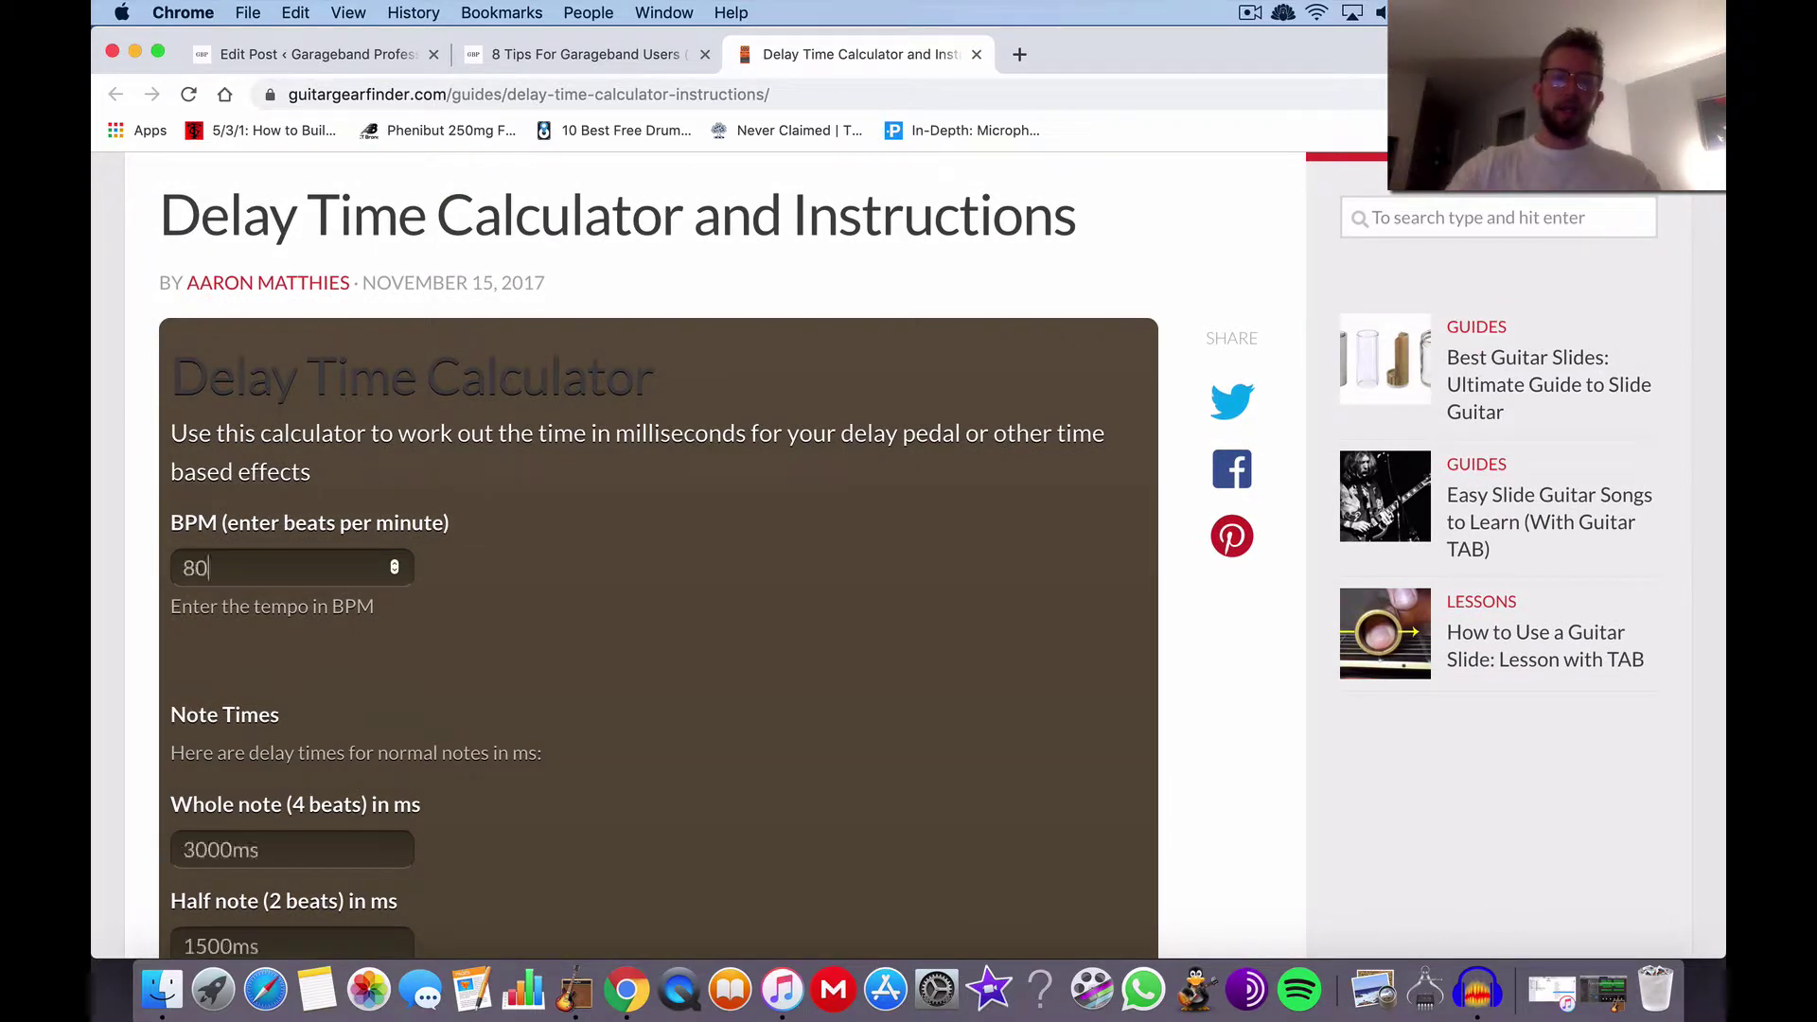
pyautogui.scroll(-6, 284, 568)
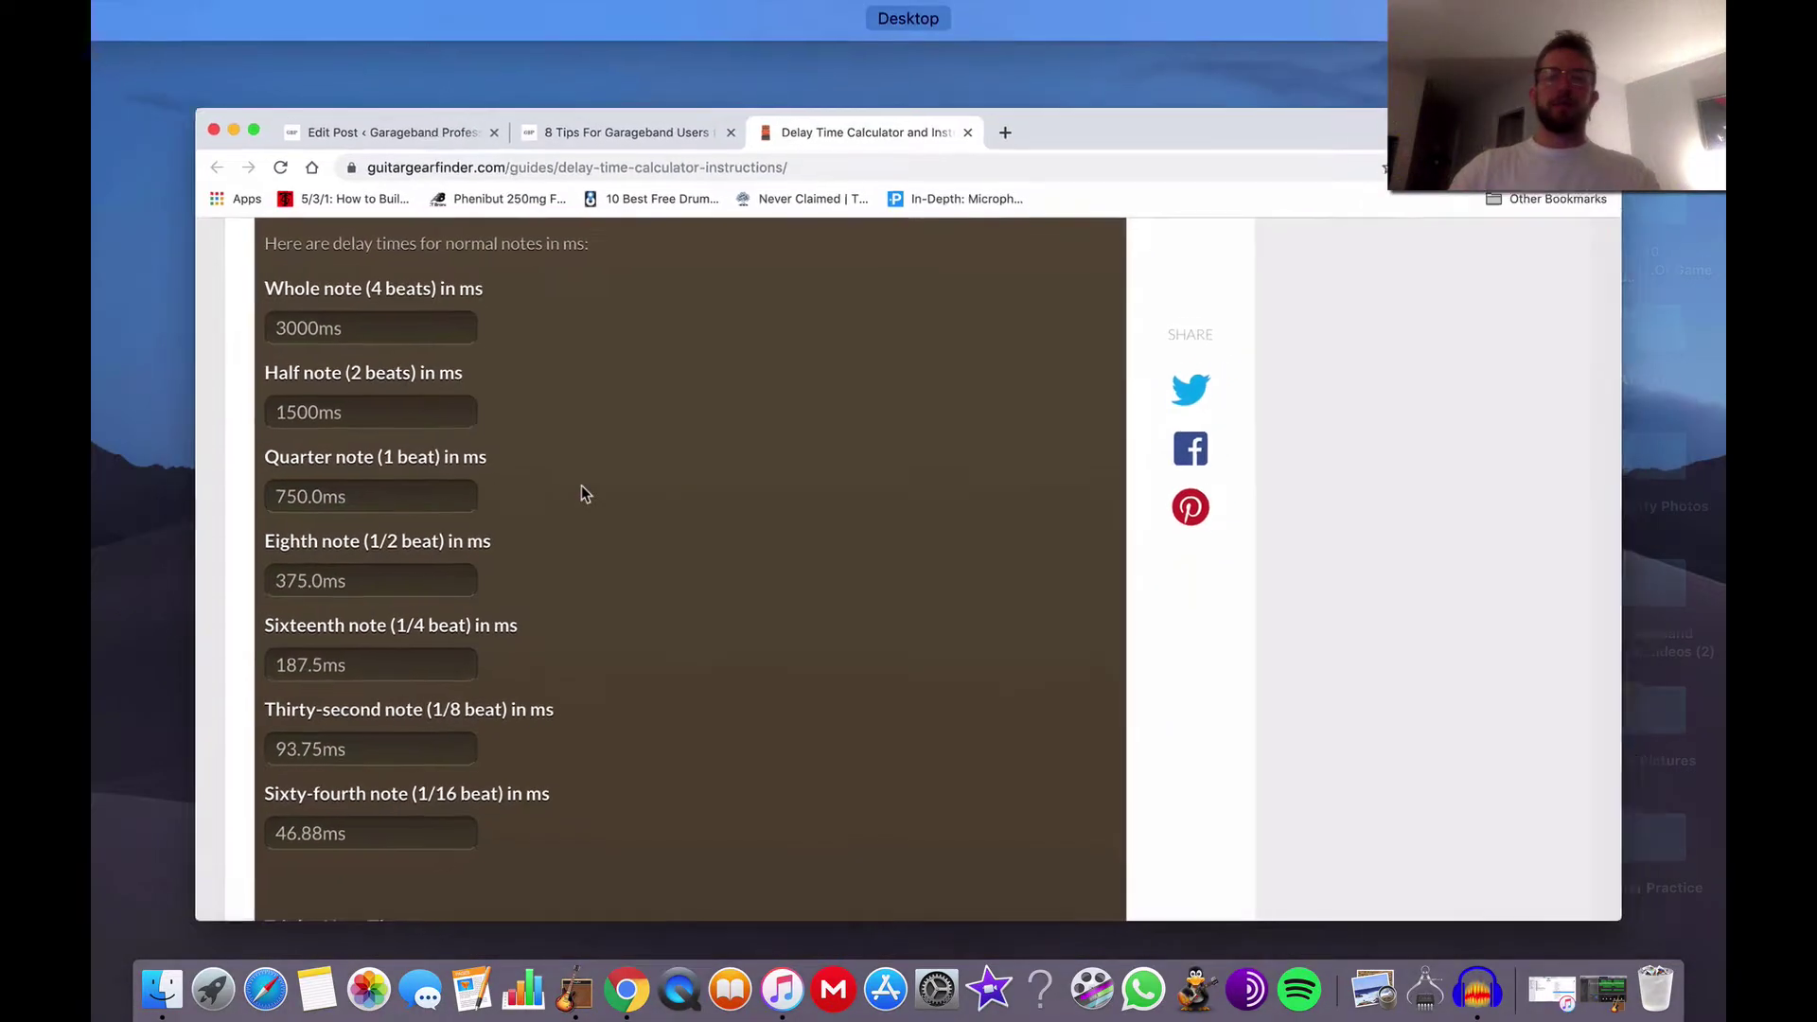
# Switch to GarageBand and open the first region of the upper Erhu track in the Piano Roll editor
pyautogui.click(580, 989)
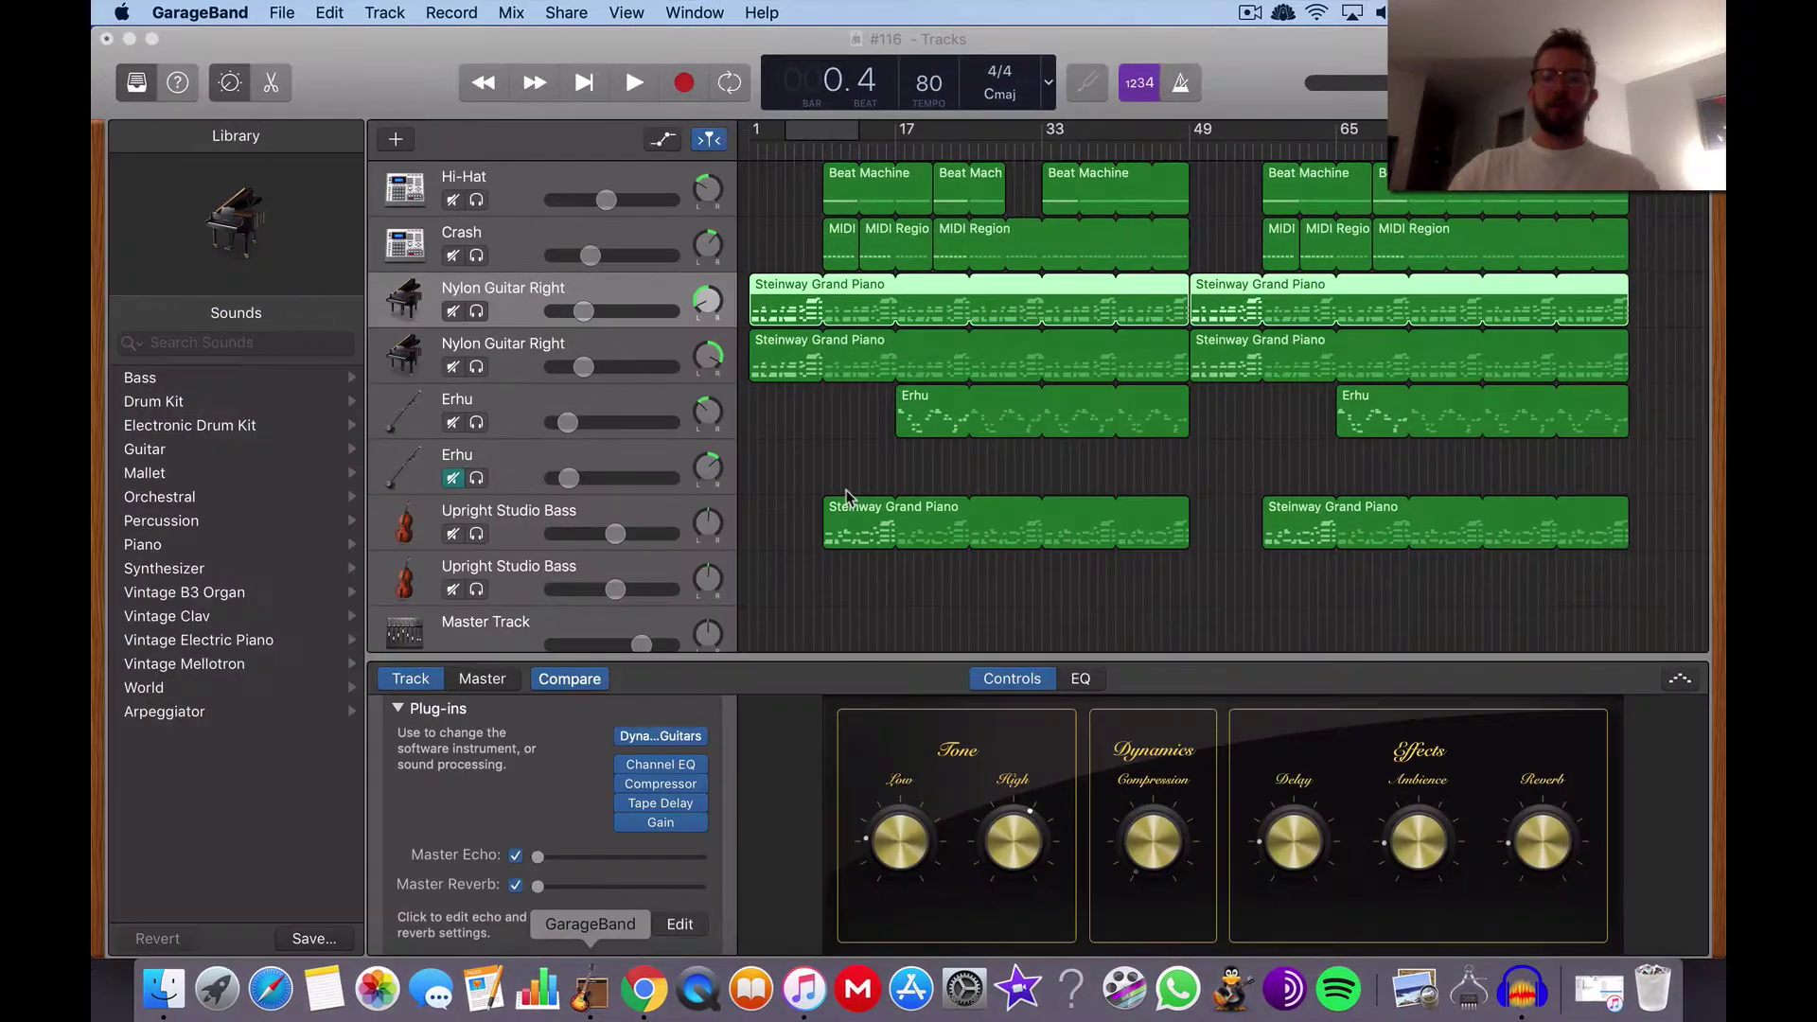
pyautogui.click(925, 421)
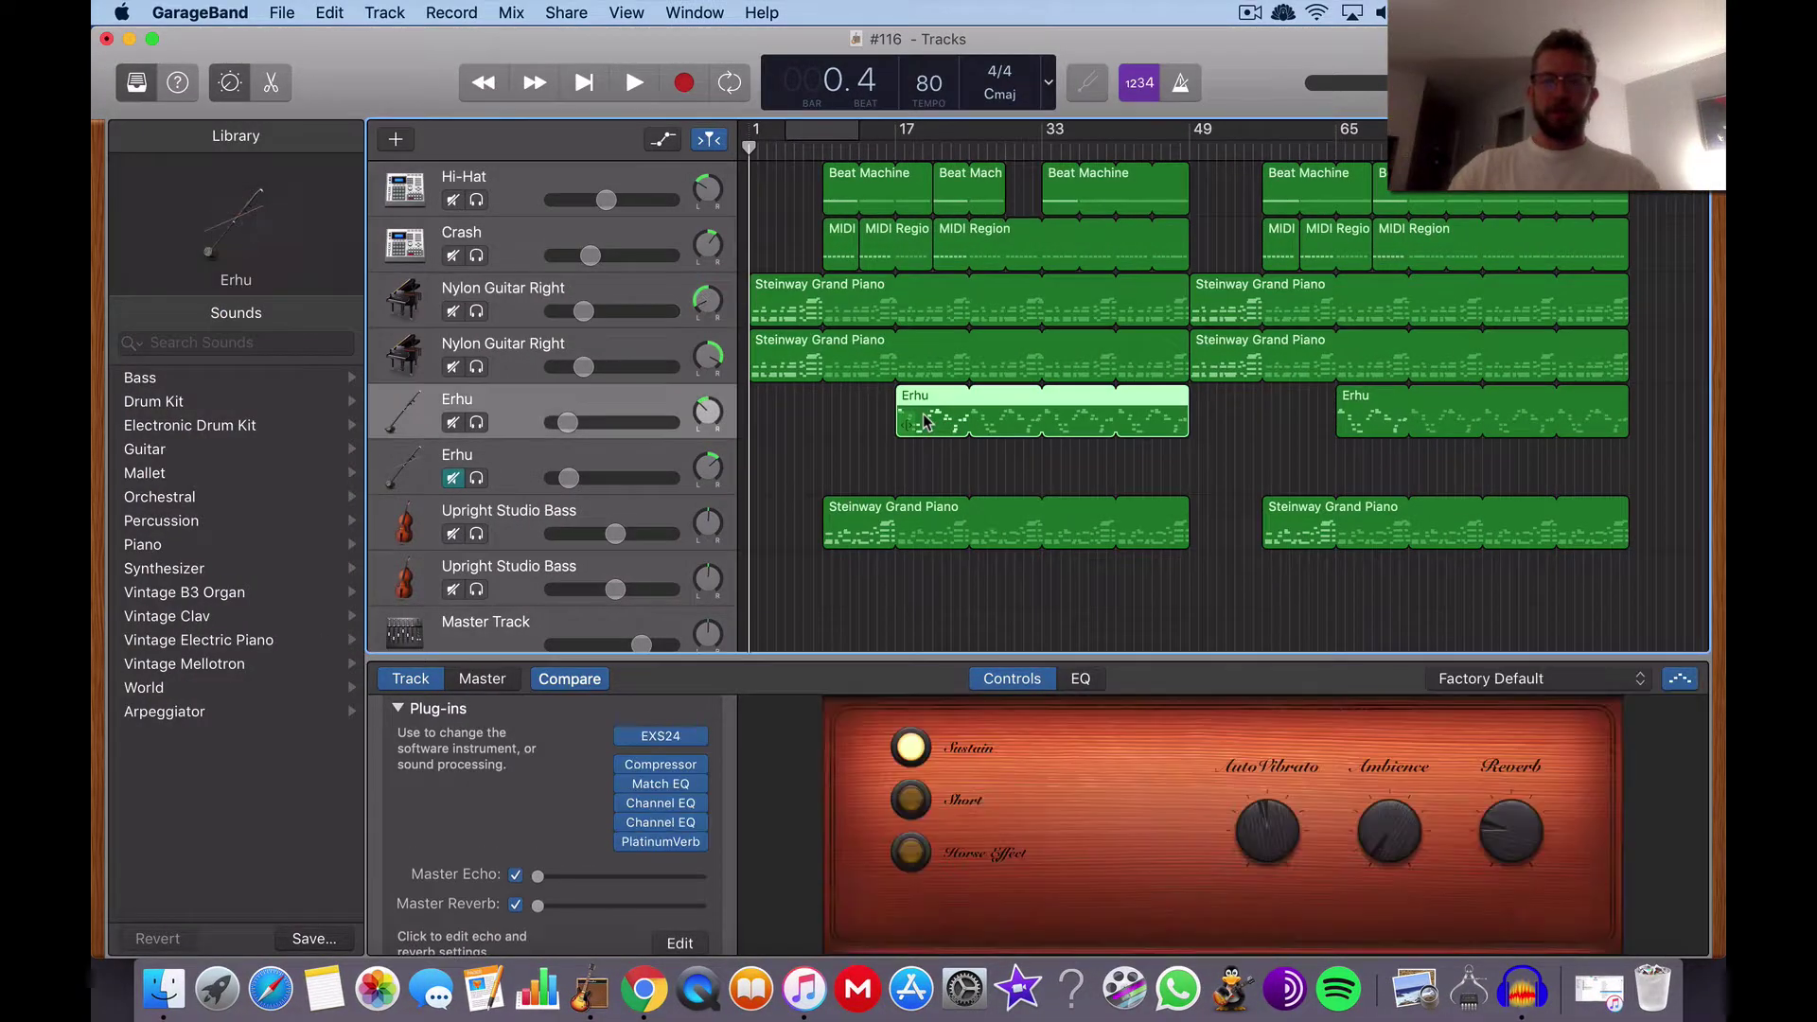
pyautogui.doubleClick(925, 420)
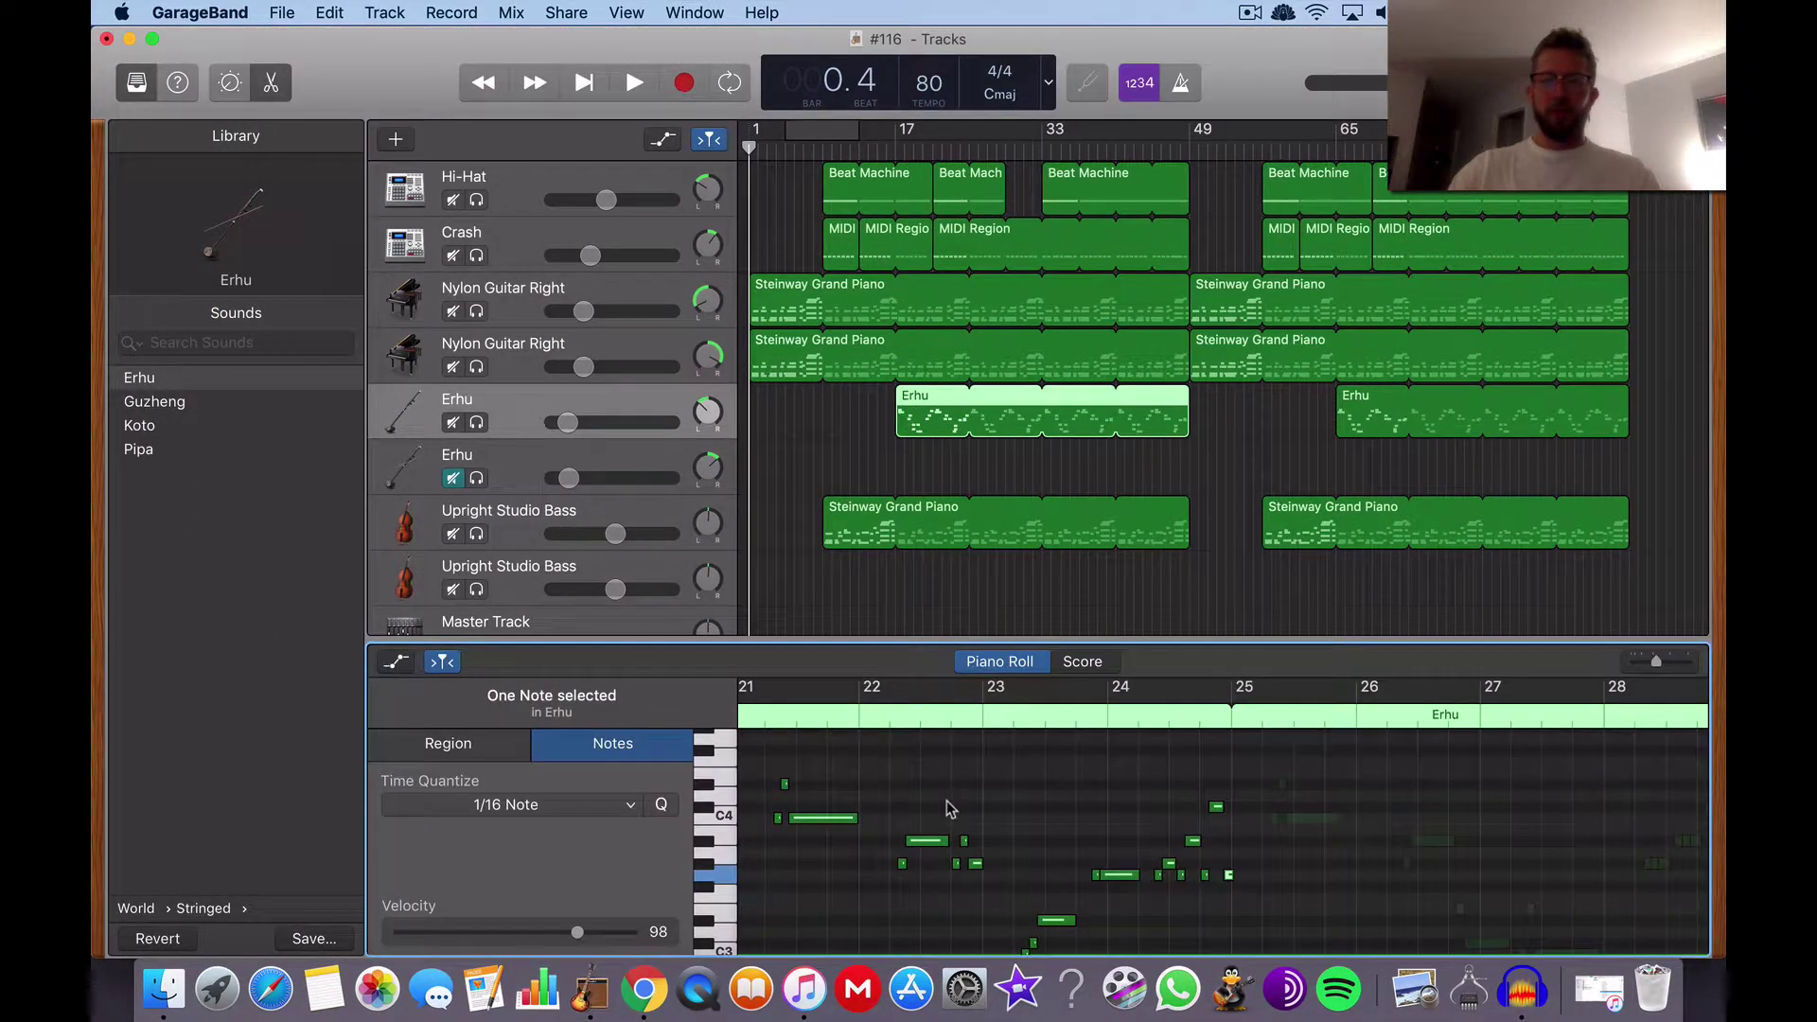
# View the Erhu region in the Score editor and compare its notes with the sixteenth-note delay time in Chrome's calculator, returning to GarageBand
pyautogui.click(1082, 661)
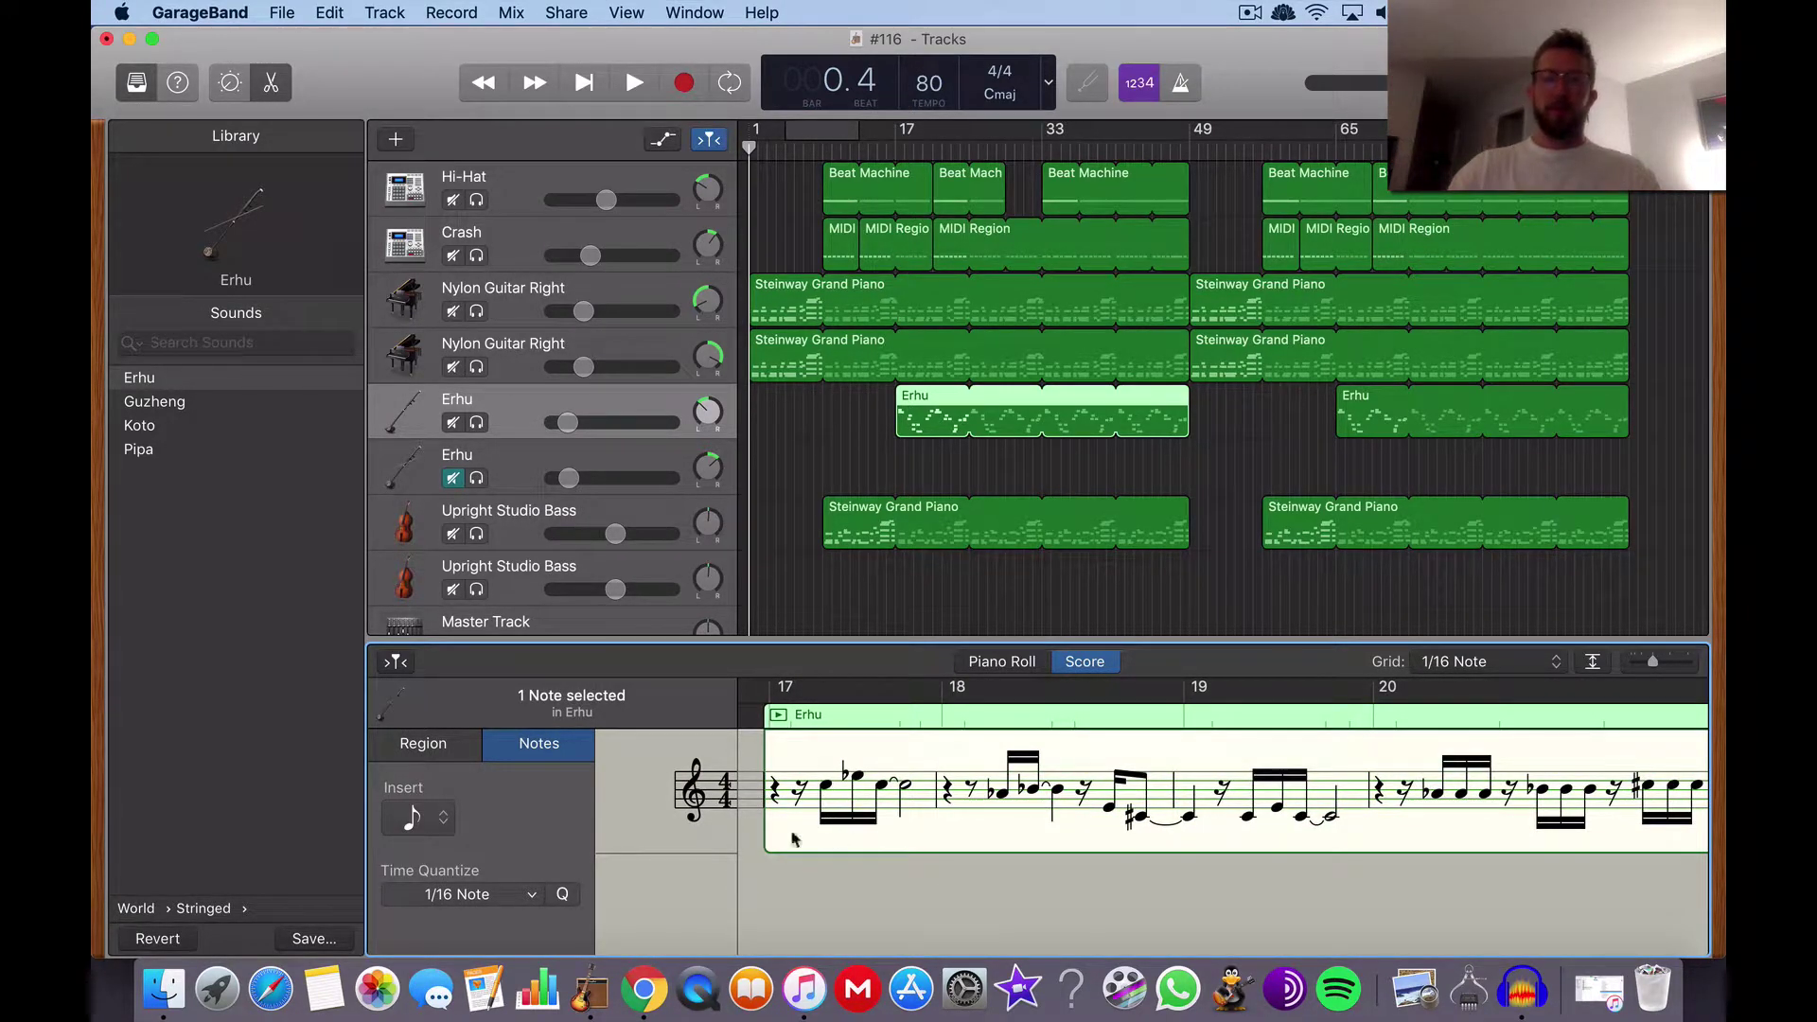
pyautogui.hotkey('ctrl', 'Up')
pyautogui.click(710, 406)
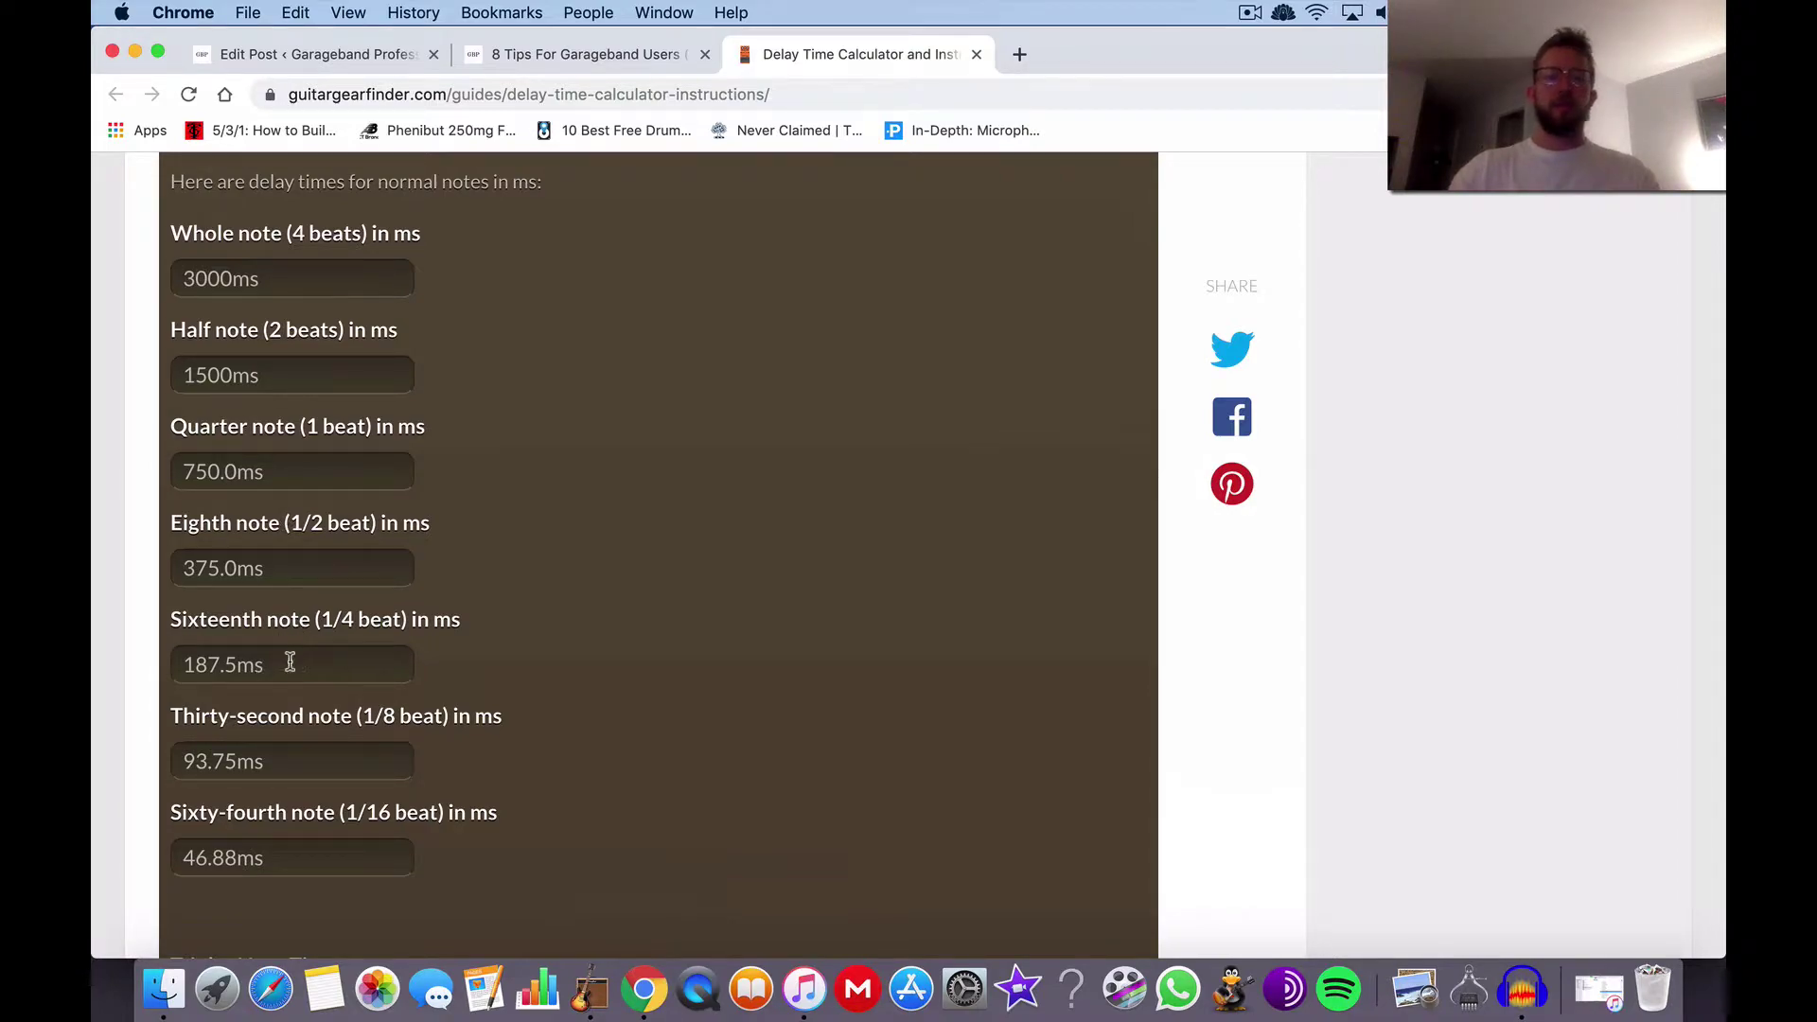
pyautogui.hotkey('ctrl', 'Up')
pyautogui.click(277, 627)
pyautogui.hotkey('ctrl', 'Up')
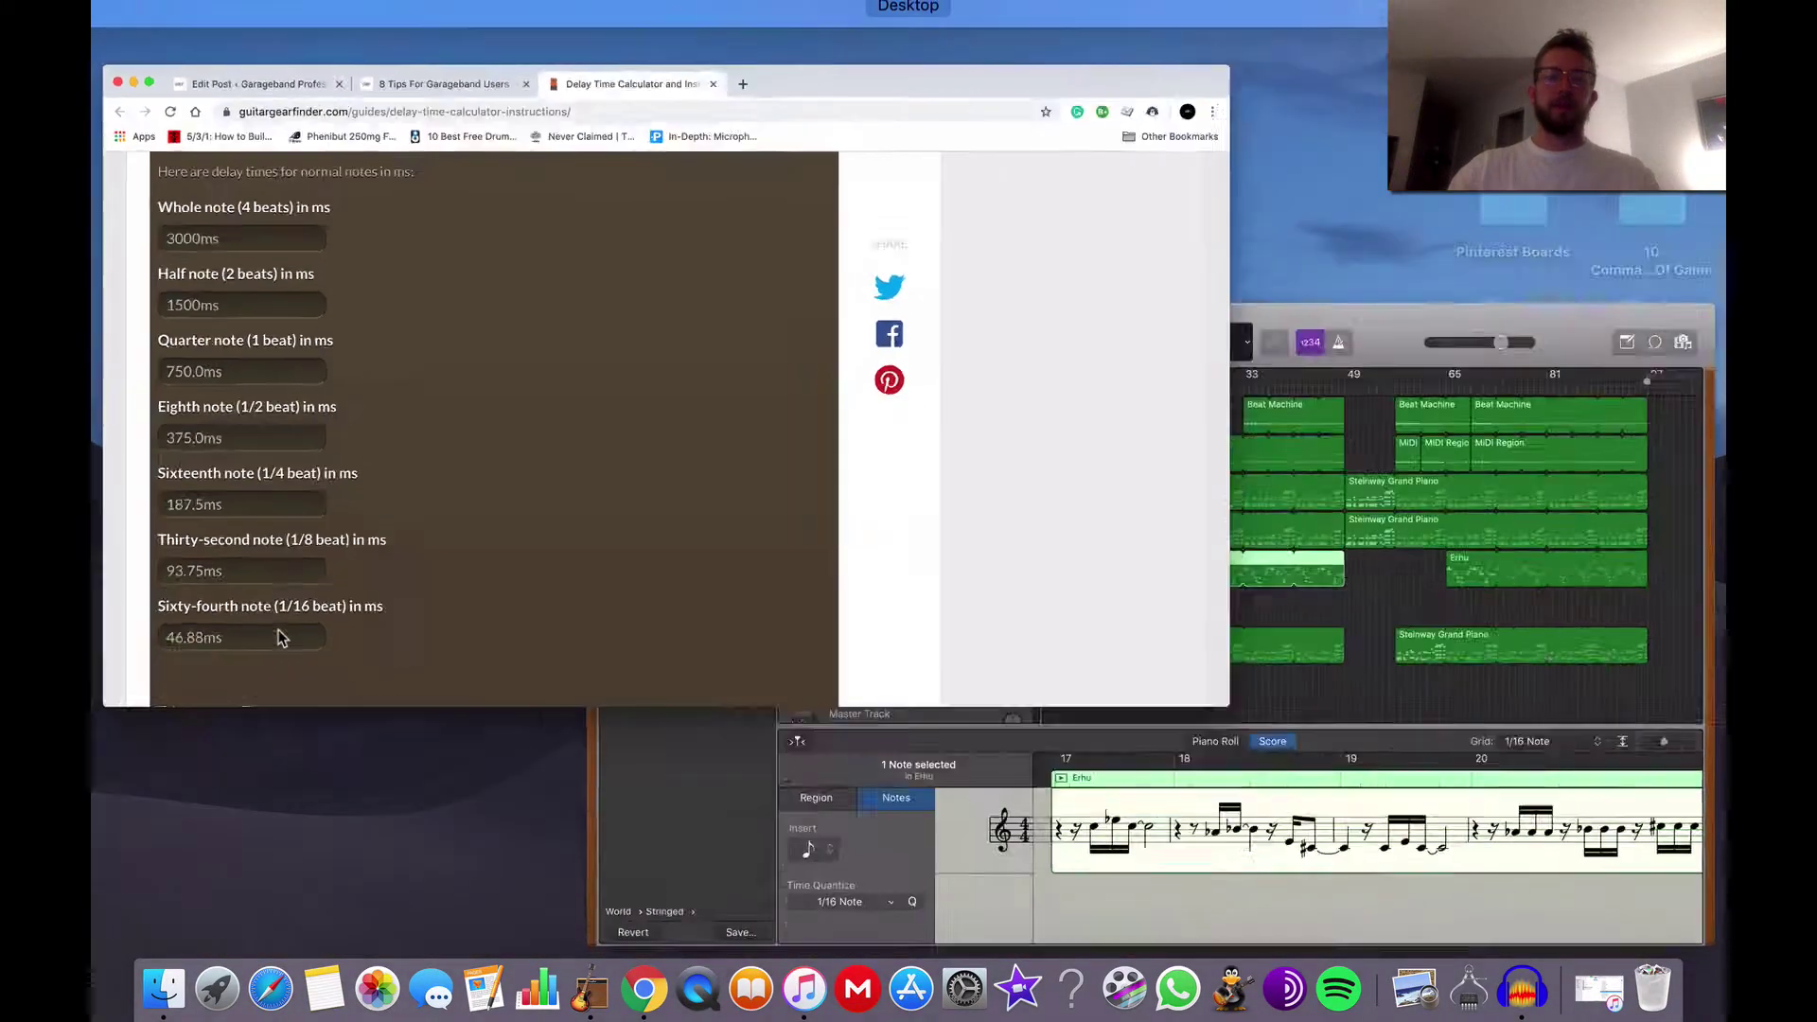
pyautogui.click(1041, 615)
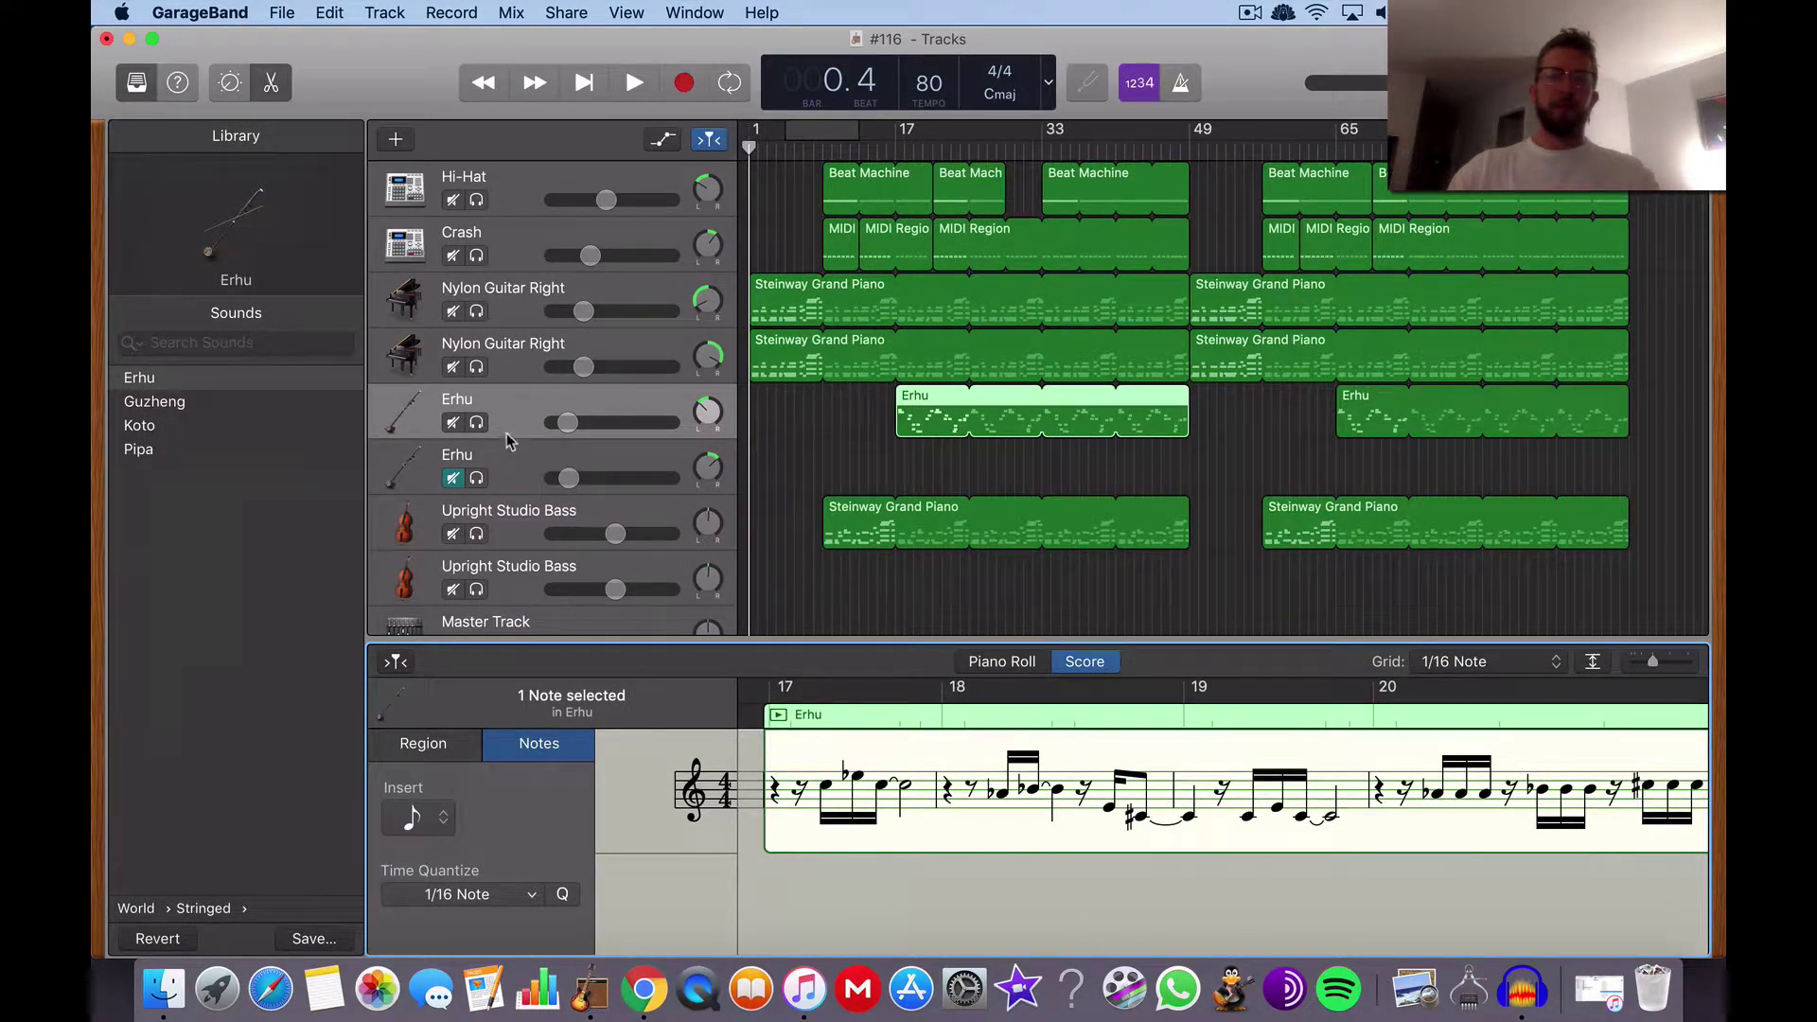
# Open the upper Erhu track's Smart Controls and add the ValhallaFreqEcho Audio Units plug-in to its effects chain
pyautogui.doubleClick(918, 428)
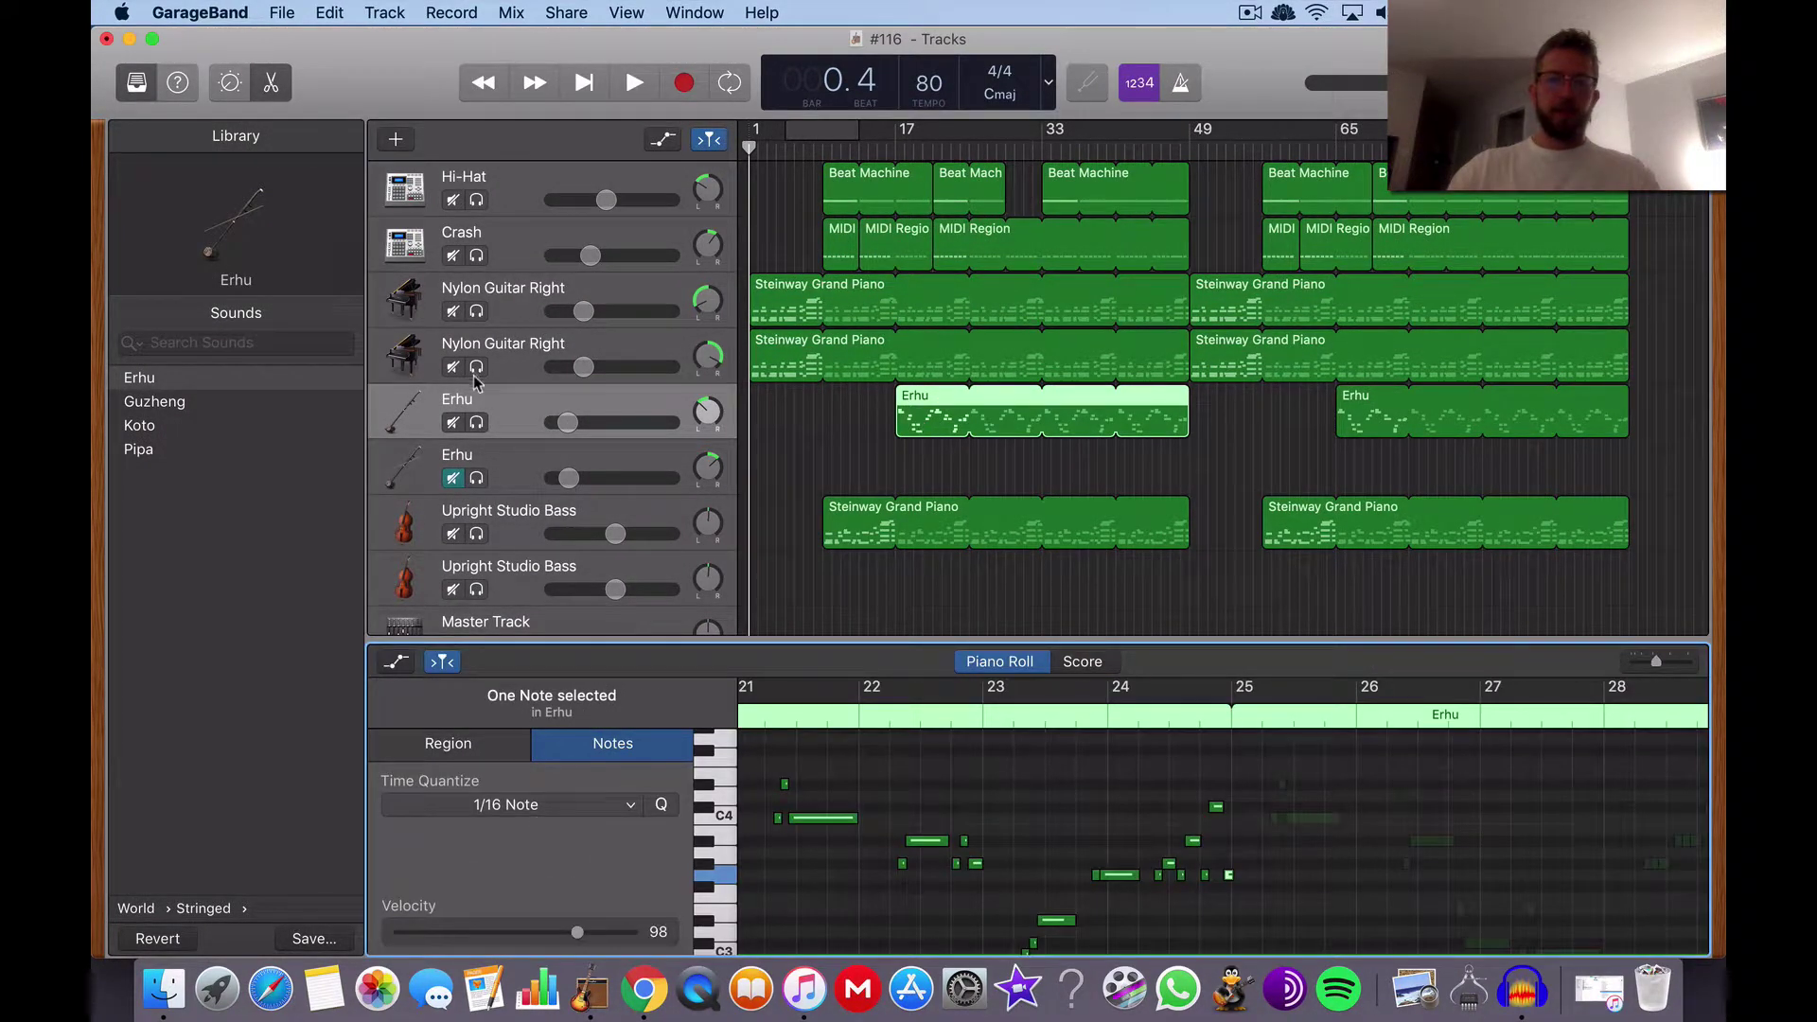
pyautogui.doubleClick(458, 397)
pyautogui.press('Return')
pyautogui.press('b')
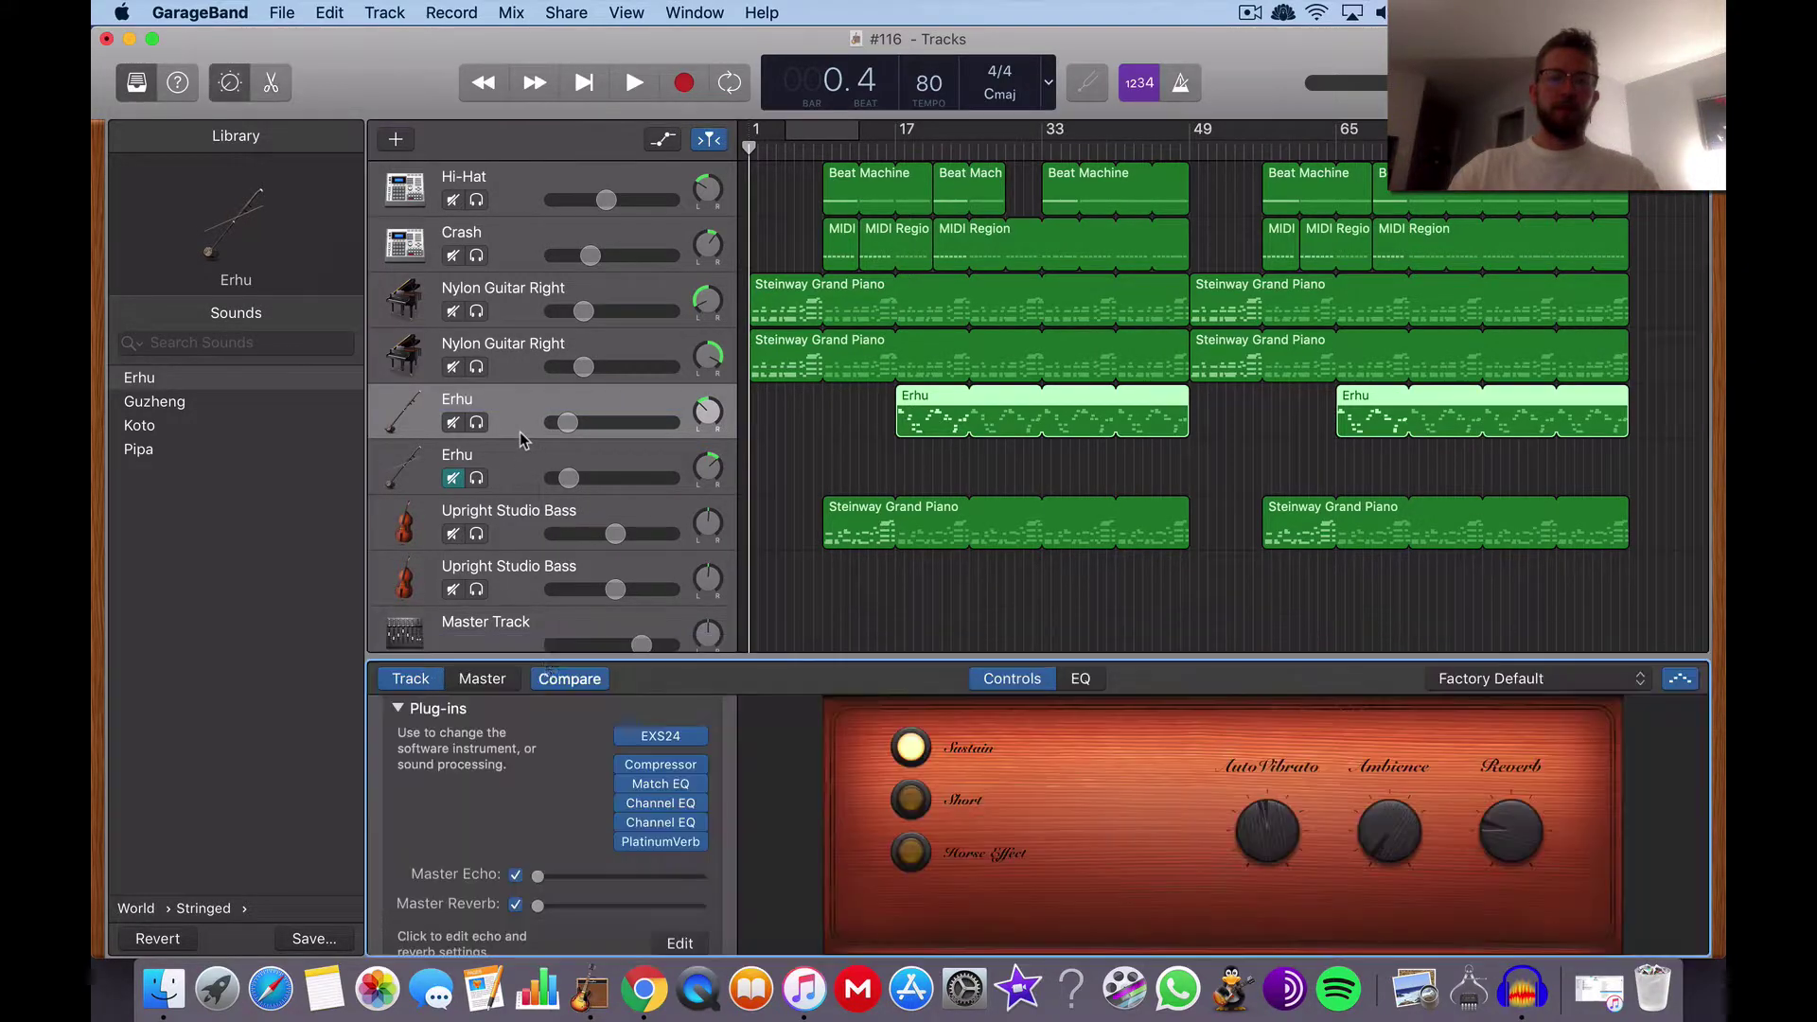
pyautogui.scroll(-3, 568, 842)
pyautogui.click(671, 825)
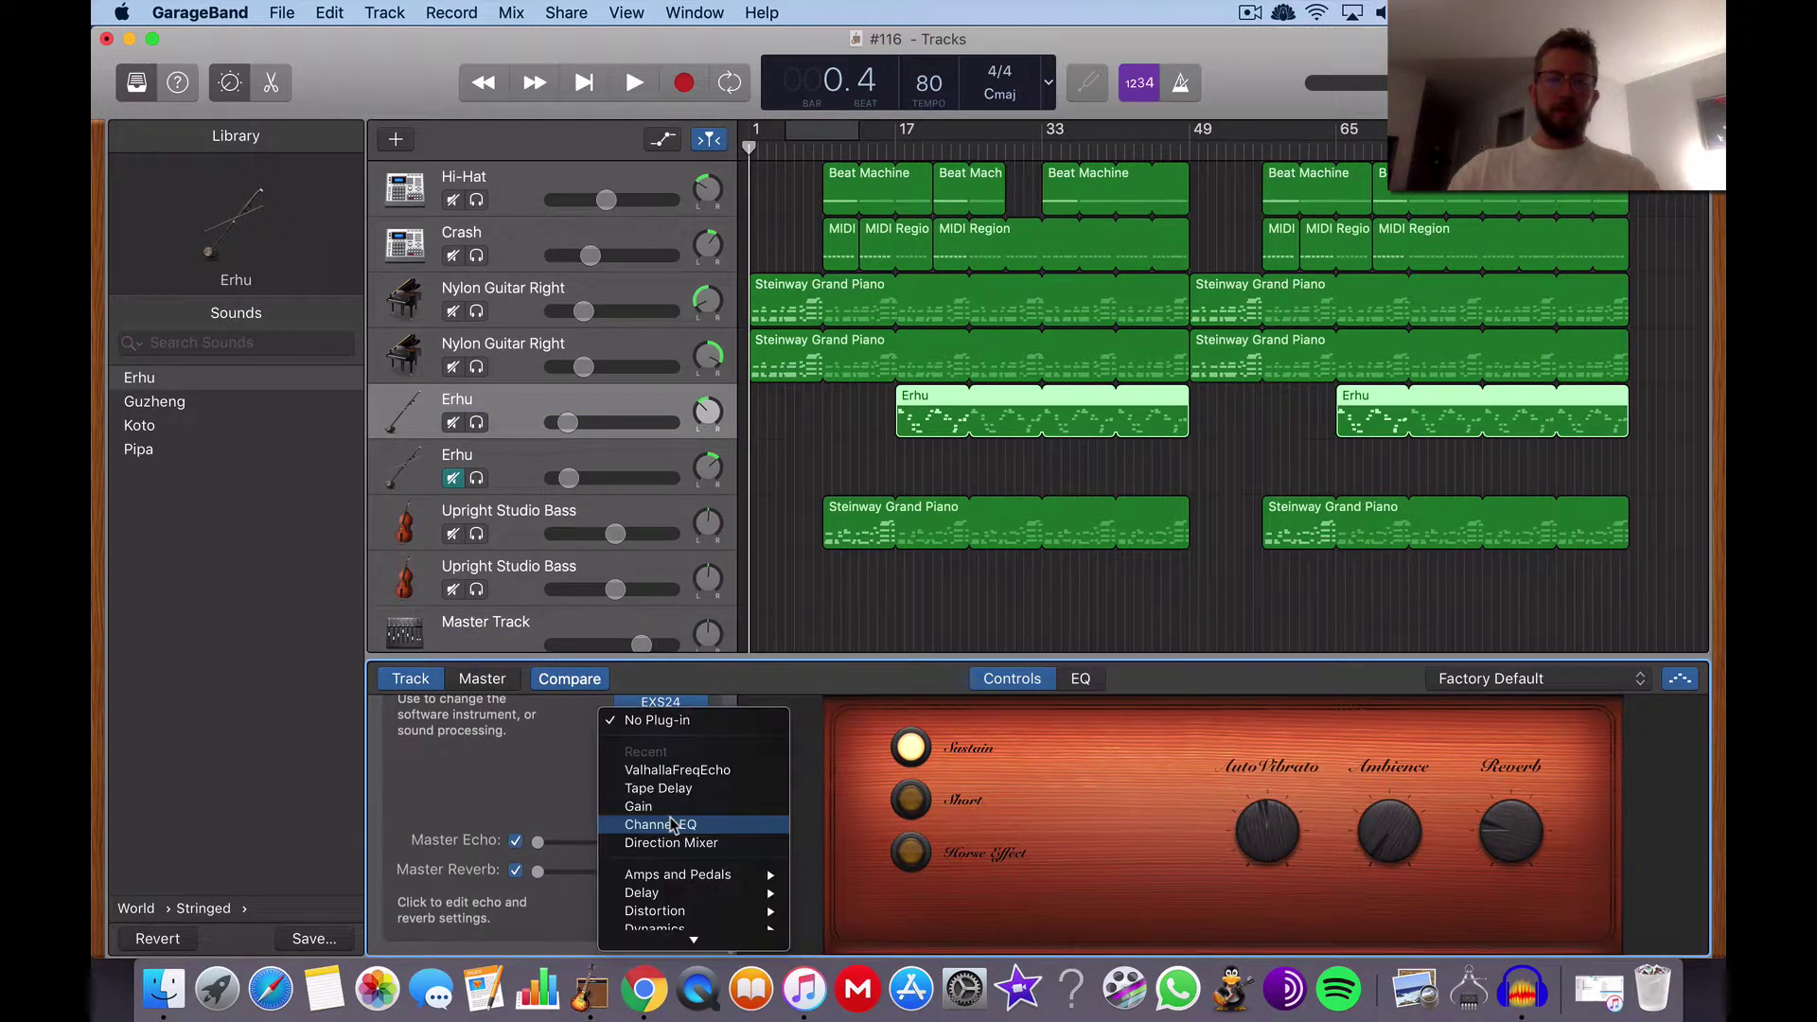
pyautogui.moveTo(680, 937)
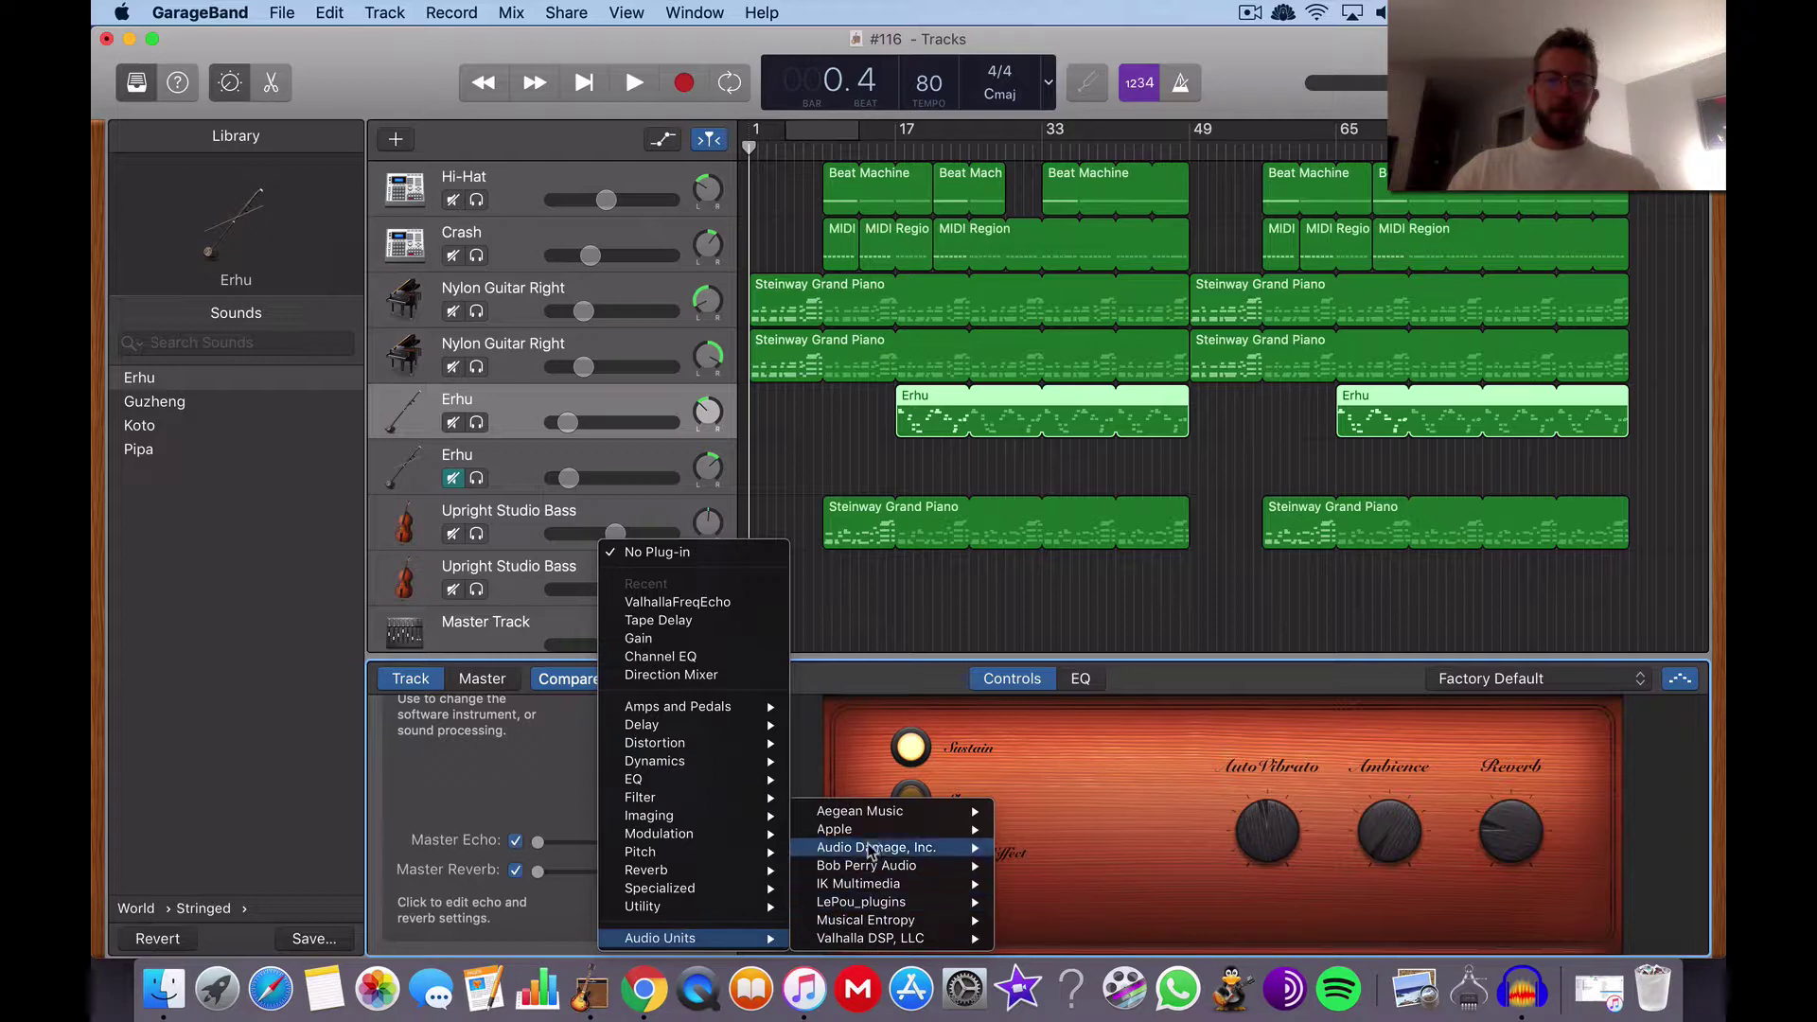
pyautogui.moveTo(946, 937)
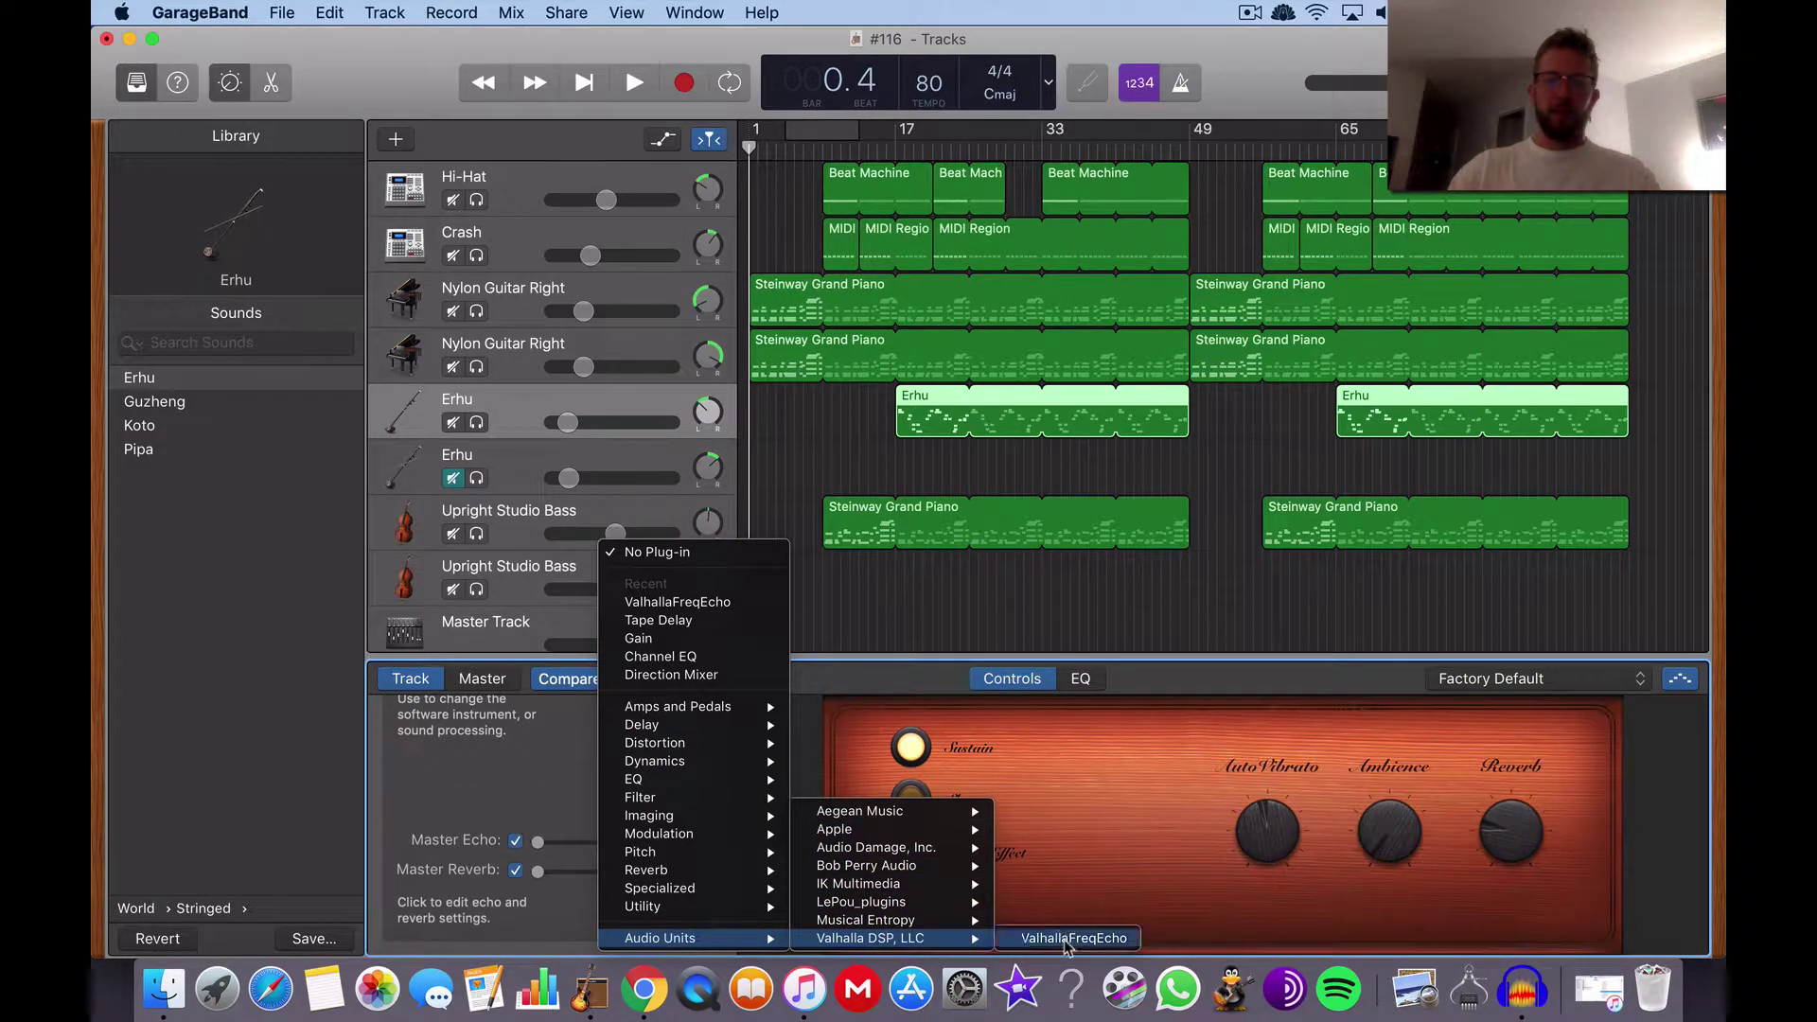
pyautogui.click(1050, 937)
# Set the ValhallaFreqEcho delay to 188.36 ms, close the plug-in window and bypass the effect
pyautogui.moveTo(319, 353); pyautogui.dragTo(372, 181)
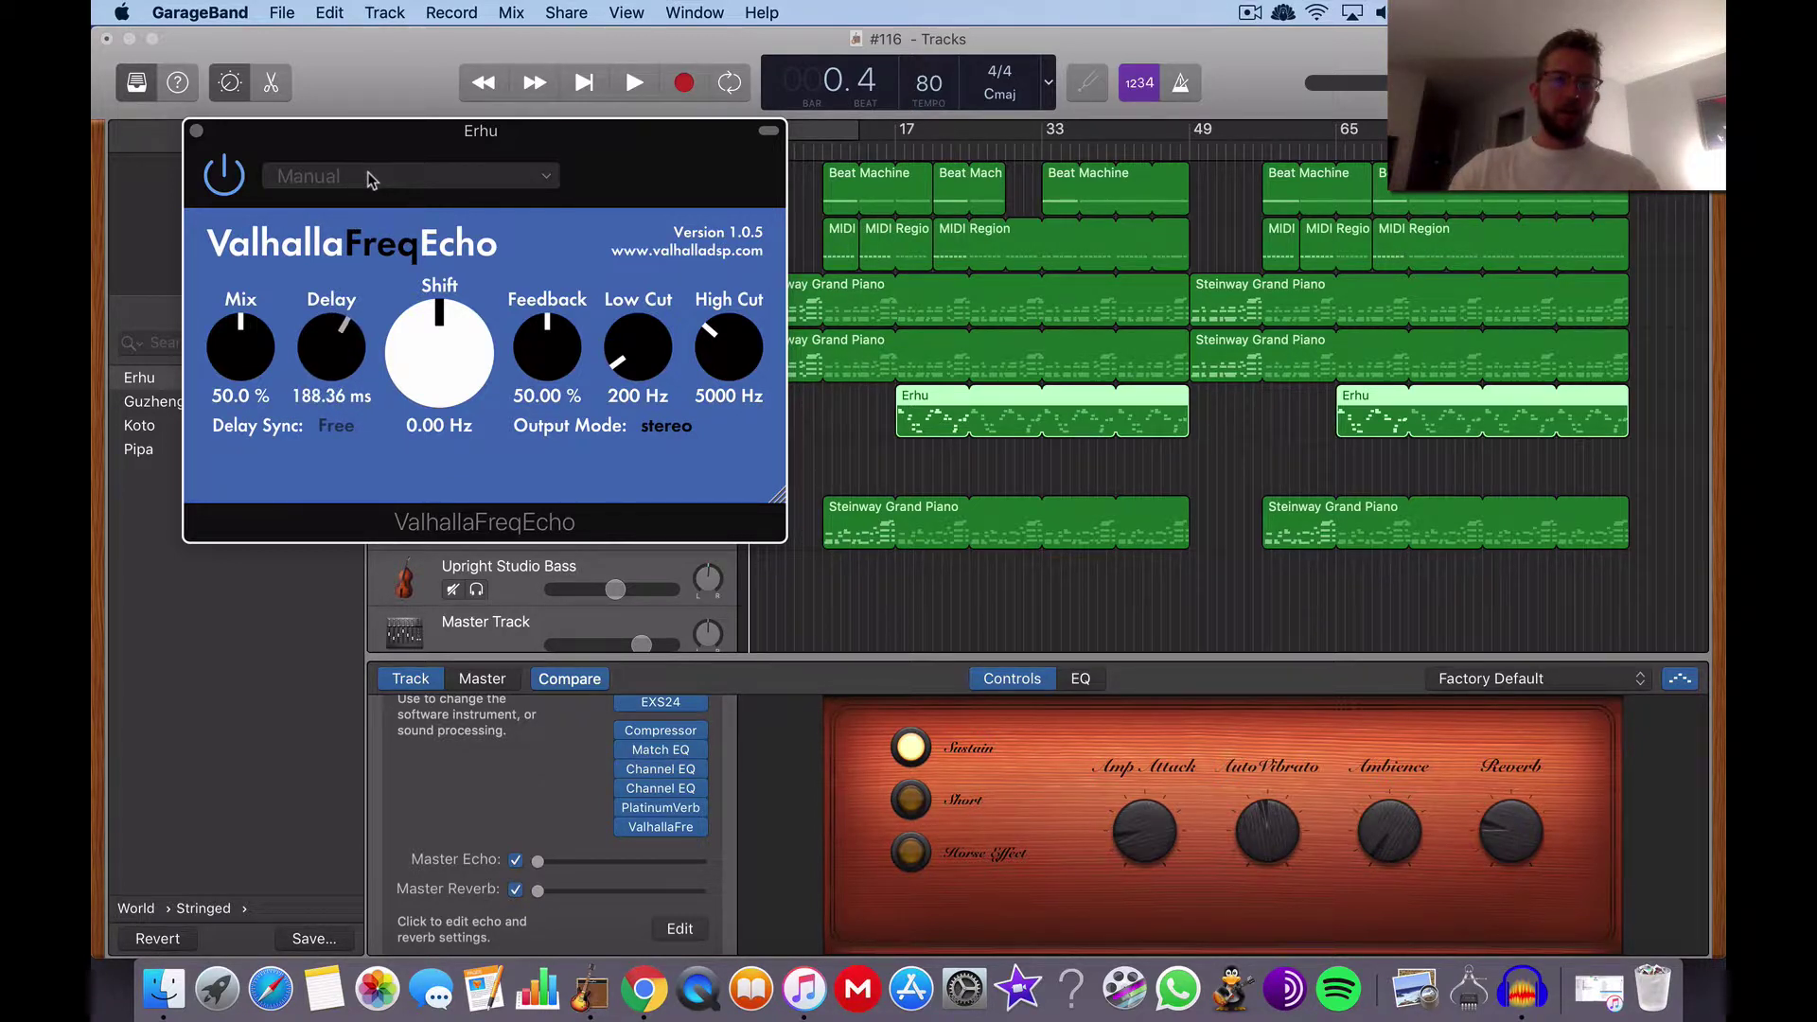
pyautogui.click(196, 130)
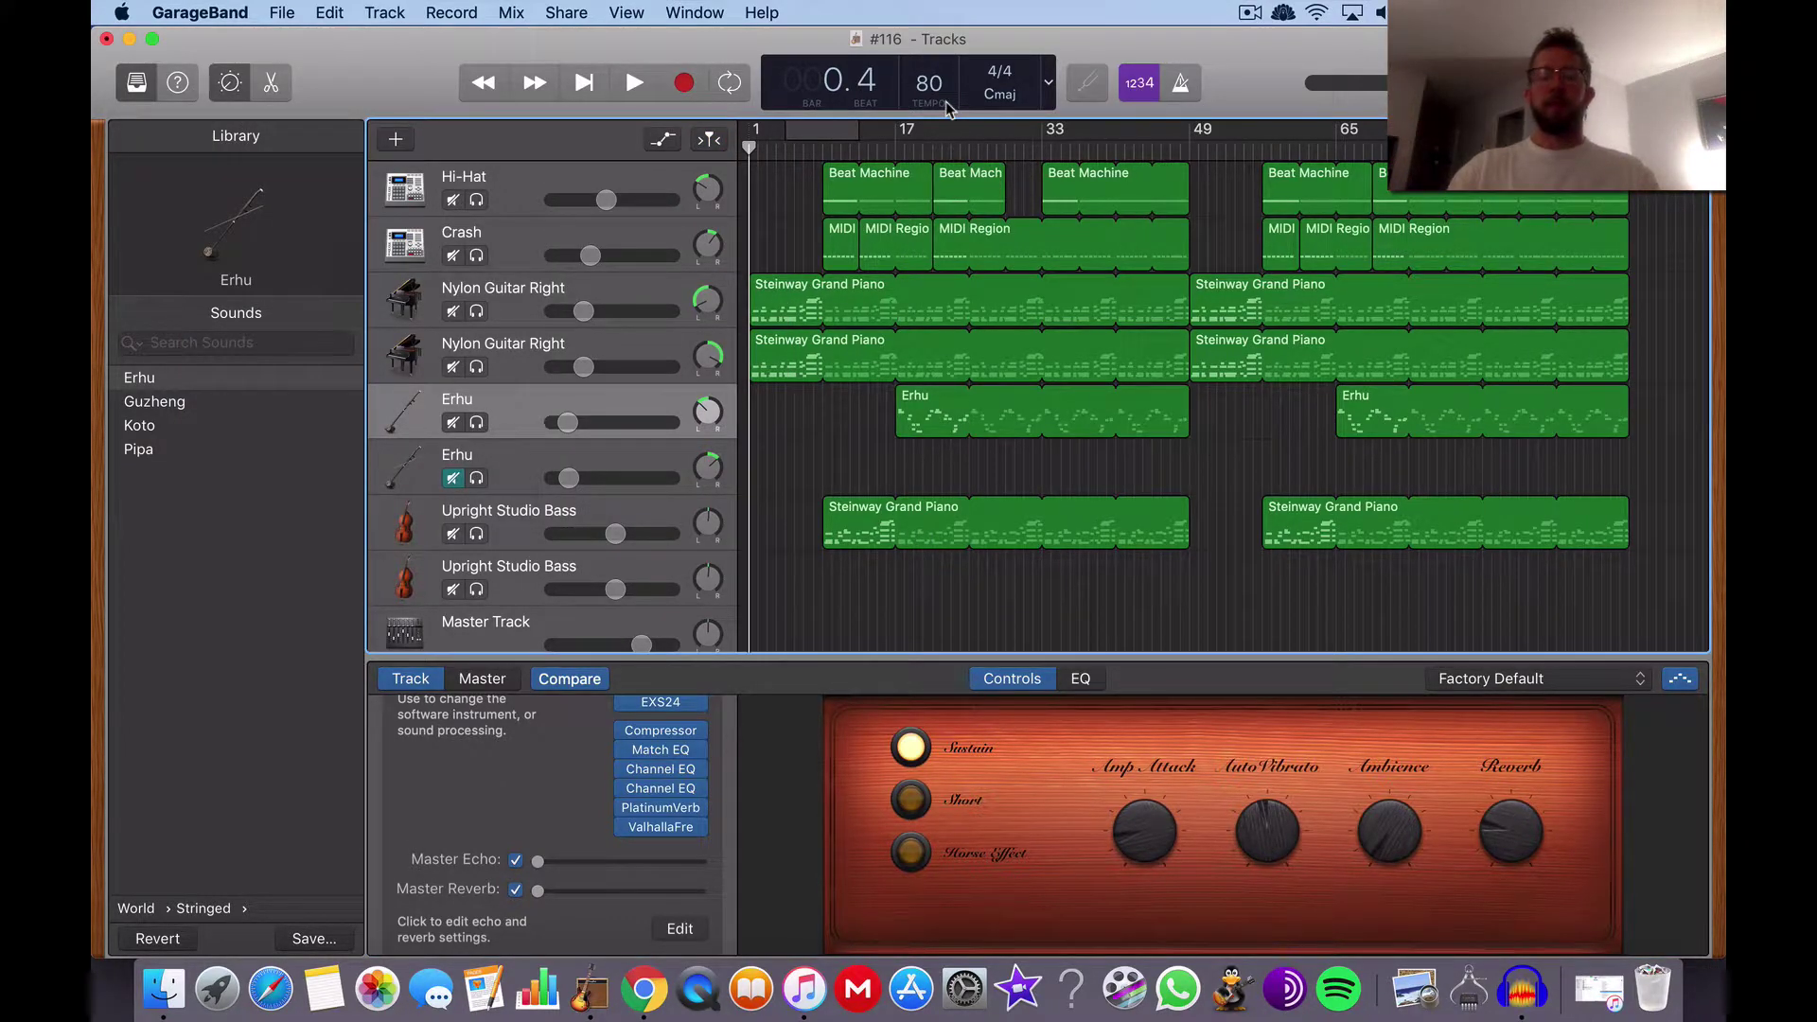
pyautogui.click(624, 827)
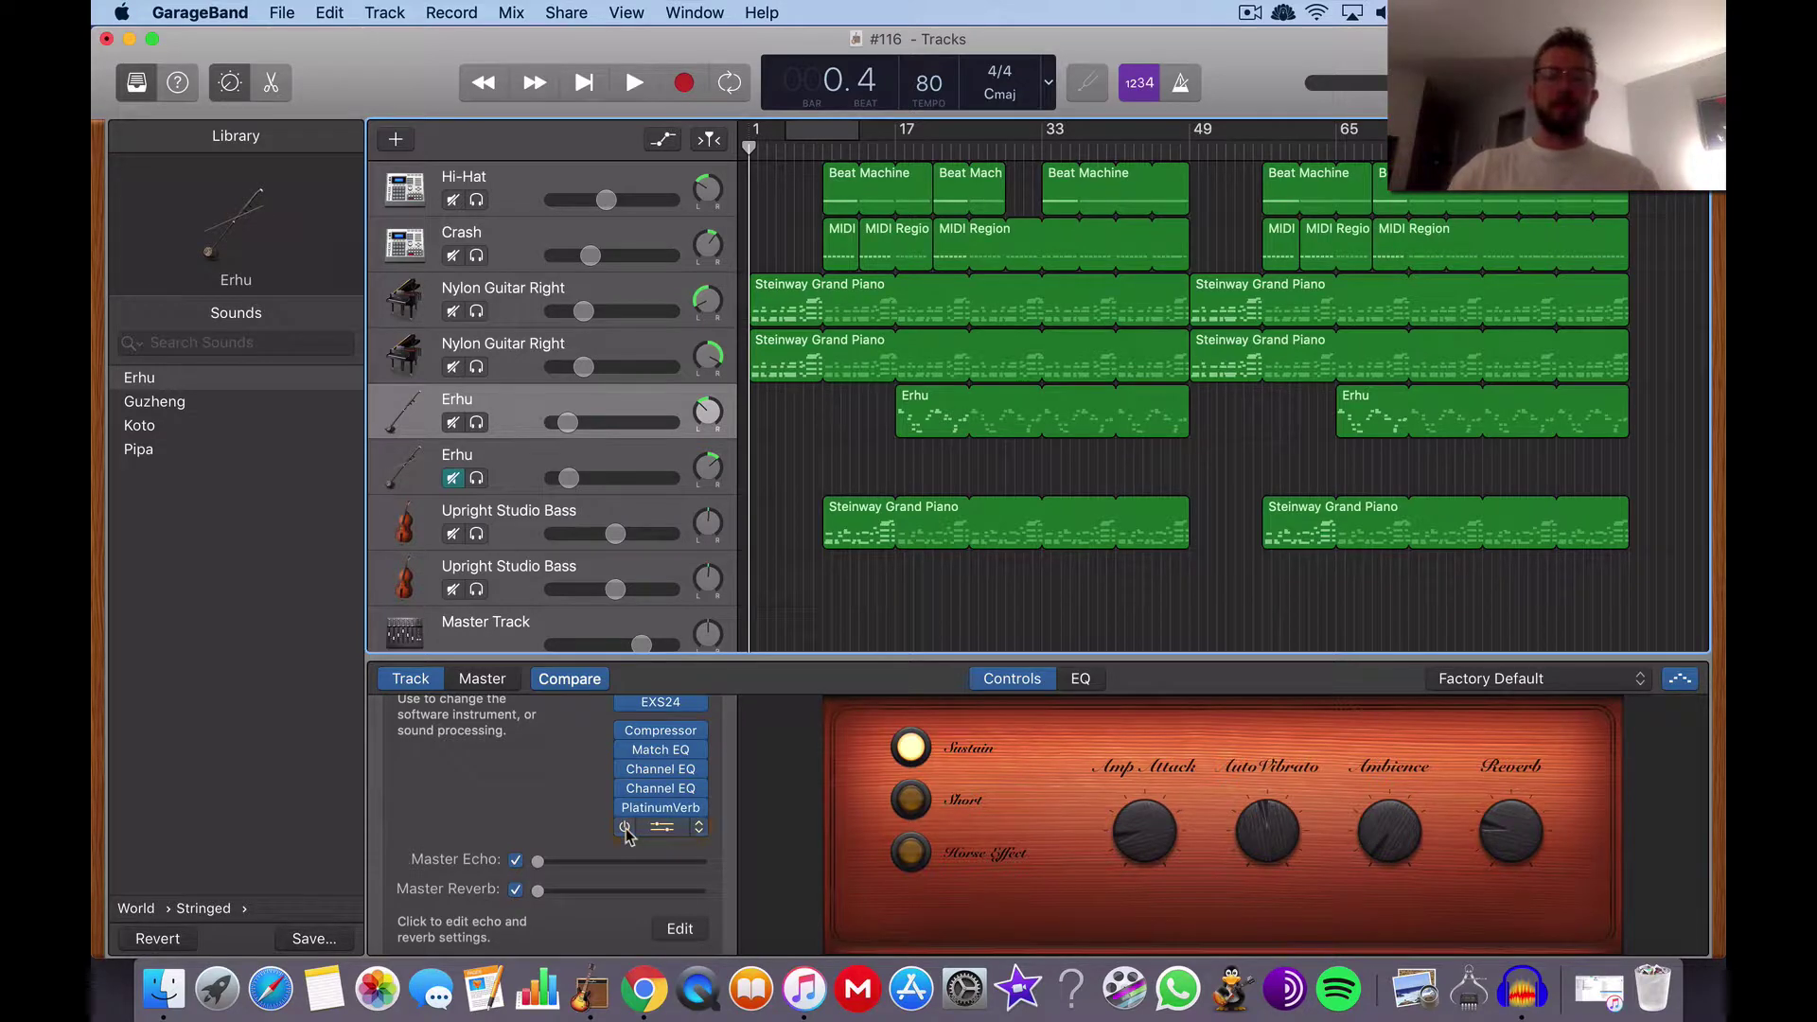
# Minimise the GarageBand window and review the normal-note delay times on the calculator page
pyautogui.click(131, 40)
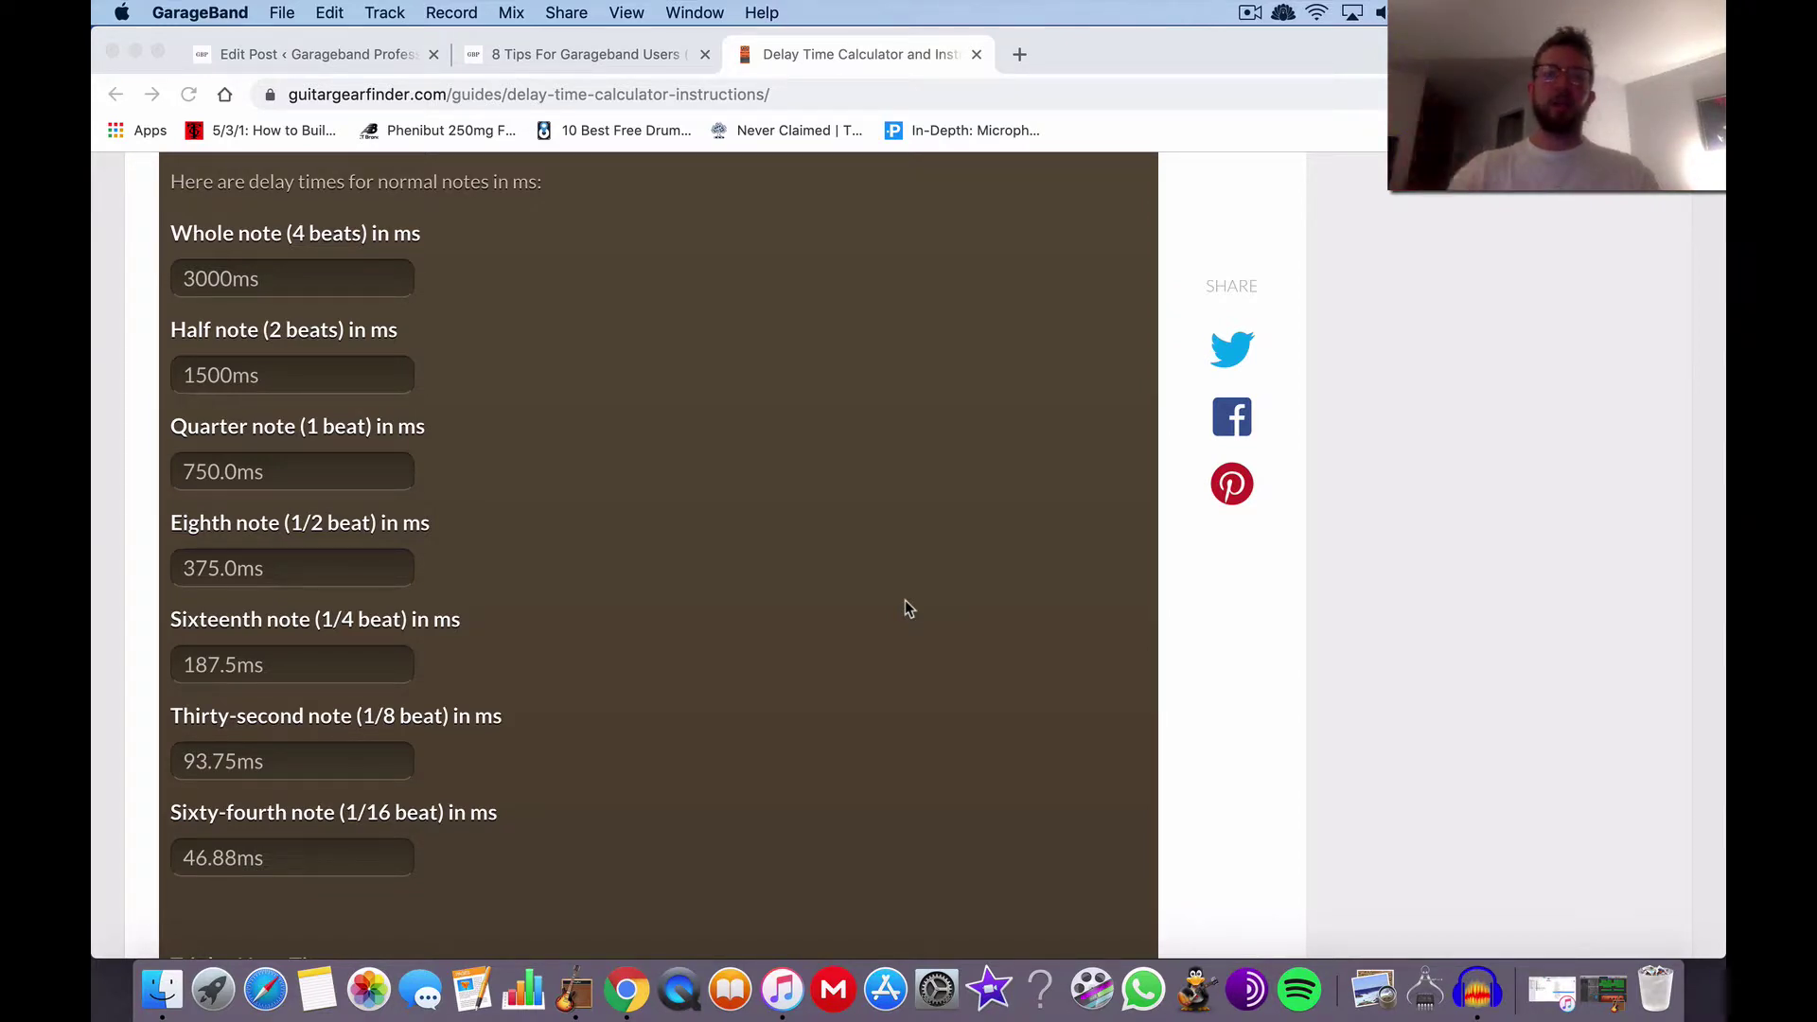
pyautogui.scroll(1, 812, 538)
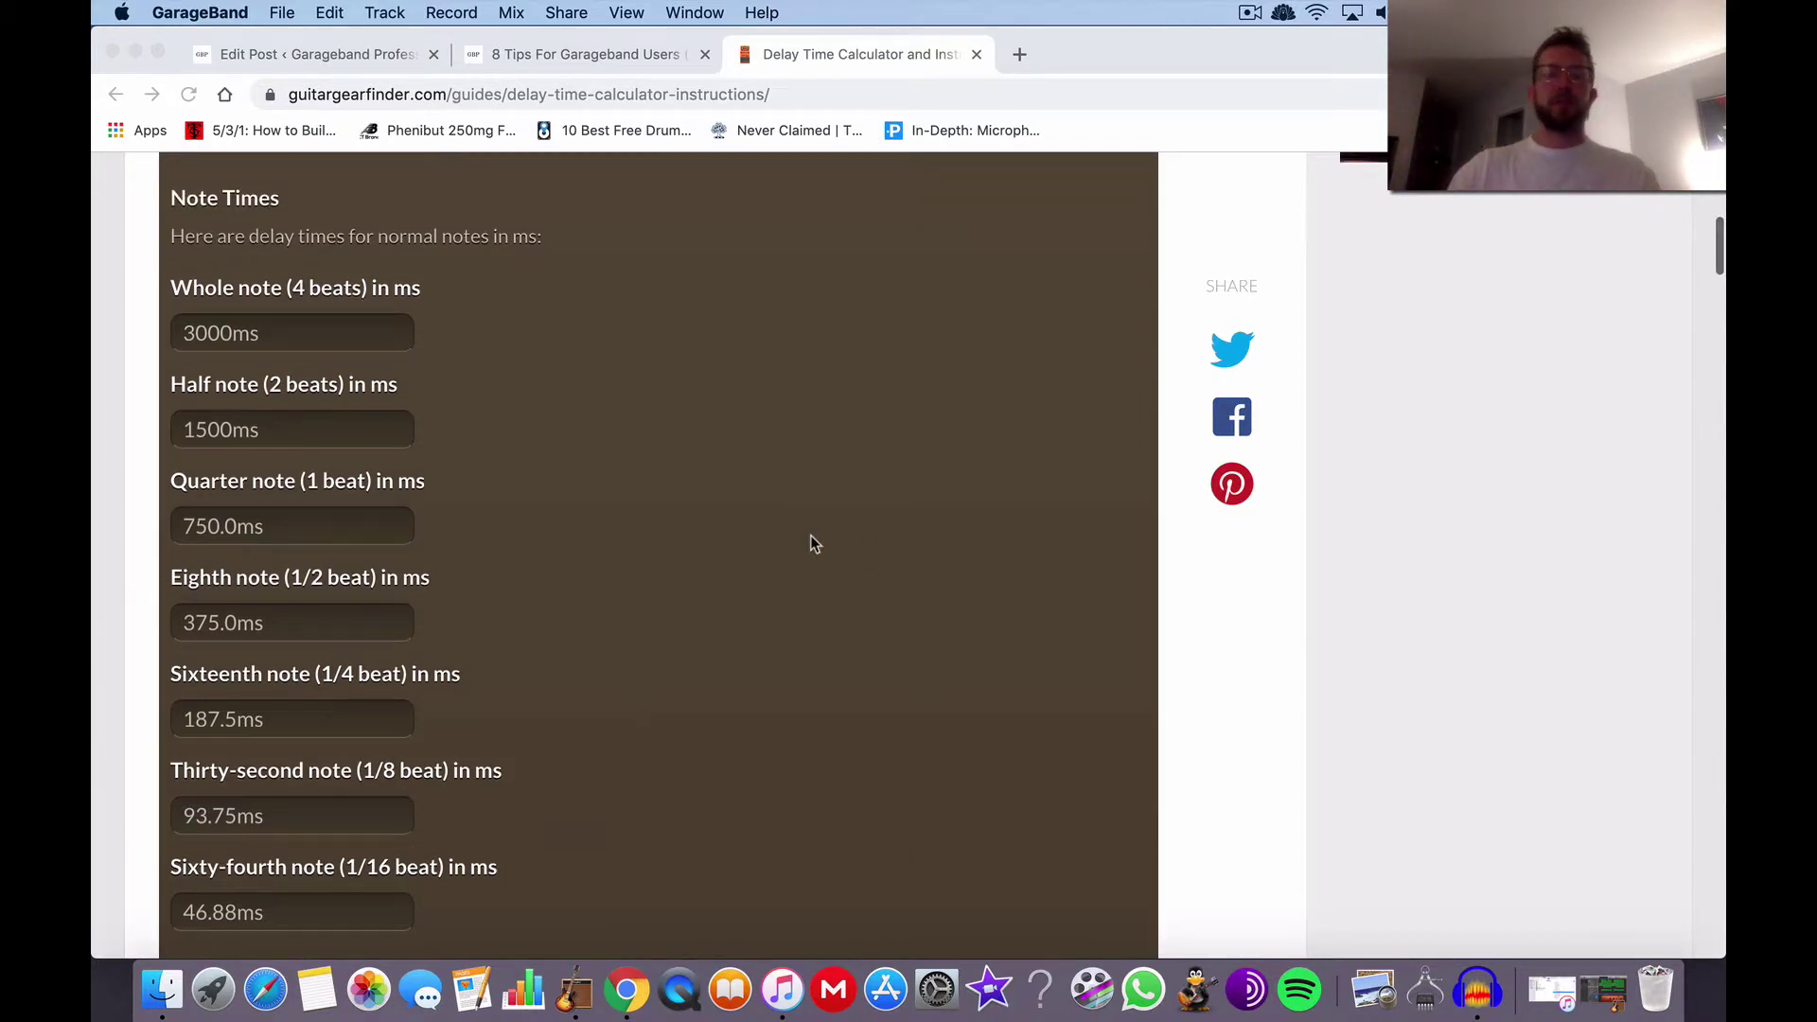
pyautogui.scroll(-3, 530, 511)
pyautogui.scroll(2, 388, 435)
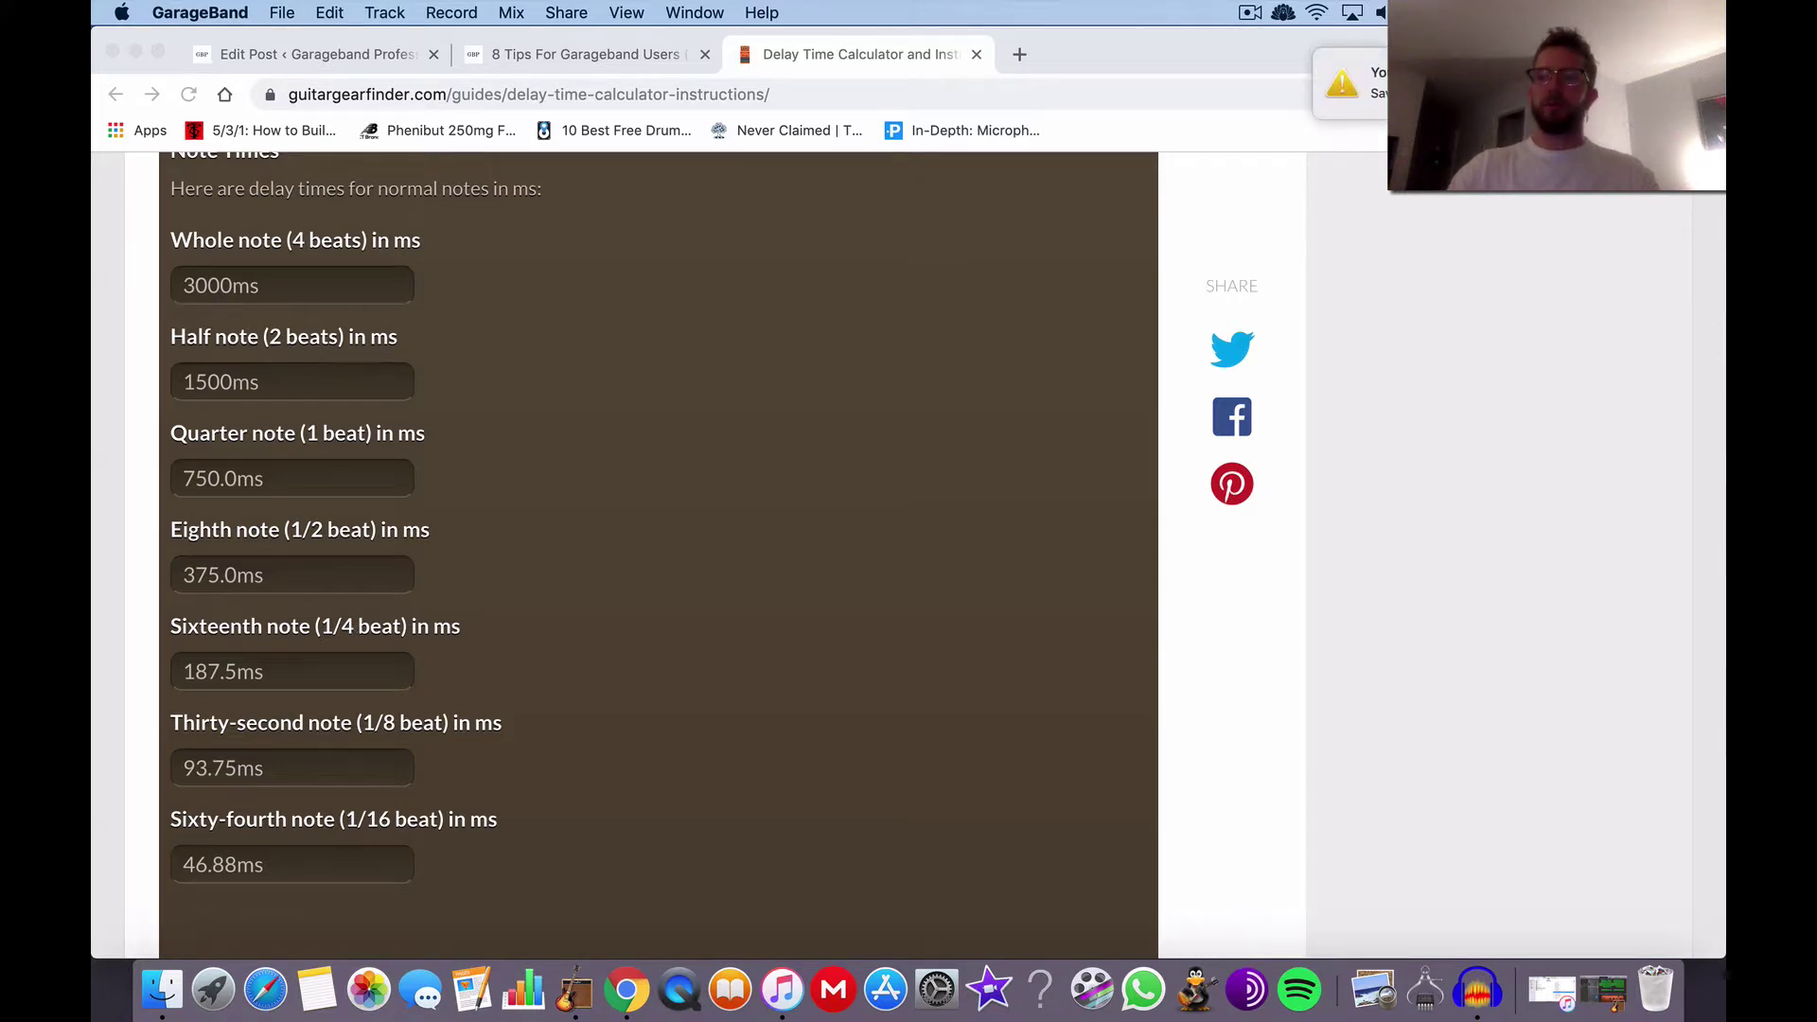
# Return to the article preview and read on to tip 7 about leaving headroom of -10dB to -15dB
pyautogui.click(606, 59)
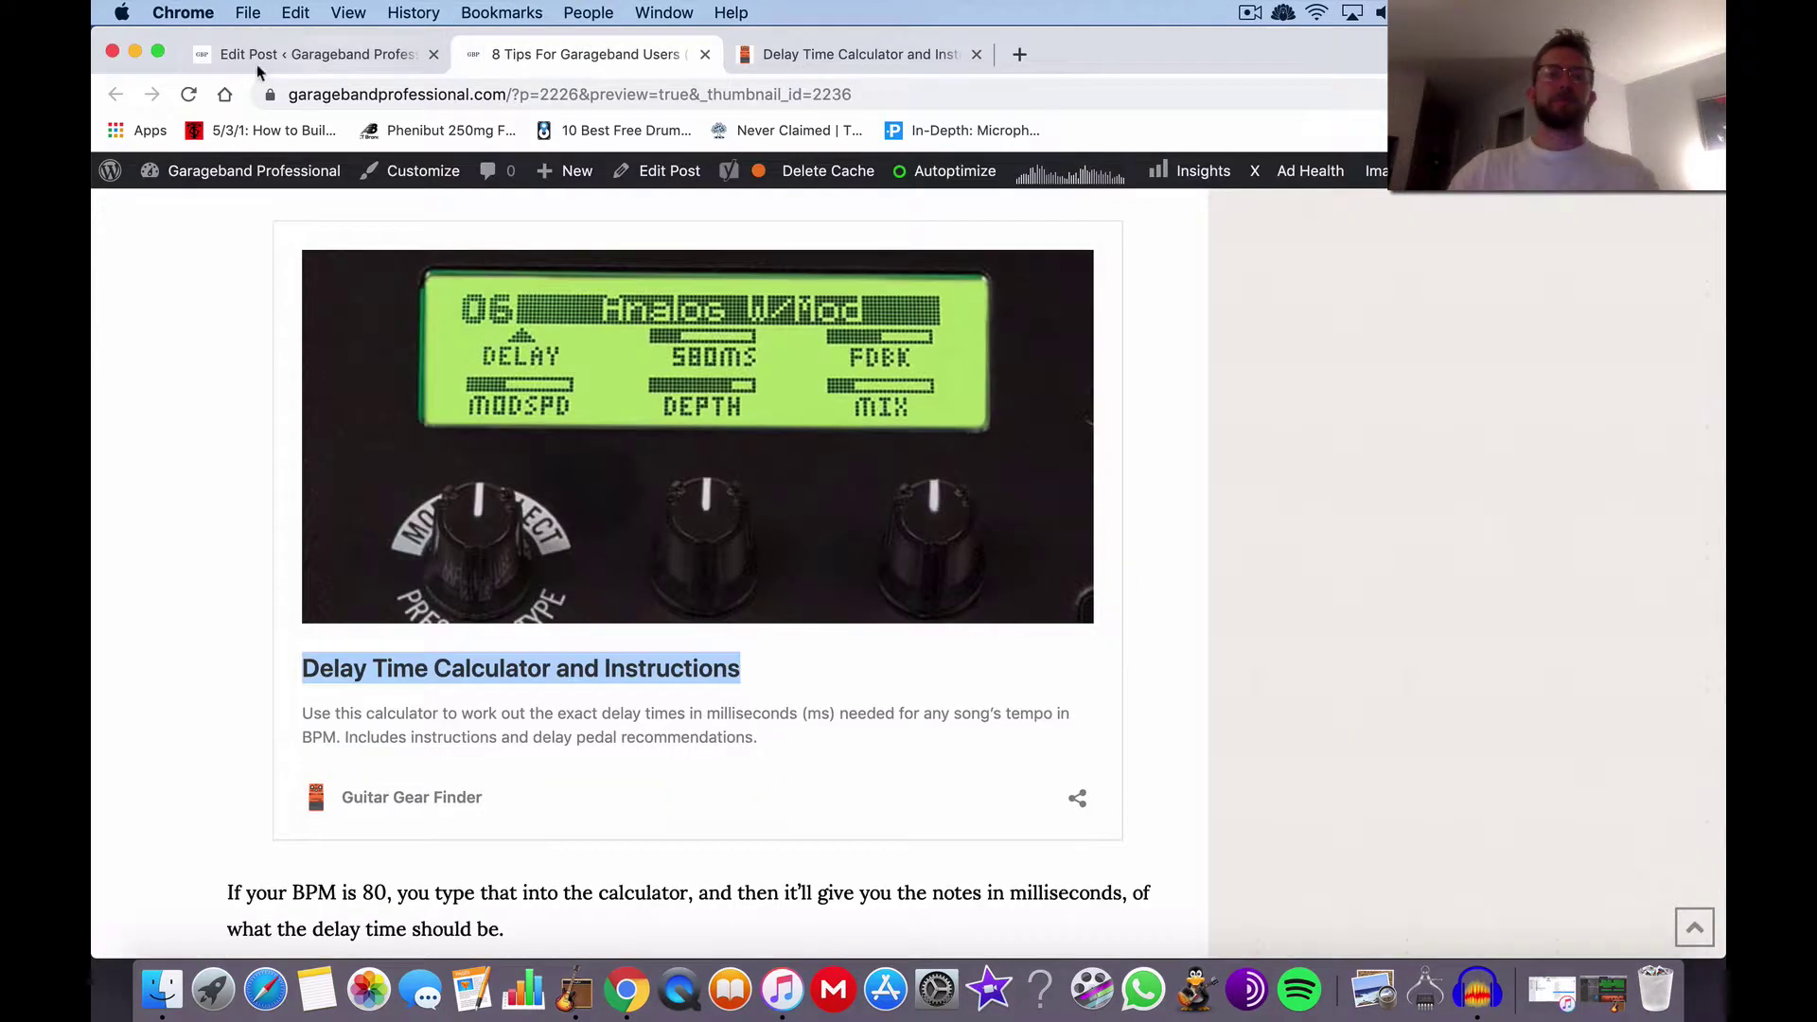
pyautogui.click(274, 55)
pyautogui.scroll(-20, 685, 489)
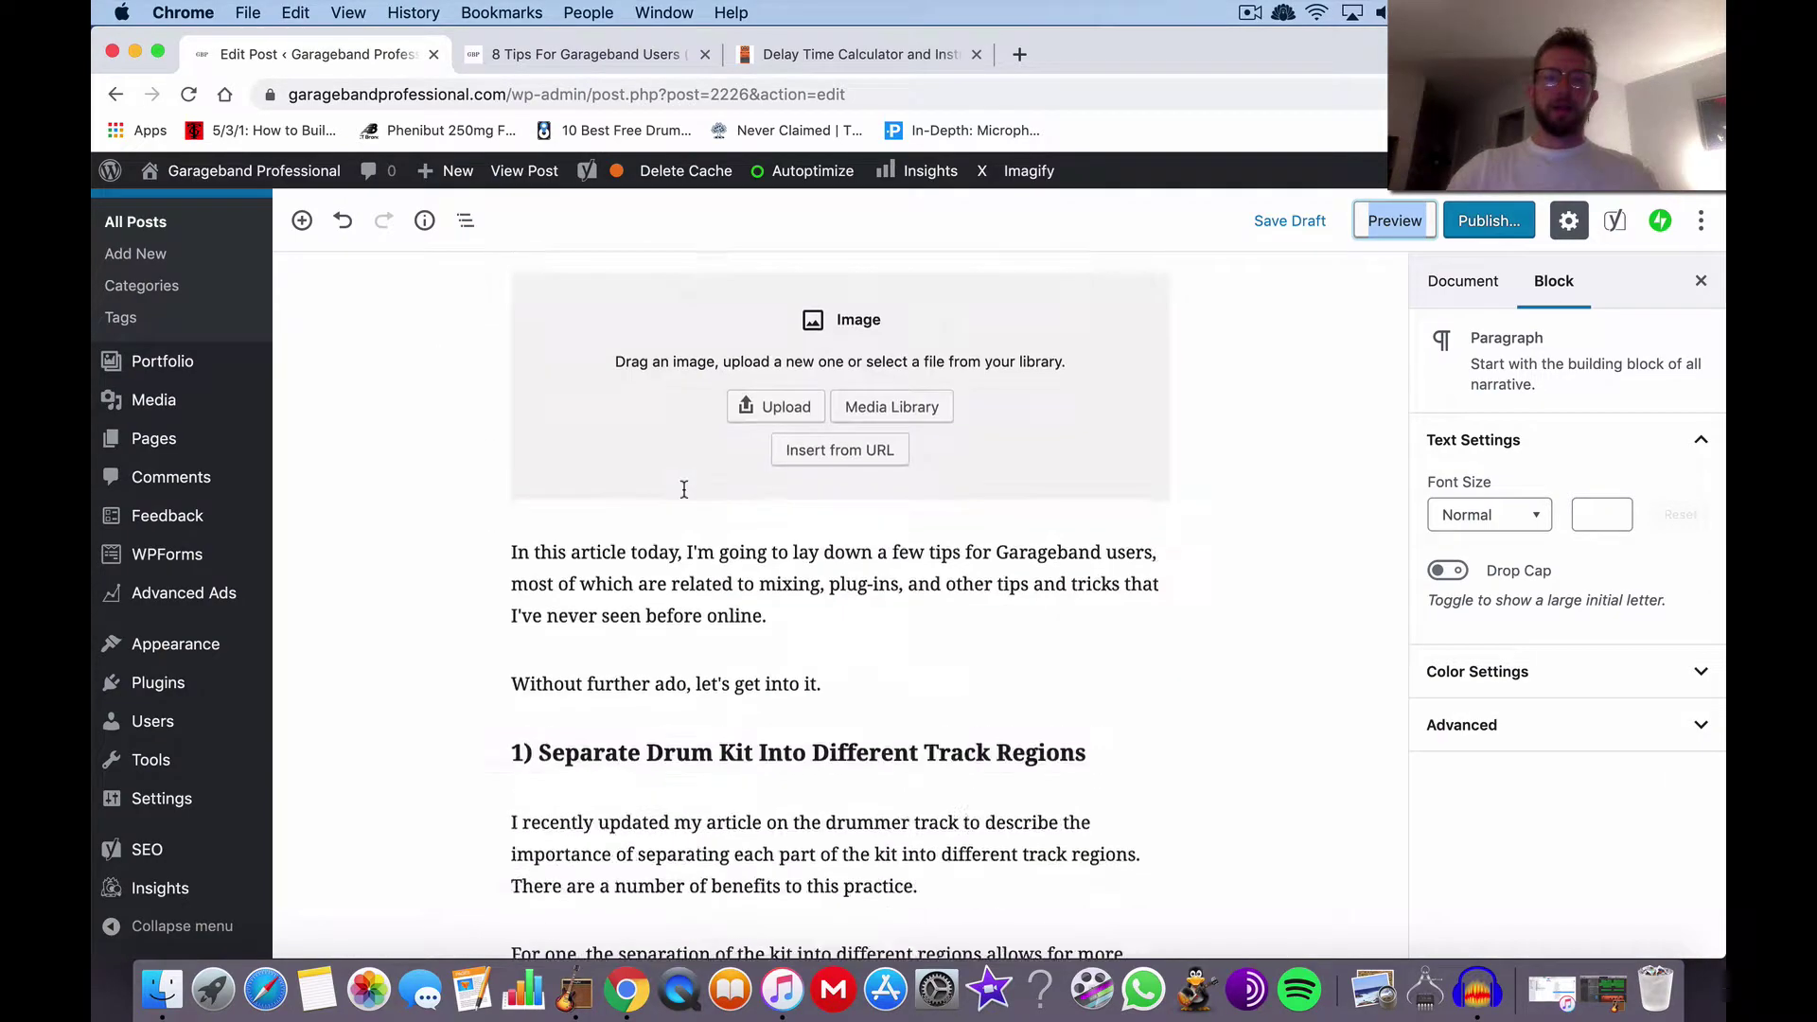
pyautogui.click(577, 54)
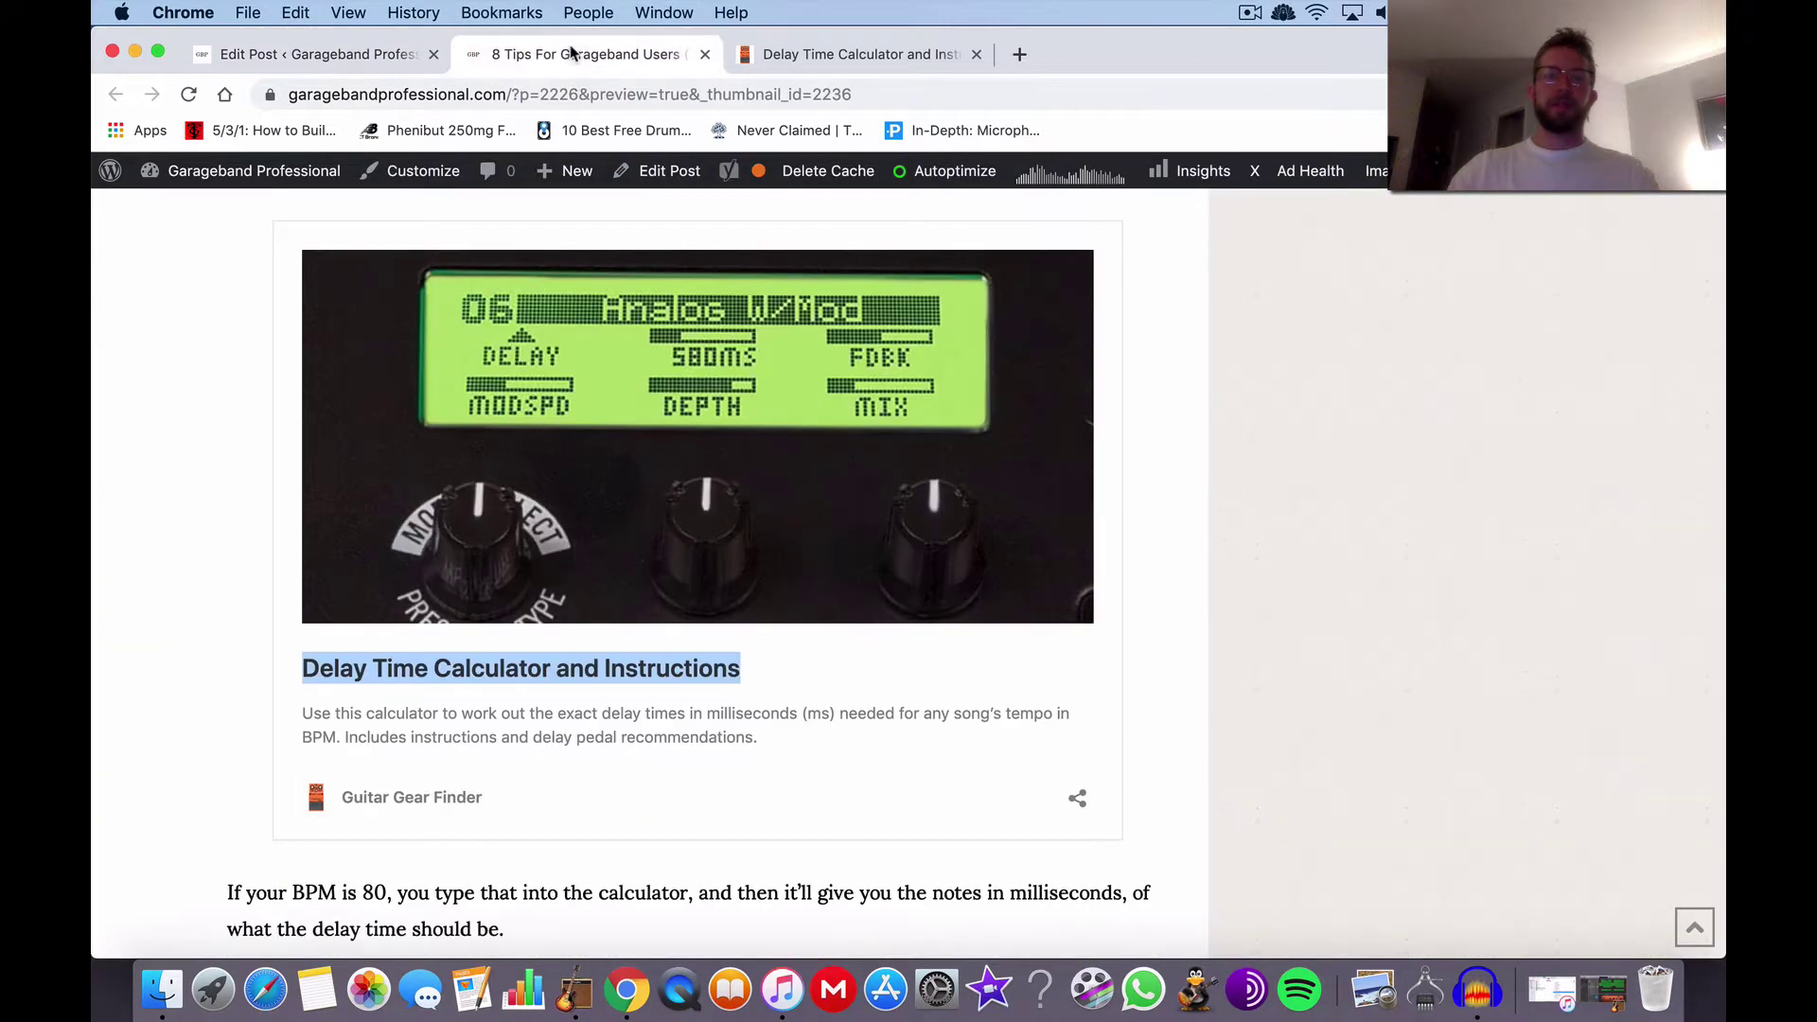
pyautogui.scroll(-12, 774, 625)
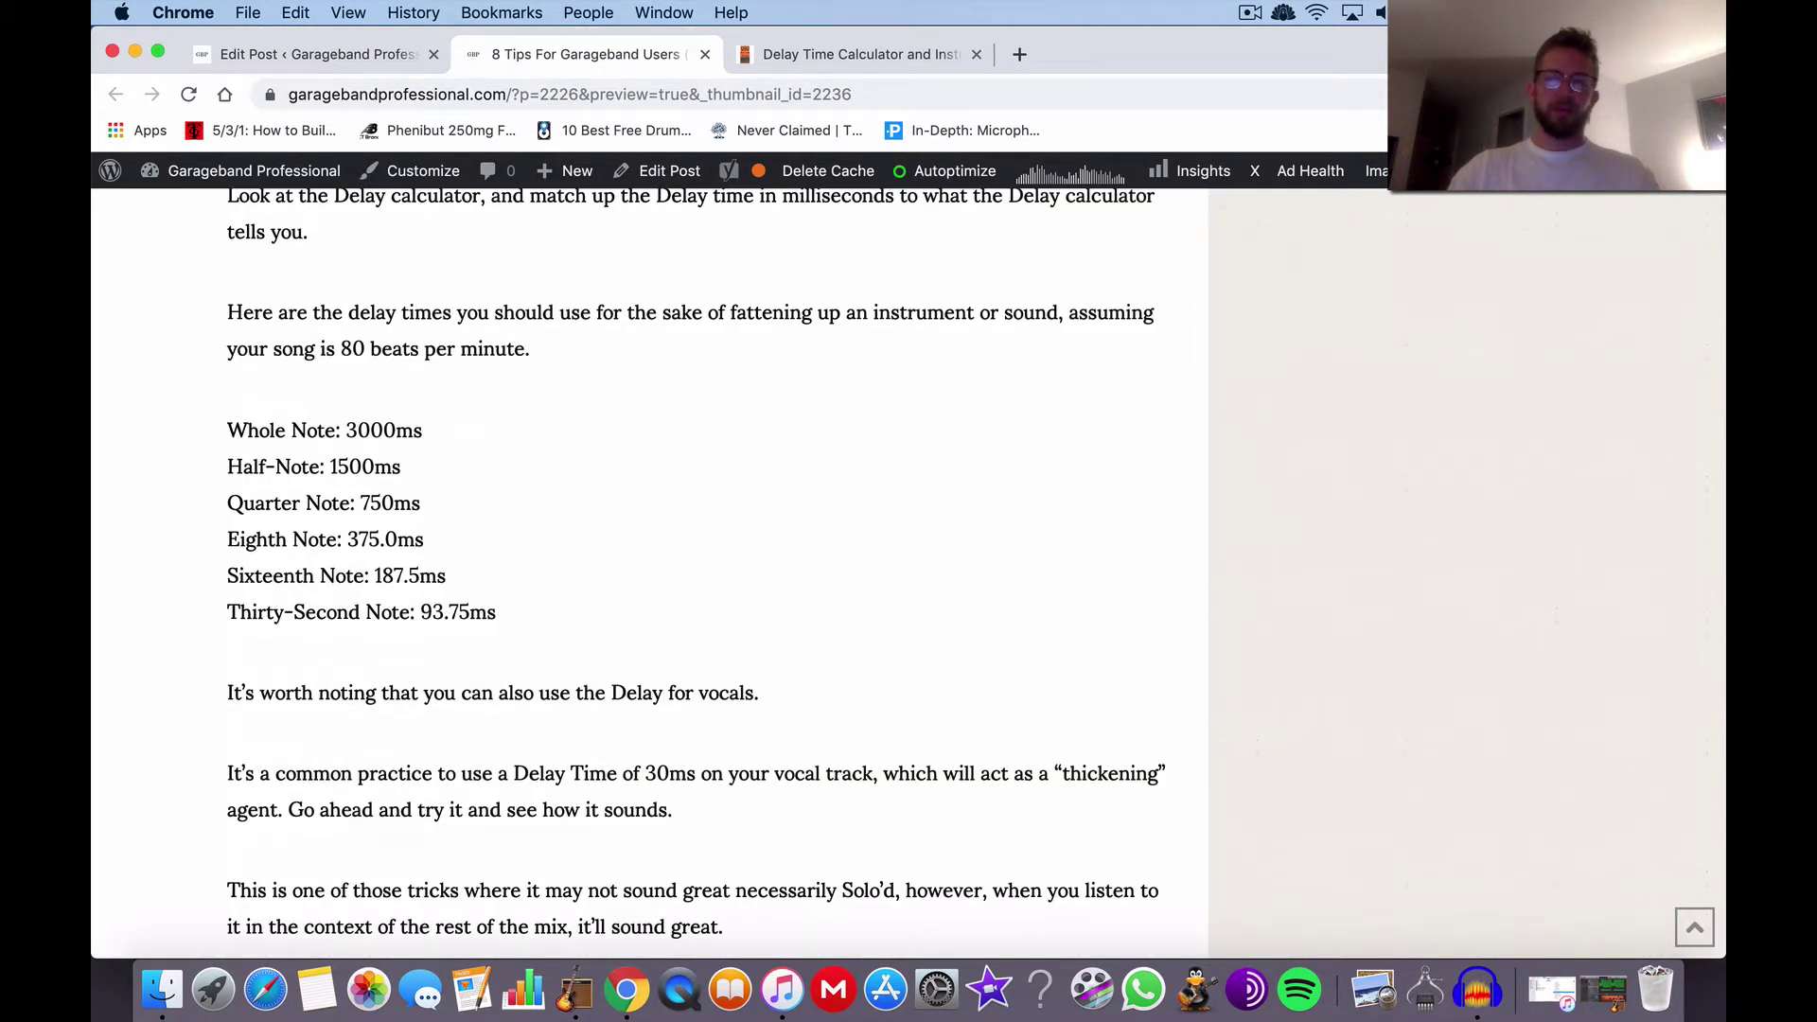
pyautogui.scroll(-9, 718, 596)
pyautogui.scroll(1, 714, 587)
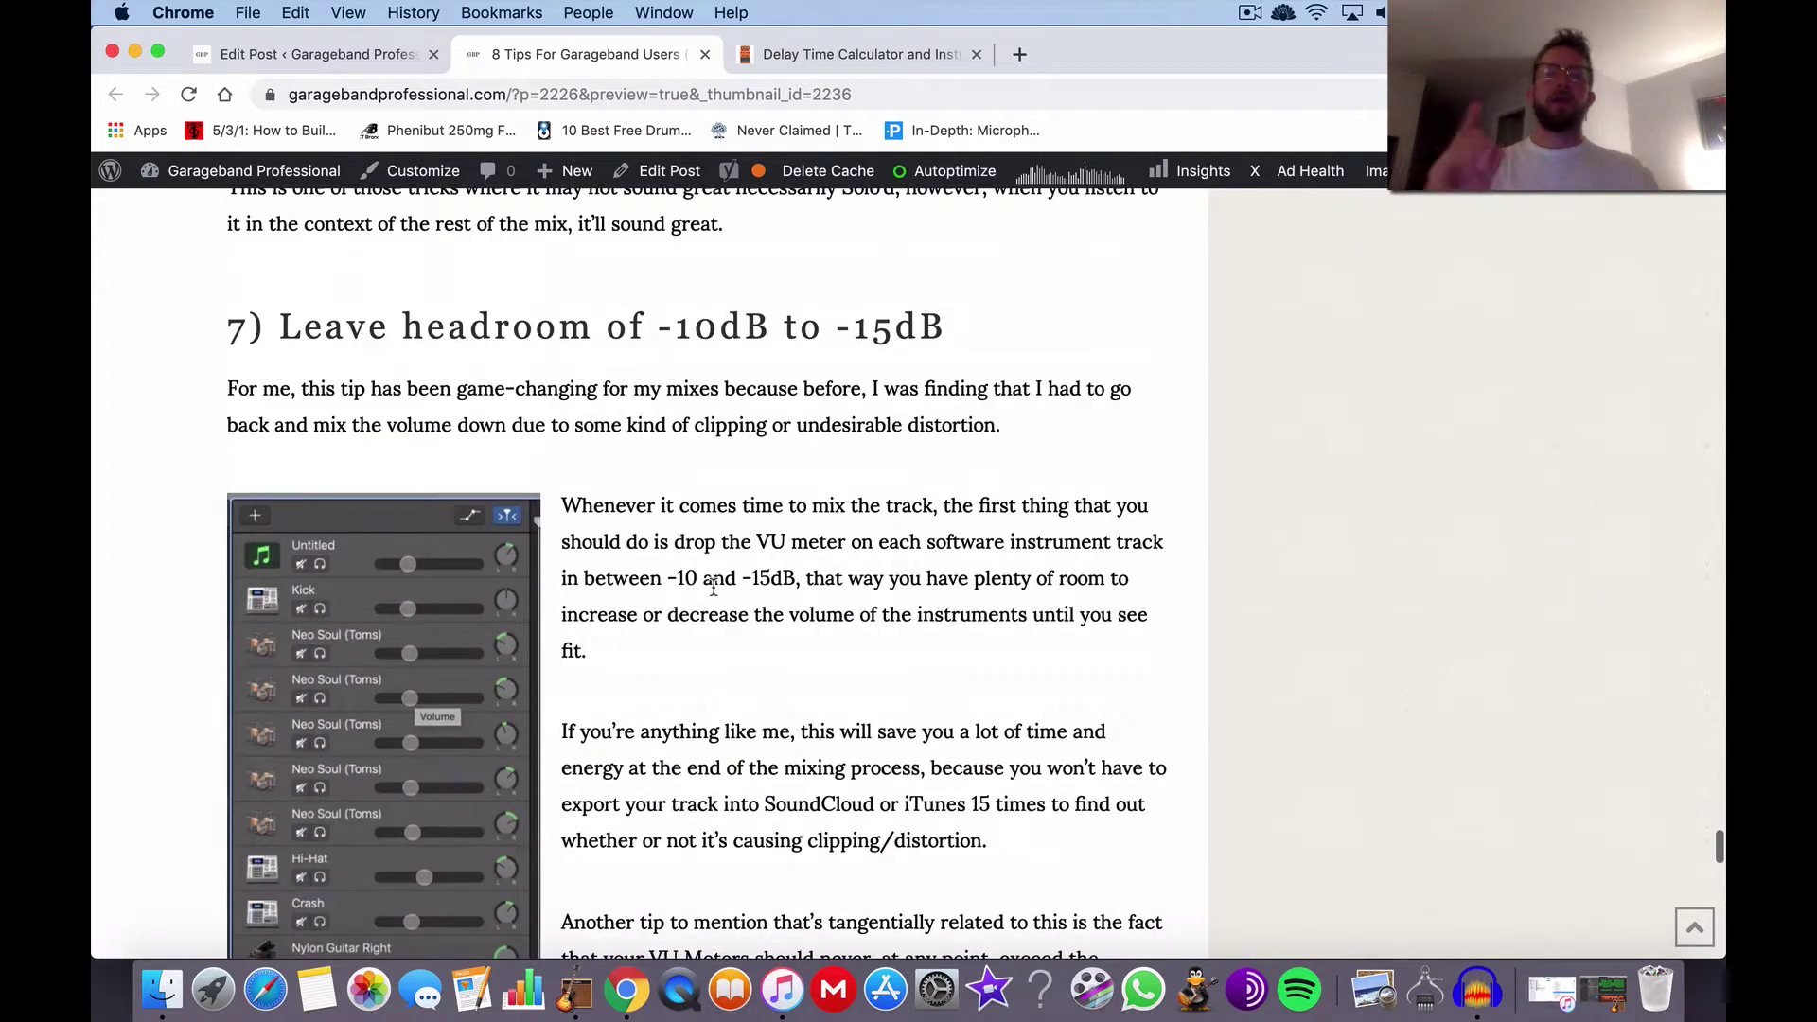
pyautogui.scroll(-3, 713, 588)
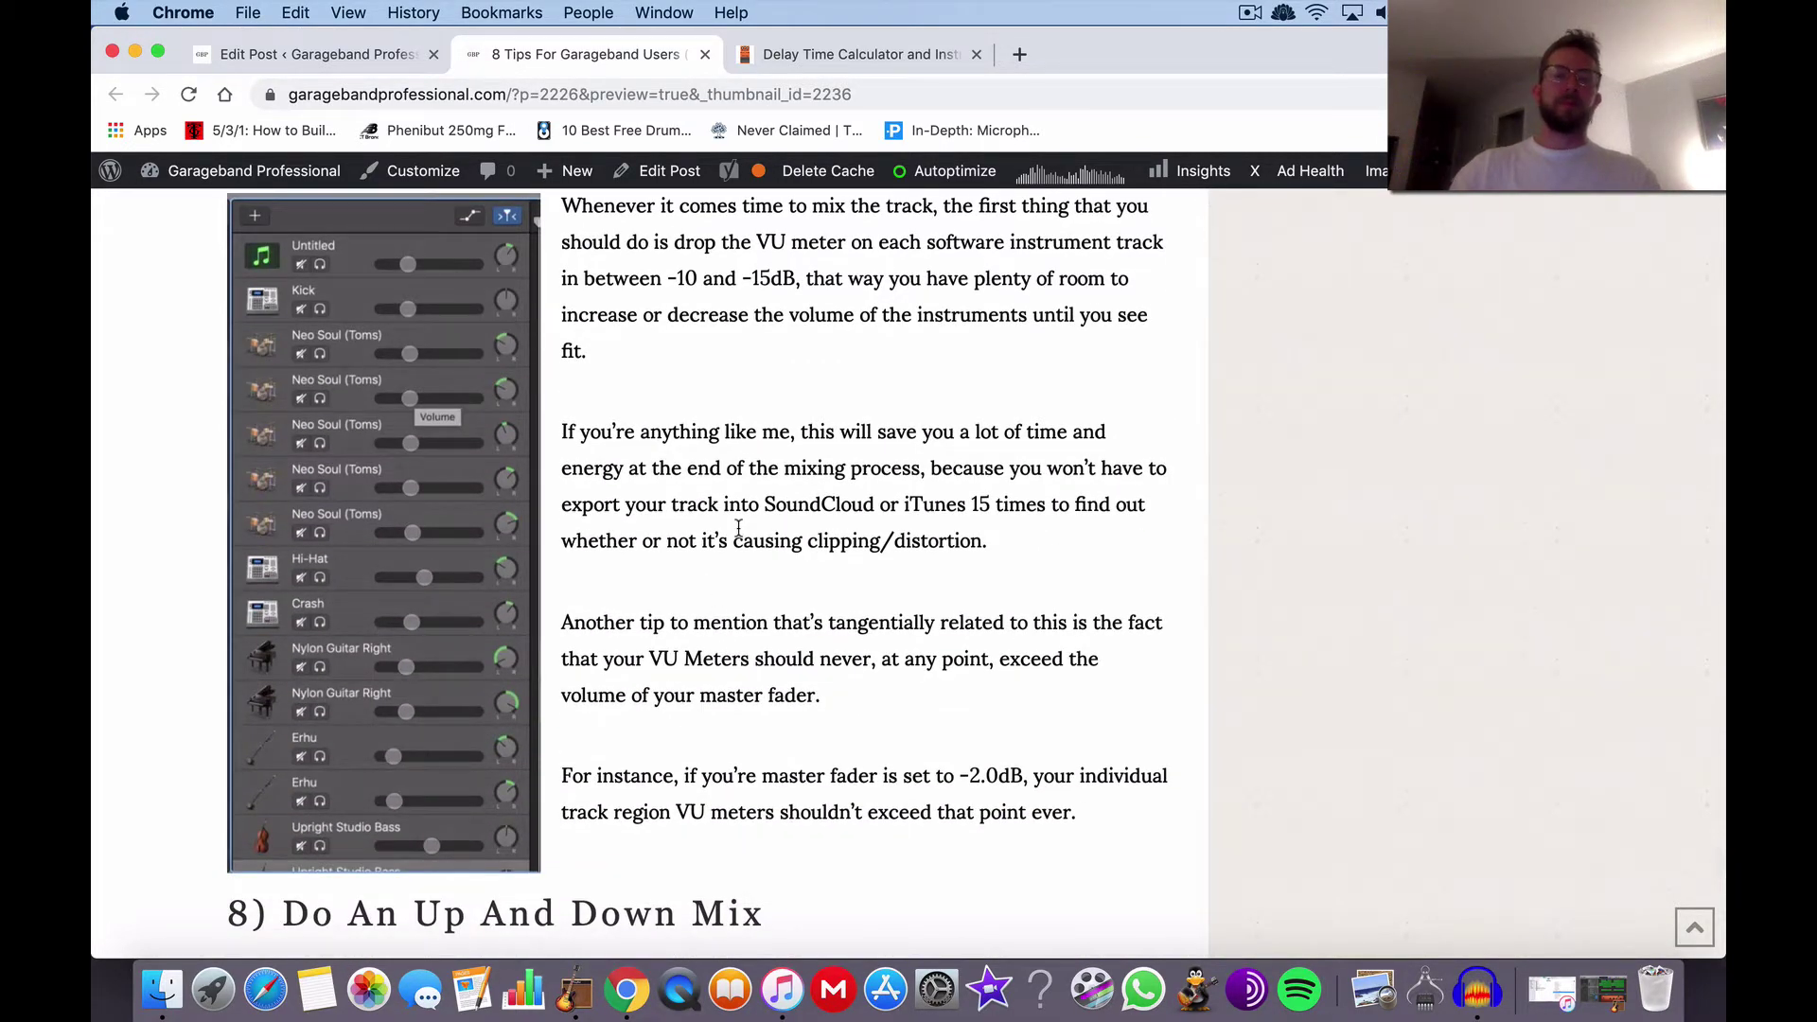
pyautogui.scroll(4, 738, 527)
pyautogui.scroll(-4, 738, 528)
pyautogui.scroll(3, 739, 527)
pyautogui.scroll(-1, 738, 527)
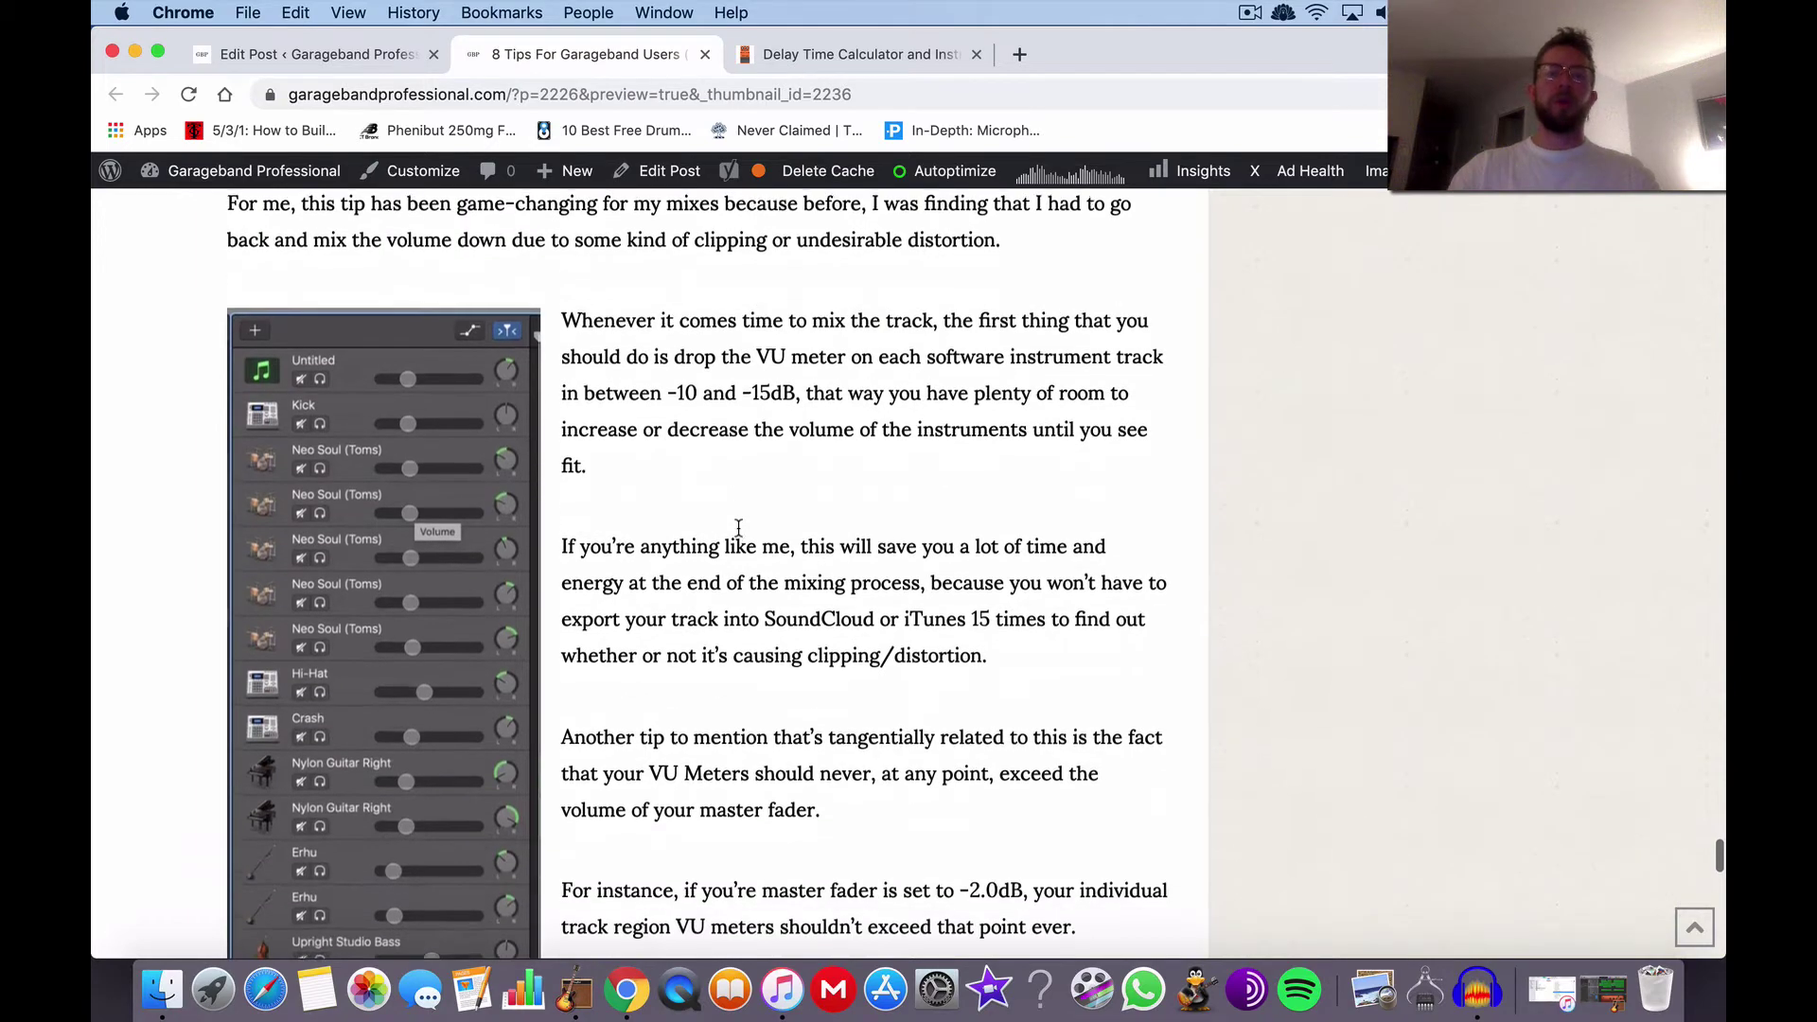
pyautogui.scroll(2, 738, 527)
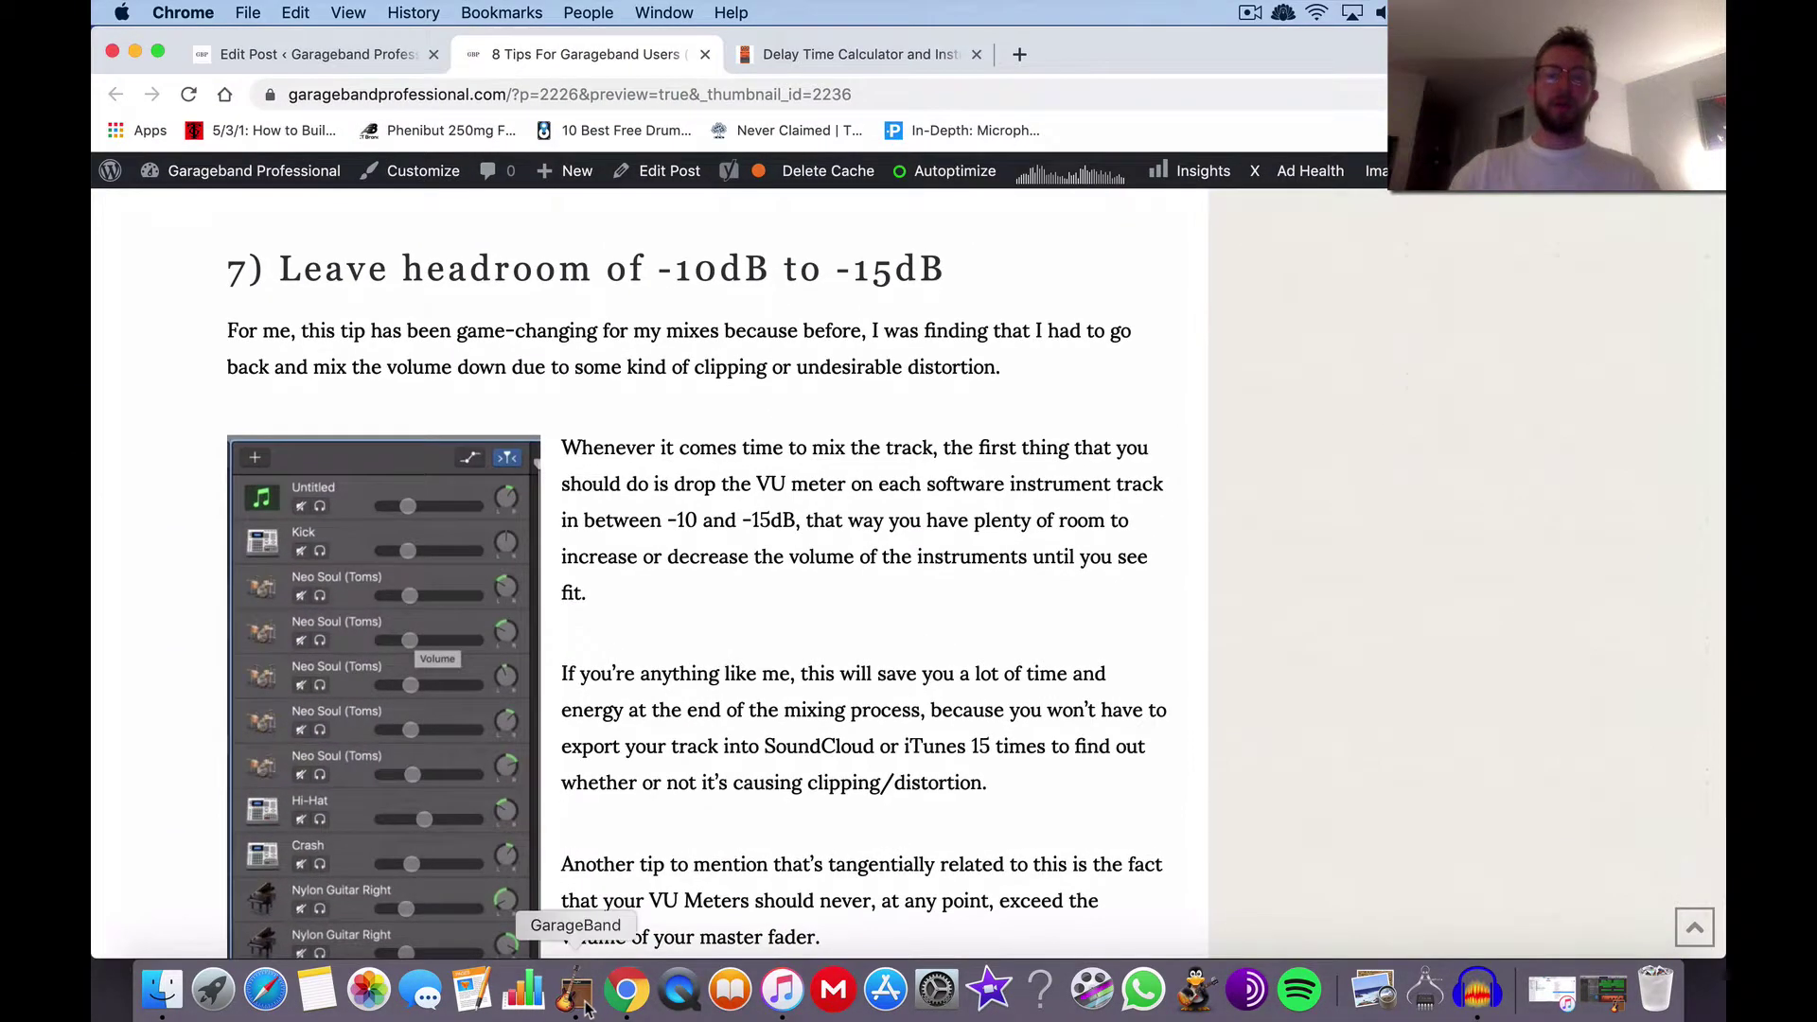
# Switch to GarageBand and look over the volume faders of the song's tracks
pyautogui.click(587, 989)
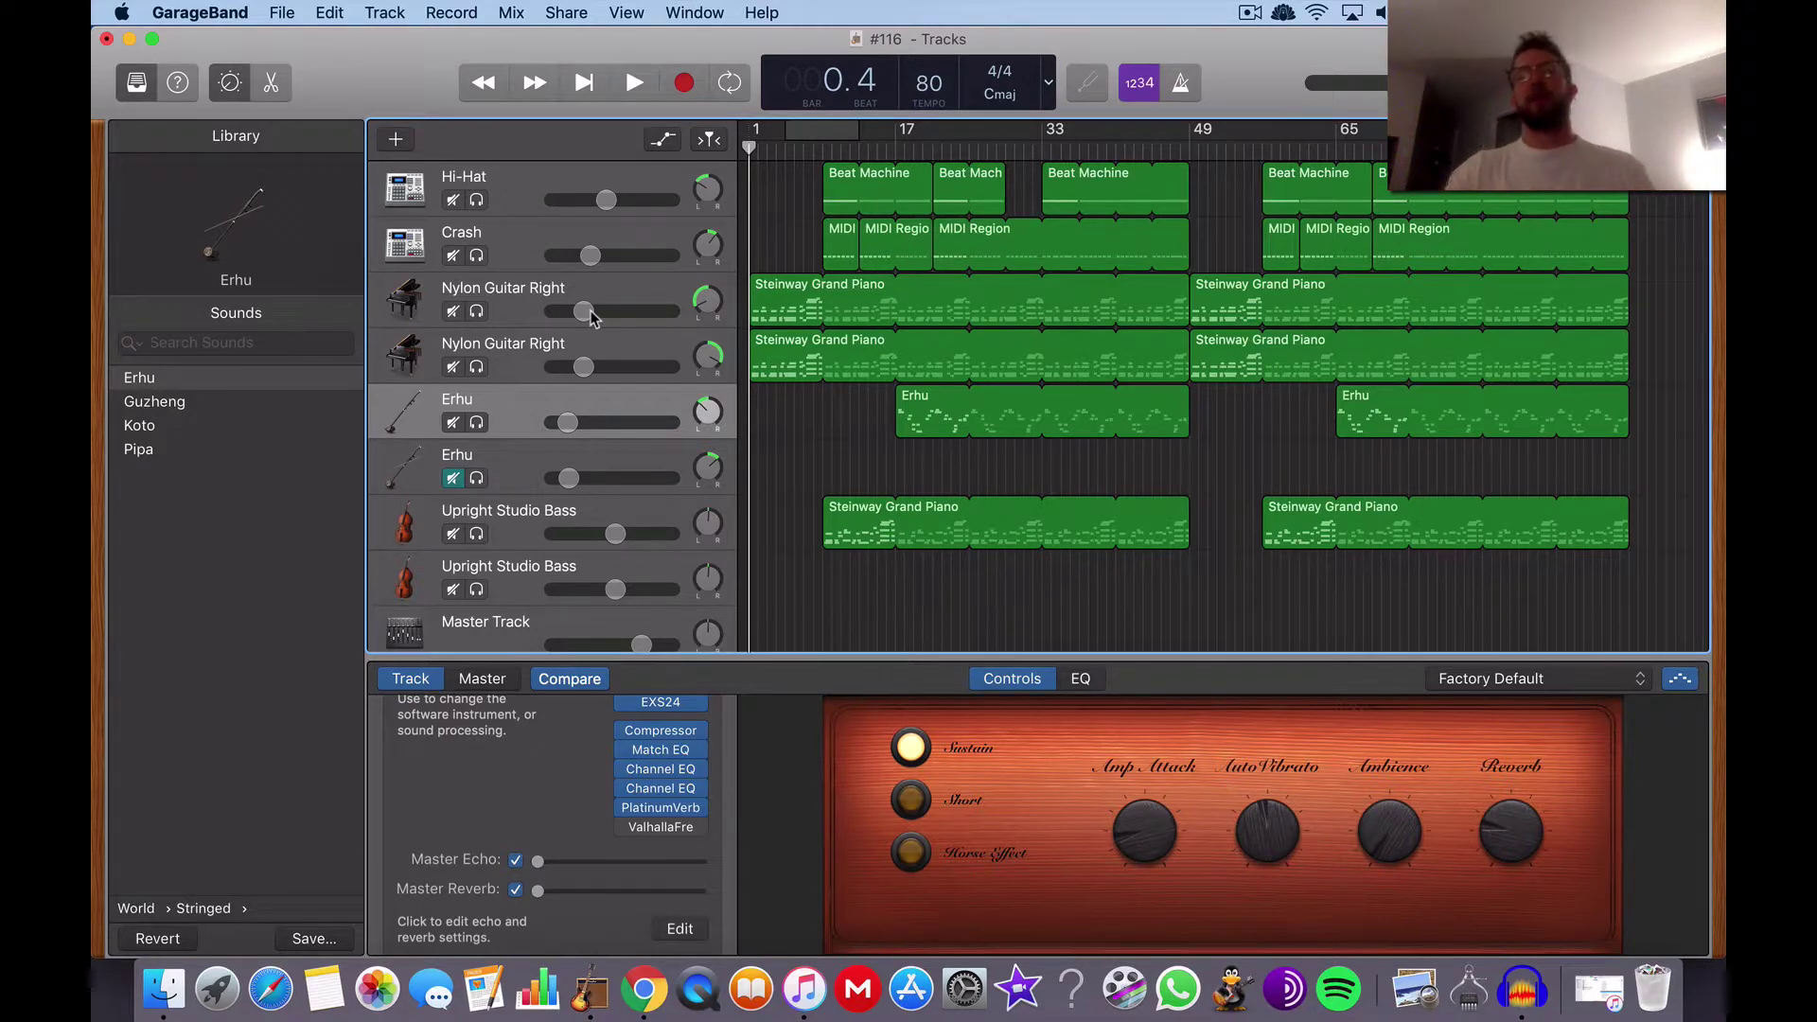
pyautogui.scroll(-2, 833, 478)
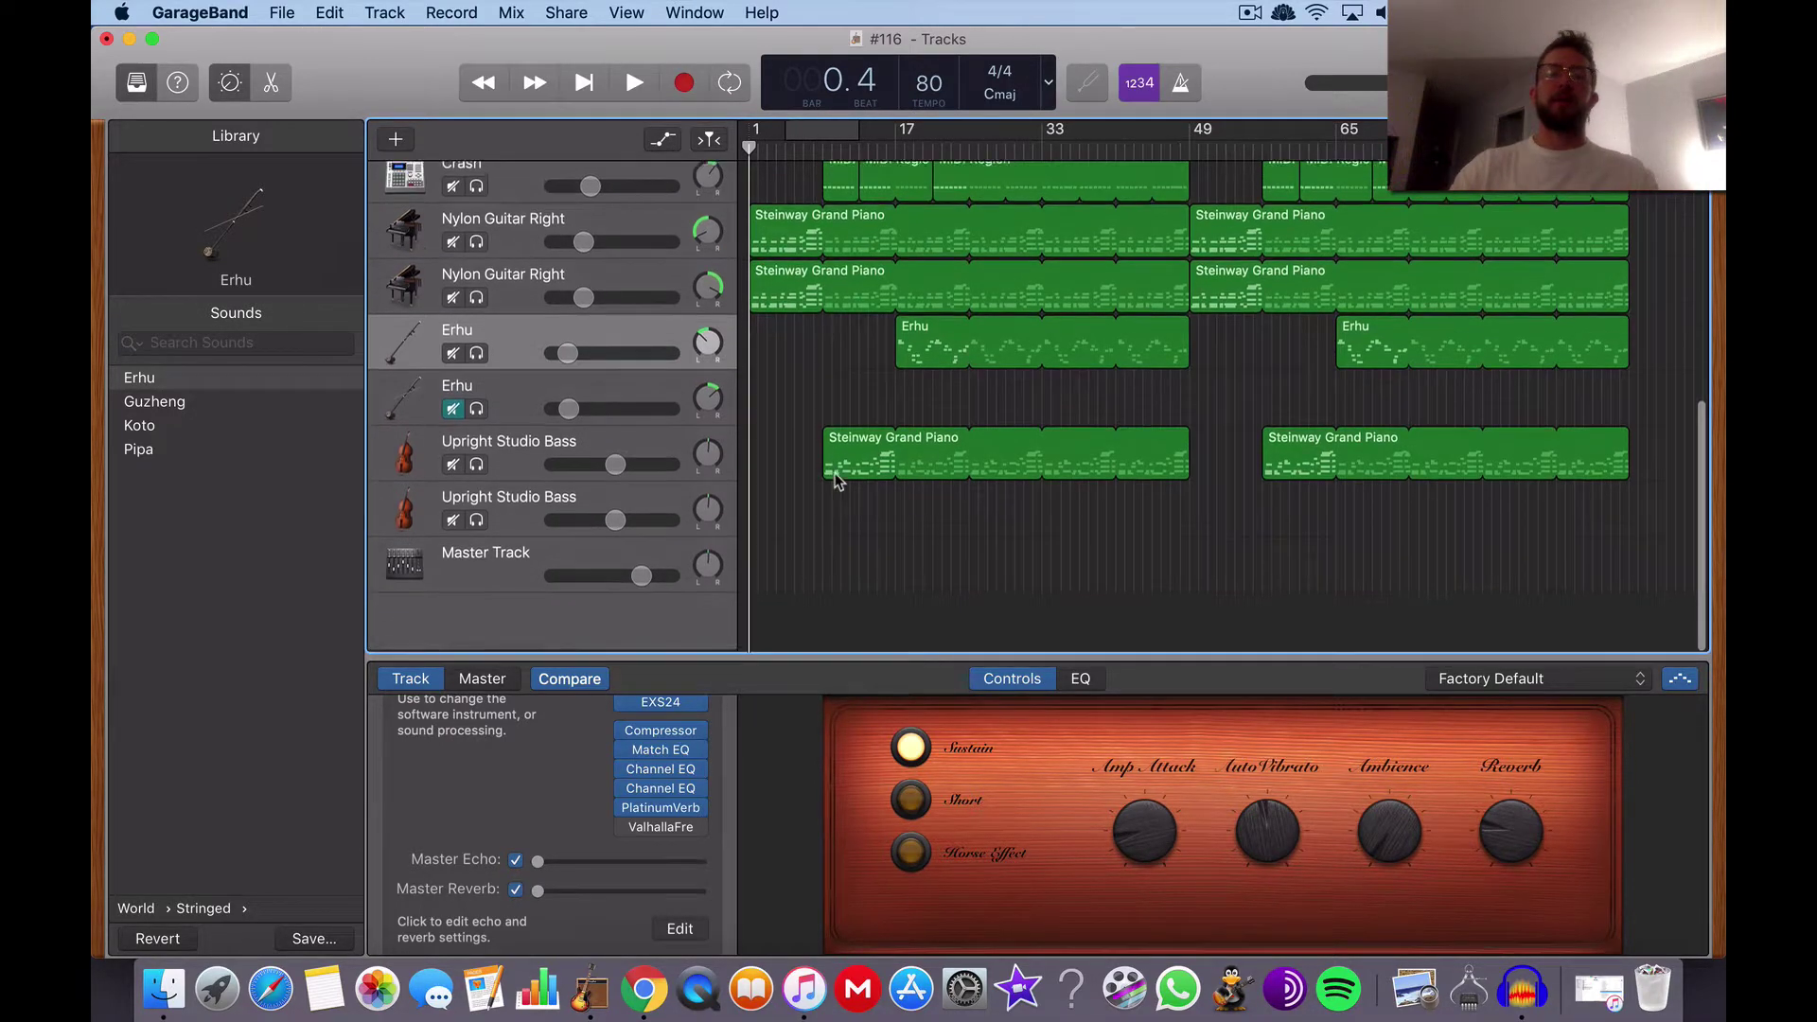
pyautogui.scroll(5, 594, 414)
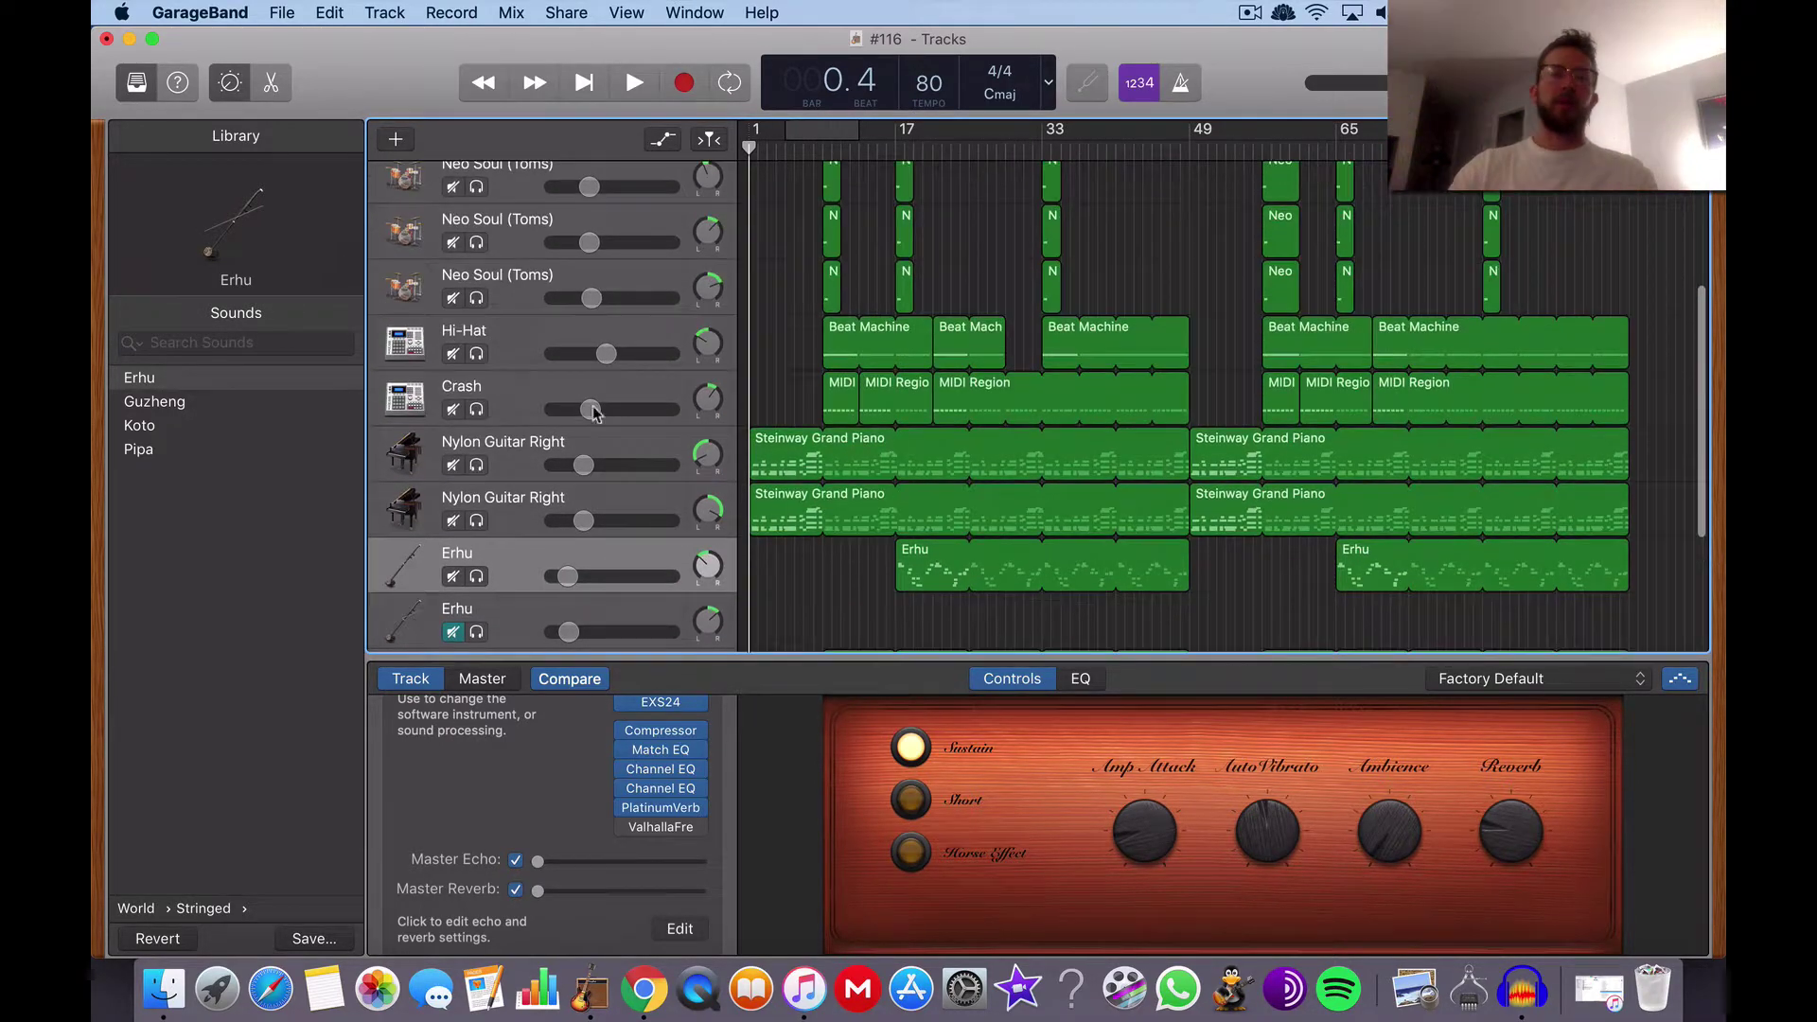
# Minimise the open windows and open the storage management for Macintosh HD from About This Mac
pyautogui.click(129, 39)
pyautogui.click(132, 47)
pyautogui.click(123, 13)
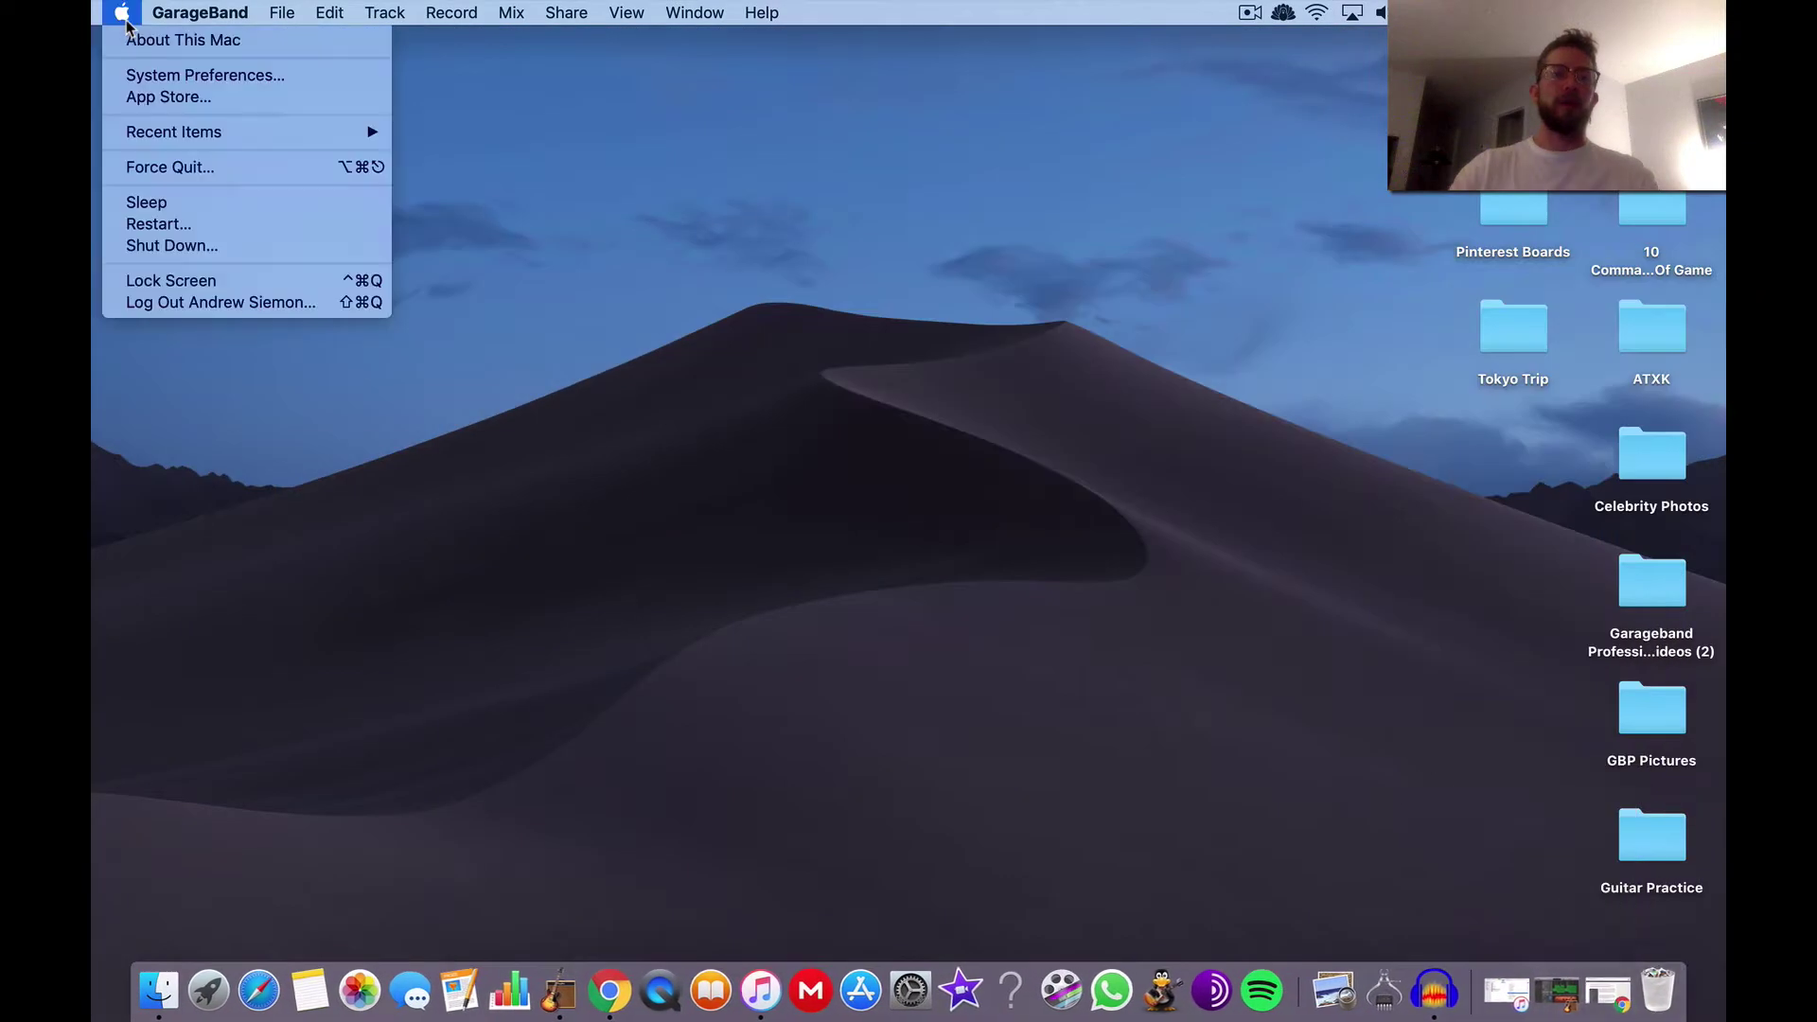
pyautogui.click(144, 42)
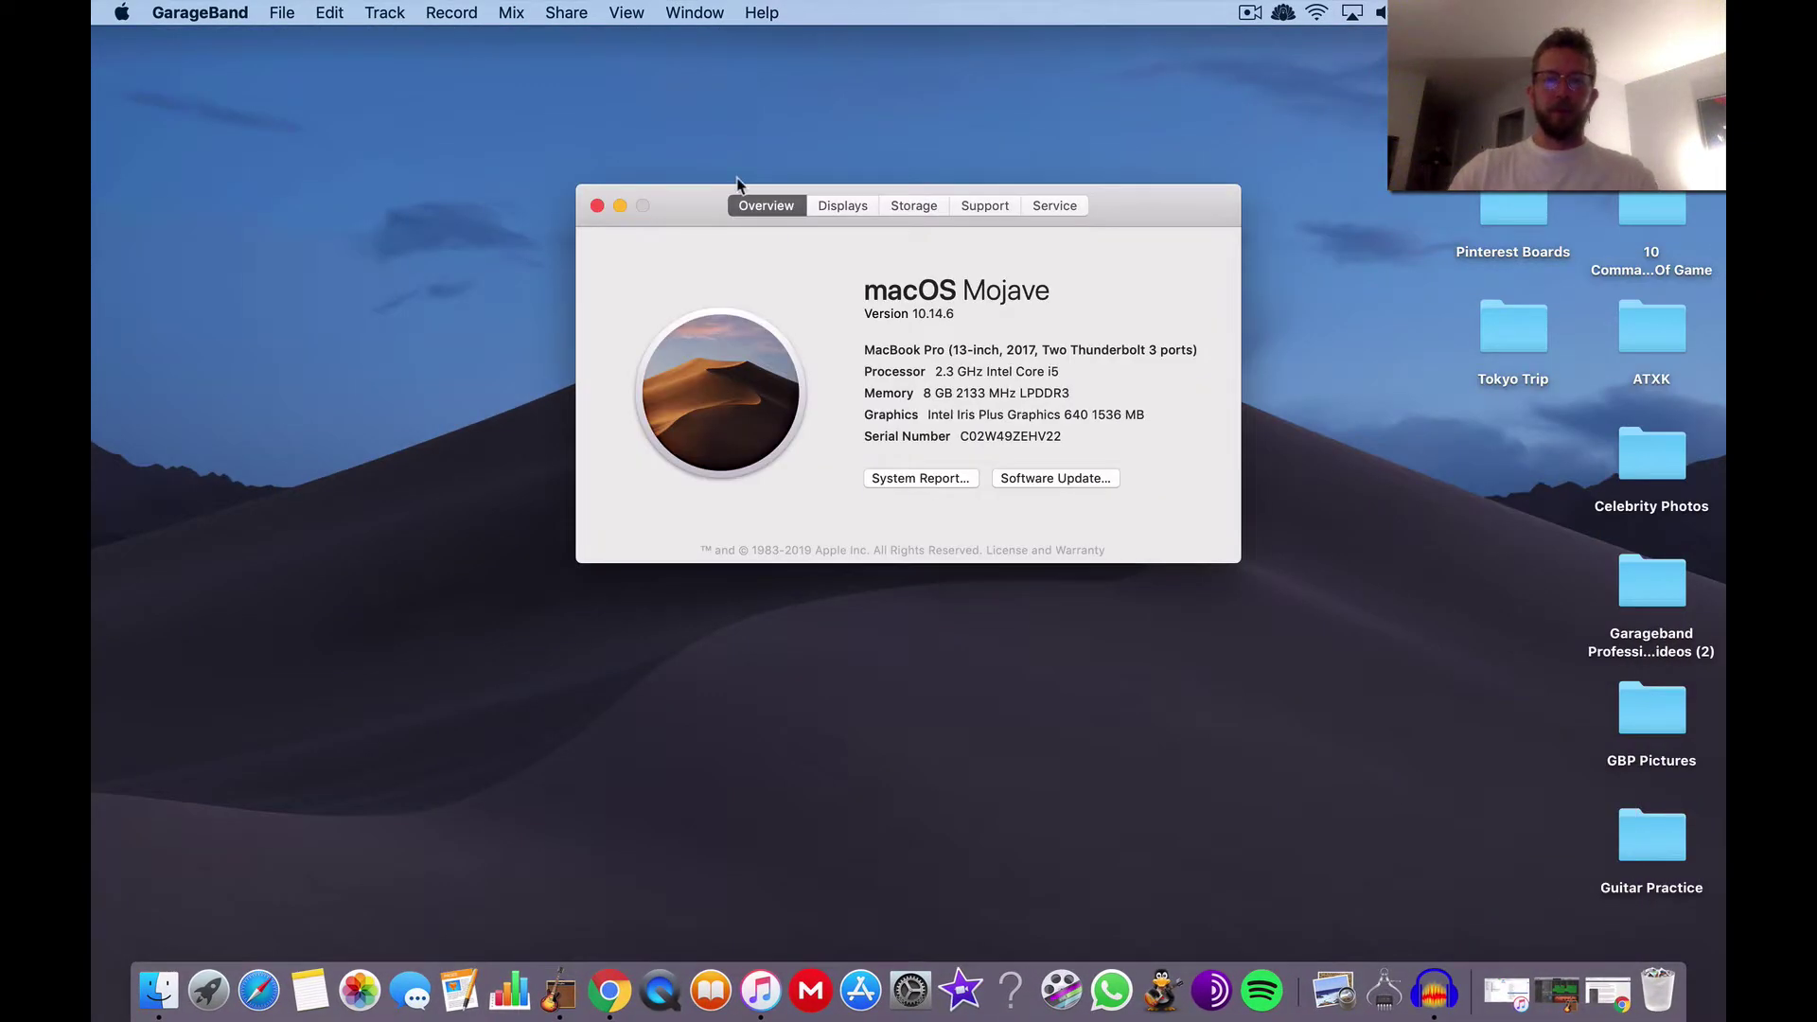
pyautogui.click(920, 207)
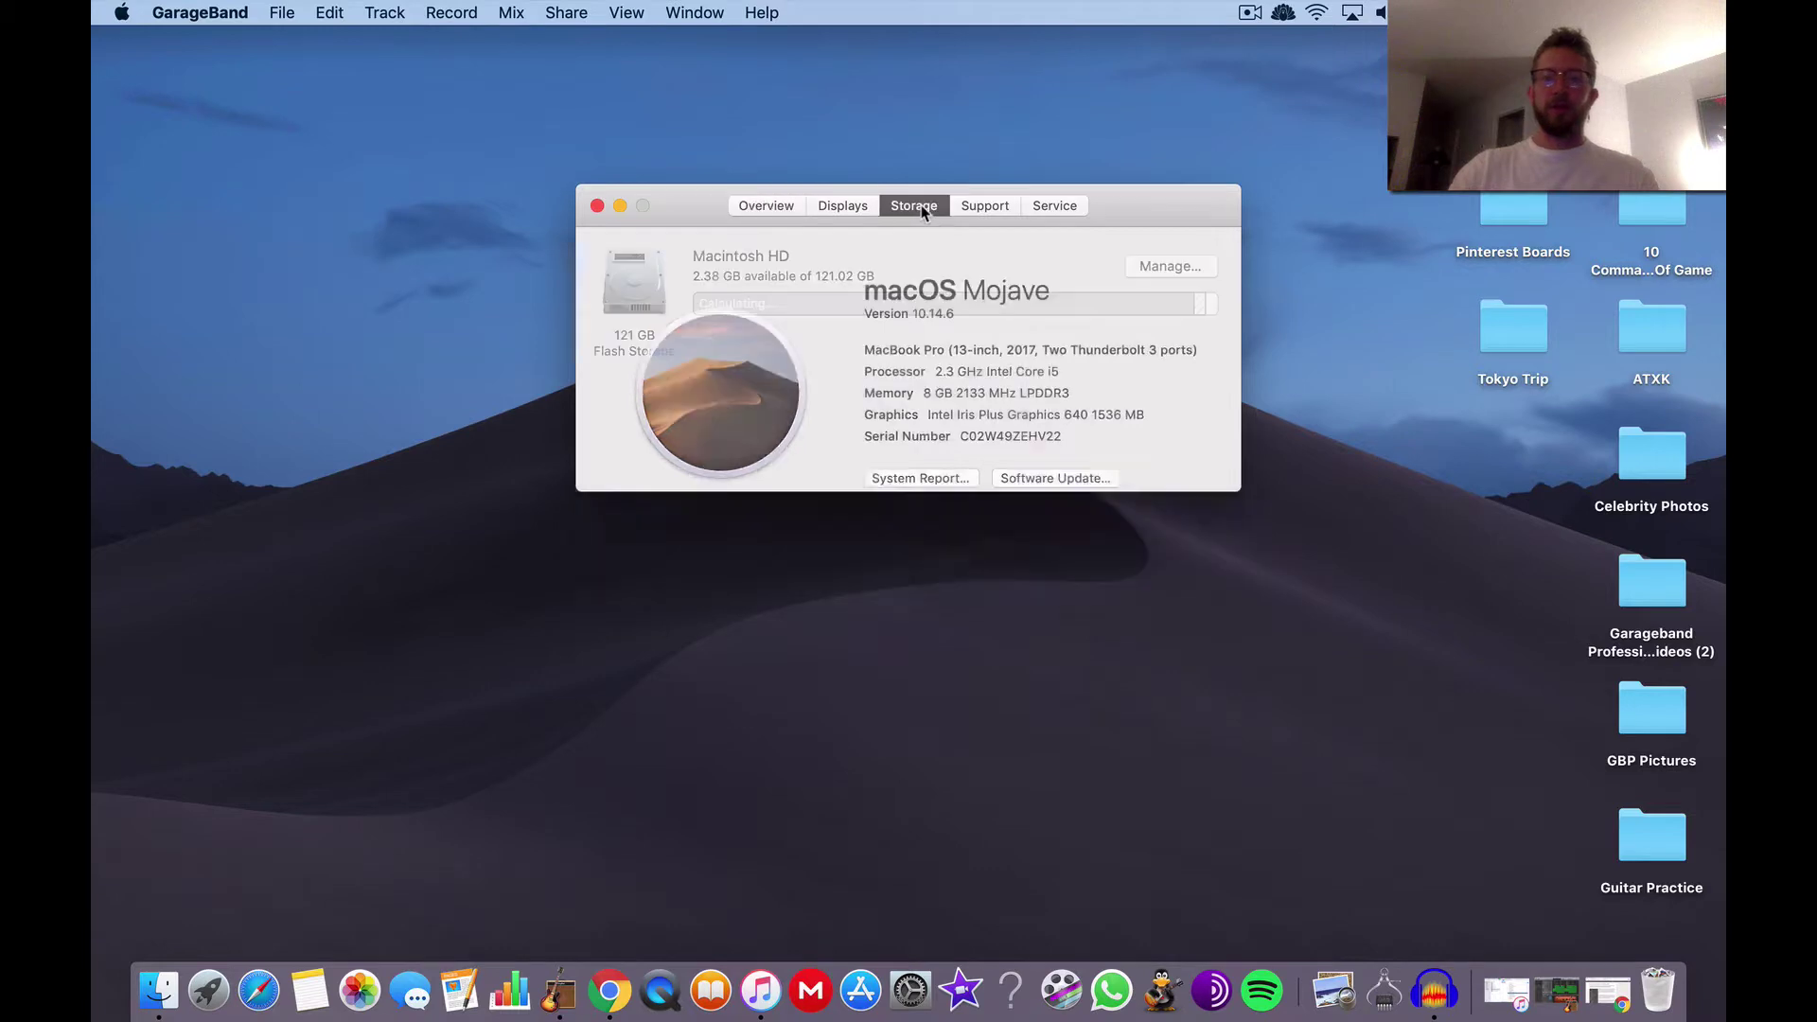
pyautogui.click(1160, 270)
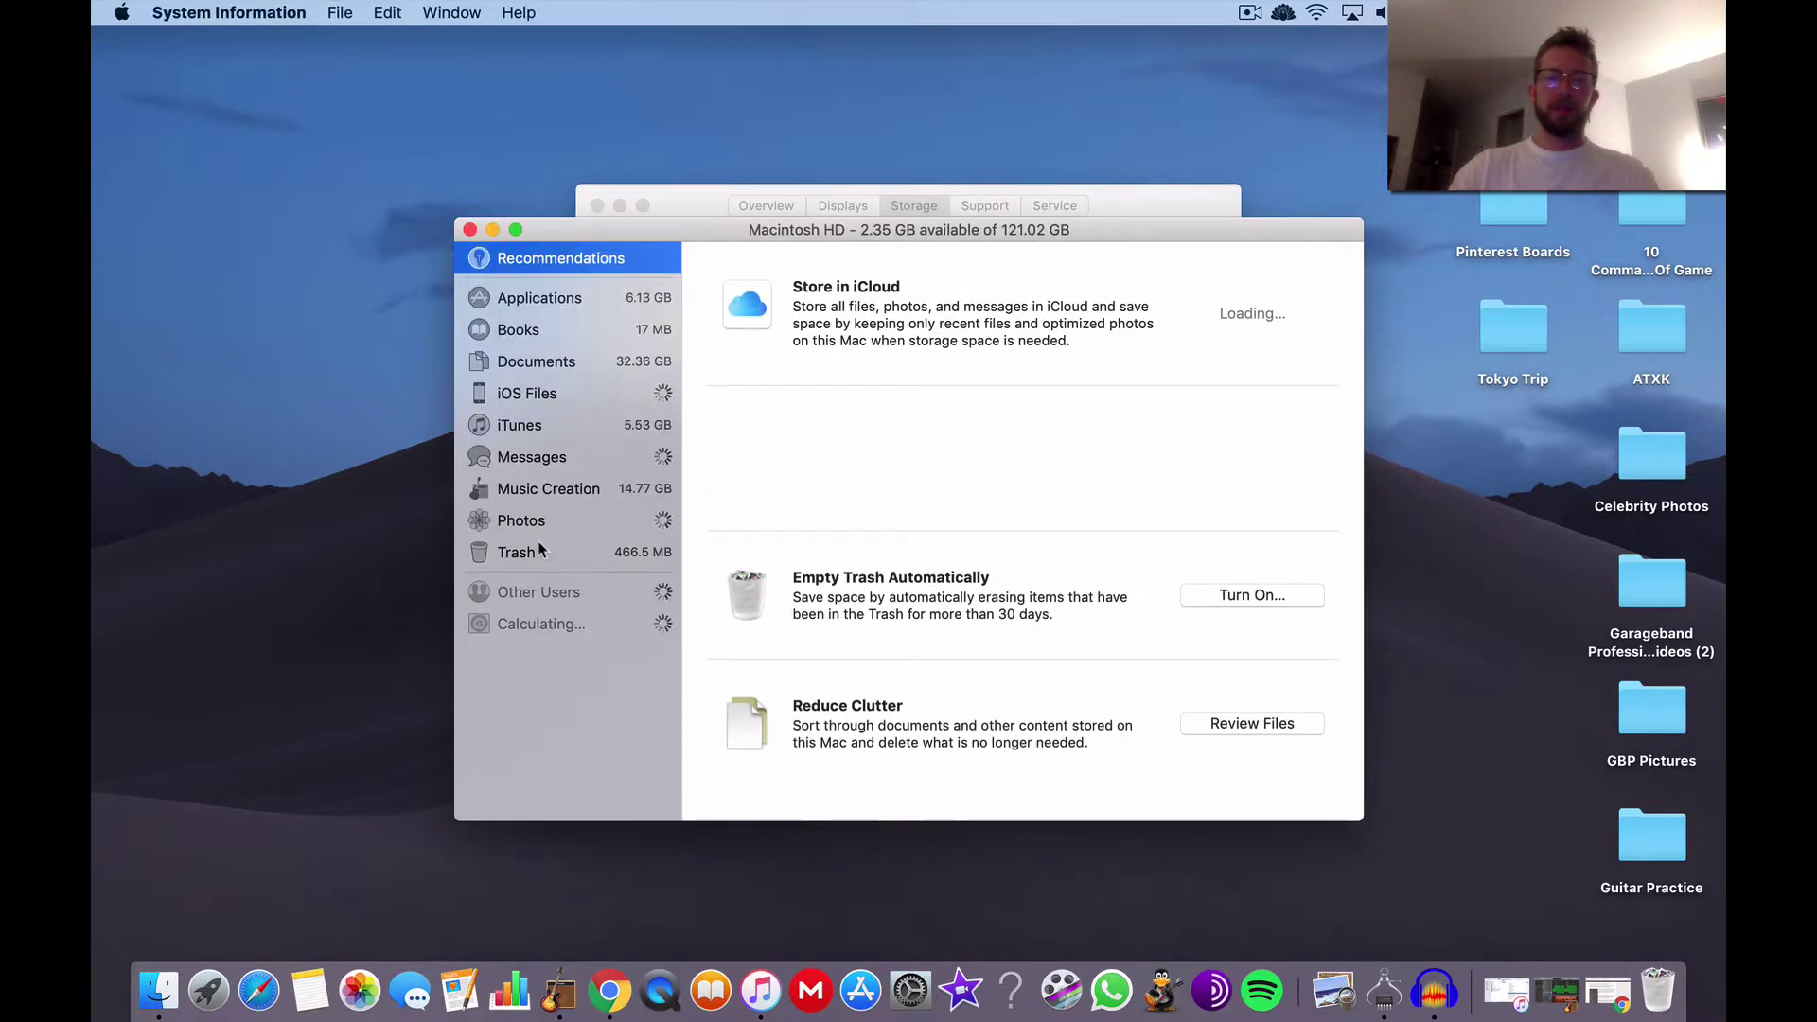
# Empty the Trash from storage management and close the storage windows
pyautogui.click(537, 549)
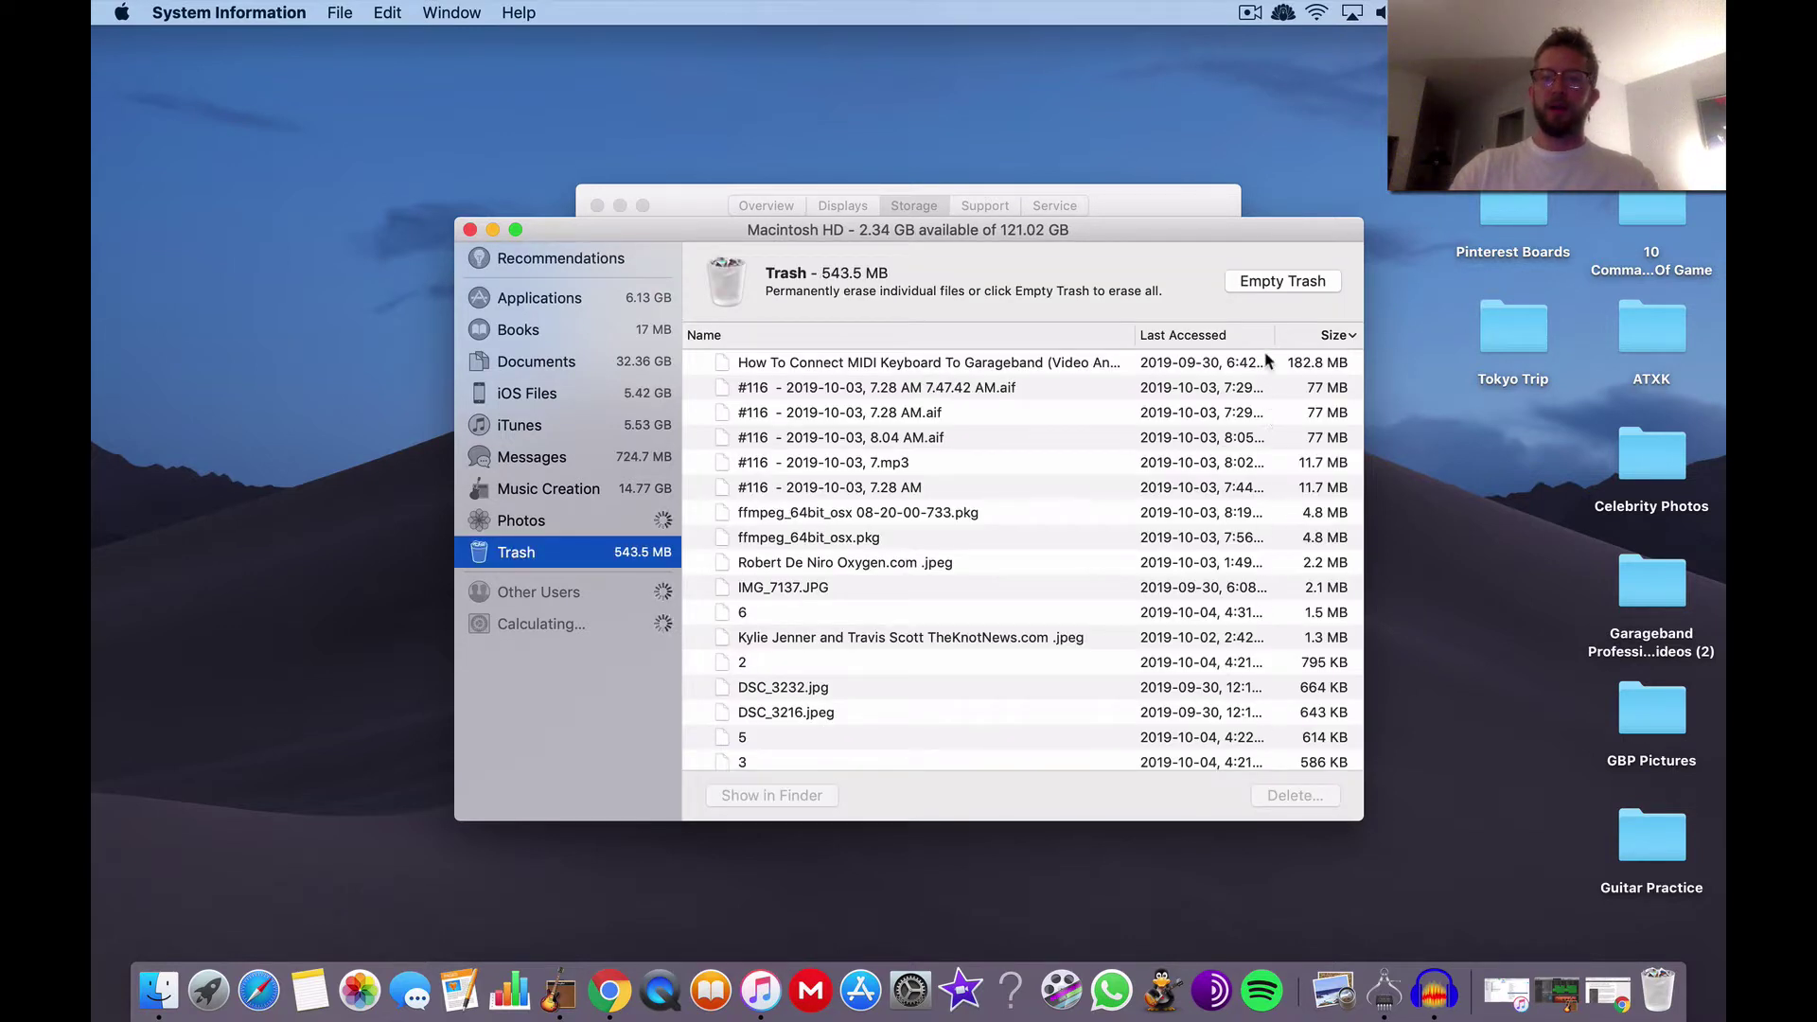
pyautogui.click(1283, 281)
pyautogui.click(1106, 365)
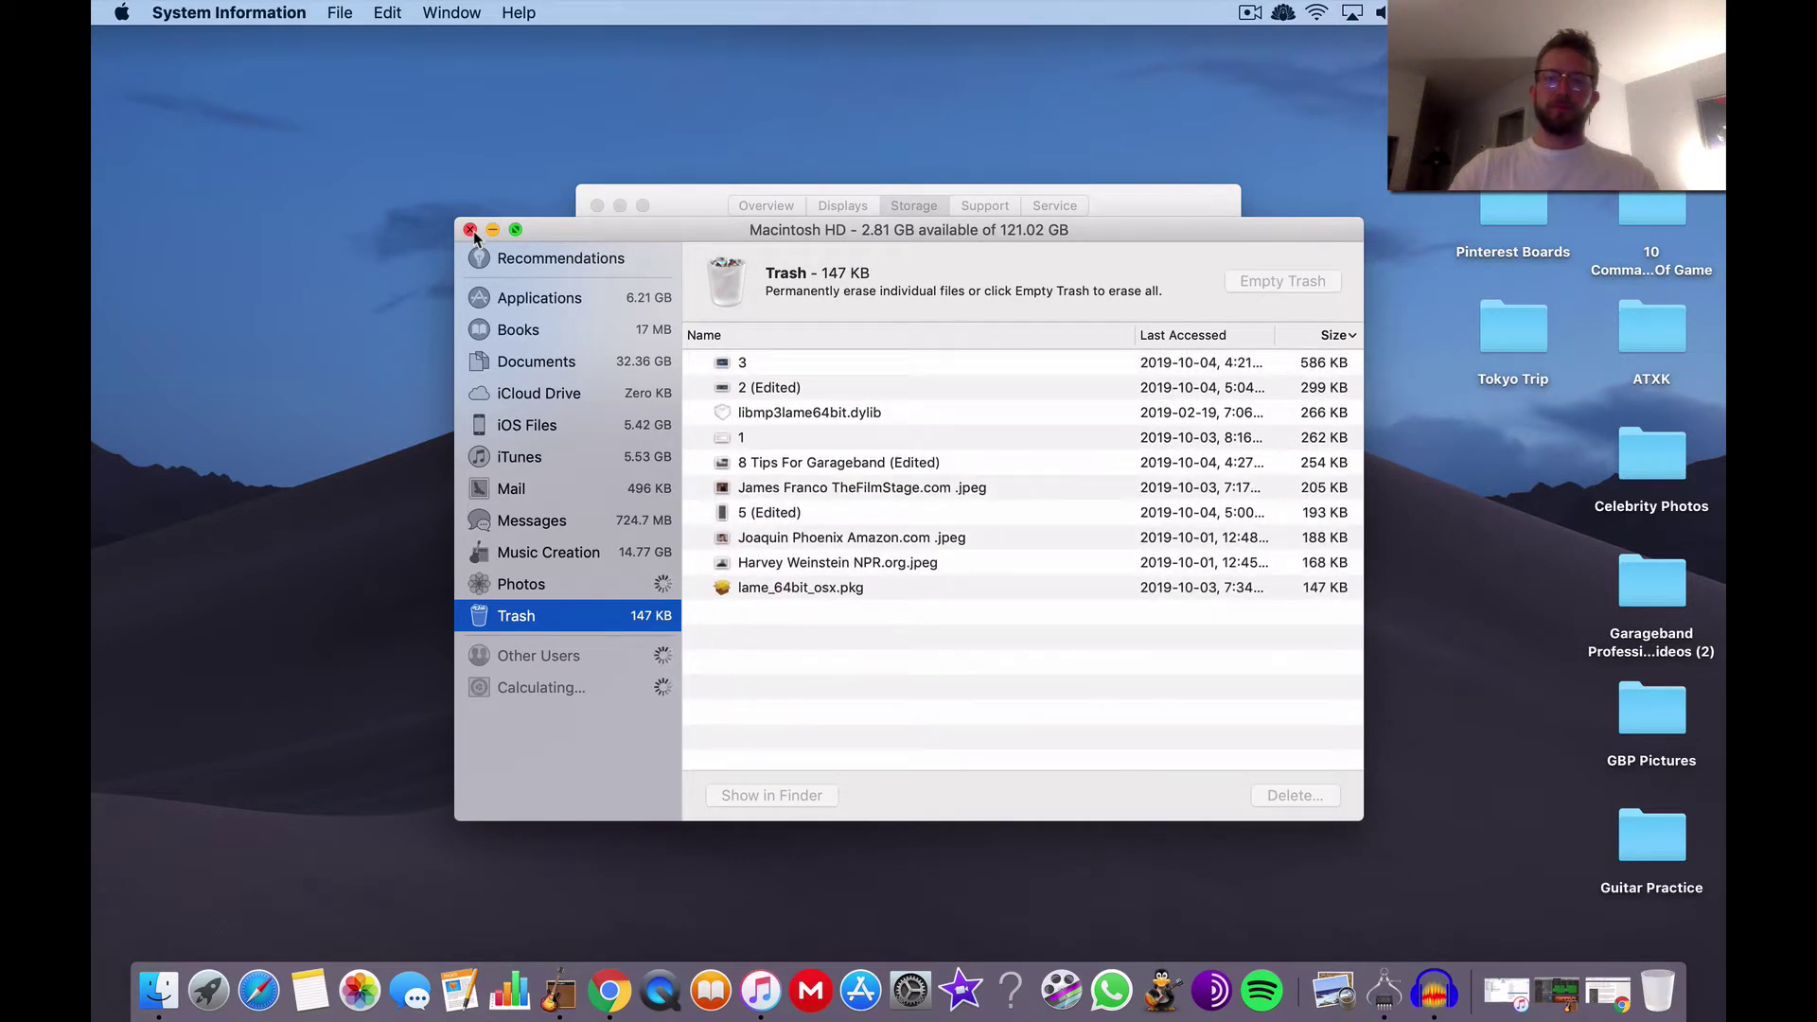
pyautogui.click(470, 230)
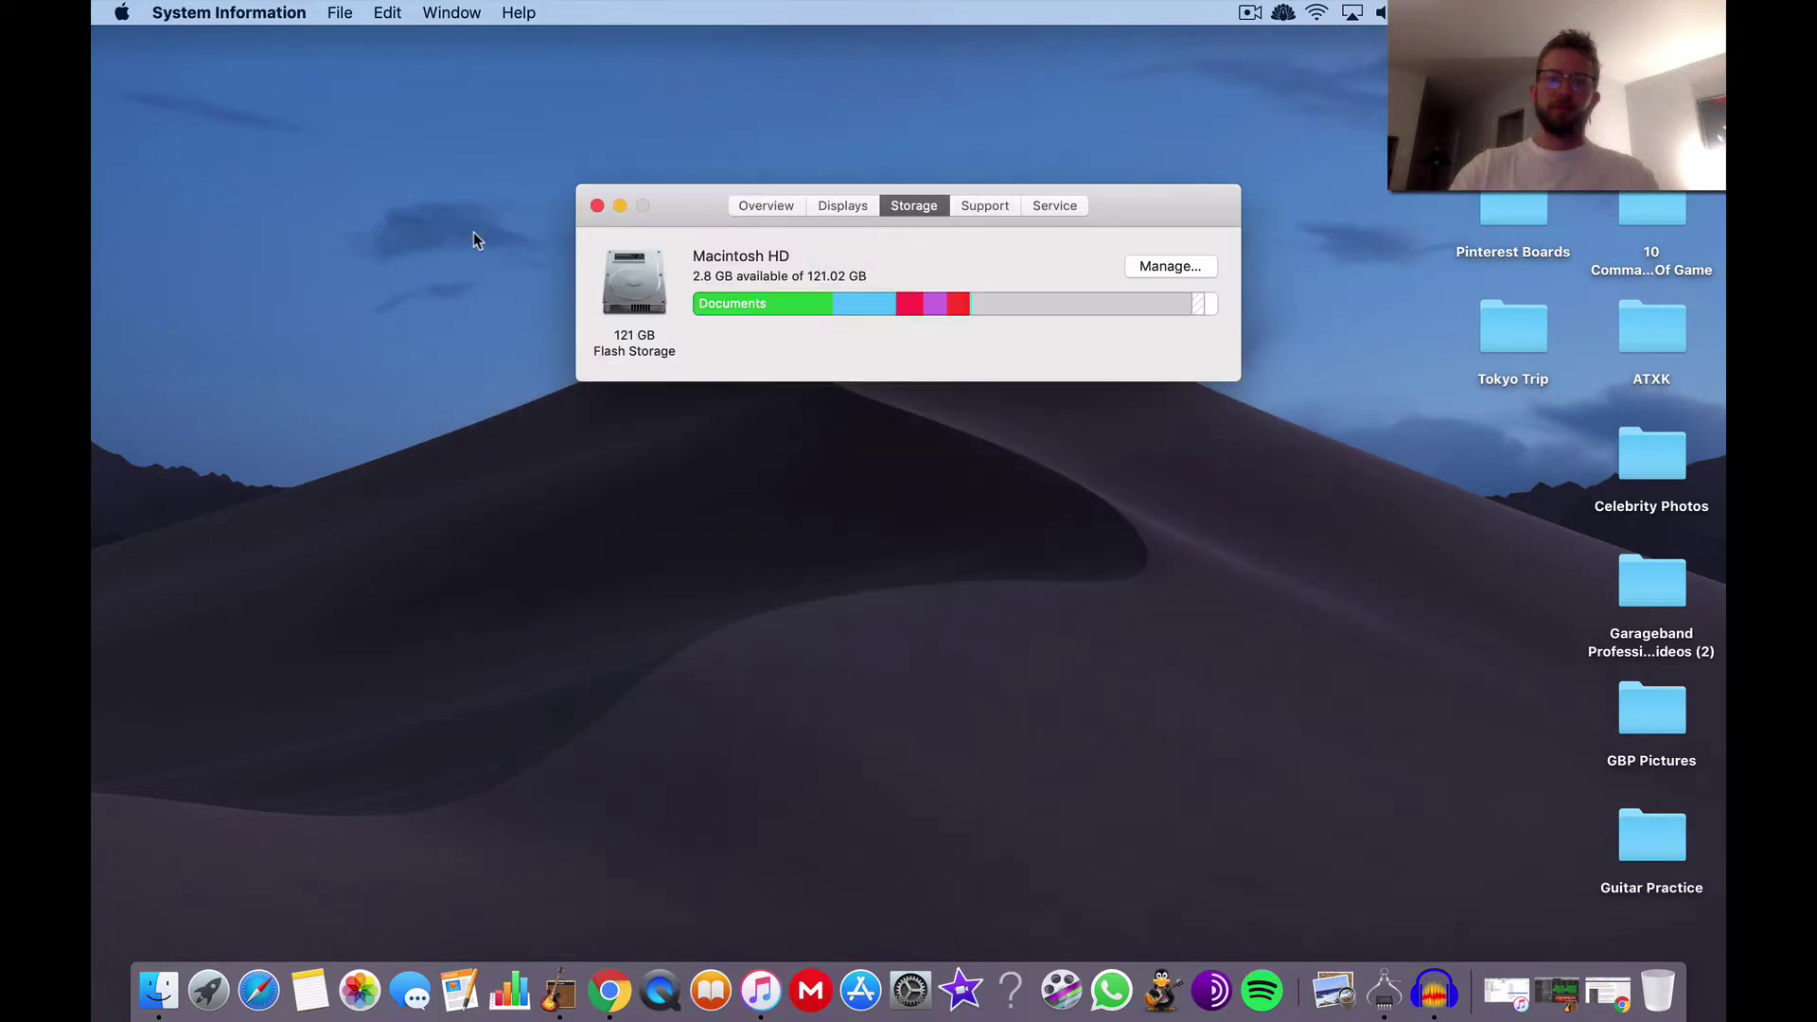
pyautogui.click(596, 206)
# Switch to Chrome and look through the end of tip 7 and tip 8 about doing an up and down mix
pyautogui.click(610, 991)
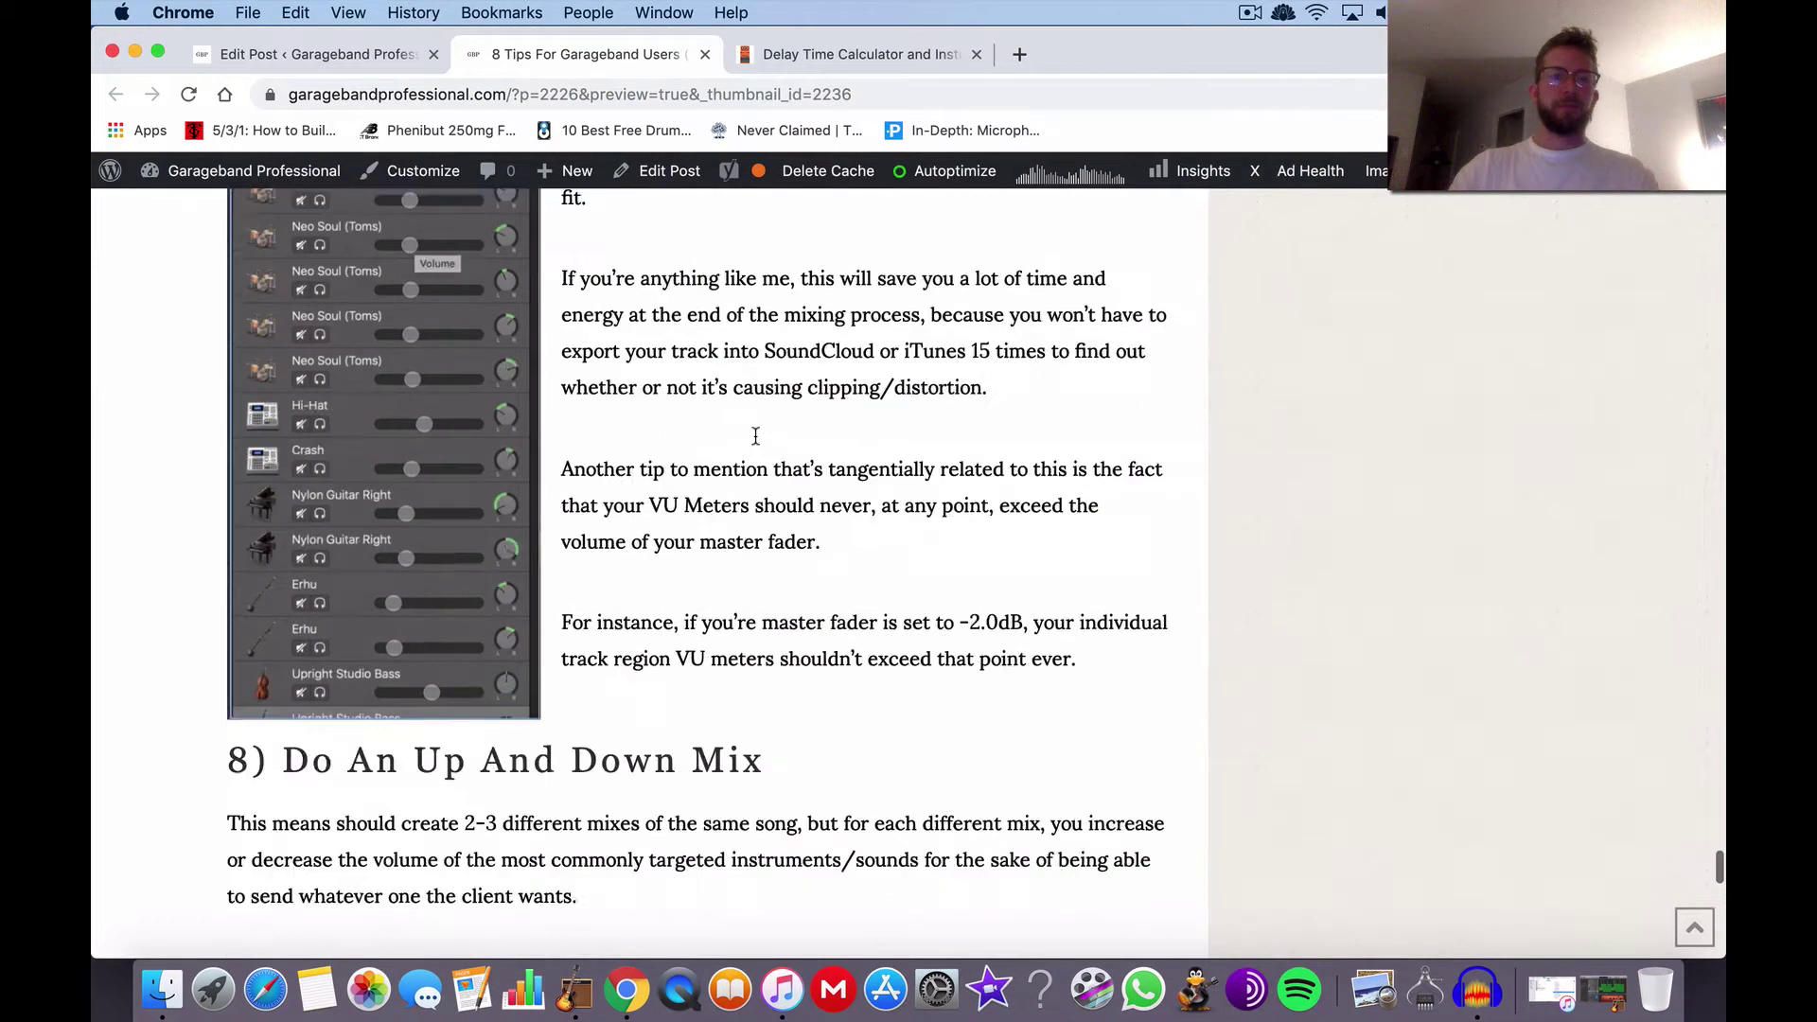
pyautogui.scroll(-10, 755, 435)
pyautogui.scroll(10, 755, 438)
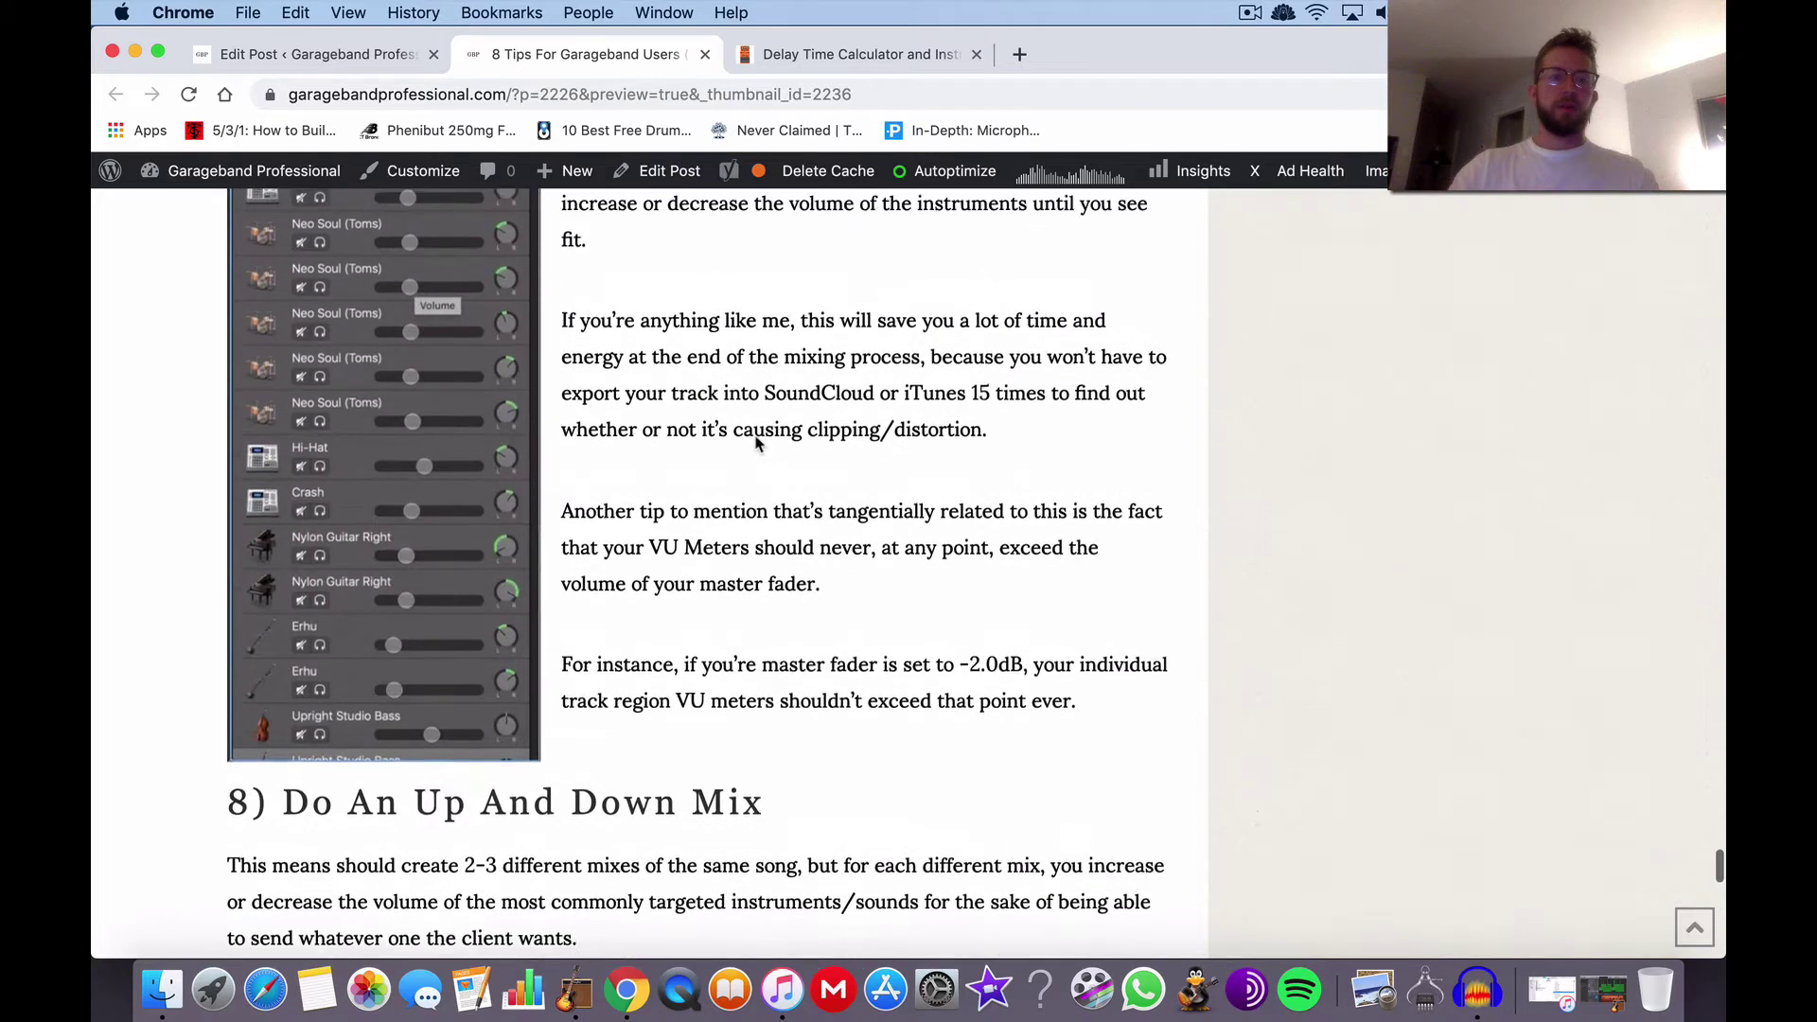
# Look over tip 8 on the up and down mix, and switch to GarageBand to view the song's first tracks
pyautogui.scroll(-7, 755, 442)
pyautogui.scroll(2, 733, 511)
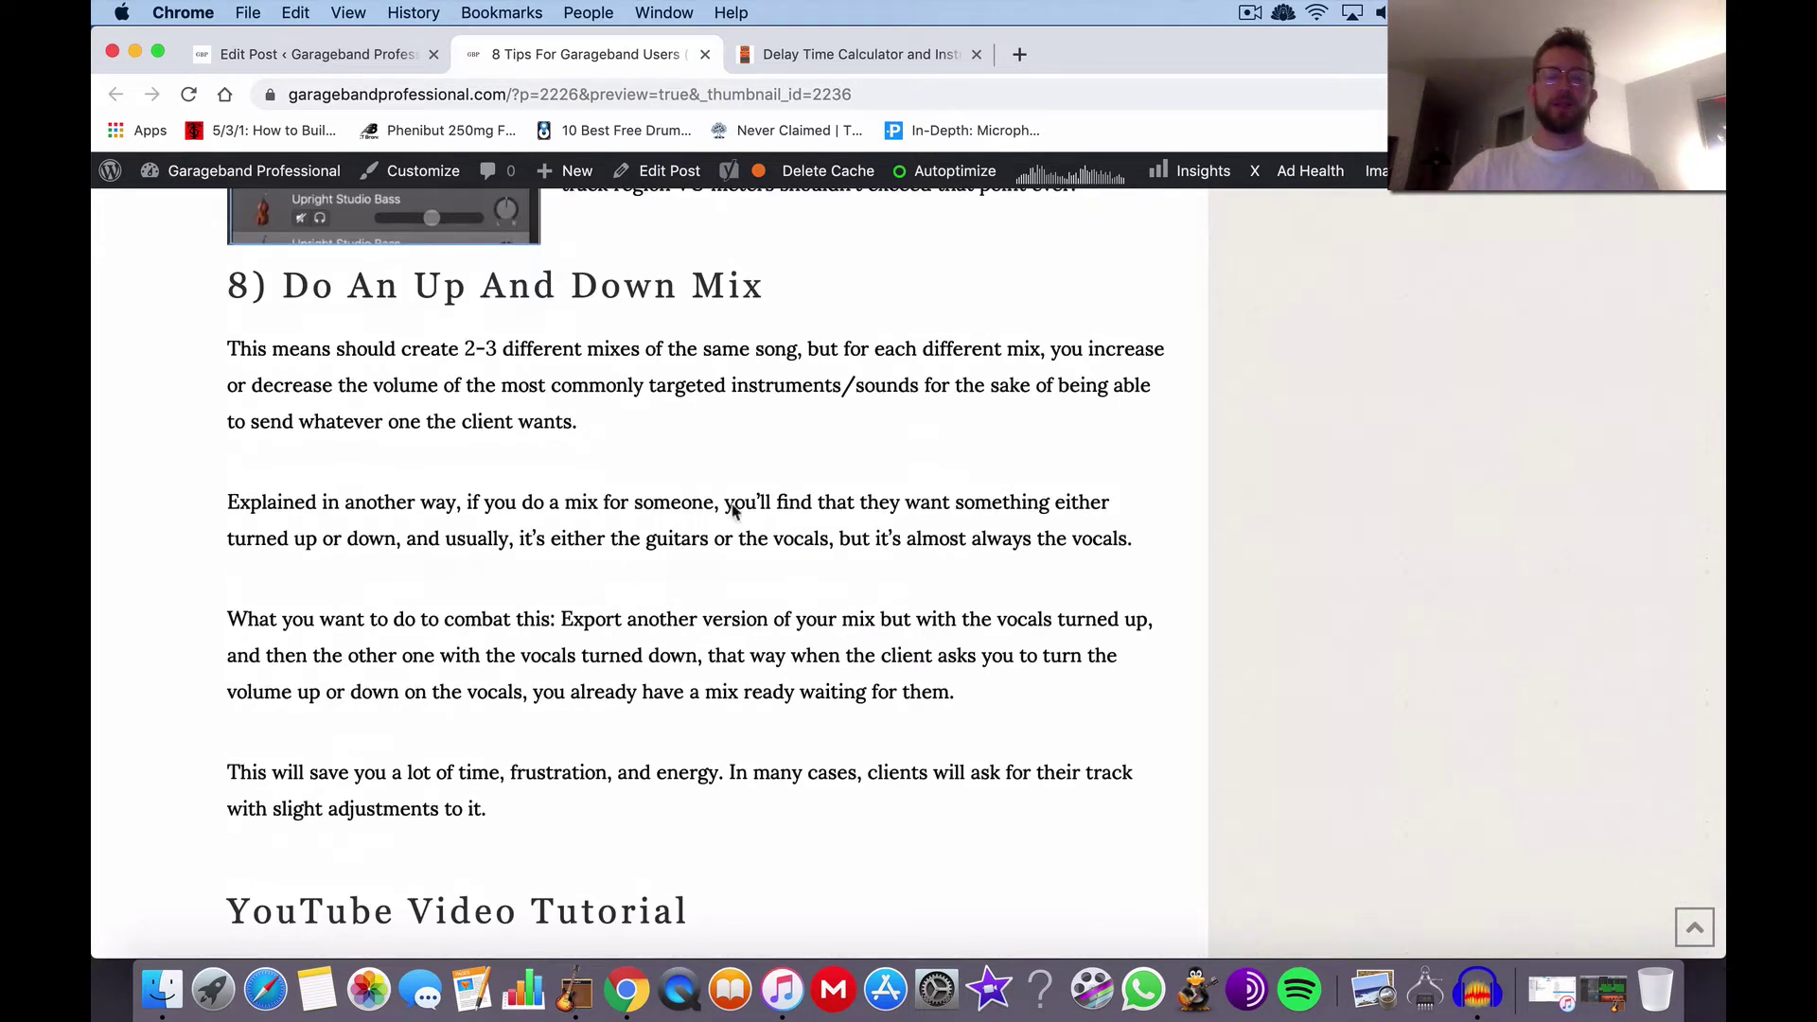
pyautogui.click(582, 1001)
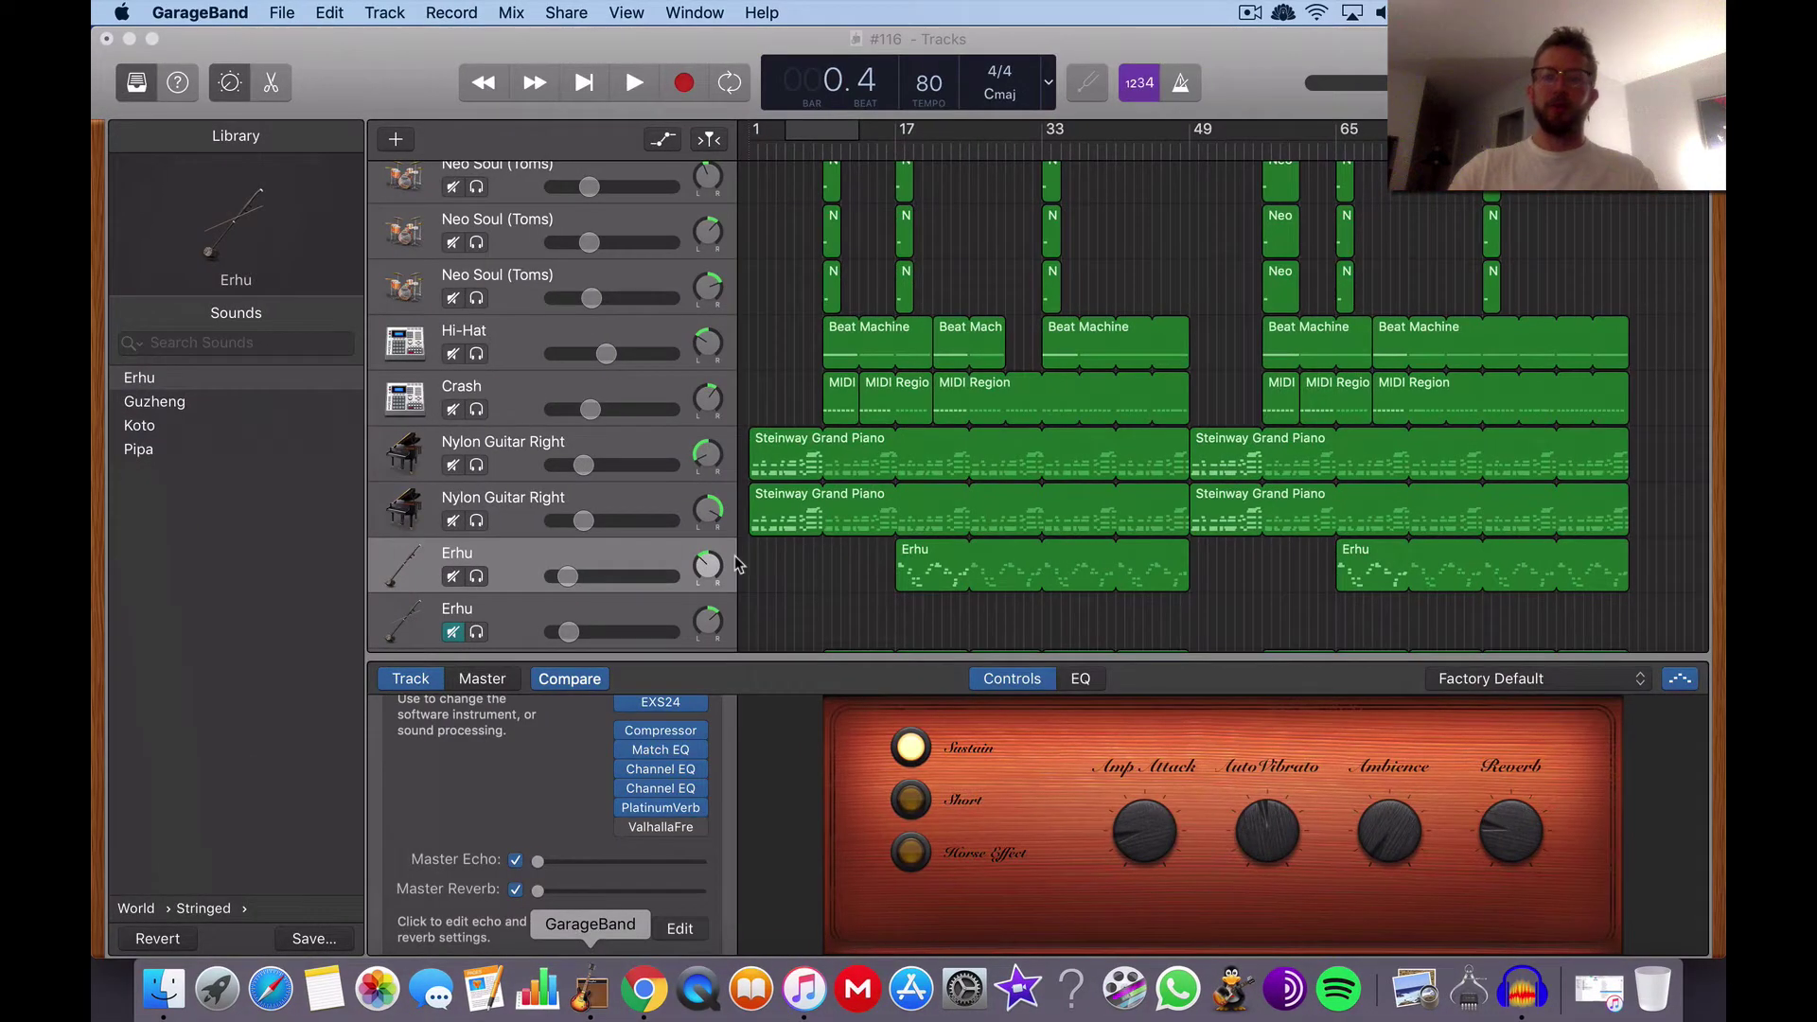
pyautogui.scroll(3, 757, 327)
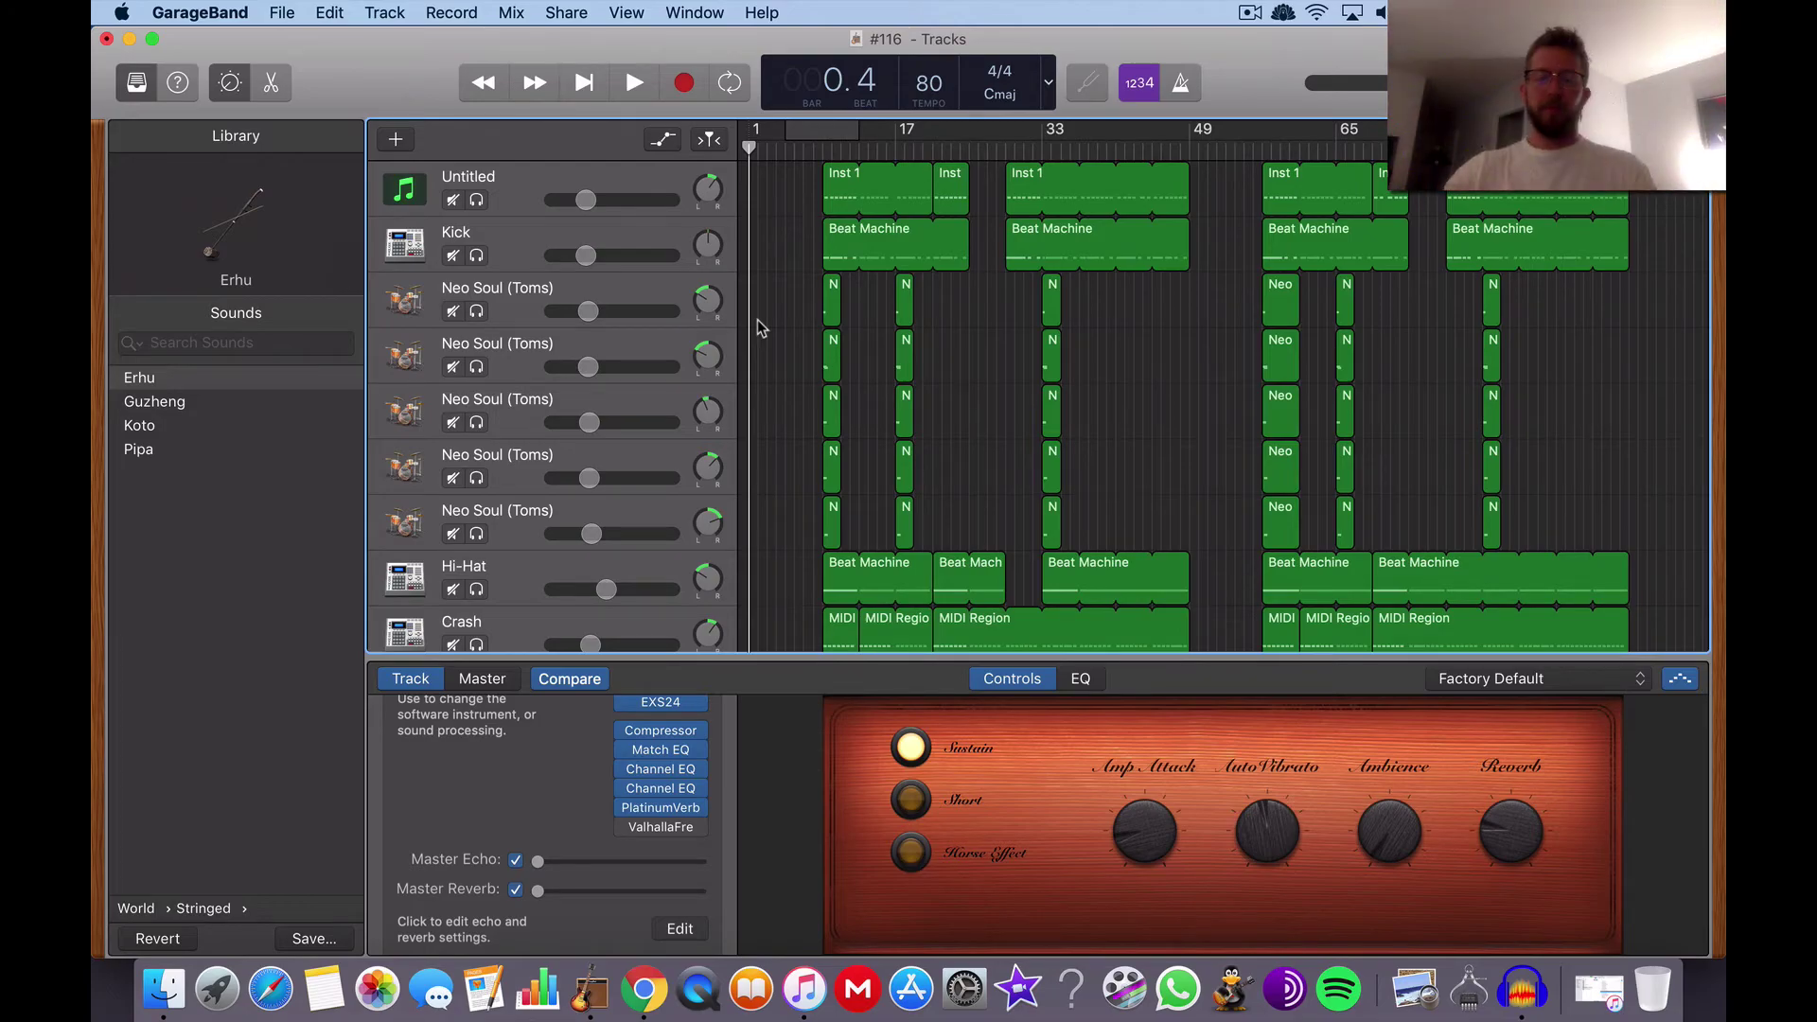
# Switch to Chrome, skim back through the tips article and close the Delay Time Calculator page
pyautogui.hotkey('ctrl', 'Up')
pyautogui.click(632, 411)
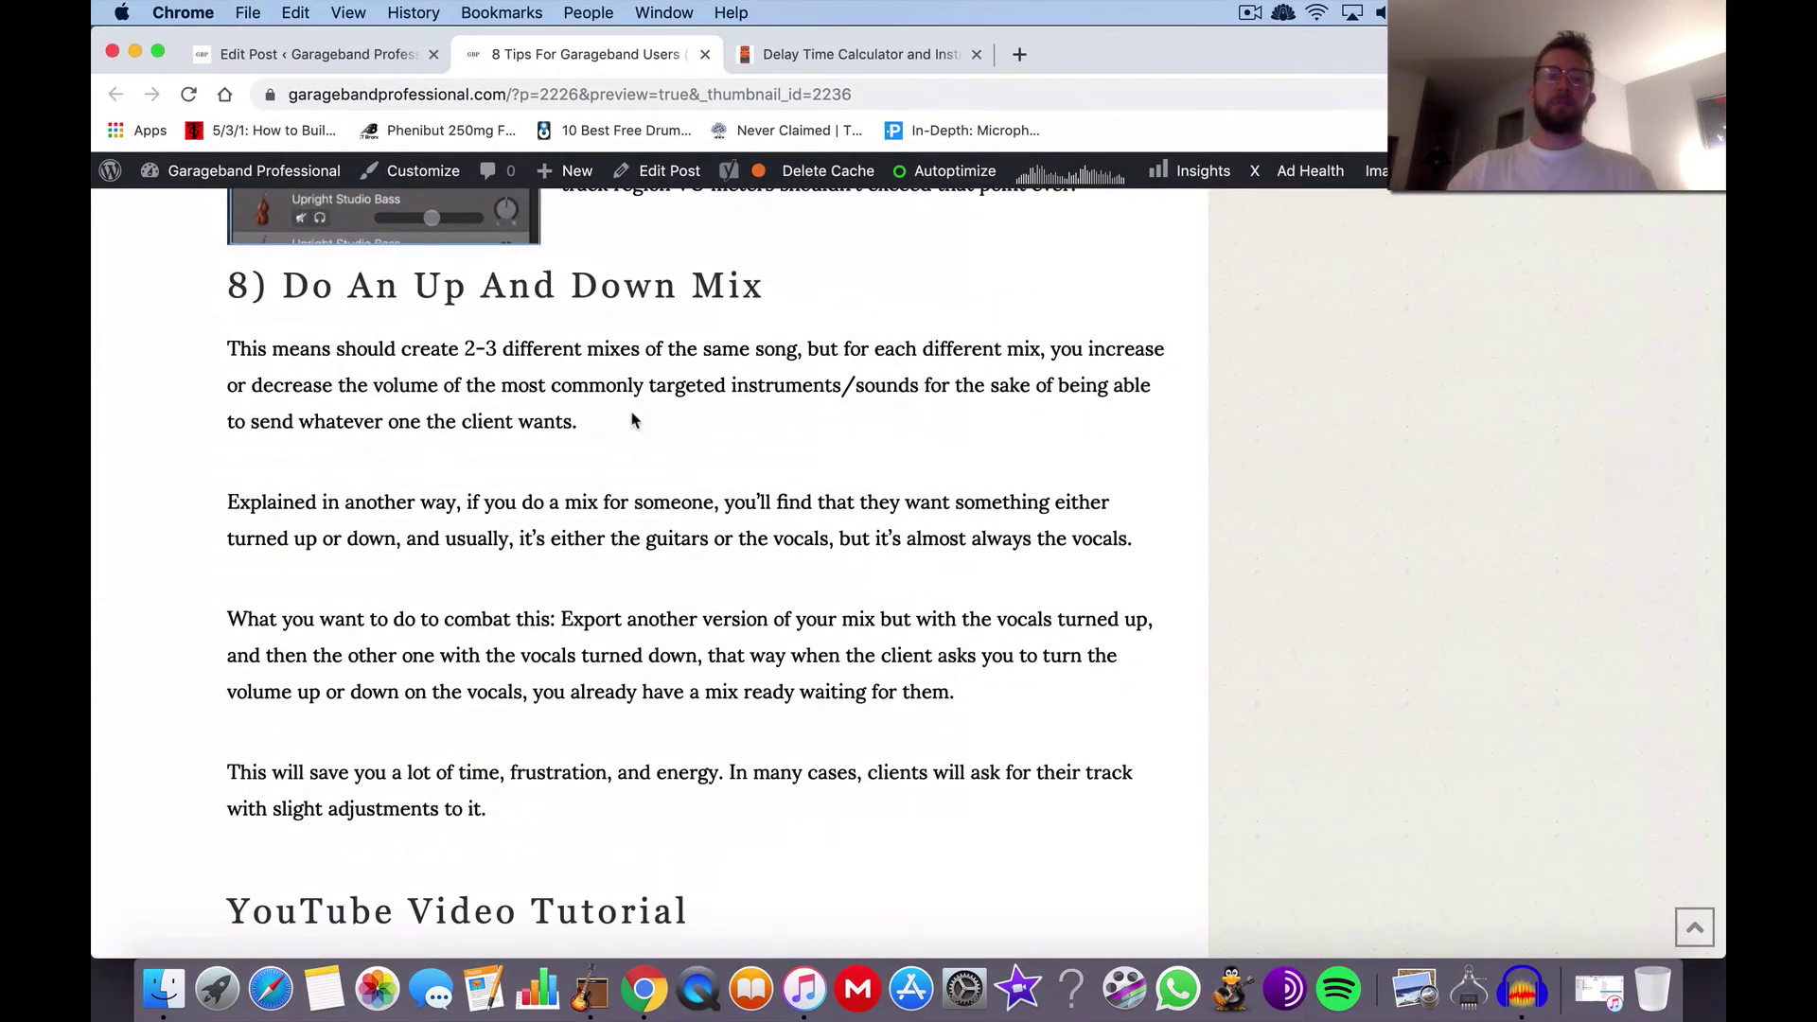
pyautogui.scroll(-3, 633, 411)
pyautogui.scroll(20, 632, 411)
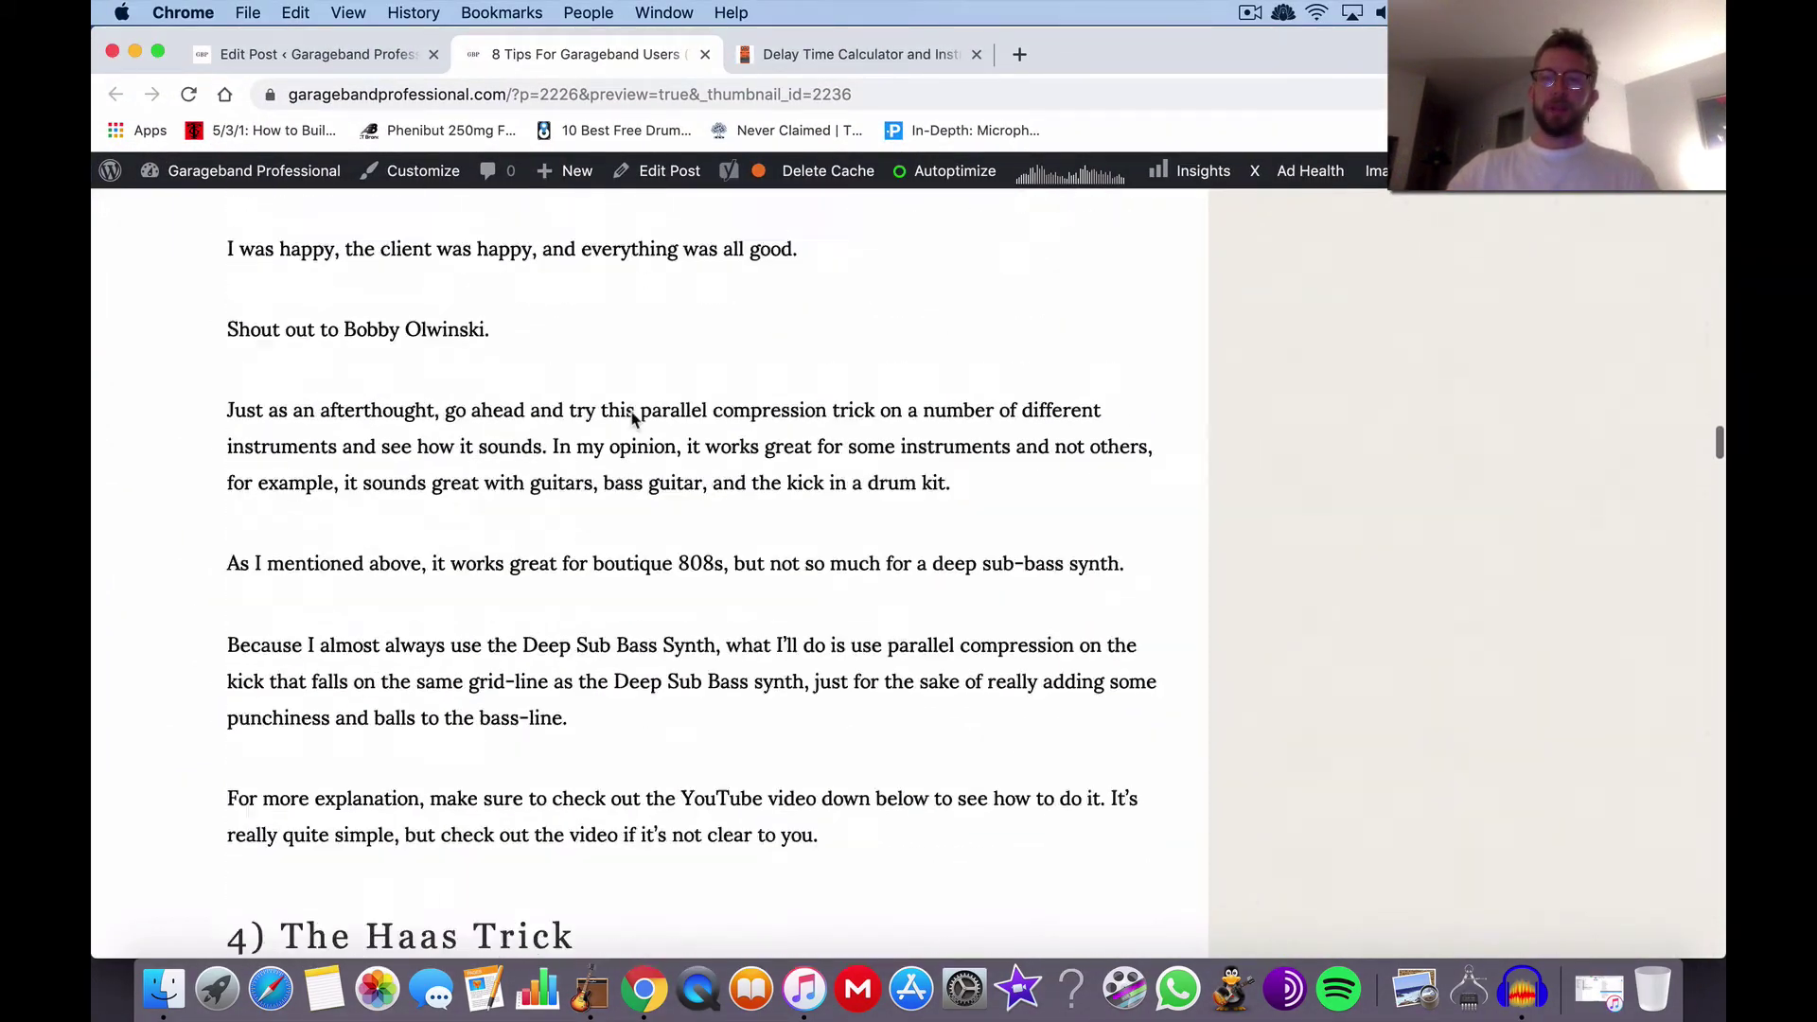
pyautogui.click(854, 57)
pyautogui.click(976, 54)
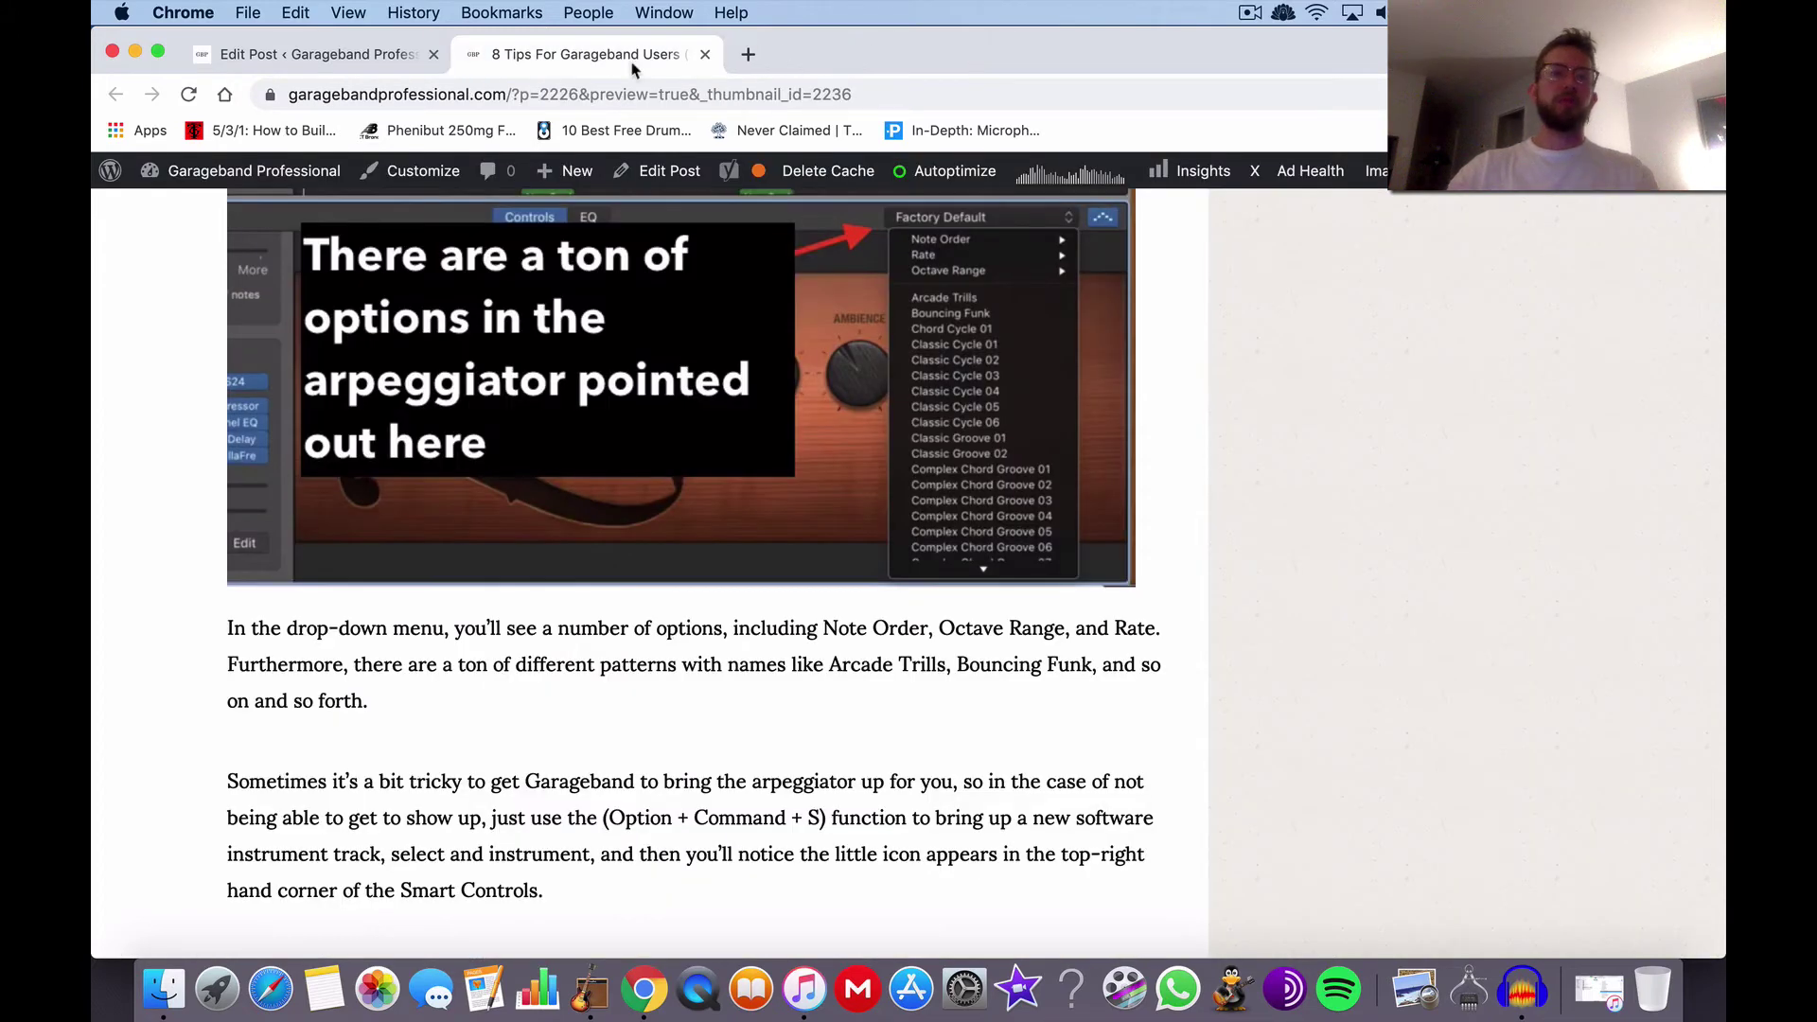
# Minimise the Chrome and GarageBand windows and open the ScreenFlow recording options
pyautogui.click(136, 50)
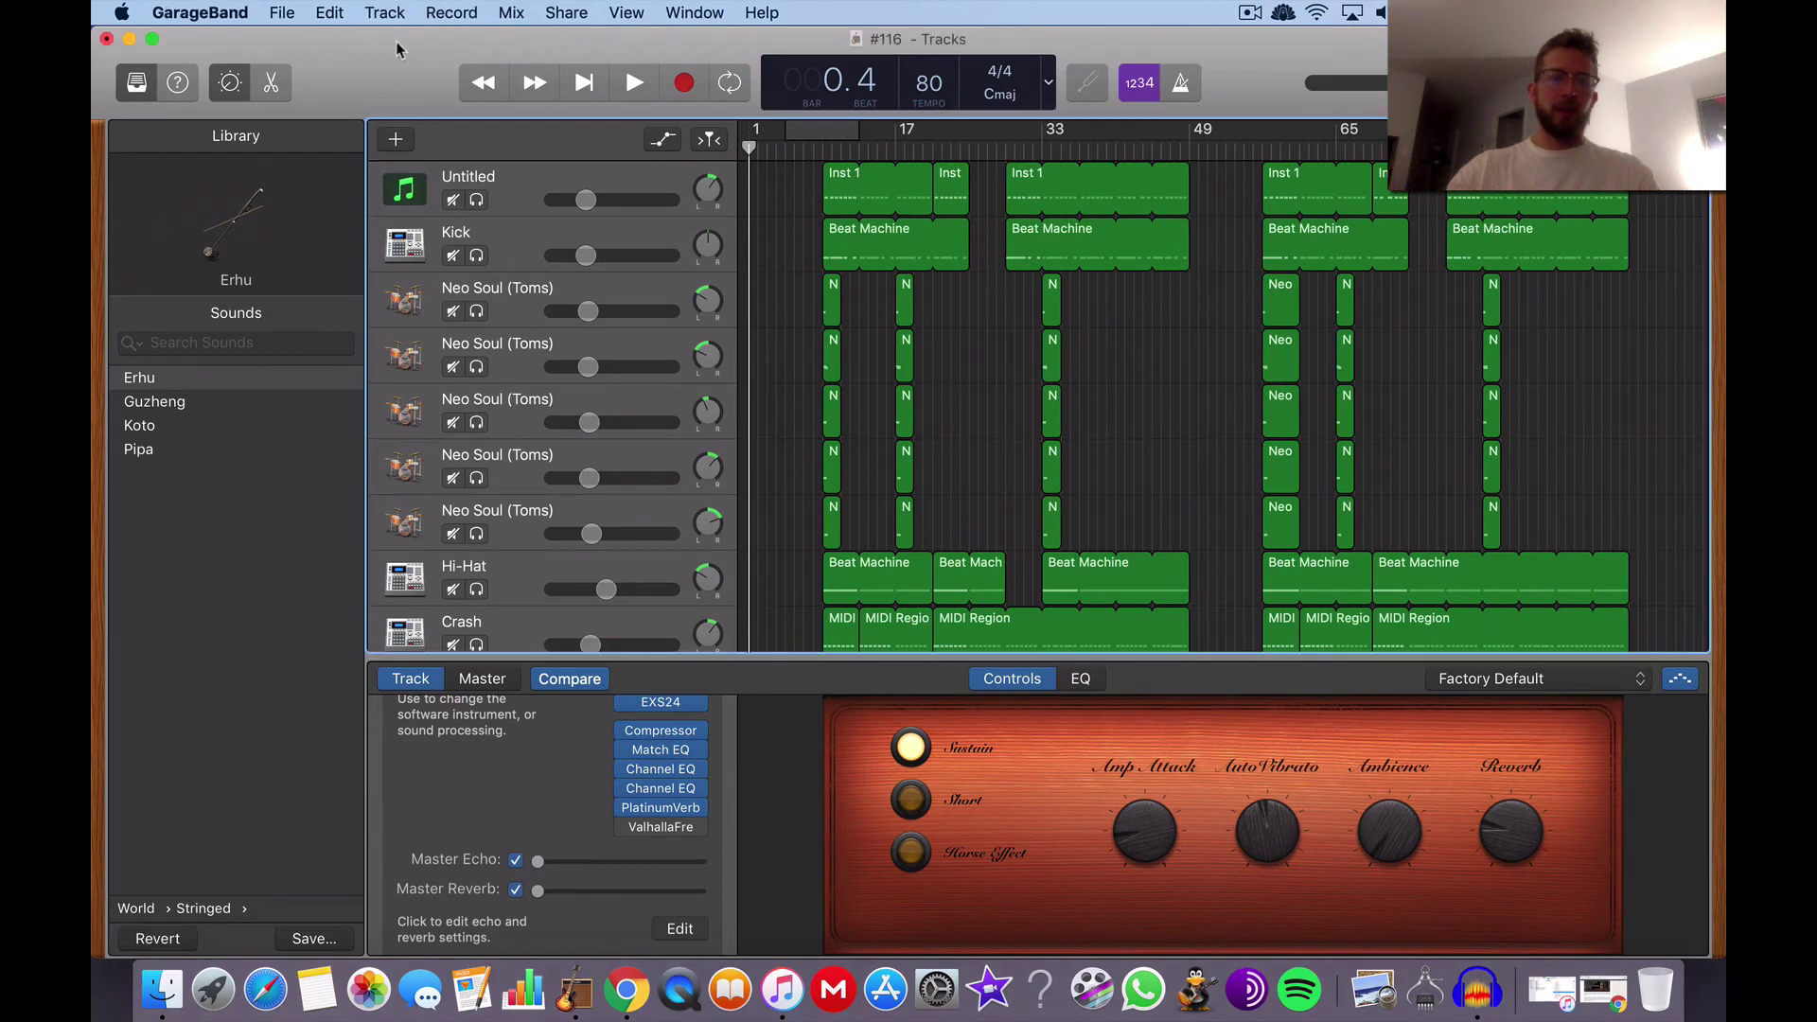
pyautogui.click(129, 39)
pyautogui.click(1255, 10)
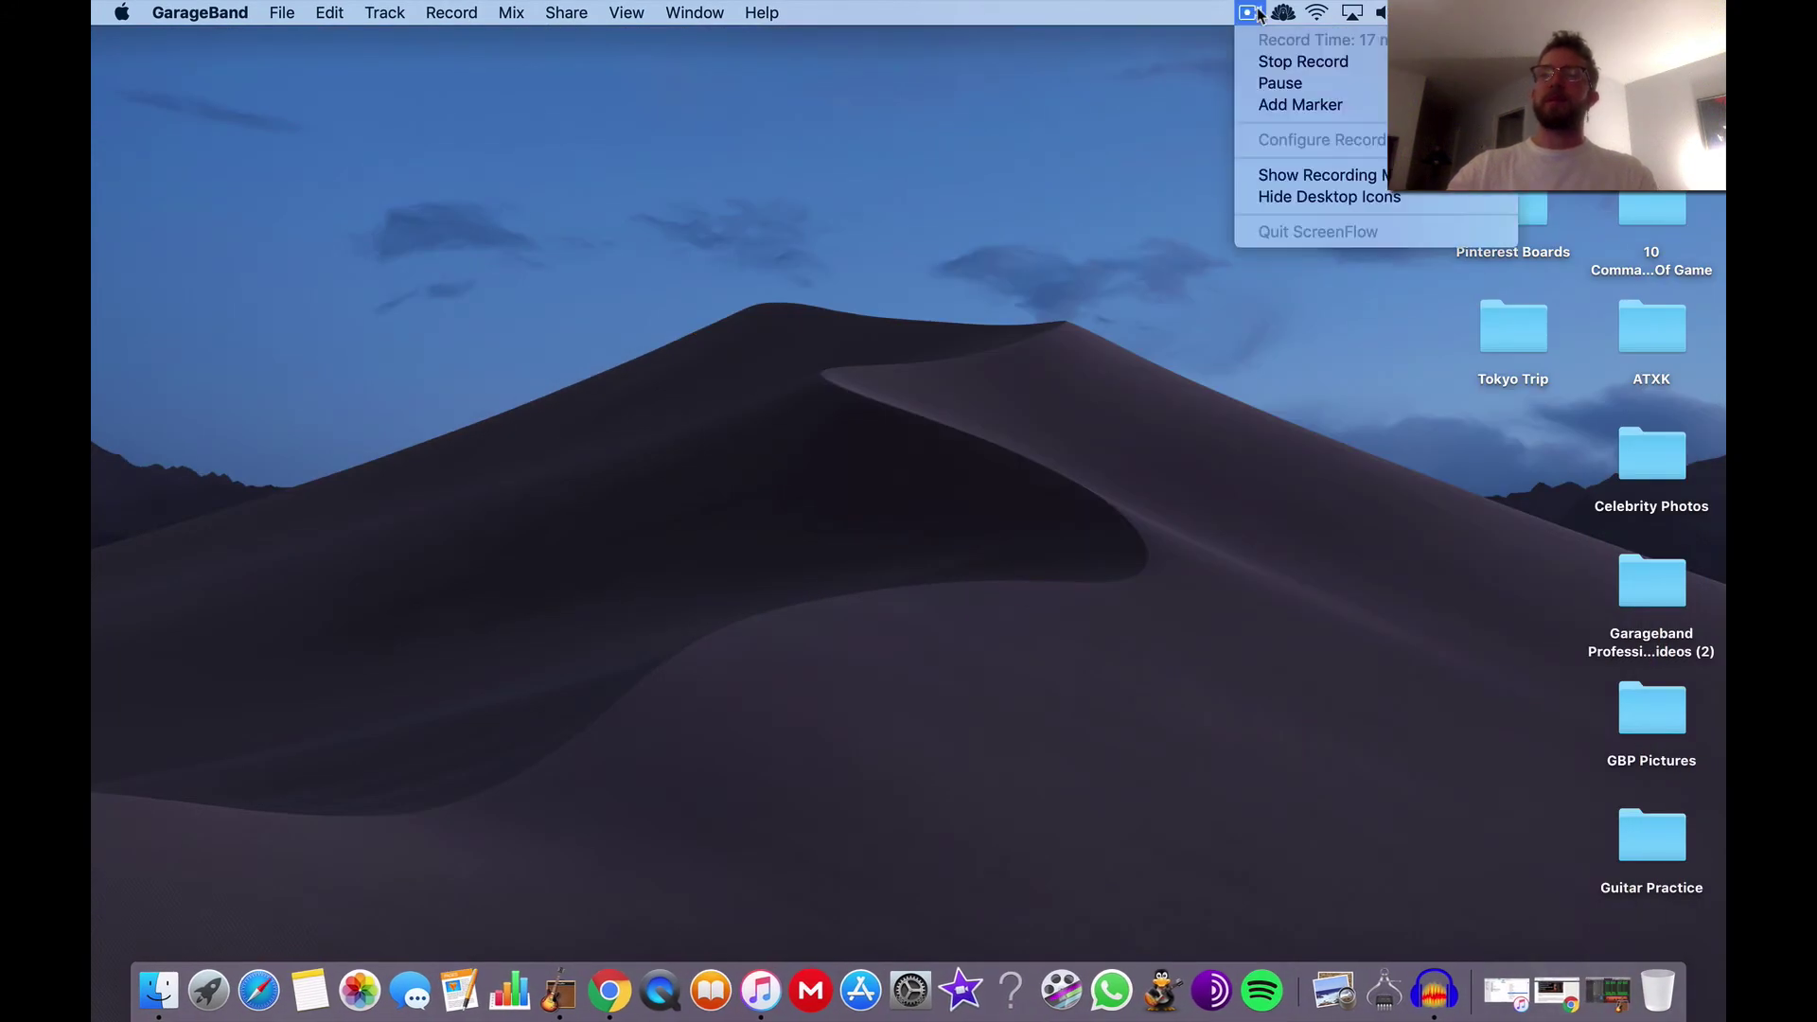